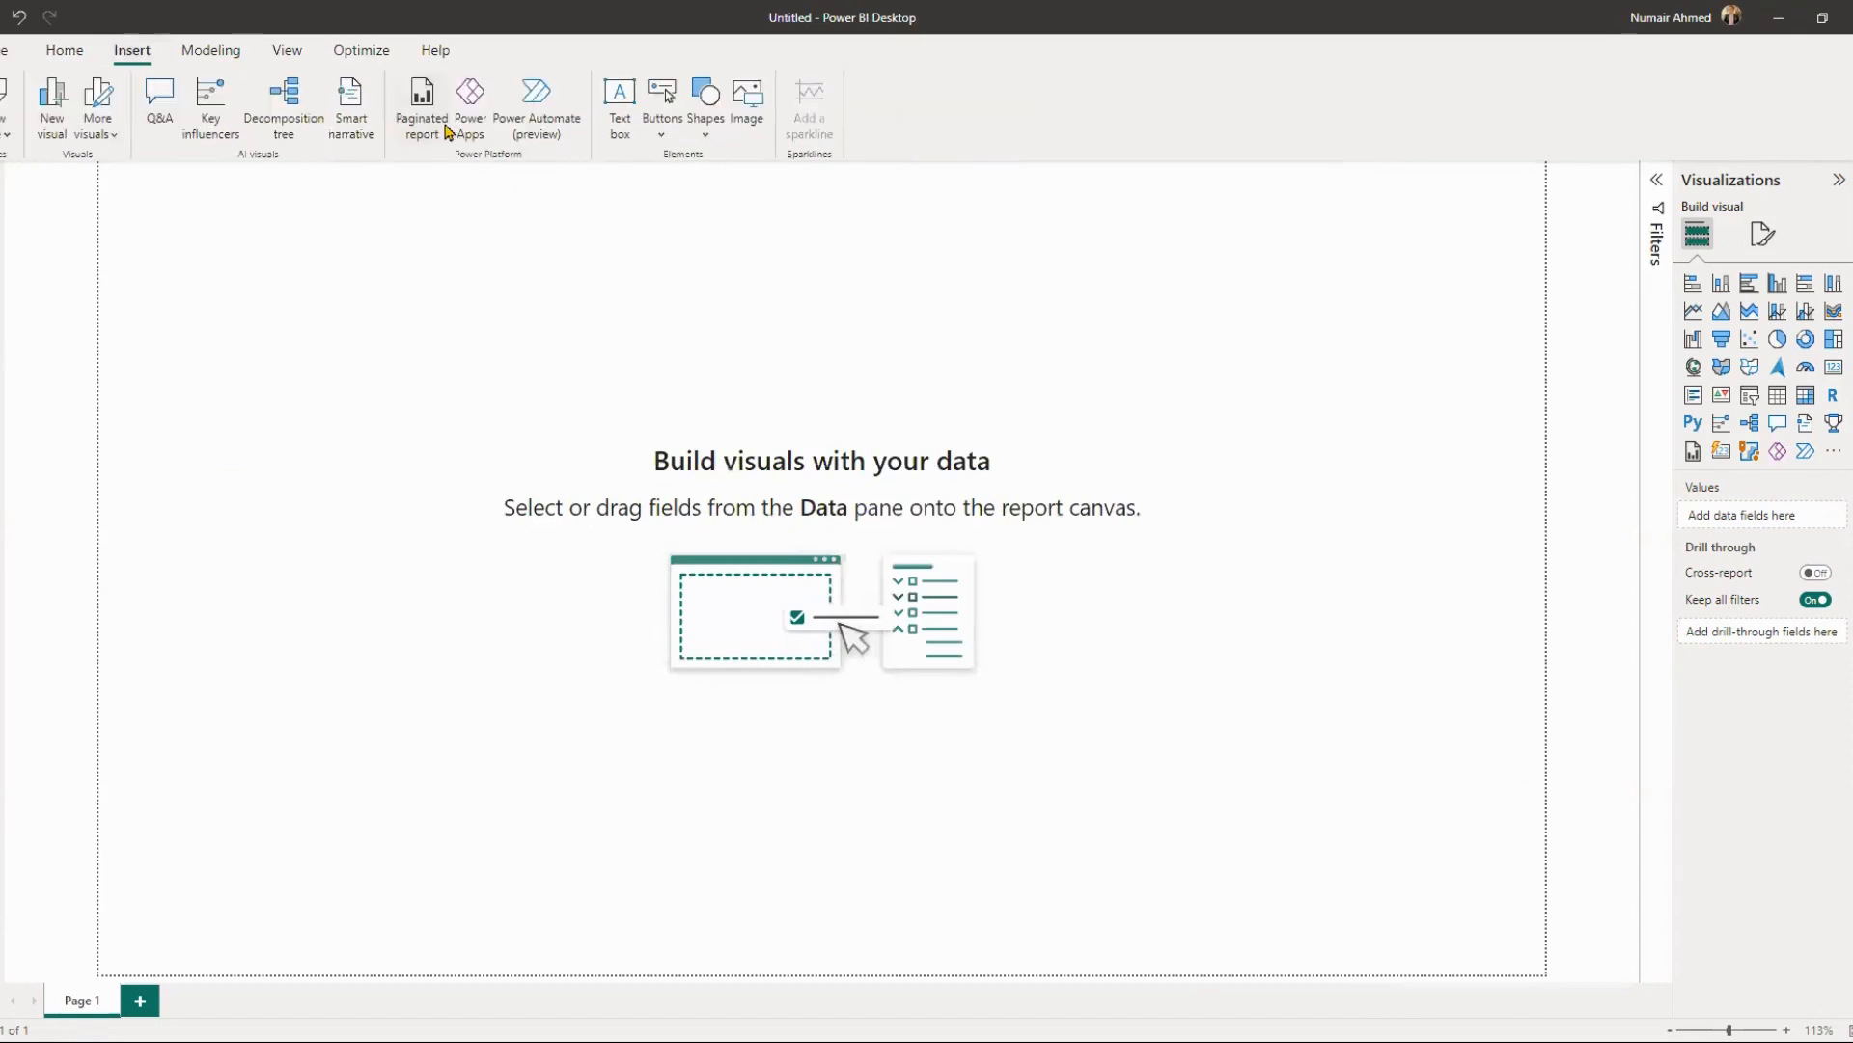
- Insert a text box on the report page reading "How to create Pie Chart in Power BI"
{"action": "left_click", "coordinate": [621, 111]}
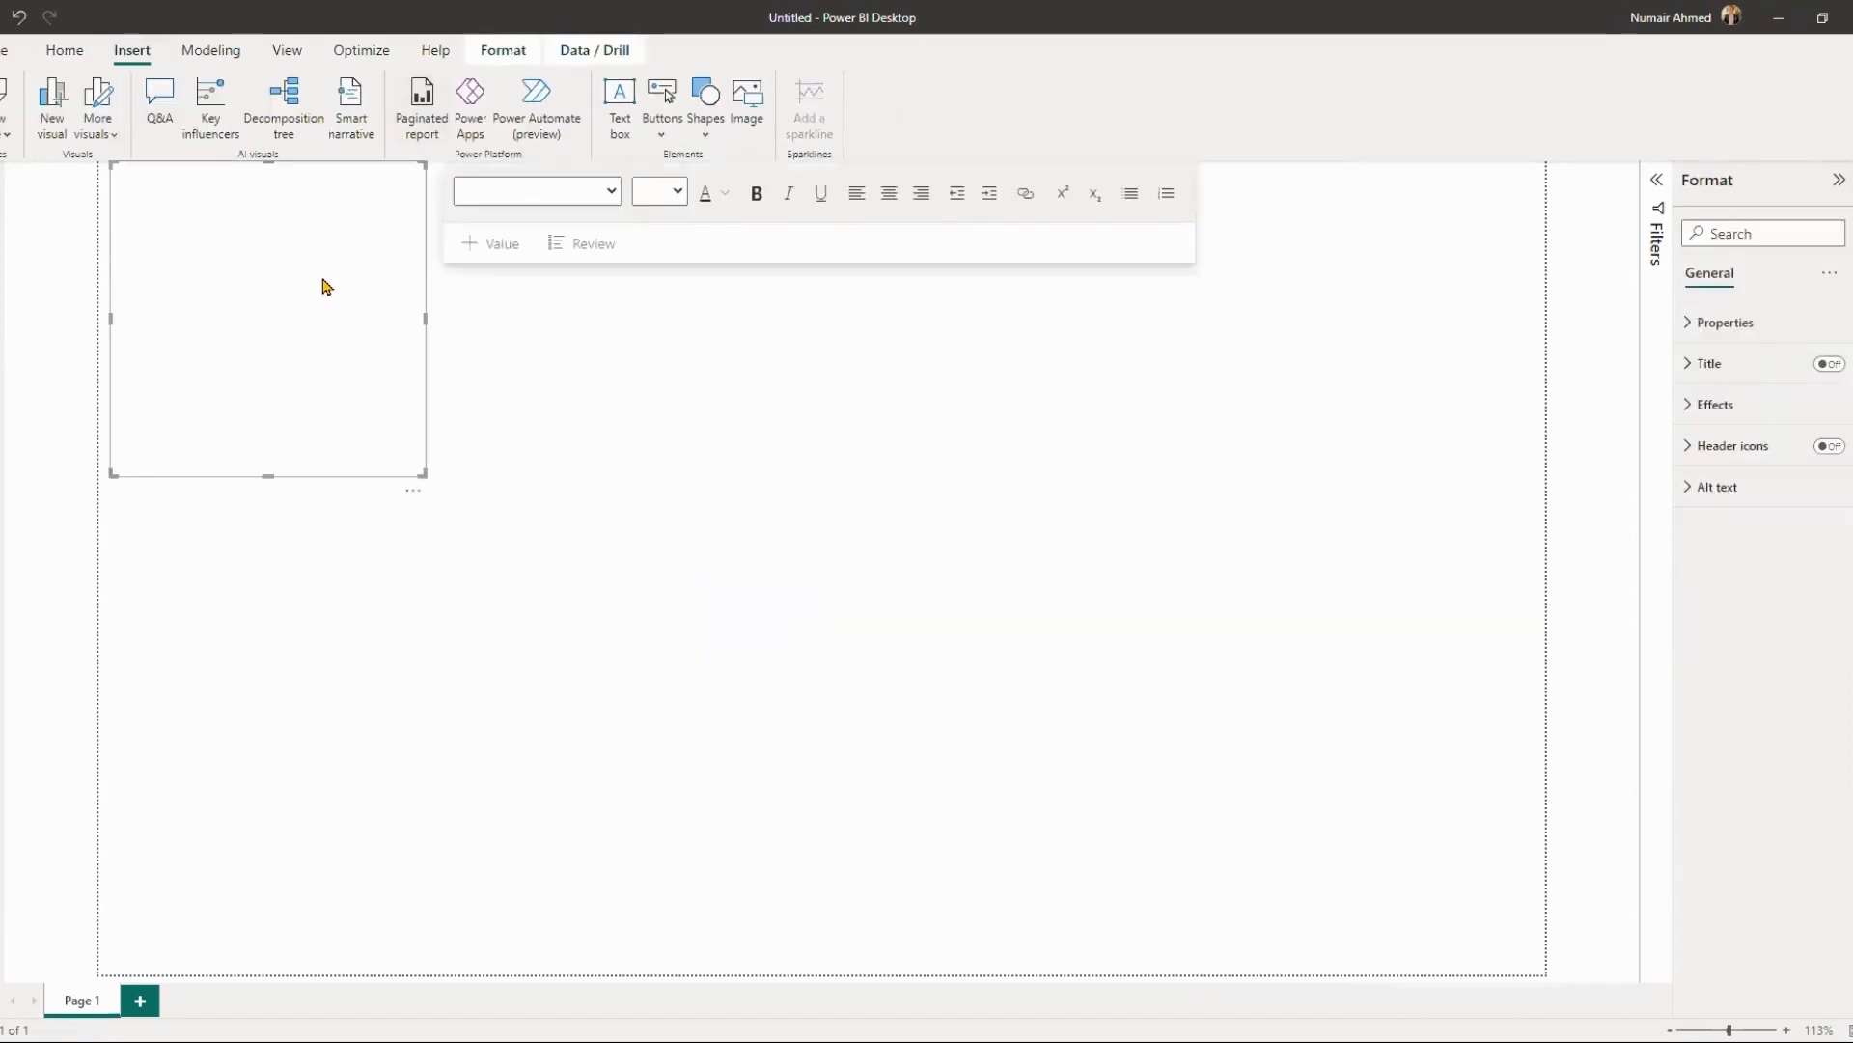
{"action": "type", "text": "How"}
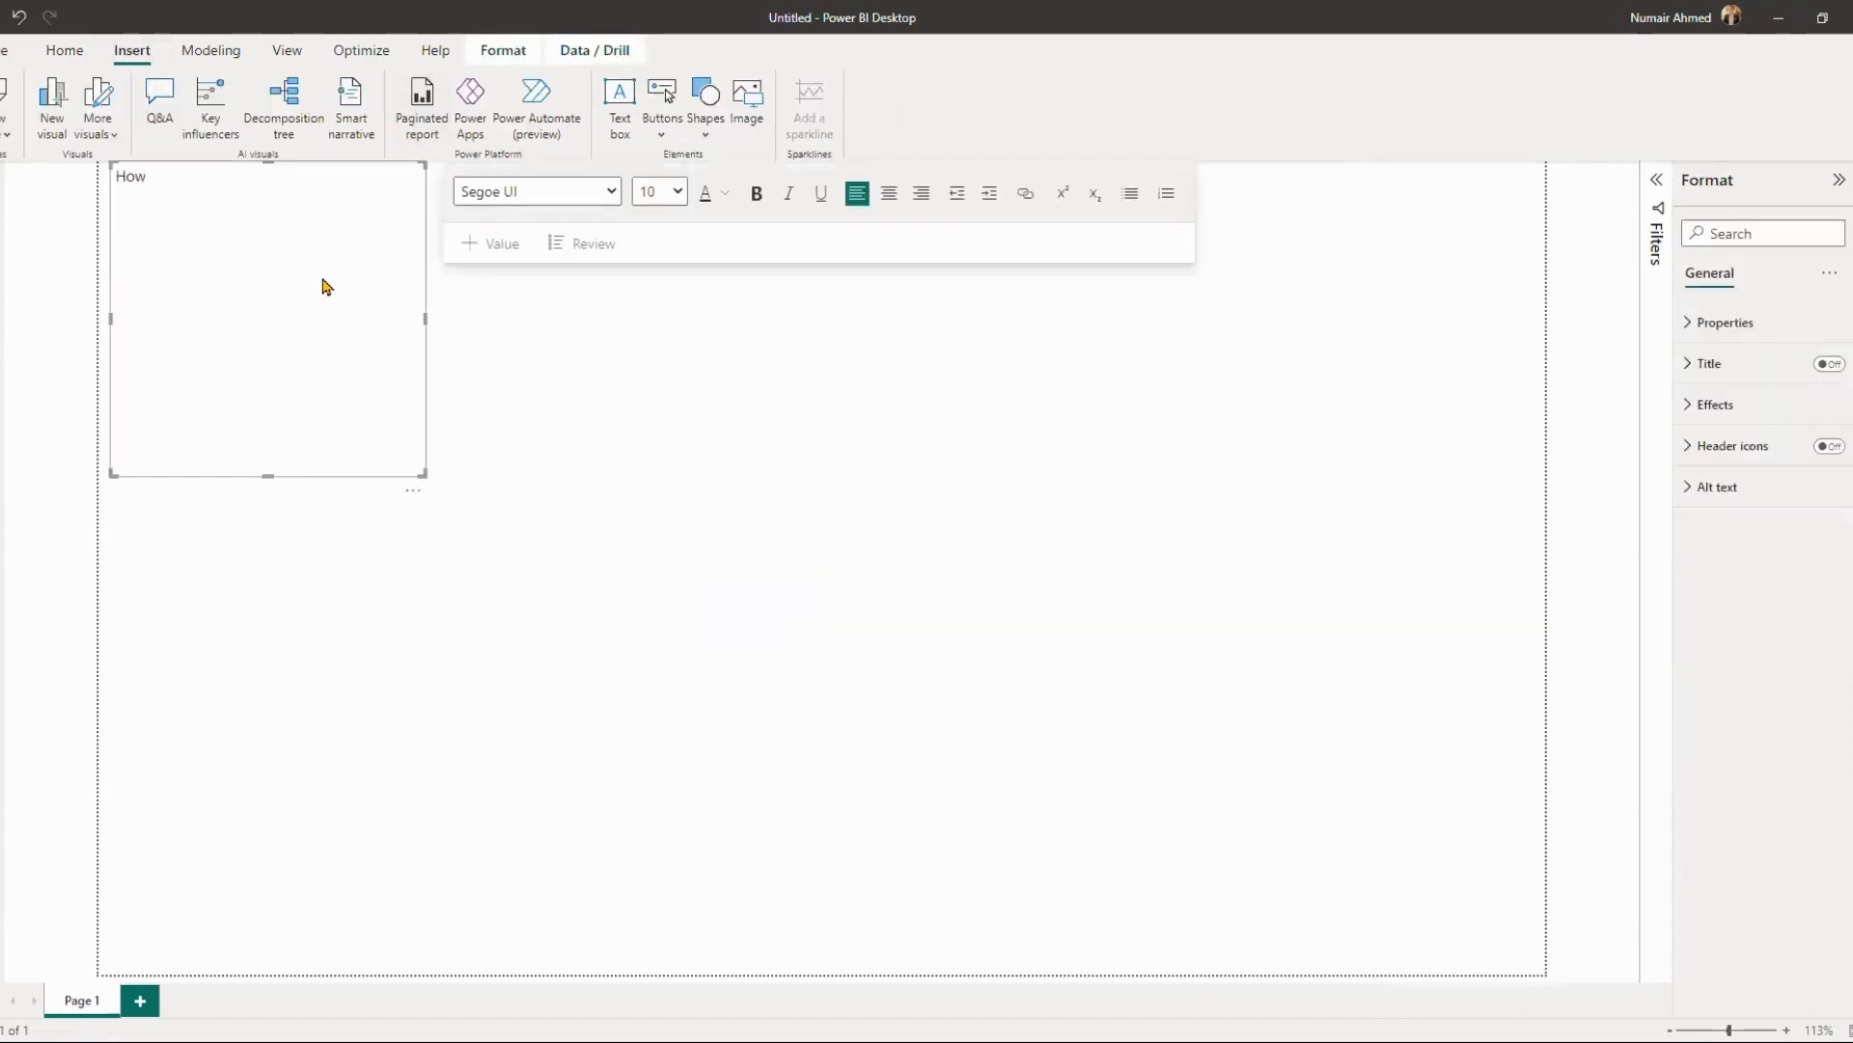
{"action": "type", "text": " to create "}
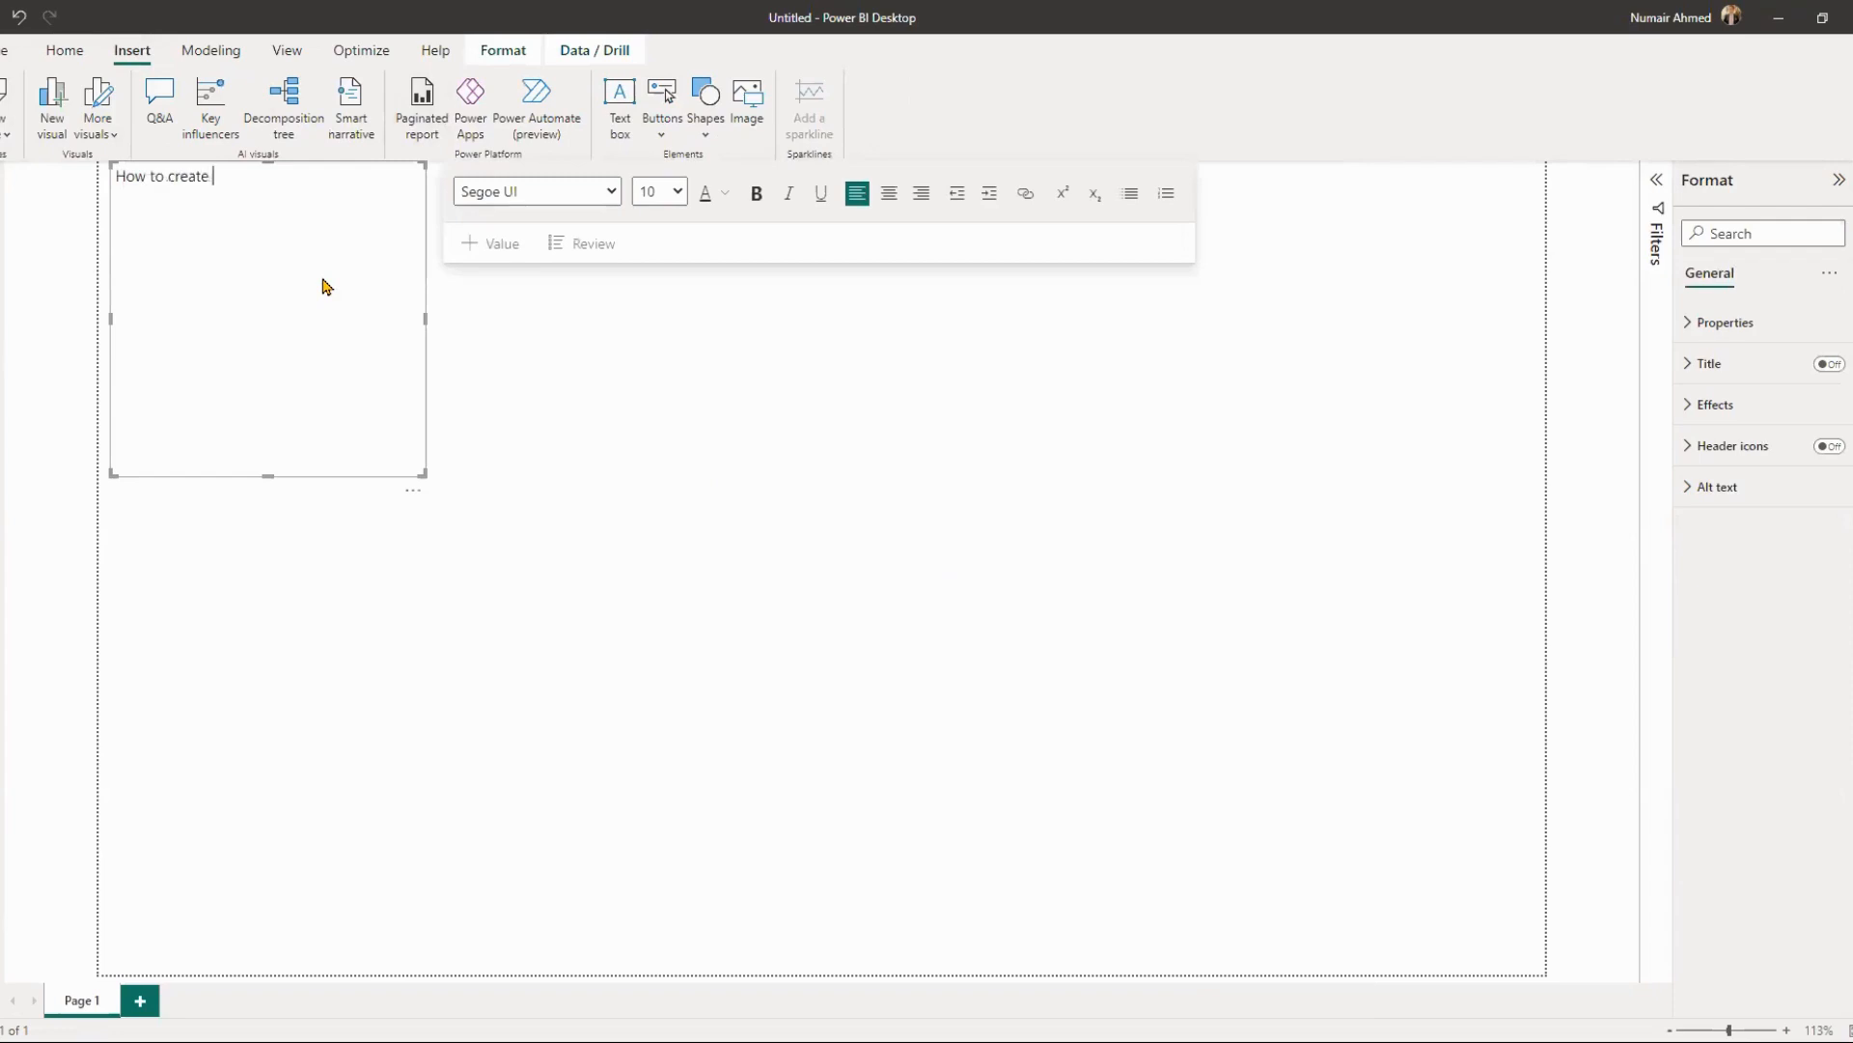
{"action": "type", "text": "Pie Chart in Power BI"}
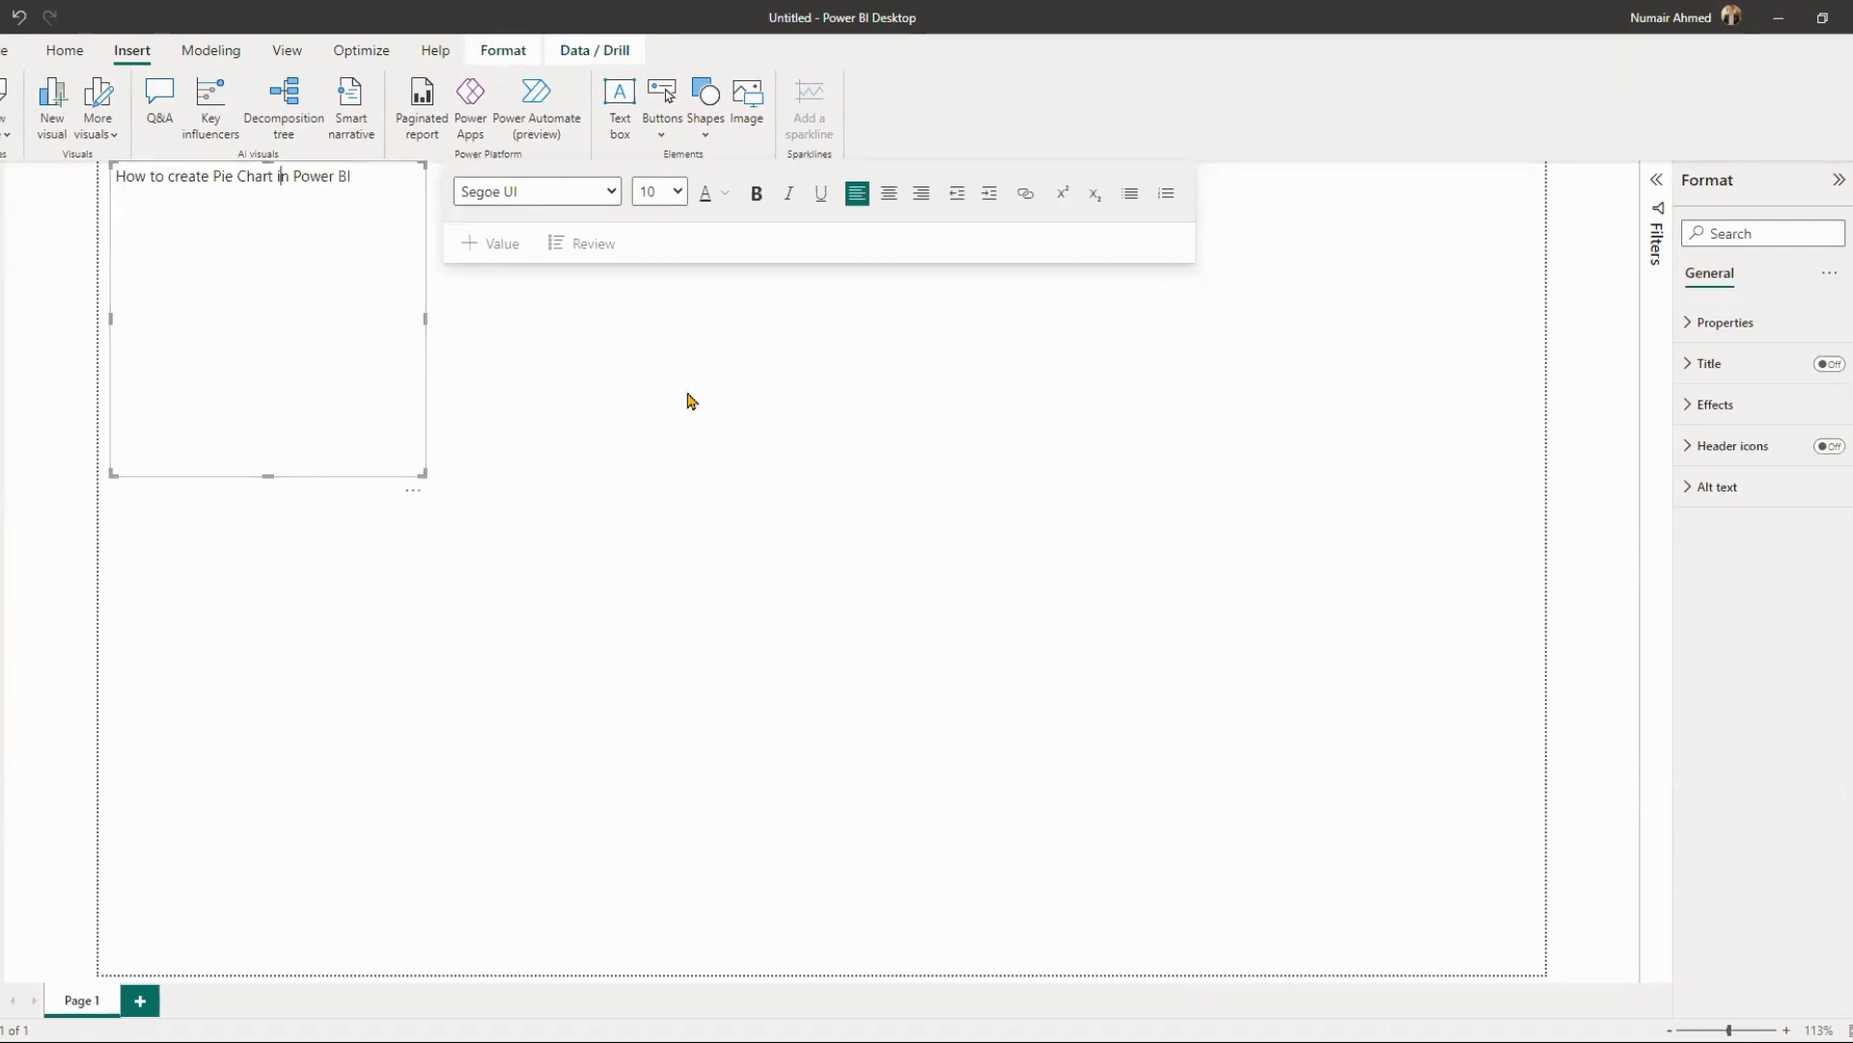
{"action": "key", "text": "Escape"}
- Resize the title text box to a one-line strip across the full page width and centre its text
{"action": "left_click_drag", "start_coordinate": [263, 480], "coordinate": [260, 205]}
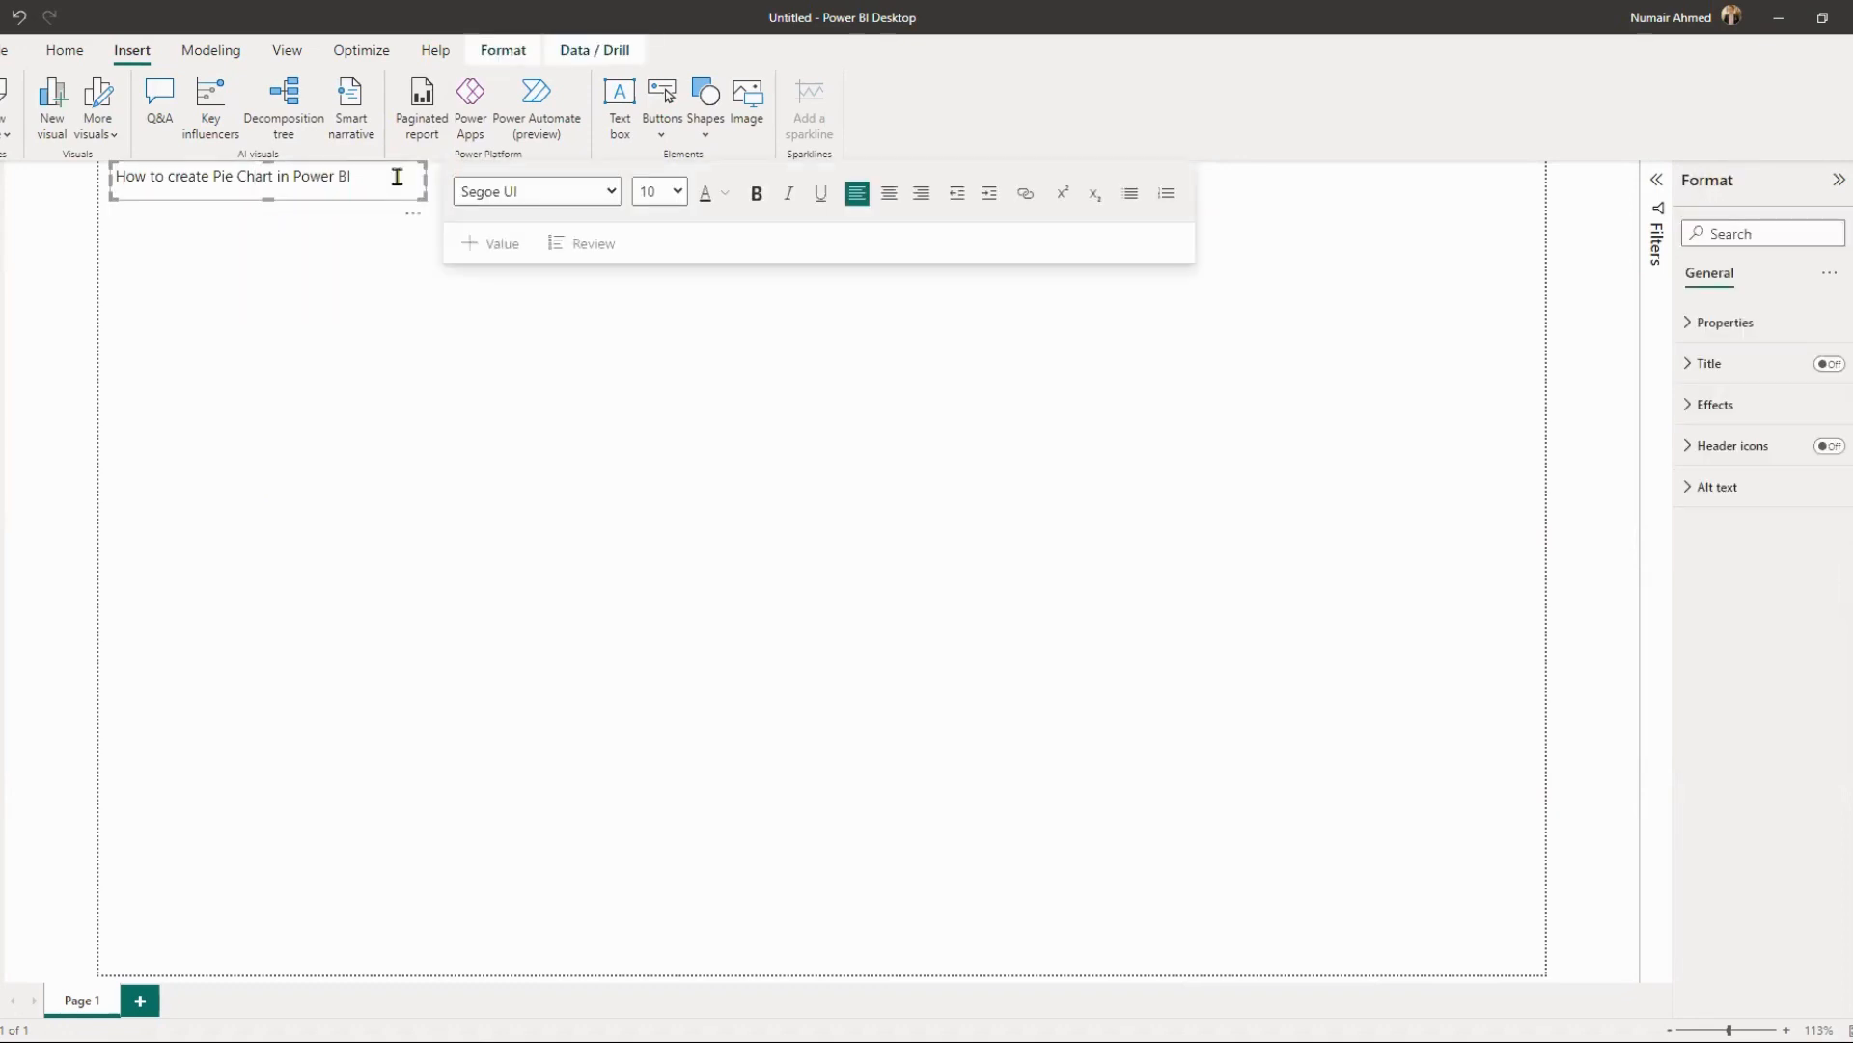
{"action": "left_click_drag", "start_coordinate": [402, 198], "coordinate": [1548, 179]}
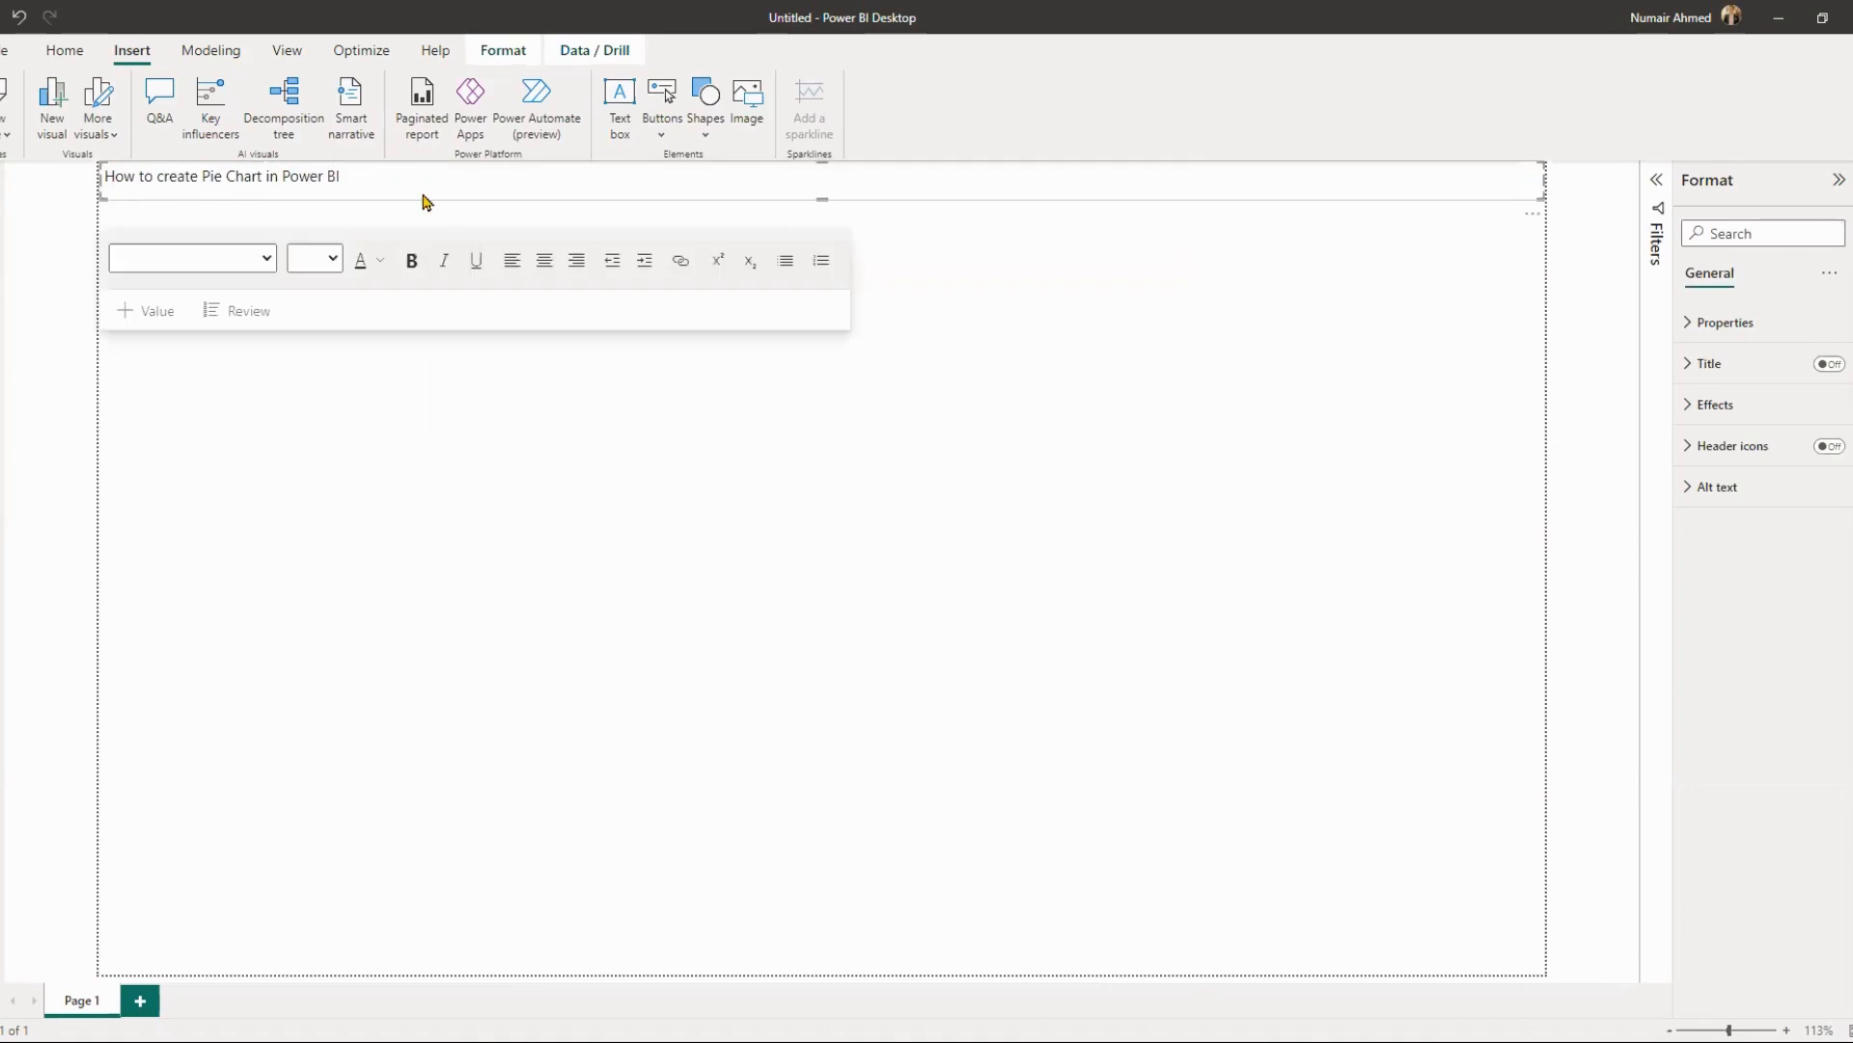
{"action": "left_click", "coordinate": [512, 260]}
{"action": "left_click", "coordinate": [546, 263]}
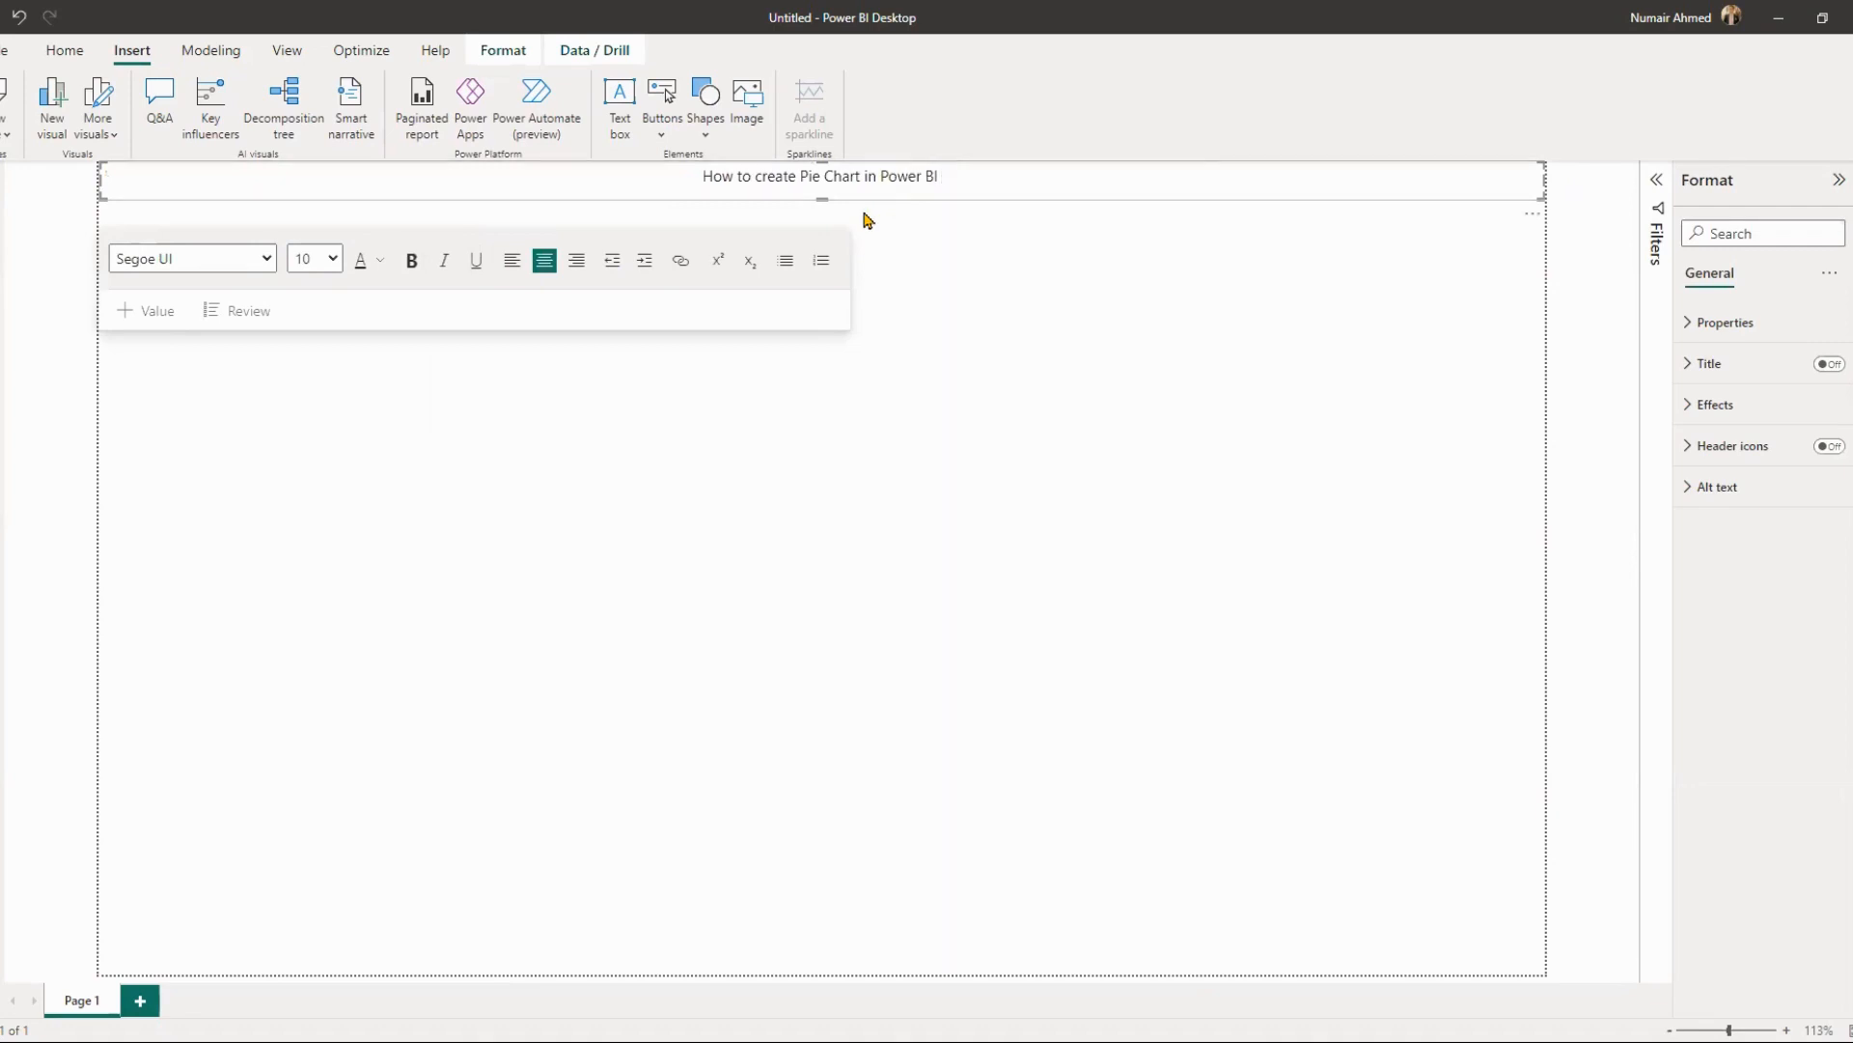
- Add a question mark at the end of the title and make the whole title bold
{"action": "type", "text": "?"}
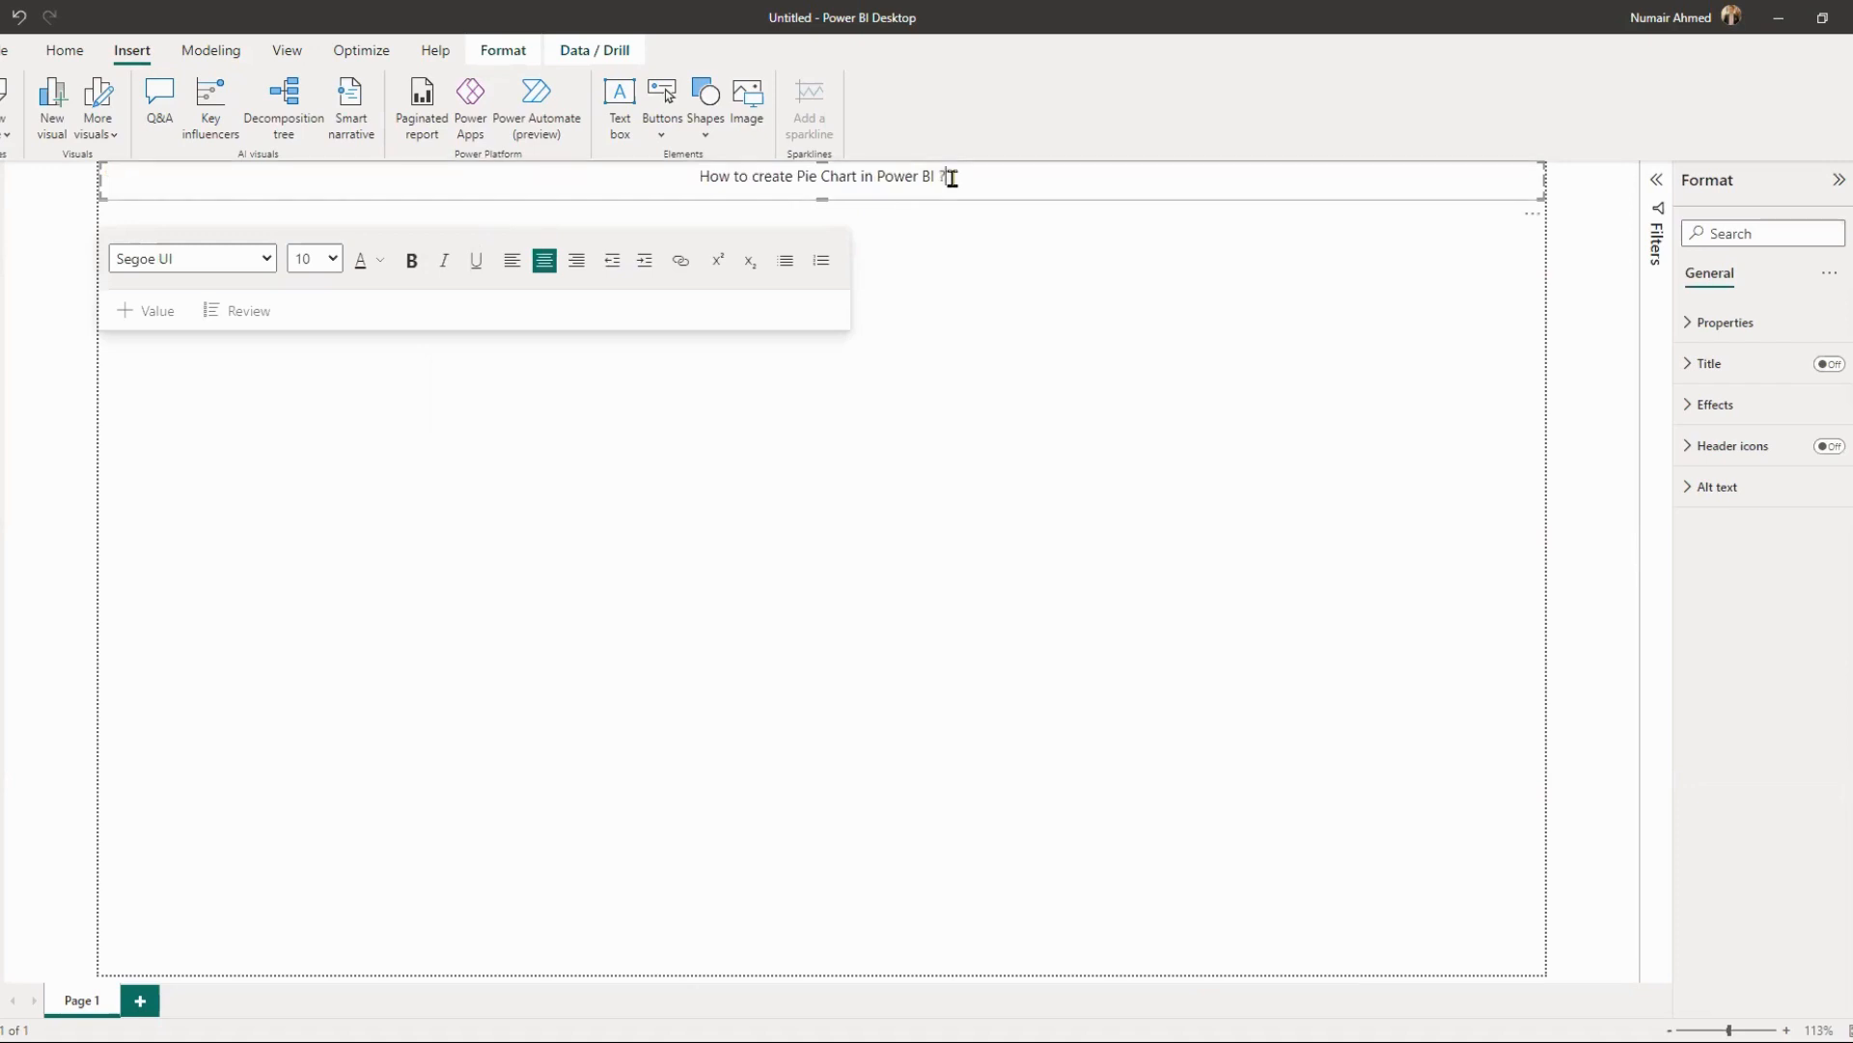
{"action": "key", "text": "ctrl+a"}
{"action": "left_click", "coordinate": [408, 262]}
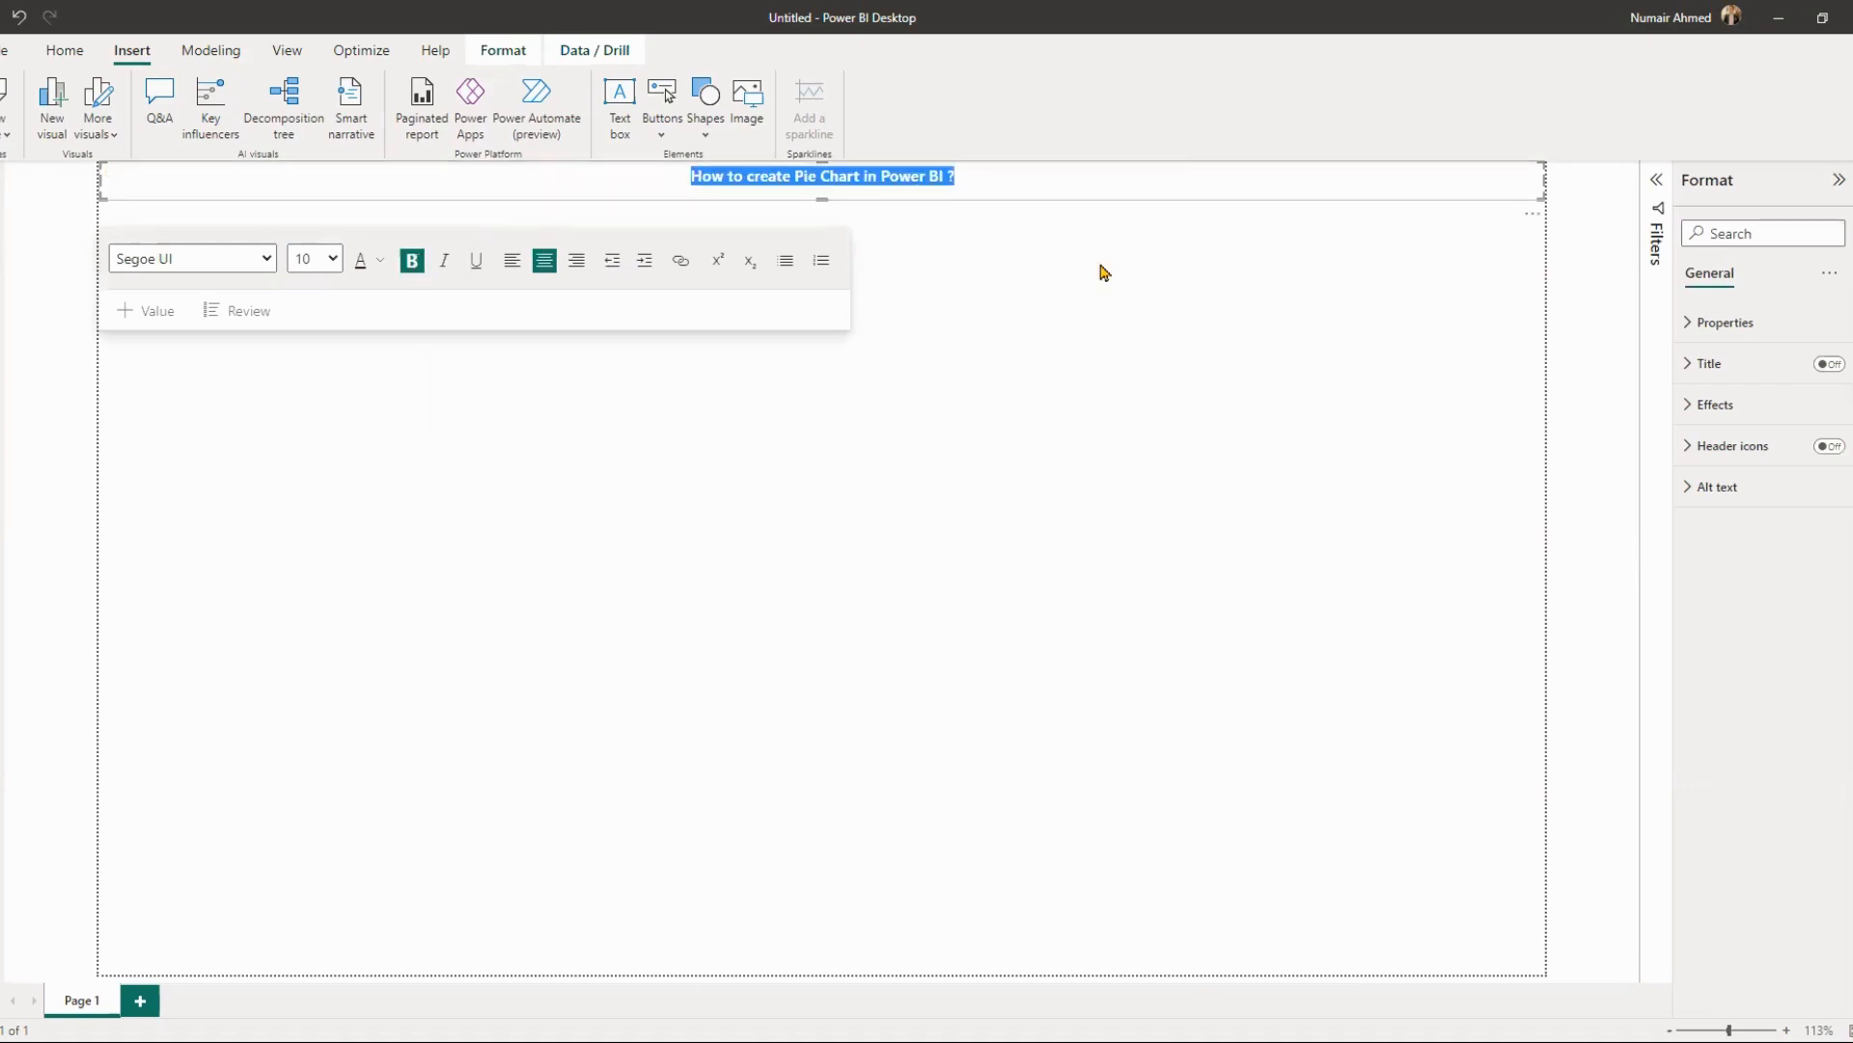
{"action": "left_click", "coordinate": [1086, 224]}
{"action": "left_click", "coordinate": [997, 198]}
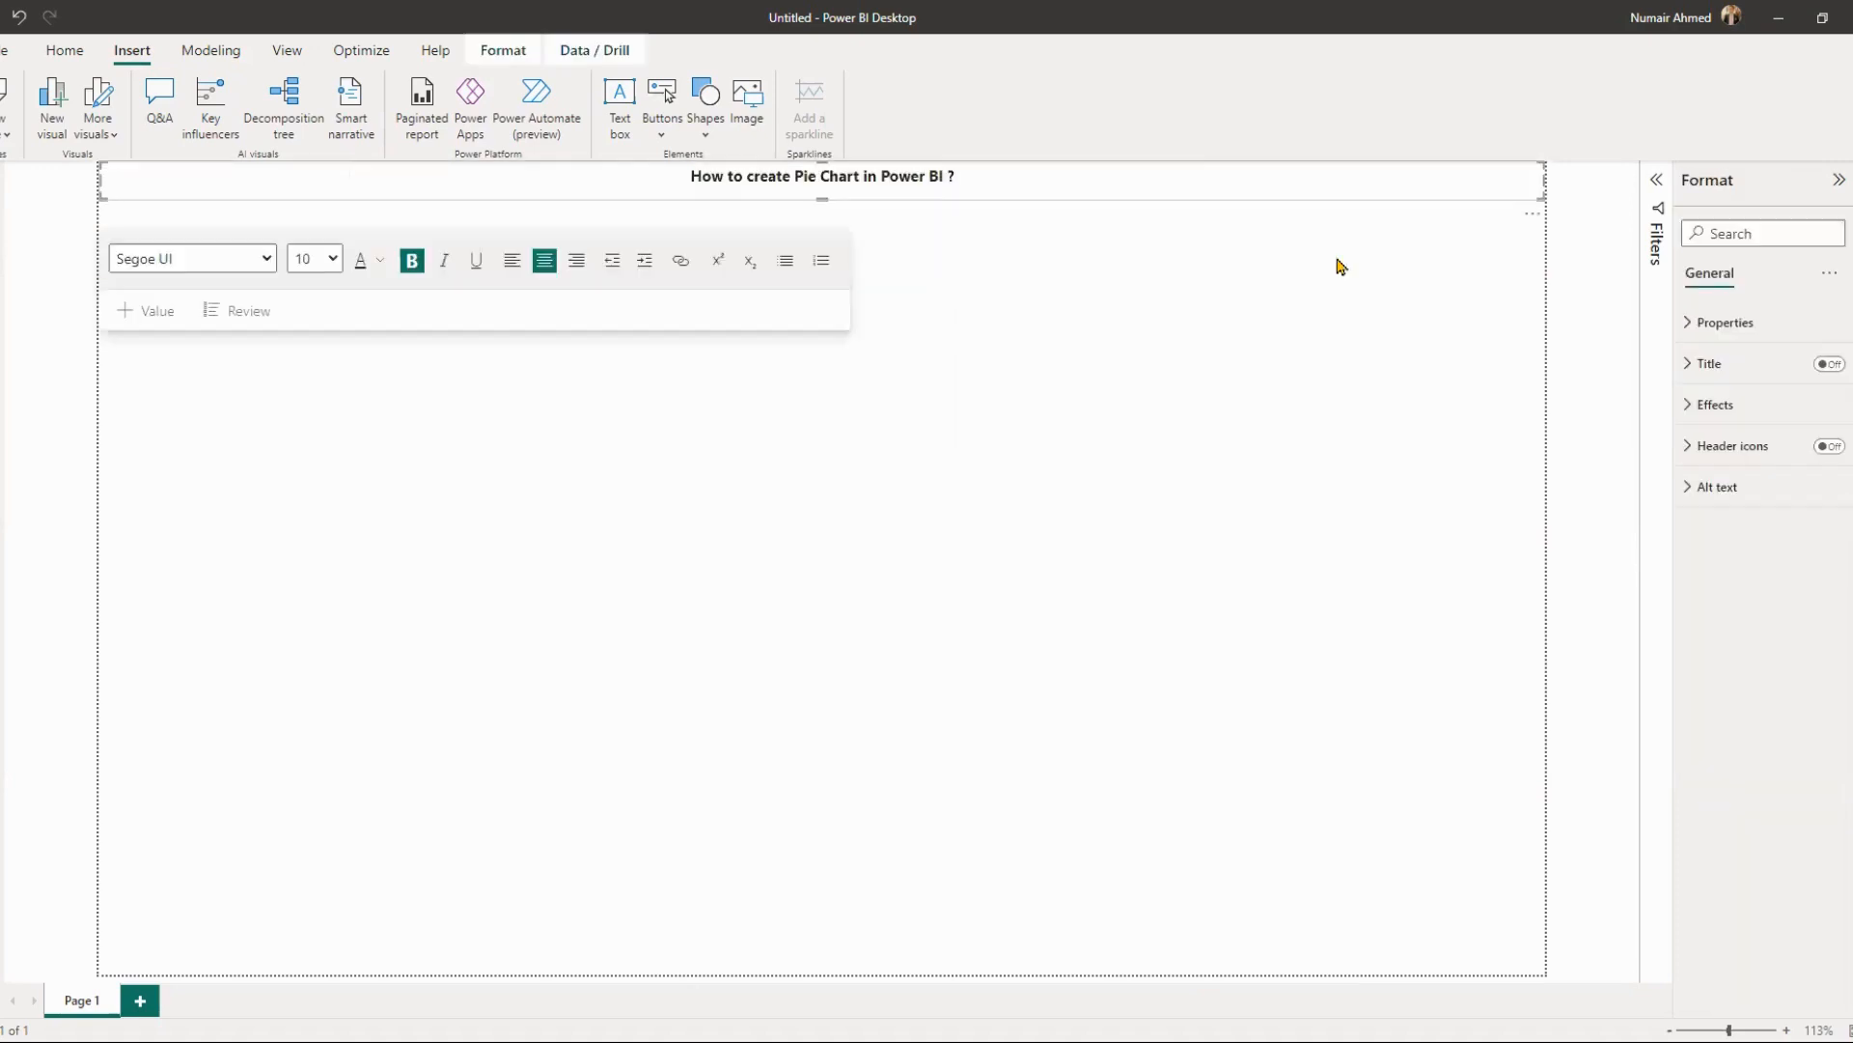
- Turn on the visual border of the title text box and colour it orange
{"action": "left_click", "coordinate": [1814, 422]}
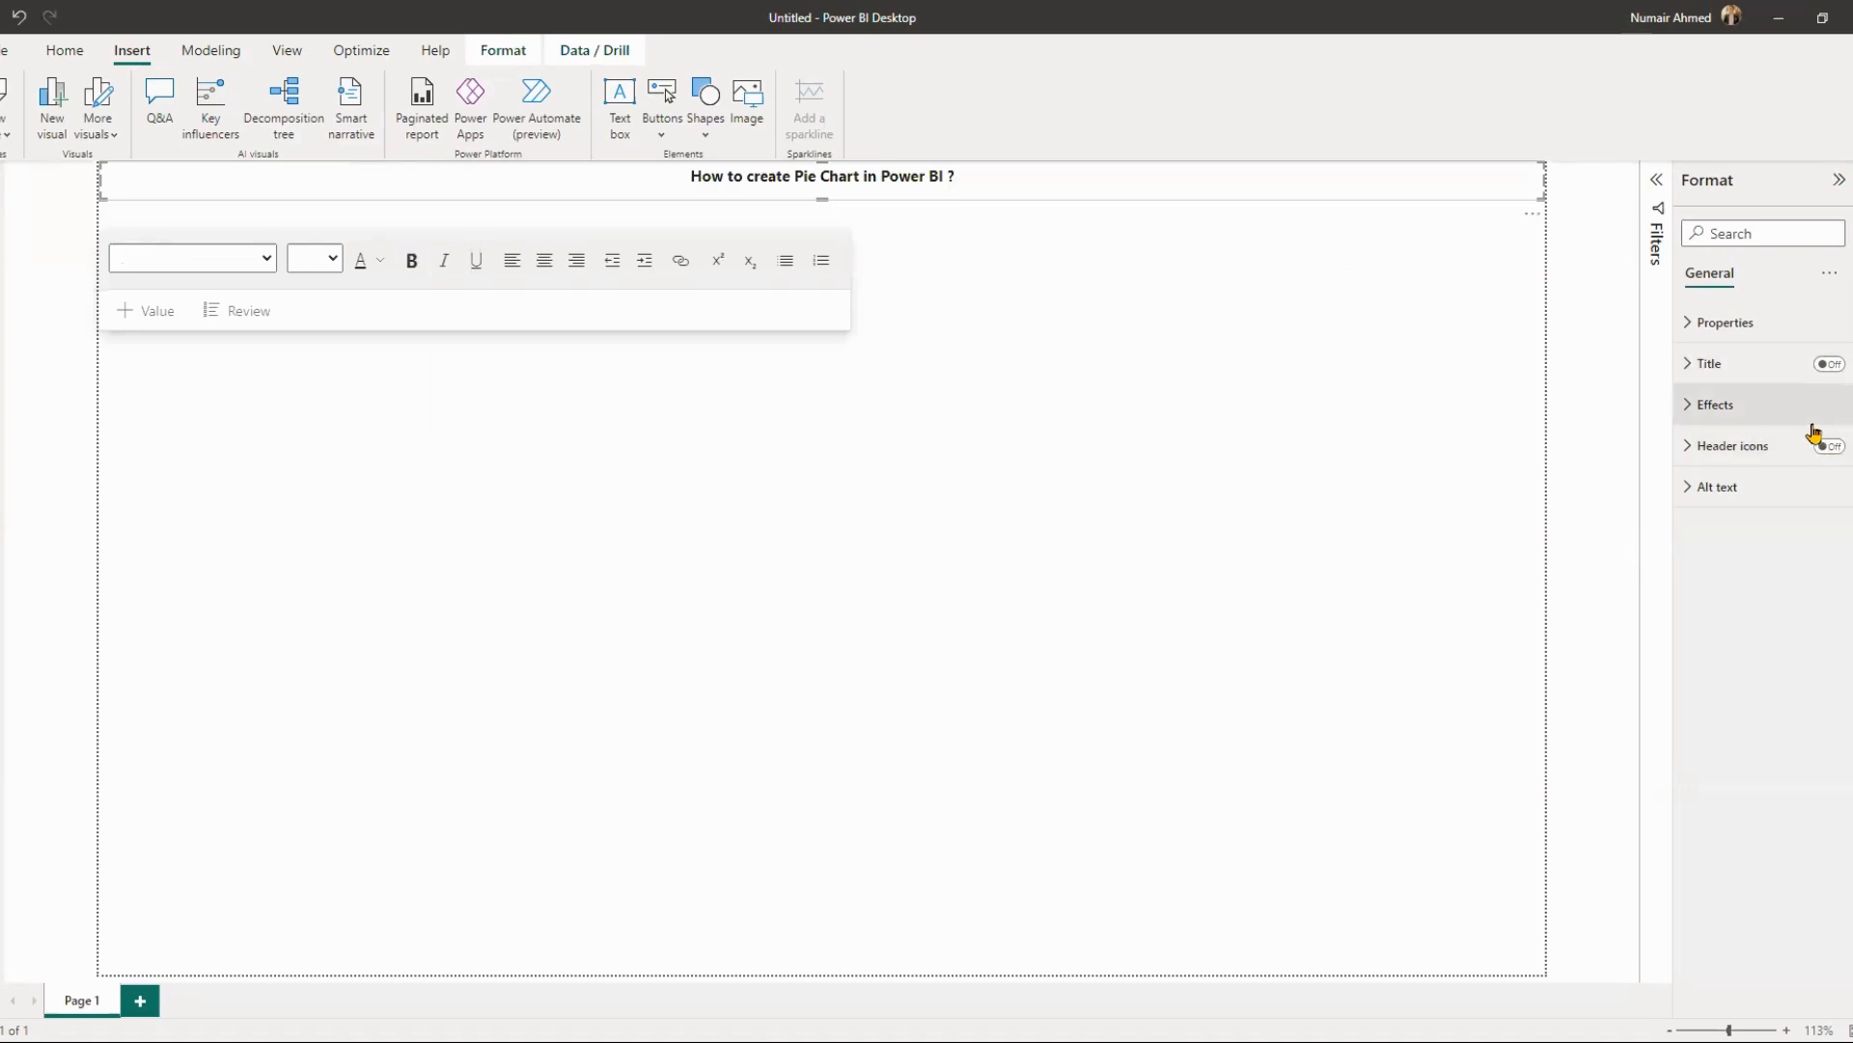
{"action": "left_click", "coordinate": [1814, 619]}
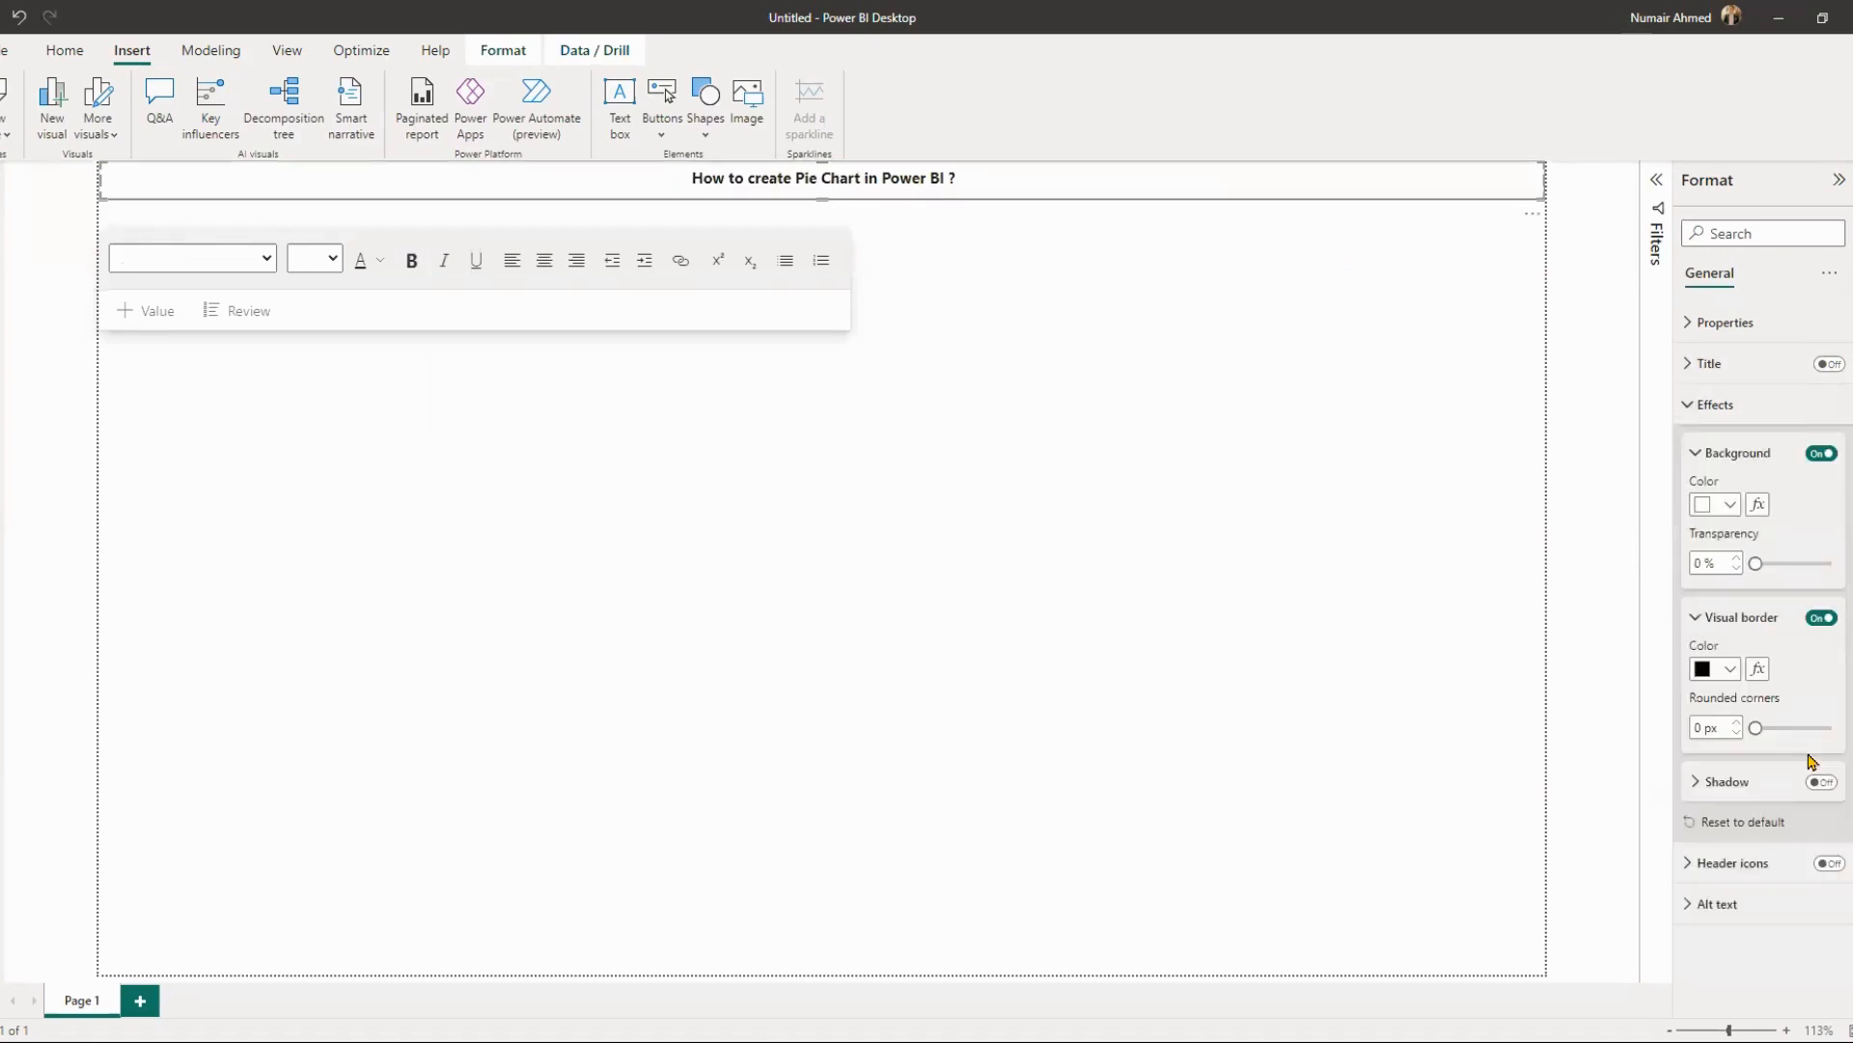
{"action": "left_click", "coordinate": [1735, 676]}
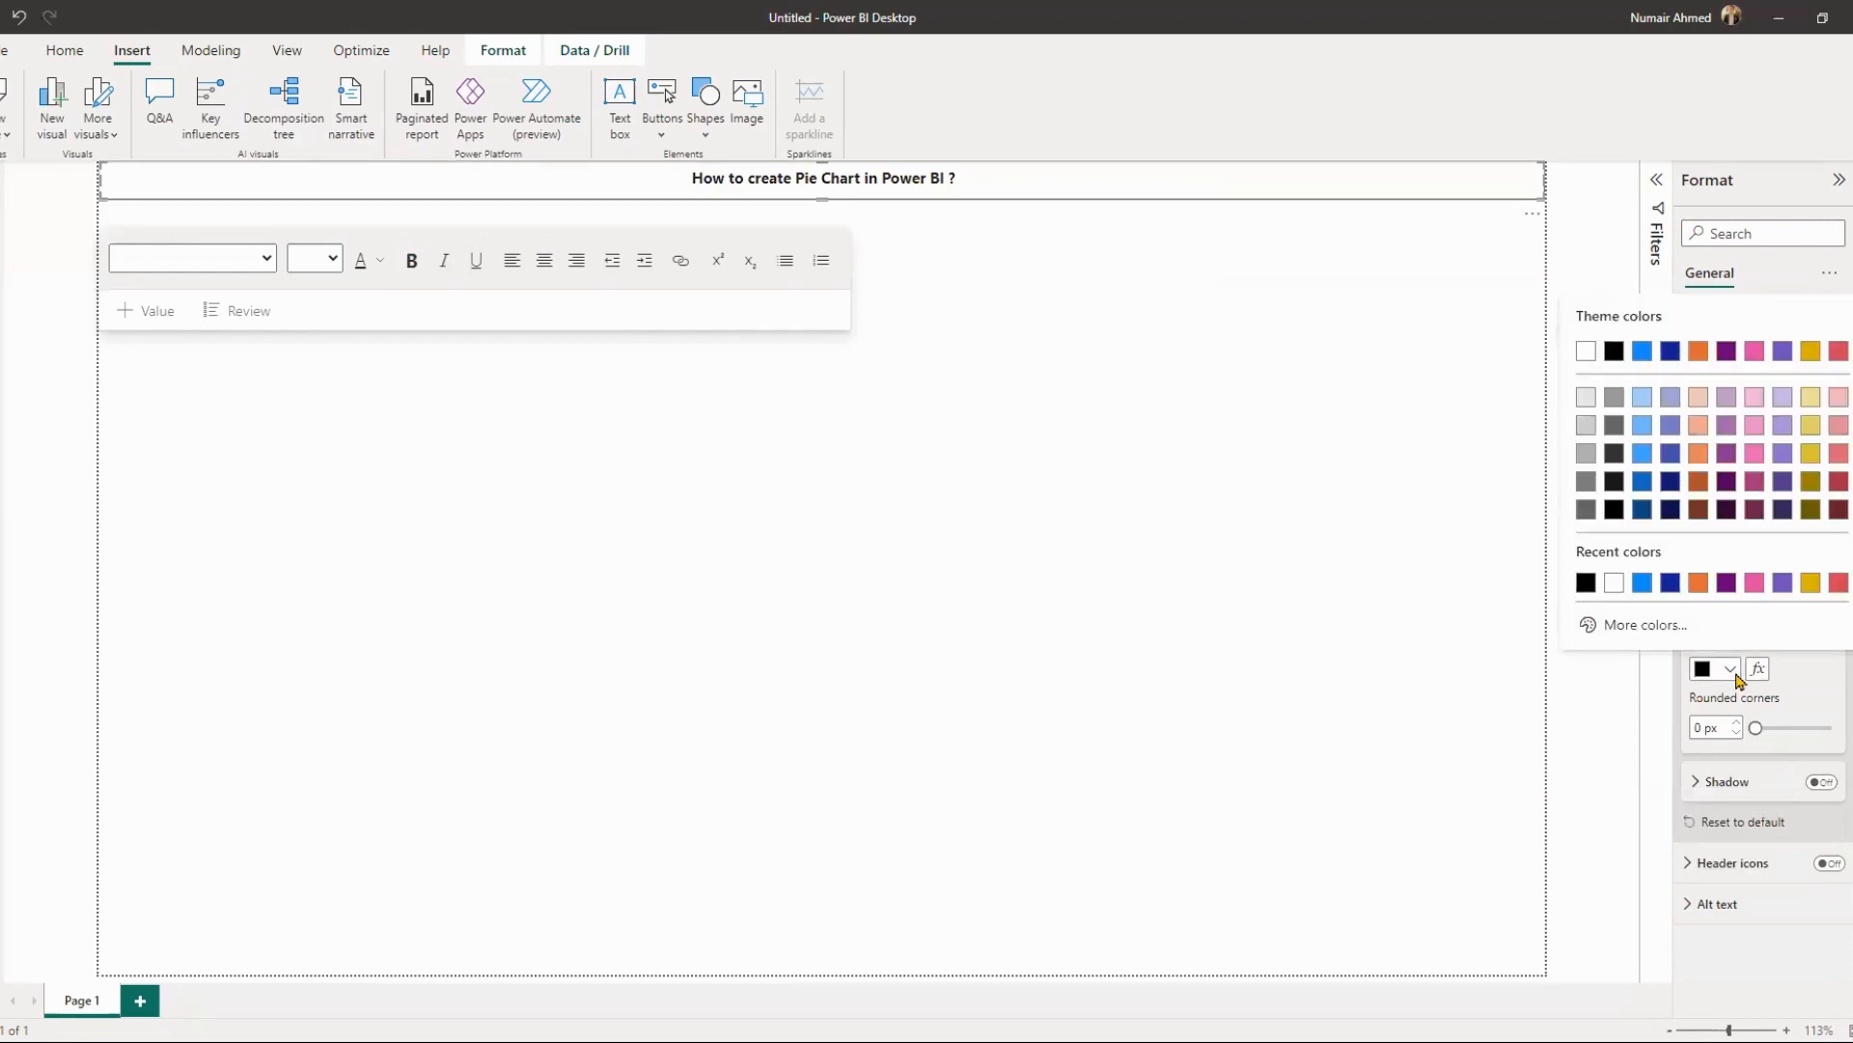
{"action": "left_click", "coordinate": [1698, 583]}
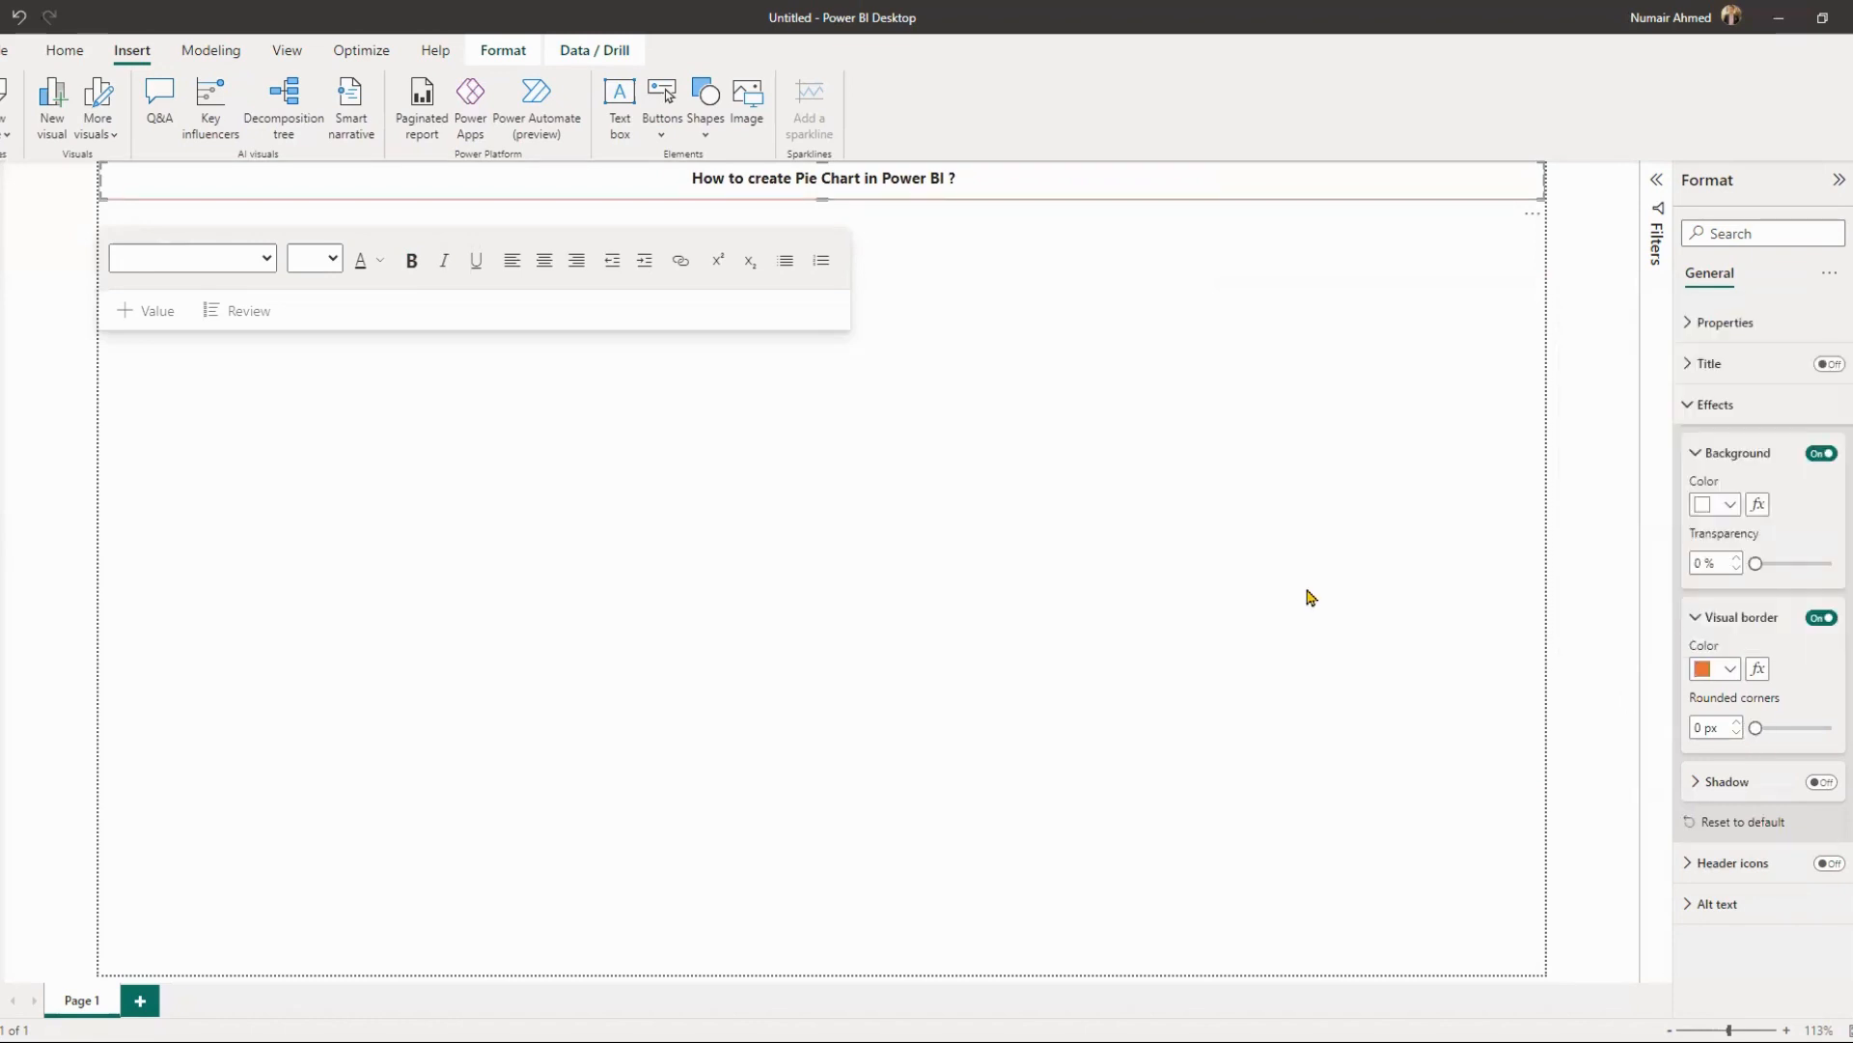
{"action": "left_click", "coordinate": [1837, 182]}
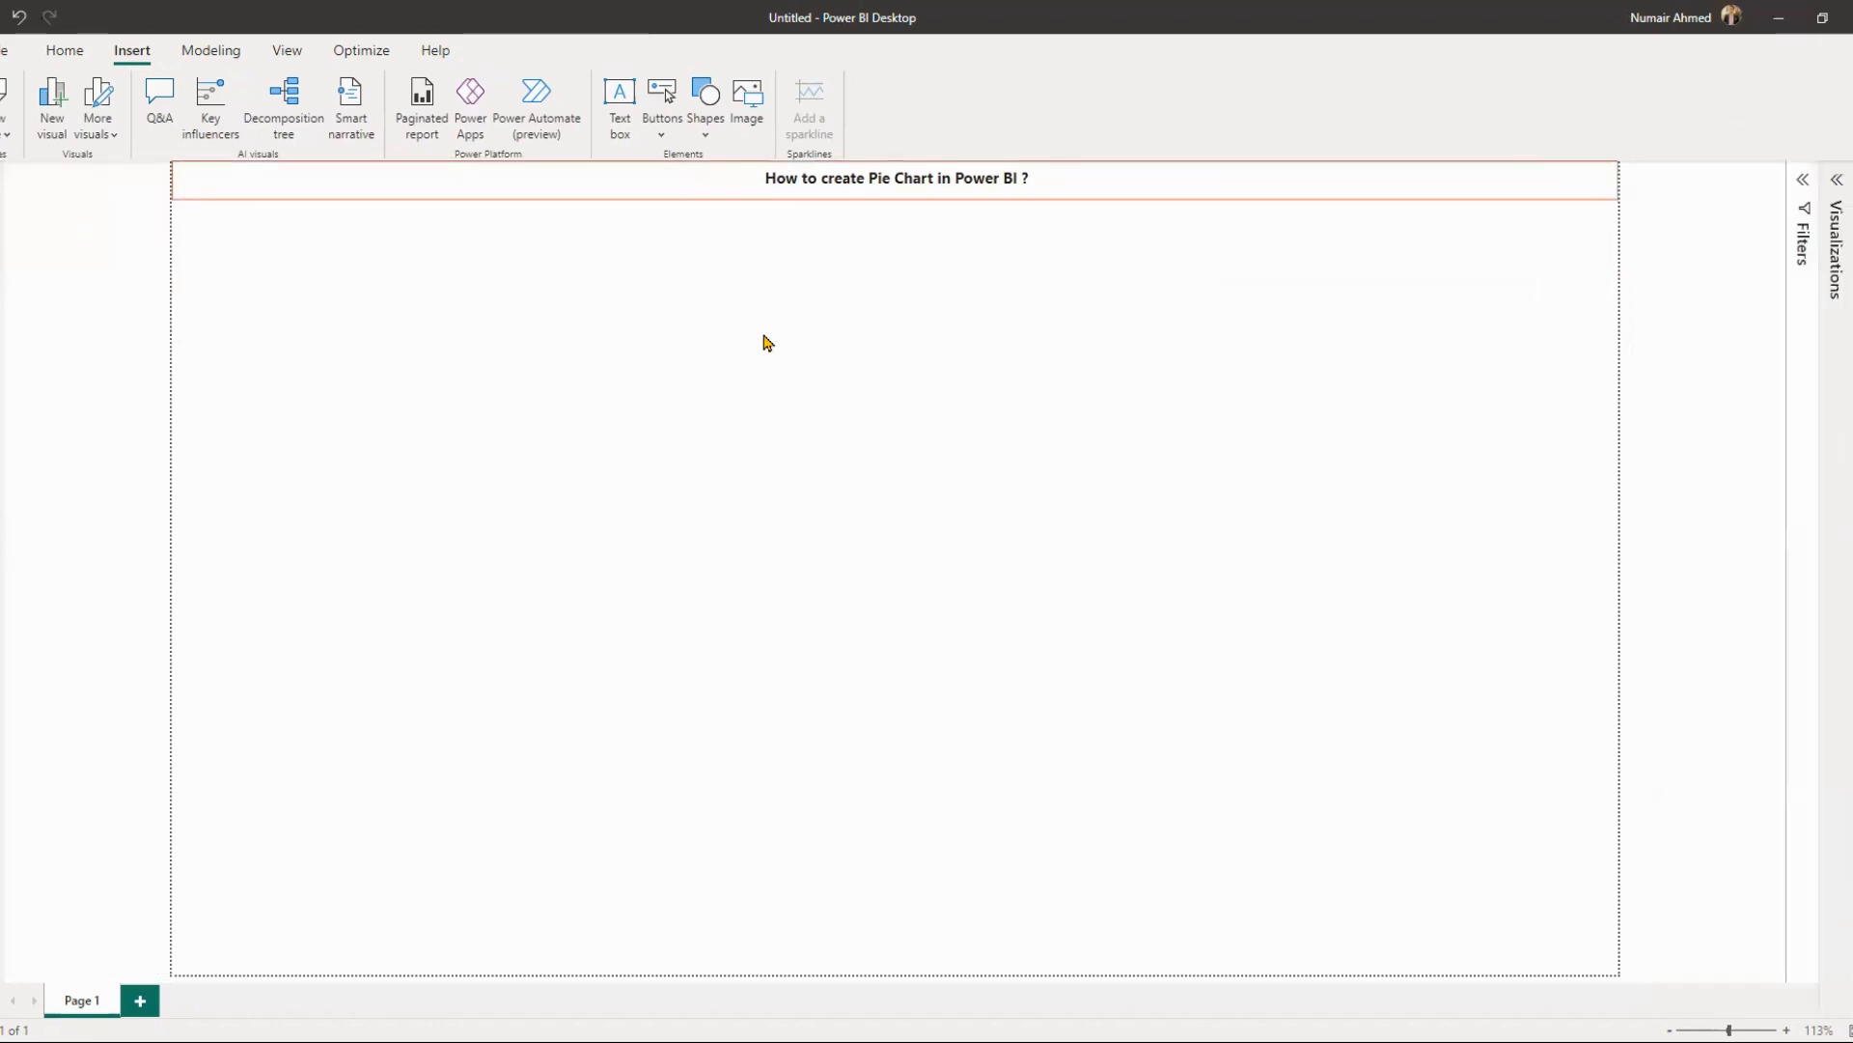
{"action": "left_click", "coordinate": [806, 196]}
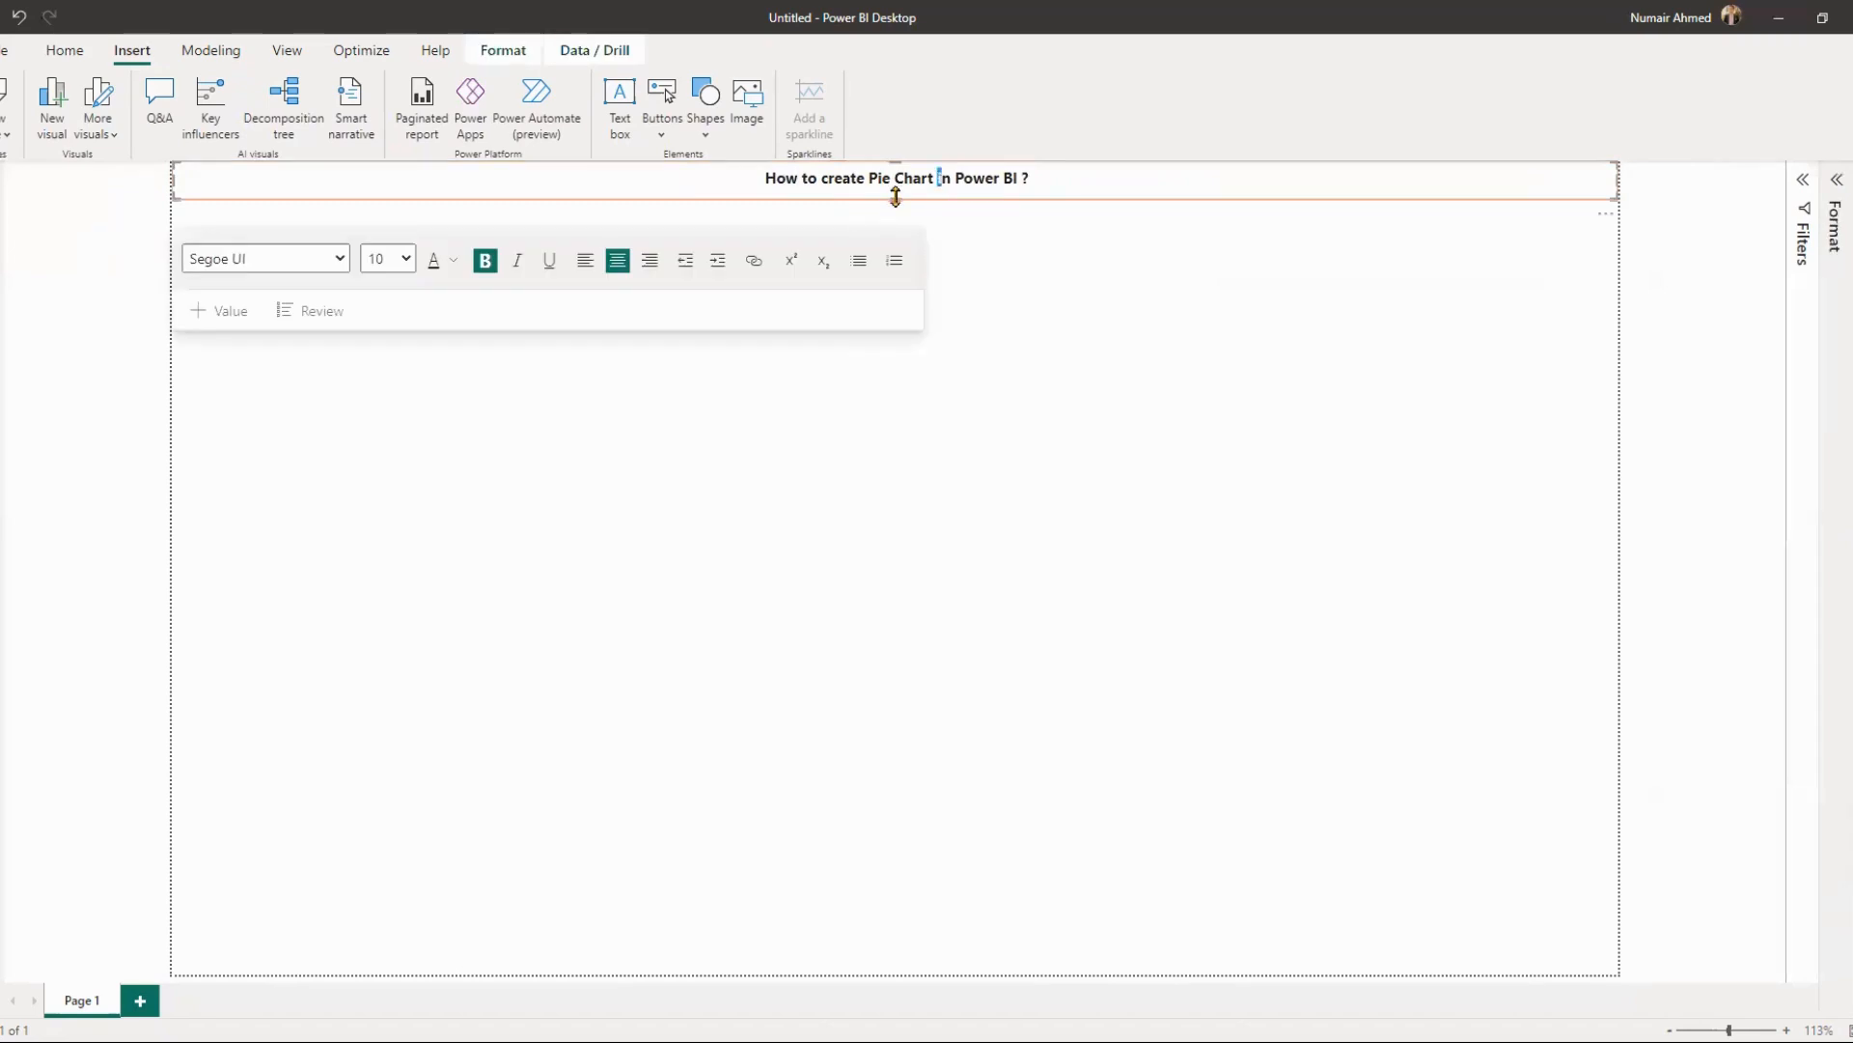
{"action": "left_click", "coordinate": [166, 294]}
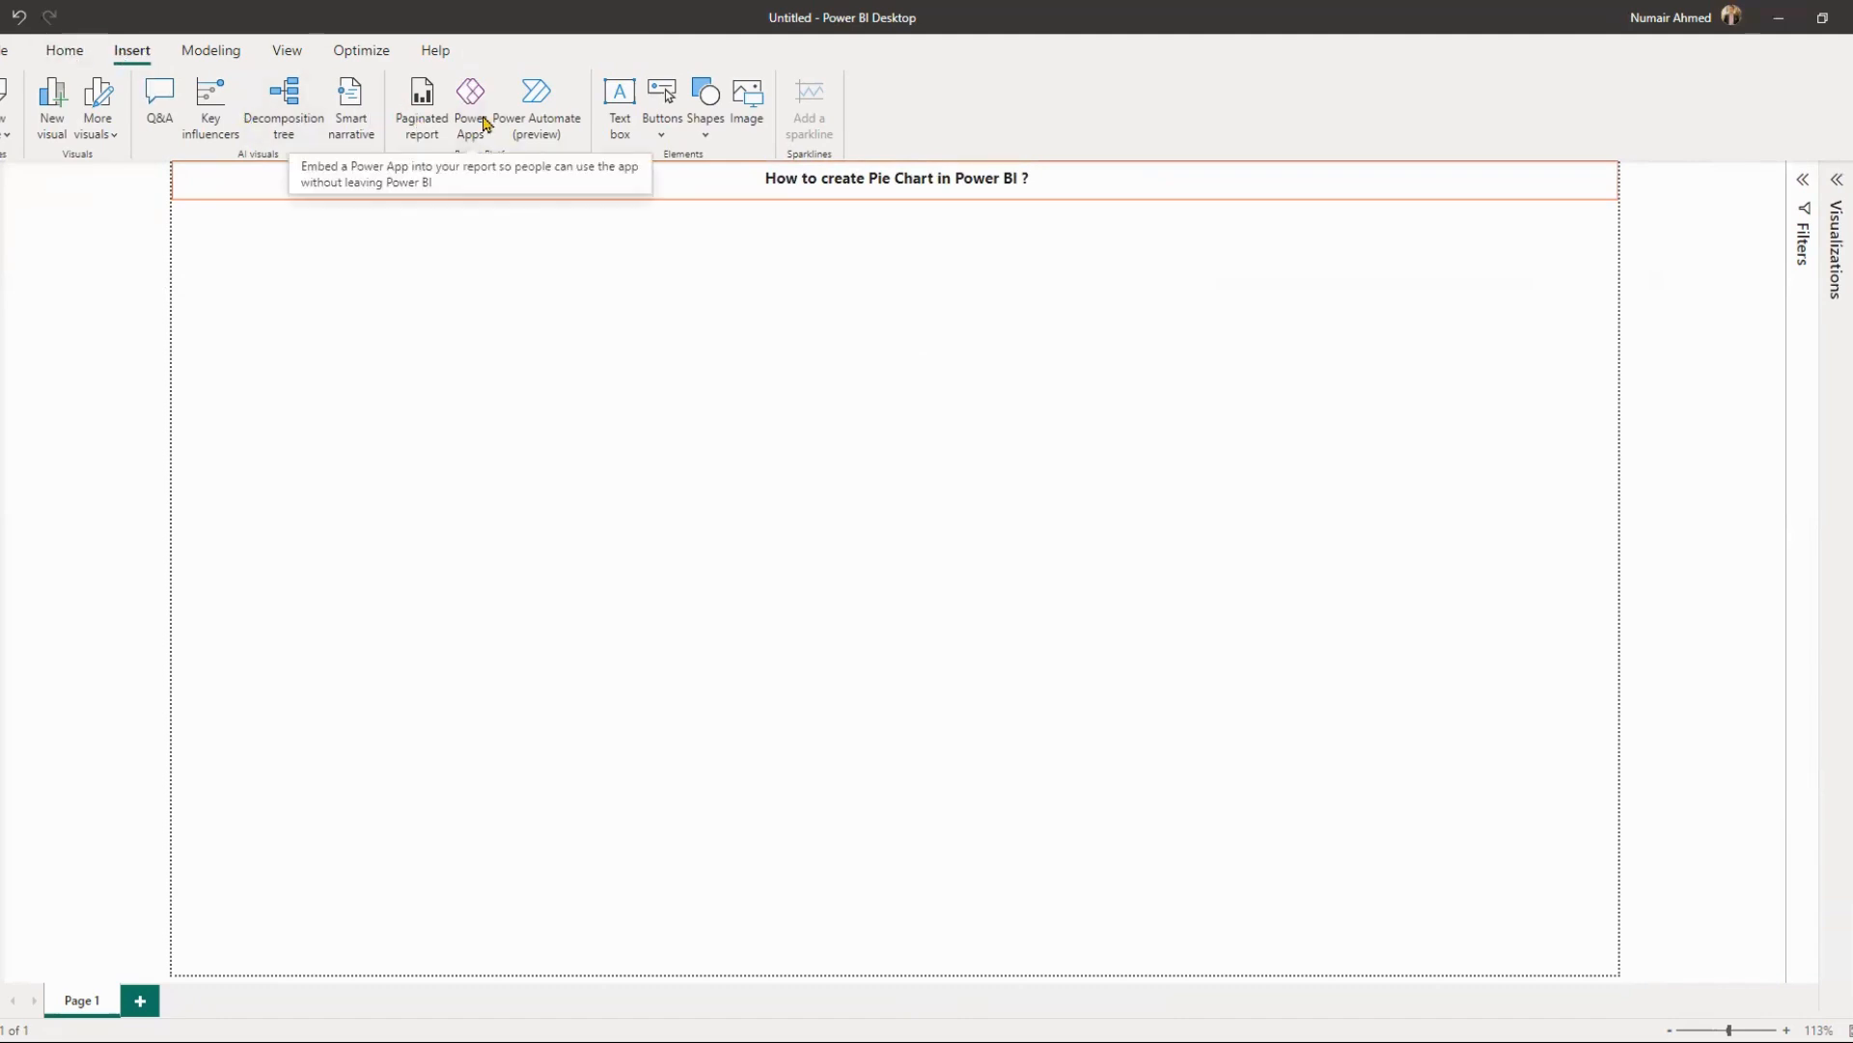
- Insert a second text box below the title and narrow it to about a quarter of the page width
{"action": "left_click", "coordinate": [621, 114]}
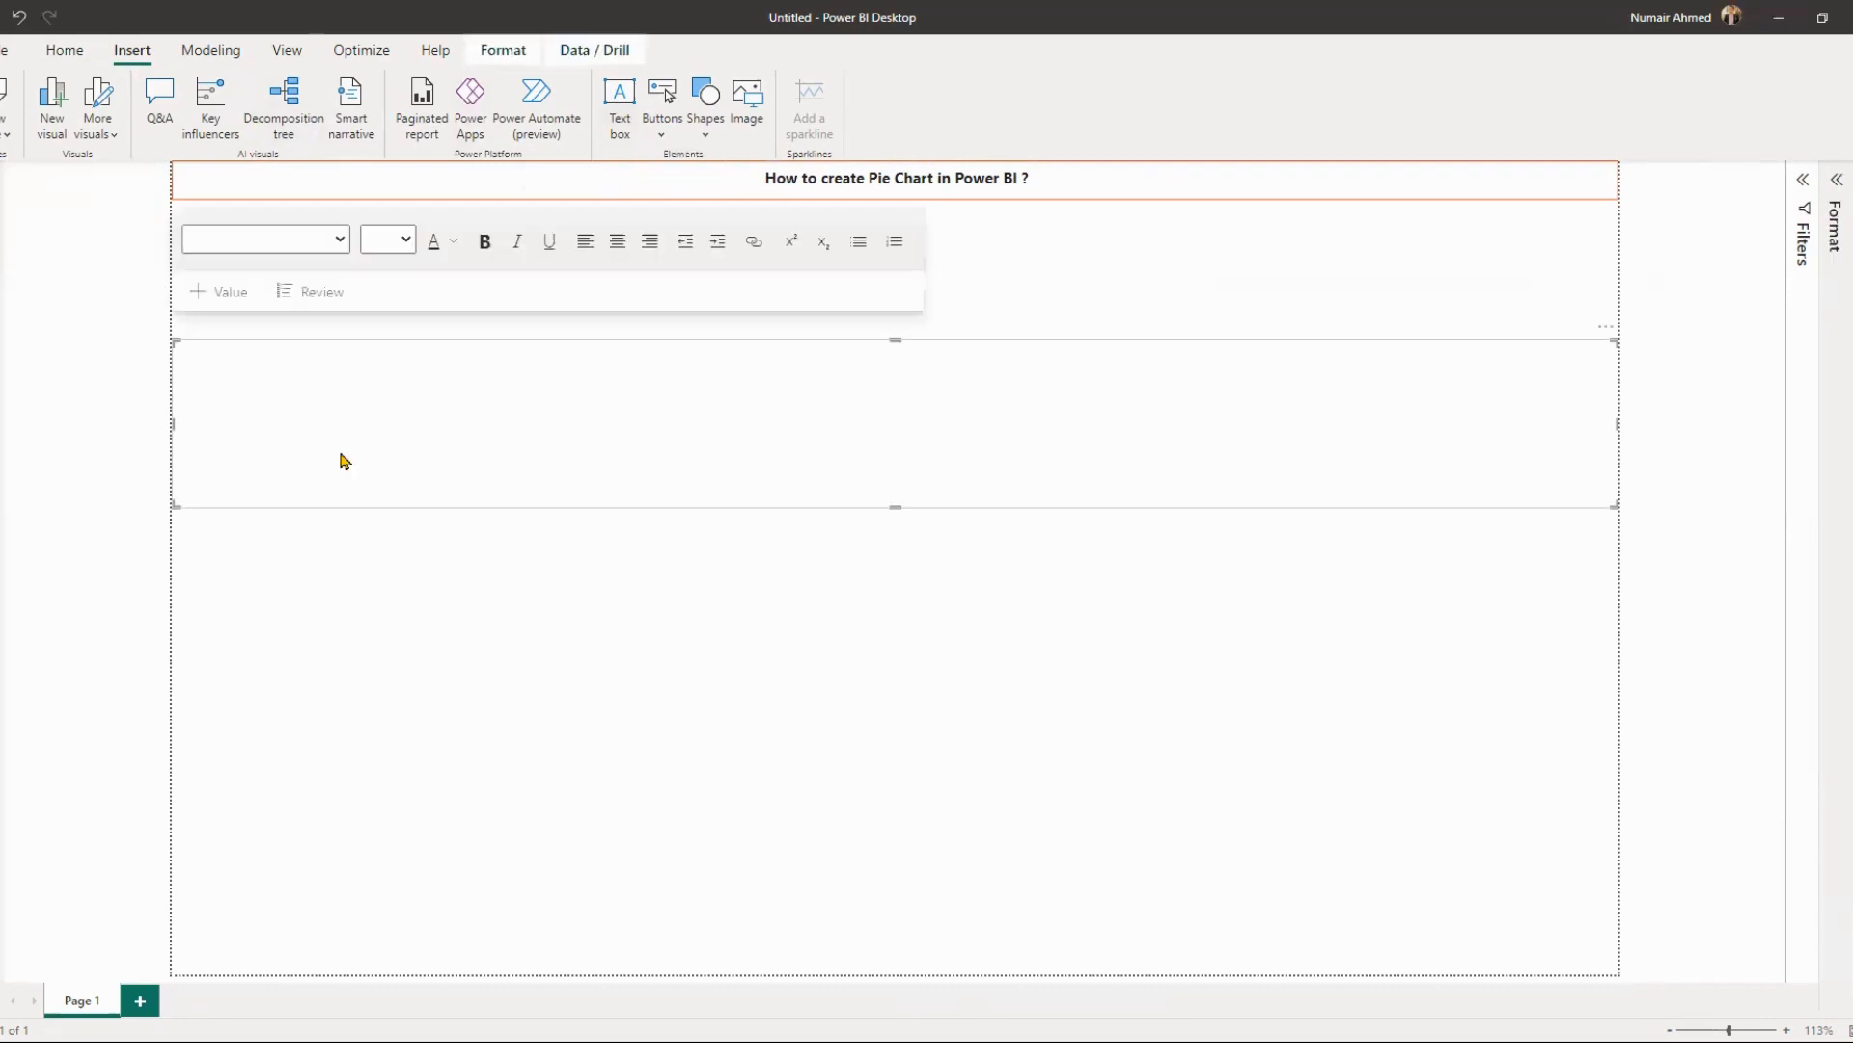
{"action": "left_click_drag", "start_coordinate": [1618, 422], "coordinate": [374, 488]}
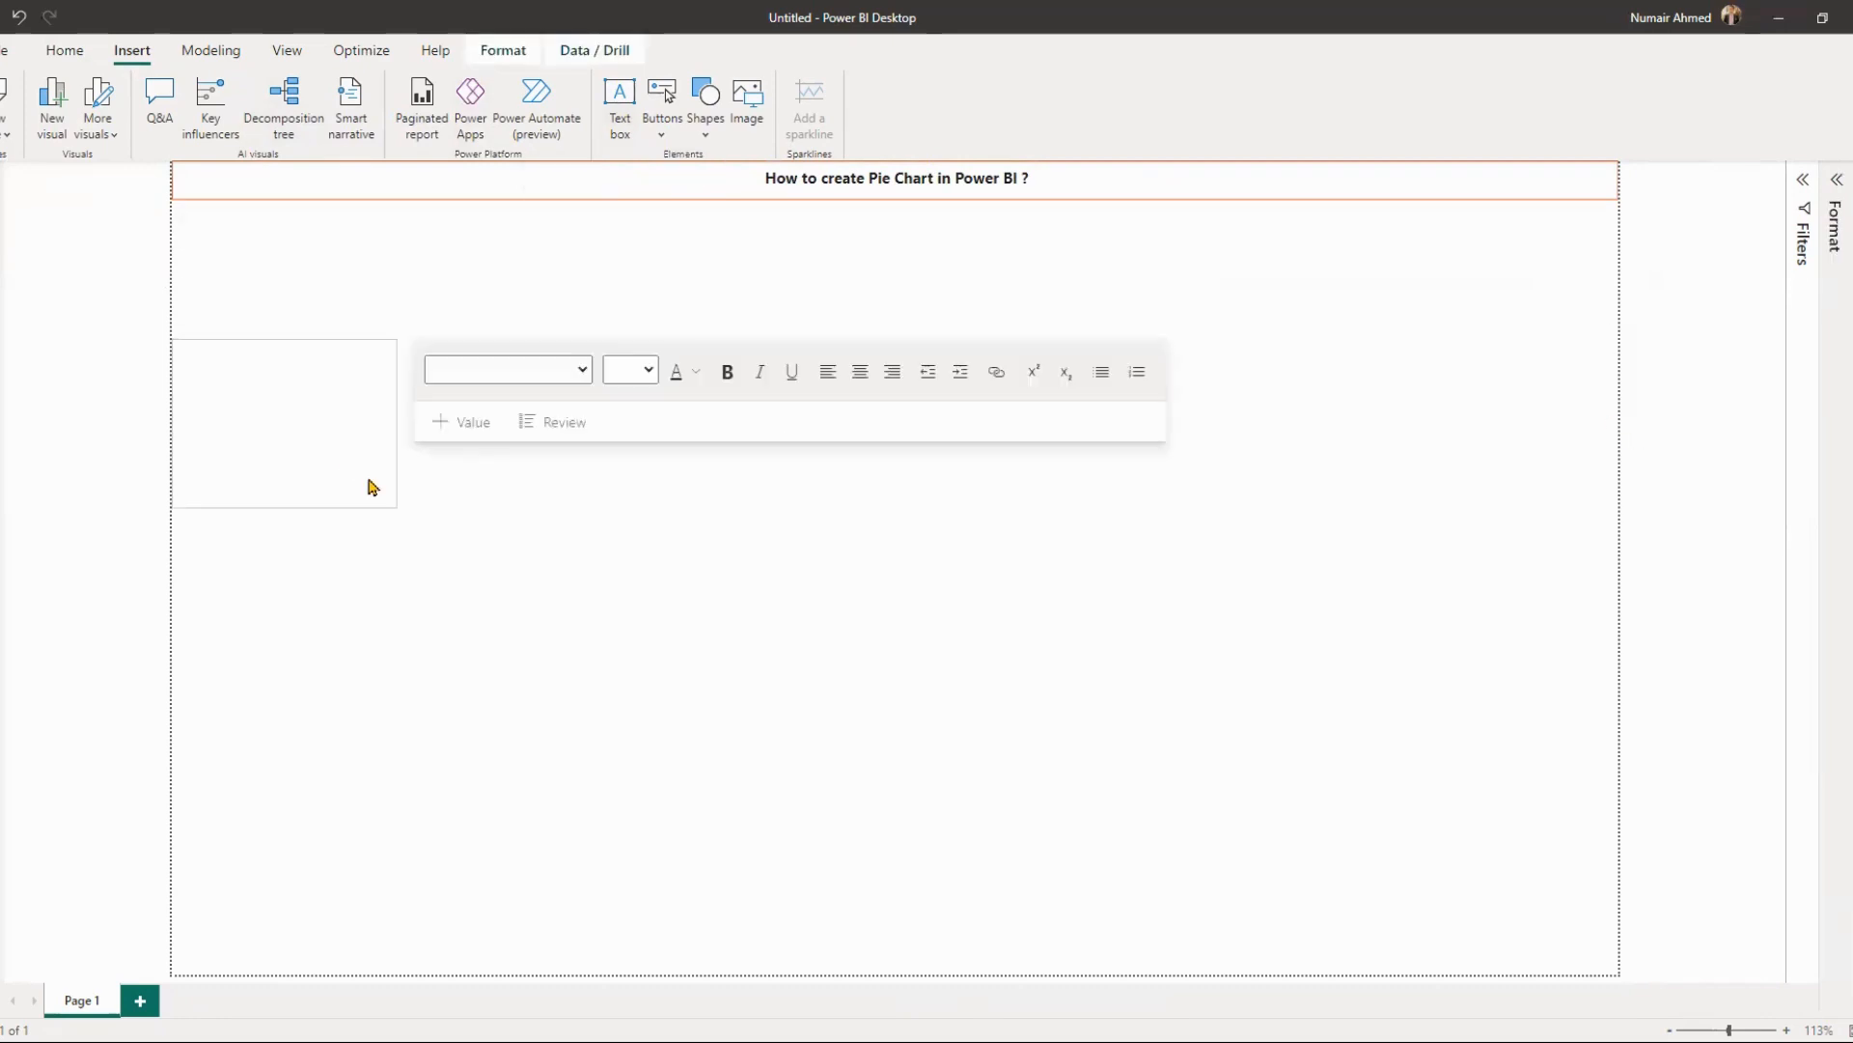
{"action": "left_click_drag", "start_coordinate": [531, 487], "coordinate": [528, 488]}
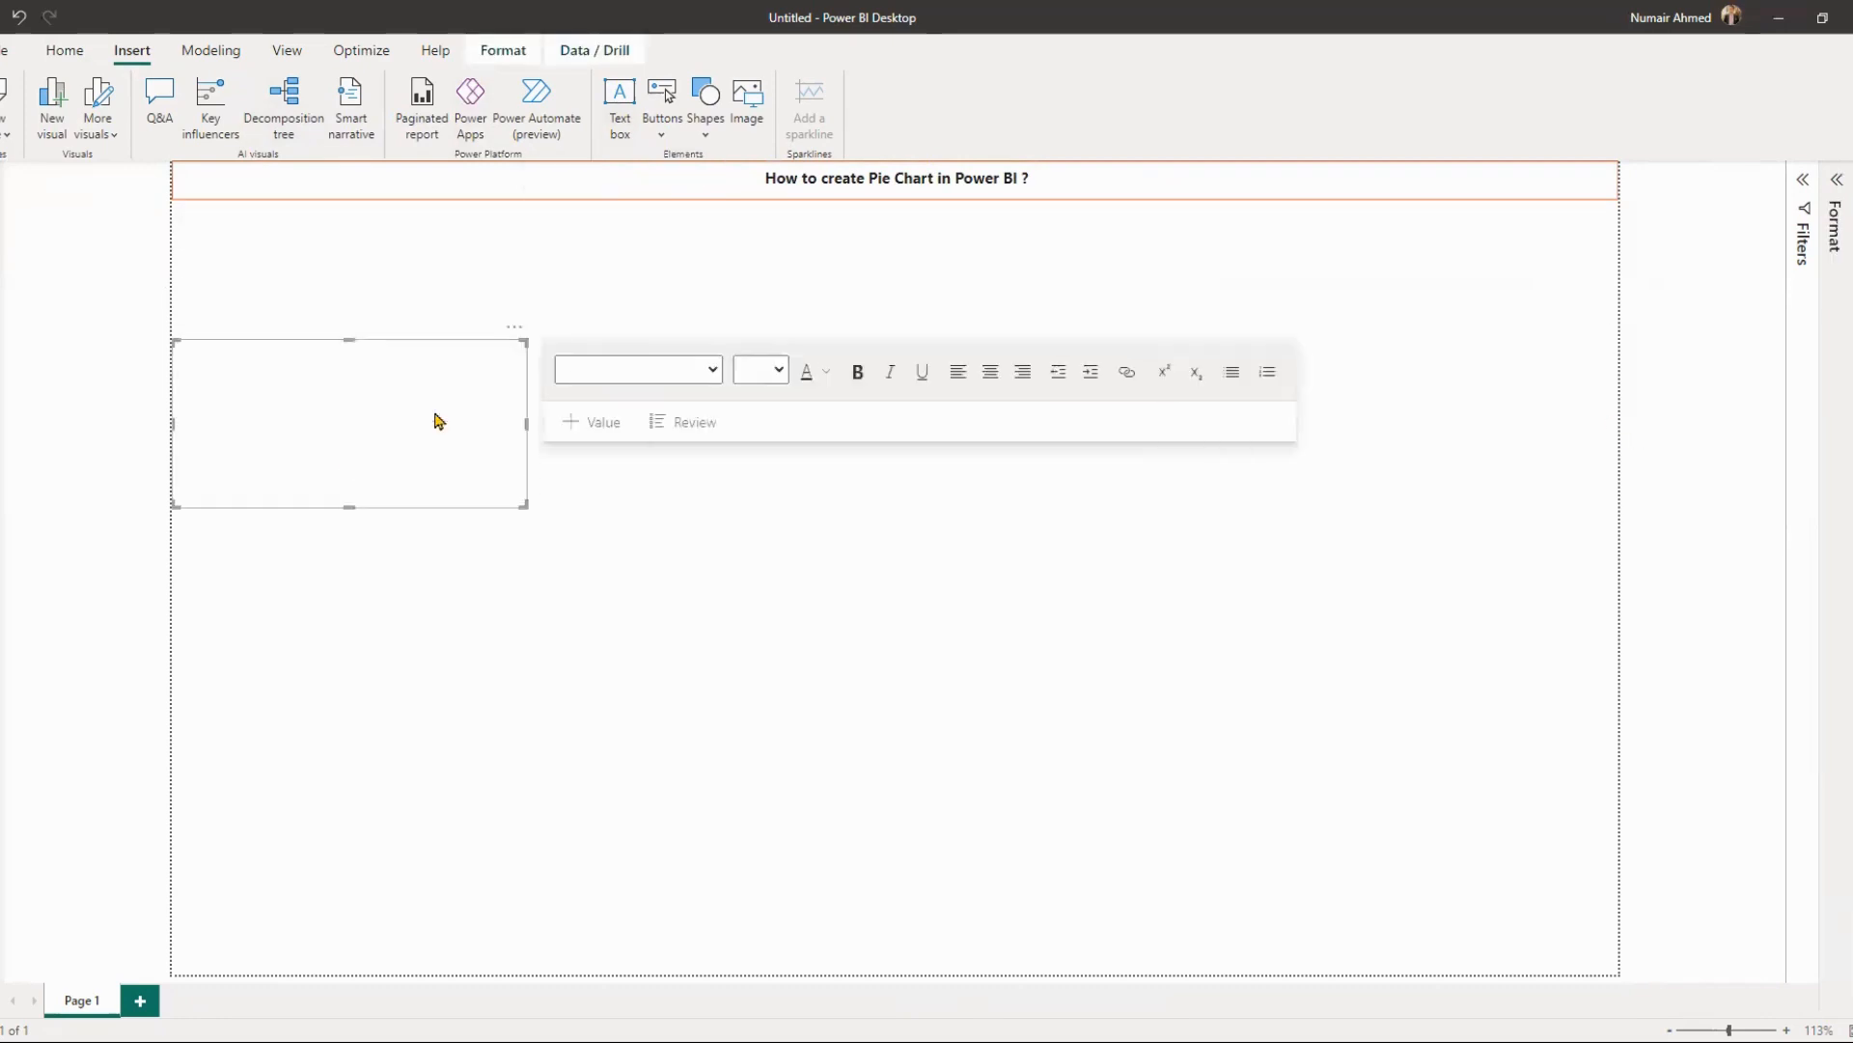
{"action": "left_click", "coordinate": [413, 359]}
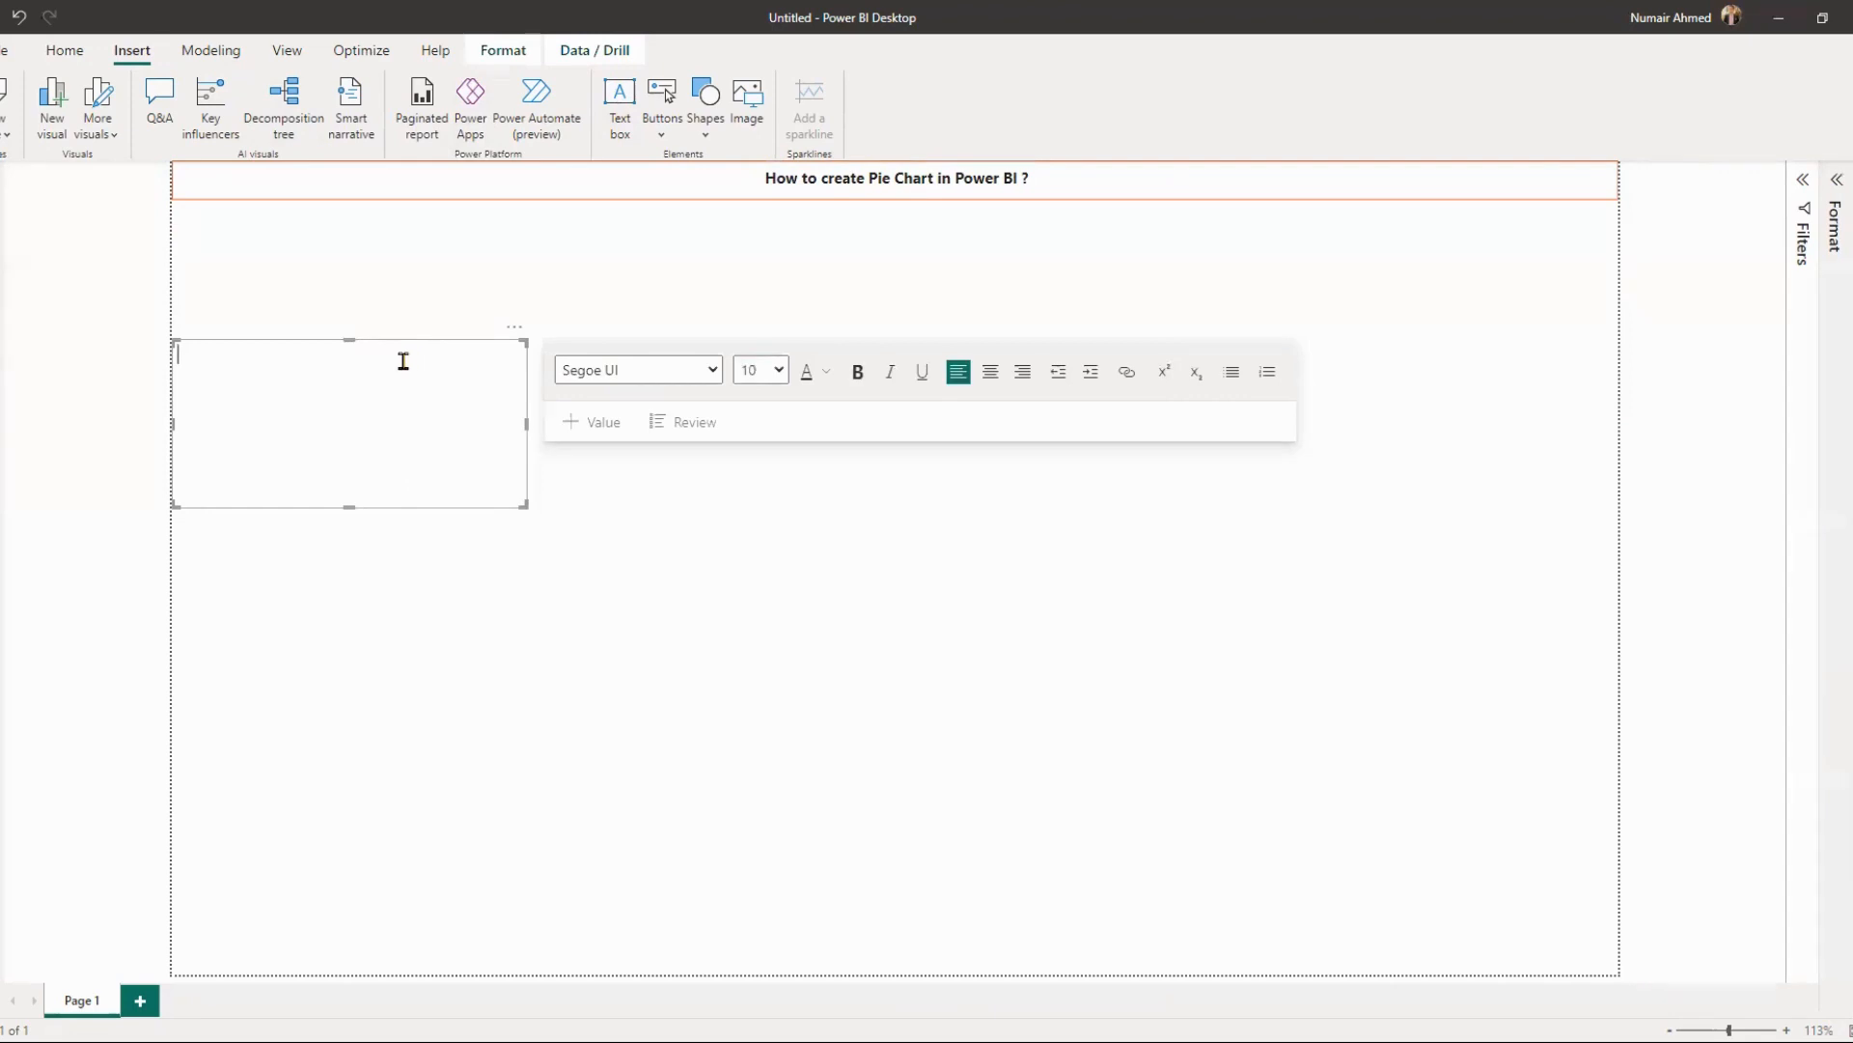
- Write "Analysis the Requirement :" and, after a blank line, "Data should be clean and error Free" in the new text box
{"action": "type", "text": "W"}
{"action": "key", "text": "BackSpace"}
{"action": "type", "text": "a"}
{"action": "key", "text": "BackSpace"}
{"action": "type", "text": "Analysis the Requiremen"}
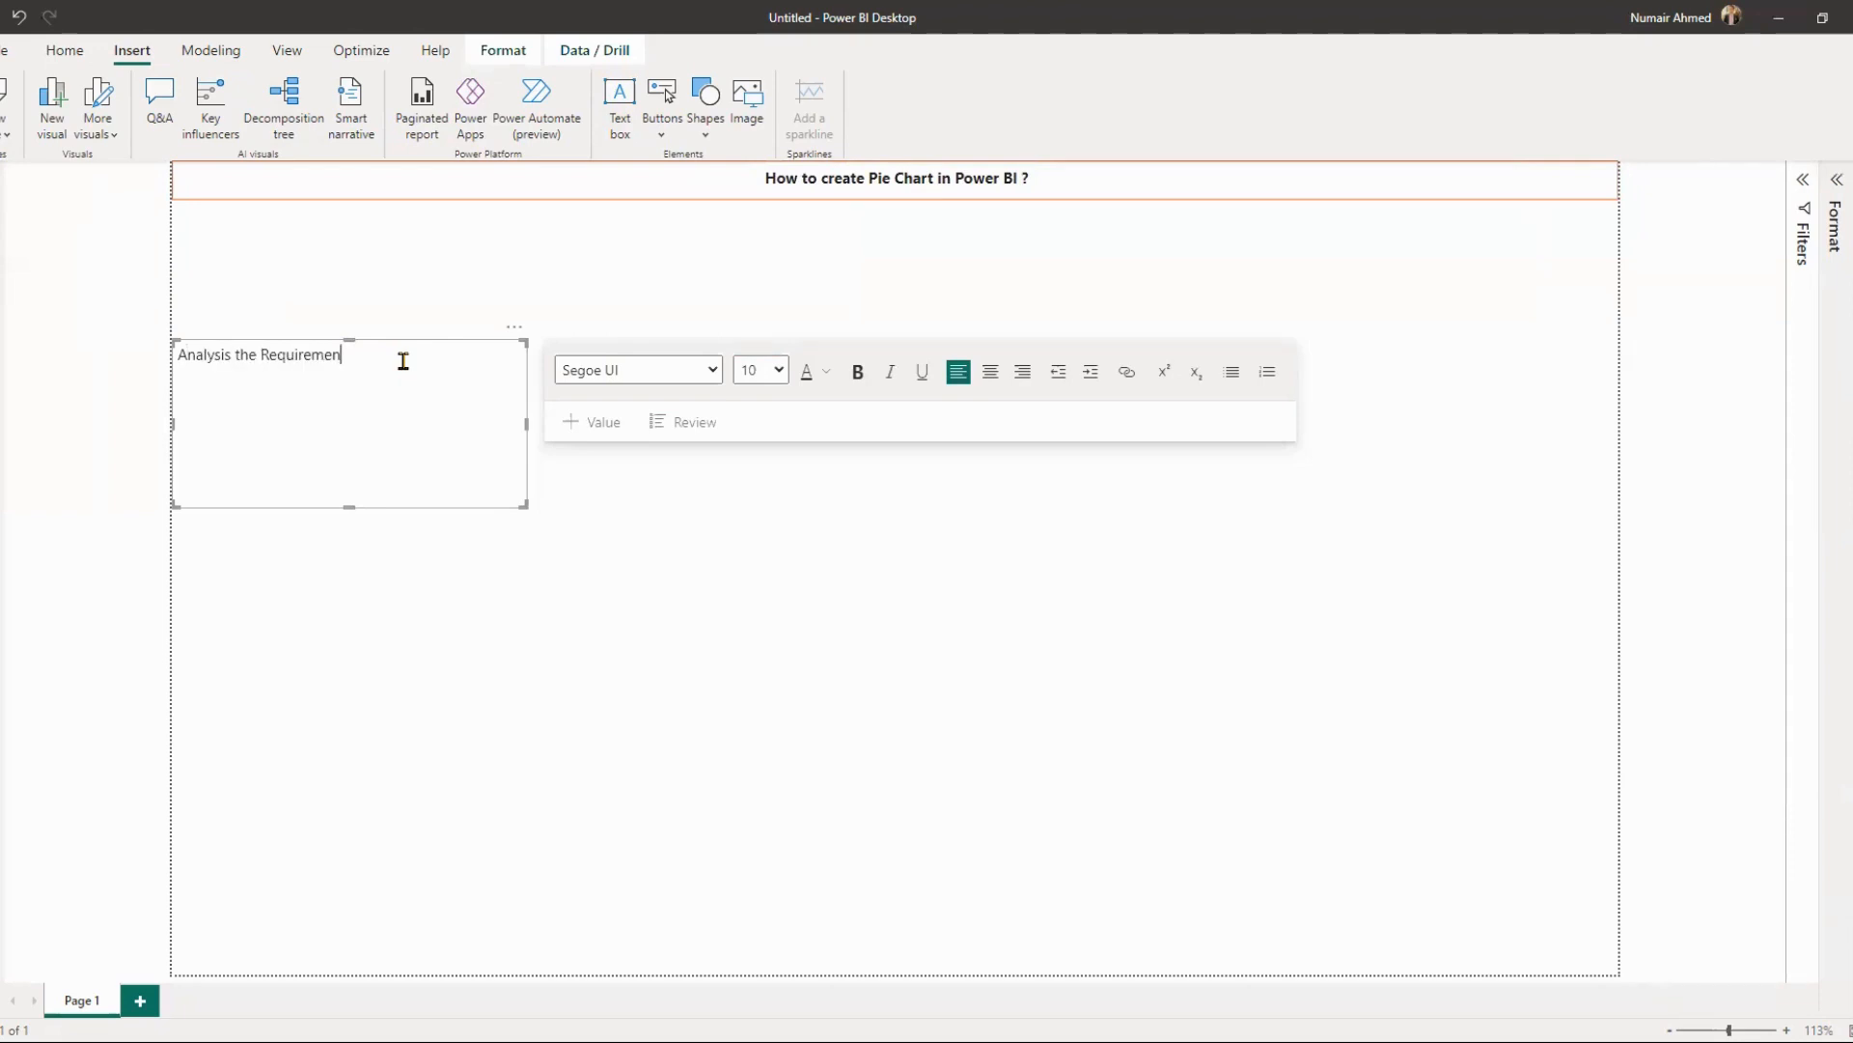
{"action": "type", "text": "t :"}
{"action": "key", "text": "Return"}
{"action": "key", "text": "Return"}
{"action": "type", "text": "Data should be cle"}
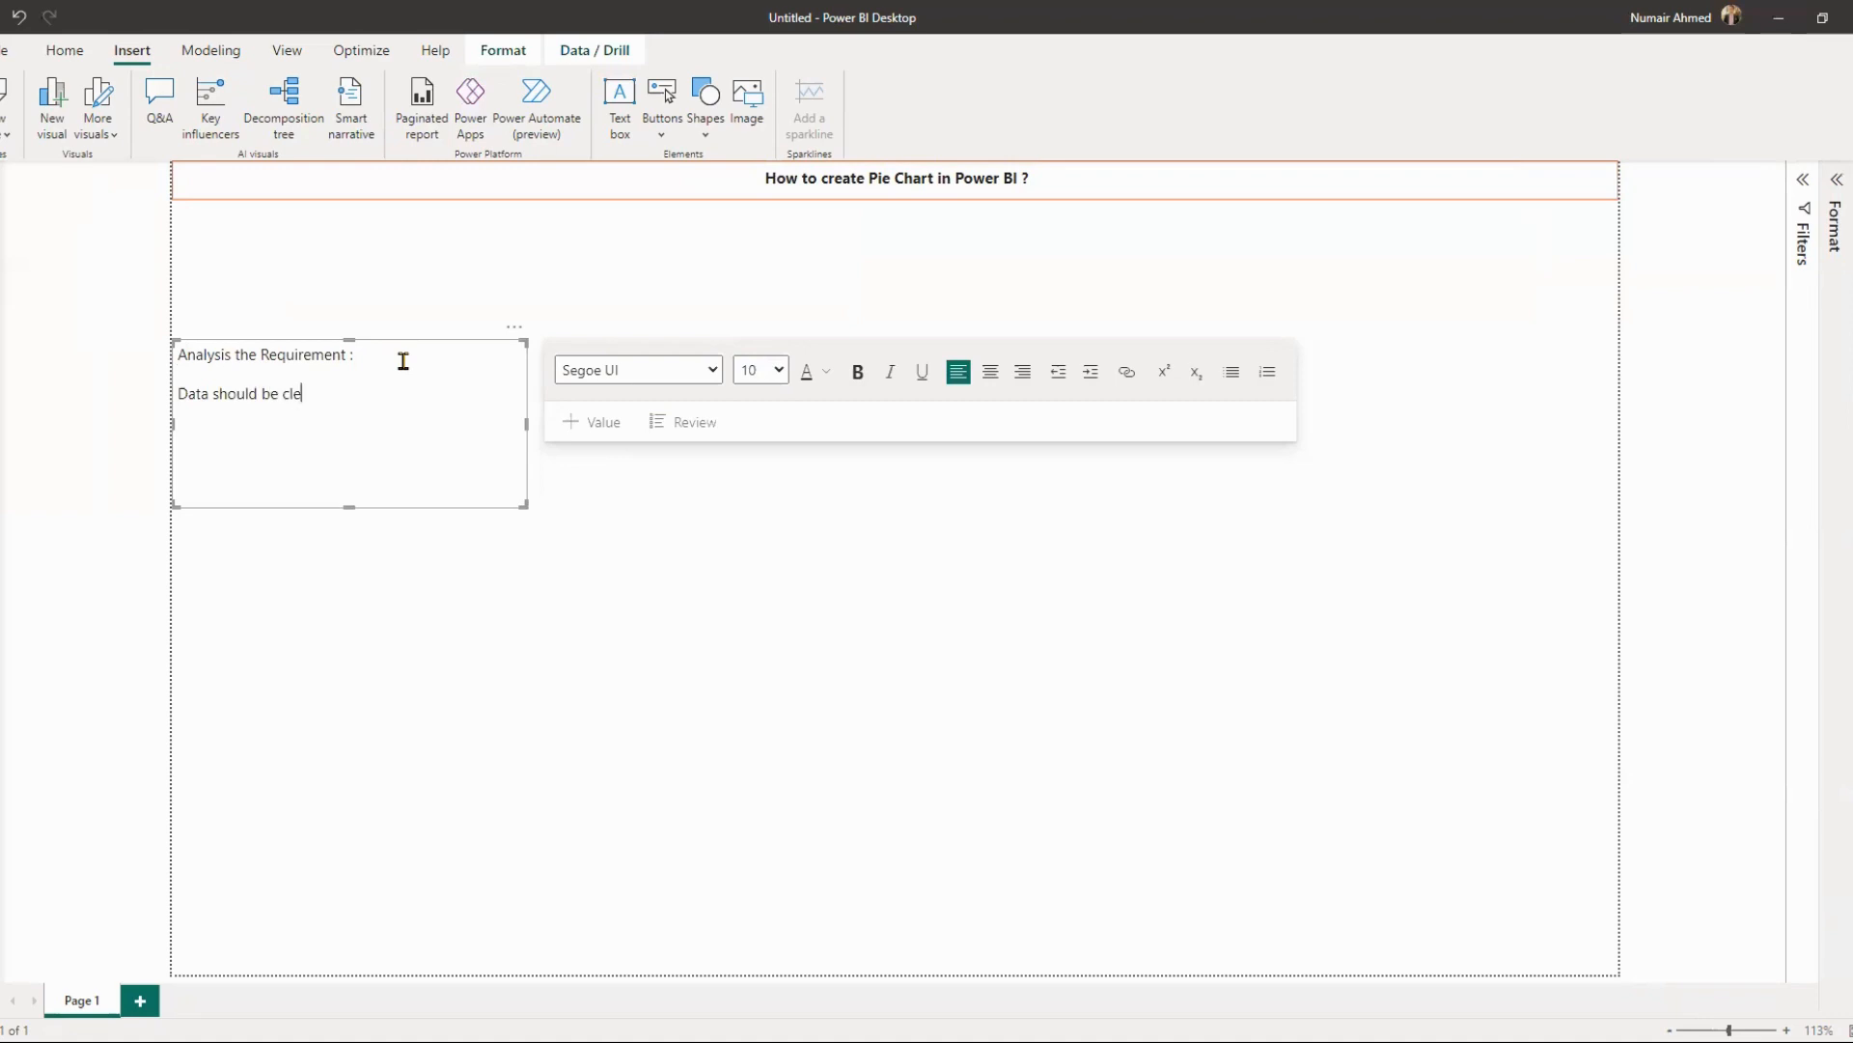
{"action": "type", "text": "an and error Free/"}
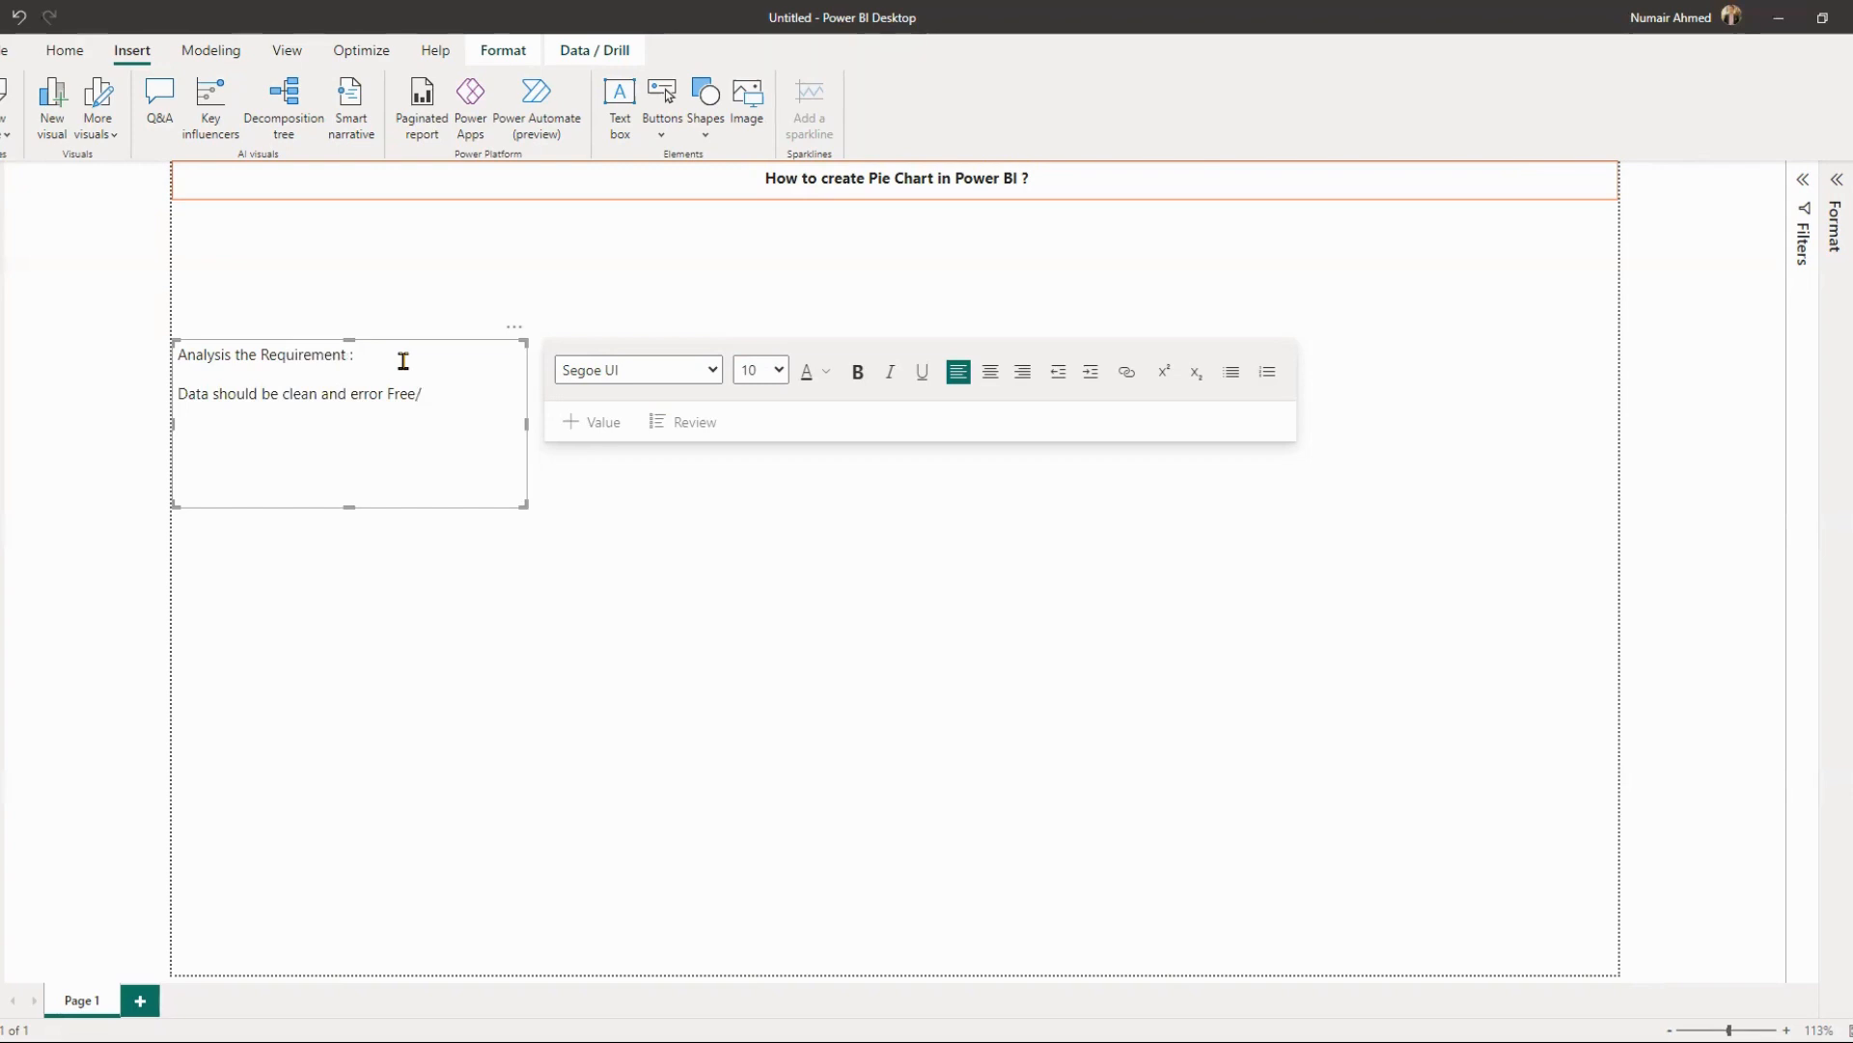
{"action": "key", "text": "BackSpace"}
- Remove the text box with the requirement notes from the page
{"action": "key", "text": "shift+Home"}
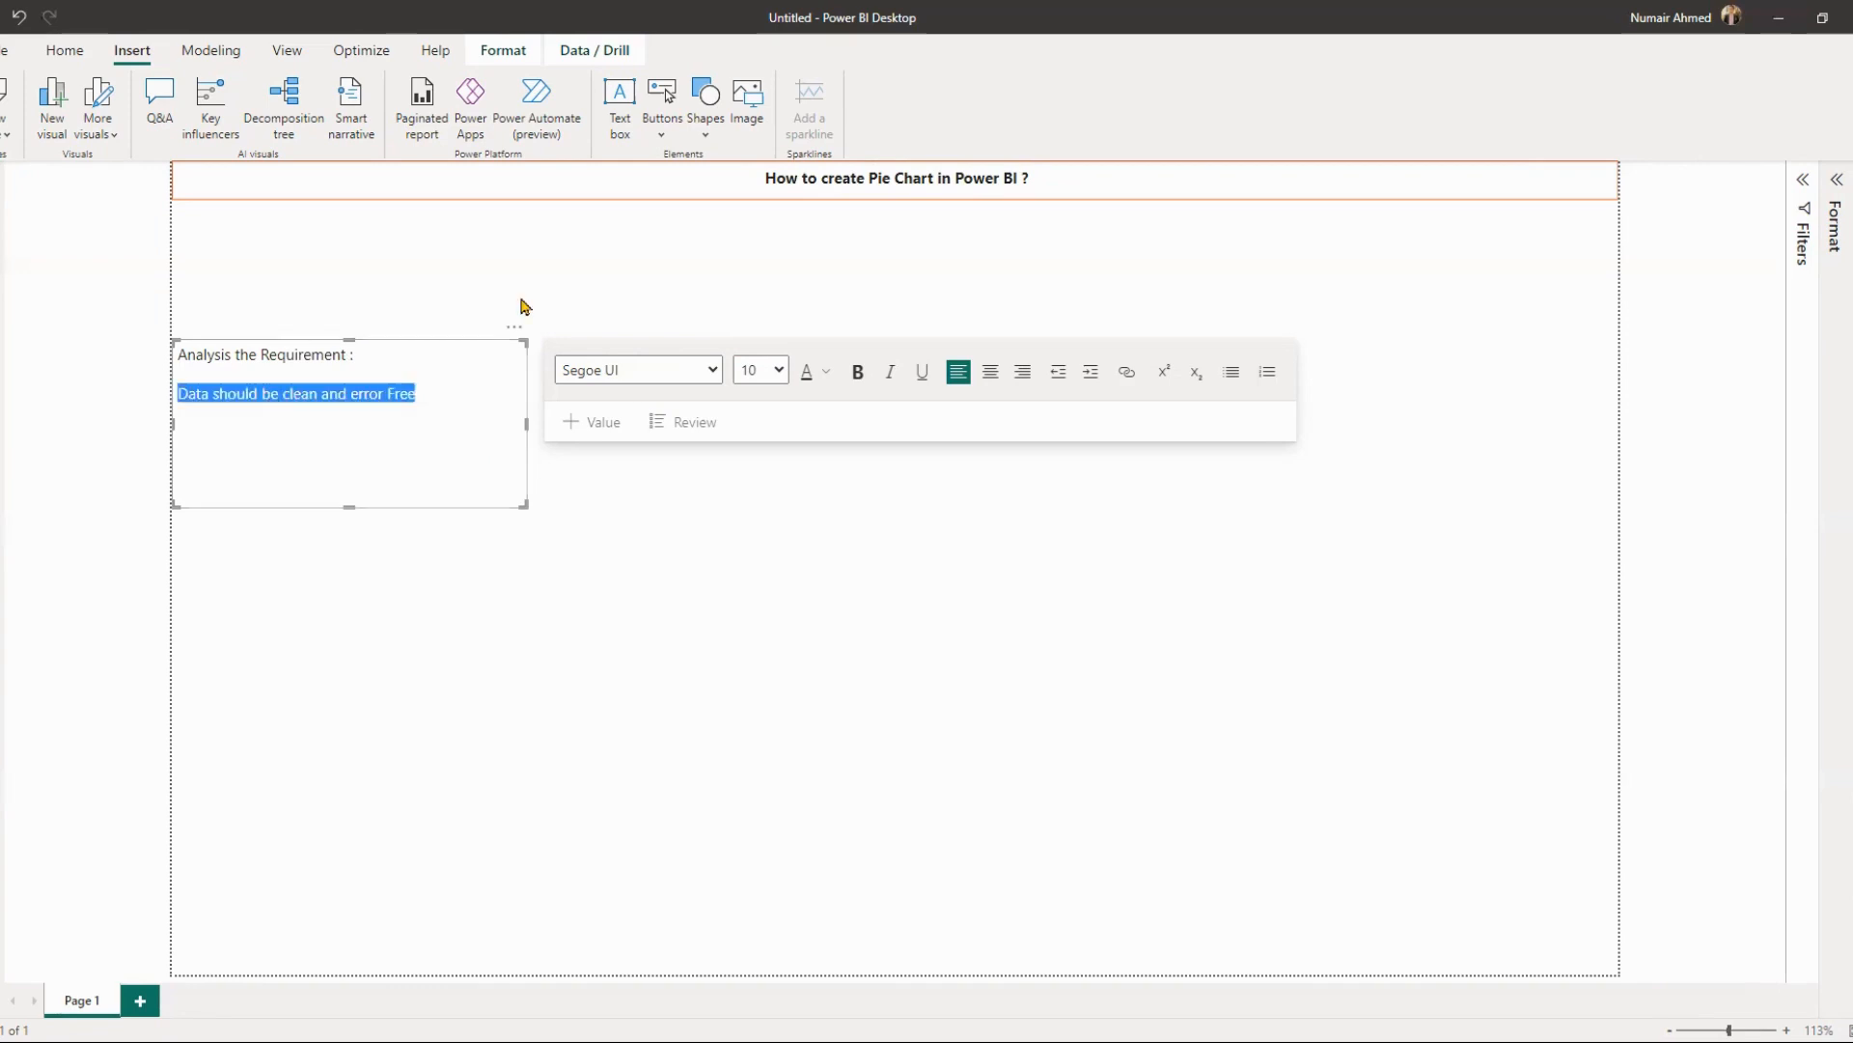
{"action": "left_click", "coordinate": [516, 329]}
{"action": "left_click", "coordinate": [593, 350]}
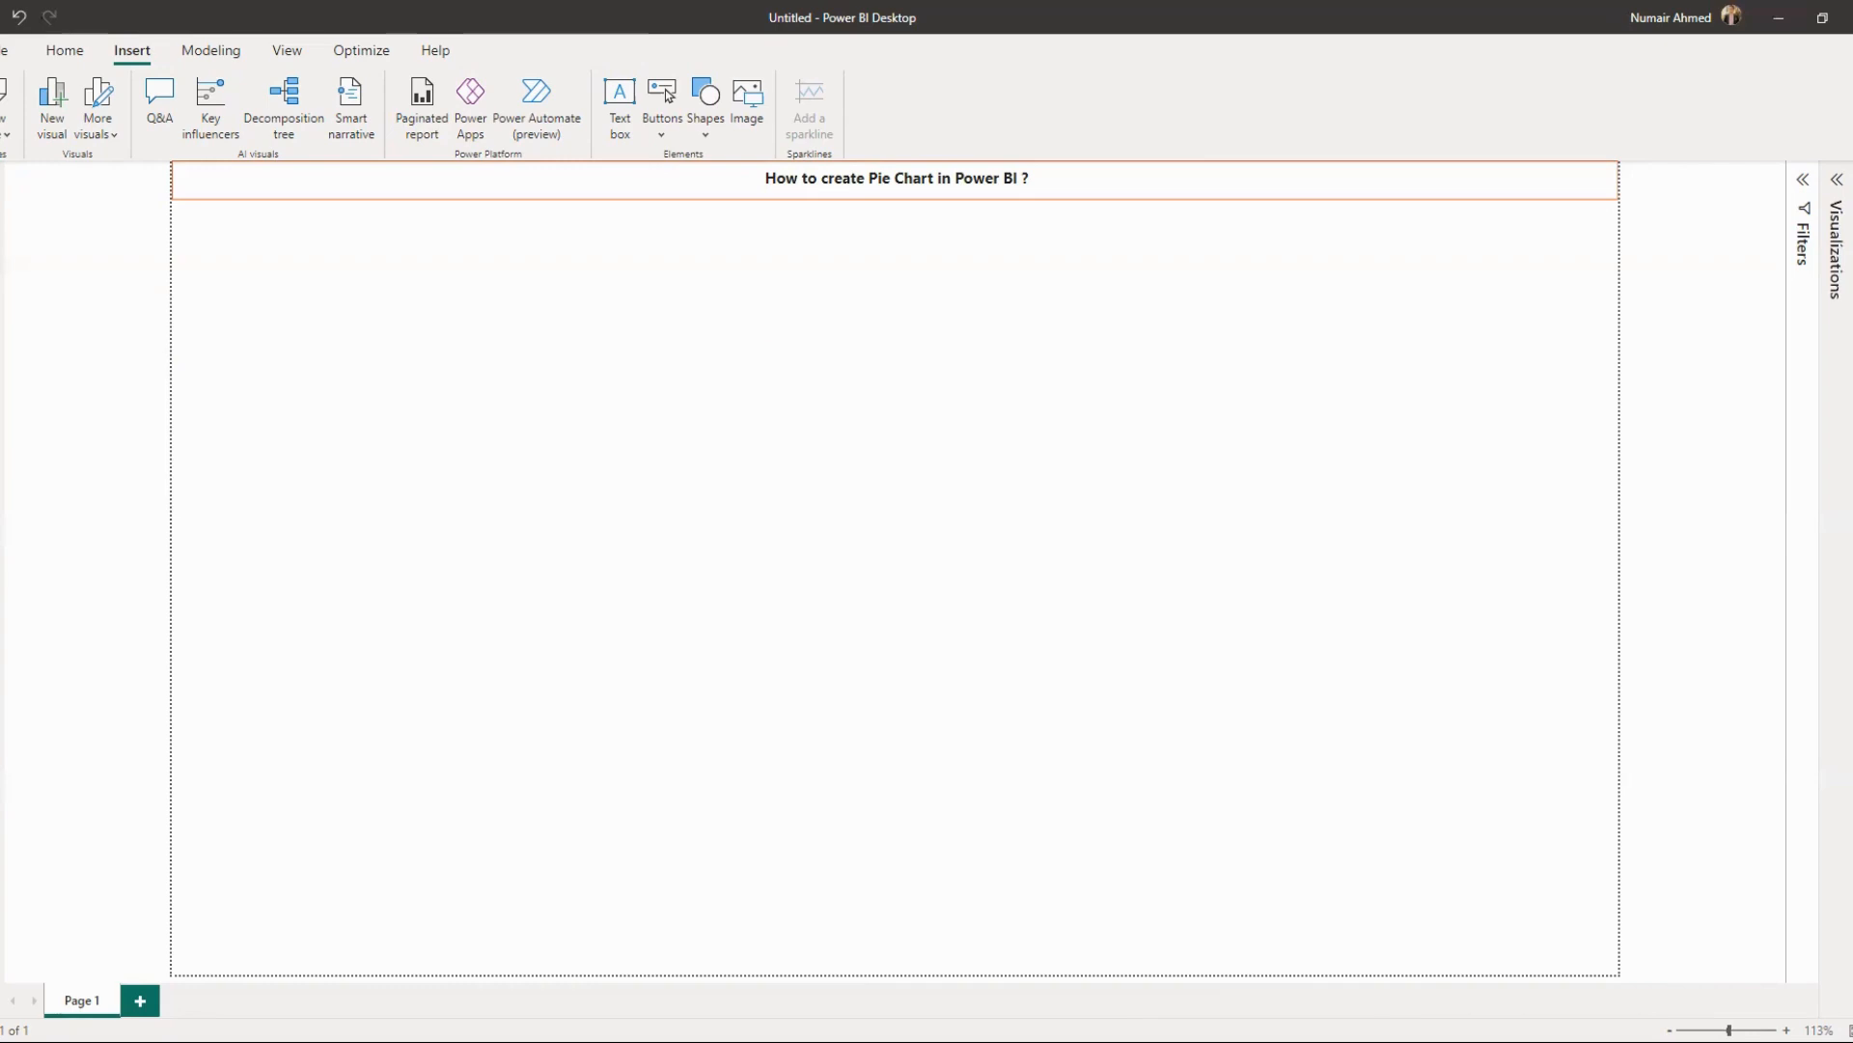
- Look through the fields available in the Sheet table
{"action": "left_click", "coordinate": [1850, 181]}
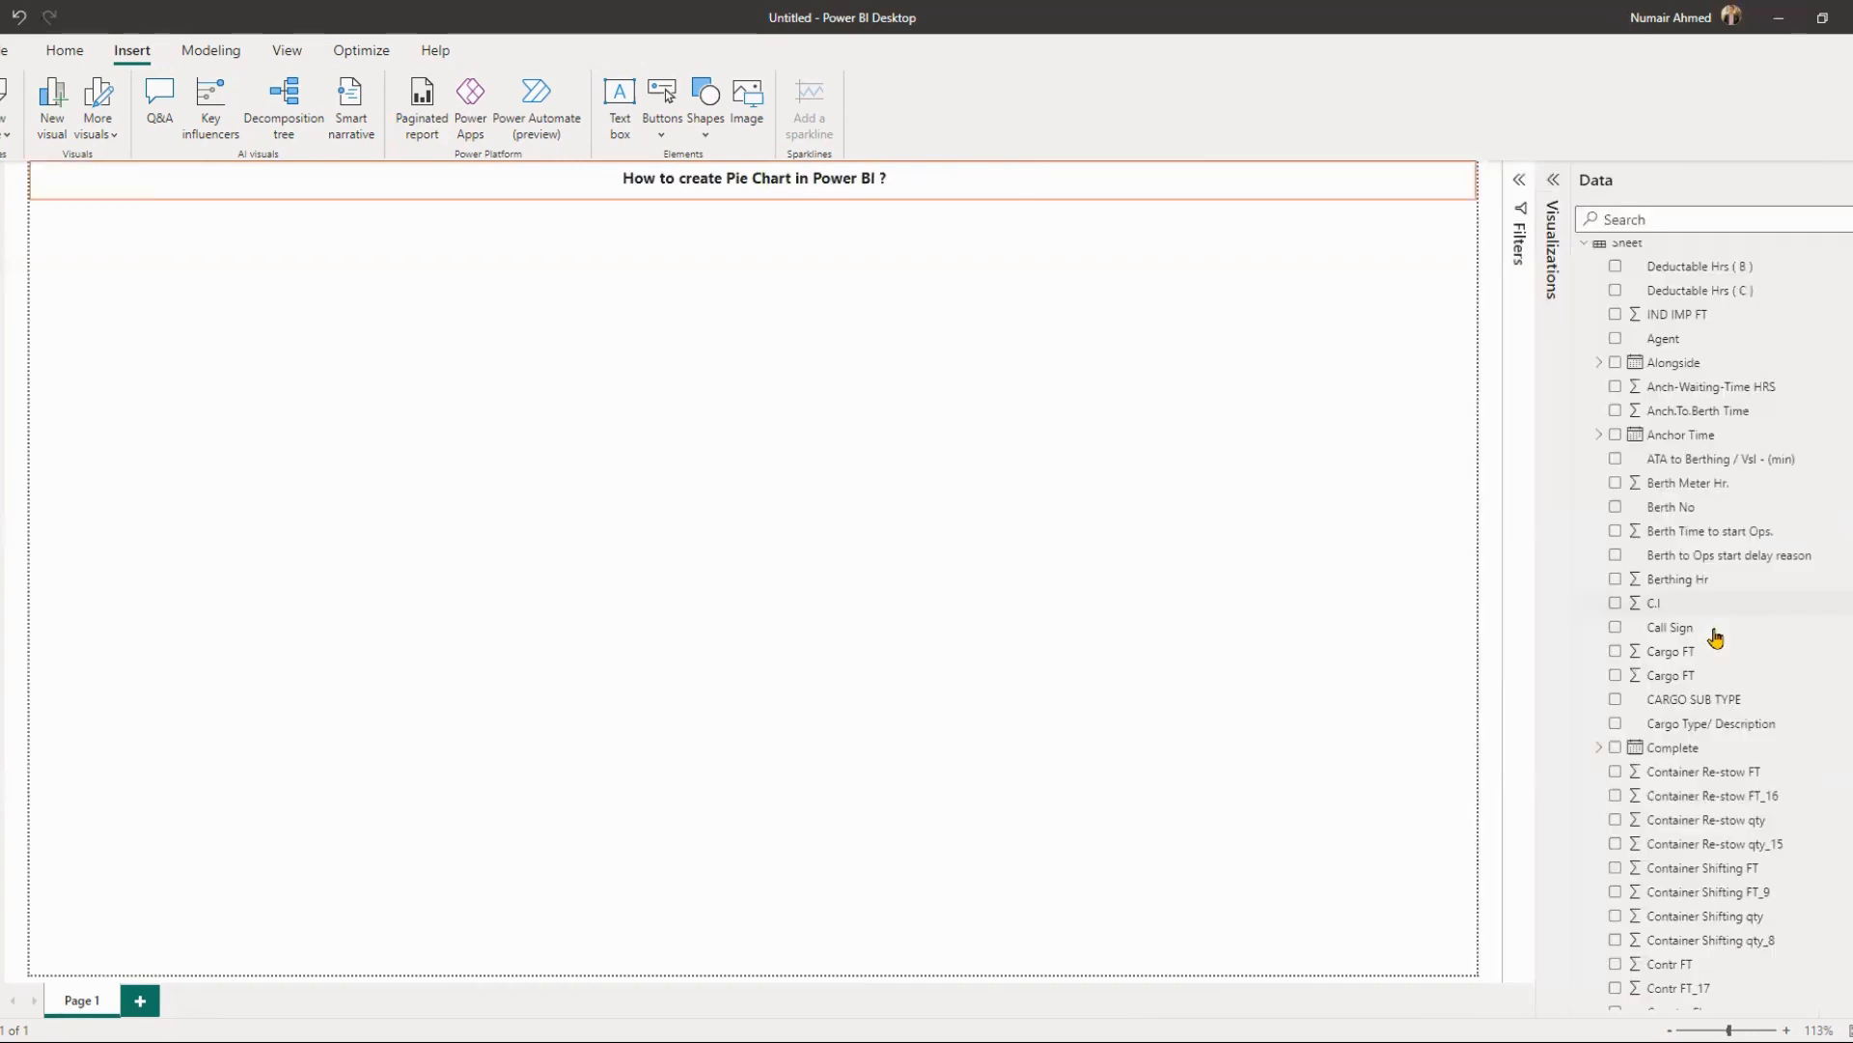
{"action": "scroll", "coordinate": [1713, 682], "scroll_direction": "down", "scroll_amount": 15}
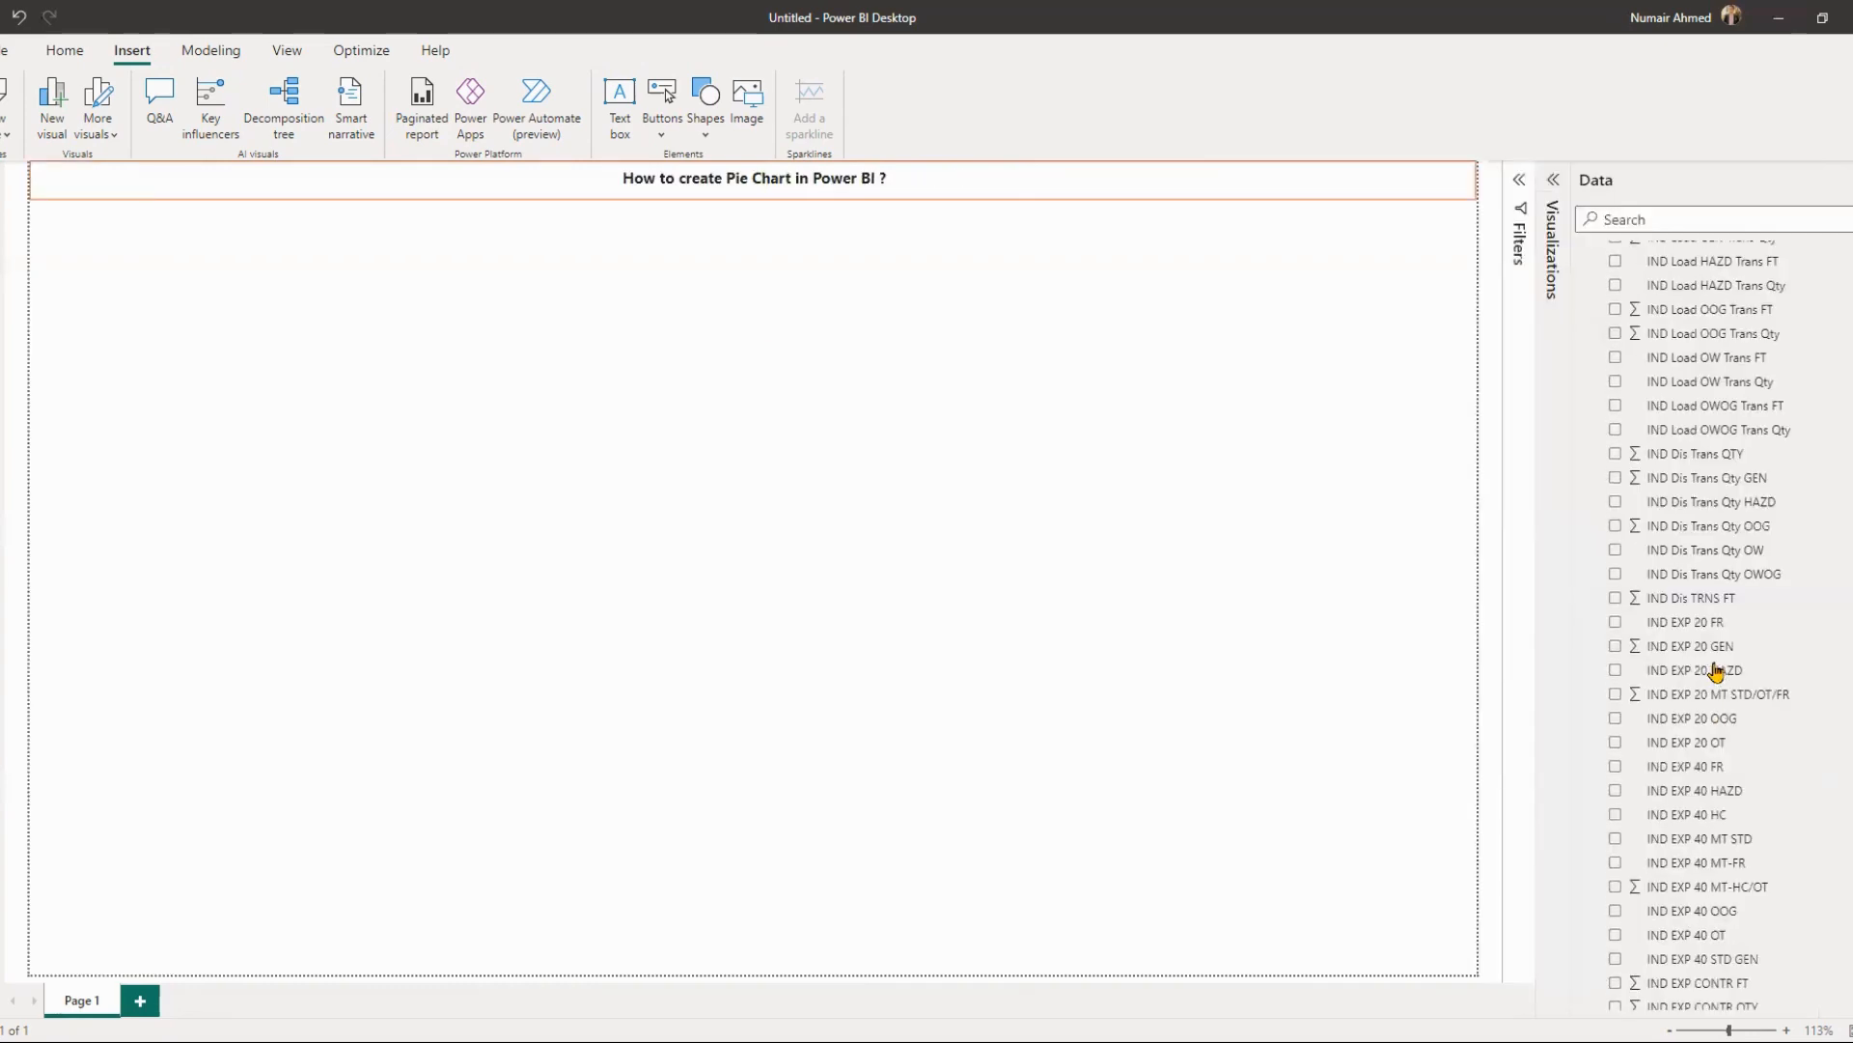
{"action": "scroll", "coordinate": [1715, 695], "scroll_direction": "down", "scroll_amount": 5}
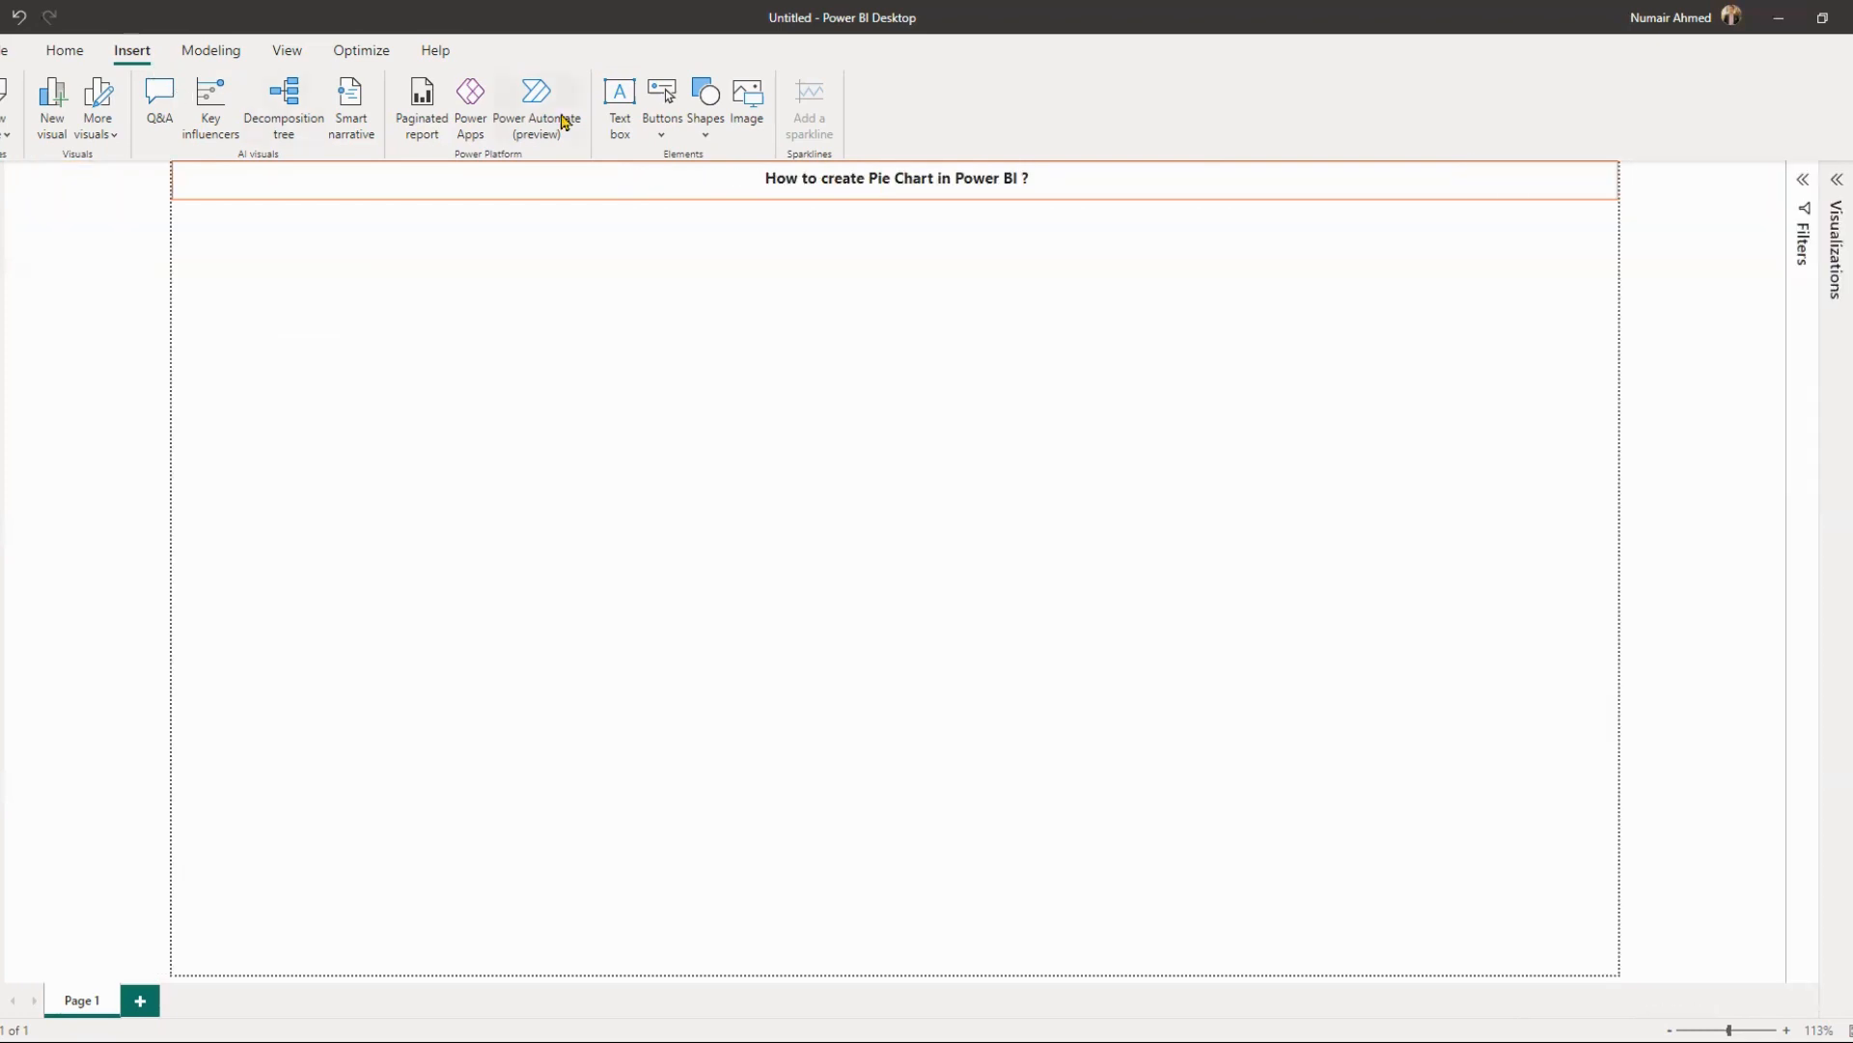
- Insert a text box below the title and write "Here we have the Sample data of One organization"
{"action": "left_click", "coordinate": [615, 101]}
{"action": "left_click", "coordinate": [471, 408]}
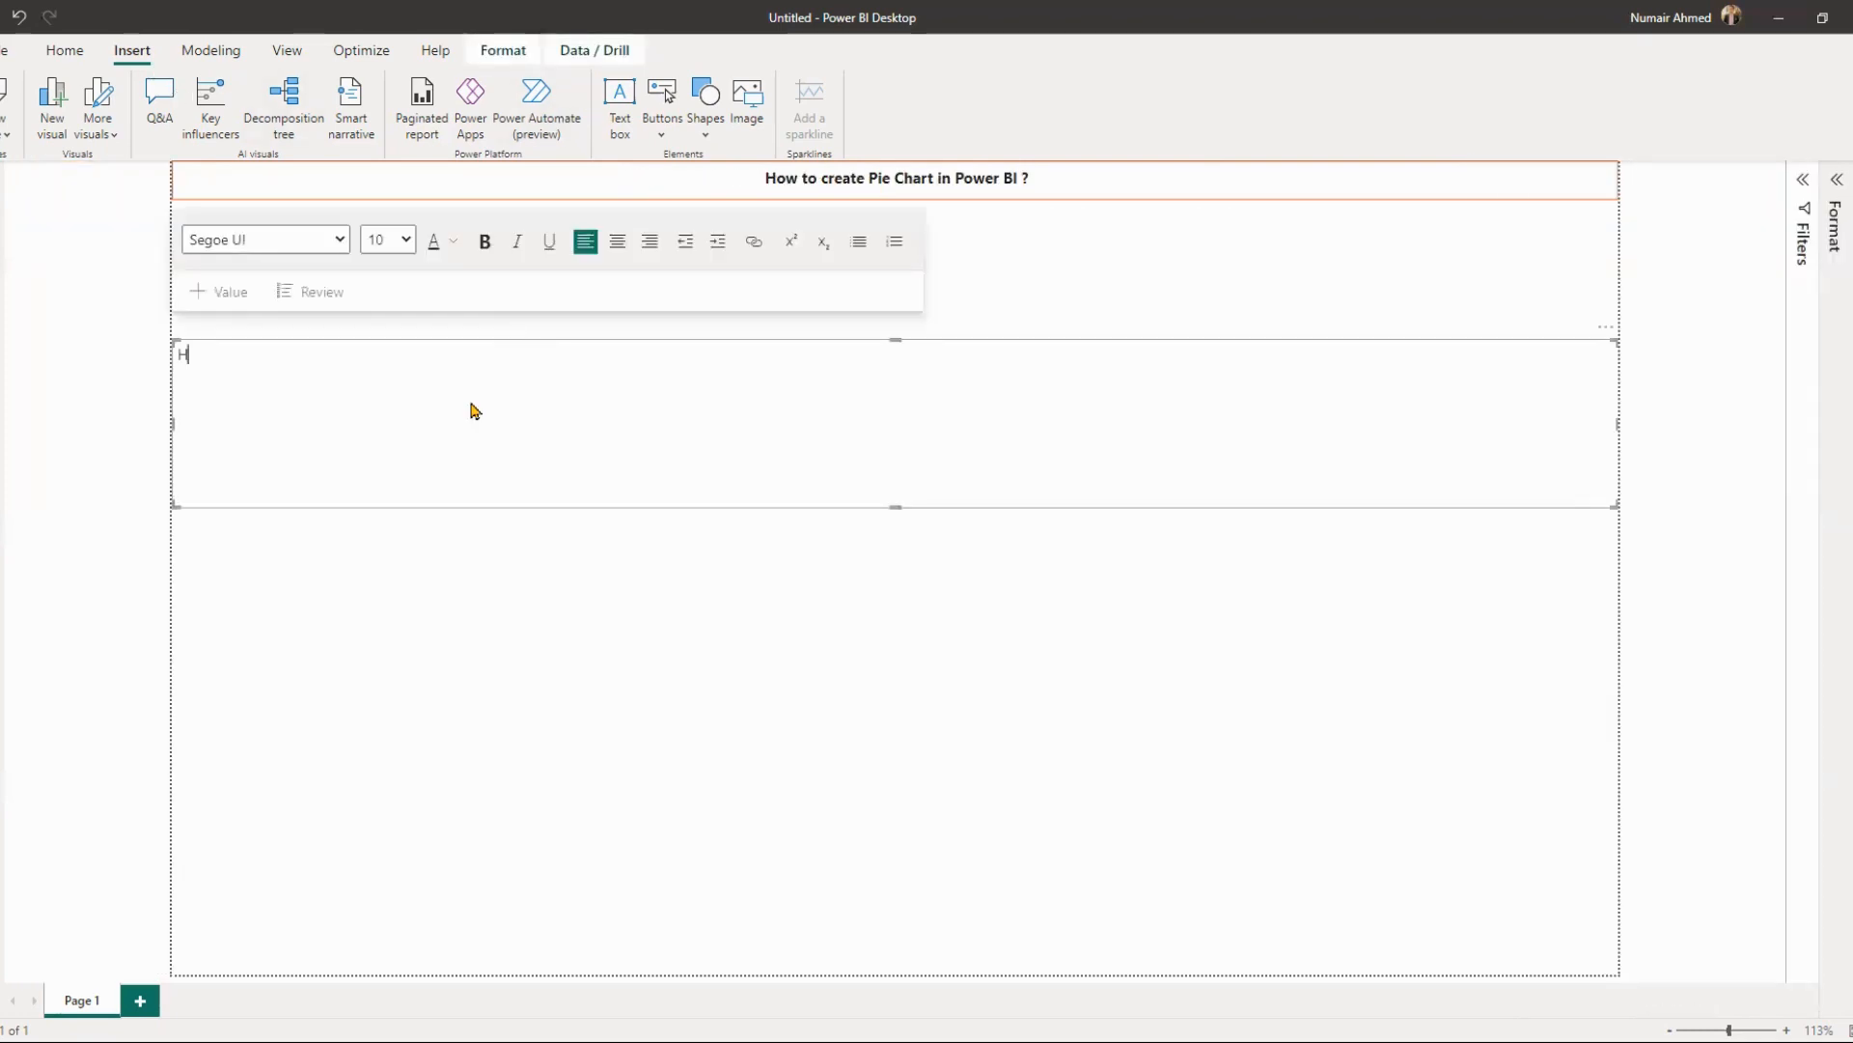
{"action": "type", "text": "Here"}
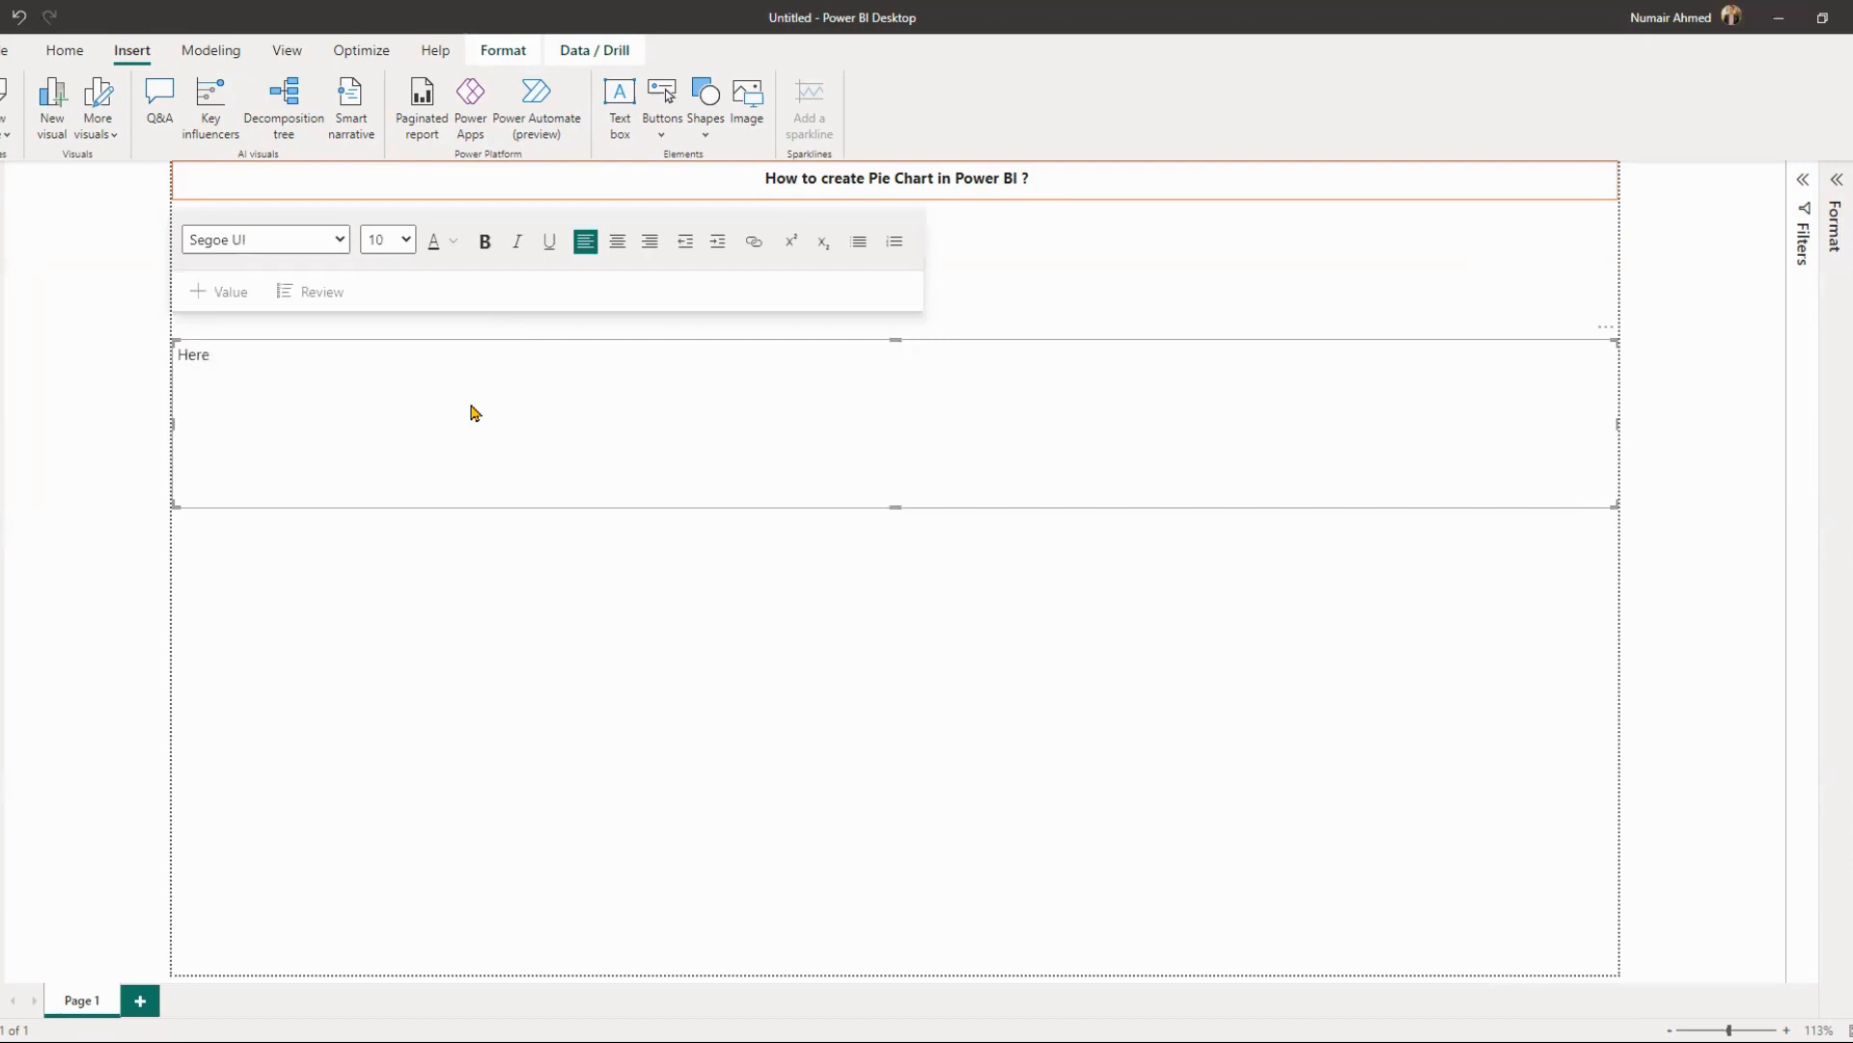
{"action": "type", "text": " we have the S"}
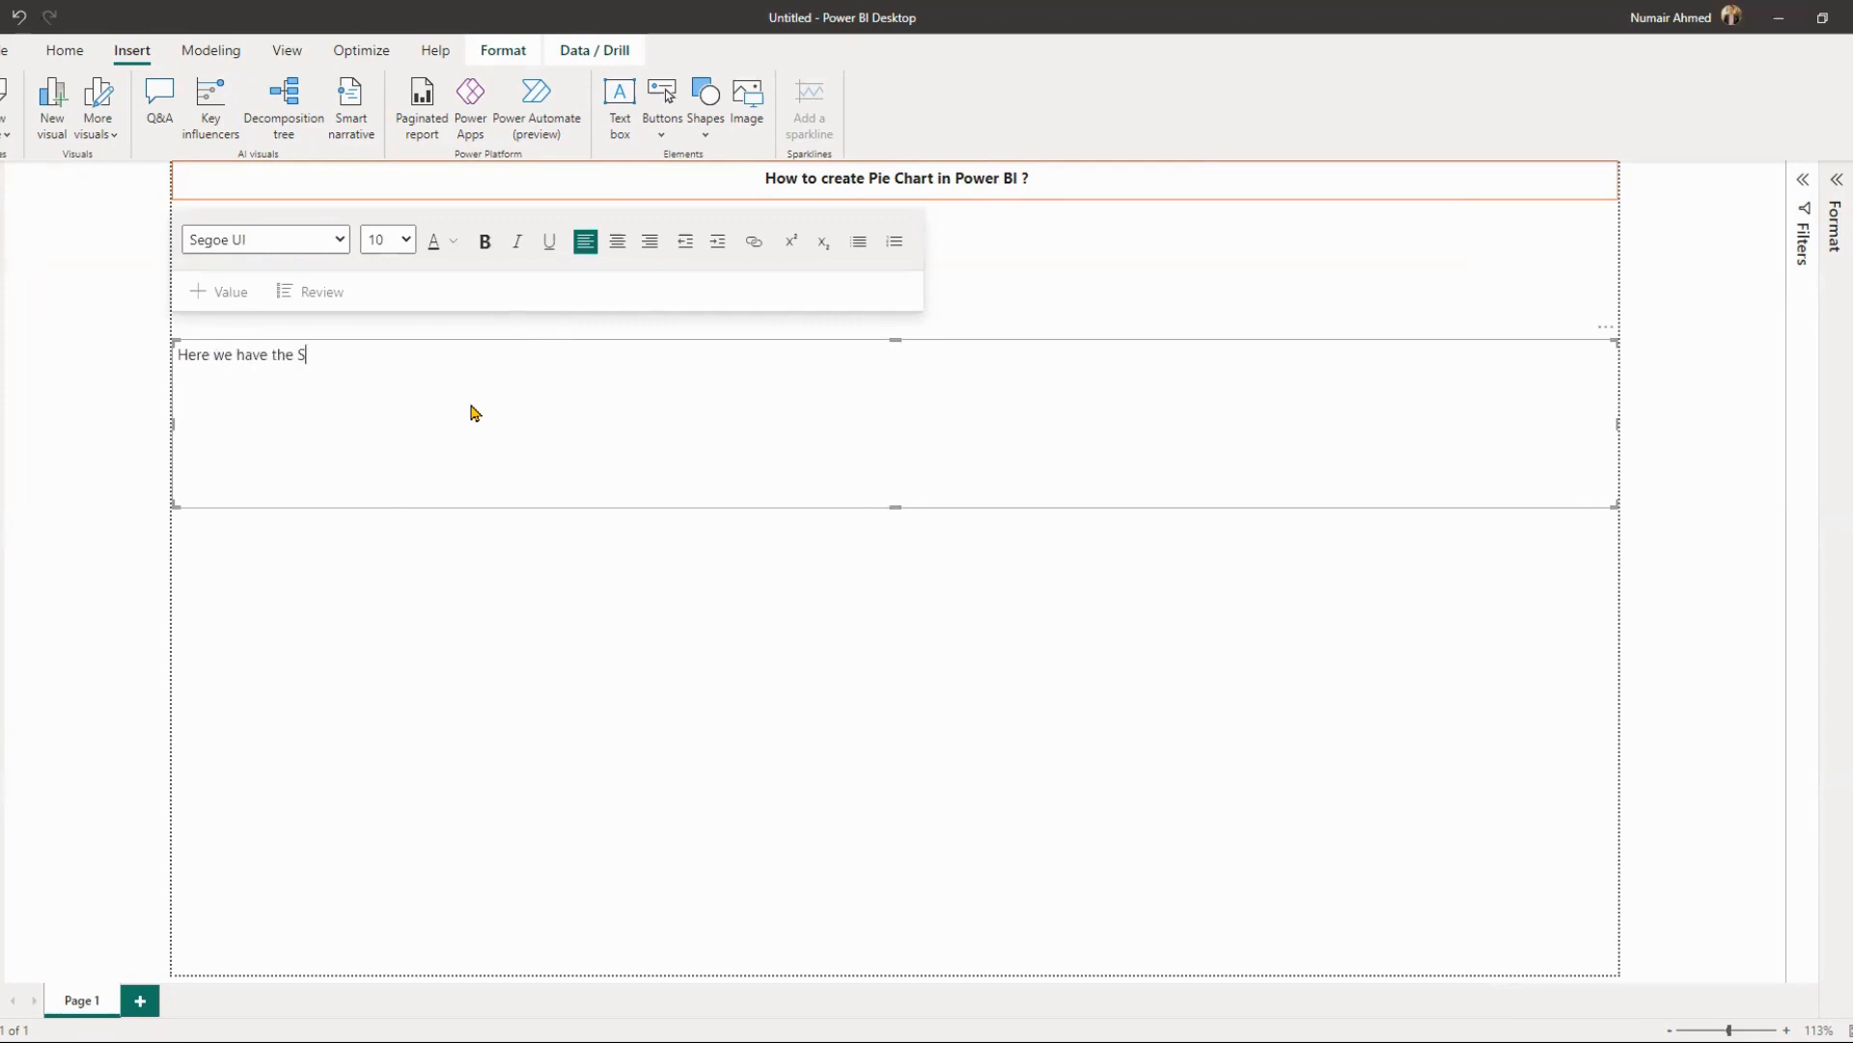
{"action": "type", "text": "ample DA"}
{"action": "key", "text": "BackSpace"}
{"action": "key", "text": "BackSpace"}
{"action": "type", "text": "data "}
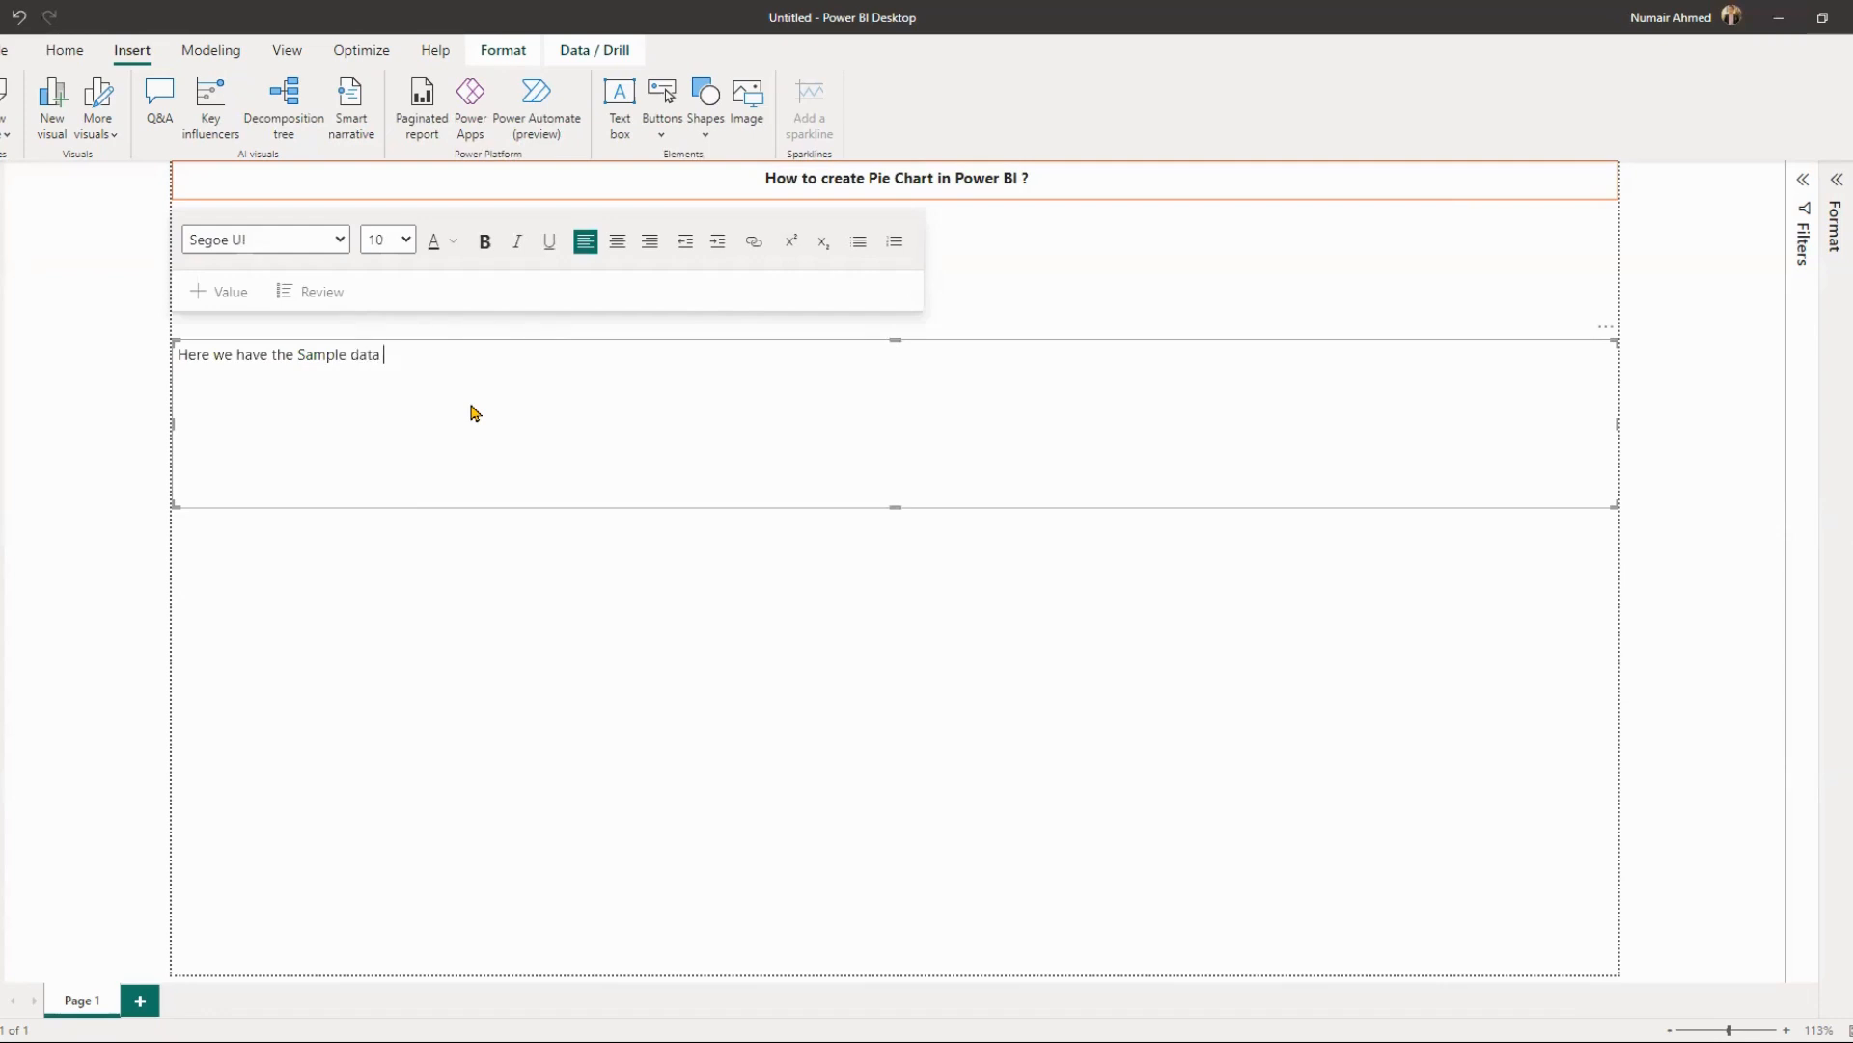
{"action": "type", "text": "of One organization "}
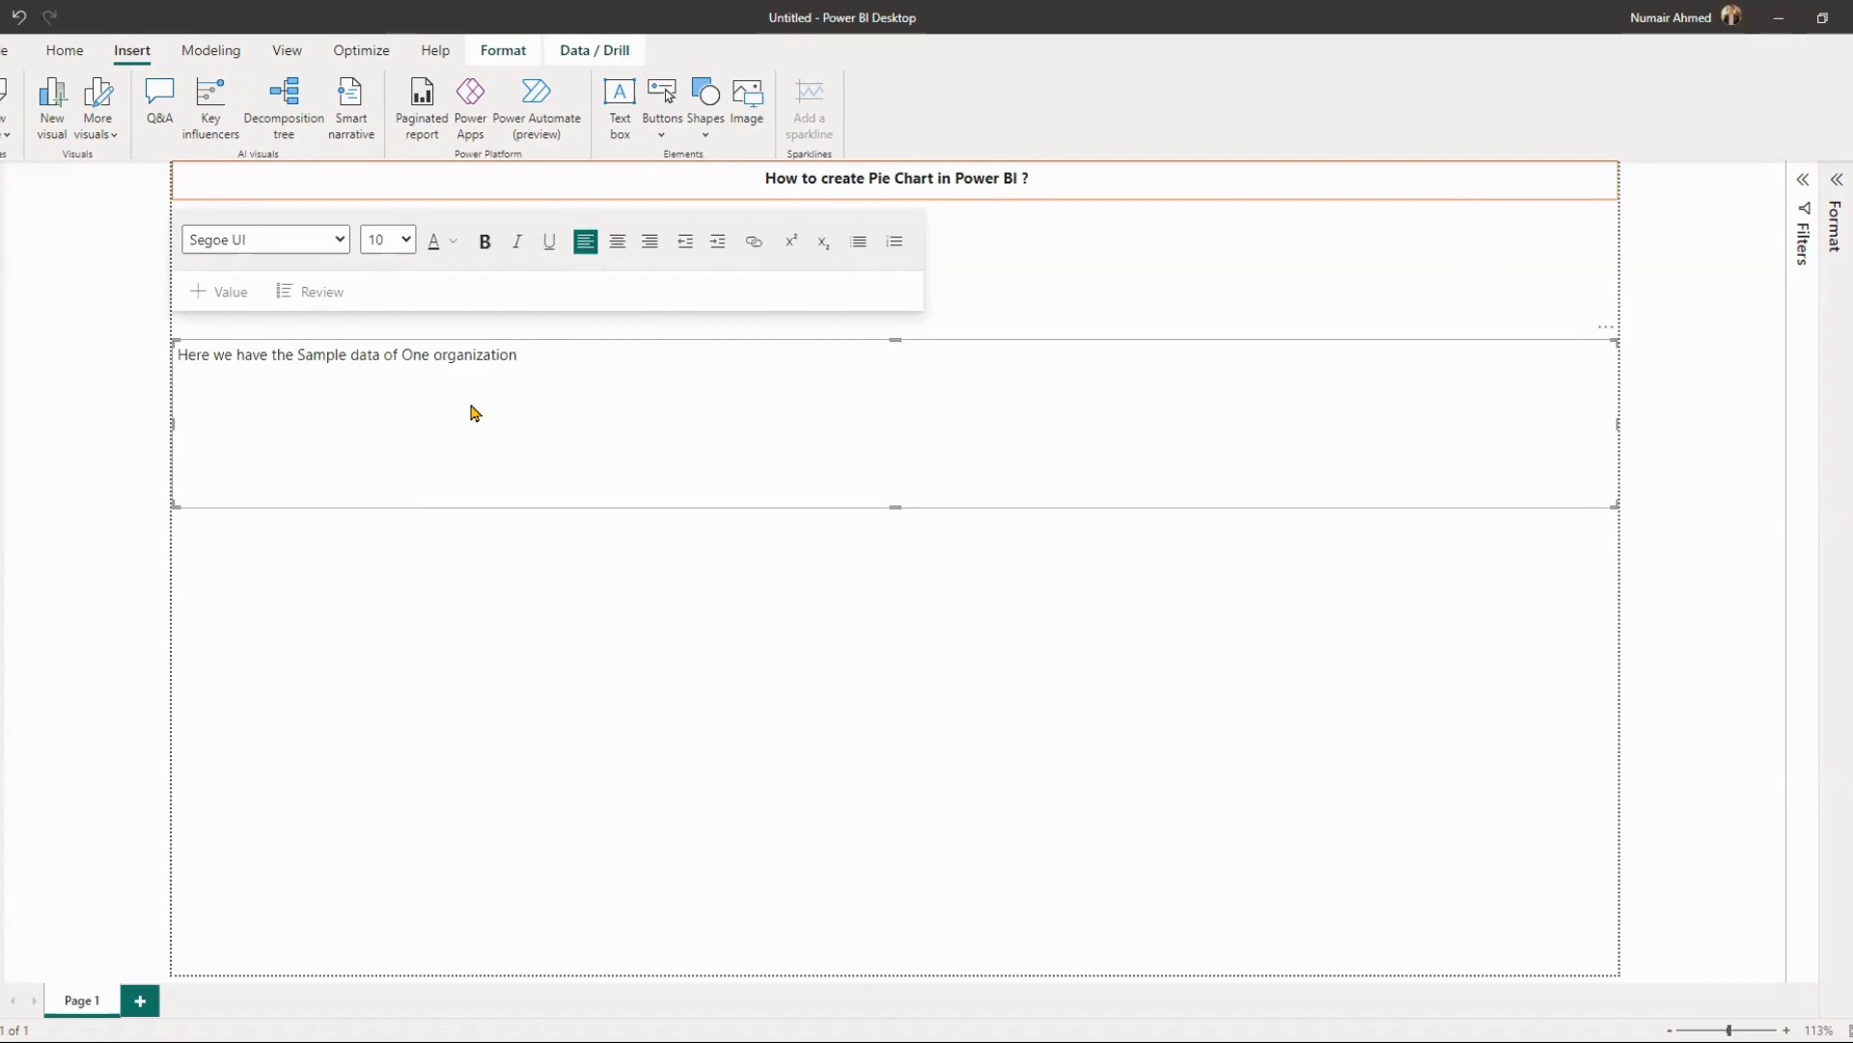
- Continue the requirement sentence in the text box with "they need a Pie chart for thier"
{"action": "type", "text": "they "}
{"action": "type", "text": "need "}
{"action": "type", "text": "a "}
{"action": "type", "text": "Pi"}
{"action": "type", "text": "e"}
{"action": "type", "text": " shart"}
{"action": "key", "text": "BackSpace"}
{"action": "key", "text": "BackSpace"}
{"action": "key", "text": "BackSpace"}
{"action": "key", "text": "BackSpace"}
{"action": "key", "text": "BackSpace"}
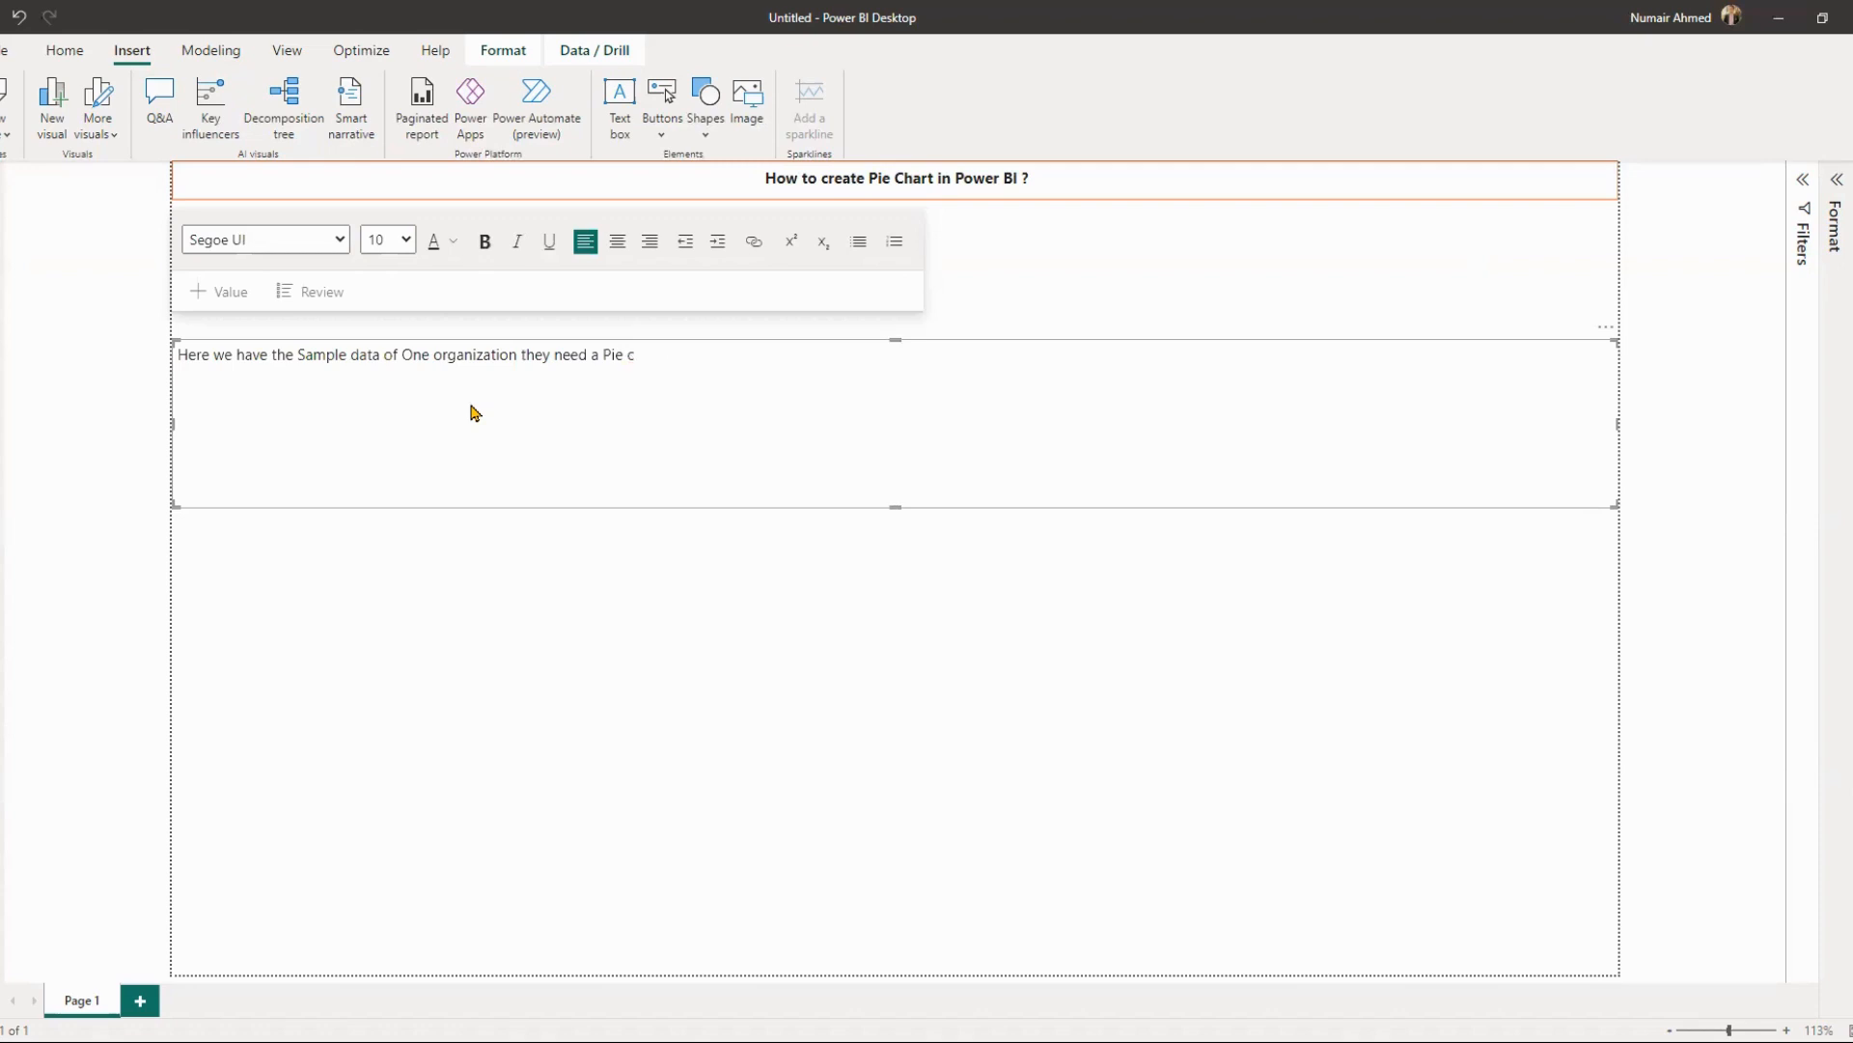
{"action": "type", "text": "chart for thier"}
{"action": "right_click", "coordinate": [712, 353]}
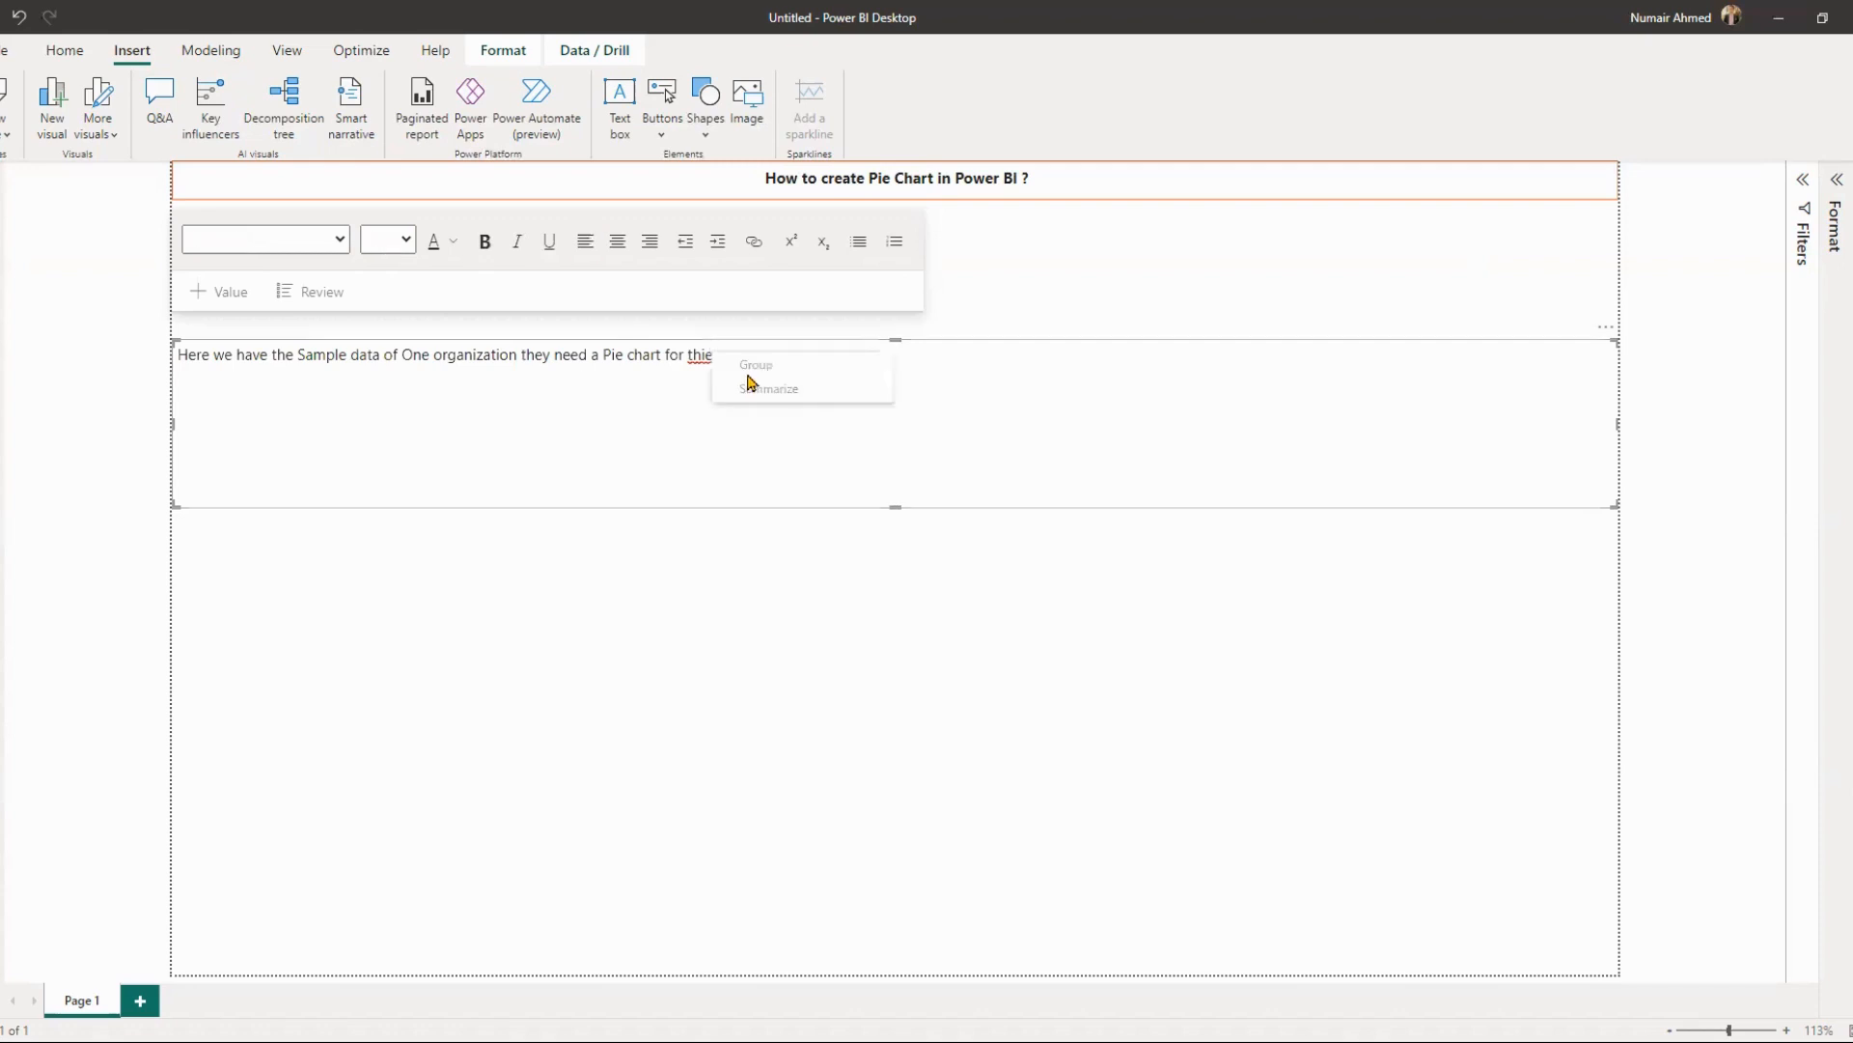
{"action": "left_click", "coordinate": [701, 367]}
{"action": "right_click", "coordinate": [699, 357]}
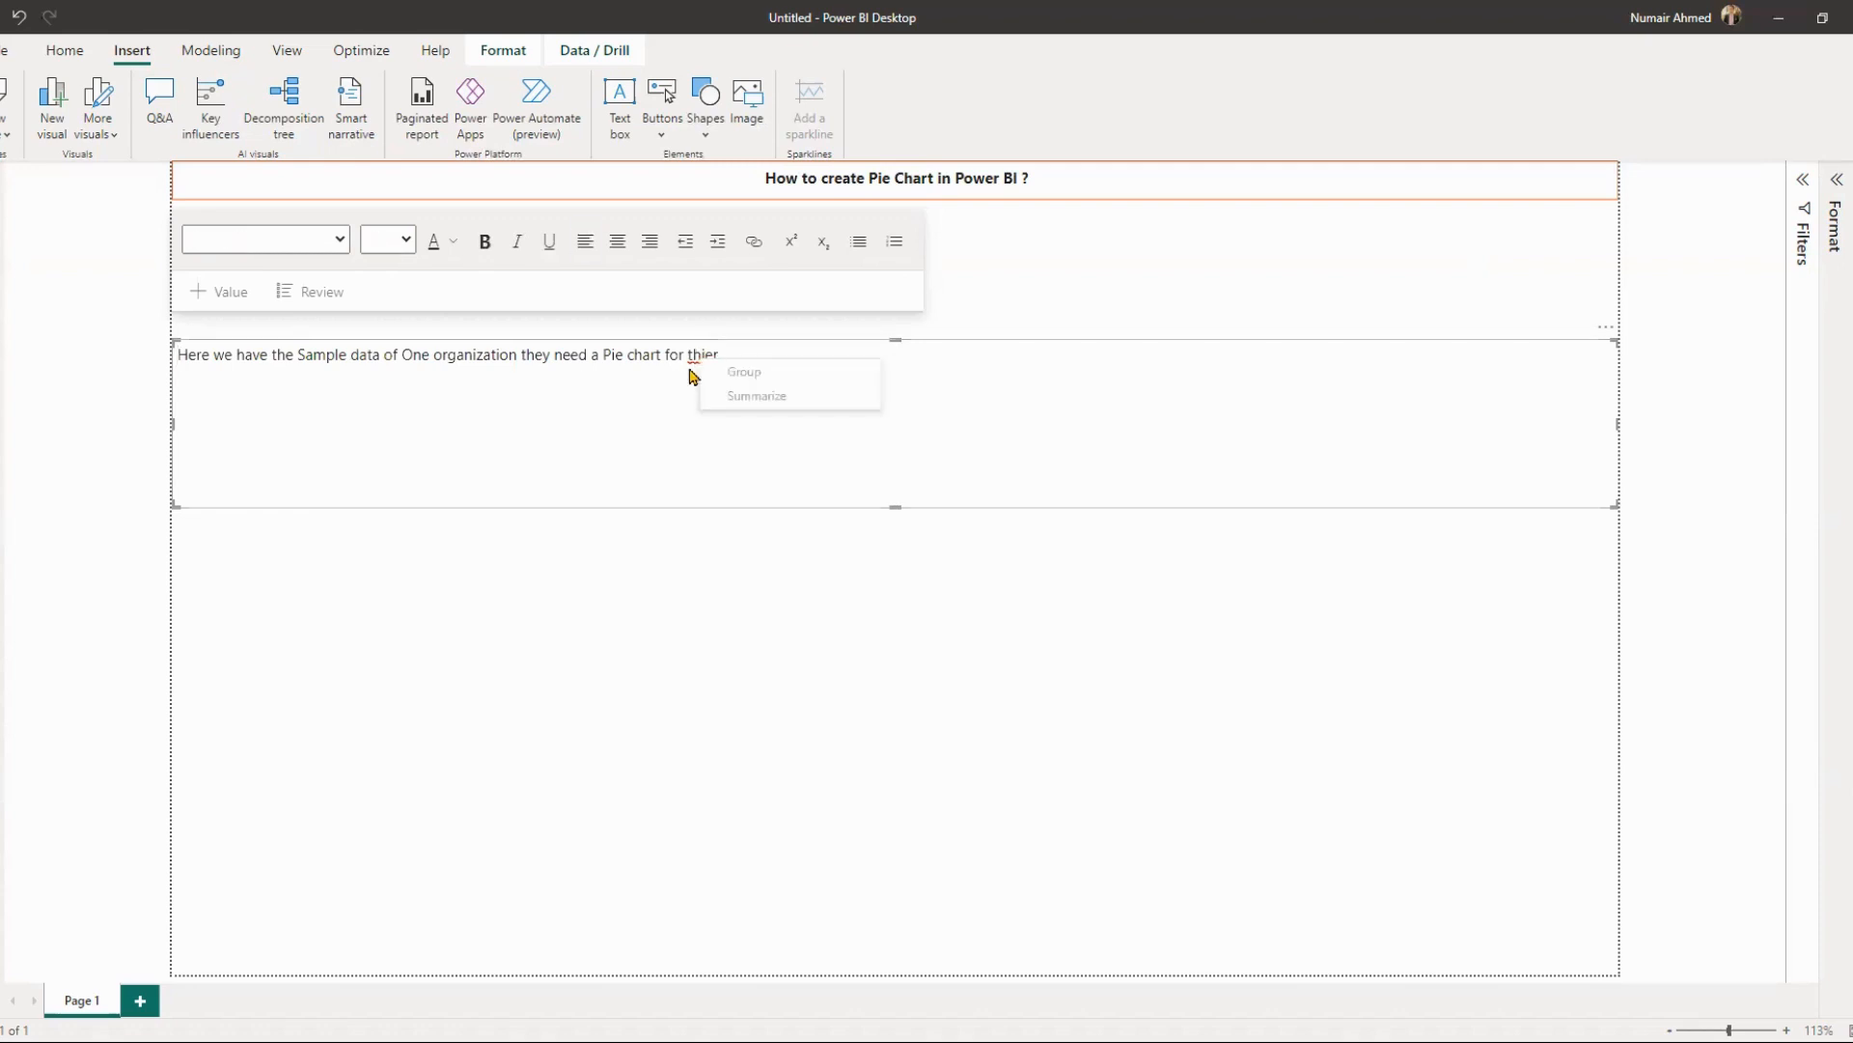
{"action": "left_click", "coordinate": [708, 354]}
{"action": "right_click", "coordinate": [712, 354]}
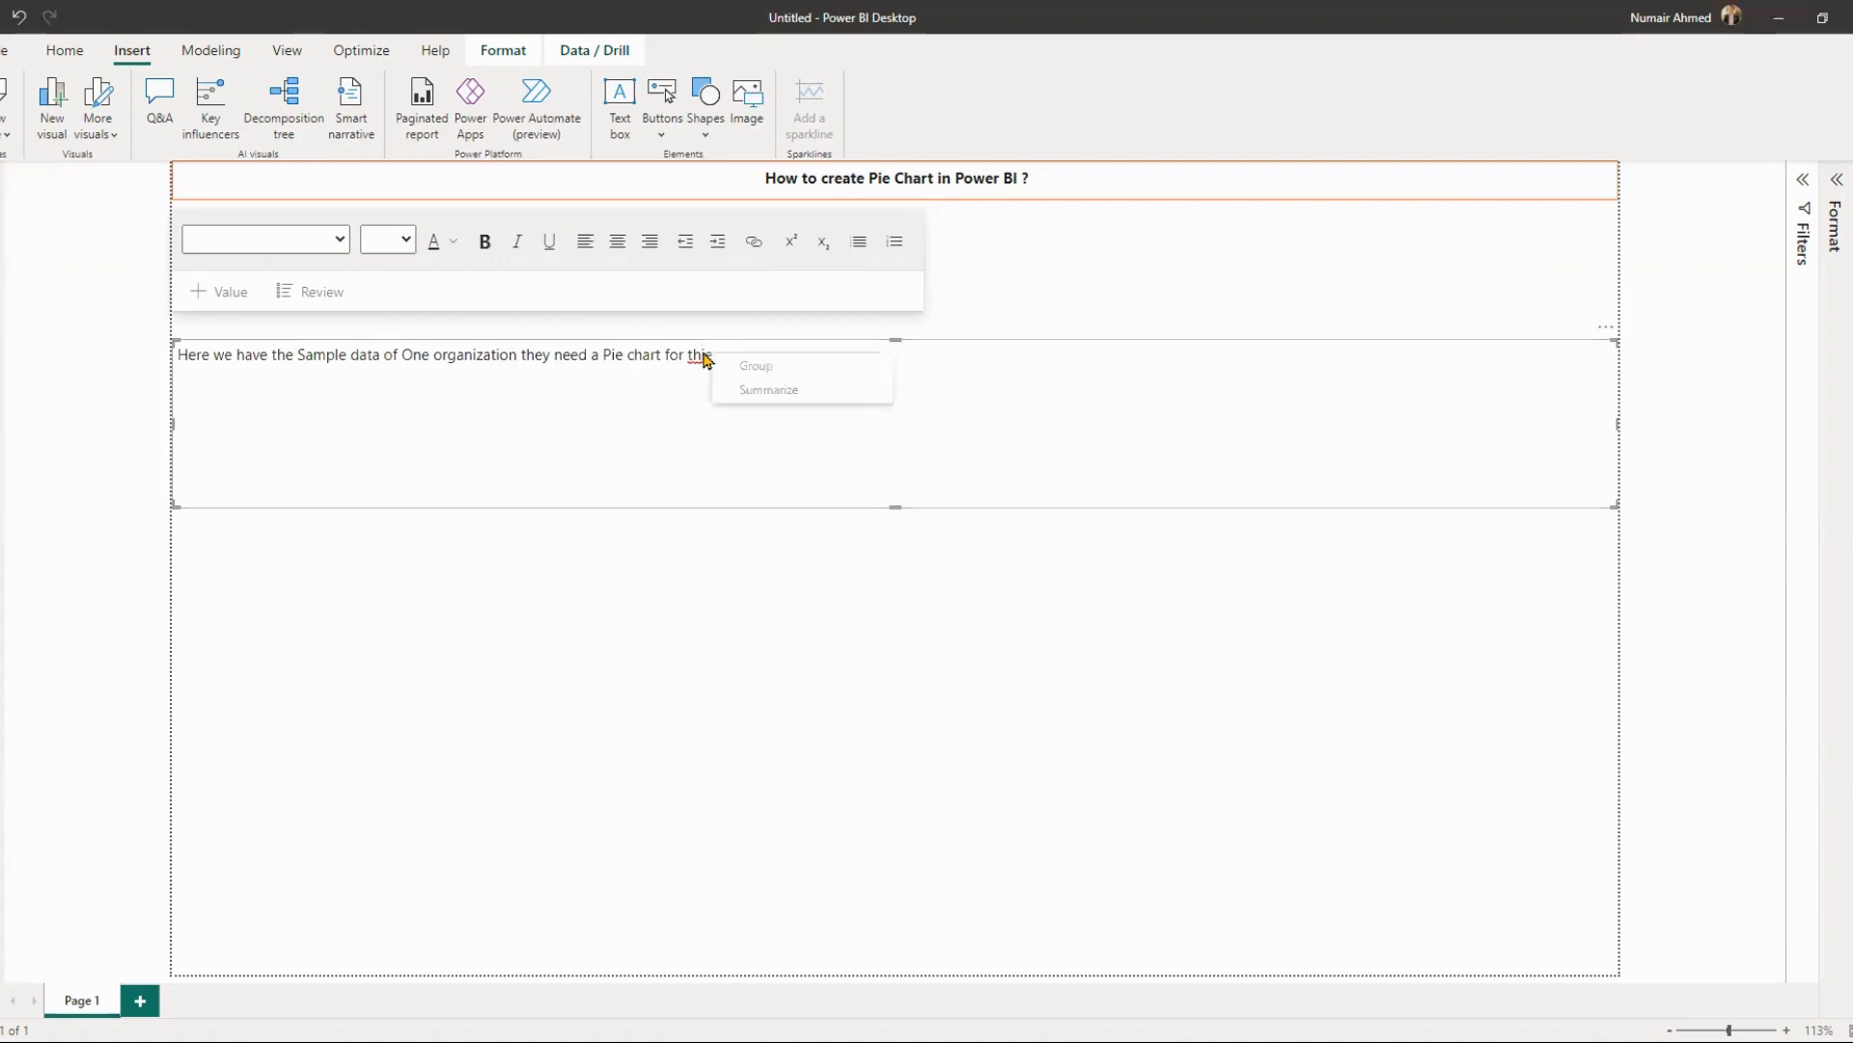
- Correct the misspelled last word to "there" and continue the sentence with "Import /export / Transhipment"
{"action": "left_click", "coordinate": [735, 353]}
{"action": "key", "text": "BackSpace"}
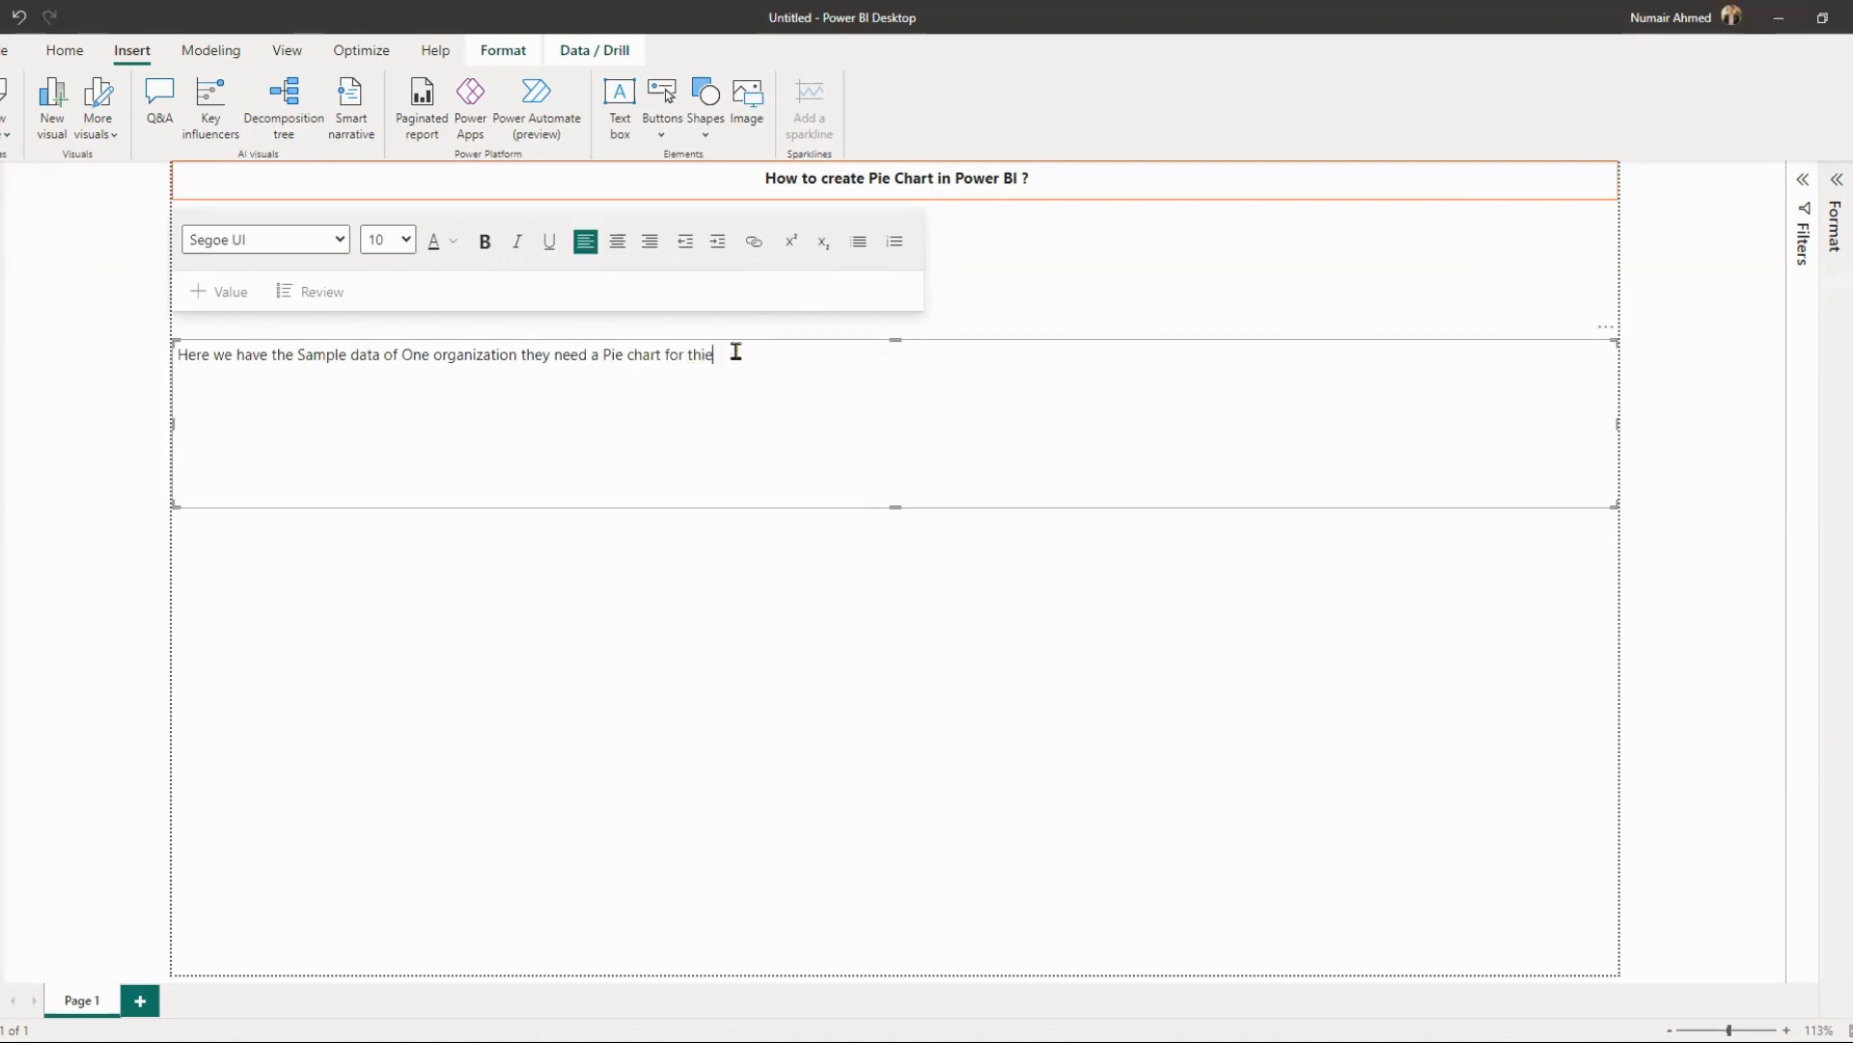
{"action": "key", "text": "BackSpace"}
{"action": "key", "text": "BackSpace"}
{"action": "type", "text": "ere"}
{"action": "type", "text": "re import"}
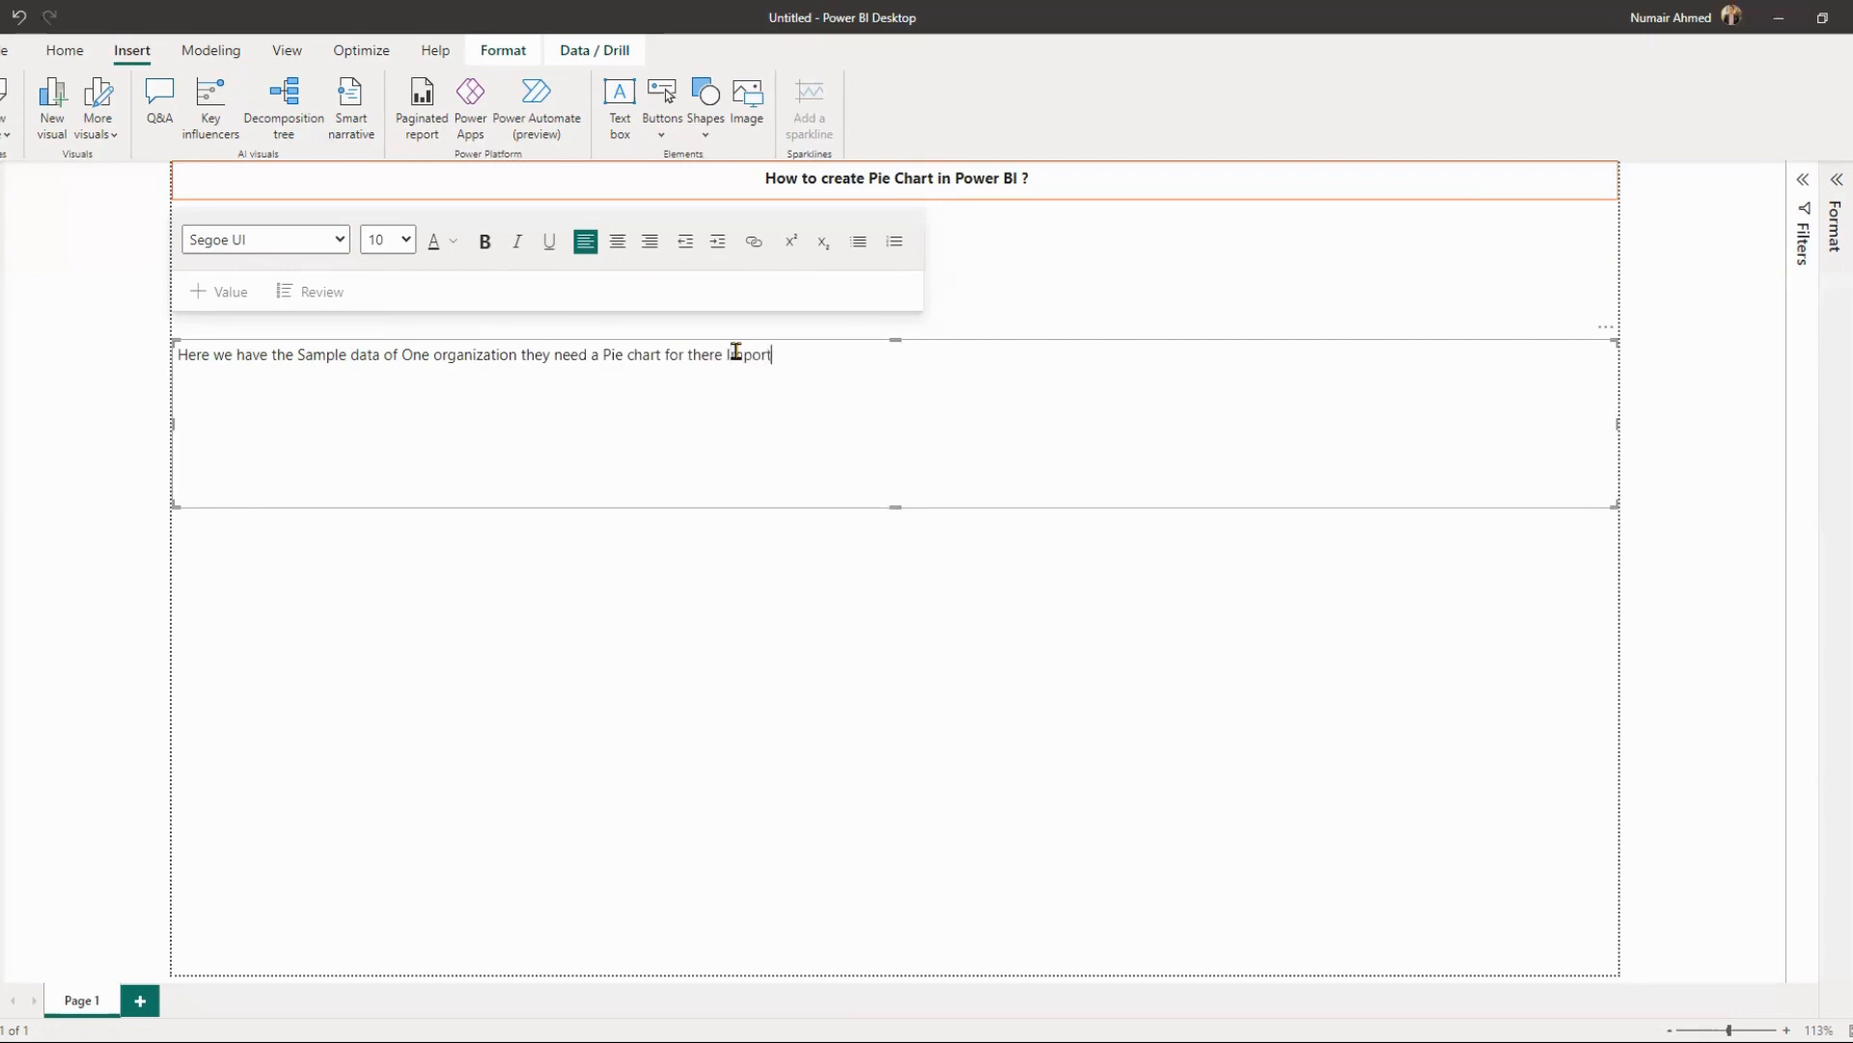
{"action": "type", "text": " /e"}
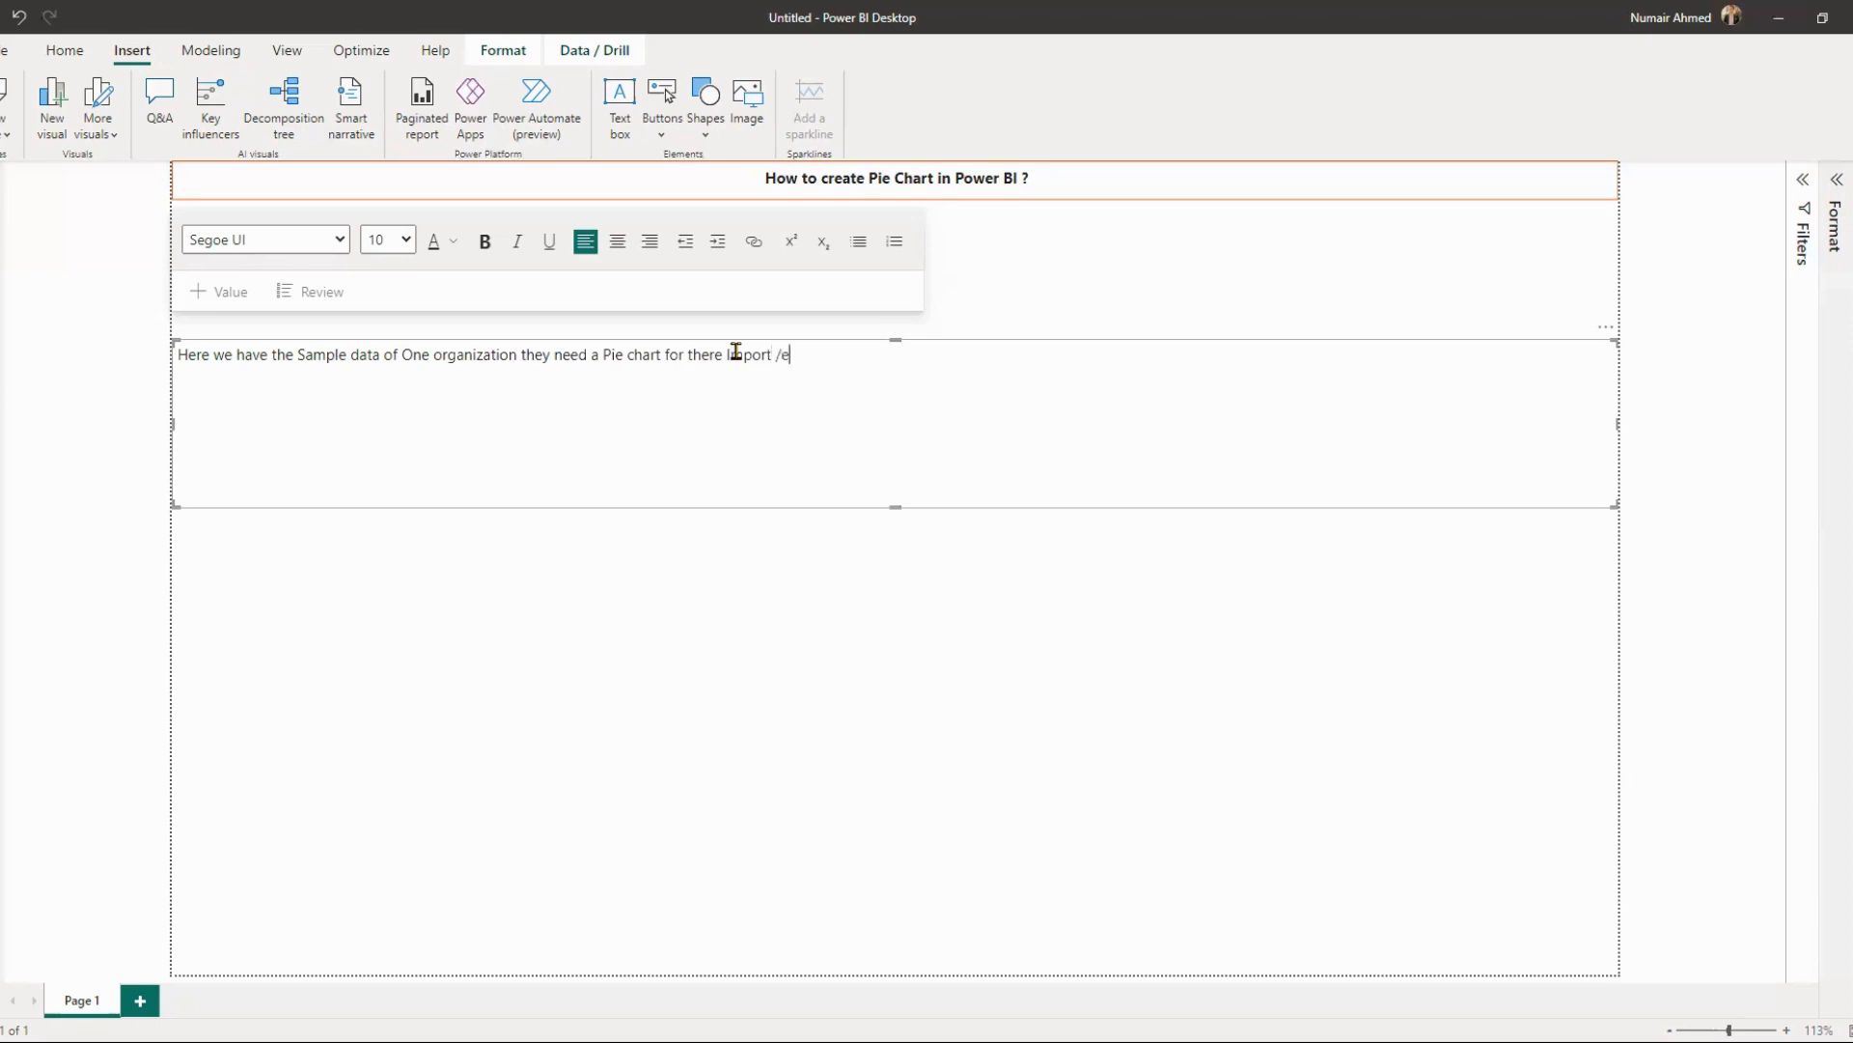
{"action": "type", "text": "xport / Transhipment"}
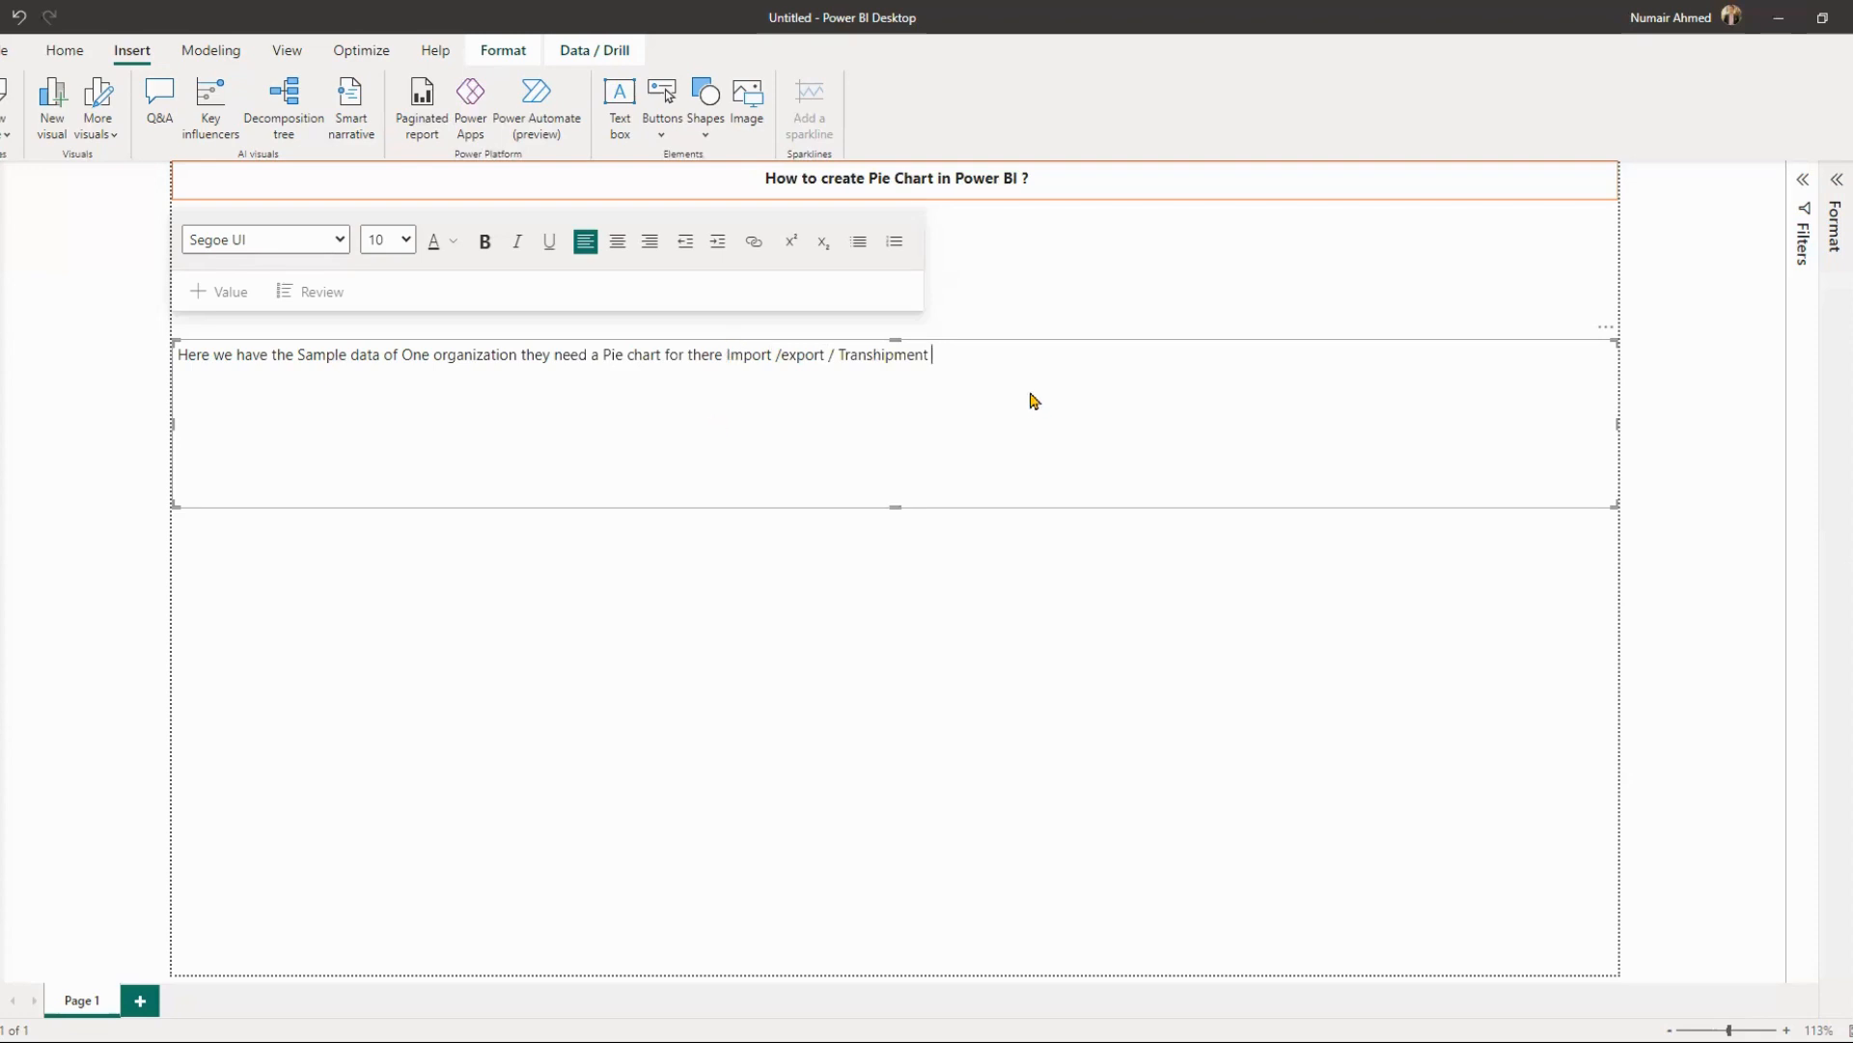
{"action": "left_click", "coordinate": [1097, 289]}
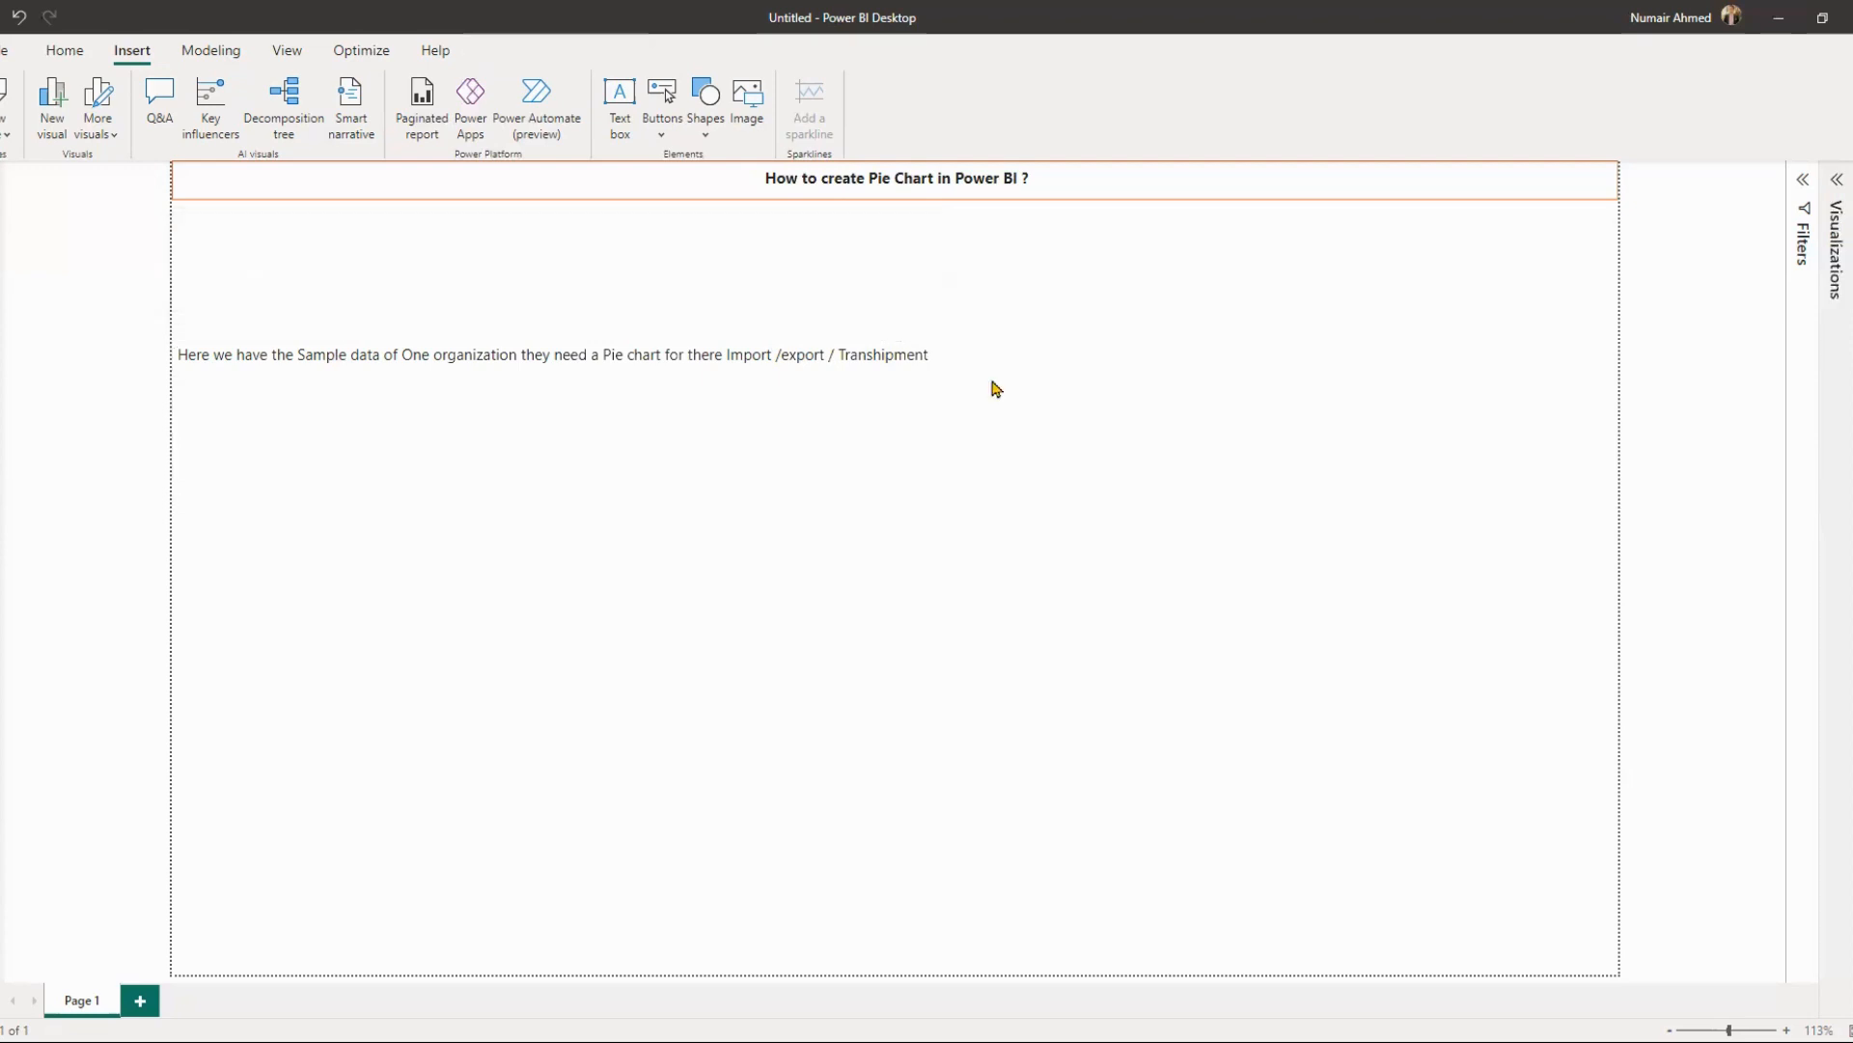
- Add a second line to the requirement text reading "how much Freight Ton they handled based on category"
{"action": "left_click", "coordinate": [985, 361]}
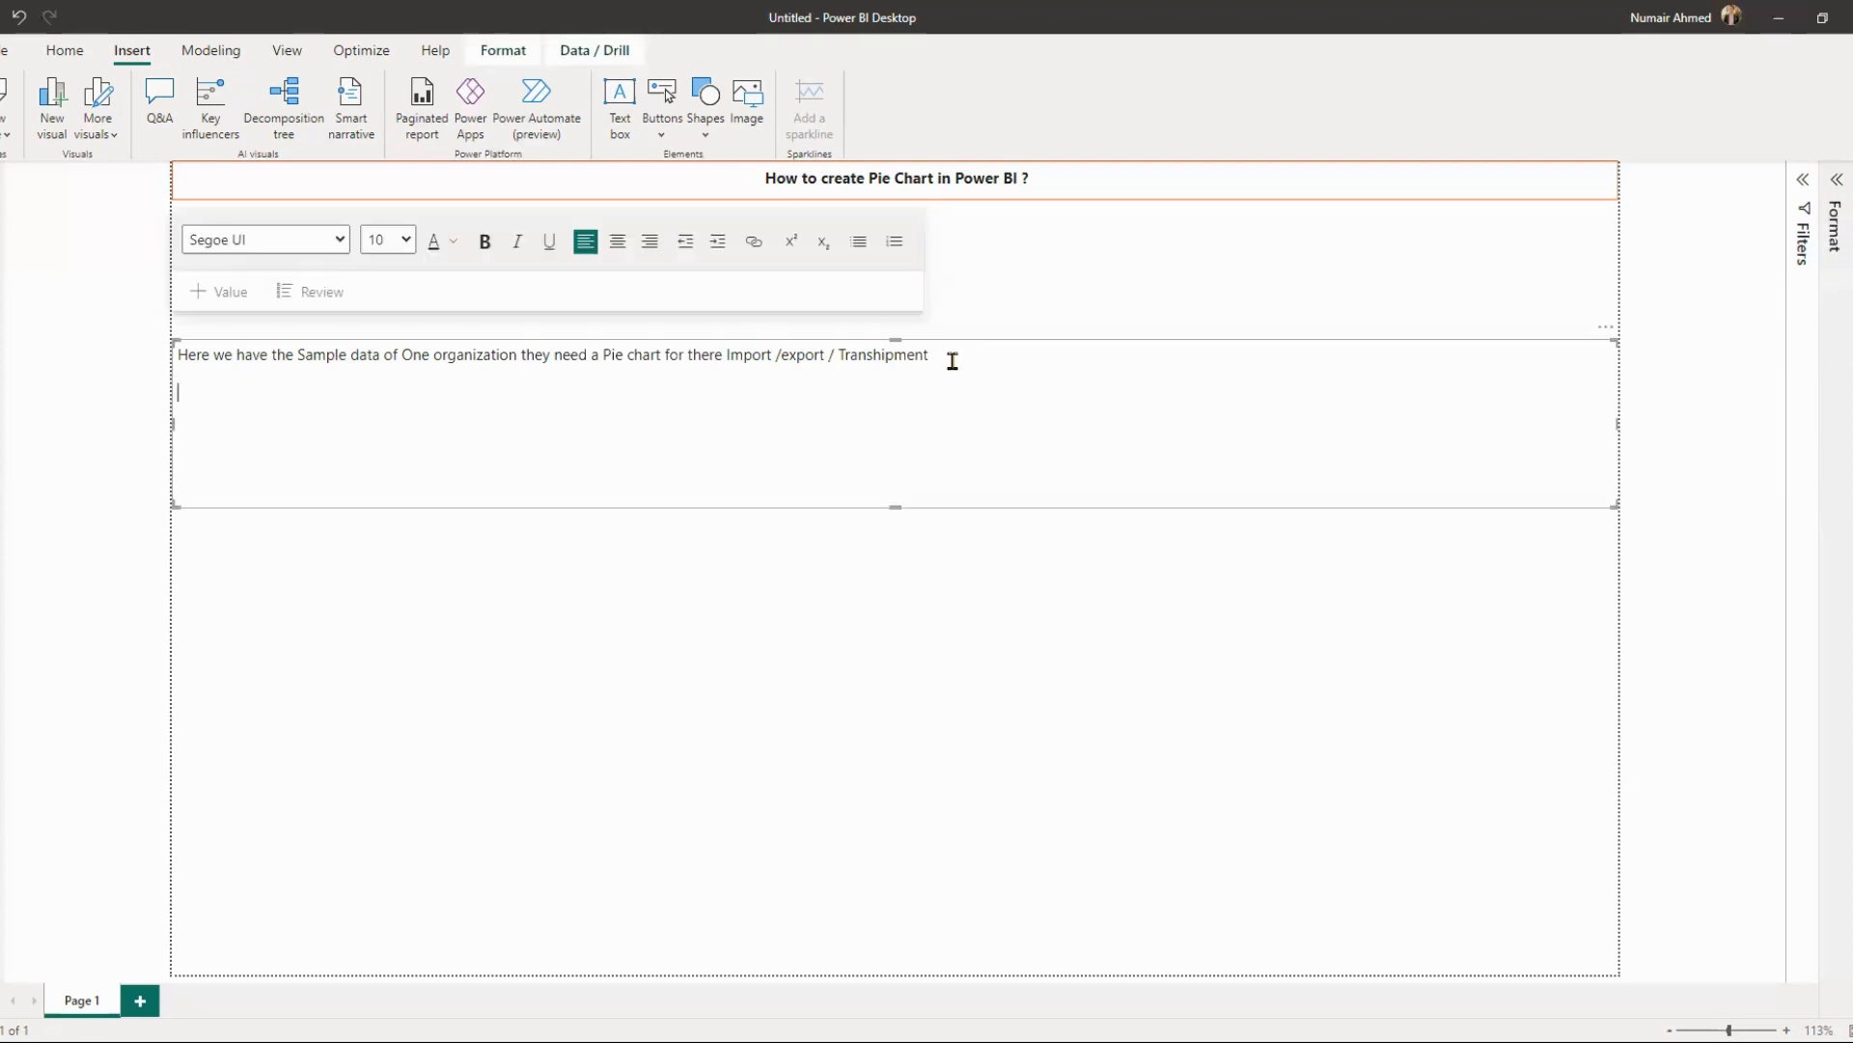
{"action": "type", "text": "how much Freight Ton"}
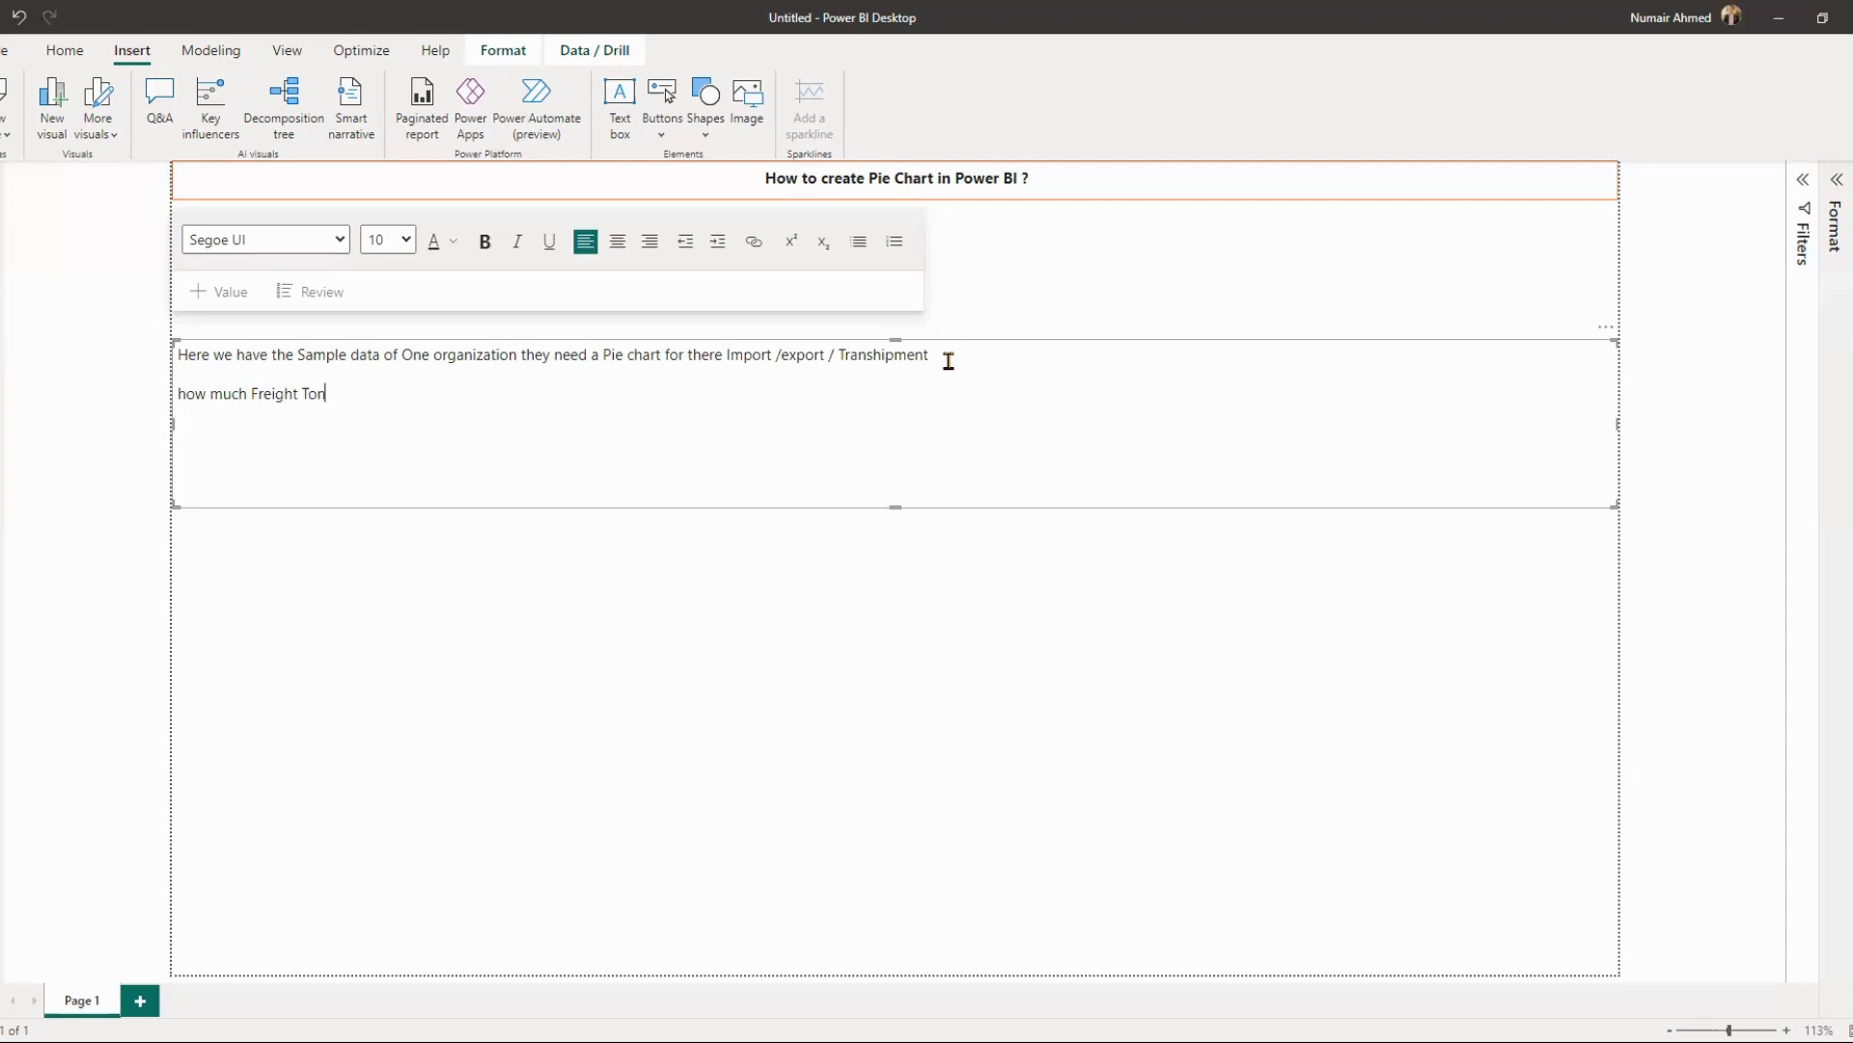
{"action": "type", "text": "they handled based"}
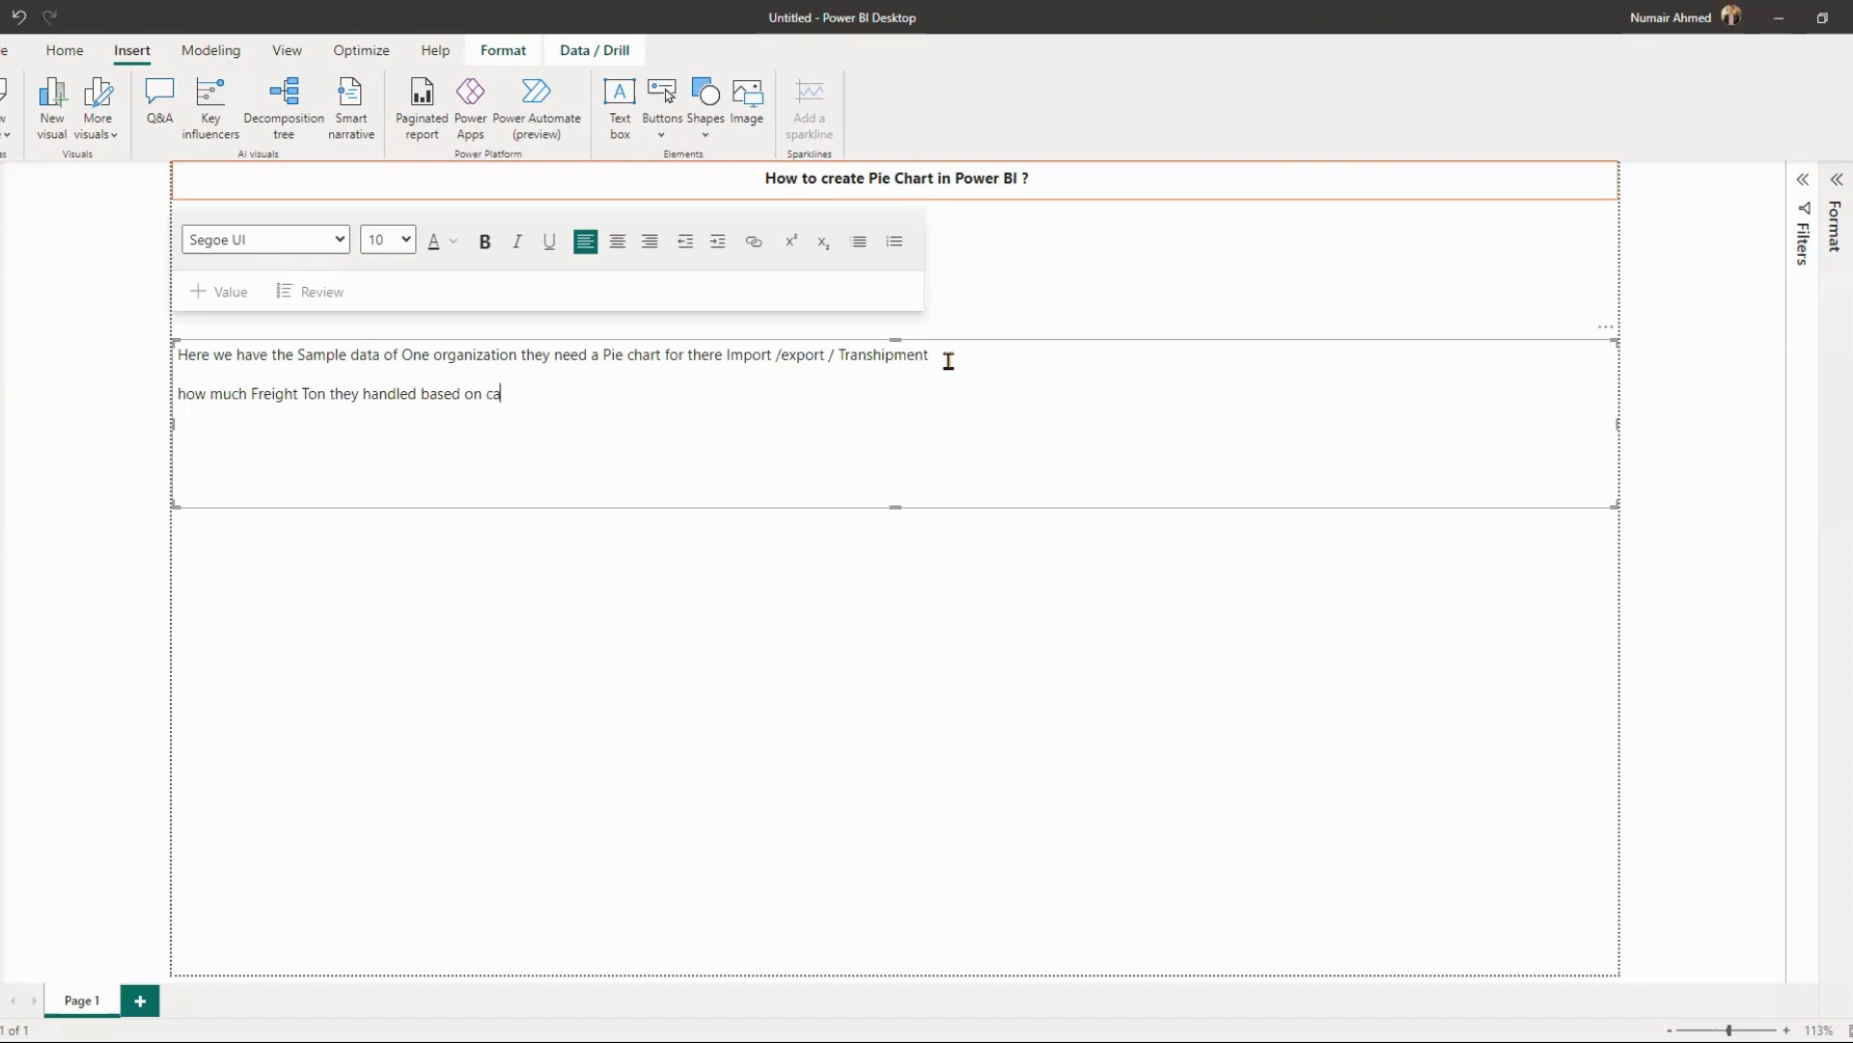
{"action": "type", "text": "on category"}
{"action": "left_click_drag", "start_coordinate": [961, 355], "coordinate": [718, 359]}
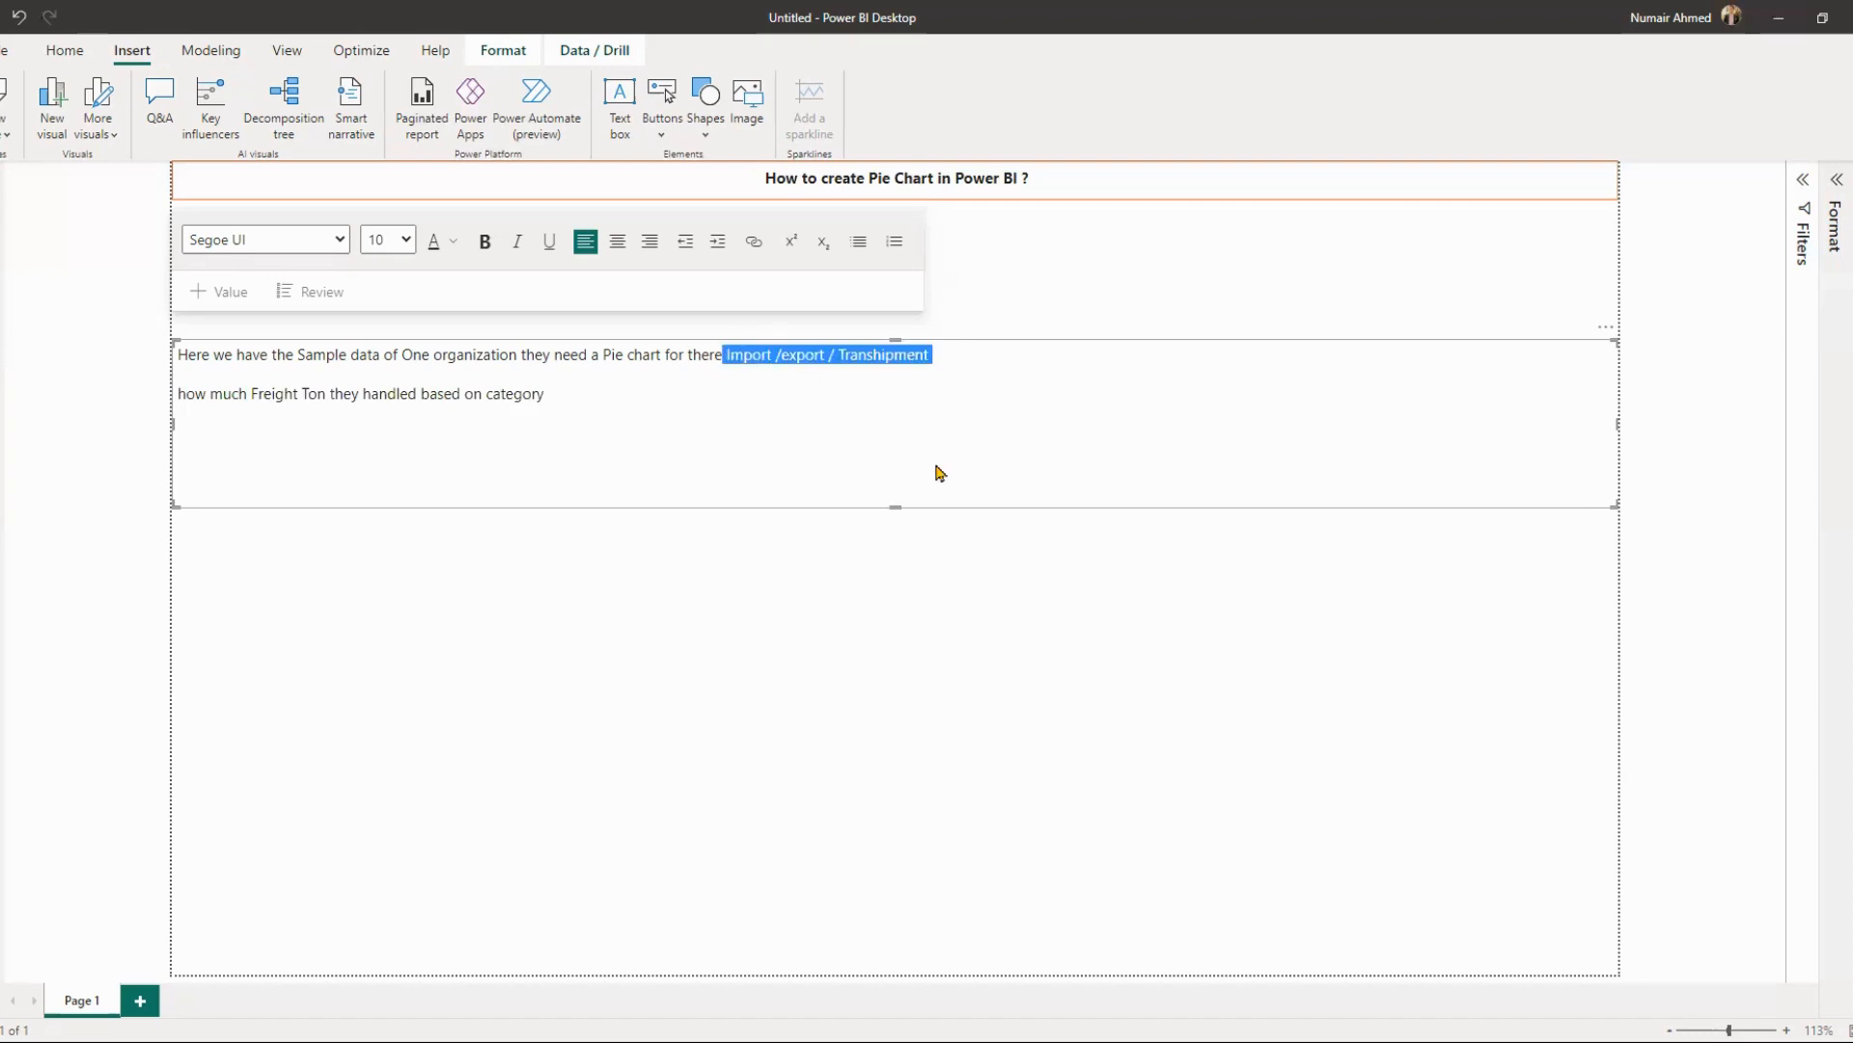
{"action": "left_click", "coordinate": [734, 359]}
{"action": "left_click", "coordinate": [780, 624]}
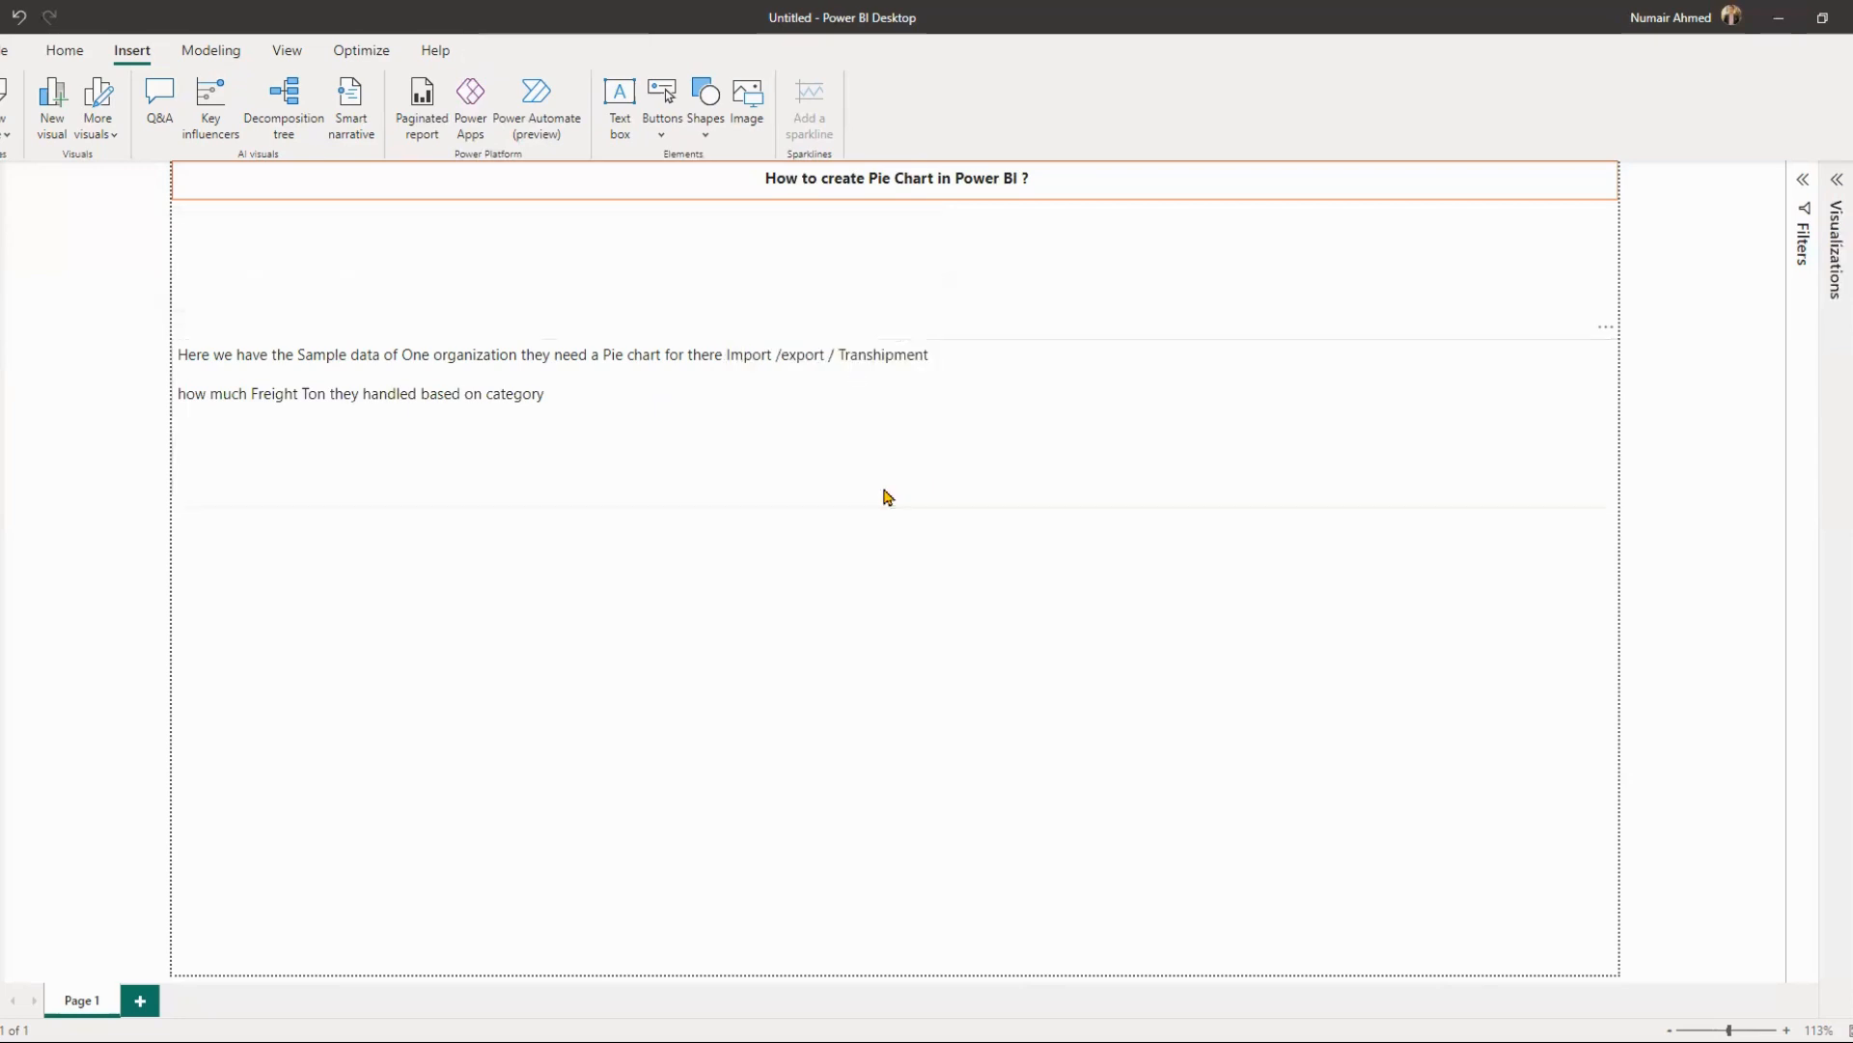
- Move the requirement text box directly beneath the title and make it span the full page width
{"action": "left_click", "coordinate": [968, 483]}
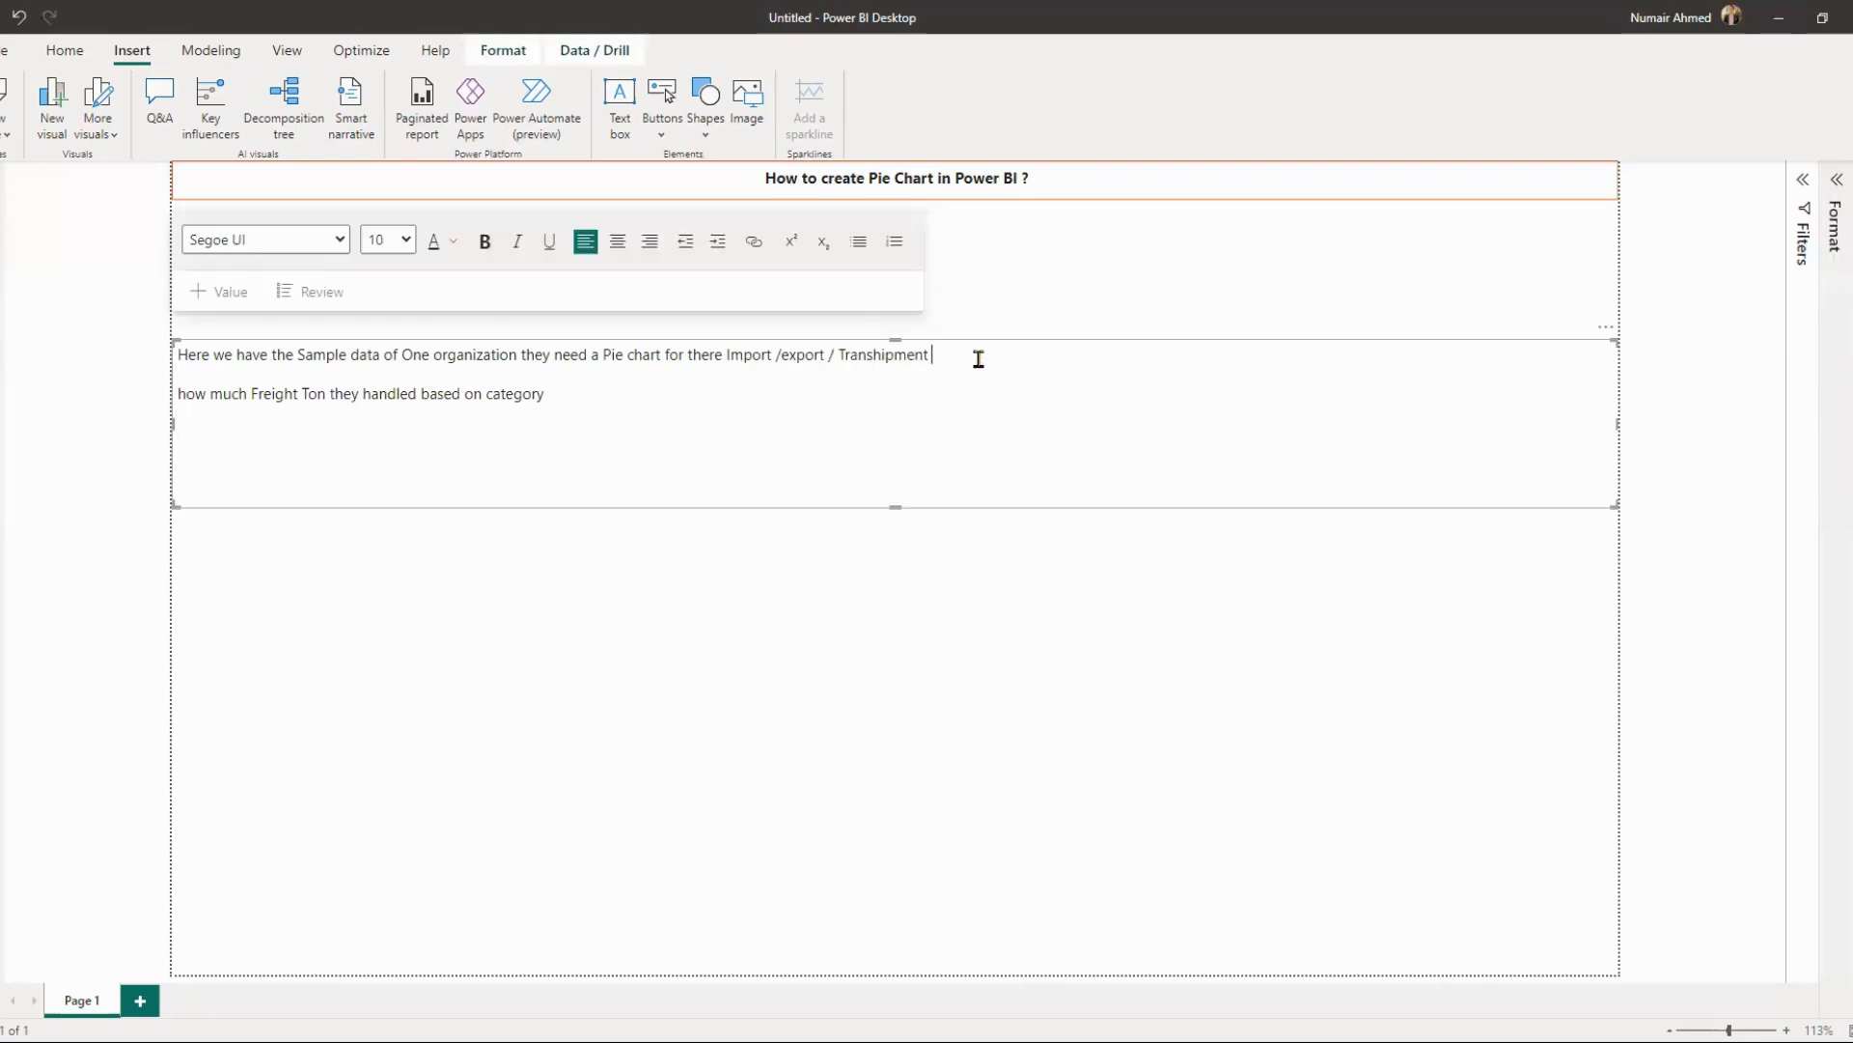
{"action": "left_click_drag", "start_coordinate": [1619, 427], "coordinate": [992, 429]}
{"action": "left_click_drag", "start_coordinate": [793, 350], "coordinate": [811, 295]}
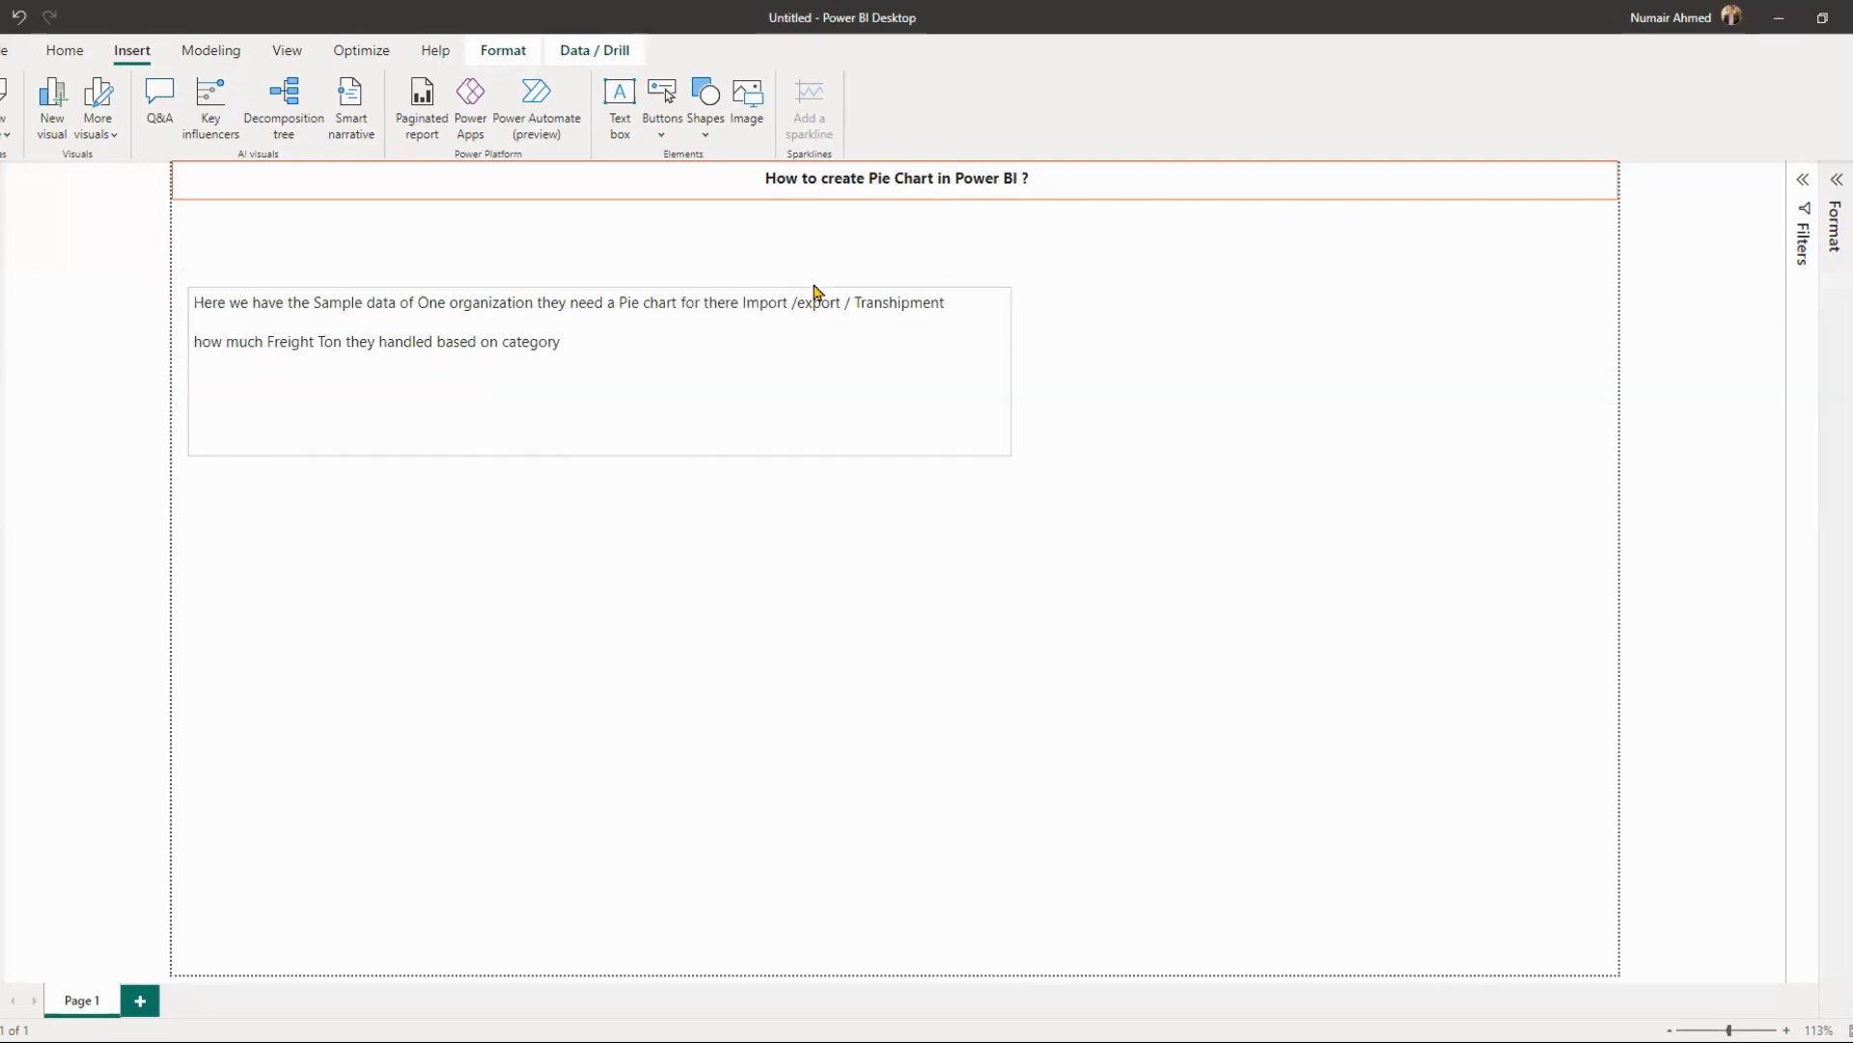
{"action": "left_click_drag", "start_coordinate": [799, 208], "coordinate": [786, 201]}
{"action": "left_click", "coordinate": [1248, 523]}
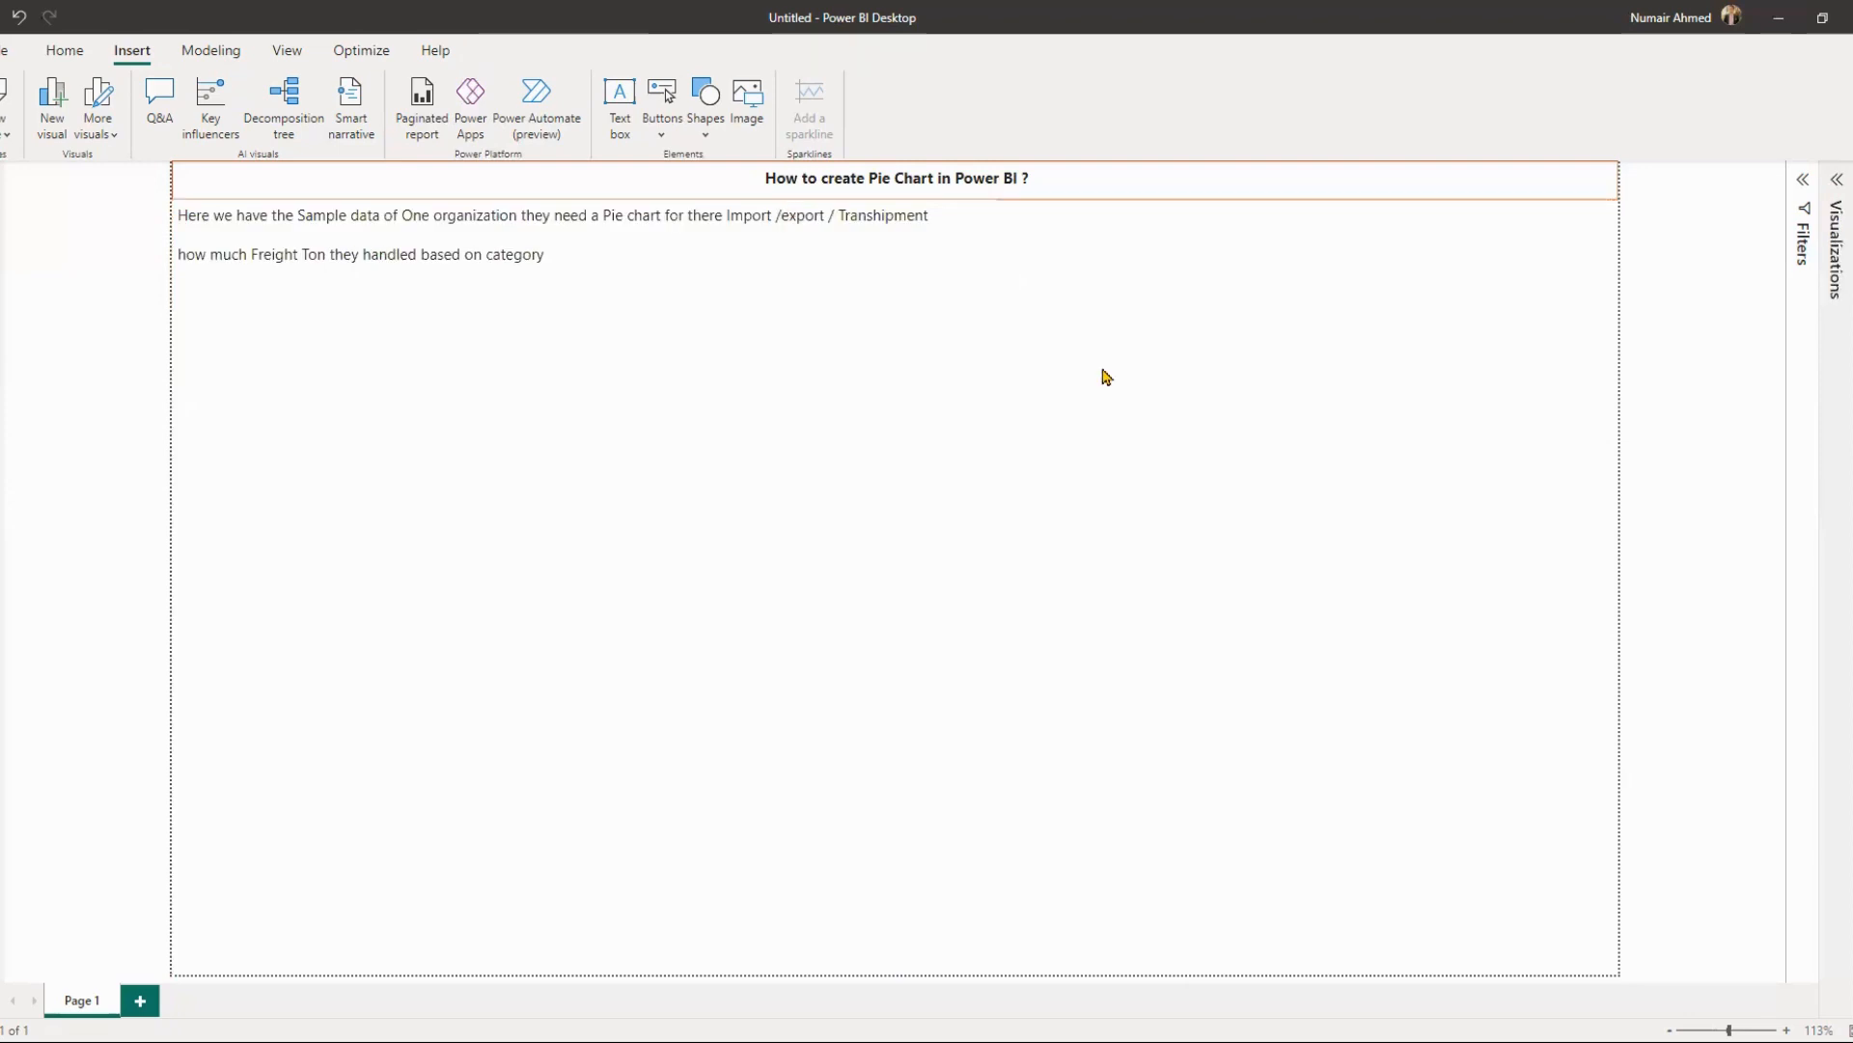
{"action": "left_click", "coordinate": [991, 284]}
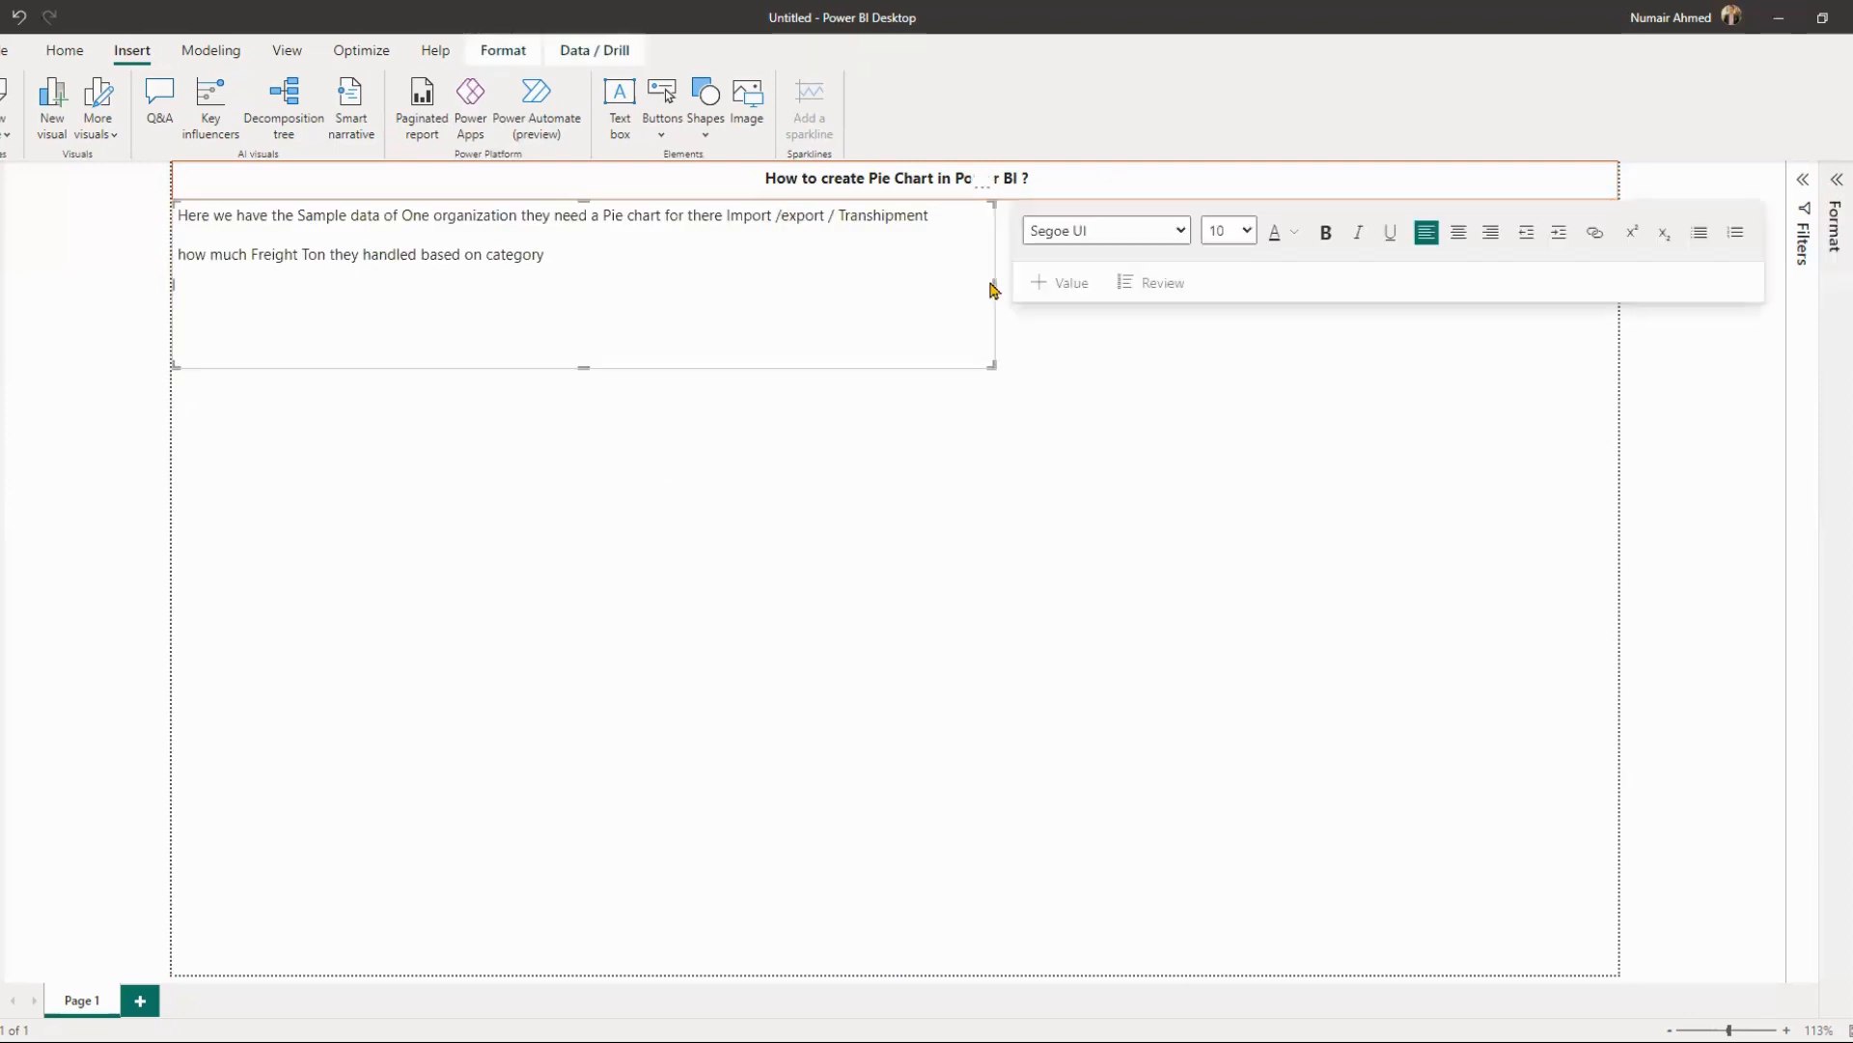
{"action": "left_click_drag", "start_coordinate": [995, 283], "coordinate": [1633, 262]}
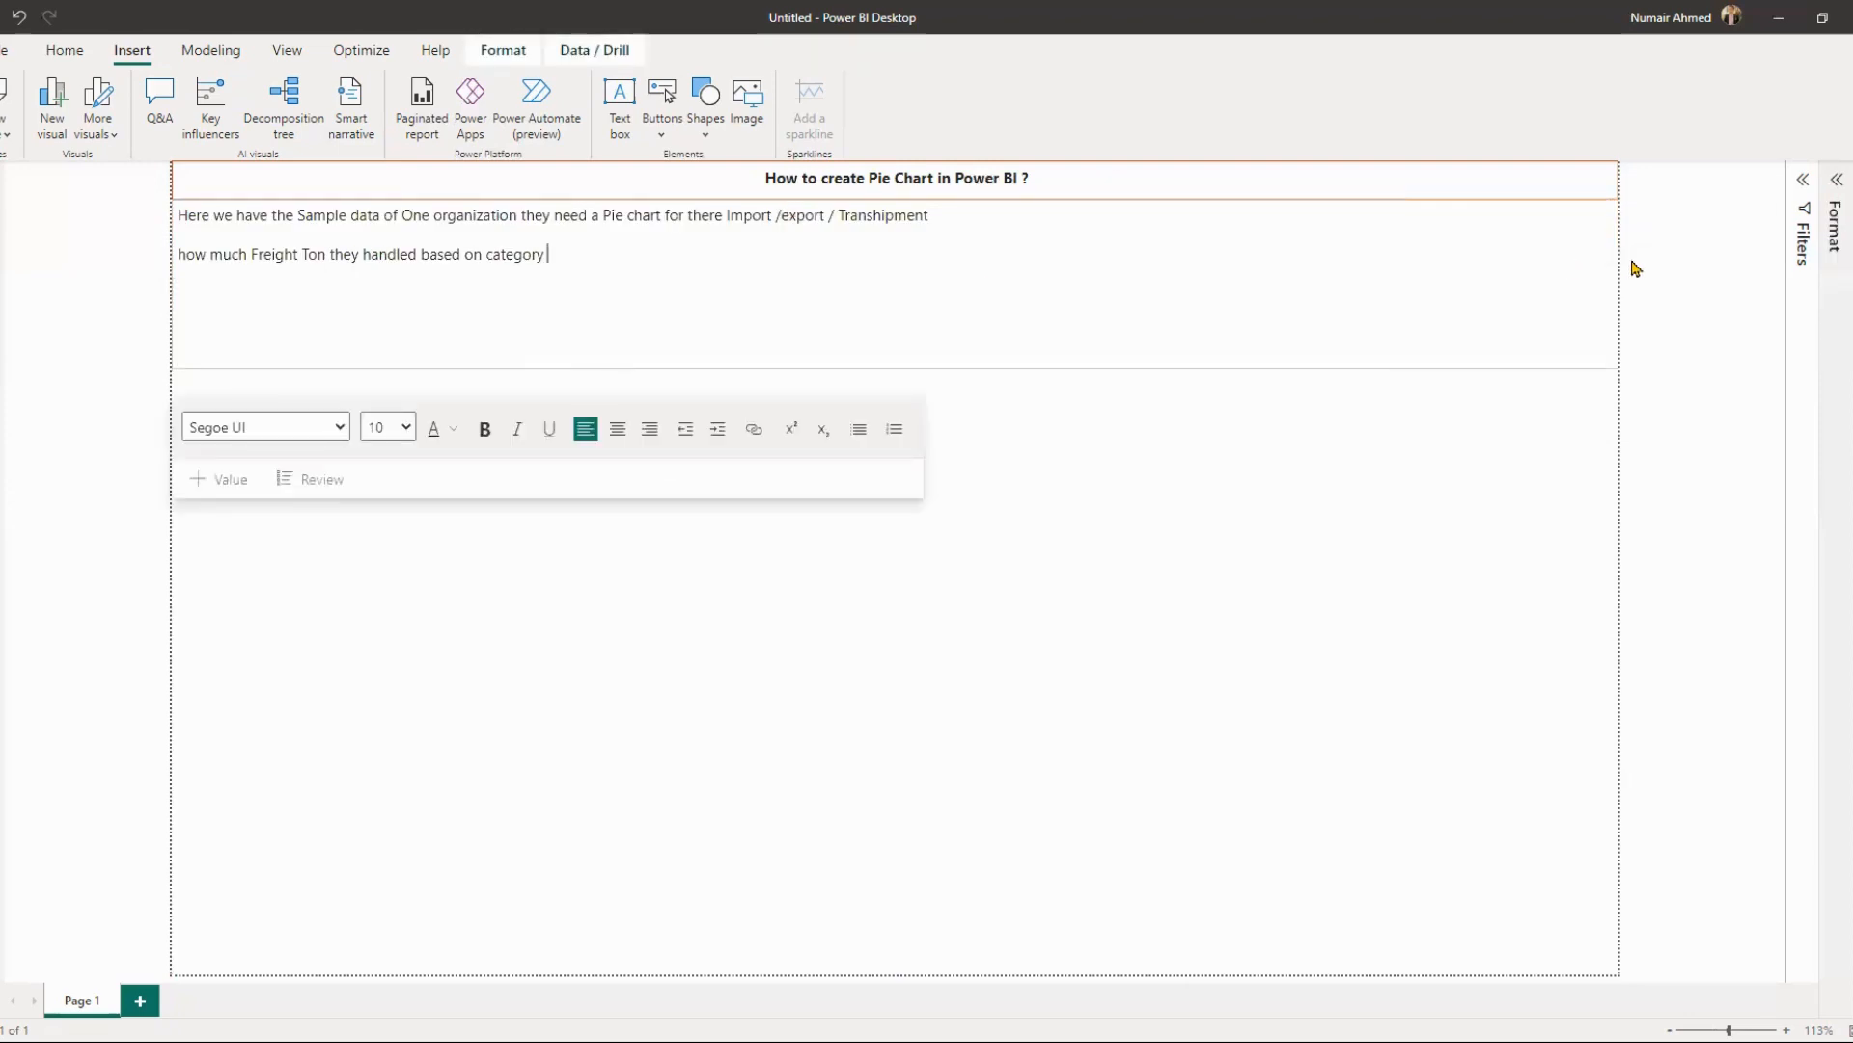
- Join the second line onto the first, separating them with a period and starting the new sentence with a capital "How"
{"action": "left_click_drag", "start_coordinate": [621, 274], "coordinate": [160, 213]}
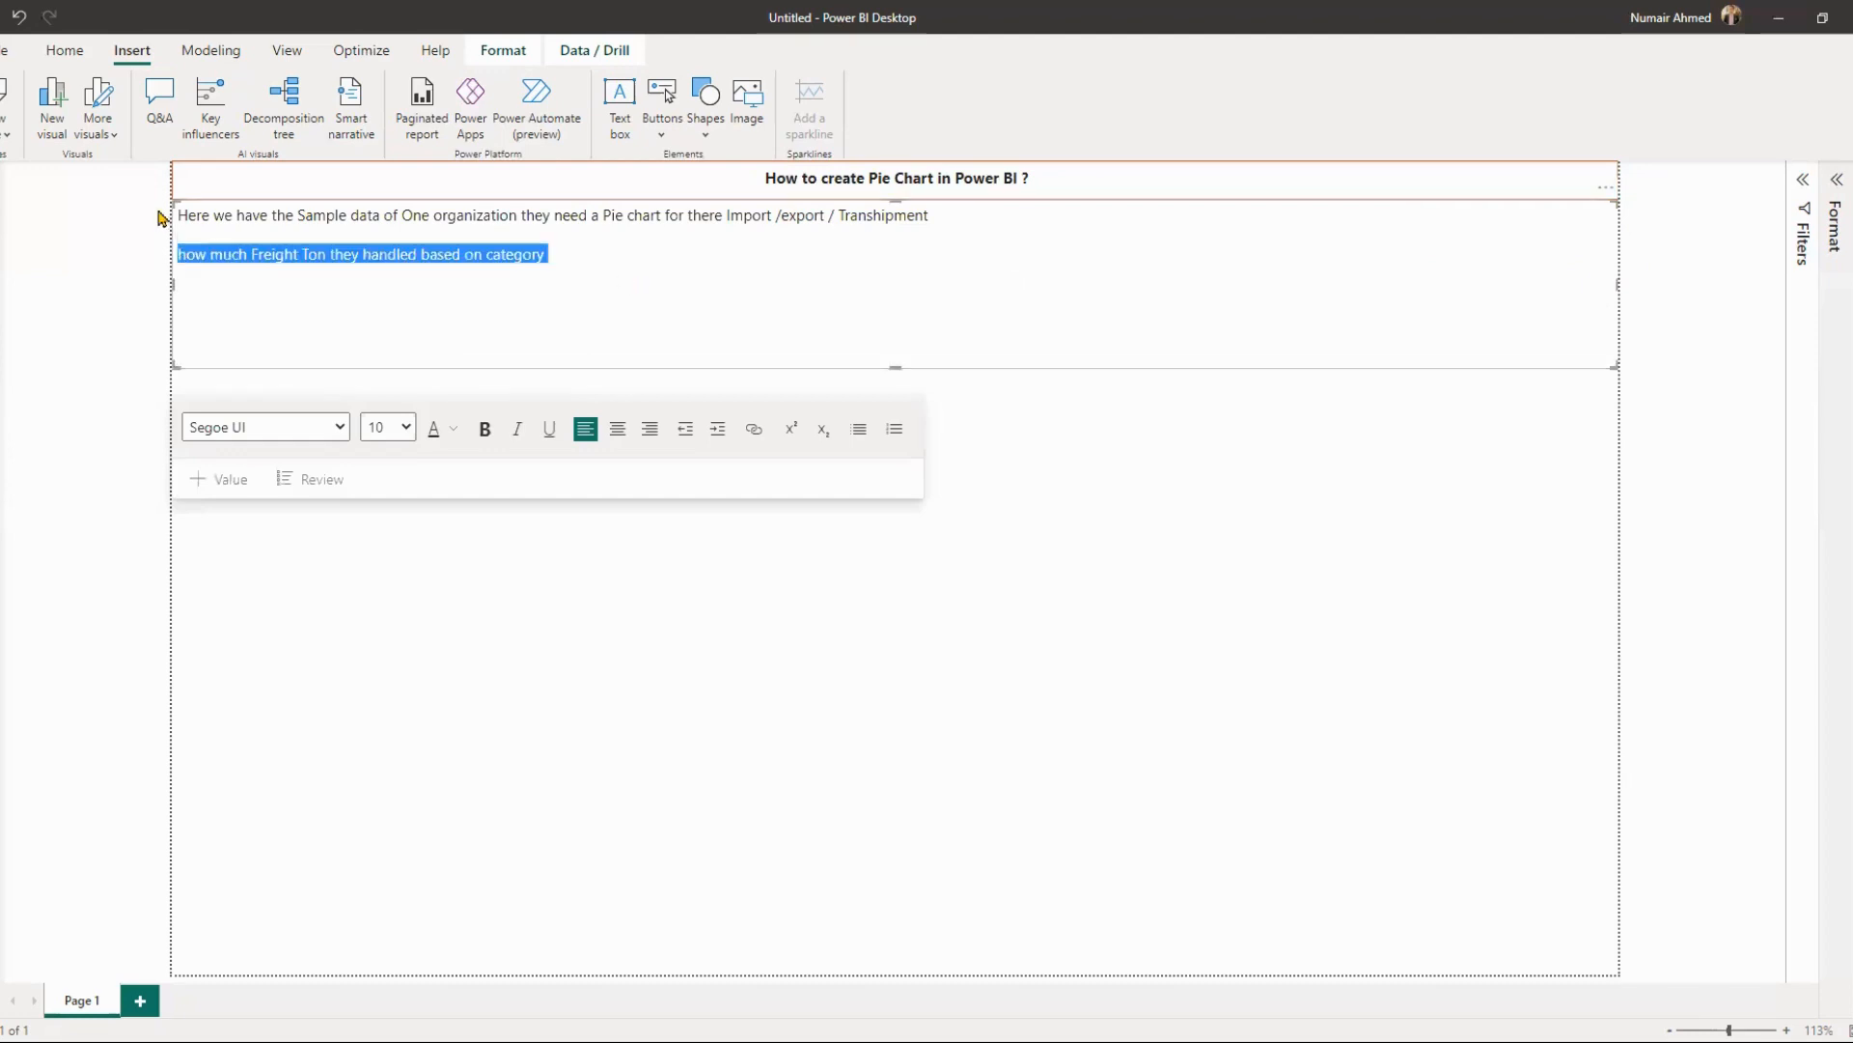
{"action": "left_click", "coordinate": [175, 233]}
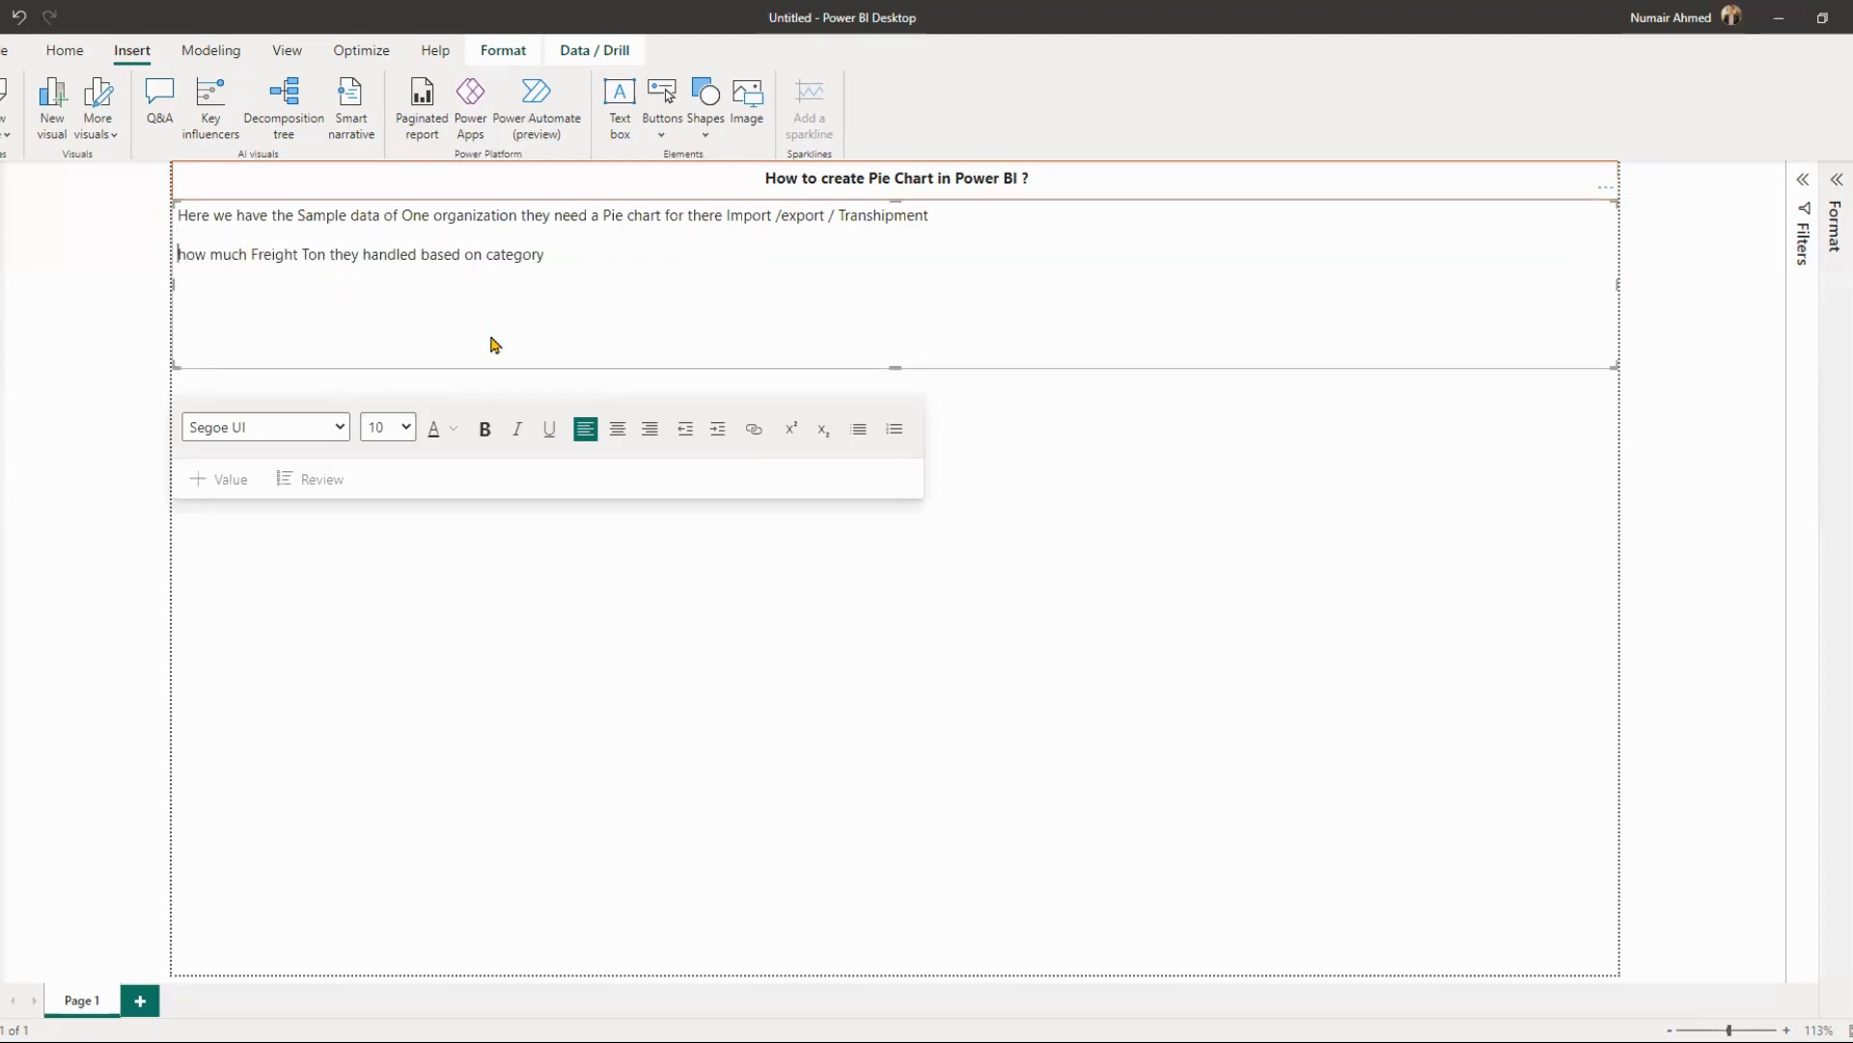
{"action": "key", "text": "BackSpace"}
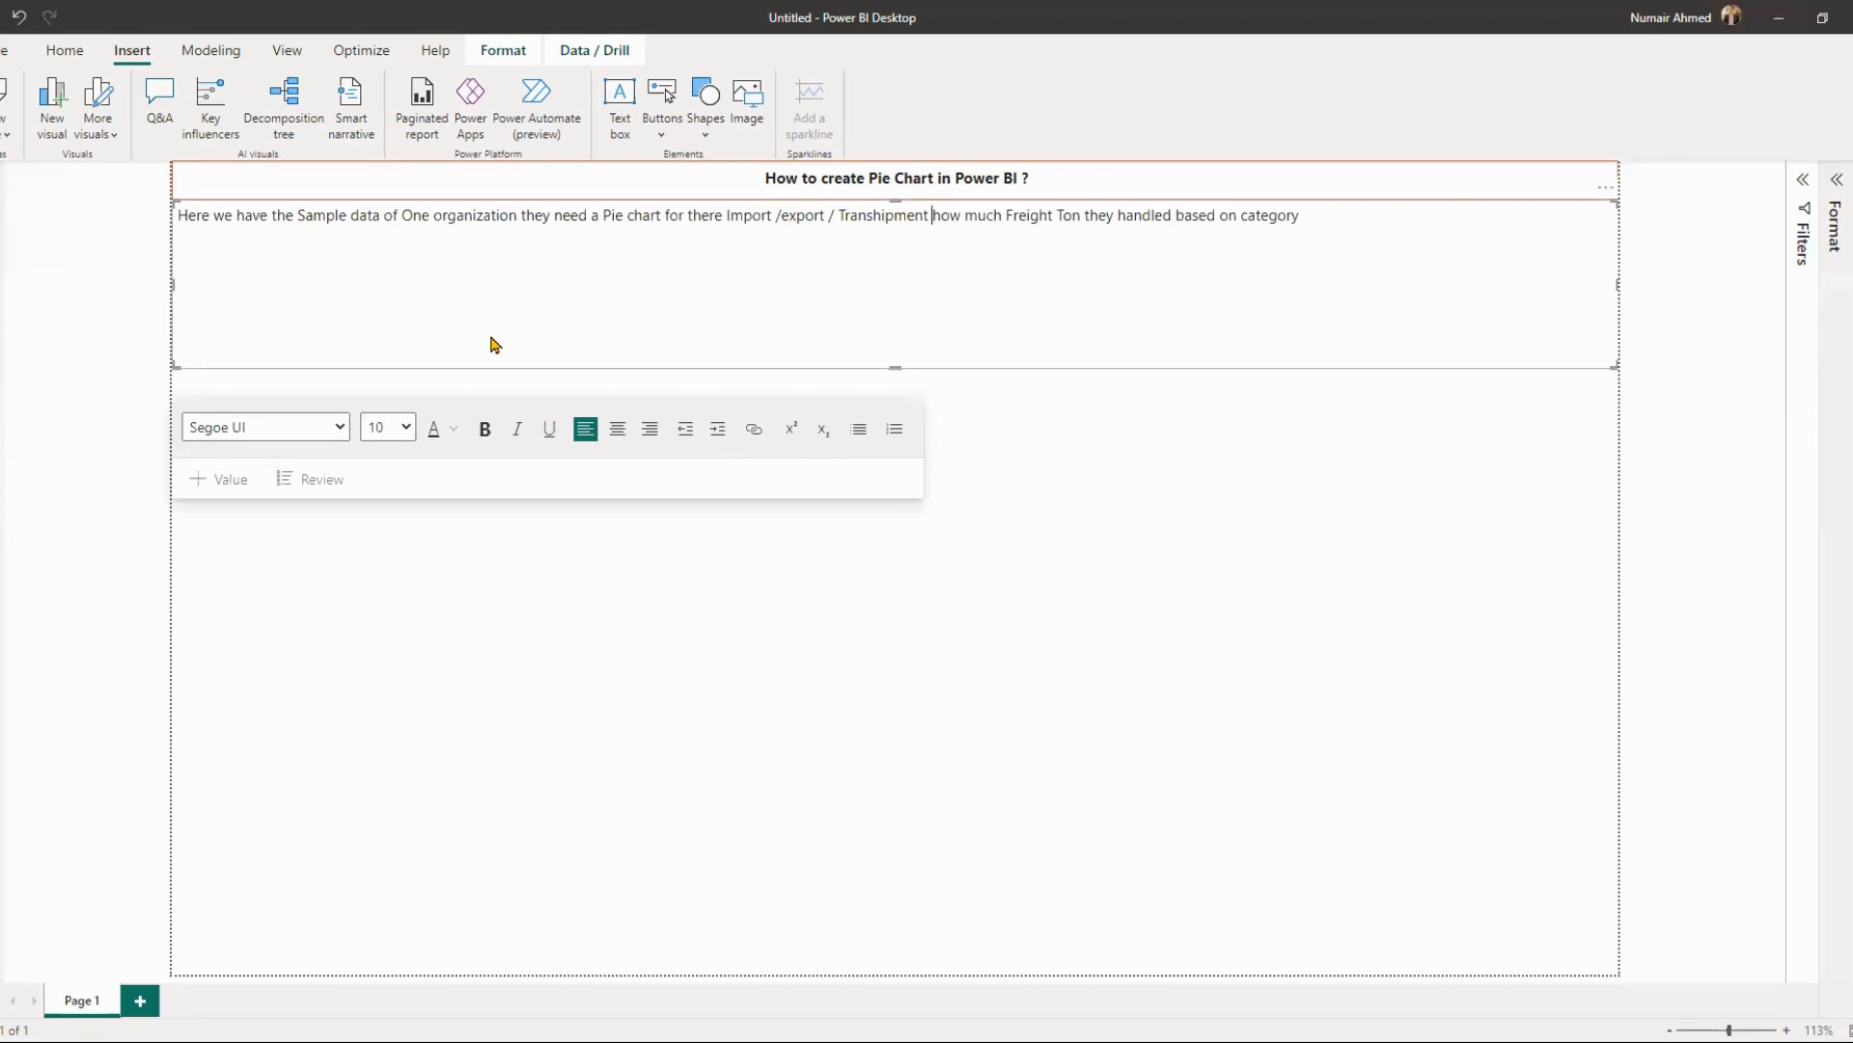
{"action": "type", "text": "."}
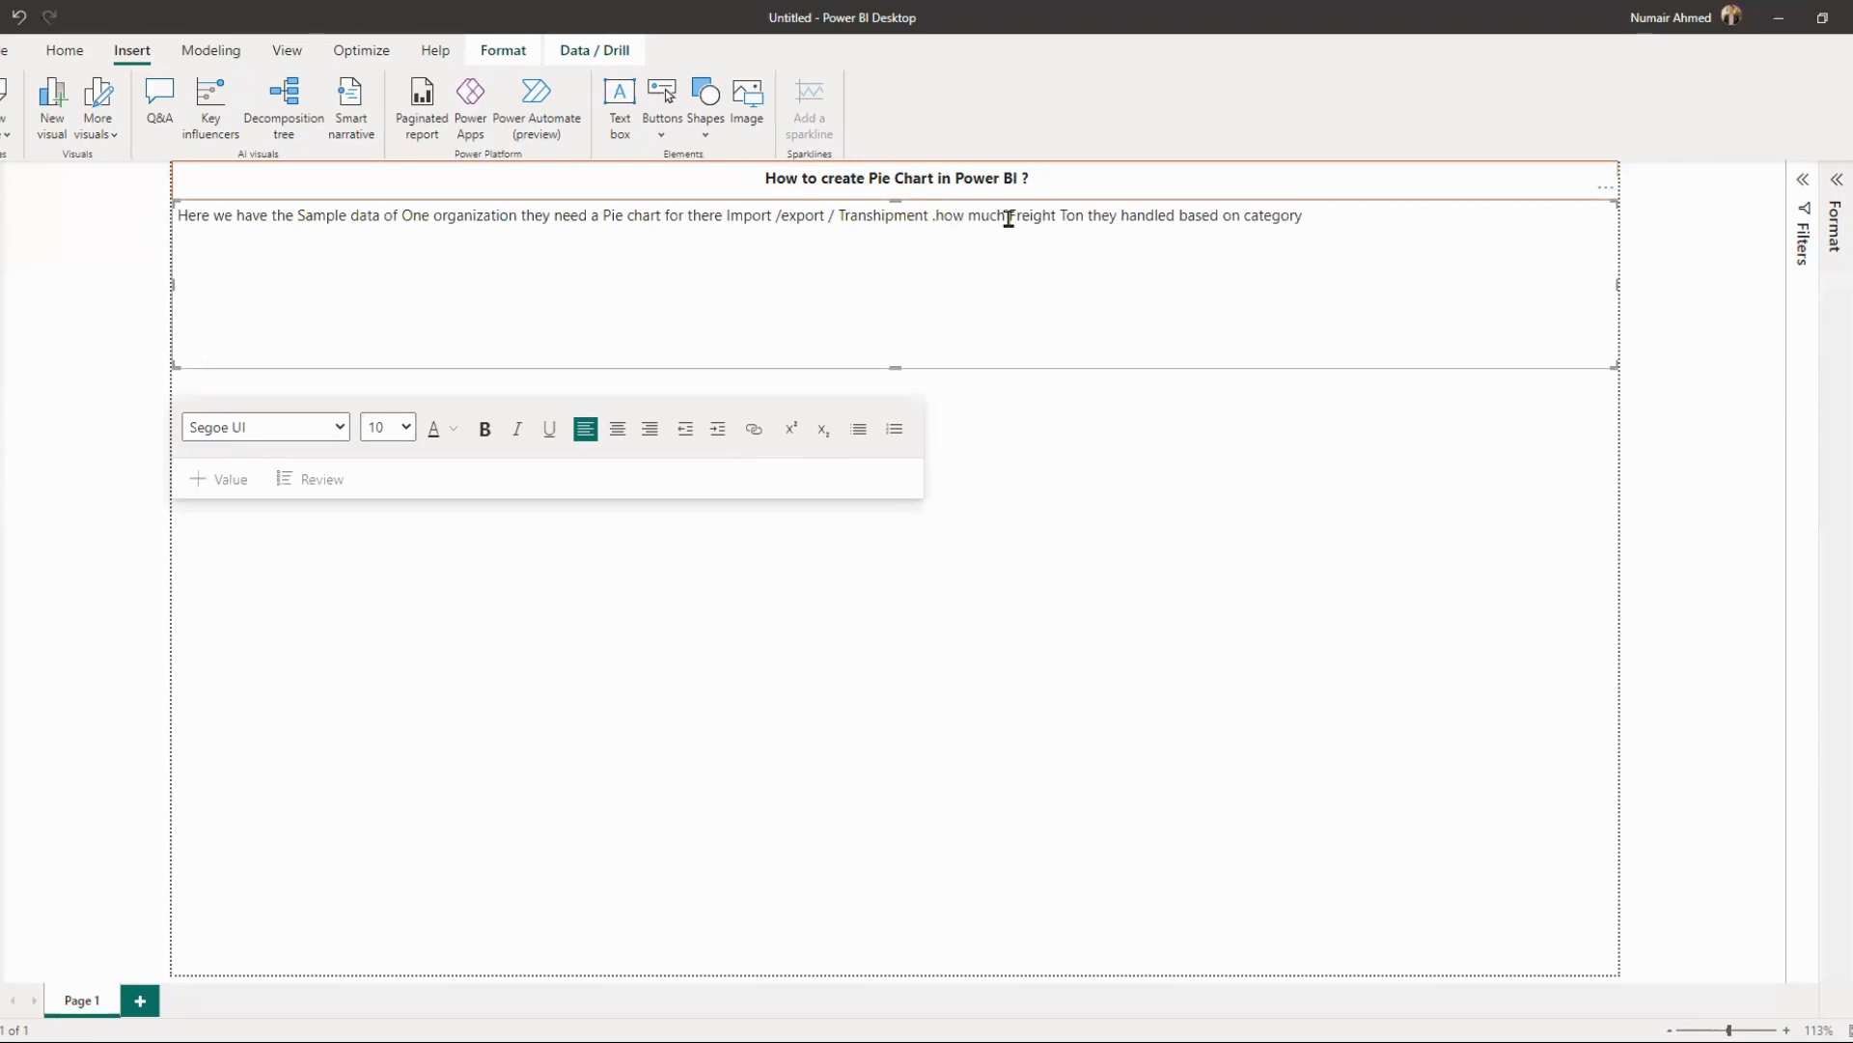
{"action": "key", "text": "Delete"}
{"action": "type", "text": "H"}
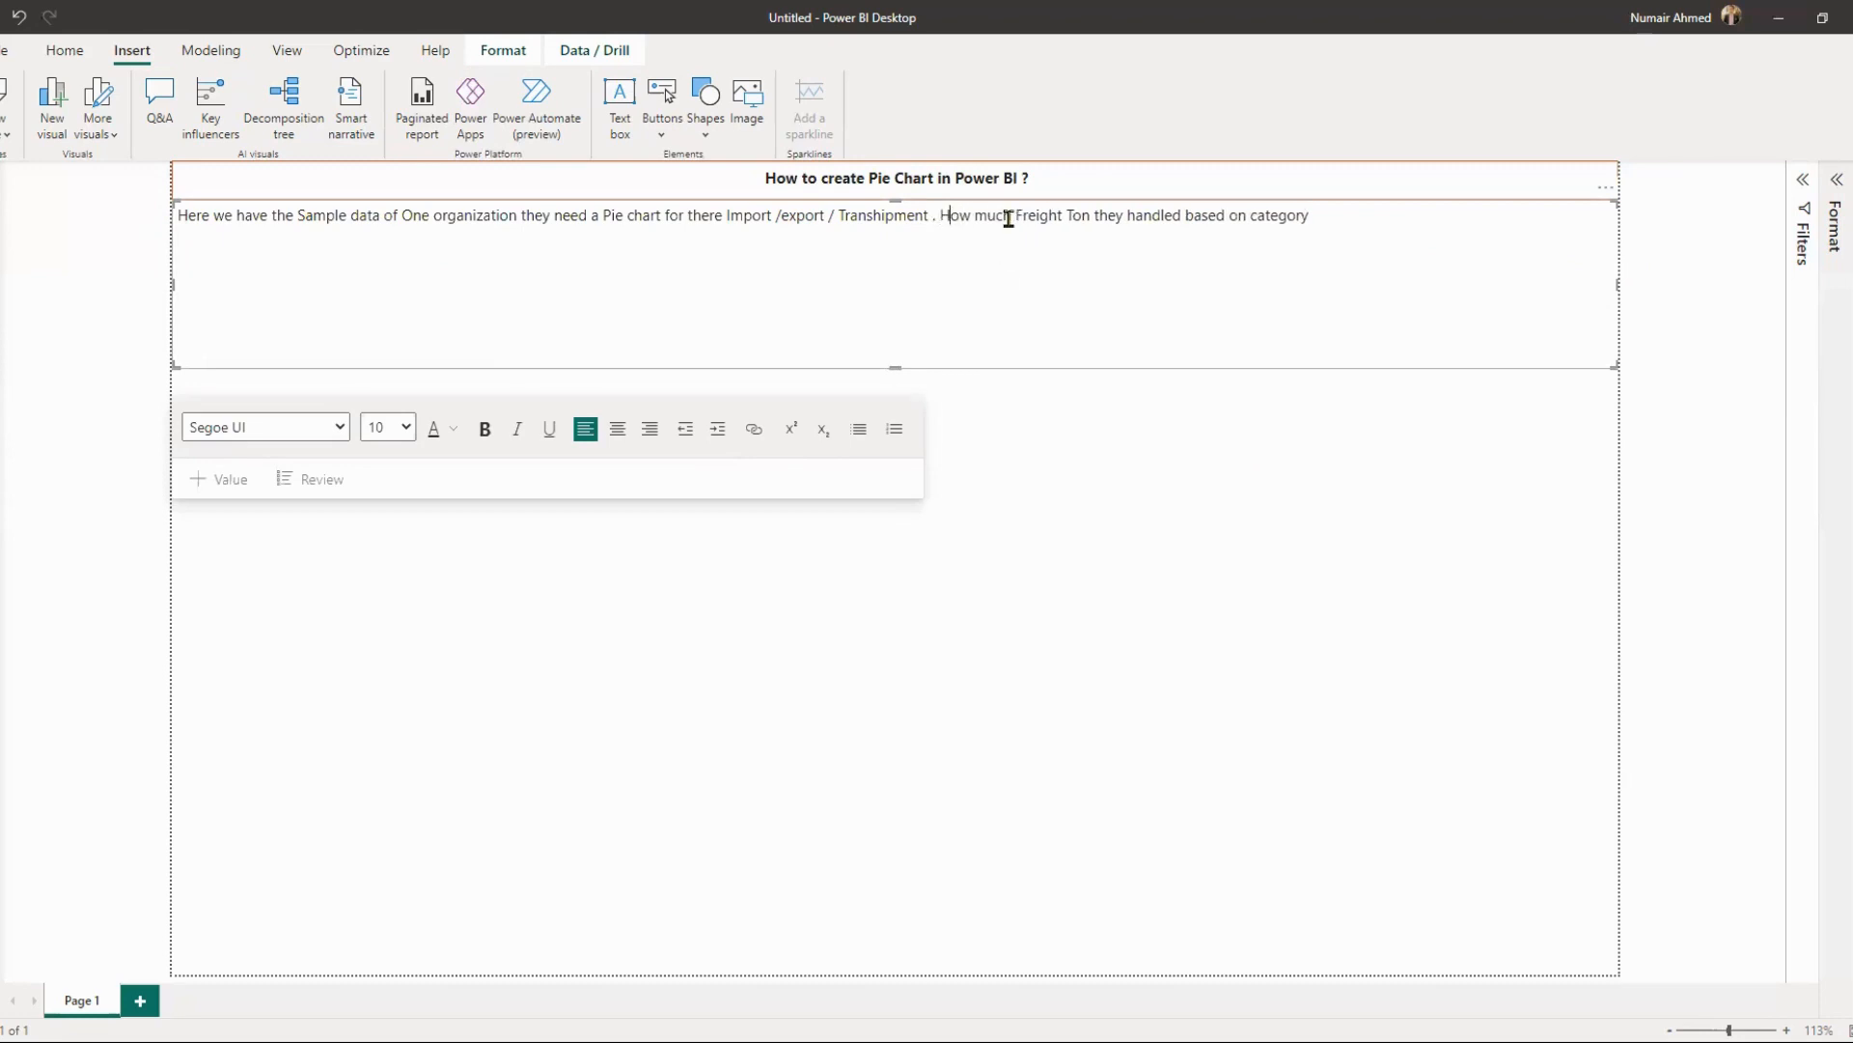
- End the requirement text with a question mark and reduce the text box's height to a single line
{"action": "left_click", "coordinate": [1334, 212]}
{"action": "type", "text": "/"}
{"action": "key", "text": "ctrl+s"}
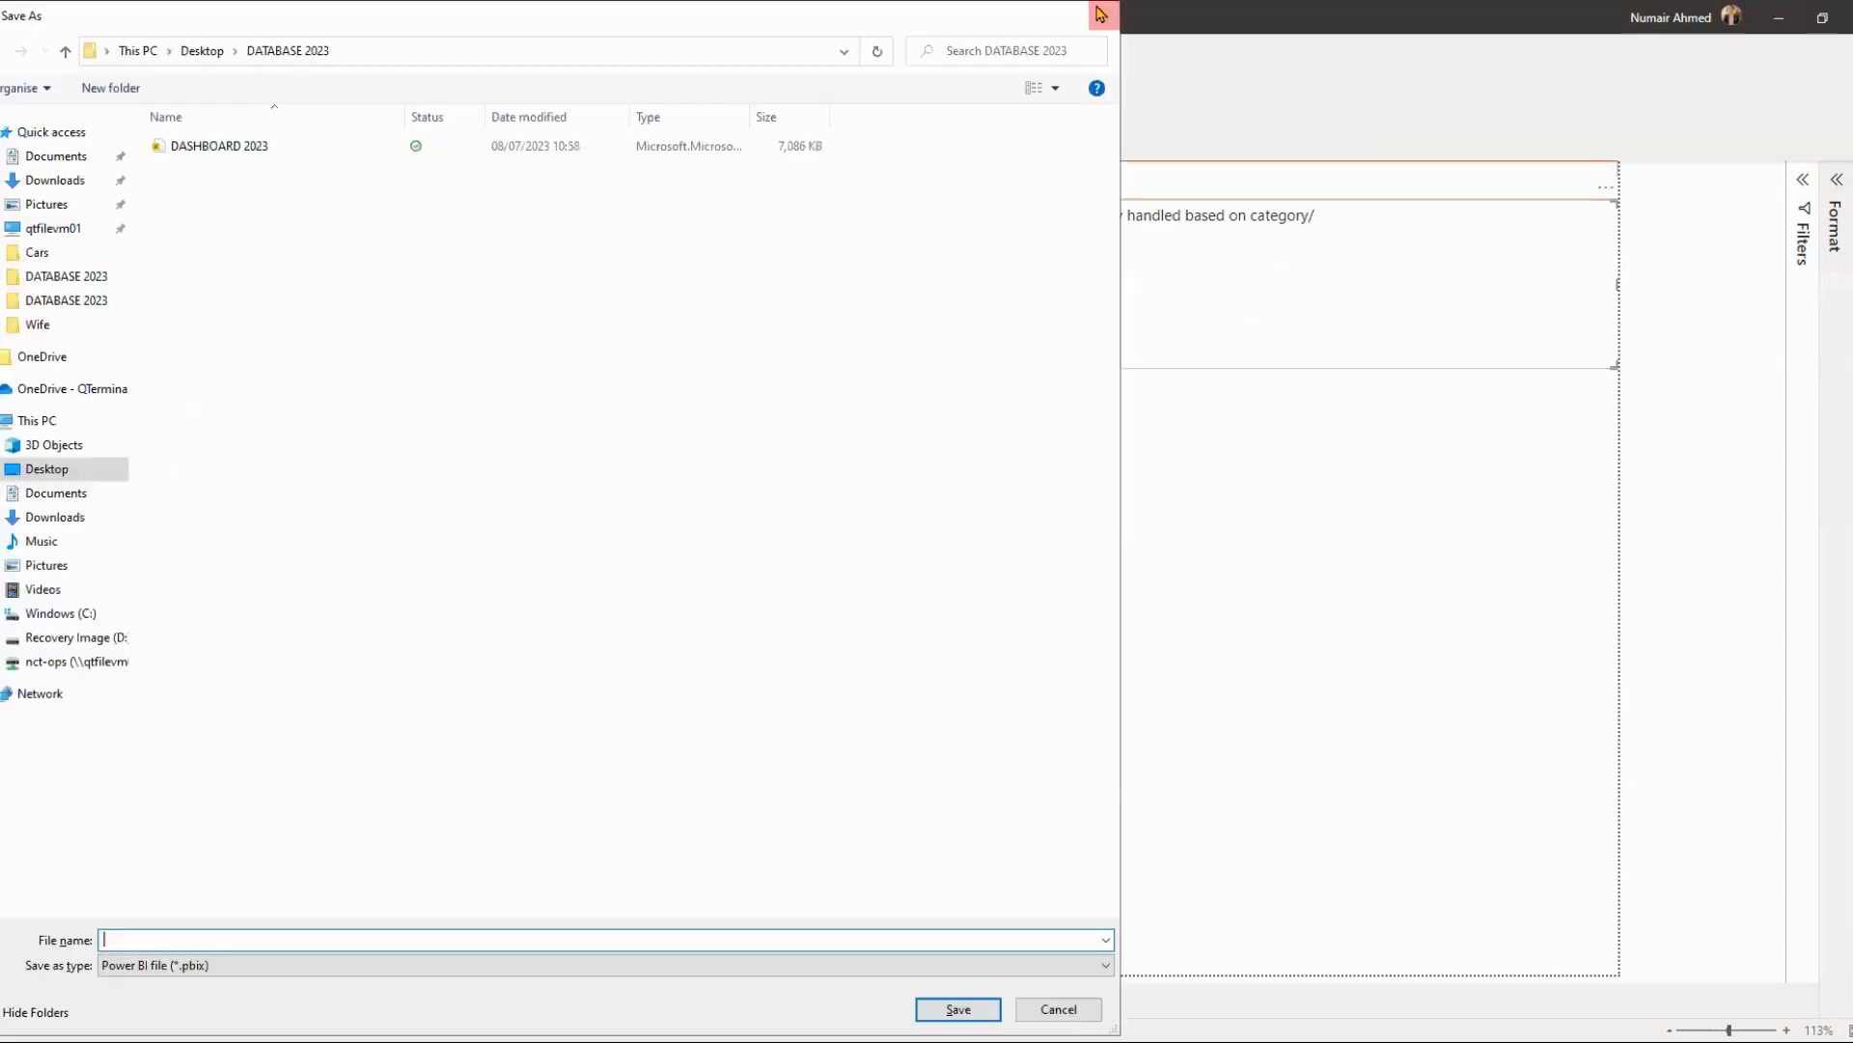
{"action": "key", "text": "Escape"}
{"action": "key", "text": "BackSpace"}
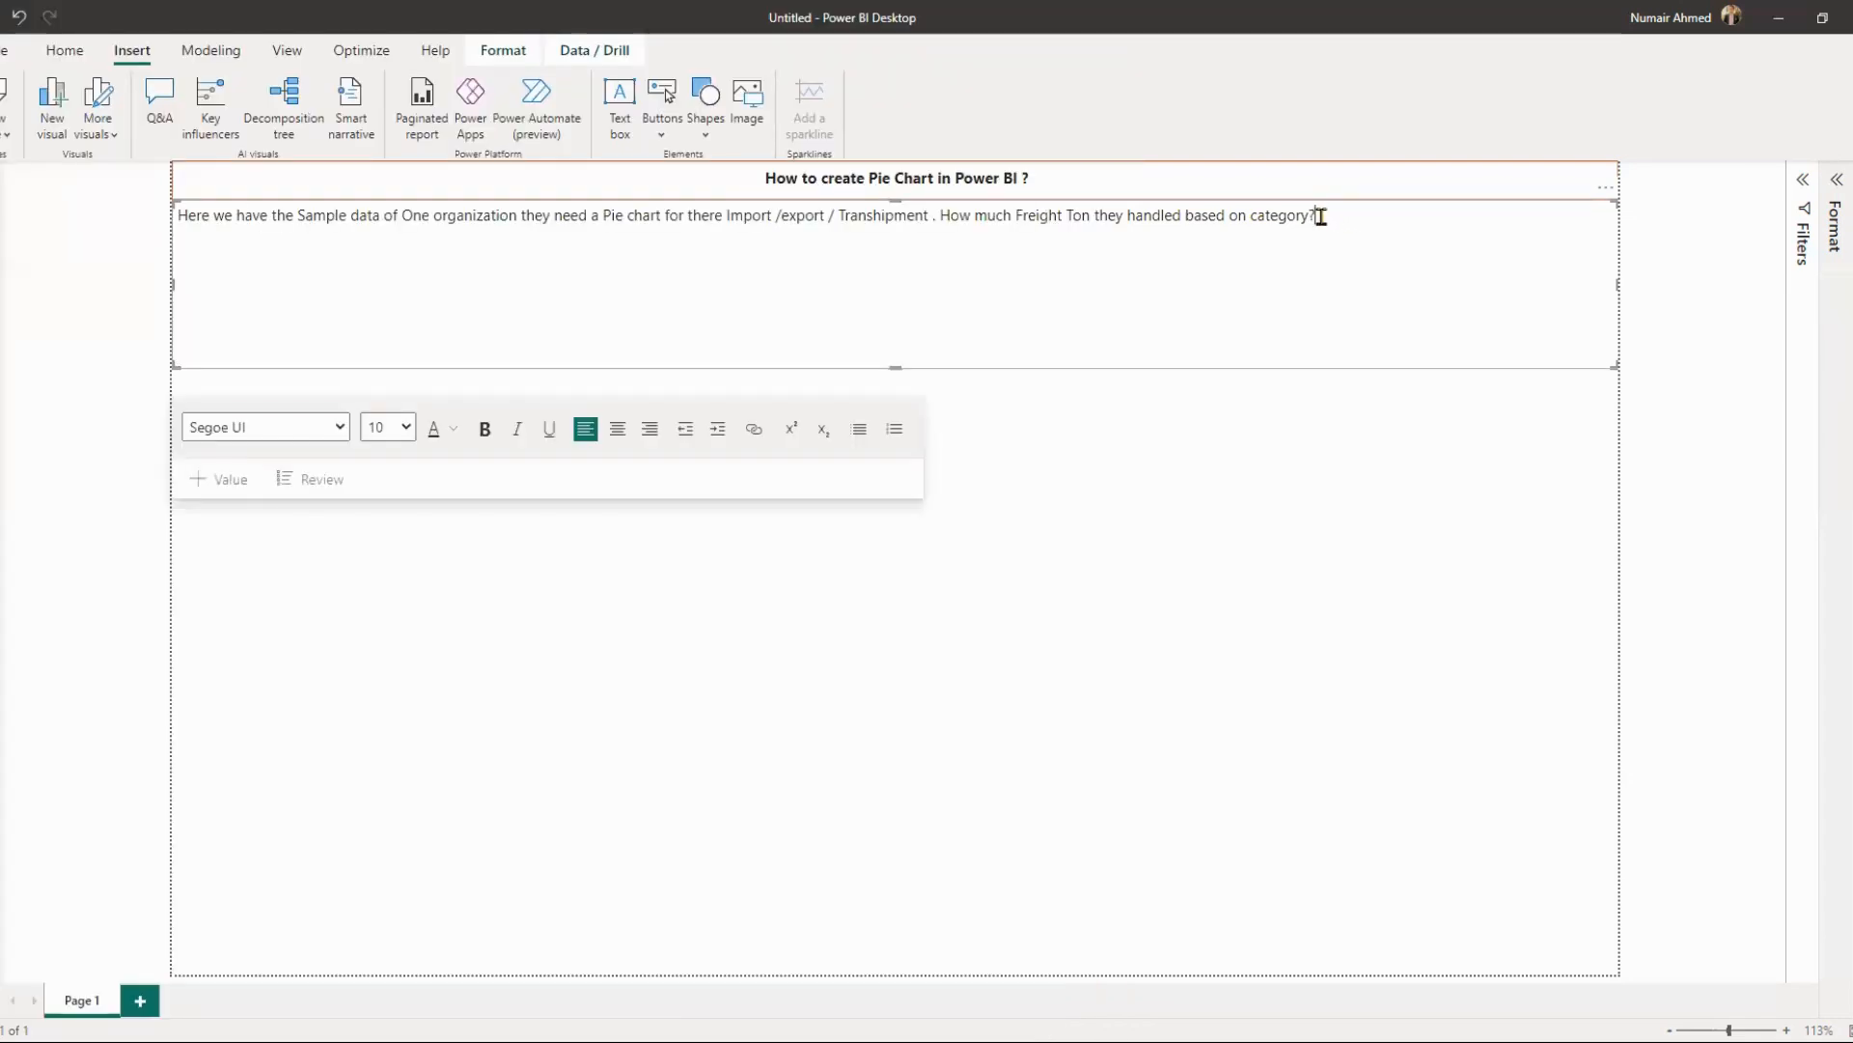
{"action": "left_click_drag", "start_coordinate": [892, 366], "coordinate": [903, 238]}
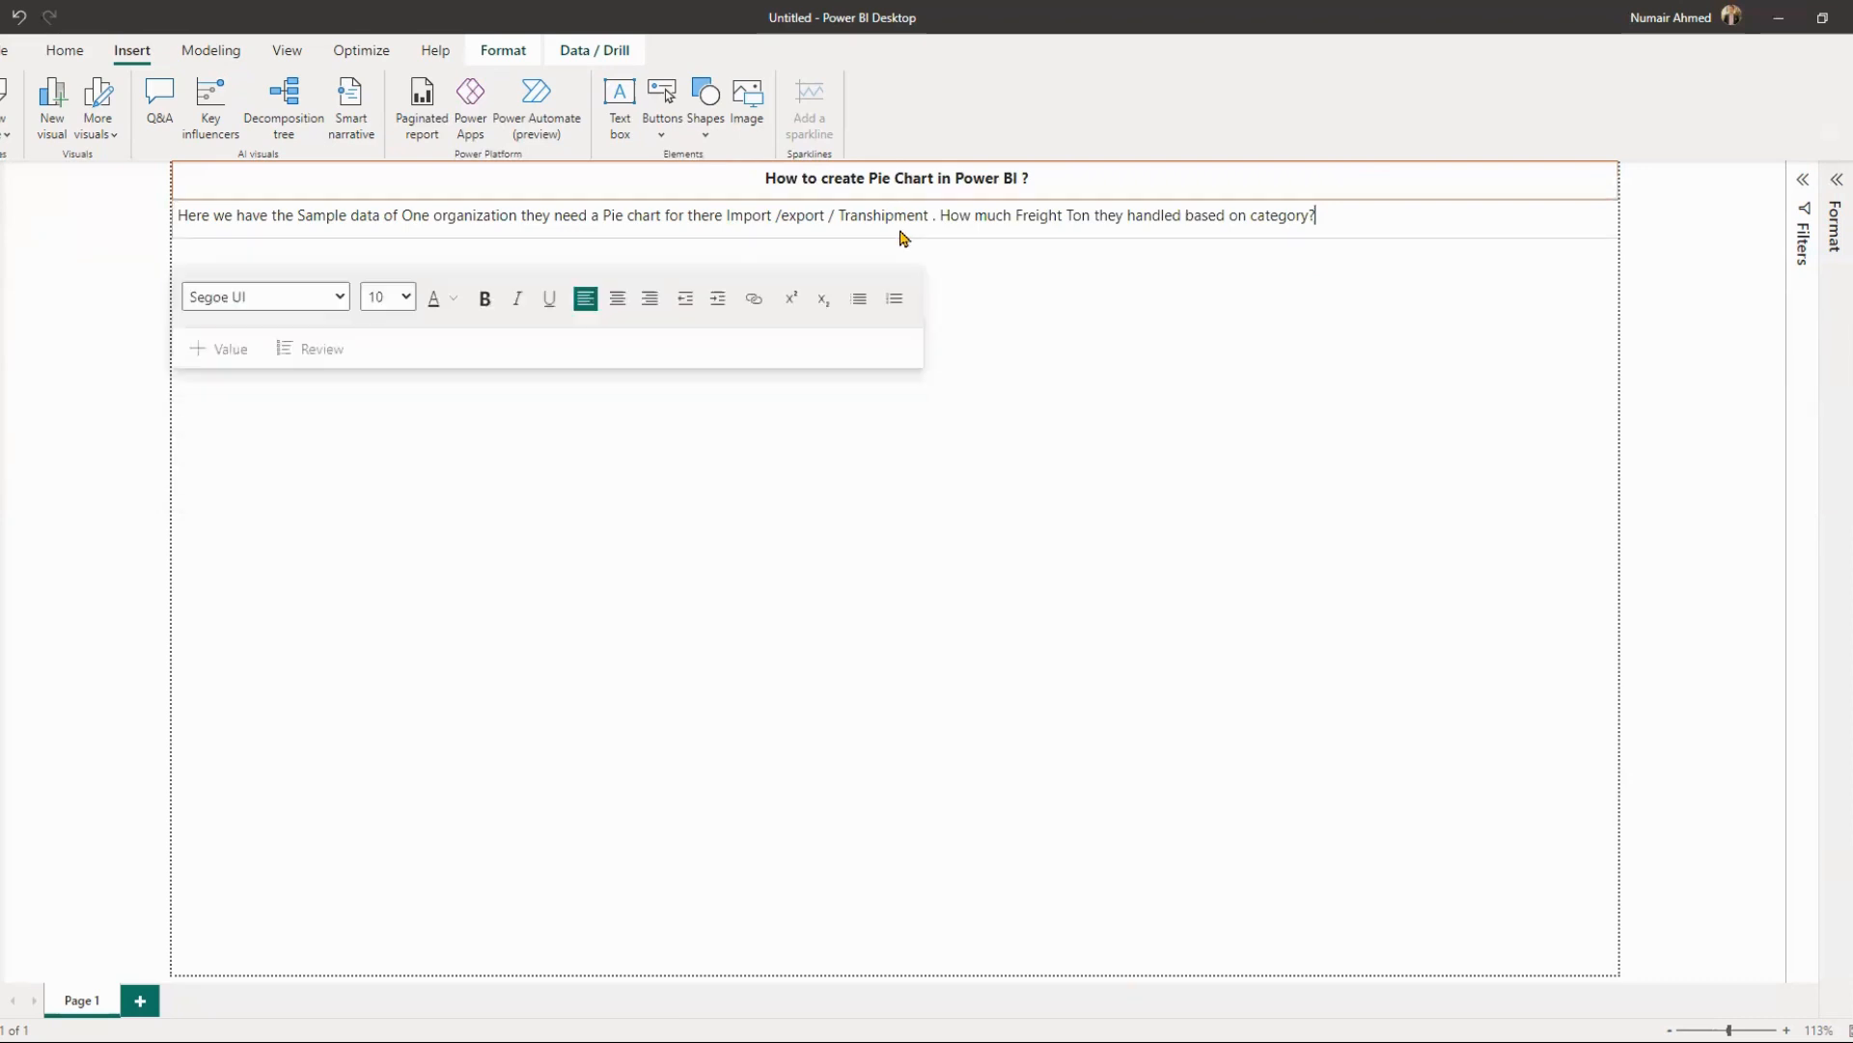
{"action": "left_click", "coordinate": [1216, 380]}
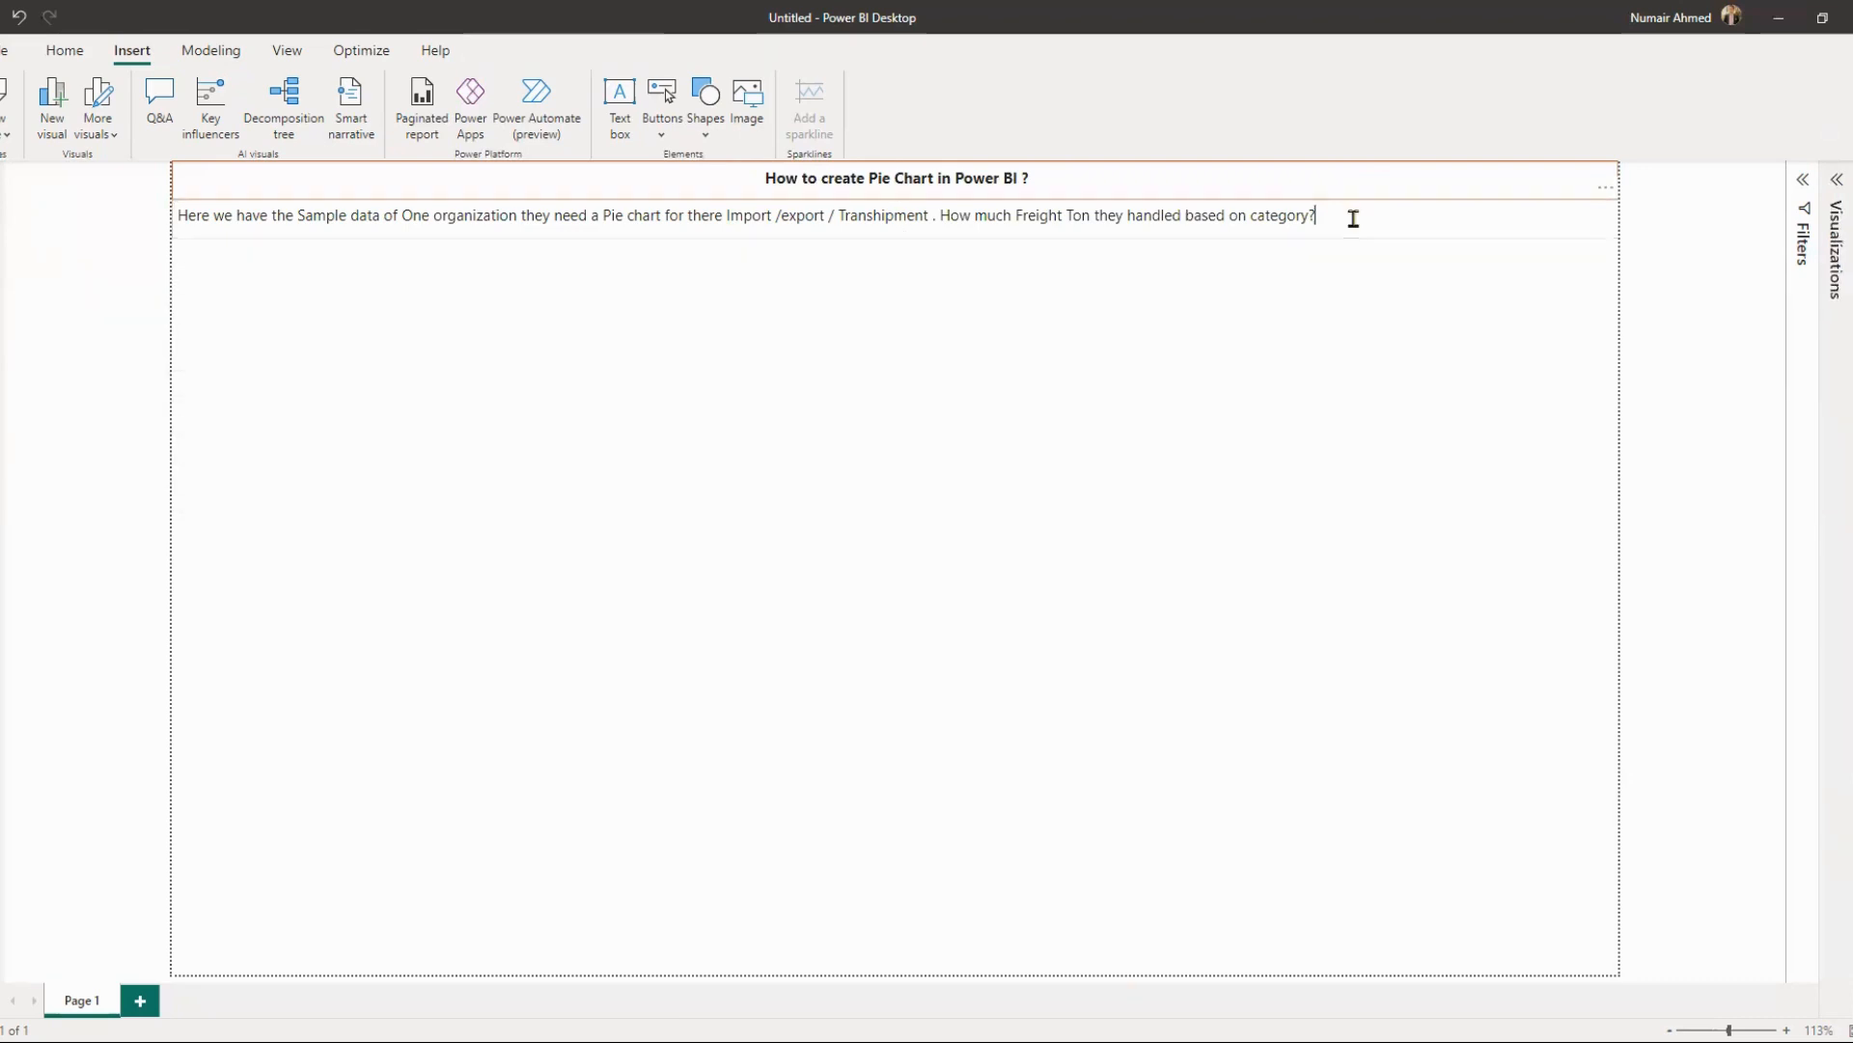
- Make the whole requirement sentence bold and center it in its text box
{"action": "left_click", "coordinate": [1395, 243]}
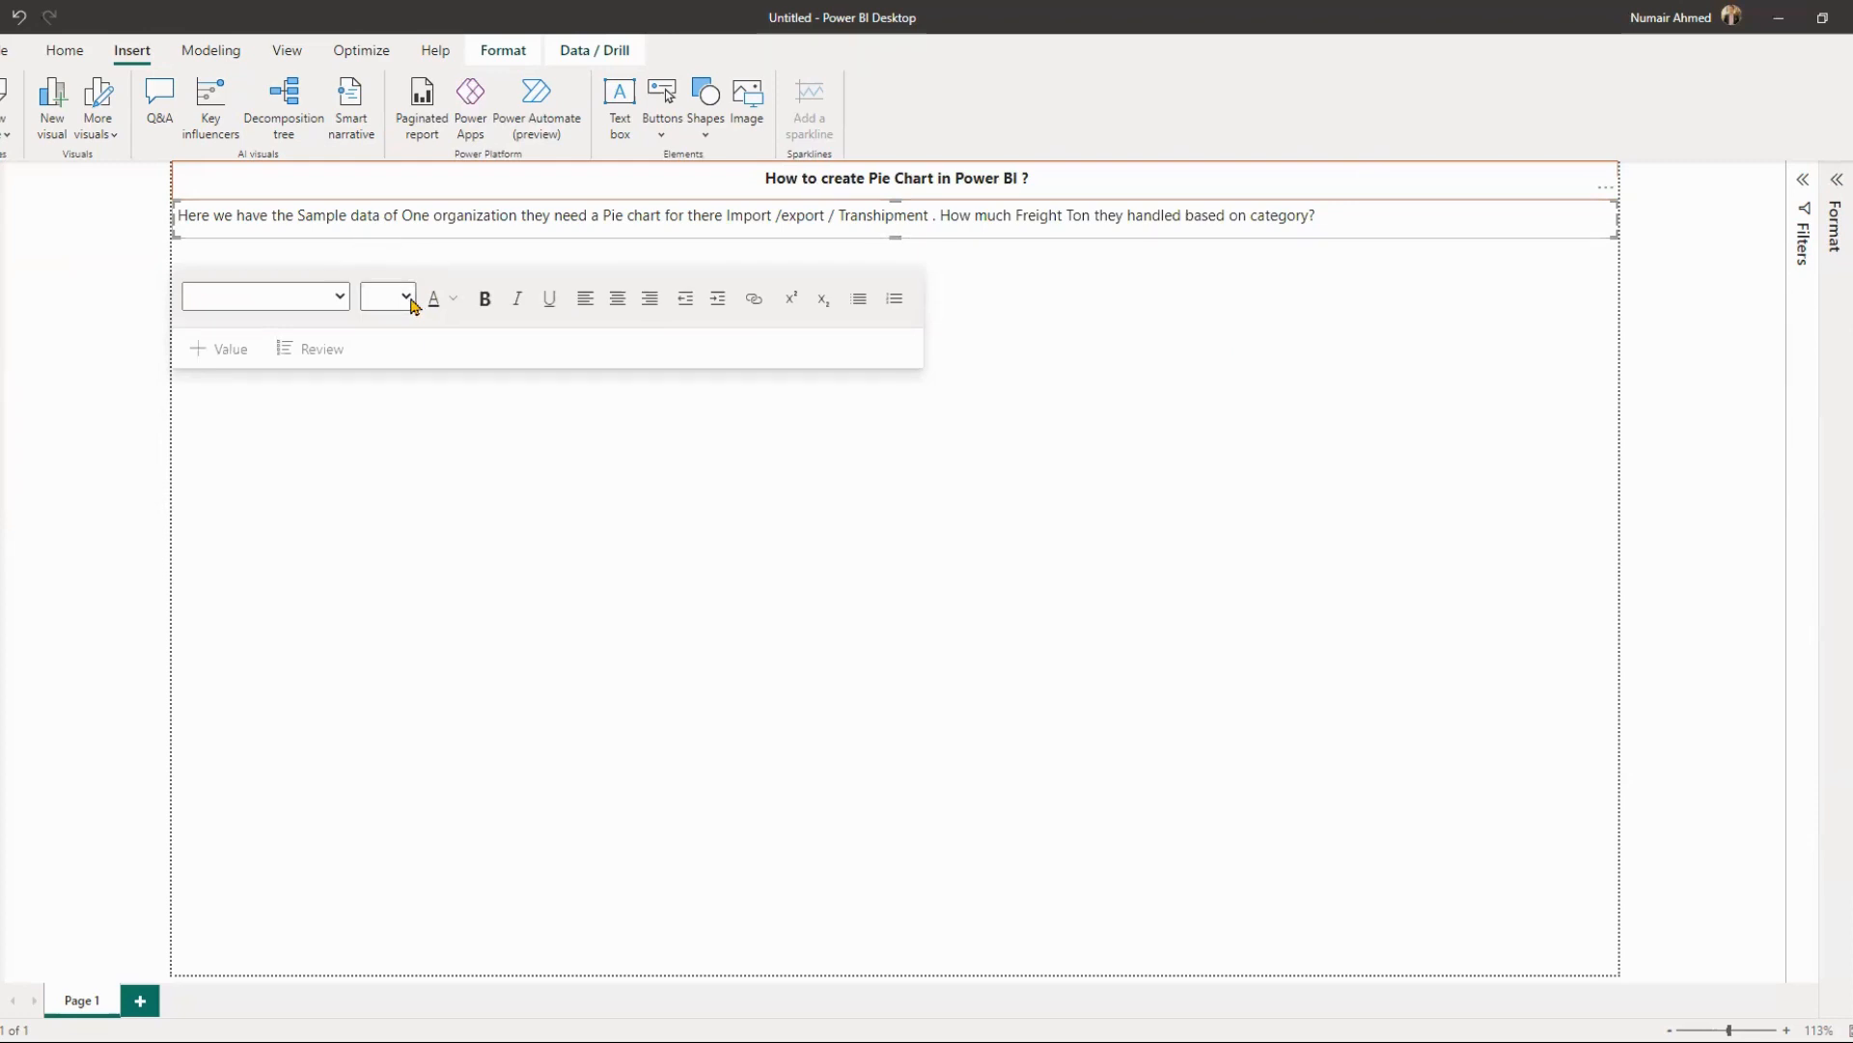
{"action": "left_click", "coordinate": [345, 307]}
{"action": "left_click", "coordinate": [487, 303]}
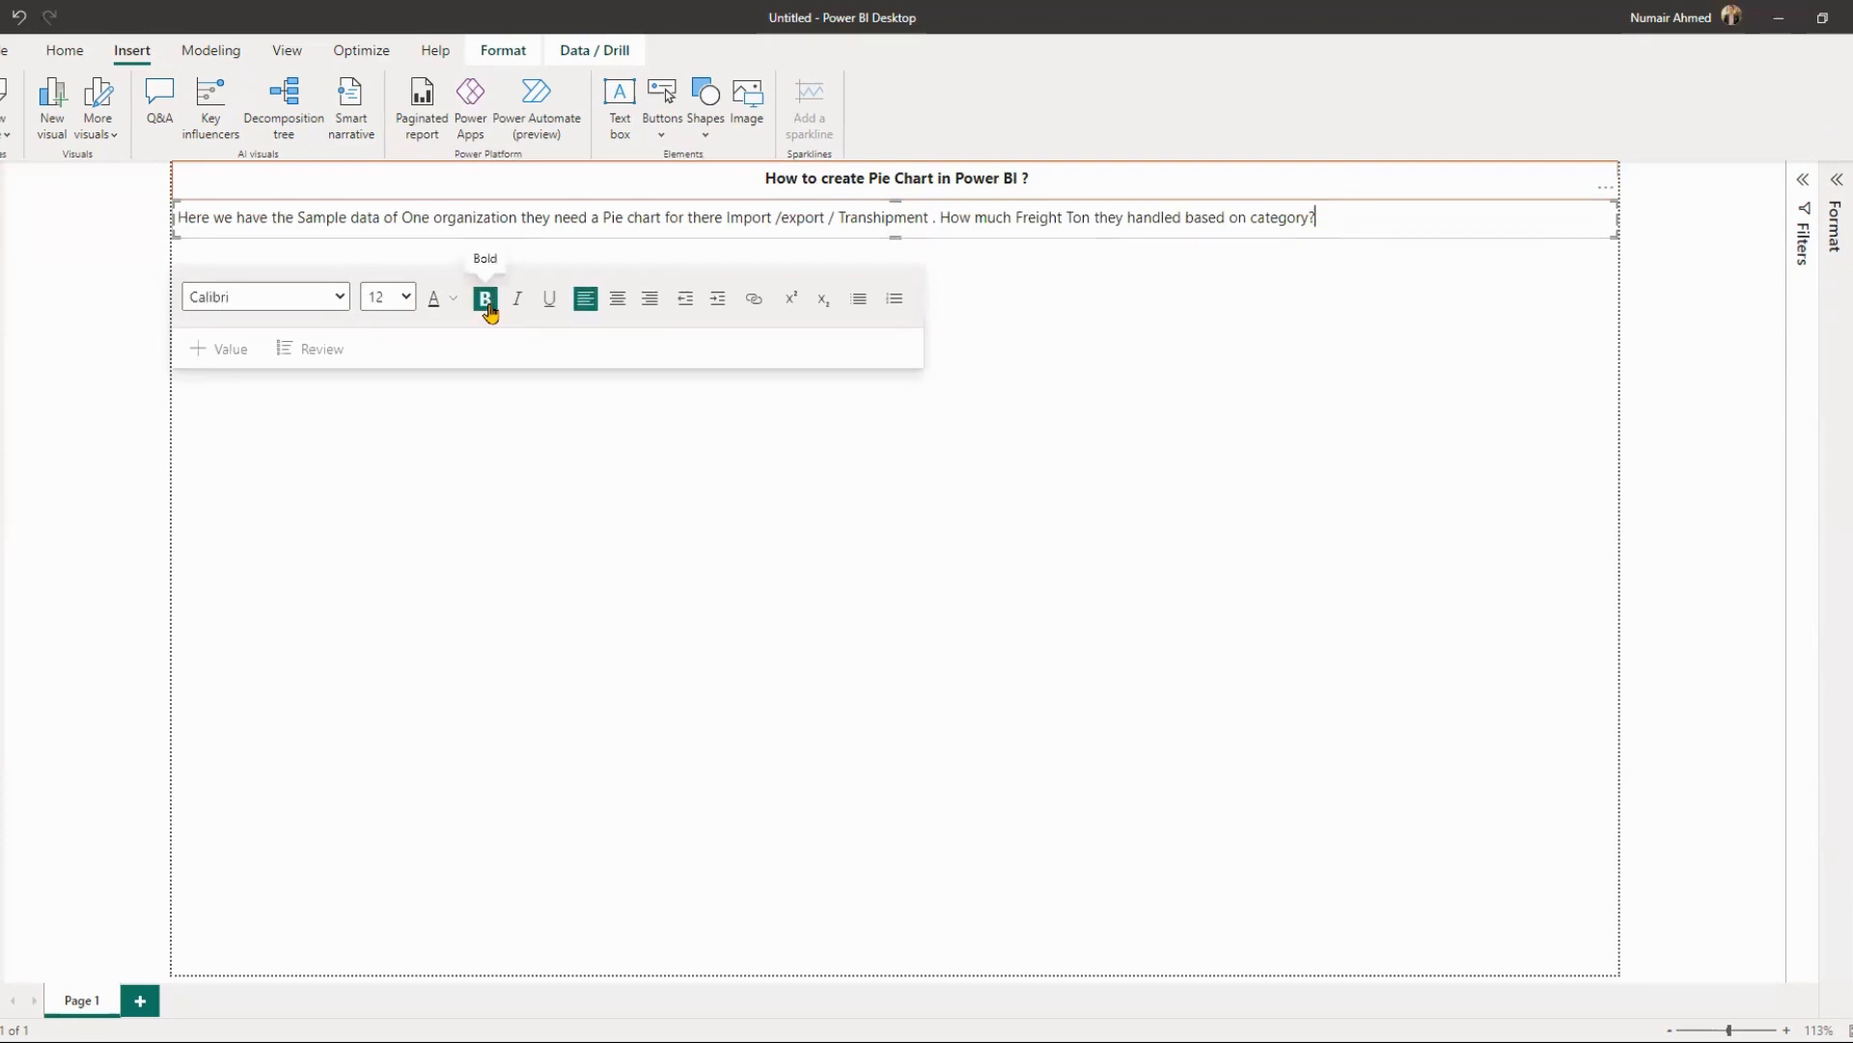
{"action": "left_click_drag", "start_coordinate": [1340, 226], "coordinate": [170, 220]}
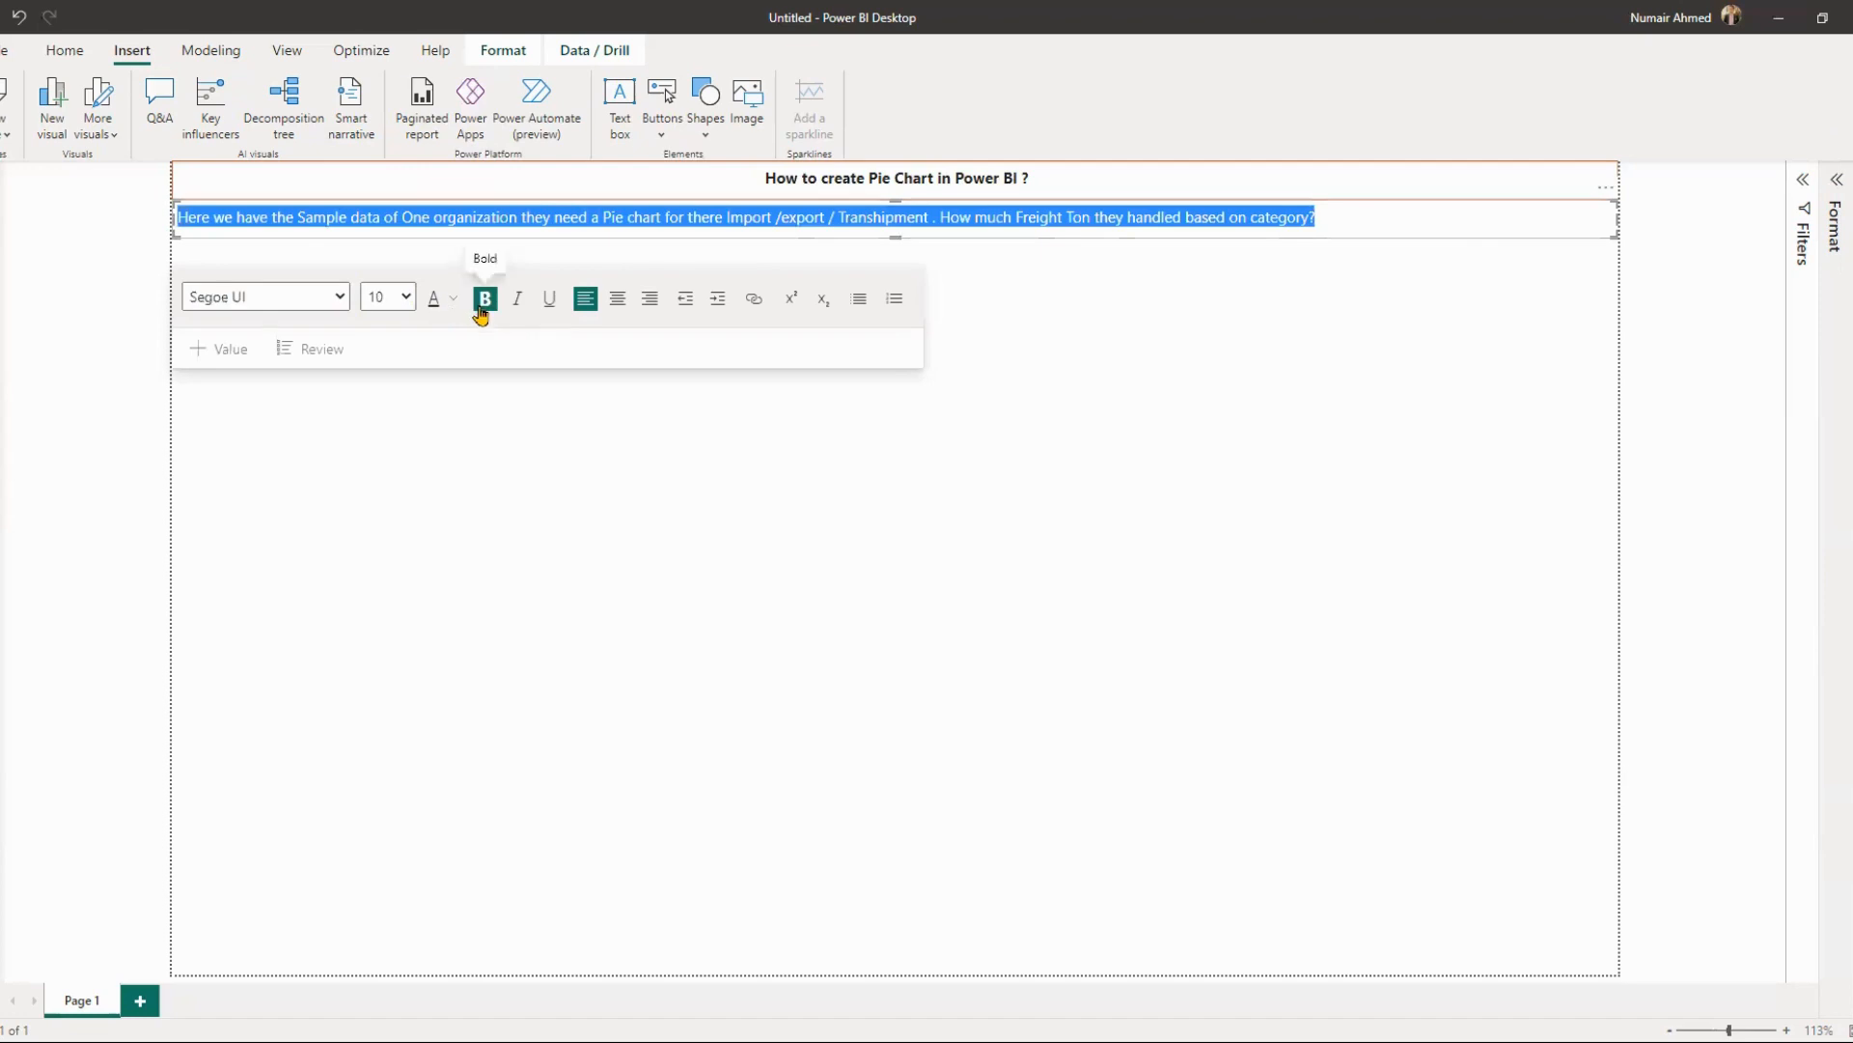
{"action": "key", "text": "ctrl+b"}
{"action": "left_click", "coordinate": [623, 304]}
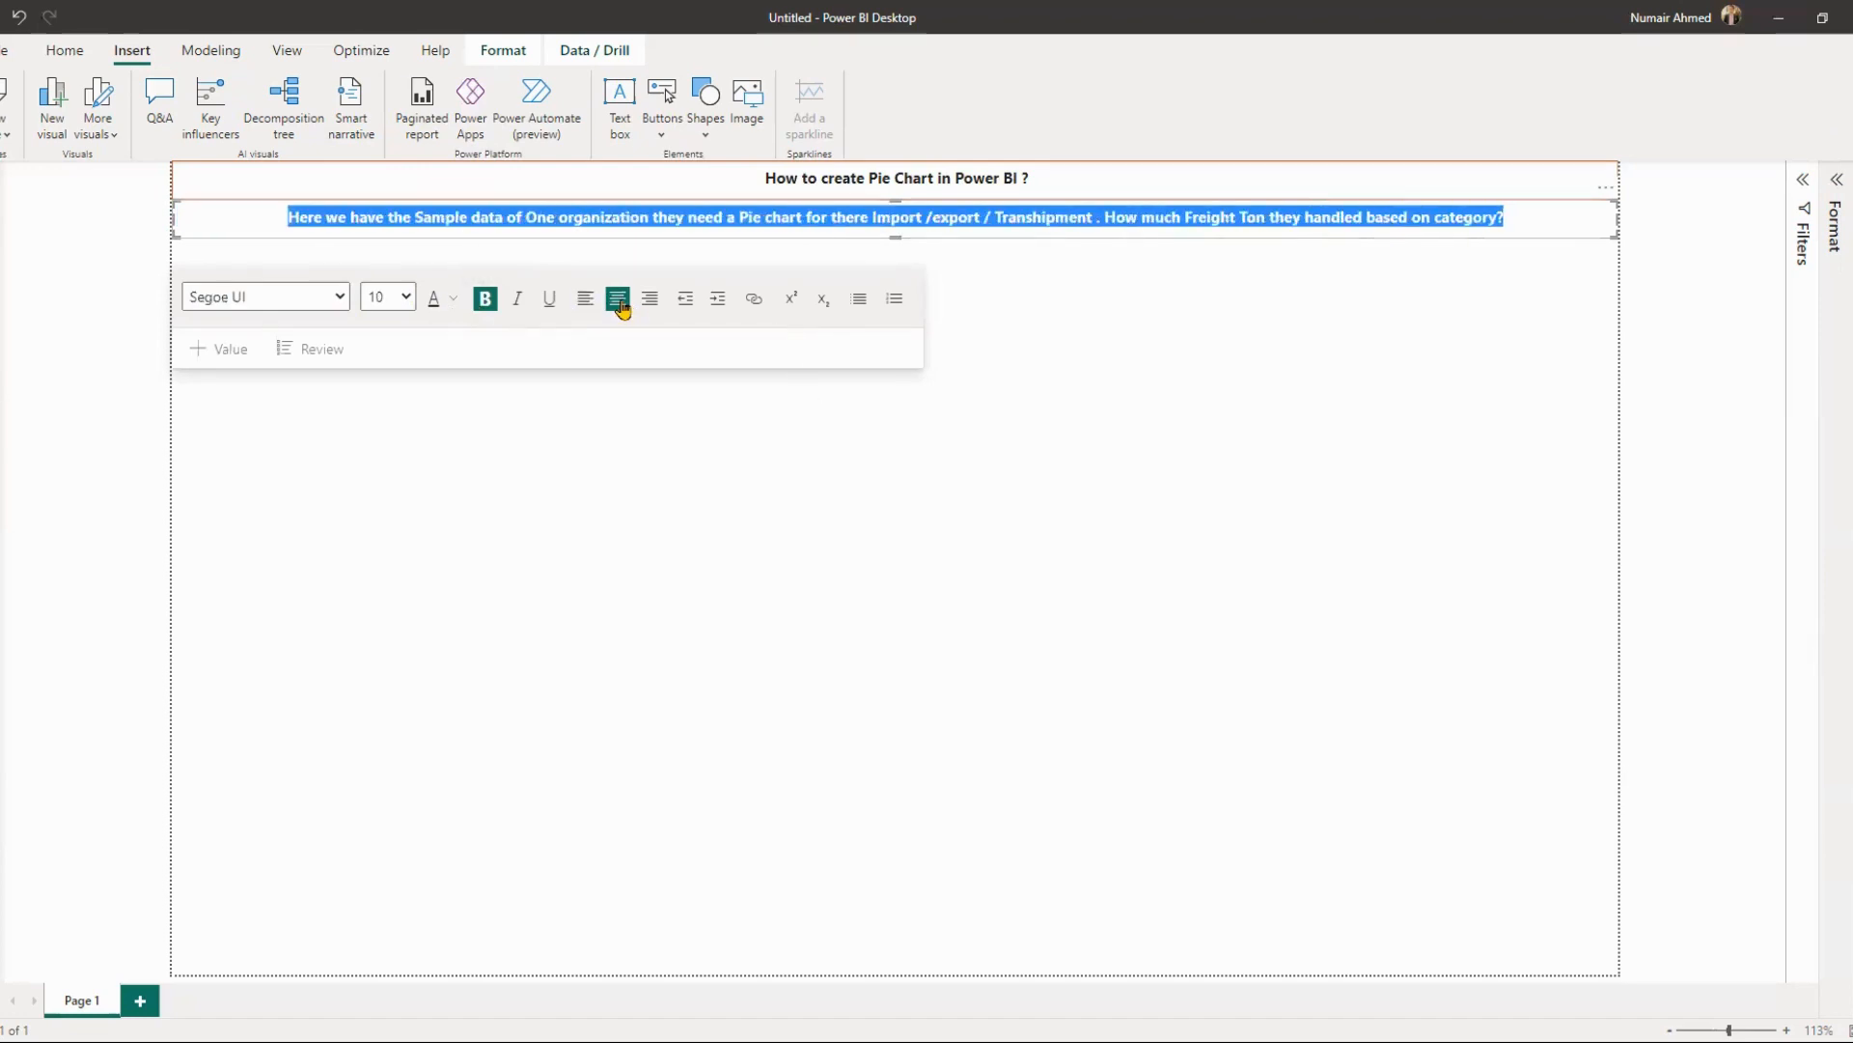
{"action": "left_click", "coordinate": [1583, 244]}
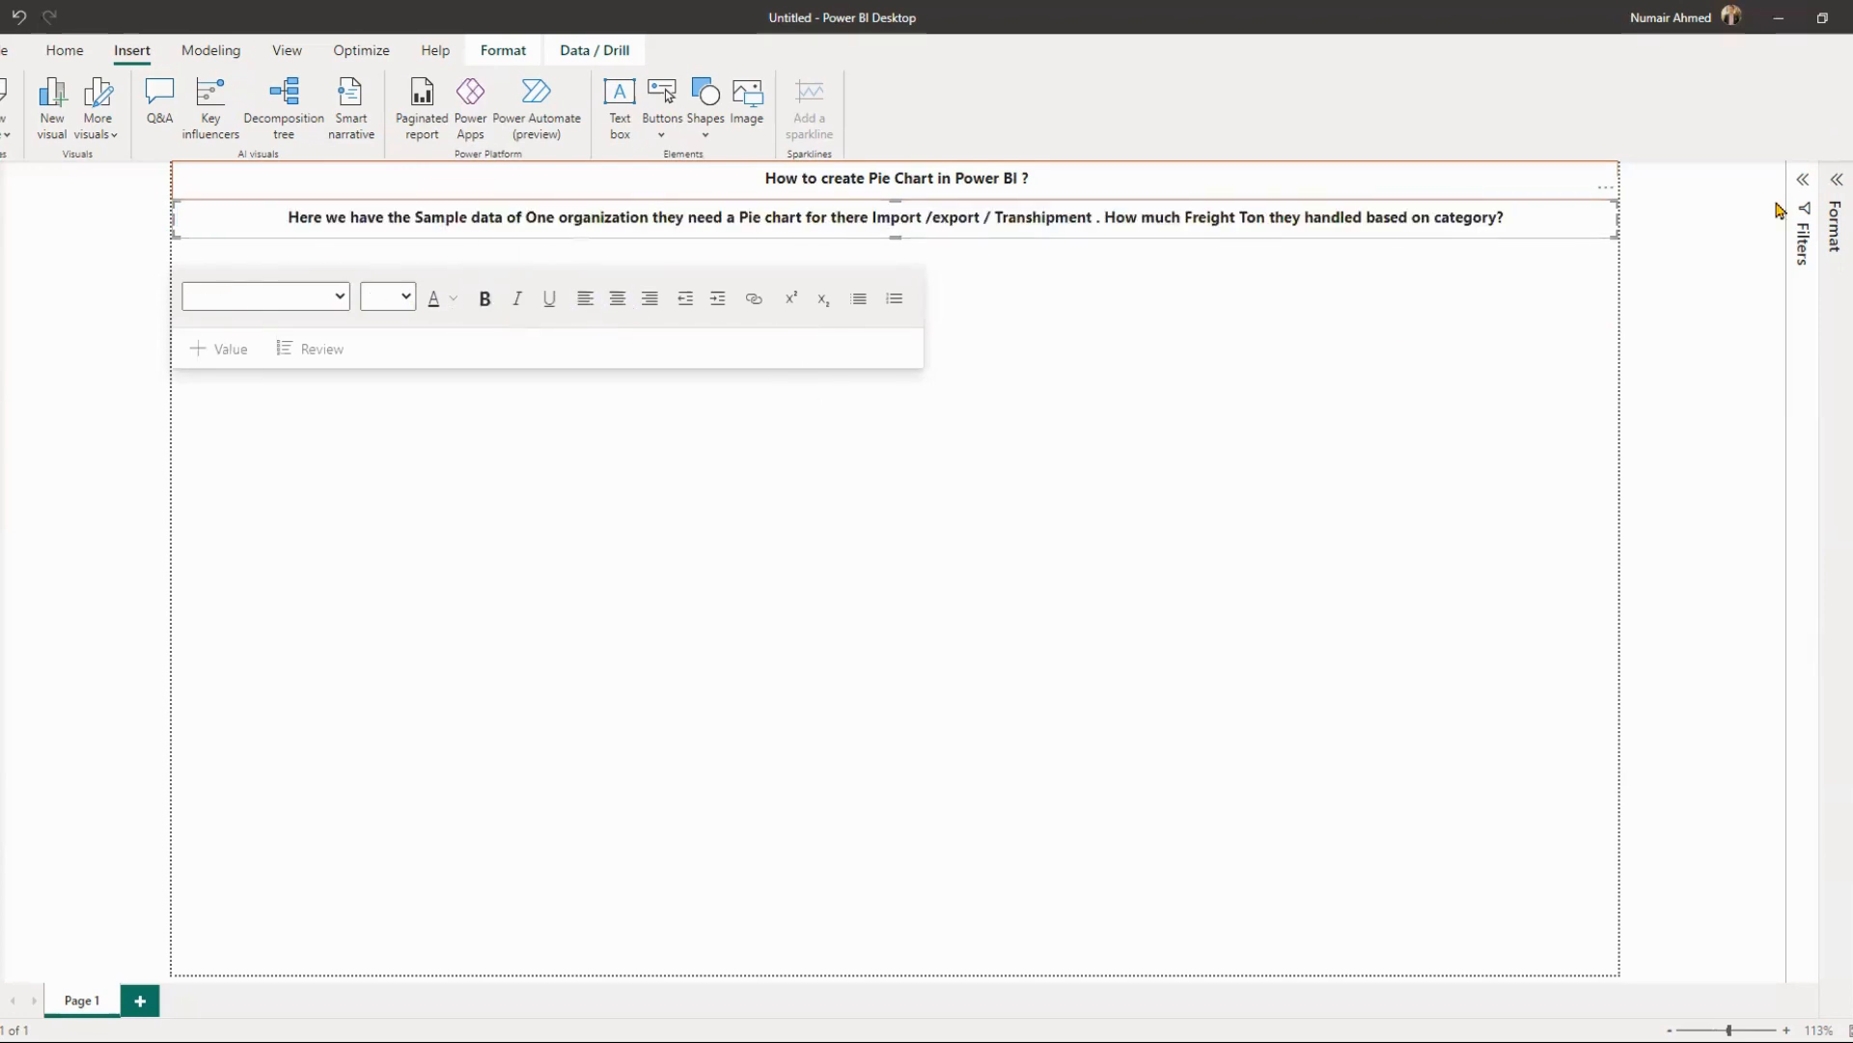
- Turn on a black visual border for the requirement text box, leaving its rounded corners at 0 px
{"action": "left_click", "coordinate": [1837, 184]}
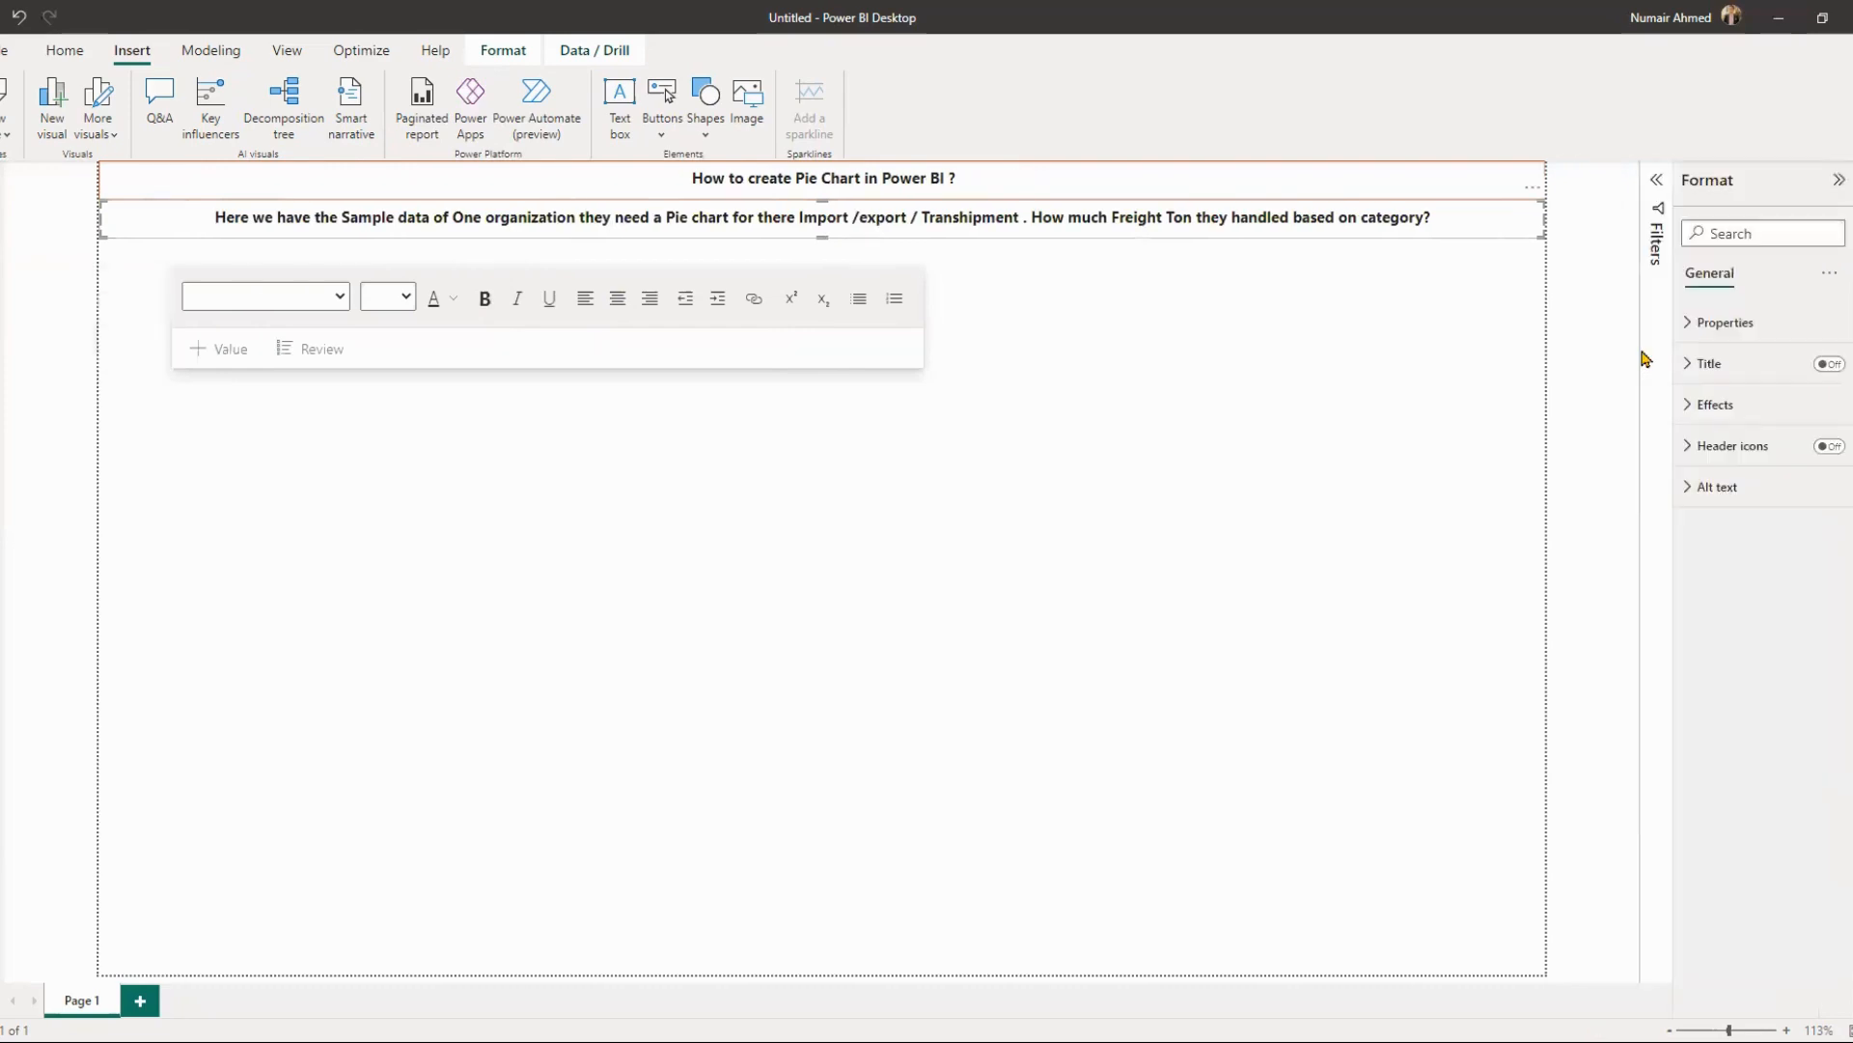
{"action": "left_click", "coordinate": [1731, 406]}
{"action": "left_click", "coordinate": [1718, 624]}
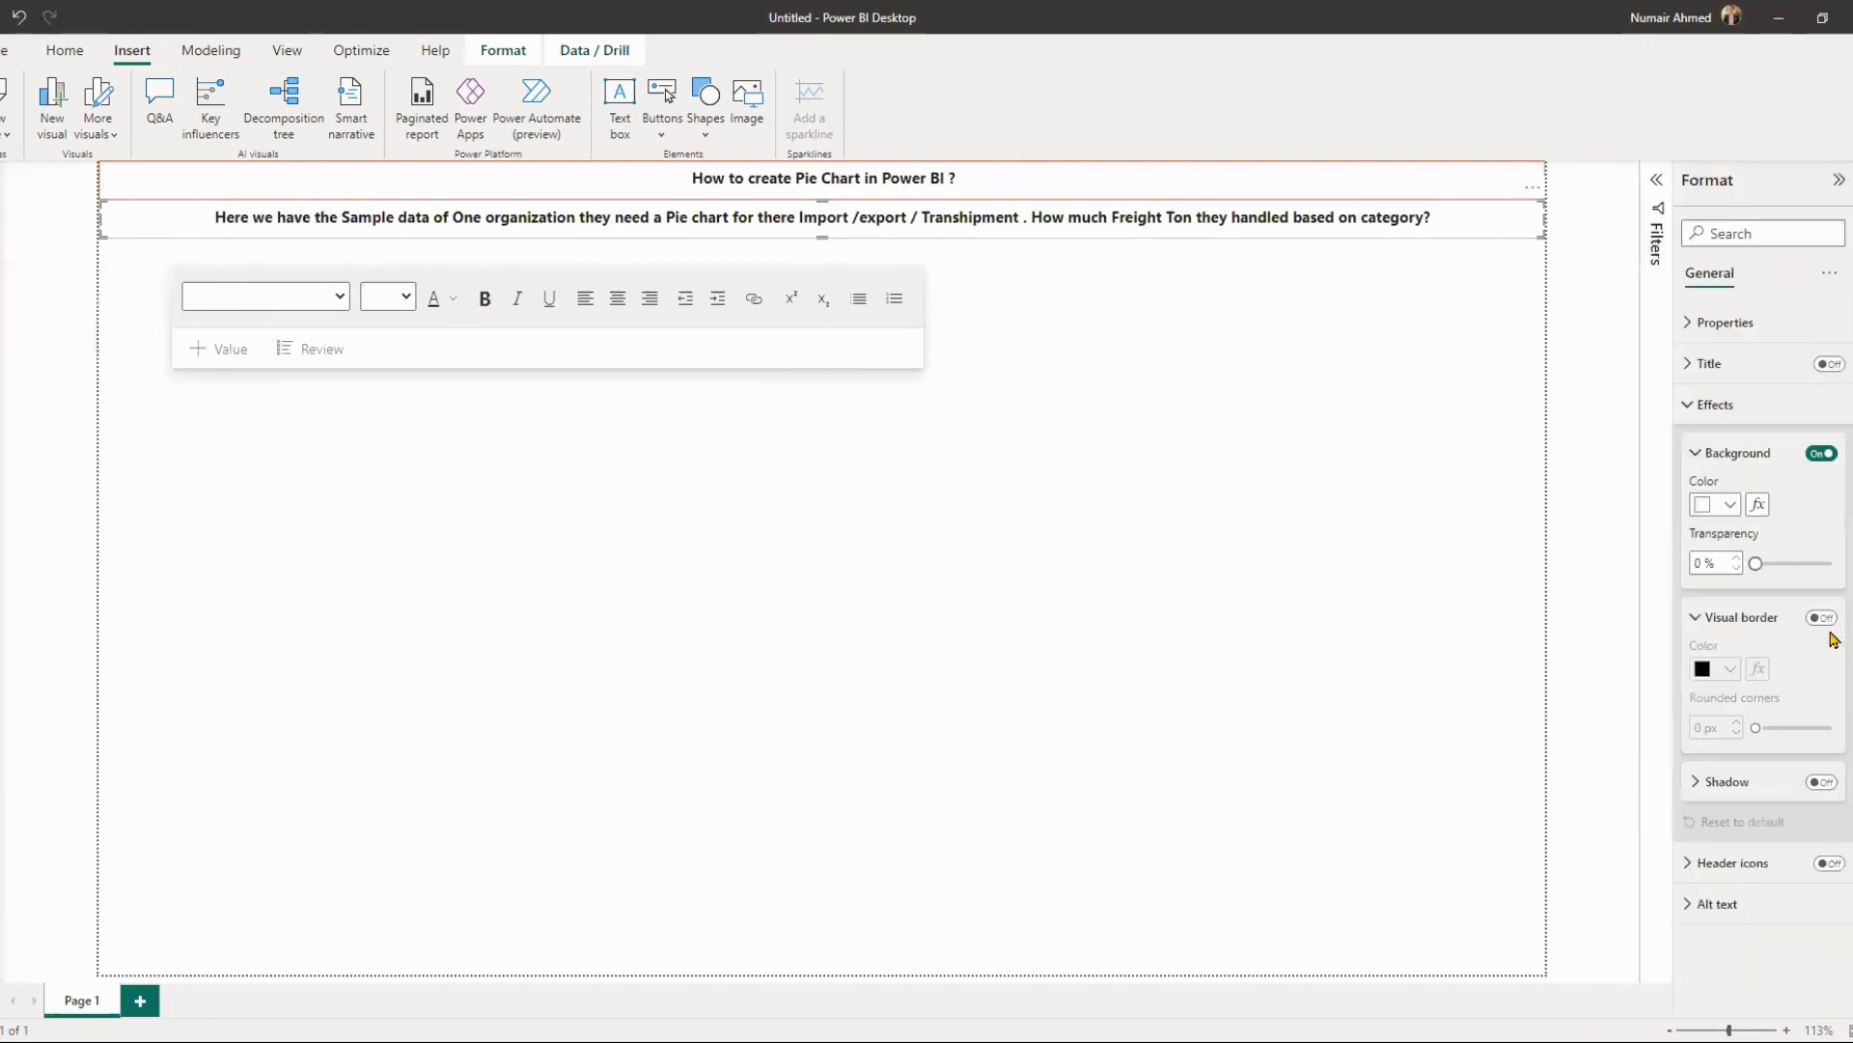
{"action": "left_click", "coordinate": [1823, 618]}
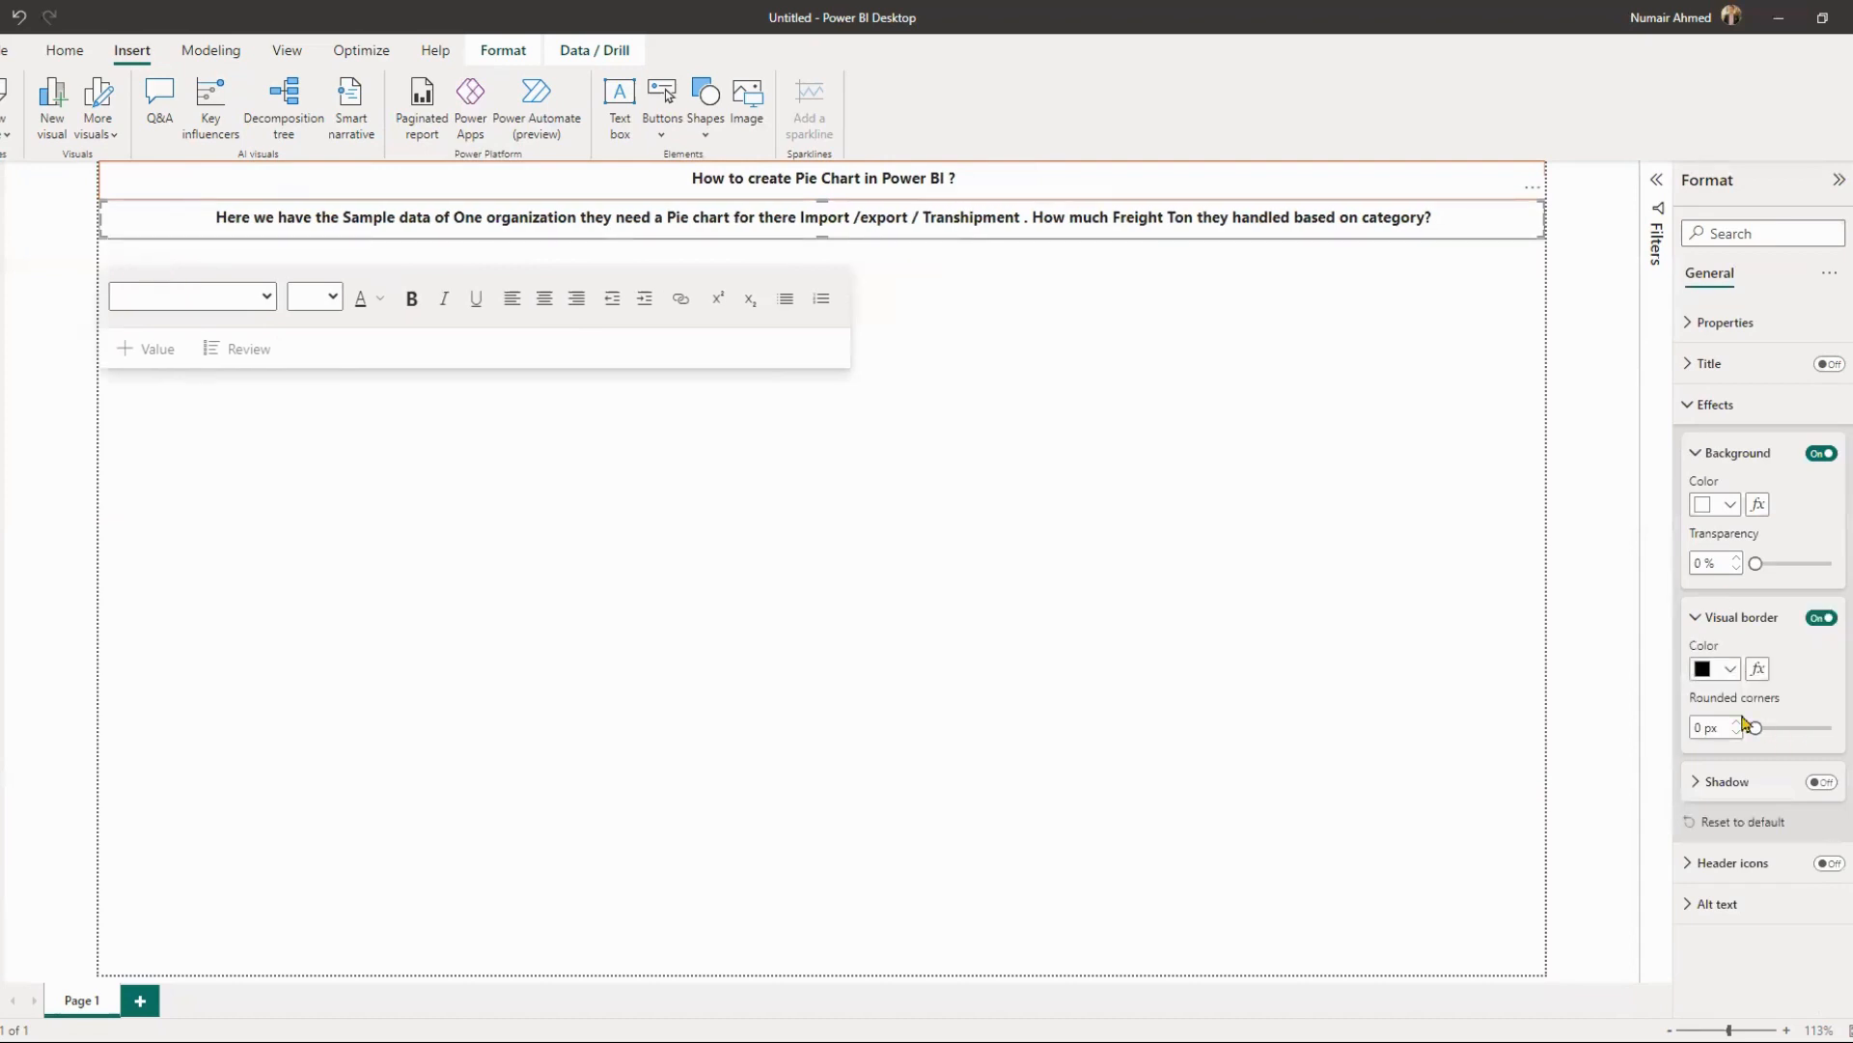
{"action": "mouse_move", "coordinate": [1755, 728]}
{"action": "left_mouse_down"}
{"action": "mouse_move", "coordinate": [1810, 730]}
{"action": "mouse_move", "coordinate": [1753, 730]}
{"action": "left_mouse_up"}
{"action": "left_click", "coordinate": [1727, 784]}
- Fill the requirement text box's background with a gold theme color and deselect the box
{"action": "left_click", "coordinate": [1719, 506]}
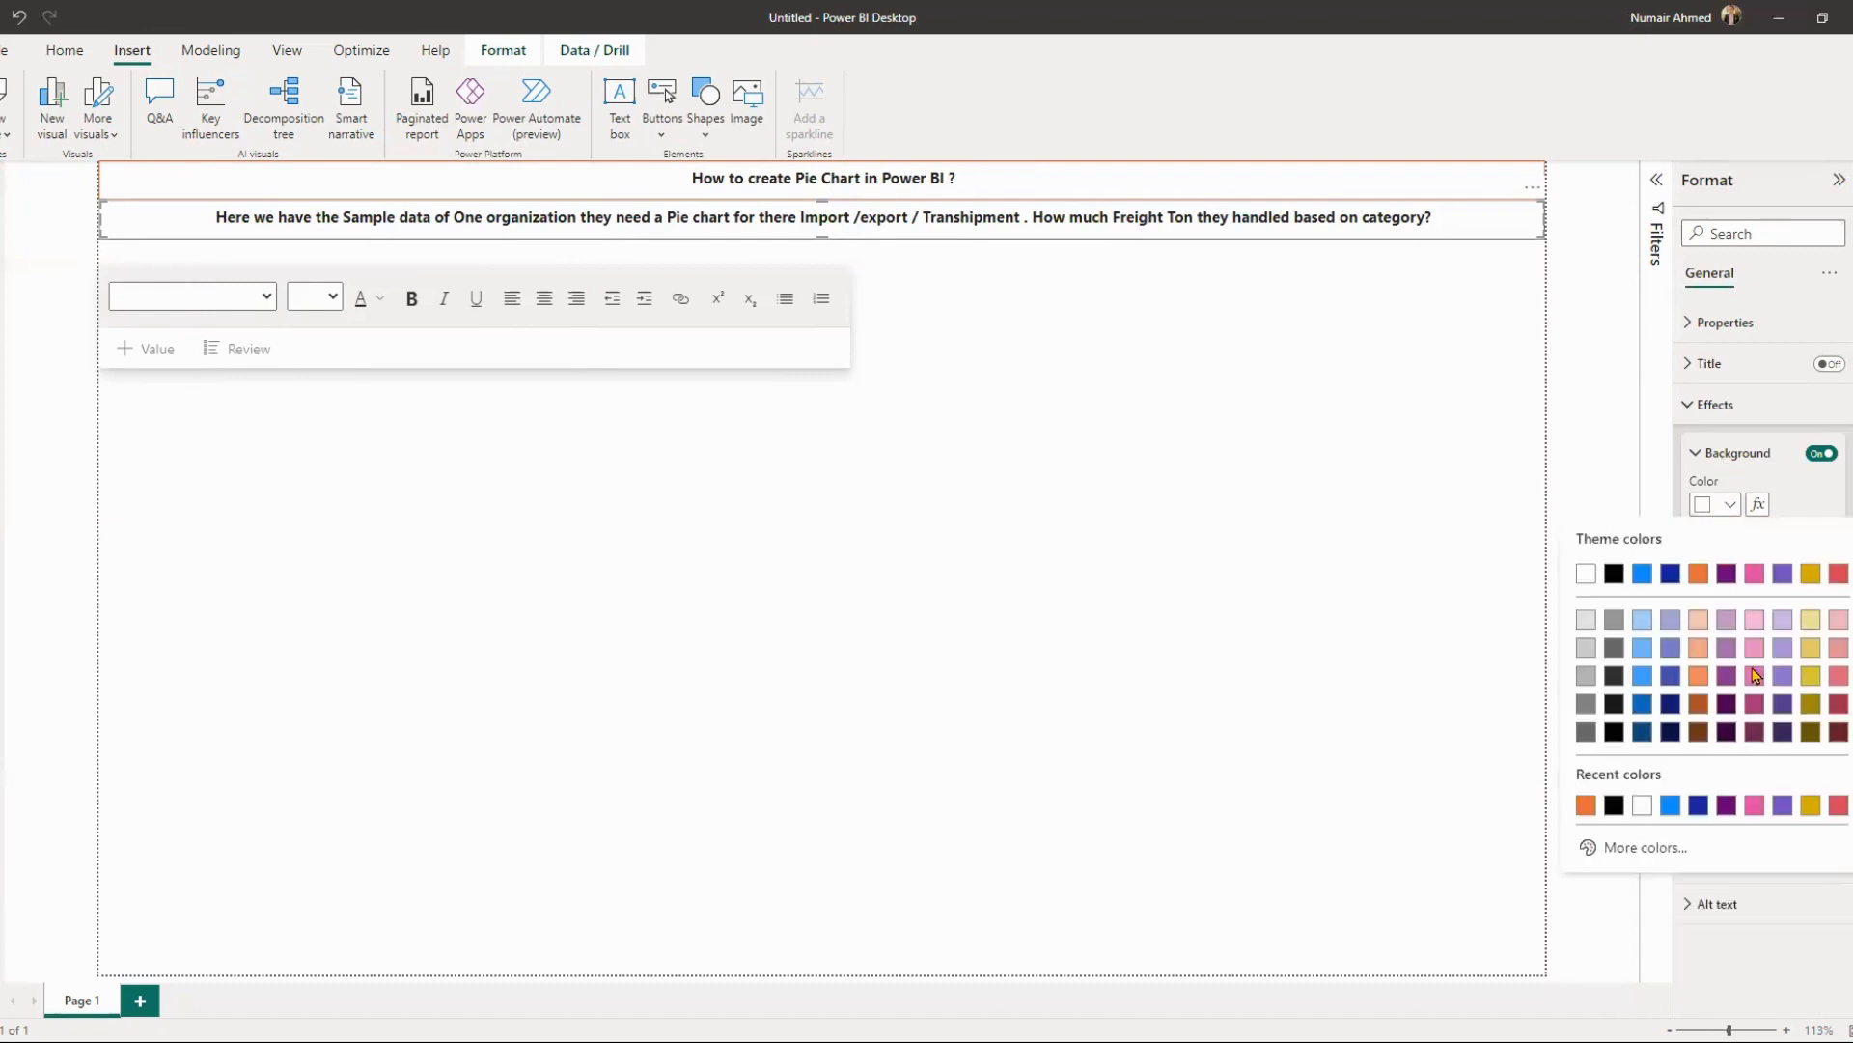
{"action": "left_click", "coordinate": [1699, 575]}
{"action": "left_click", "coordinate": [1730, 504]}
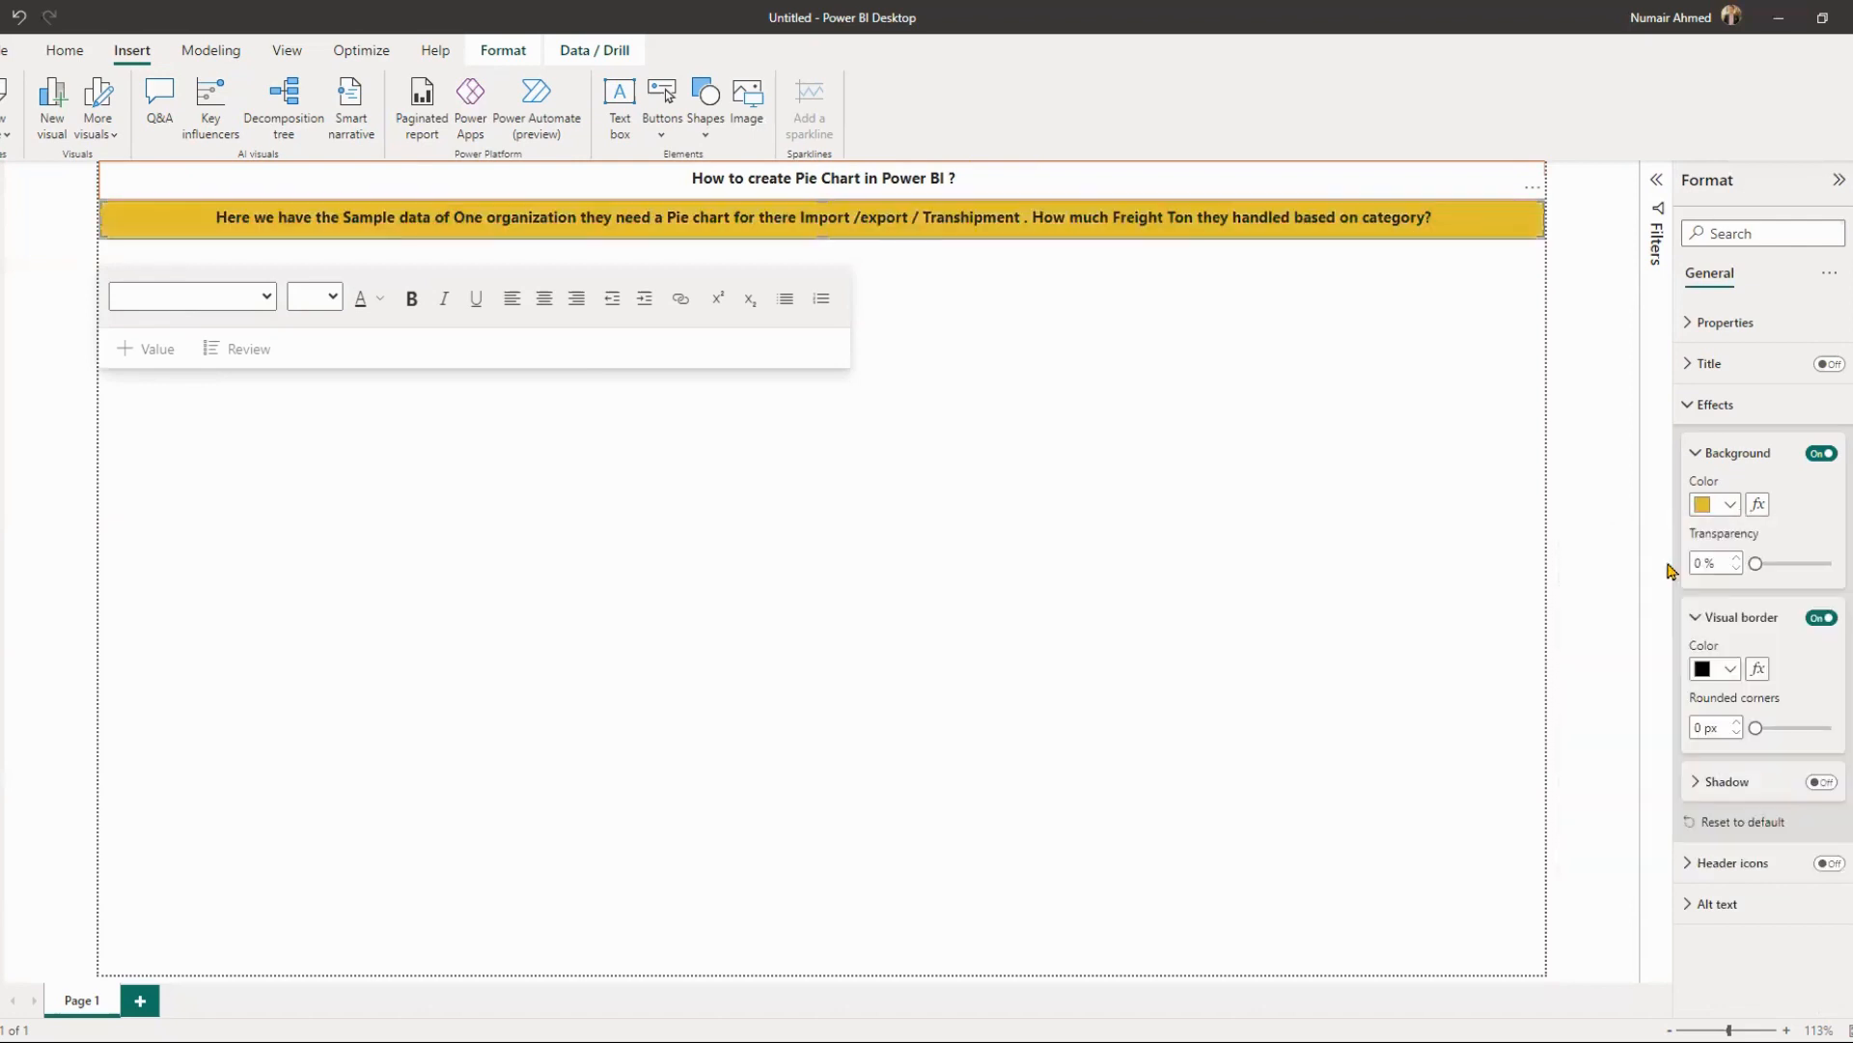
{"action": "left_click", "coordinate": [1811, 675]}
{"action": "left_click", "coordinate": [1328, 316]}
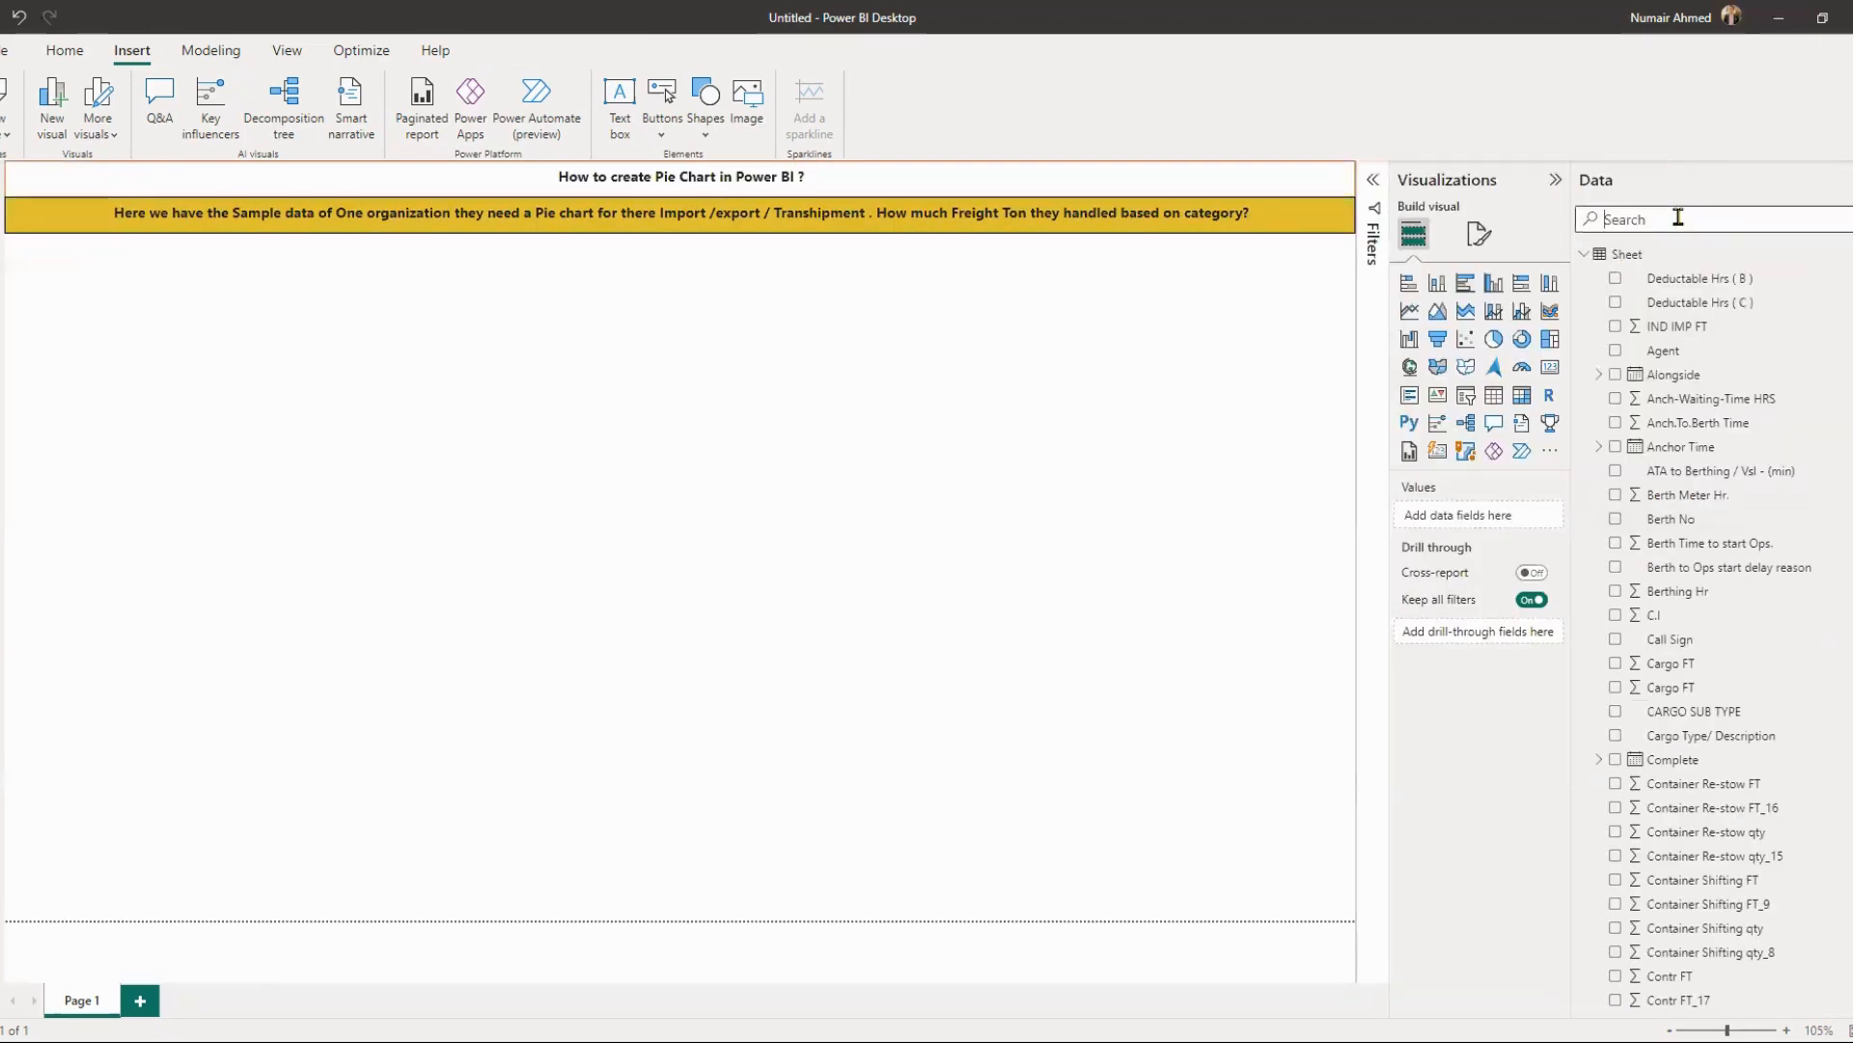
- Look through the Sheet table's field list for the import, export, transhipment and category fields
{"action": "scroll", "coordinate": [1820, 536], "scroll_direction": "down", "scroll_amount": 5}
{"action": "scroll", "coordinate": [1839, 550], "scroll_direction": "down", "scroll_amount": 10}
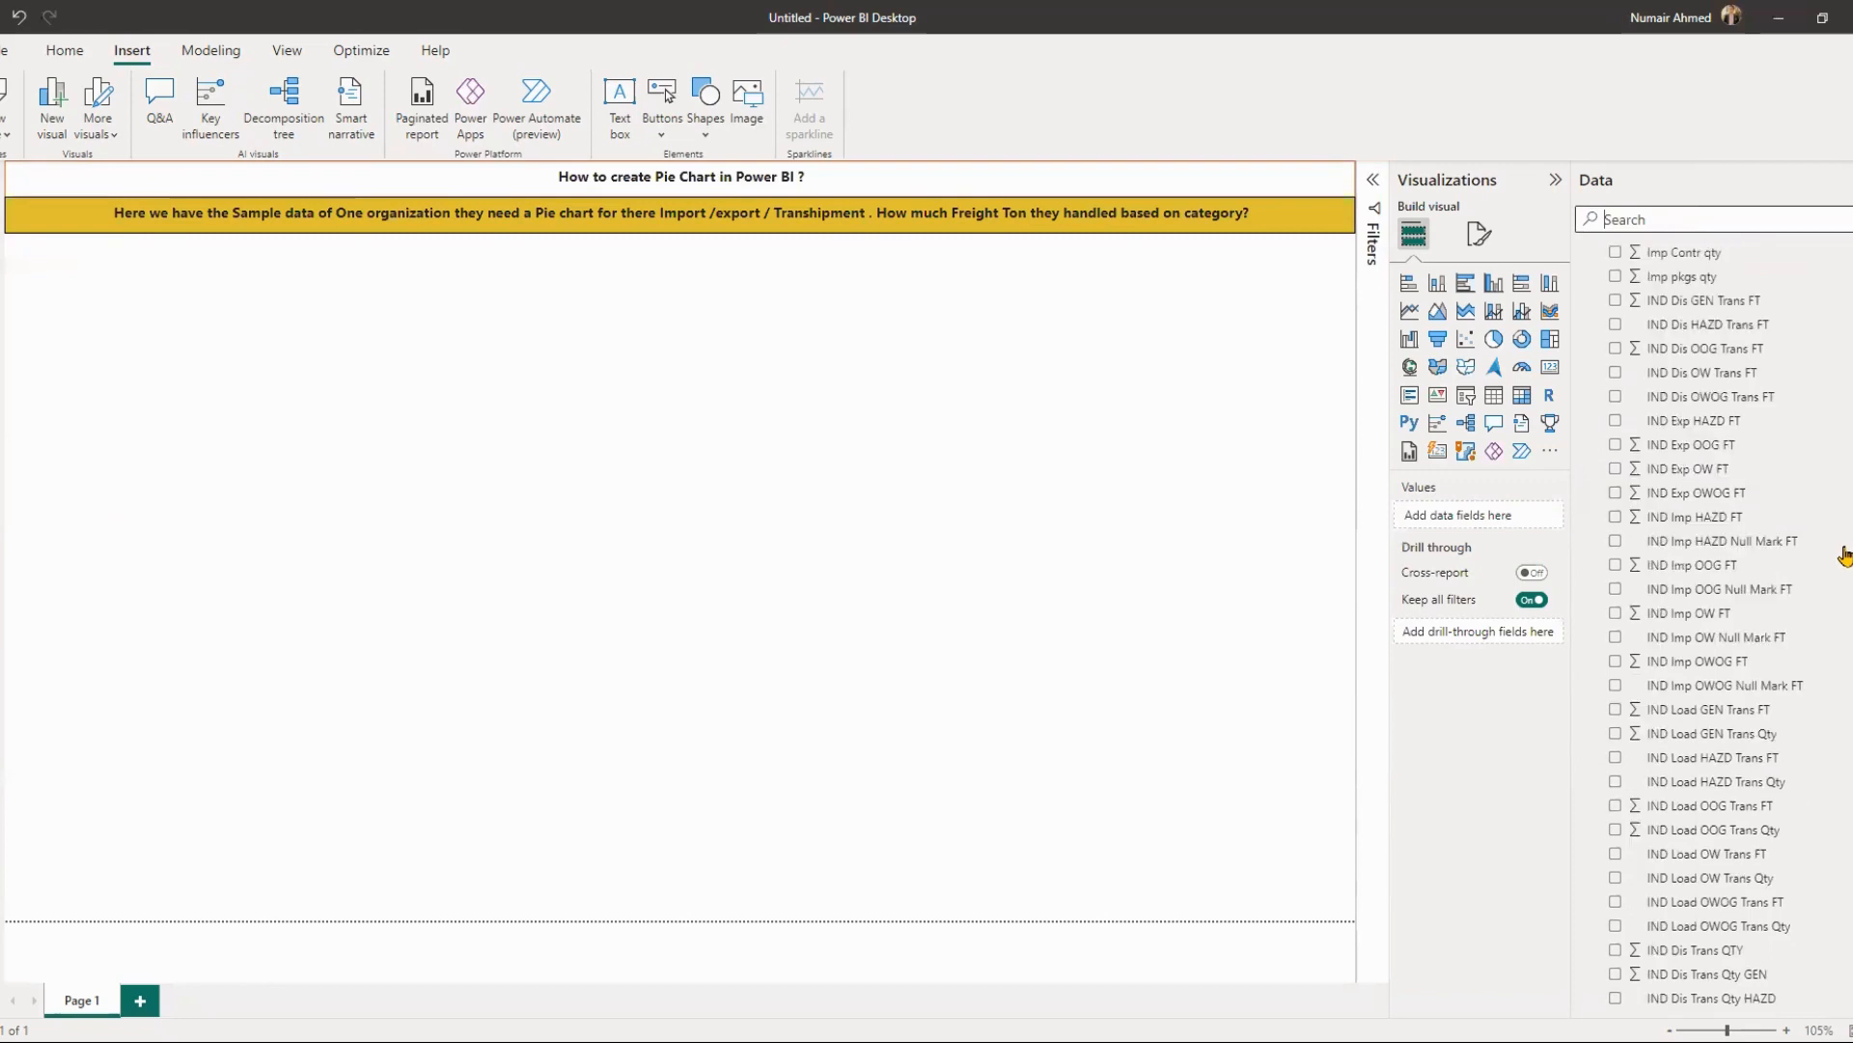
{"action": "scroll", "coordinate": [1714, 628], "scroll_direction": "down", "scroll_amount": 5}
{"action": "scroll", "coordinate": [1713, 627], "scroll_direction": "down", "scroll_amount": 15}
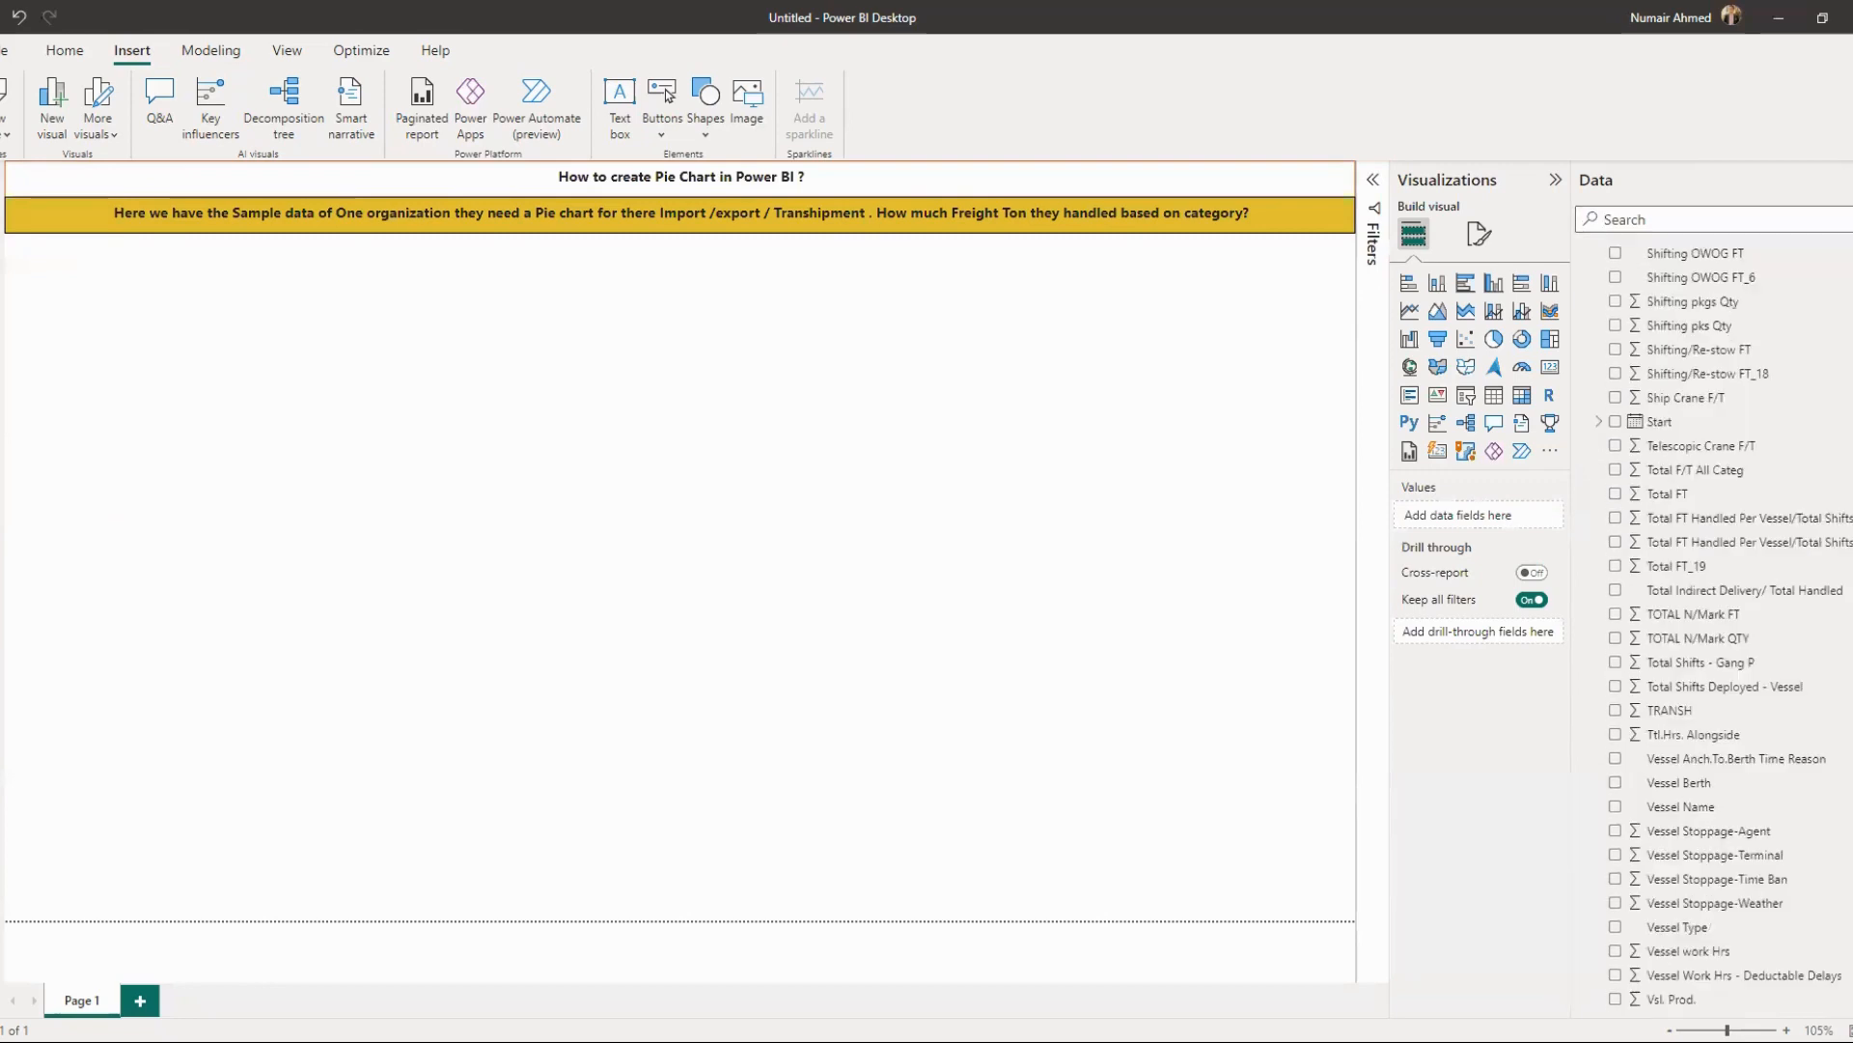
{"action": "scroll", "coordinate": [1696, 943], "scroll_direction": "down", "scroll_amount": 3}
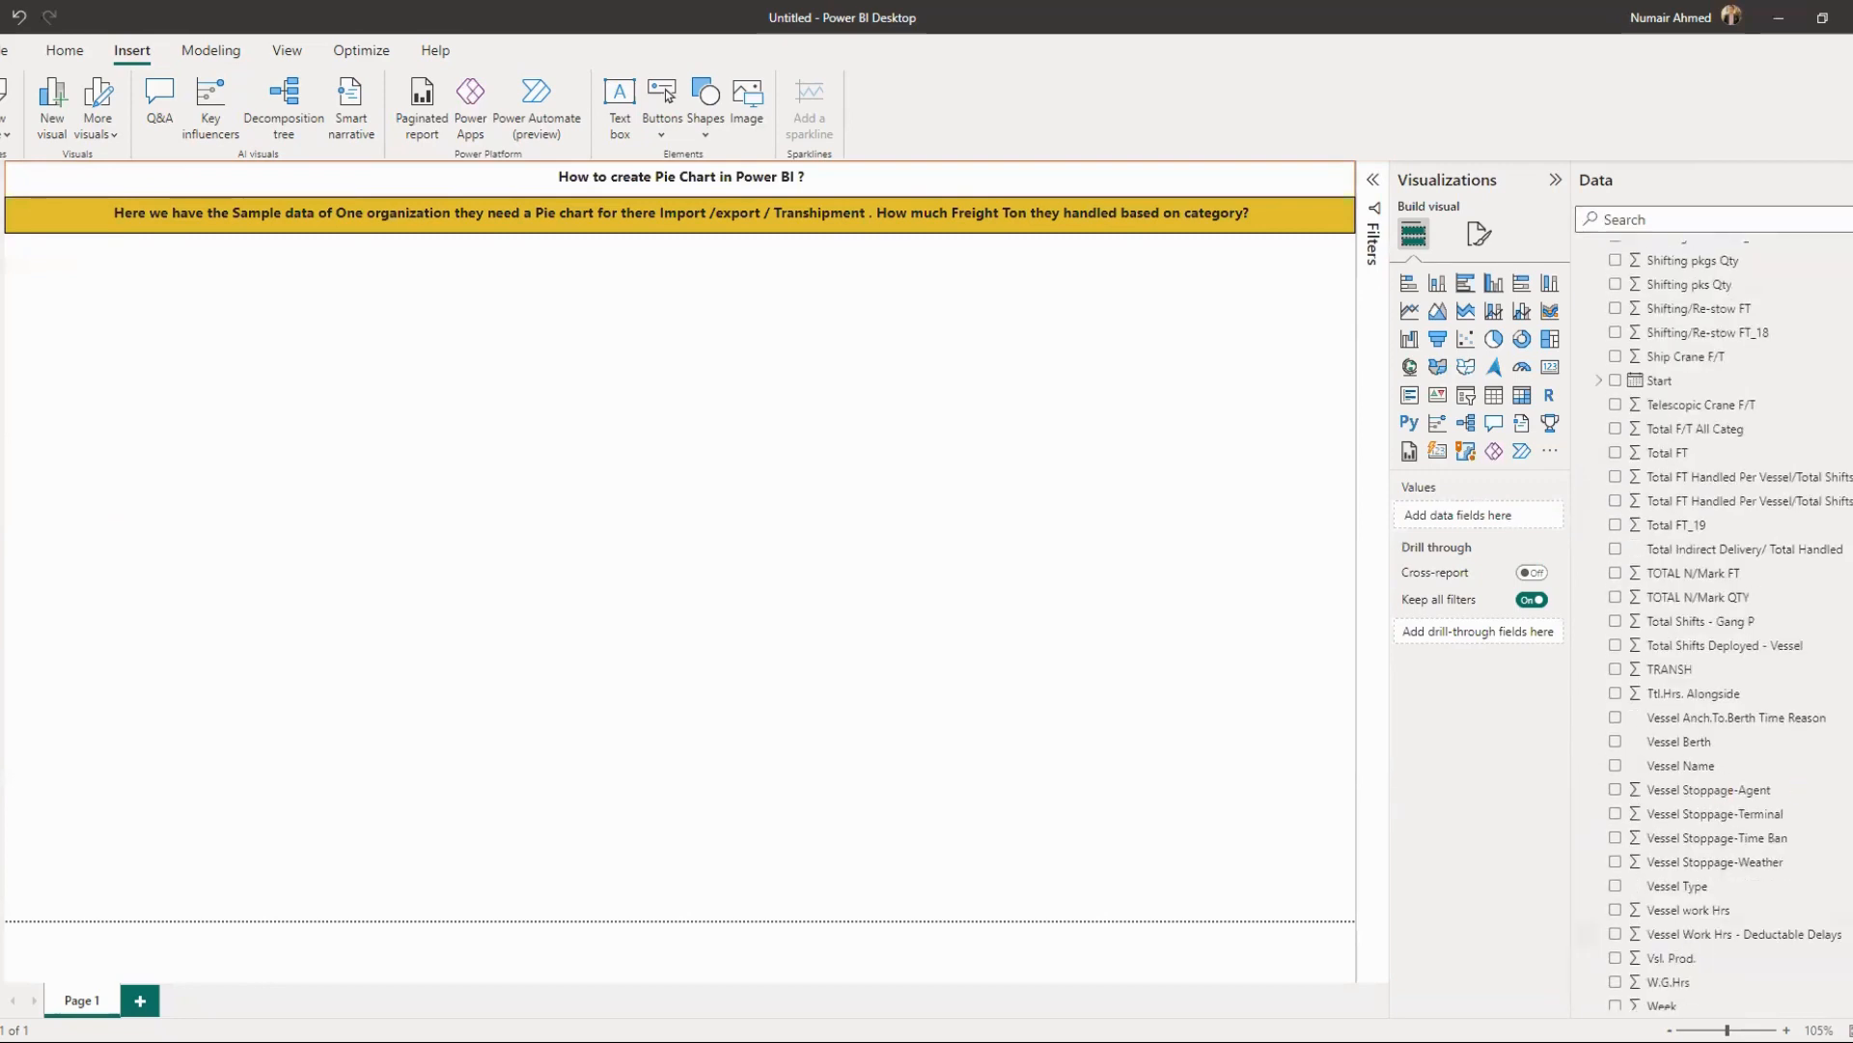
{"action": "scroll", "coordinate": [1713, 627], "scroll_direction": "up", "scroll_amount": 2}
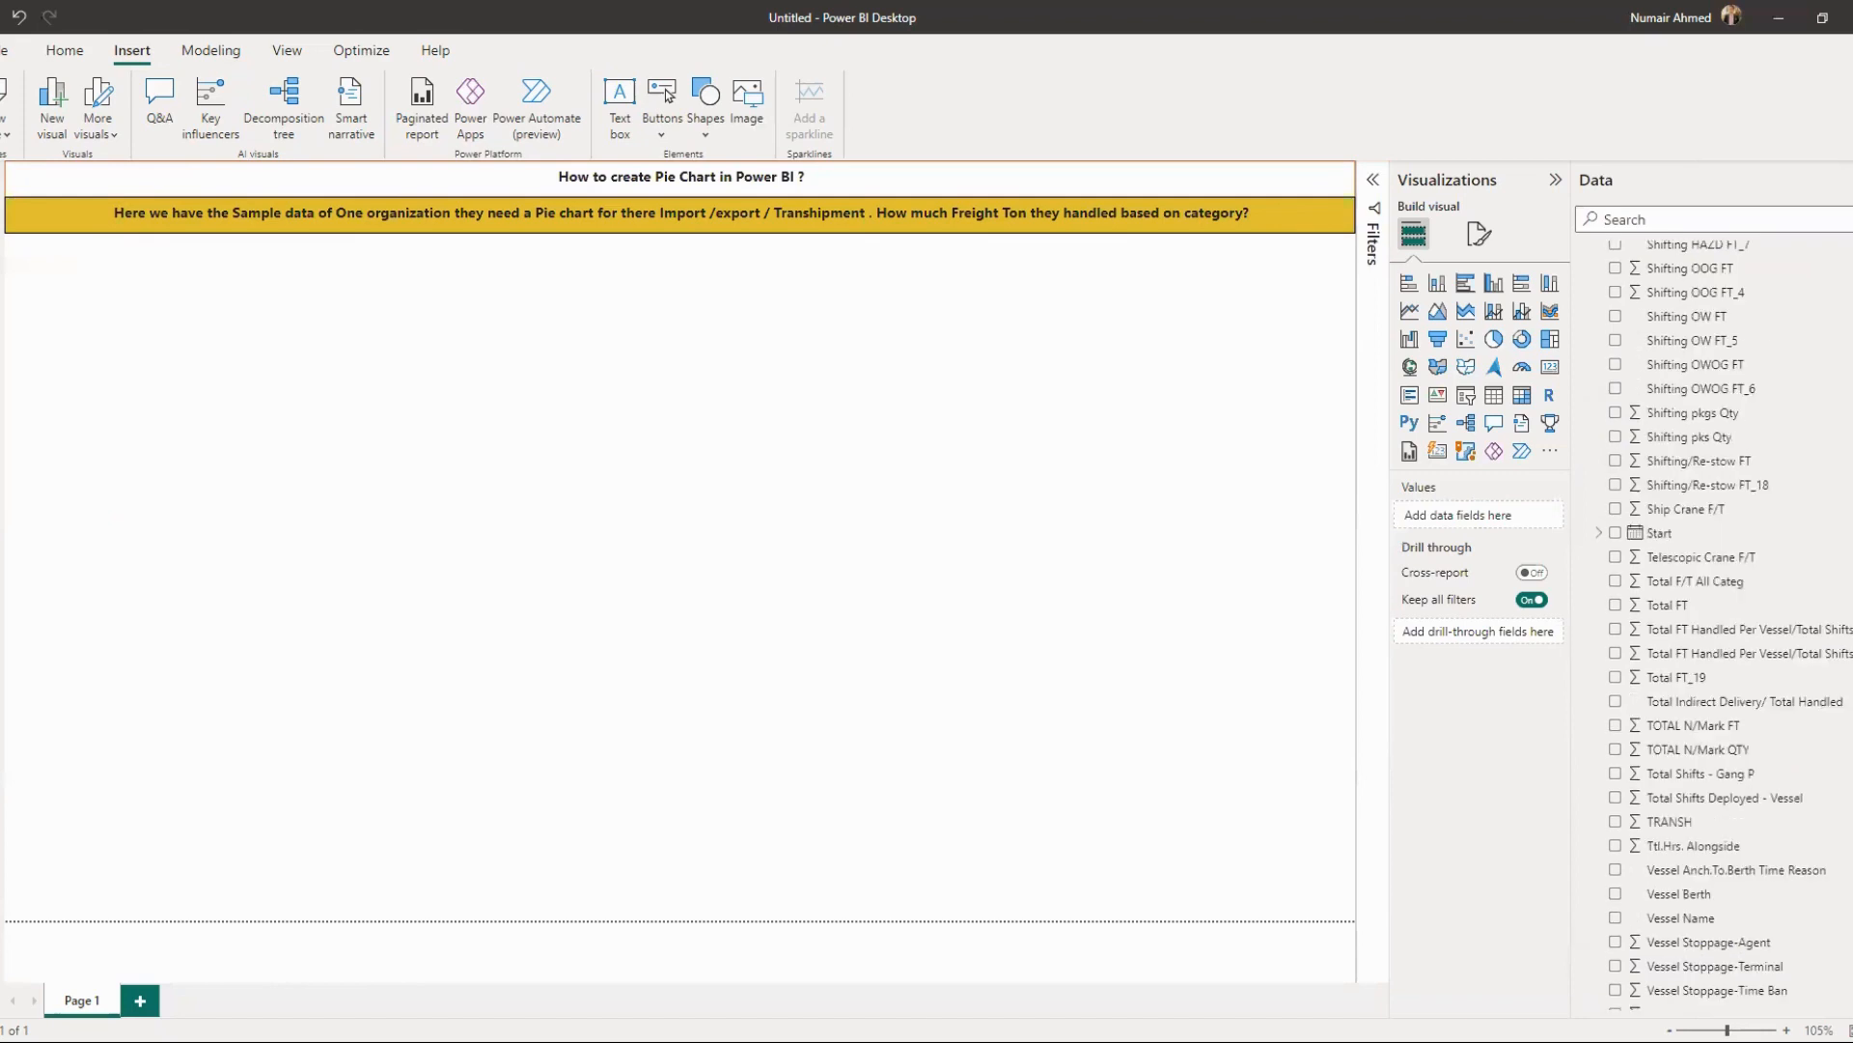
{"action": "scroll", "coordinate": [1714, 627], "scroll_direction": "up", "scroll_amount": 10}
{"action": "scroll", "coordinate": [1713, 627], "scroll_direction": "up", "scroll_amount": 1}
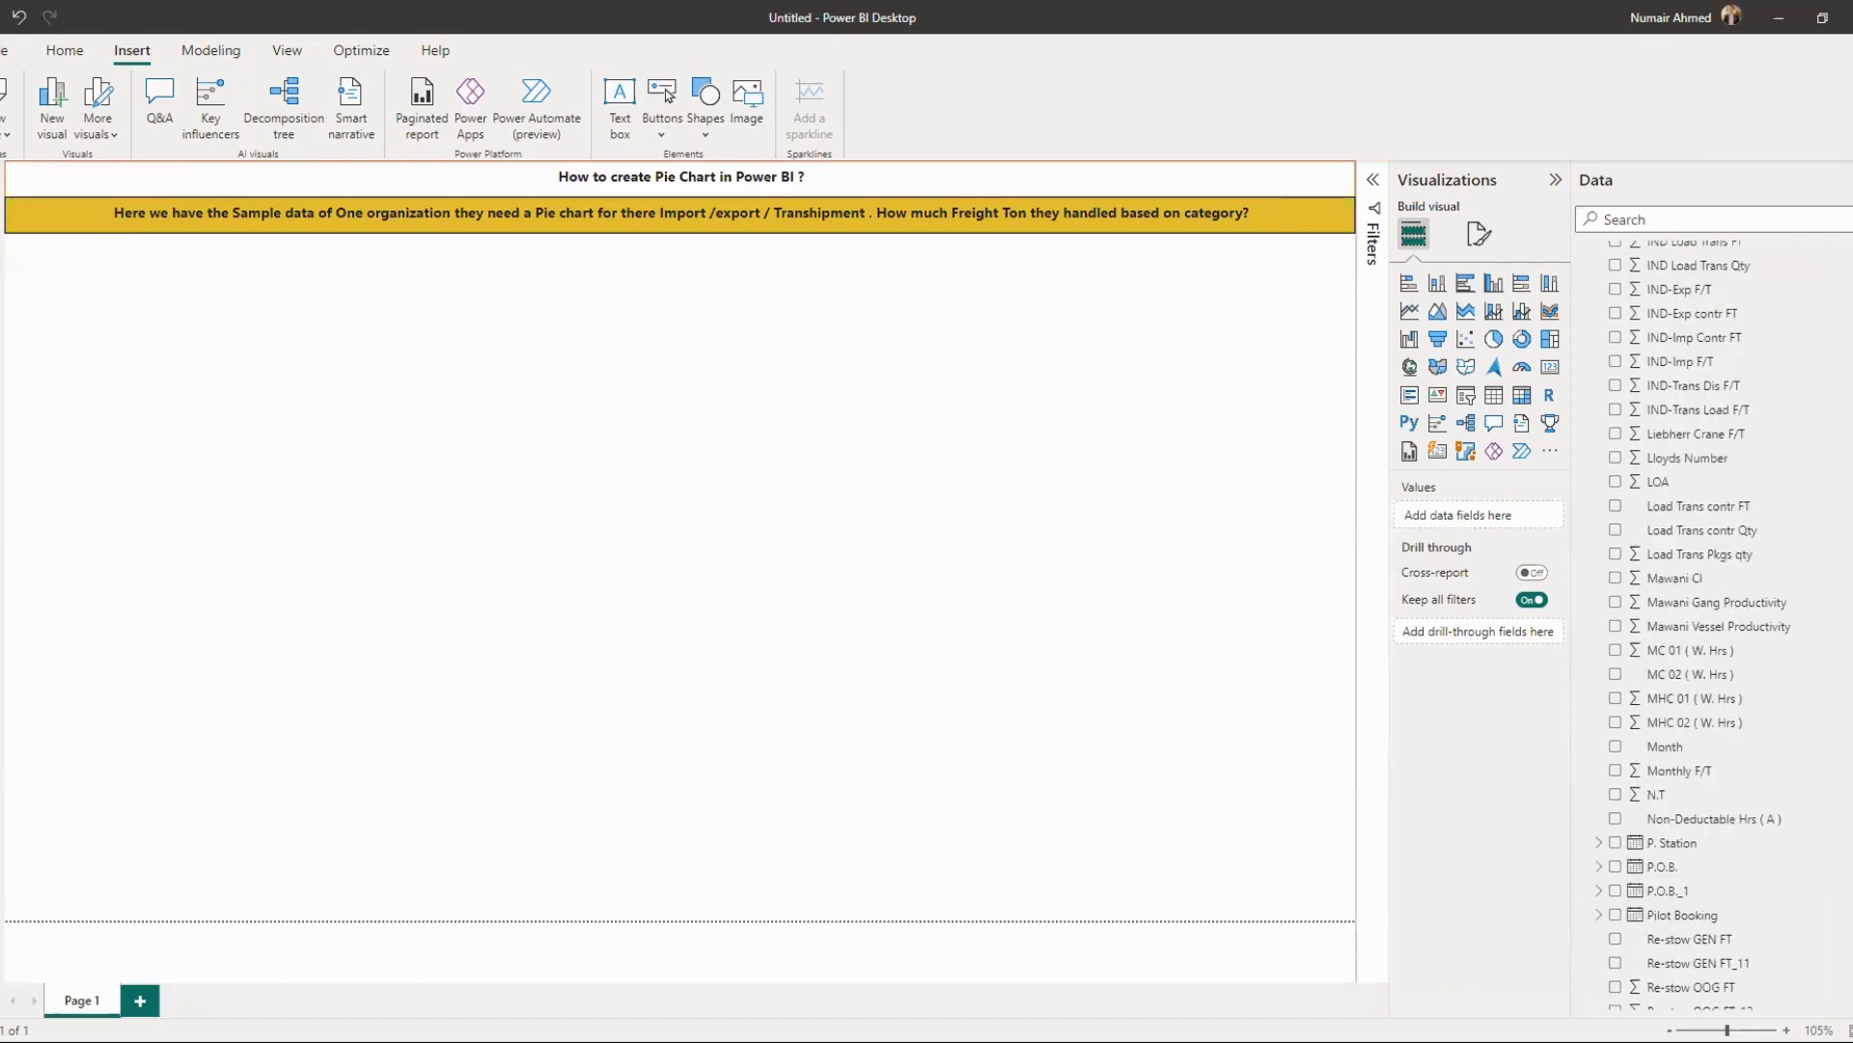
{"action": "scroll", "coordinate": [1714, 627], "scroll_direction": "up", "scroll_amount": 5}
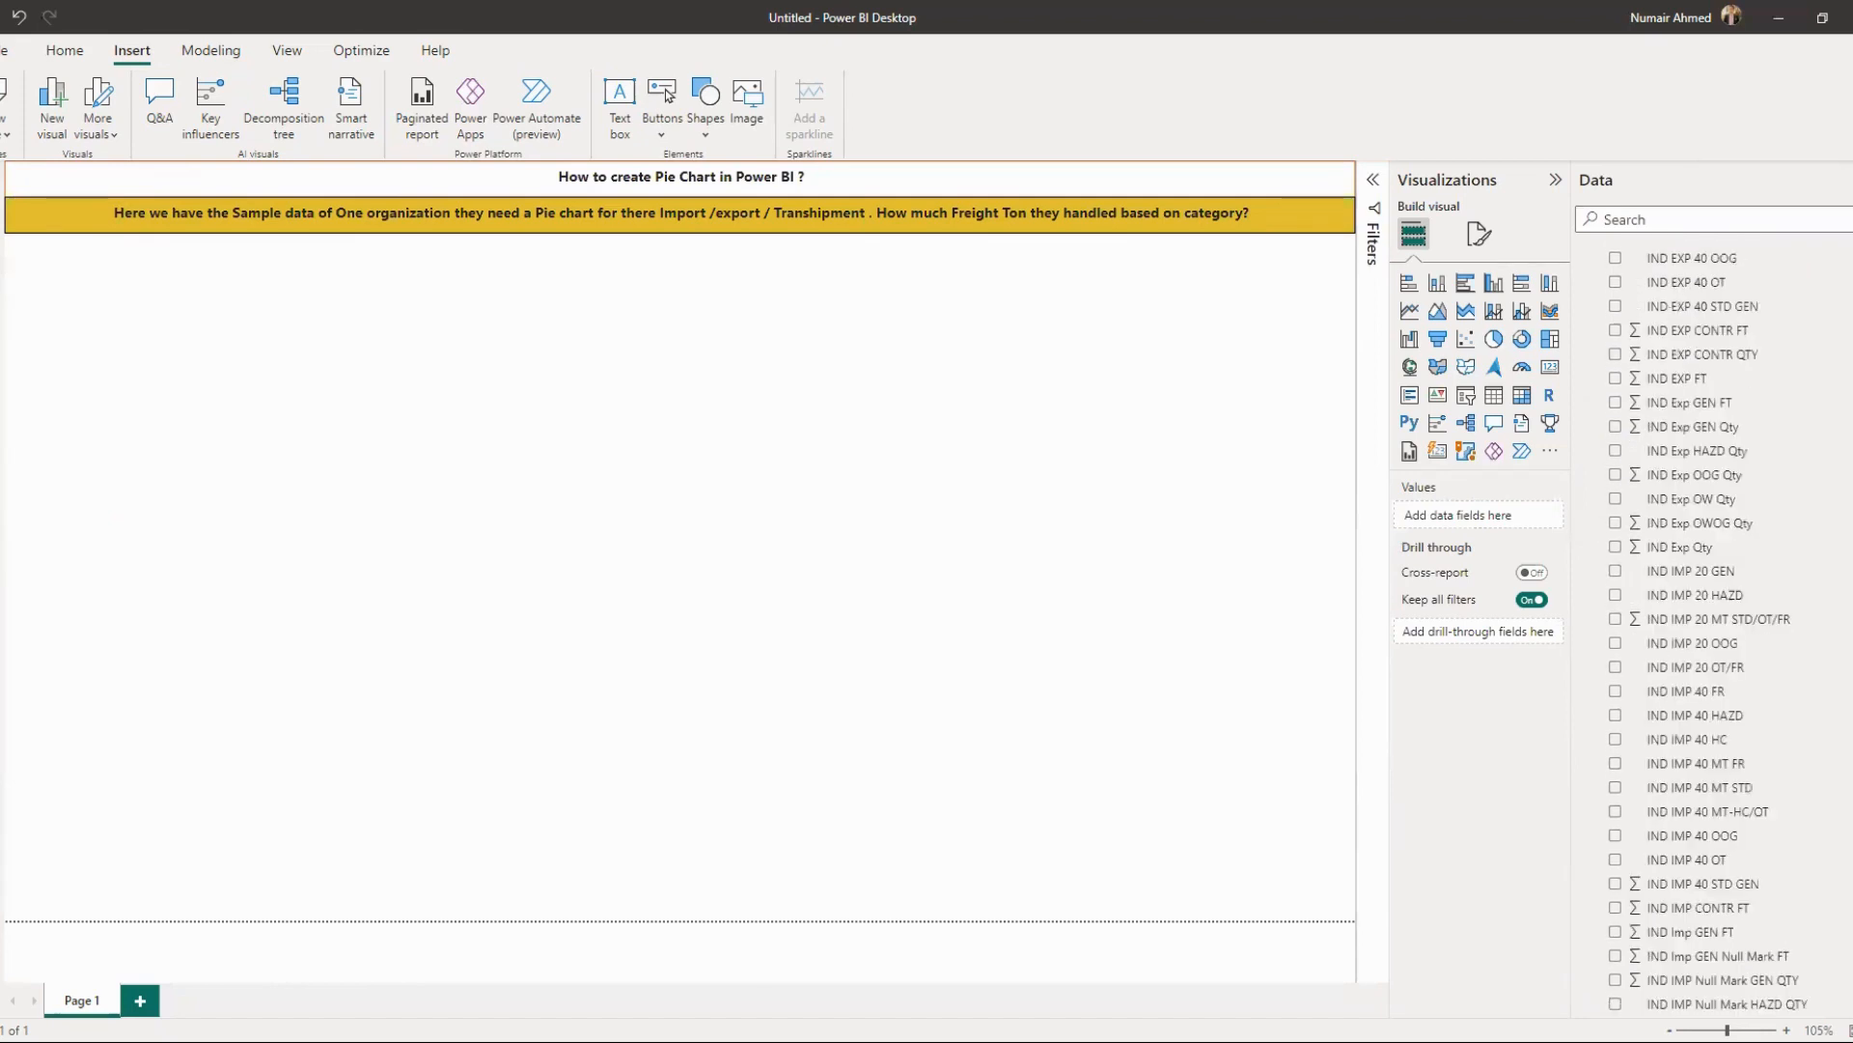
{"action": "scroll", "coordinate": [1713, 628], "scroll_direction": "up", "scroll_amount": 5}
{"action": "scroll", "coordinate": [1714, 627], "scroll_direction": "up", "scroll_amount": 5}
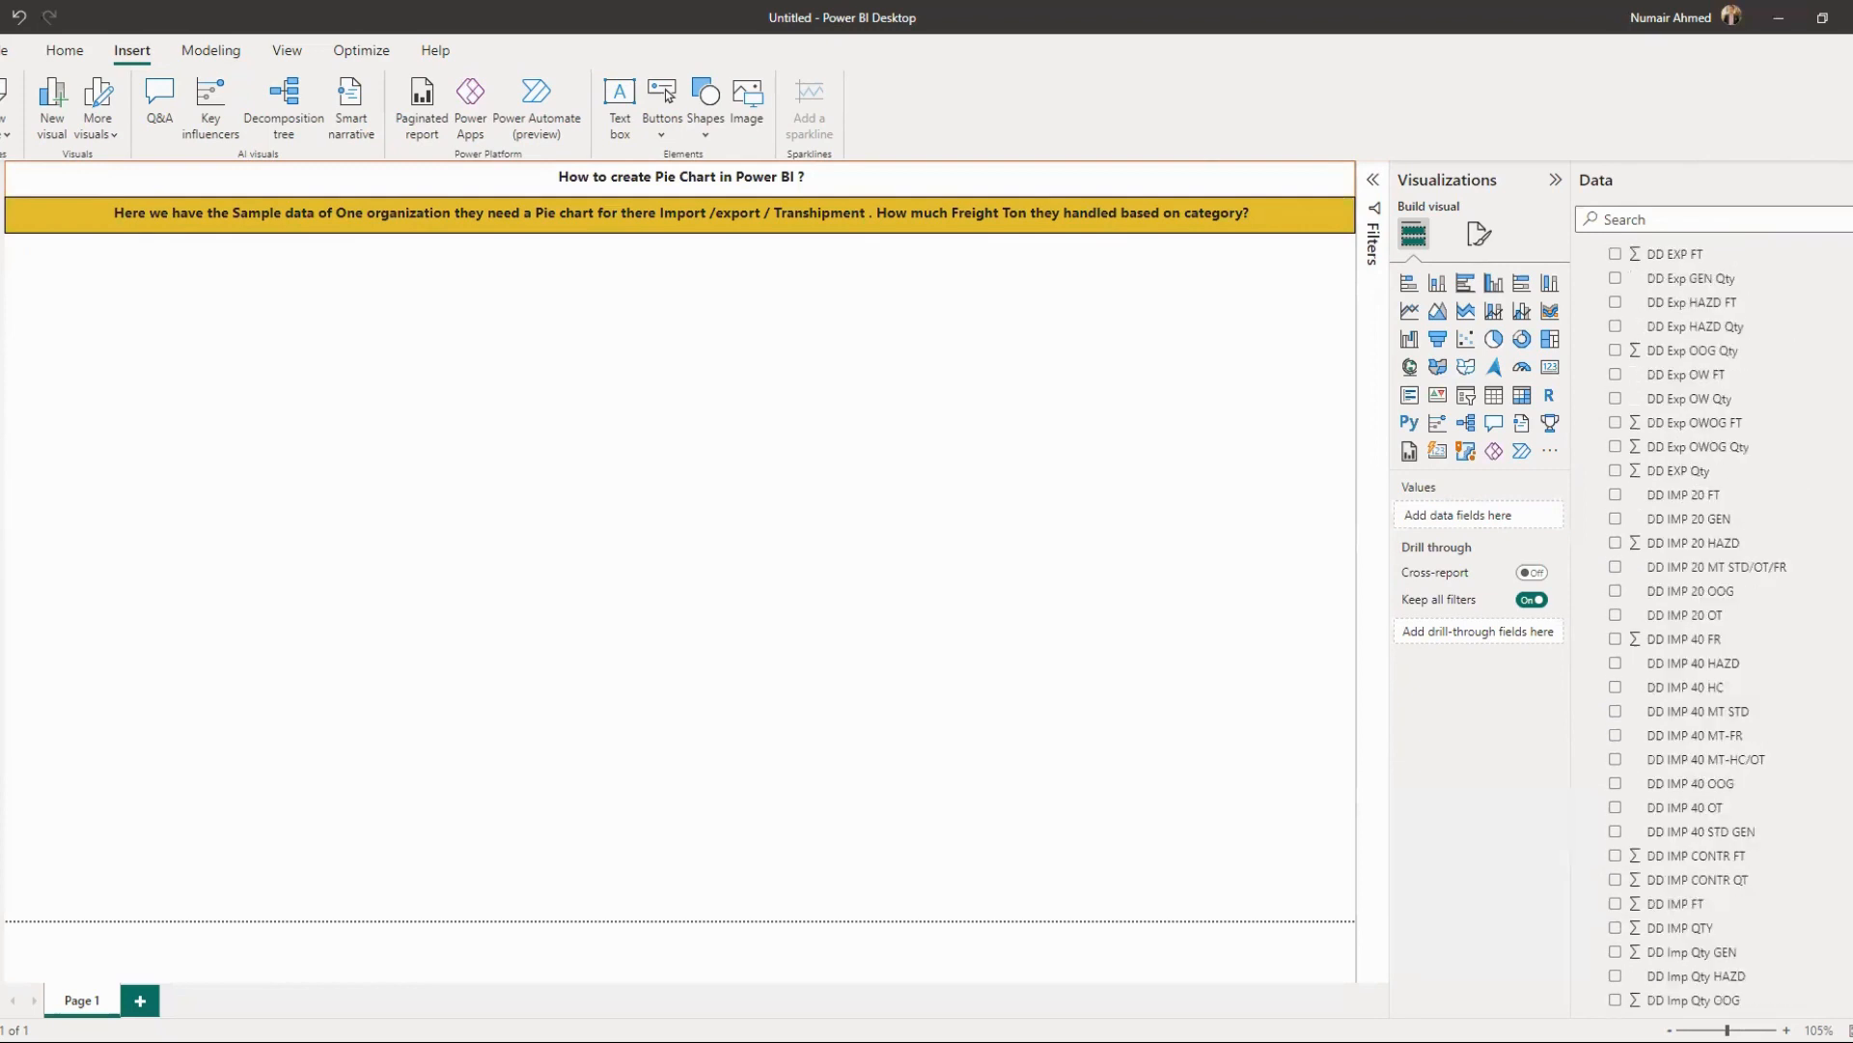
{"action": "scroll", "coordinate": [1713, 627], "scroll_direction": "up", "scroll_amount": 5}
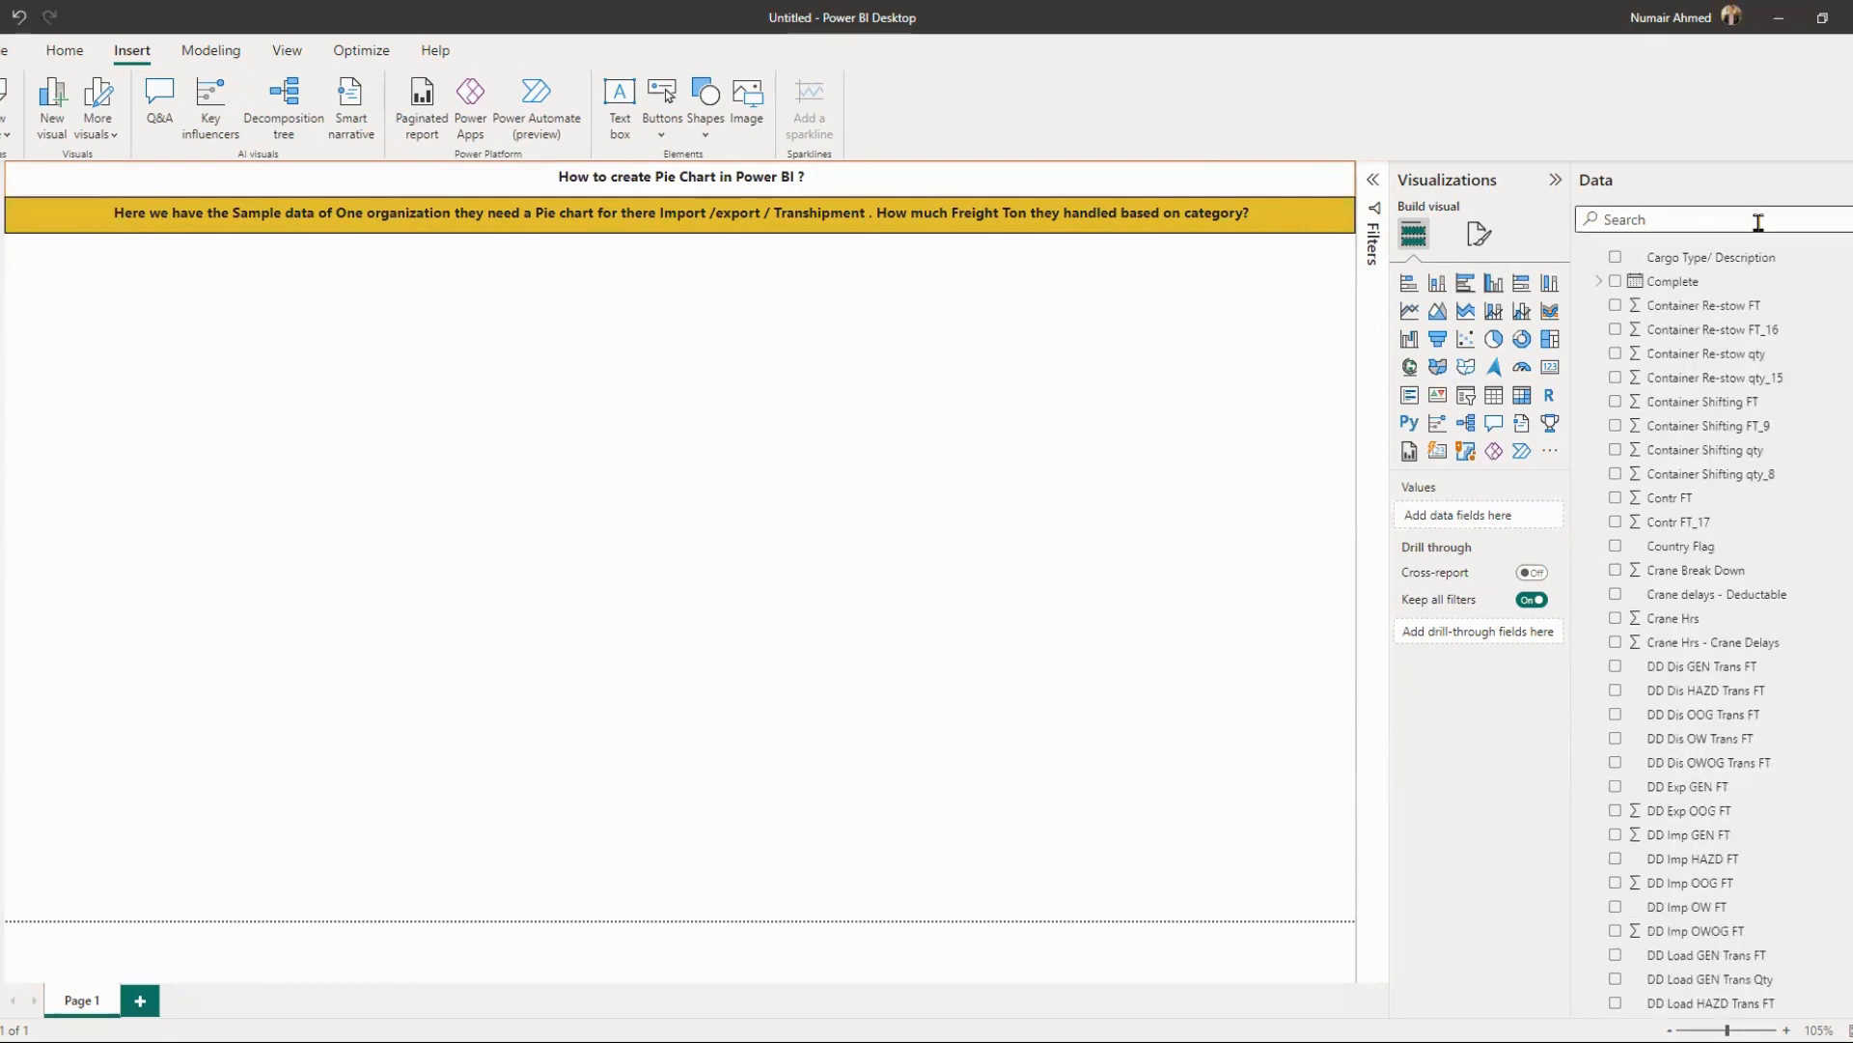
- Search the data fields for IMPORT and clear the search
{"action": "left_click", "coordinate": [1758, 223]}
{"action": "type", "text": "IMPORT"}
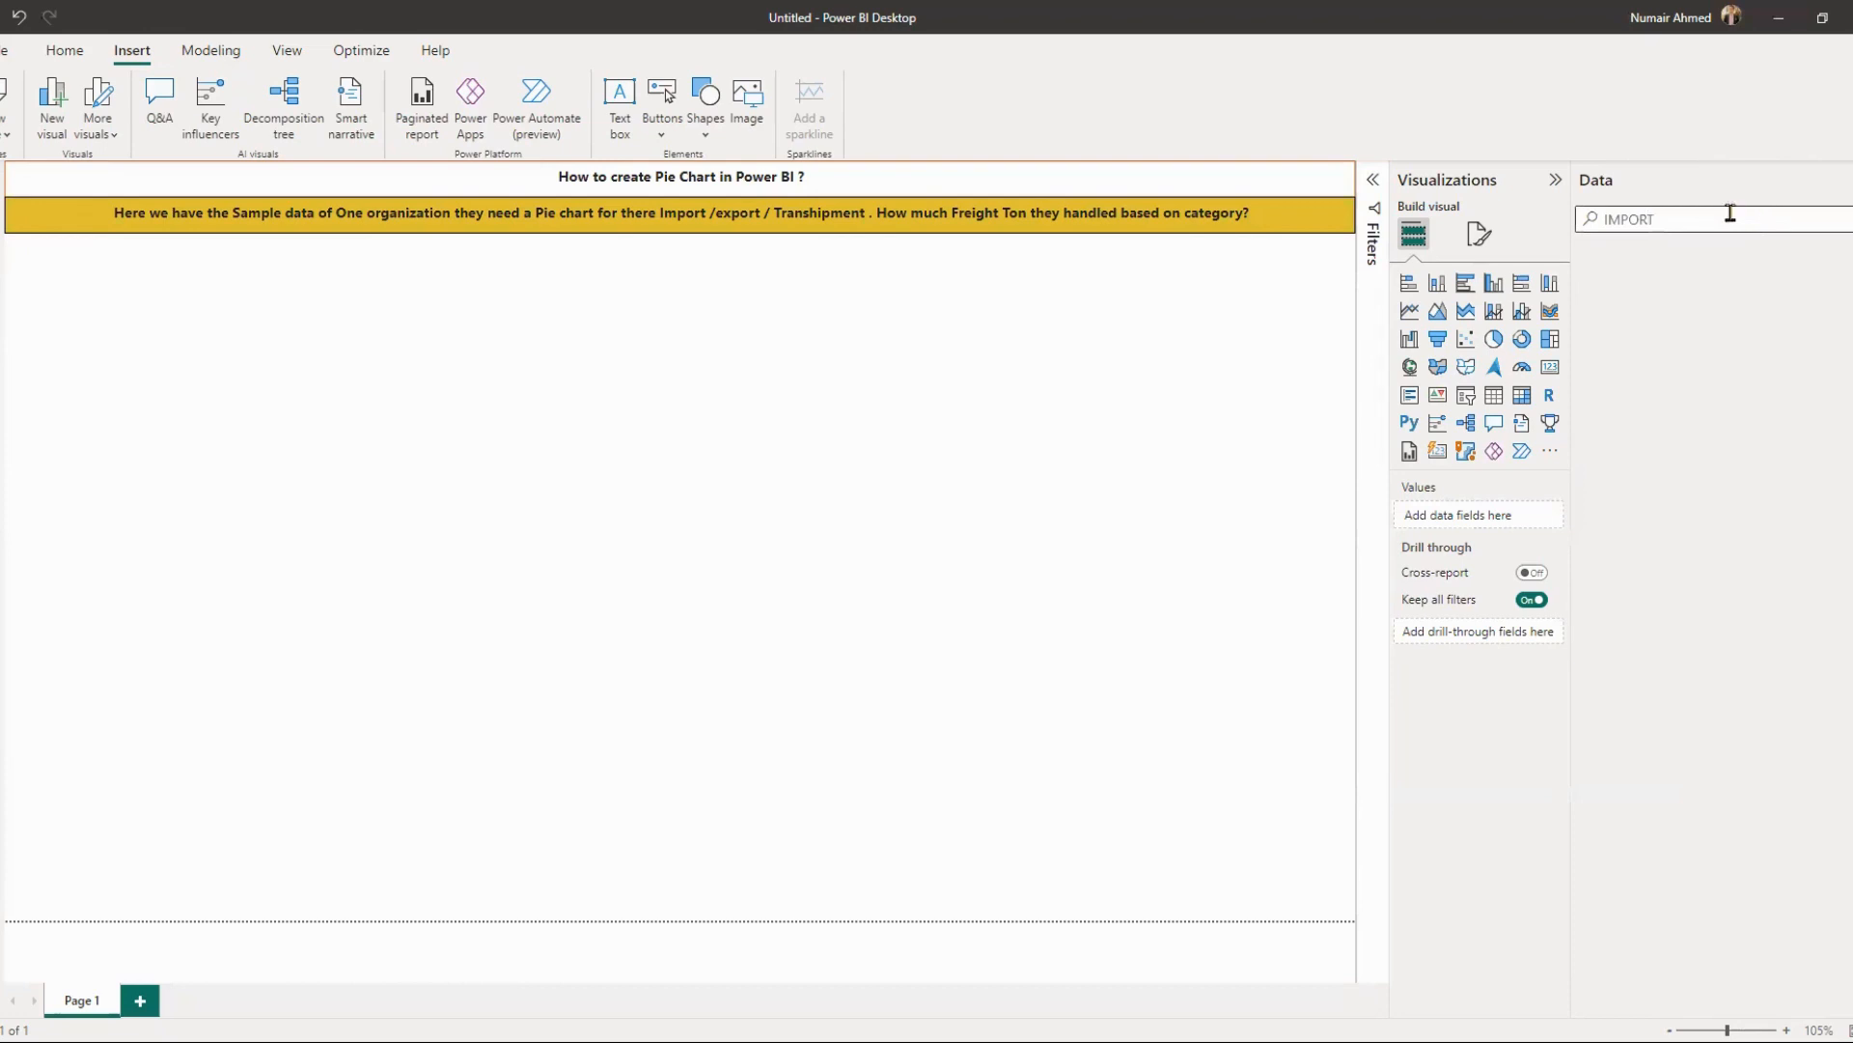
{"action": "key", "text": "BackSpace"}
{"action": "key", "text": "BackSpace"}
{"action": "key", "text": "BackSpace"}
{"action": "key", "text": "BackSpace"}
{"action": "key", "text": "BackSpace"}
{"action": "key", "text": "BackSpace"}
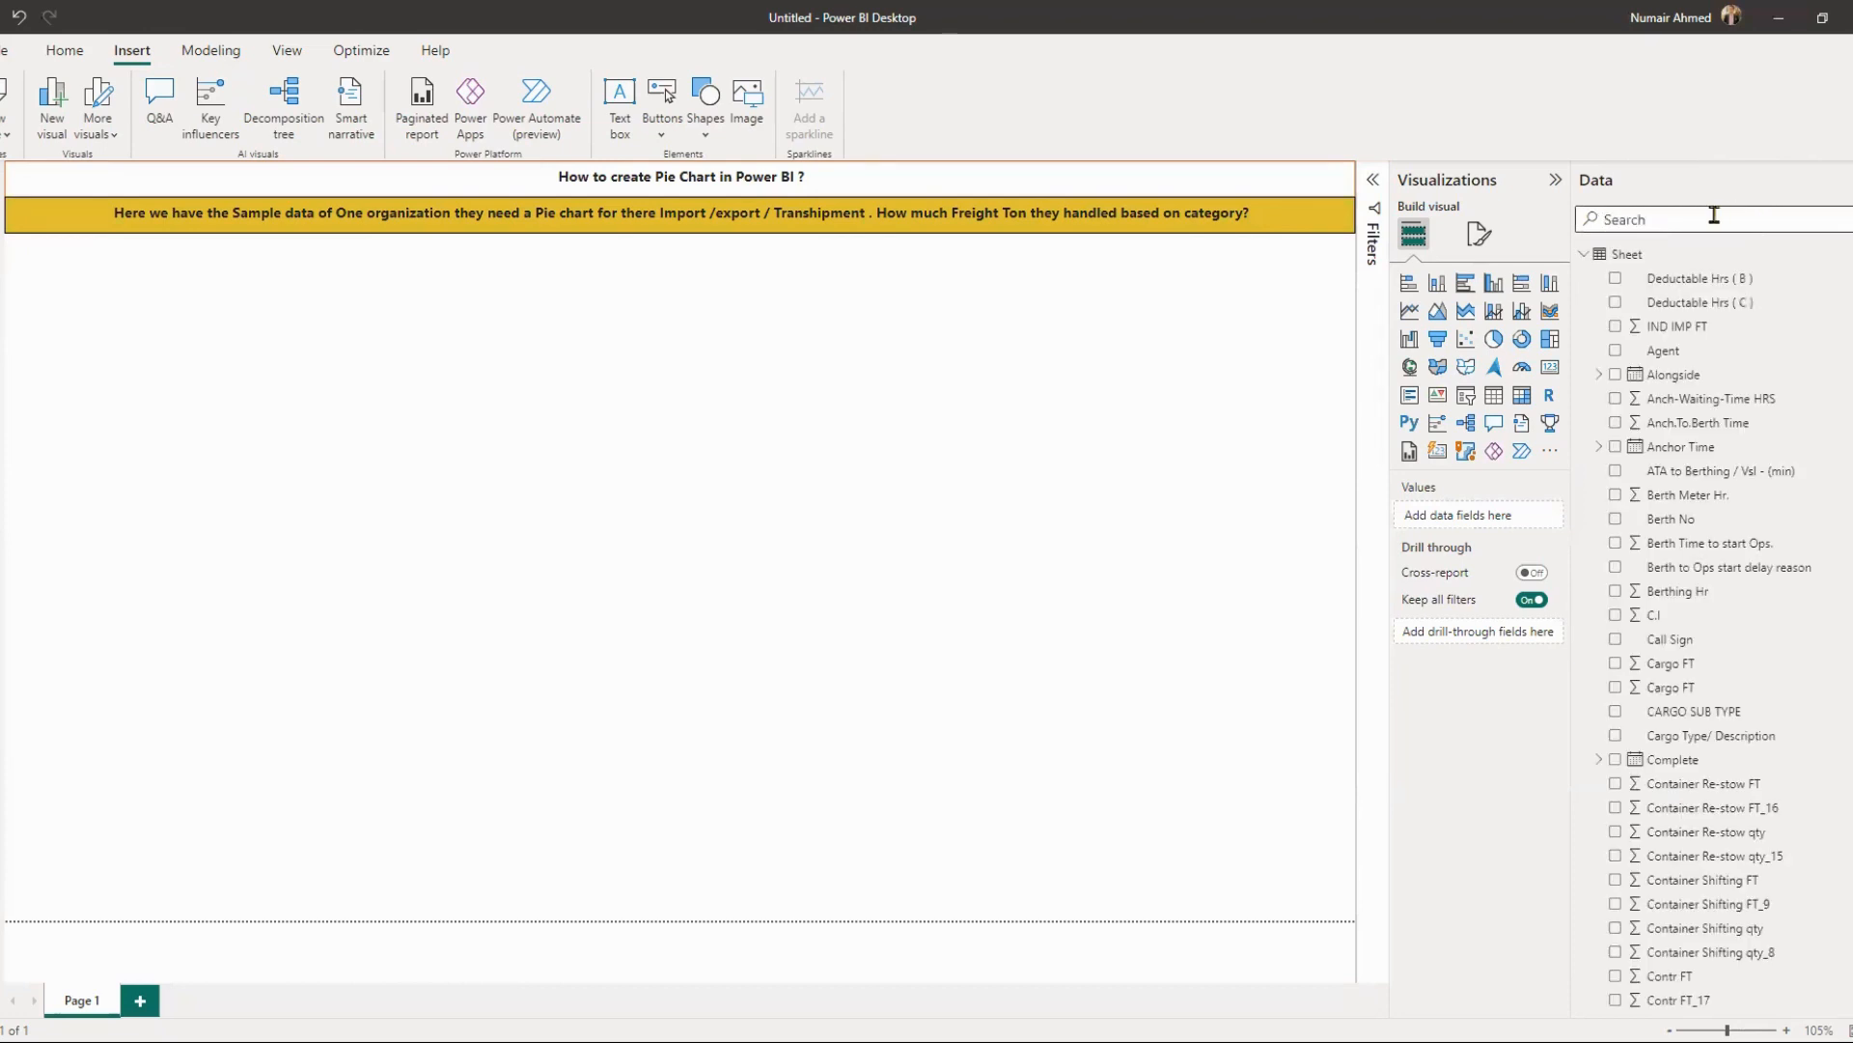
- Find the Total F/T All Categ field by searching CATEG, add it to the page and show it as a pie chart
{"action": "type", "text": "CATEG"}
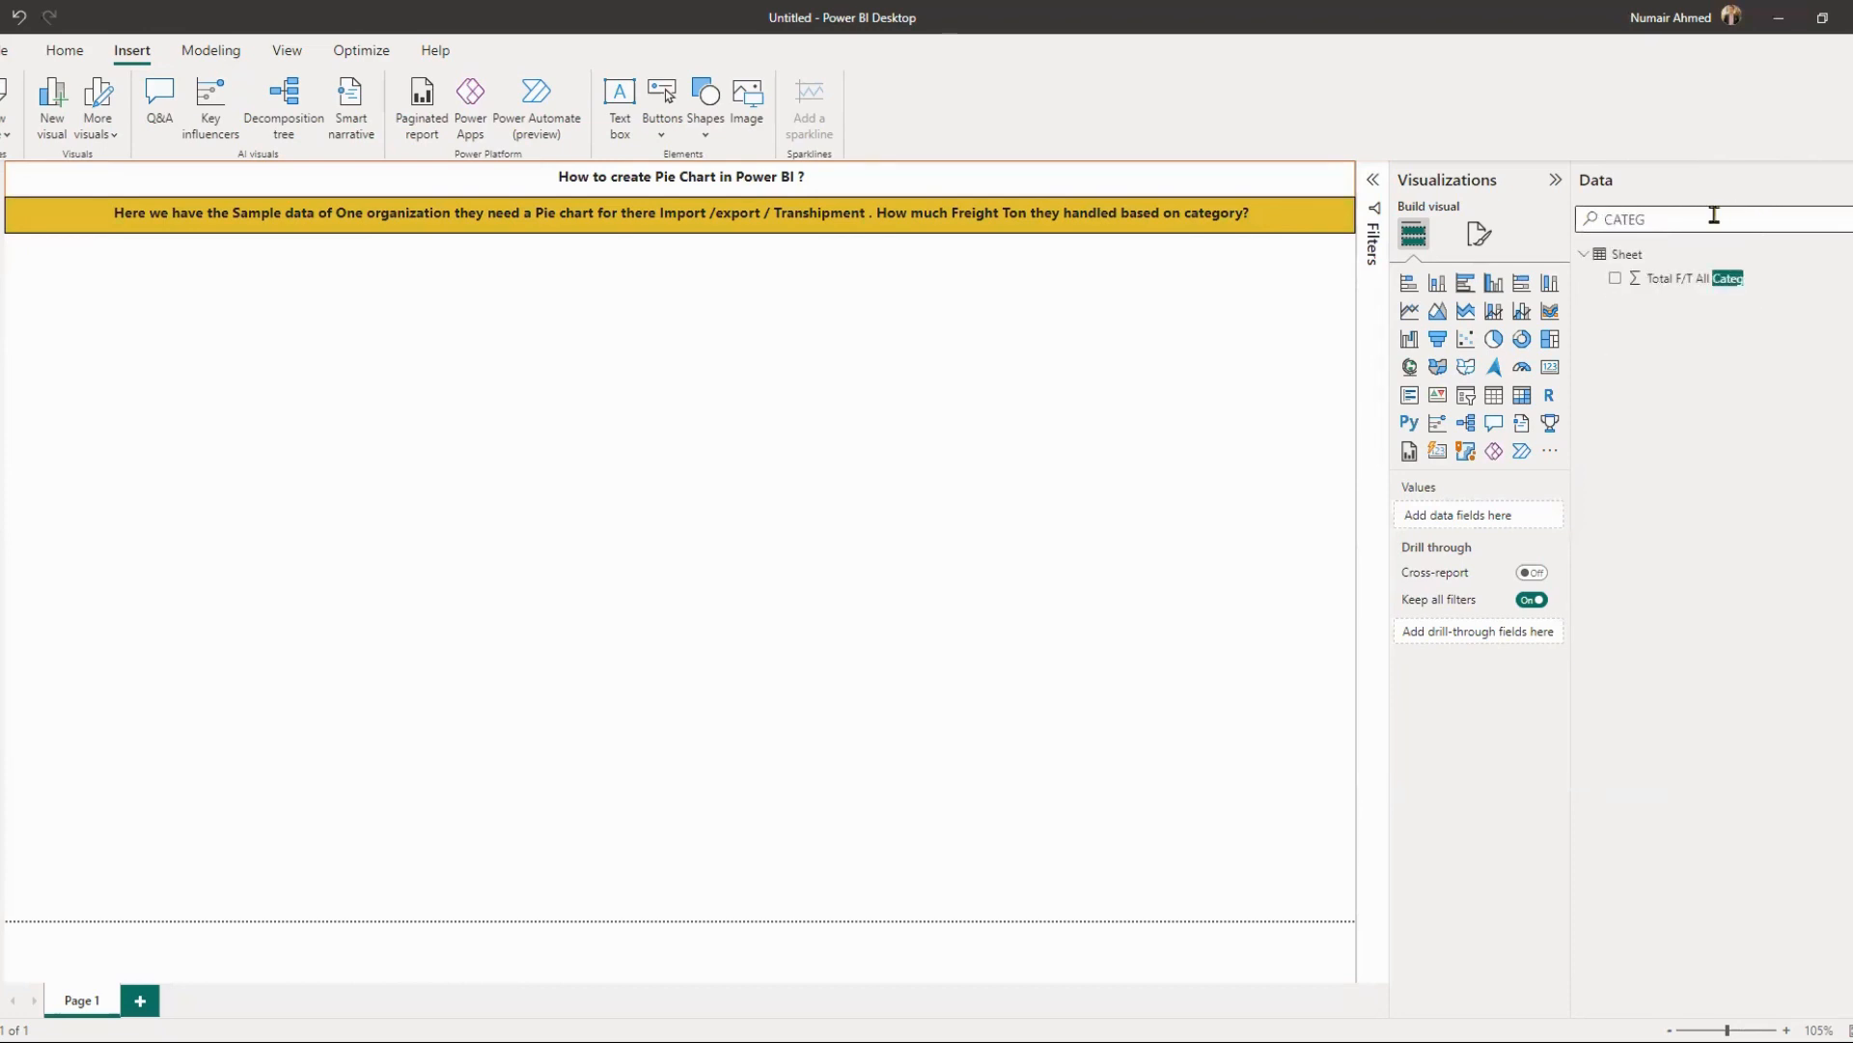
{"action": "left_click", "coordinate": [1616, 279]}
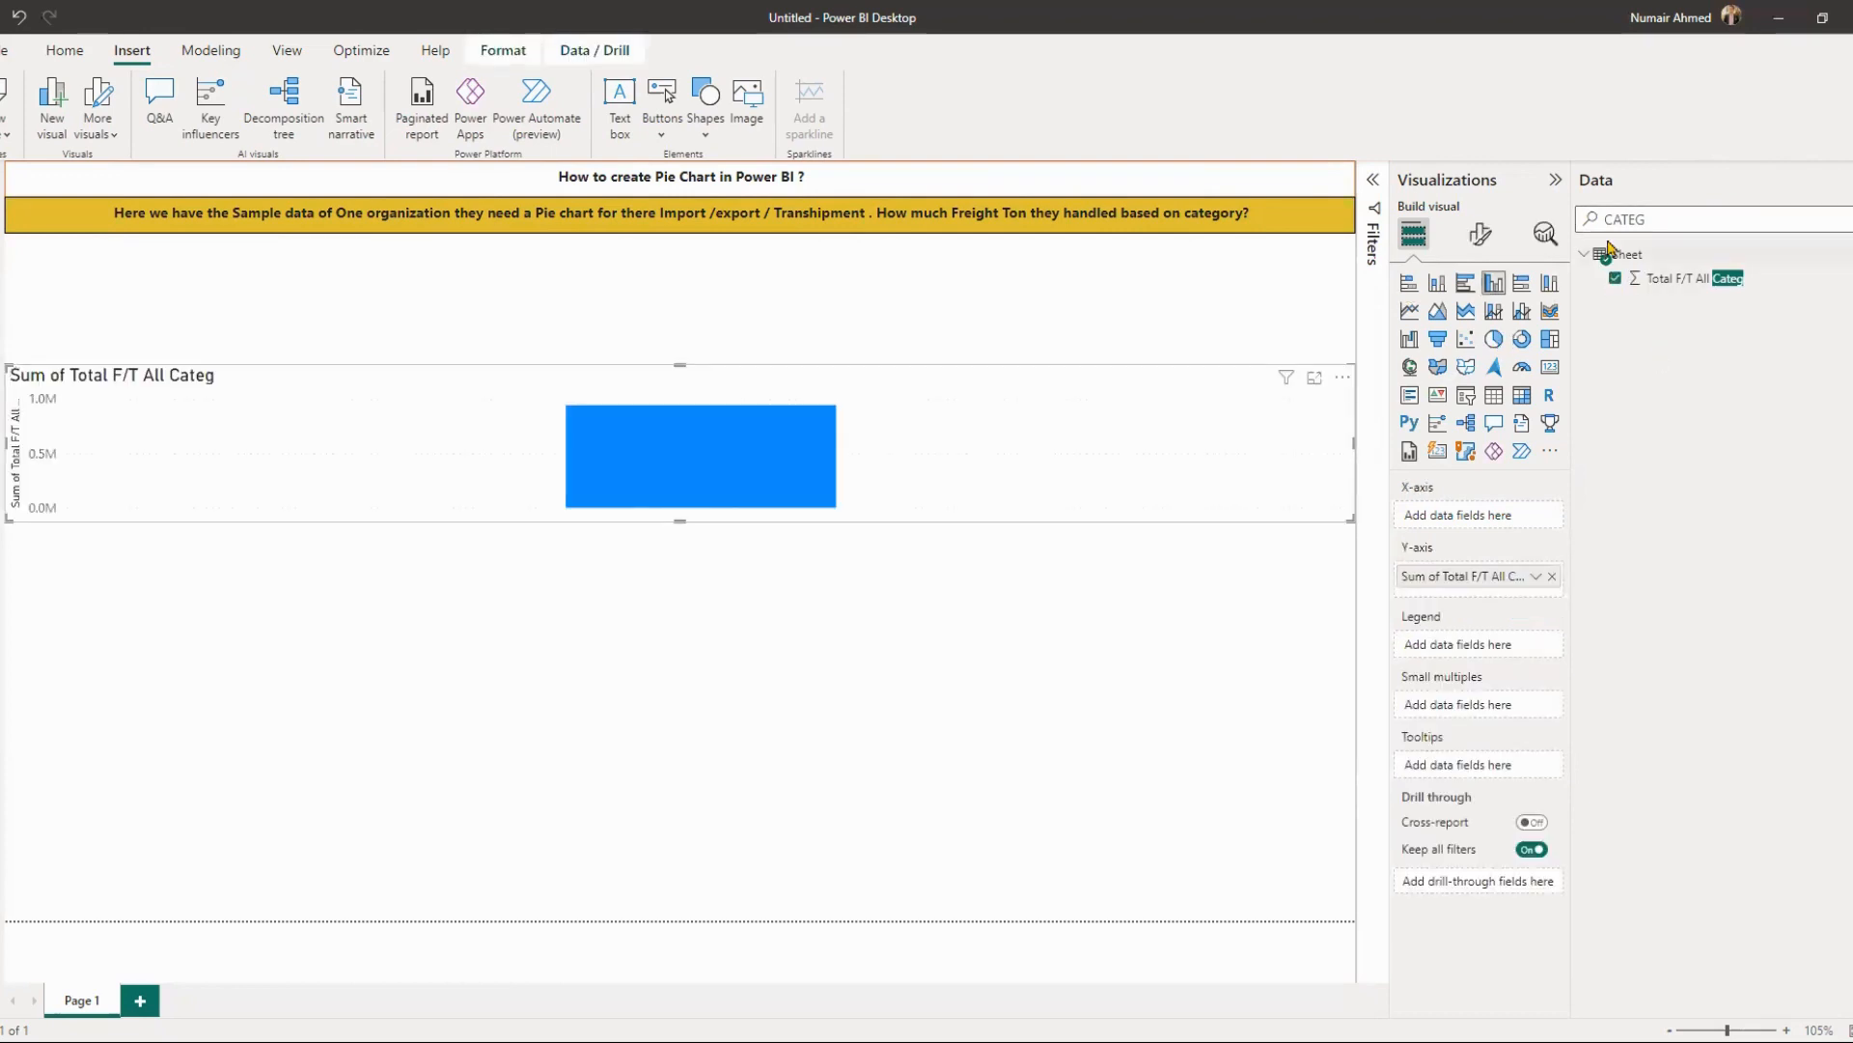
{"action": "left_click", "coordinate": [1489, 345]}
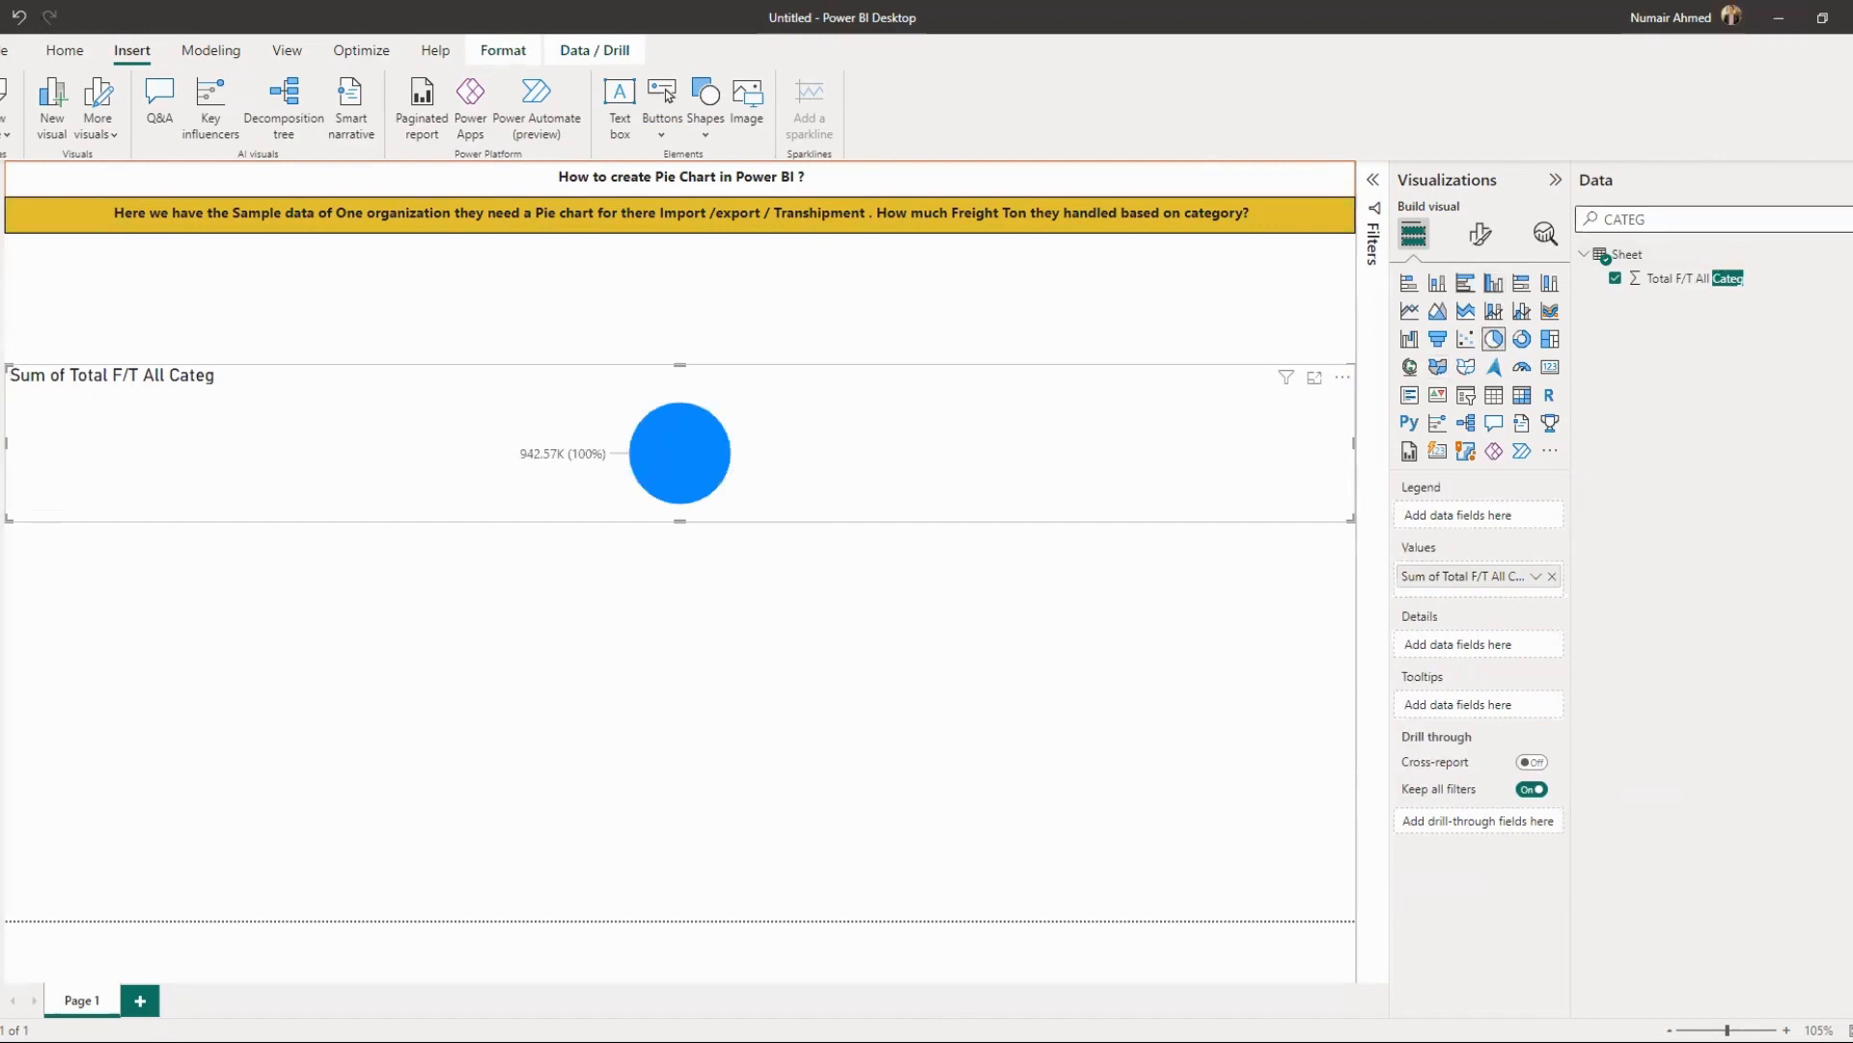
- Search the fields for IMP and add the IMP field to the pie chart's values
{"action": "key", "text": "BackSpace"}
{"action": "key", "text": "BackSpace"}
{"action": "key", "text": "BackSpace"}
{"action": "key", "text": "BackSpace"}
{"action": "key", "text": "BackSpace"}
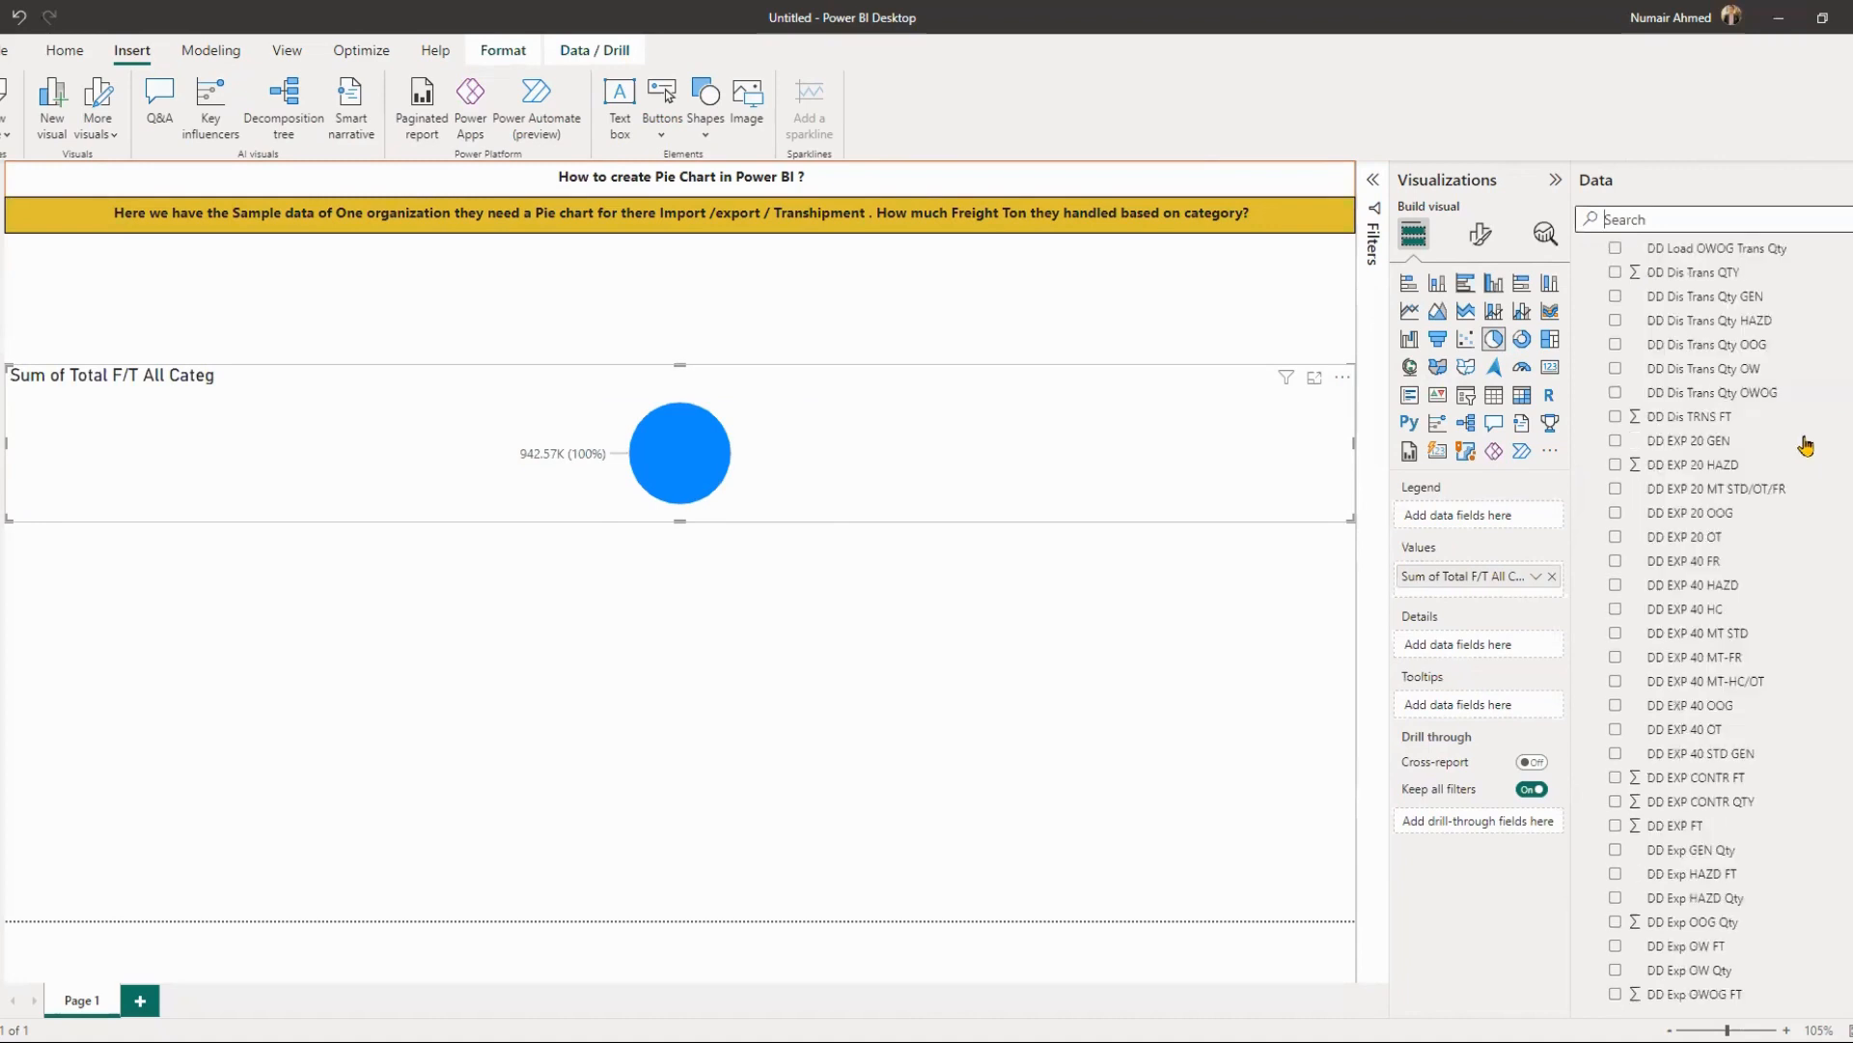
{"action": "scroll", "coordinate": [1738, 386], "scroll_direction": "down", "scroll_amount": 10}
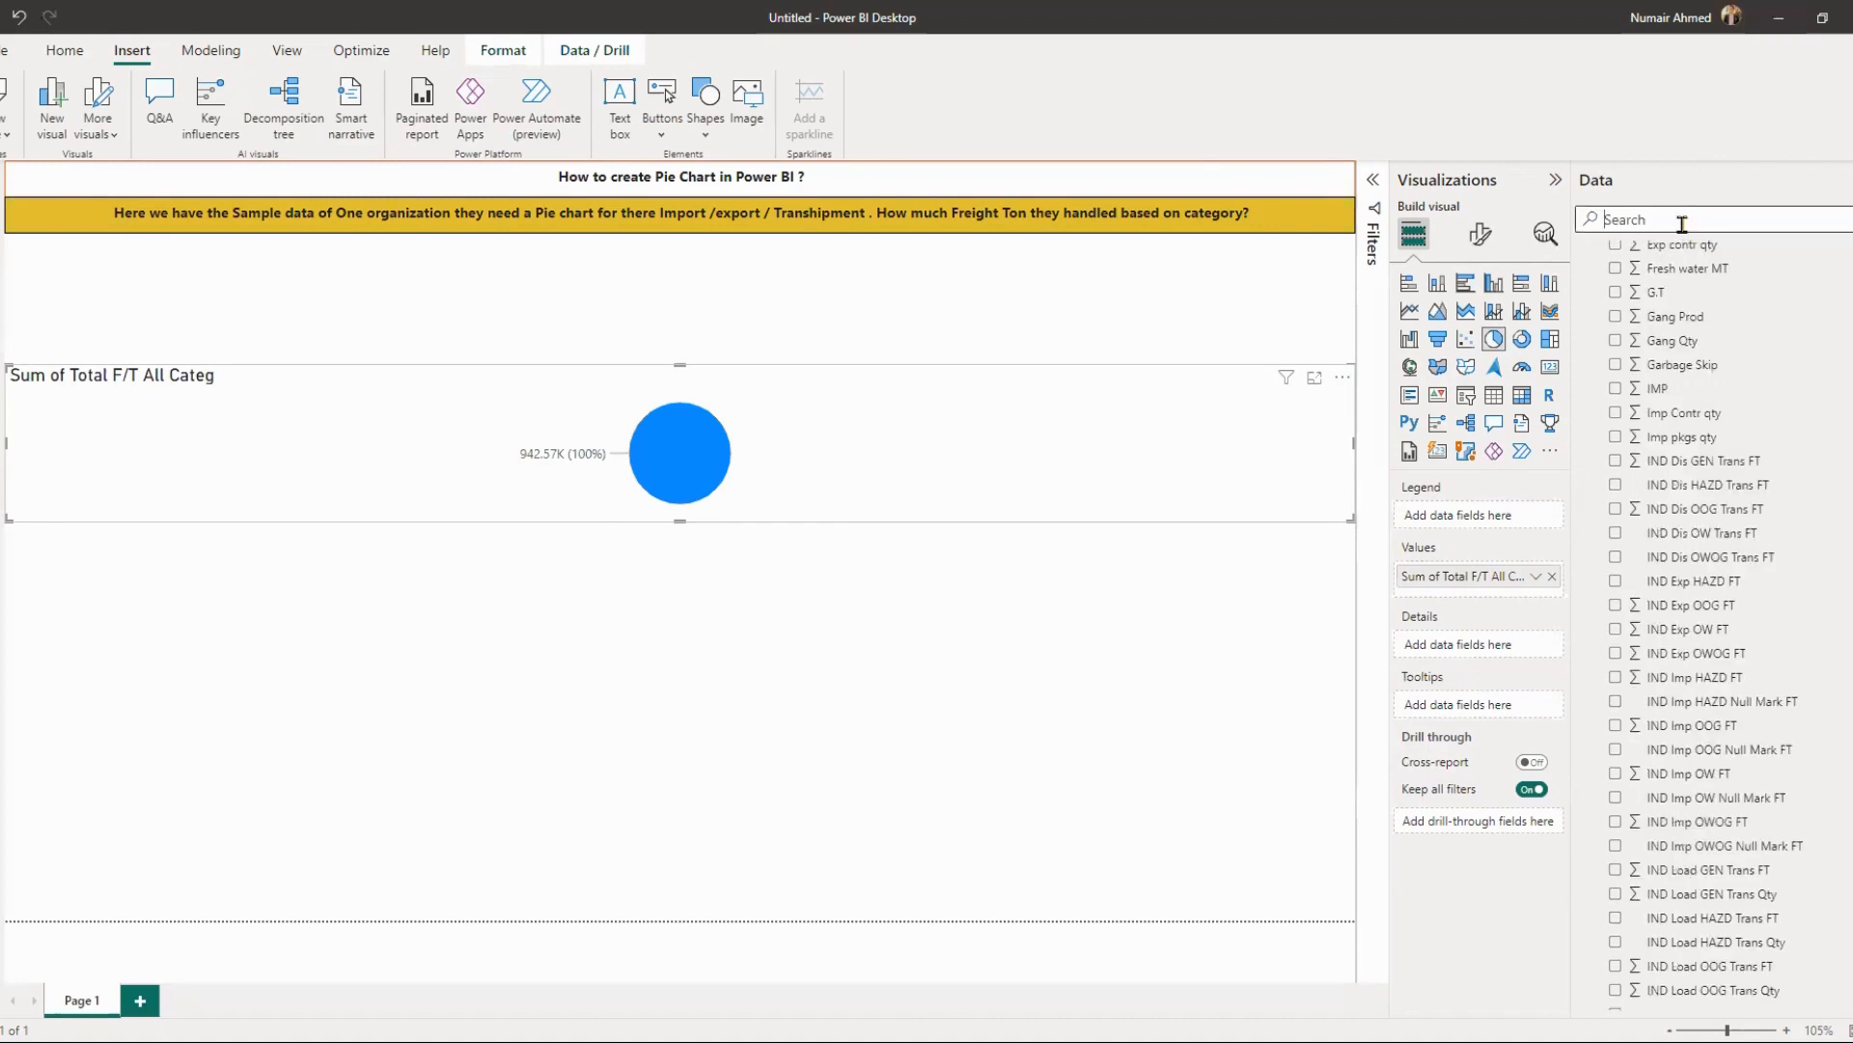
{"action": "type", "text": "IMP"}
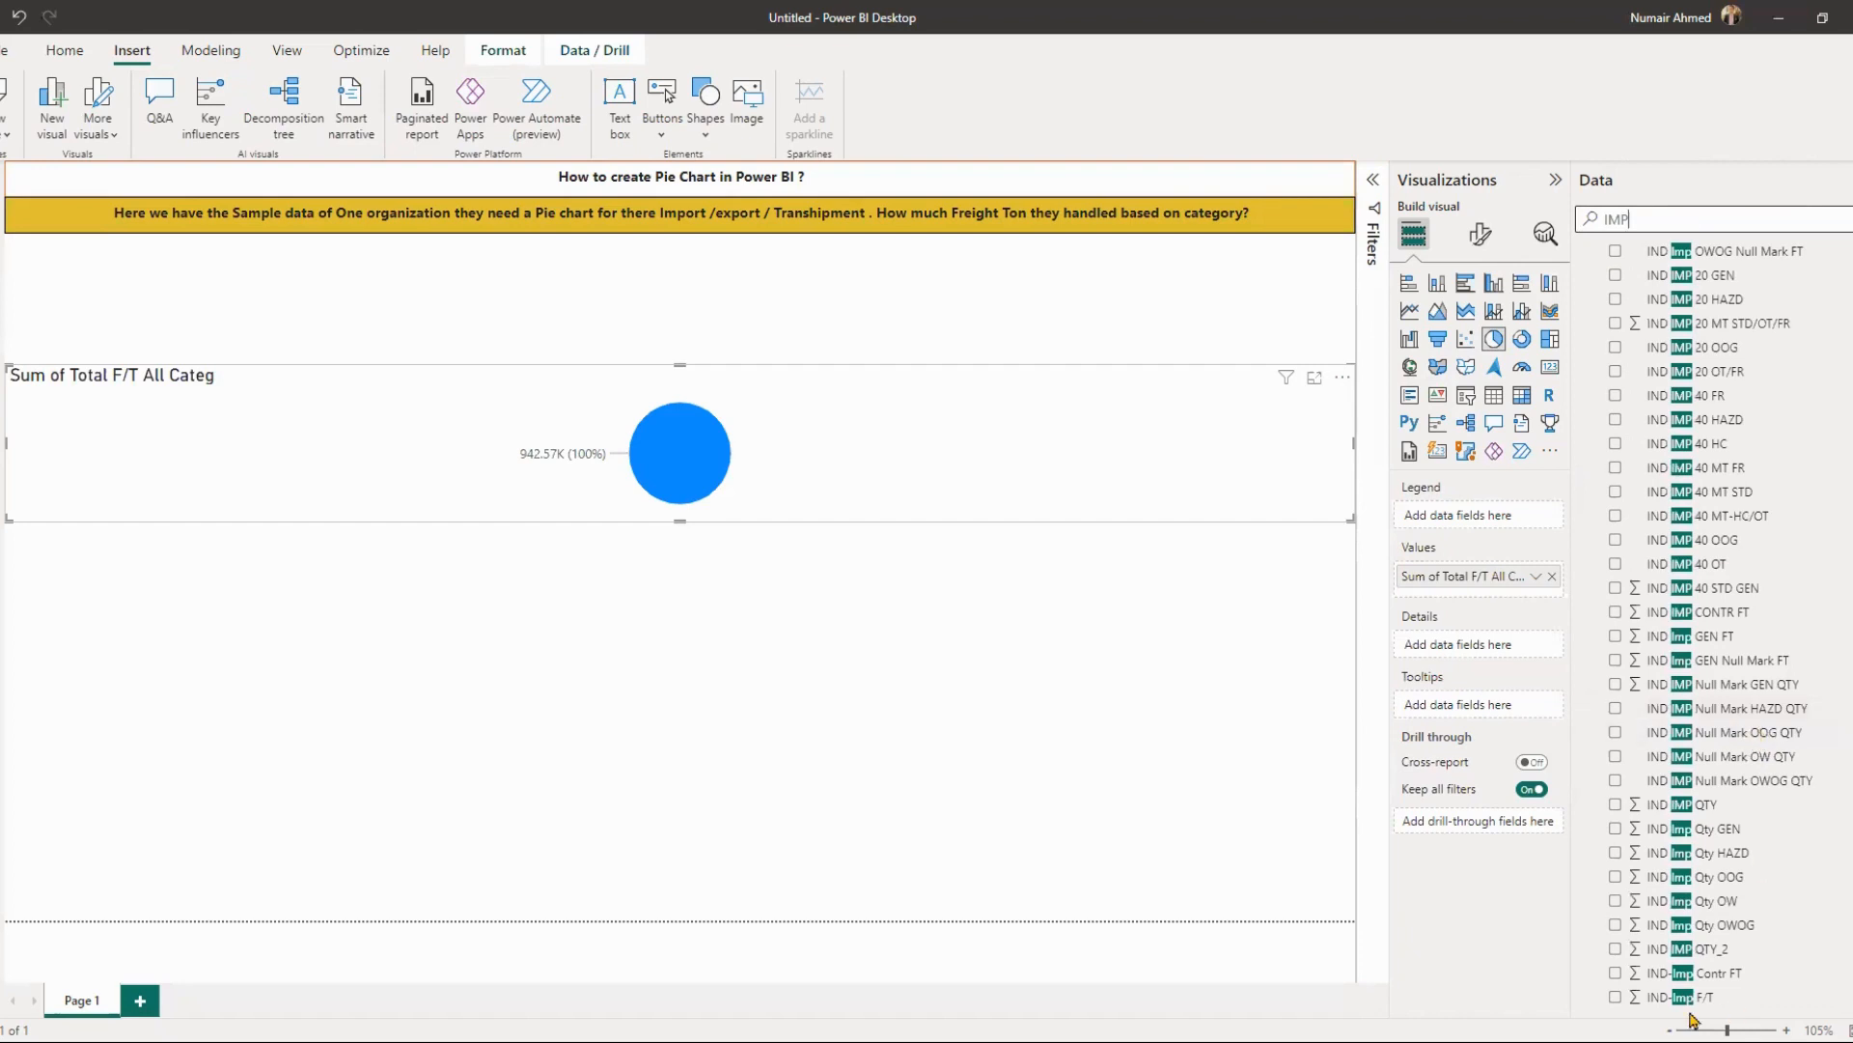
{"action": "scroll", "coordinate": [1688, 1013], "scroll_direction": "up", "scroll_amount": 3}
{"action": "scroll", "coordinate": [1688, 1014], "scroll_direction": "up", "scroll_amount": 3}
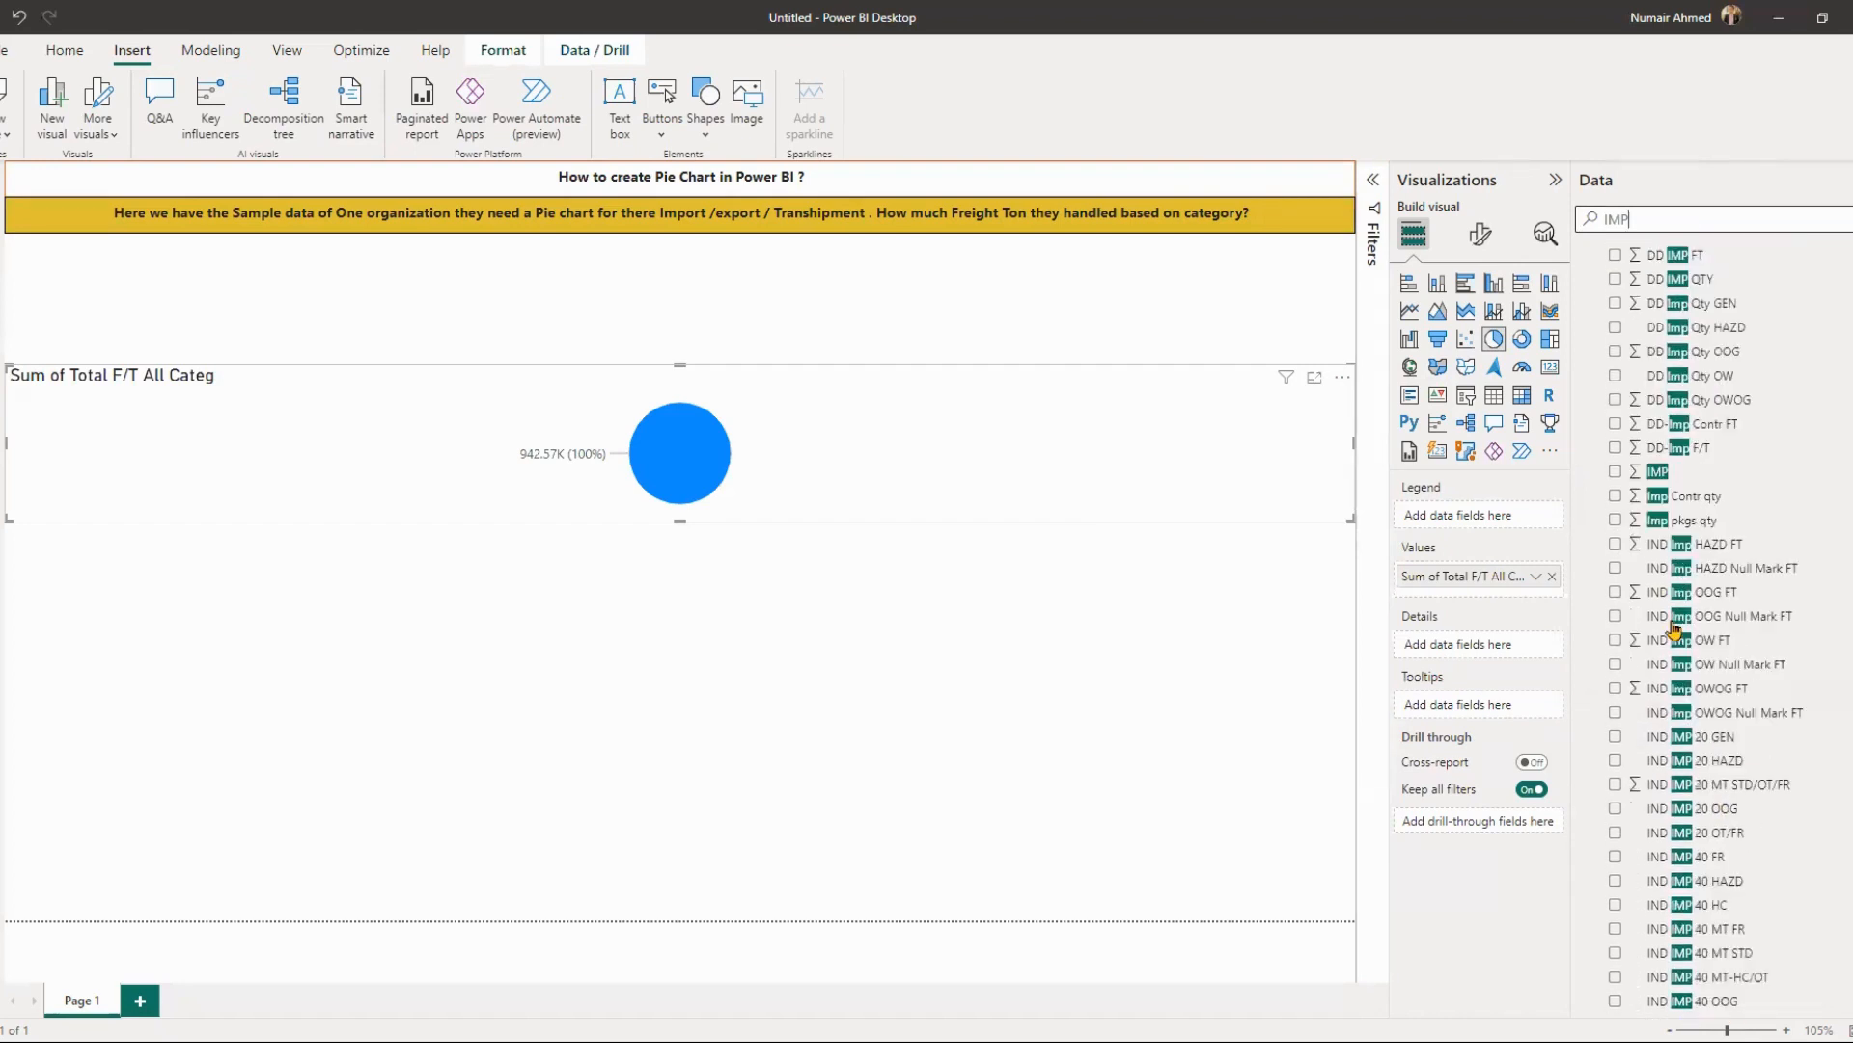
{"action": "left_click", "coordinate": [1615, 473]}
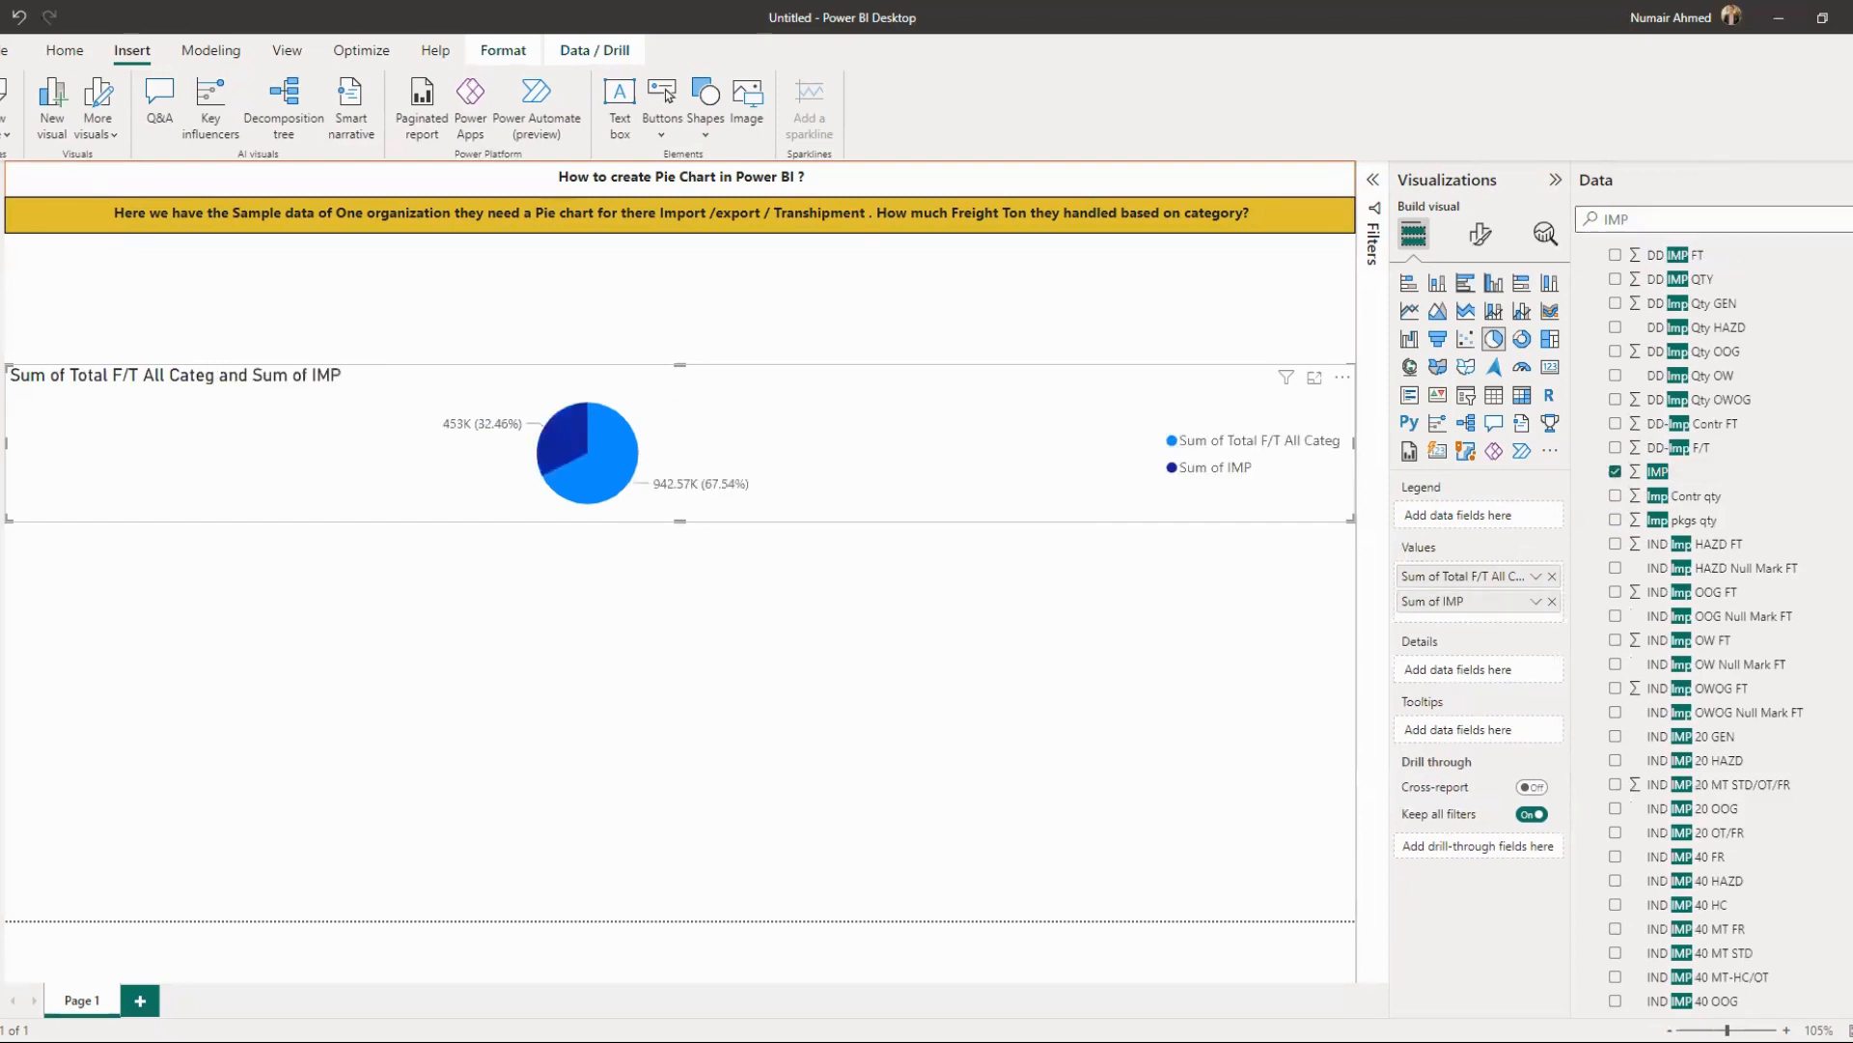
- Search the fields for EXP and add the EXP field to the pie chart's values
{"action": "left_click", "coordinate": [1732, 220]}
{"action": "key", "text": "ctrl+a"}
{"action": "key", "text": "BackSpace"}
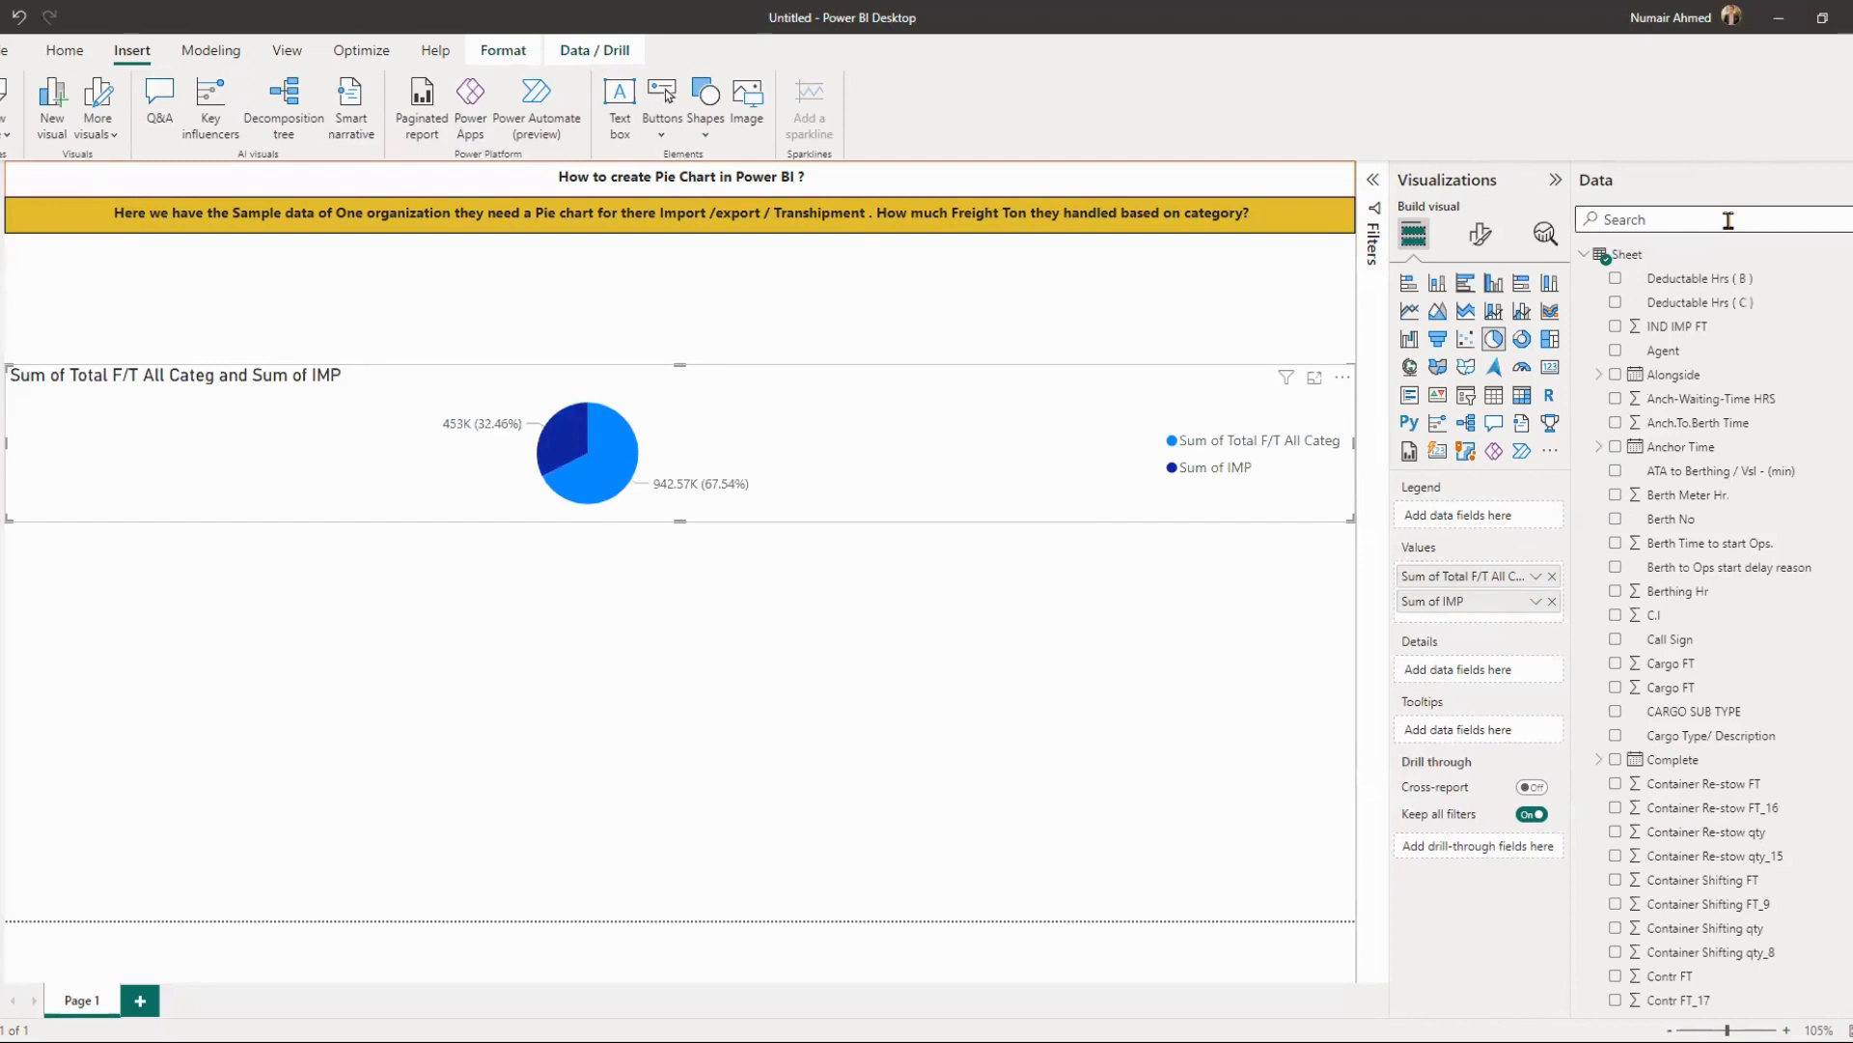
{"action": "type", "text": "EXP"}
{"action": "scroll", "coordinate": [1656, 561], "scroll_direction": "down", "scroll_amount": 1}
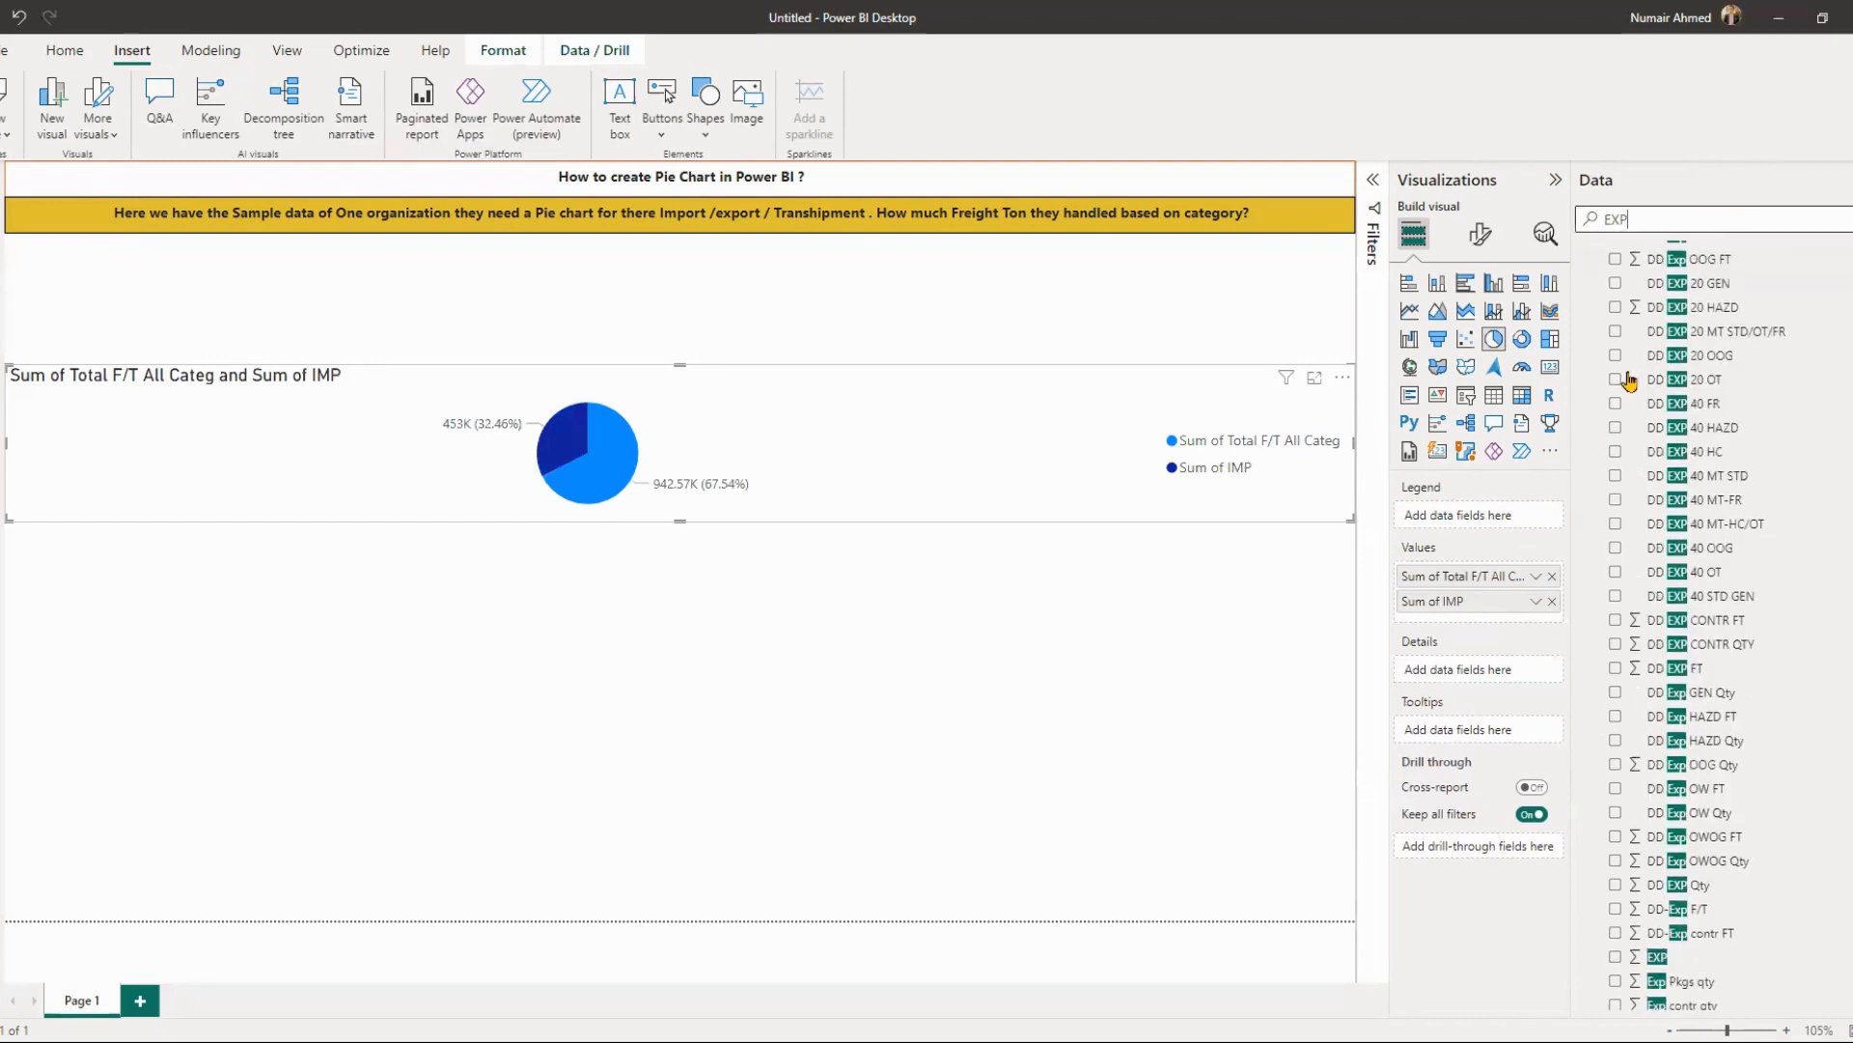
{"action": "scroll", "coordinate": [1657, 562], "scroll_direction": "down", "scroll_amount": 5}
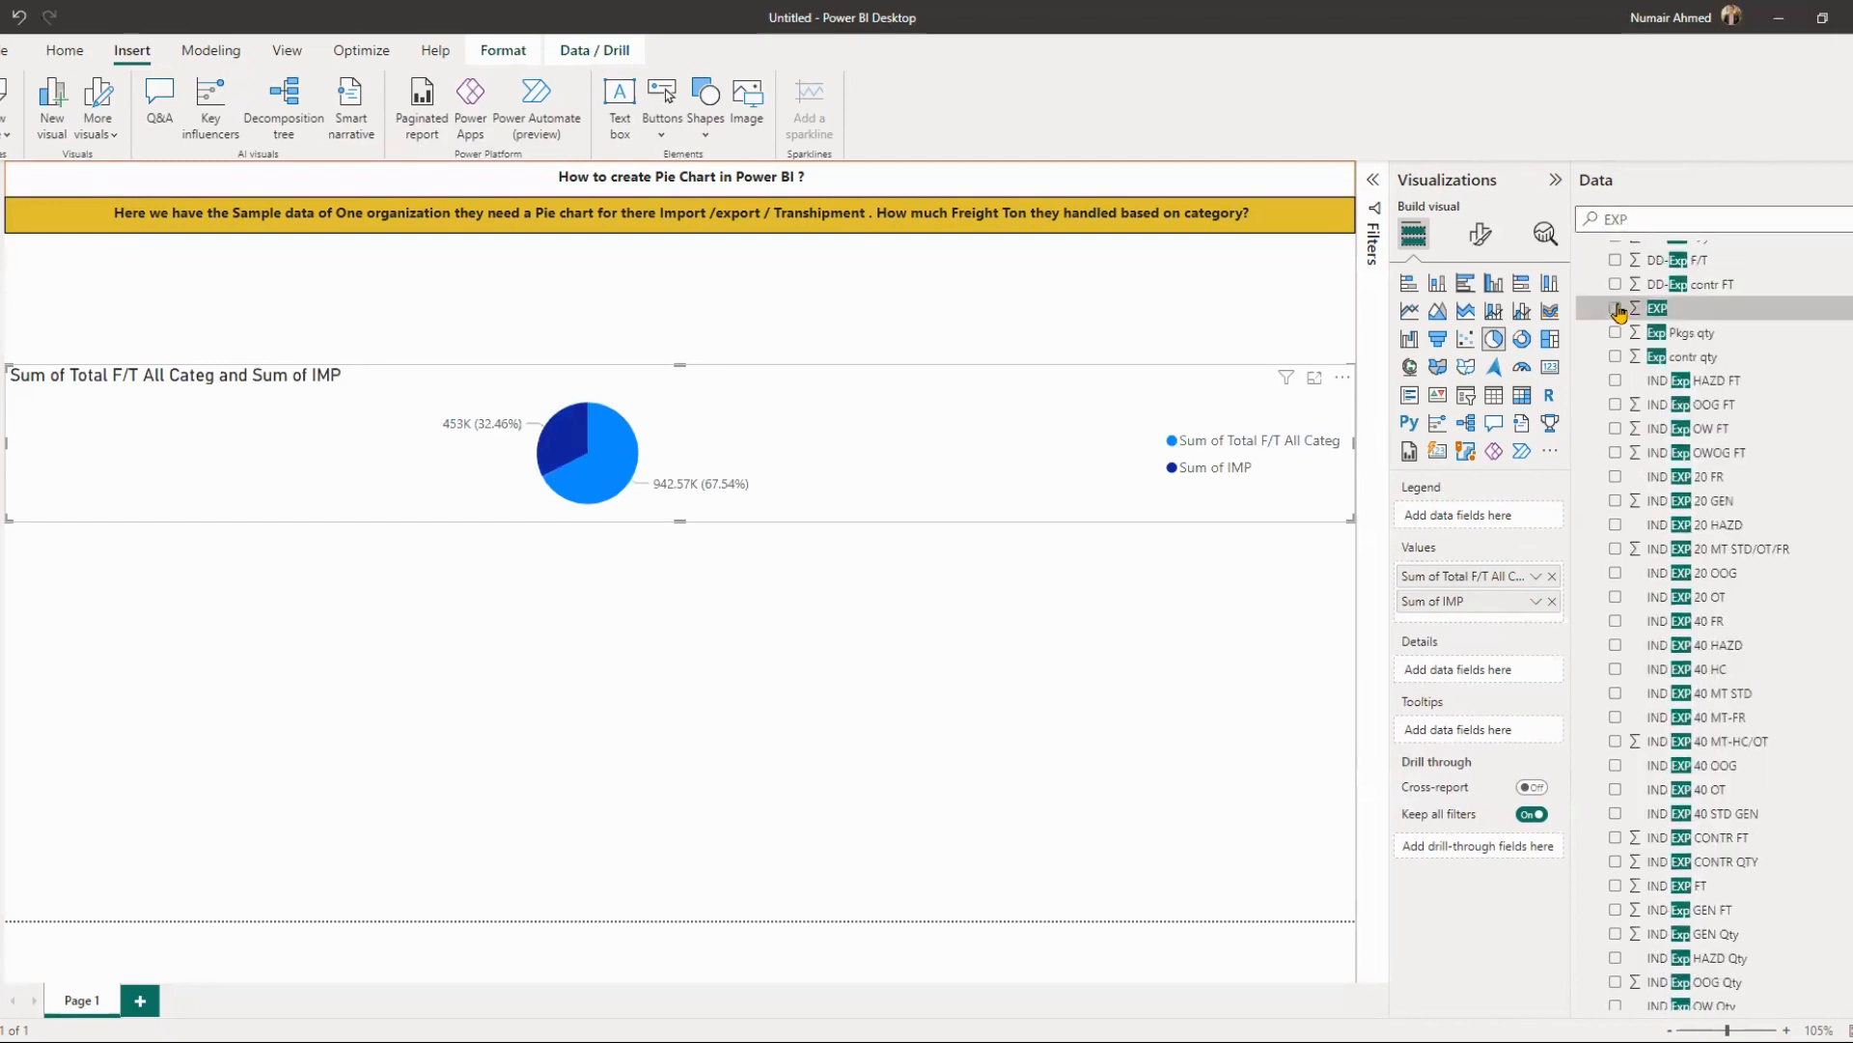
- Search the fields for TRANS and add the TRANSH field to the pie chart's values
{"action": "left_click", "coordinate": [1822, 220]}
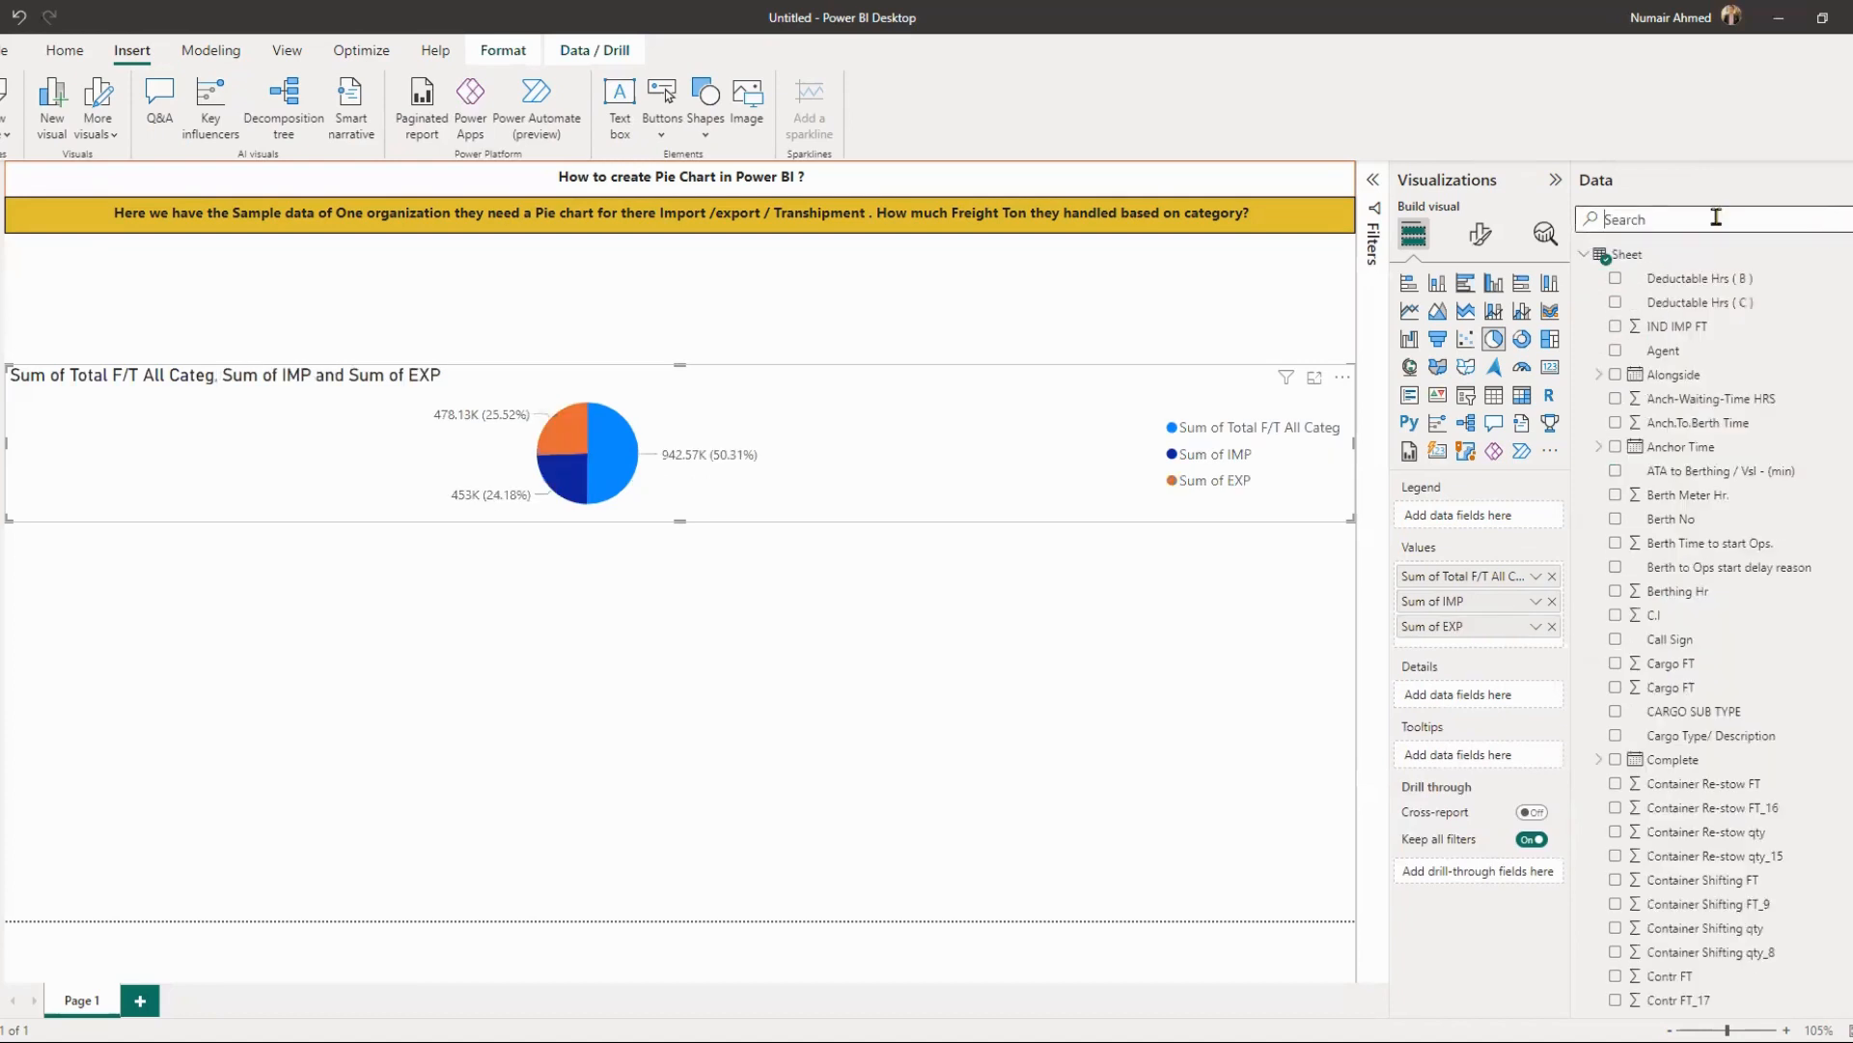
{"action": "type", "text": "TRANS"}
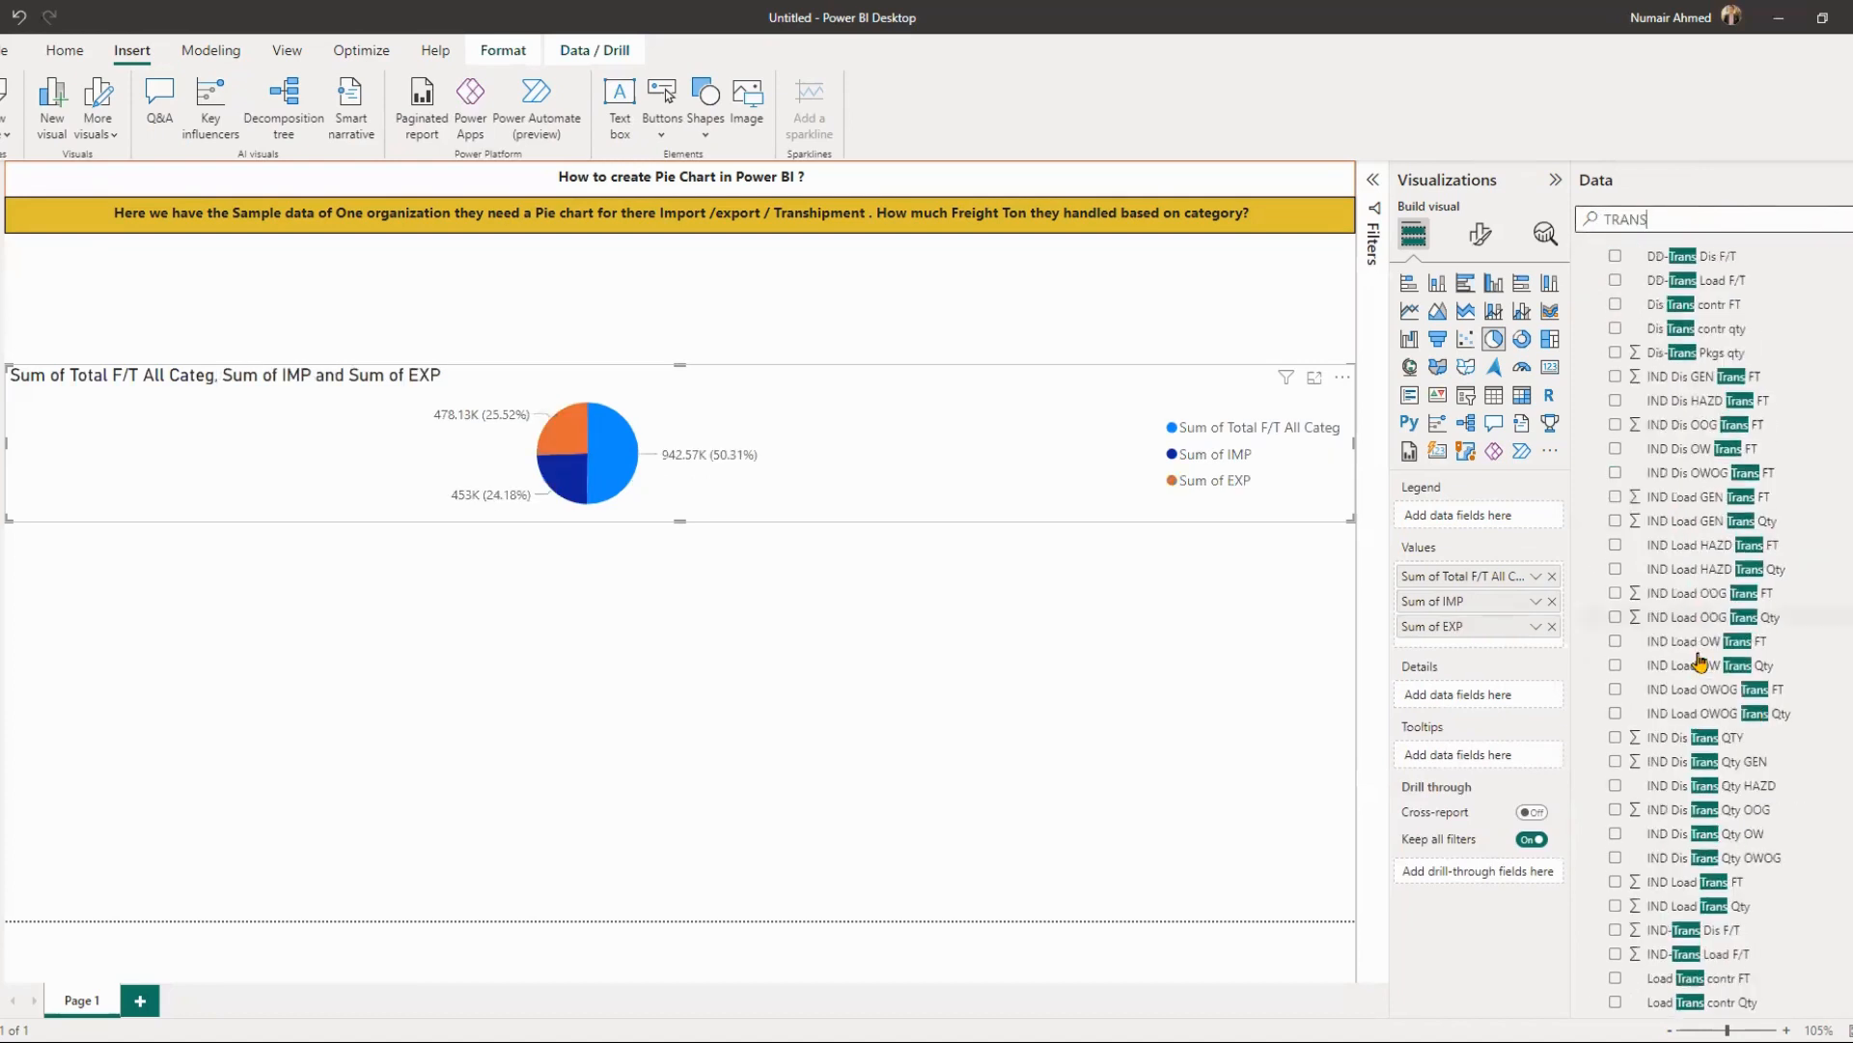
{"action": "scroll", "coordinate": [1706, 669], "scroll_direction": "down", "scroll_amount": 5}
{"action": "scroll", "coordinate": [1706, 669], "scroll_direction": "down", "scroll_amount": 2}
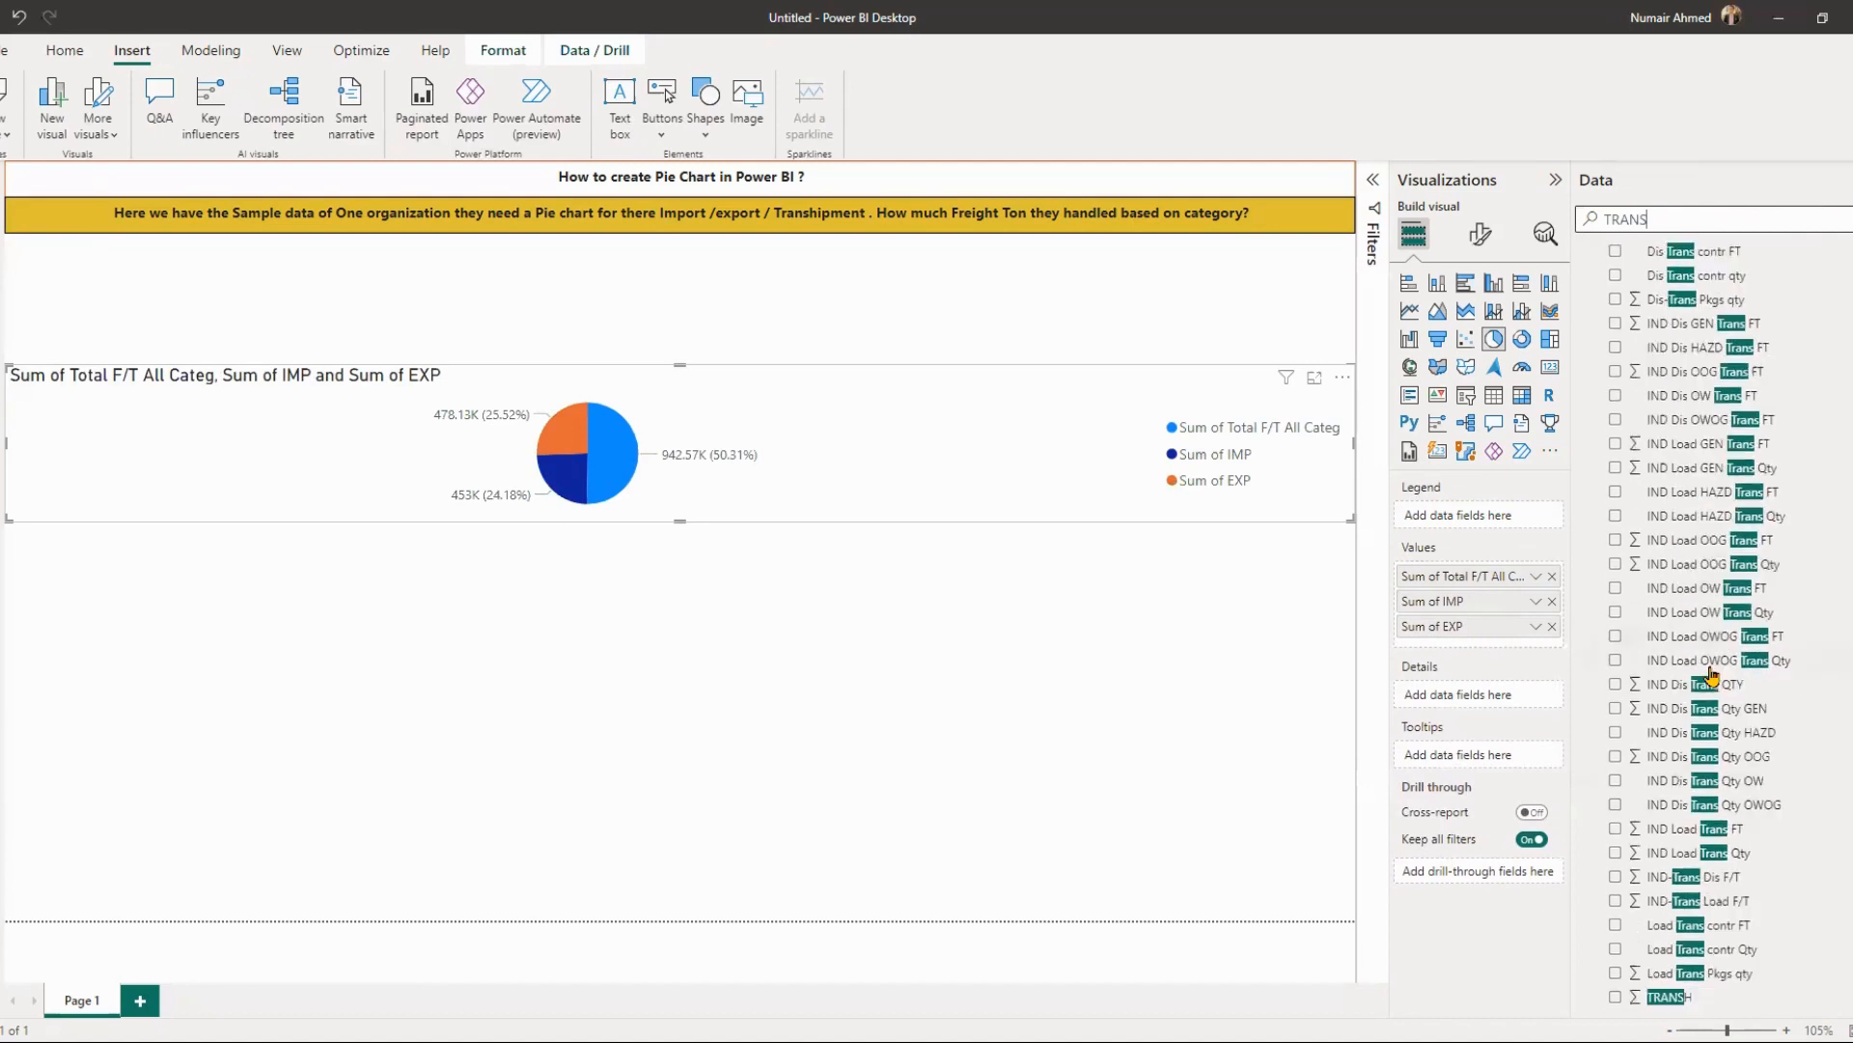
{"action": "left_click", "coordinate": [1616, 997]}
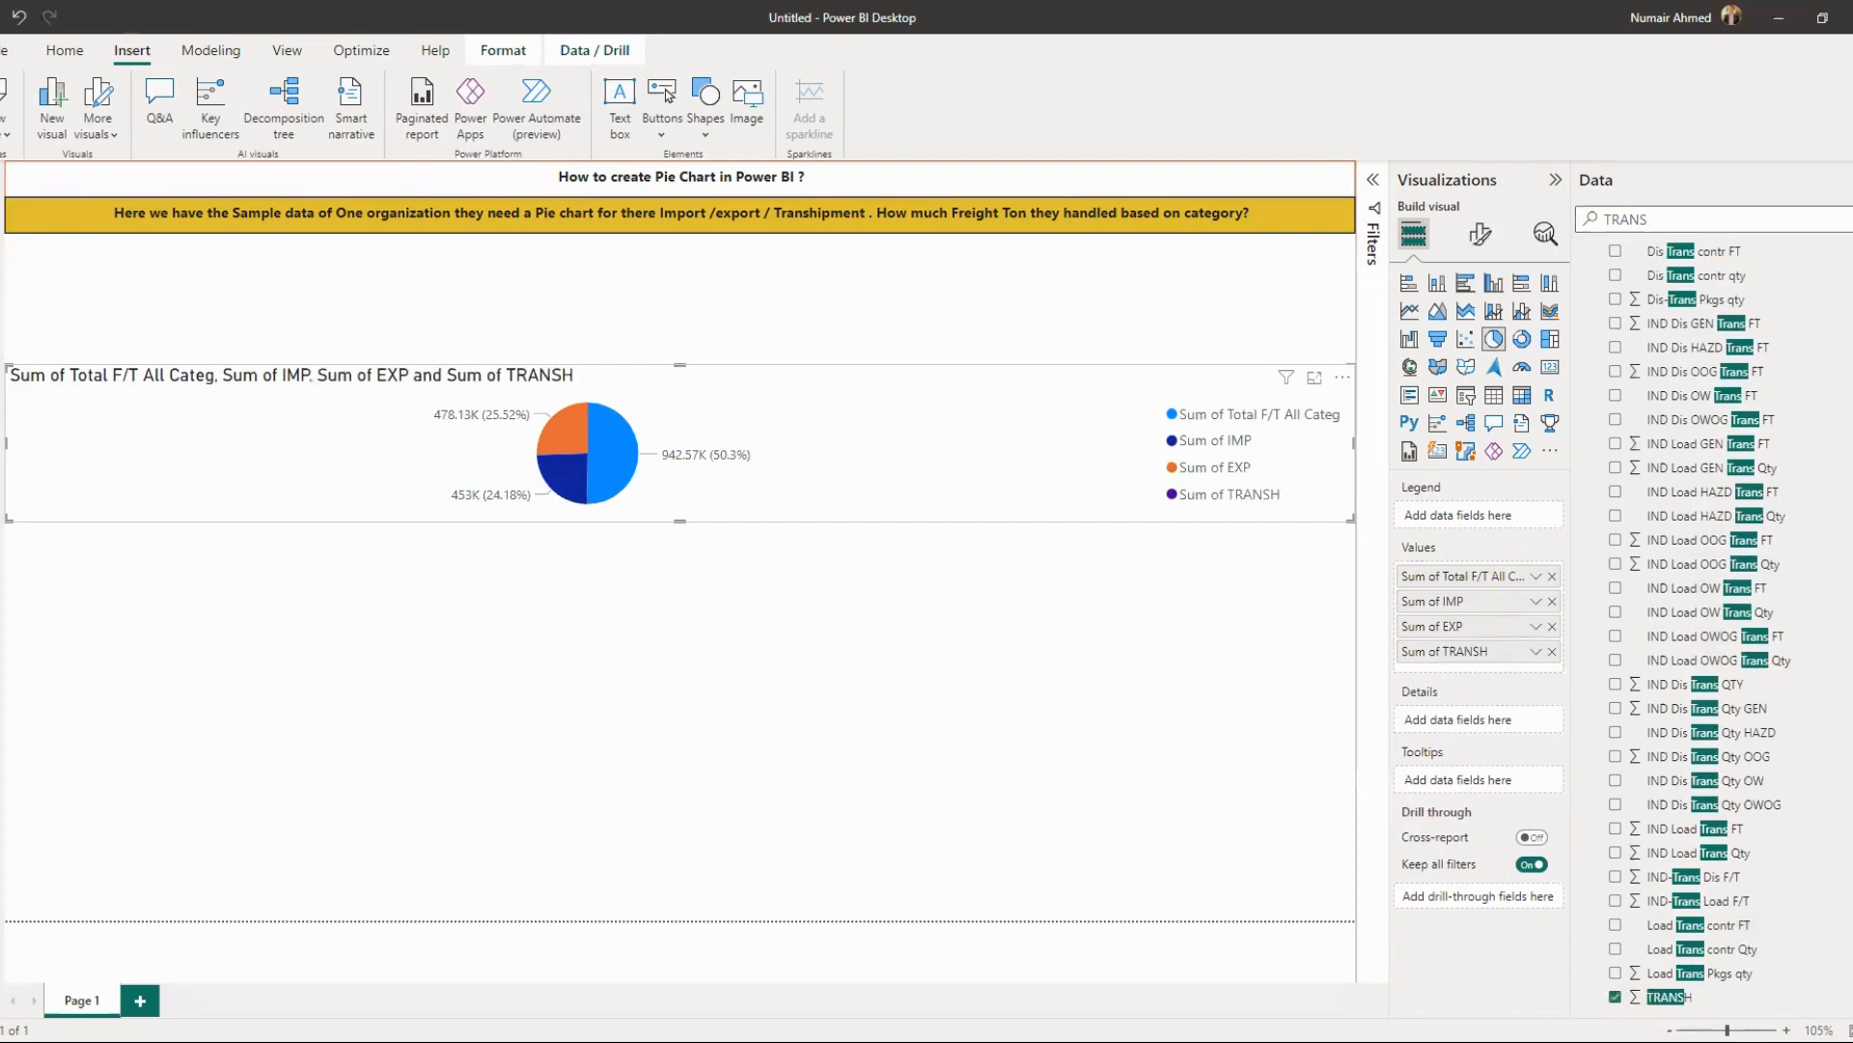
{"action": "left_click", "coordinate": [1839, 219]}
- Remove Total F/T All Categ from the pie chart and fit the chart into a taller frame about 60% of the page width beneath the requirement text
{"action": "left_click", "coordinate": [1834, 180]}
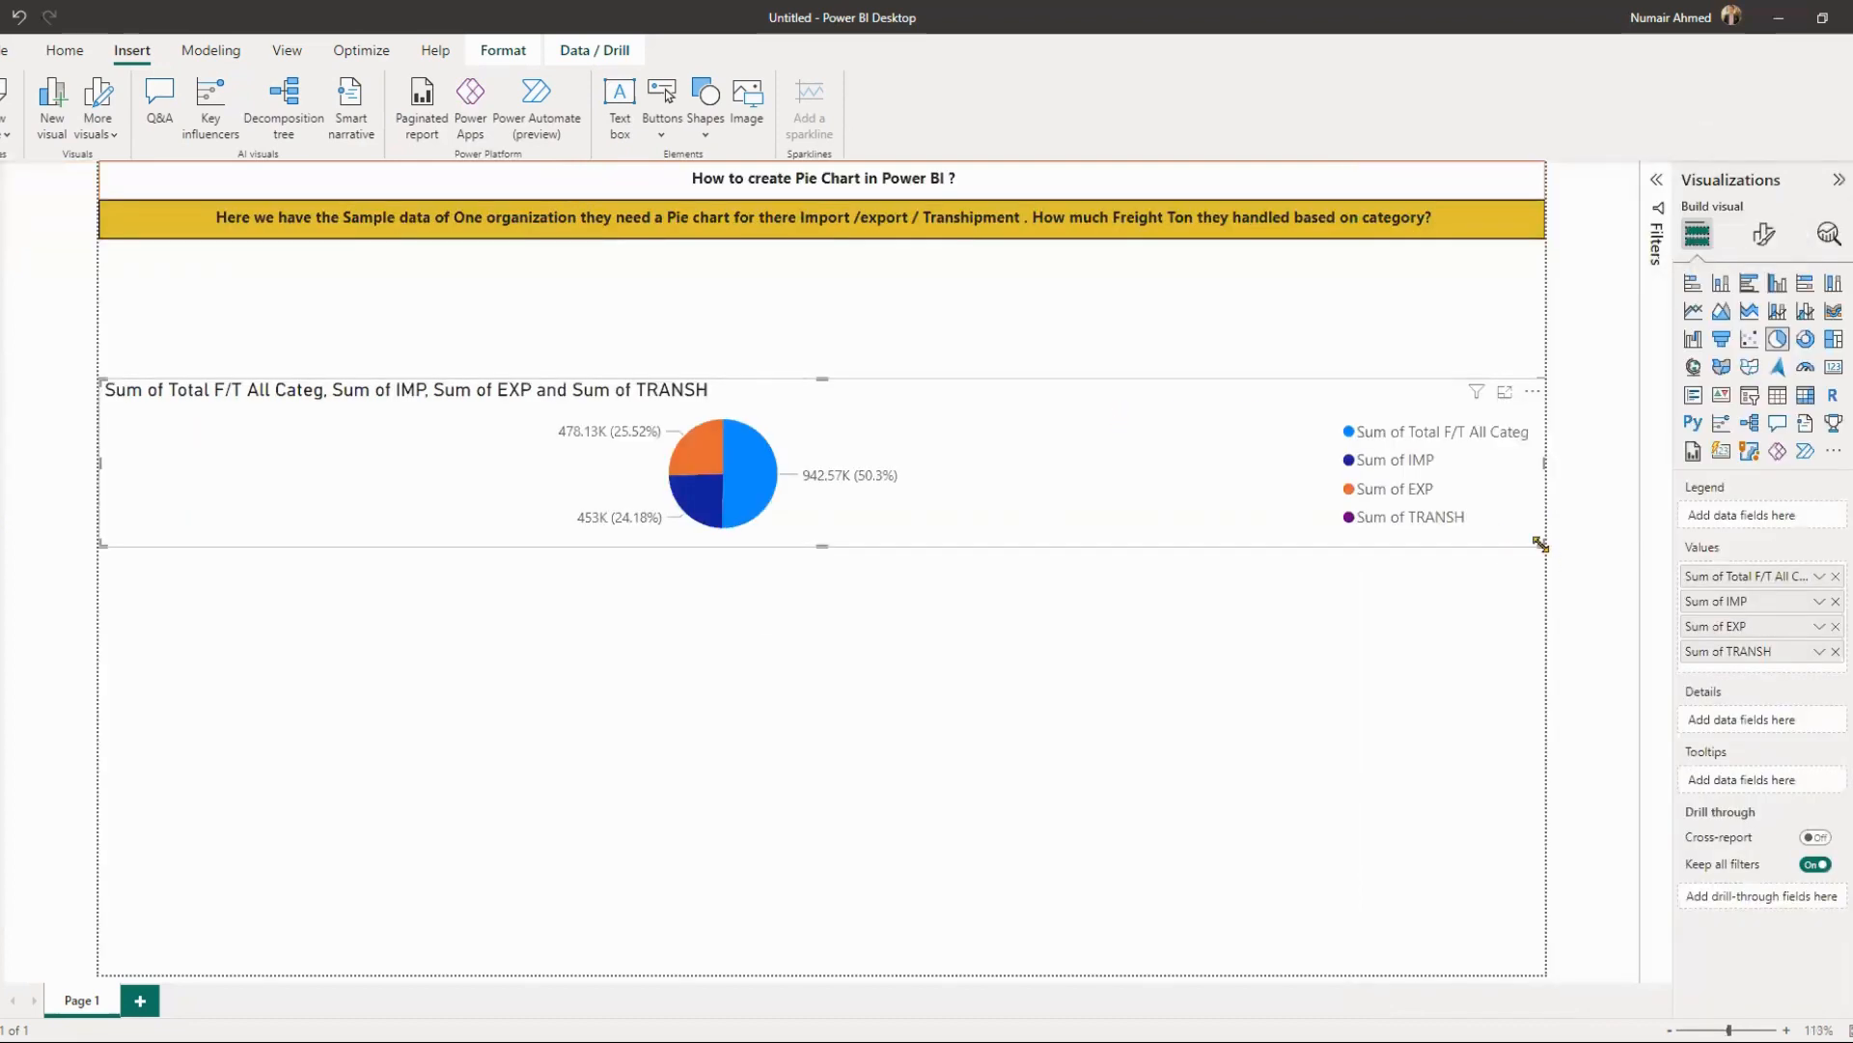
{"action": "left_click_drag", "start_coordinate": [1037, 597], "coordinate": [886, 753]}
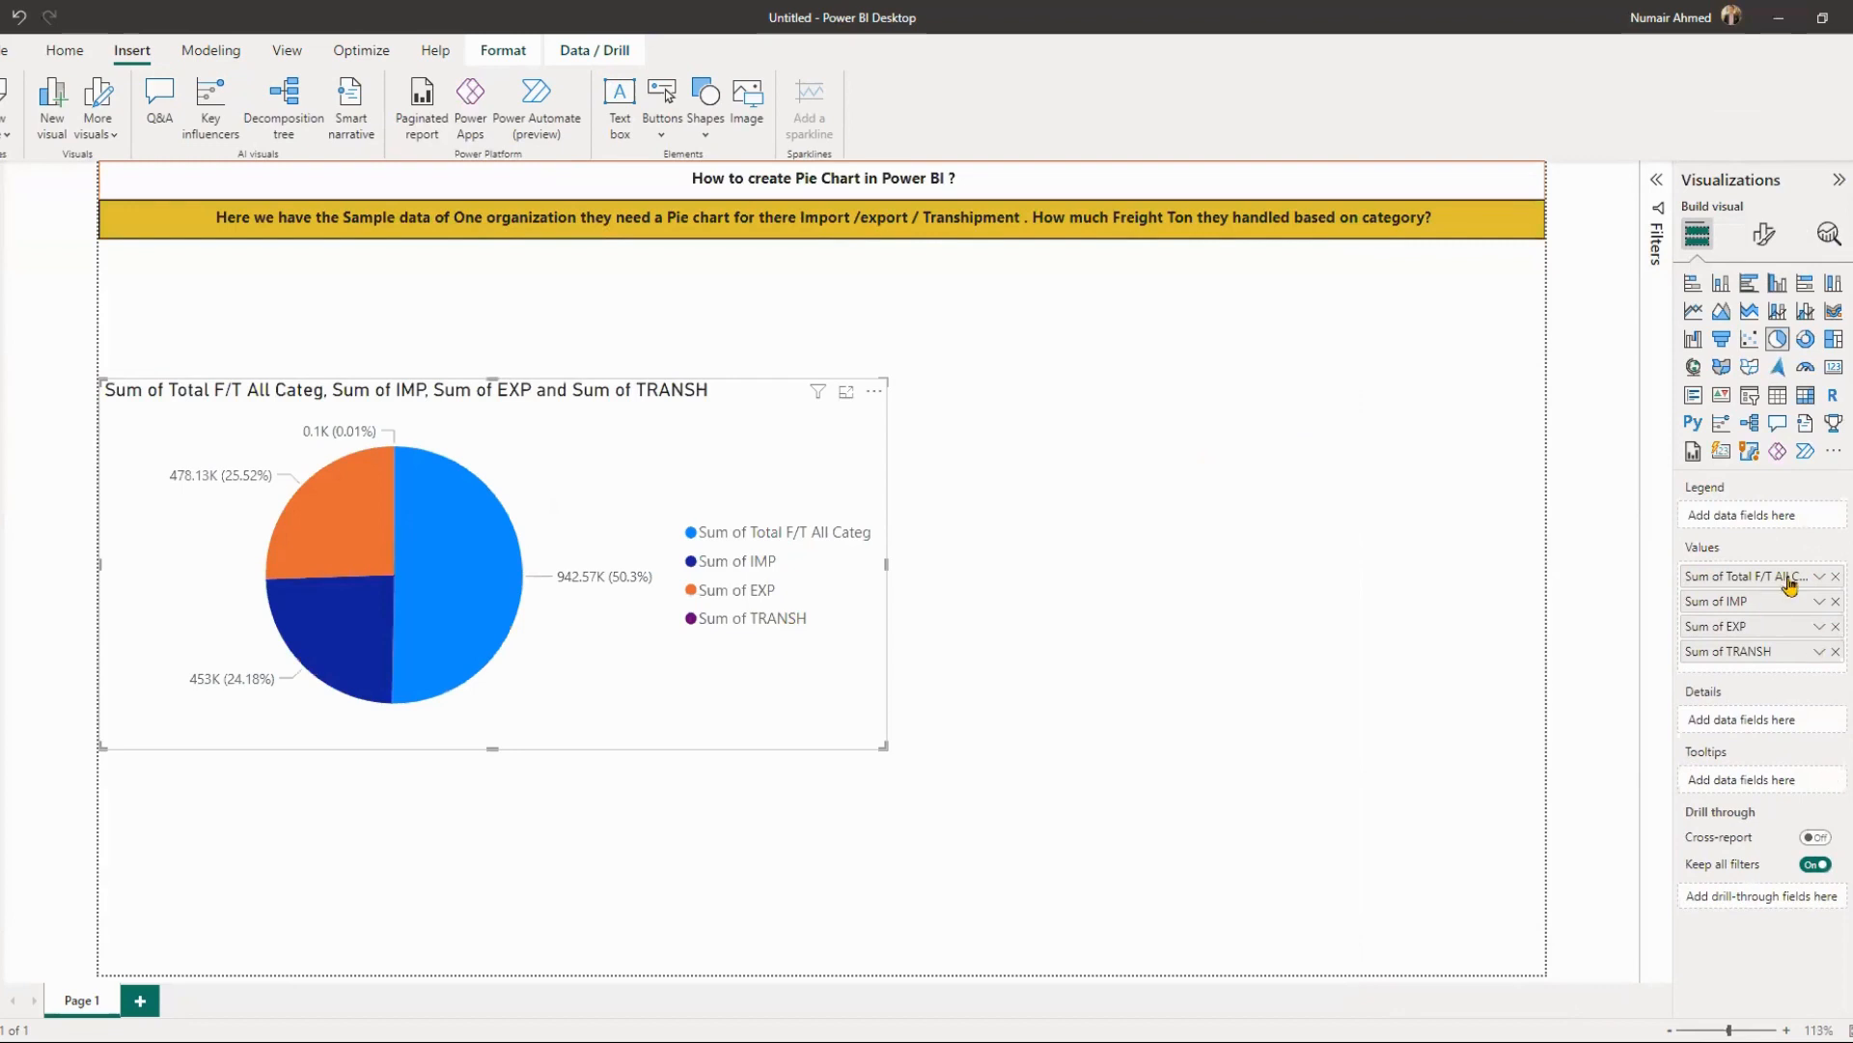
{"action": "left_click_drag", "start_coordinate": [1767, 729], "coordinate": [1780, 722]}
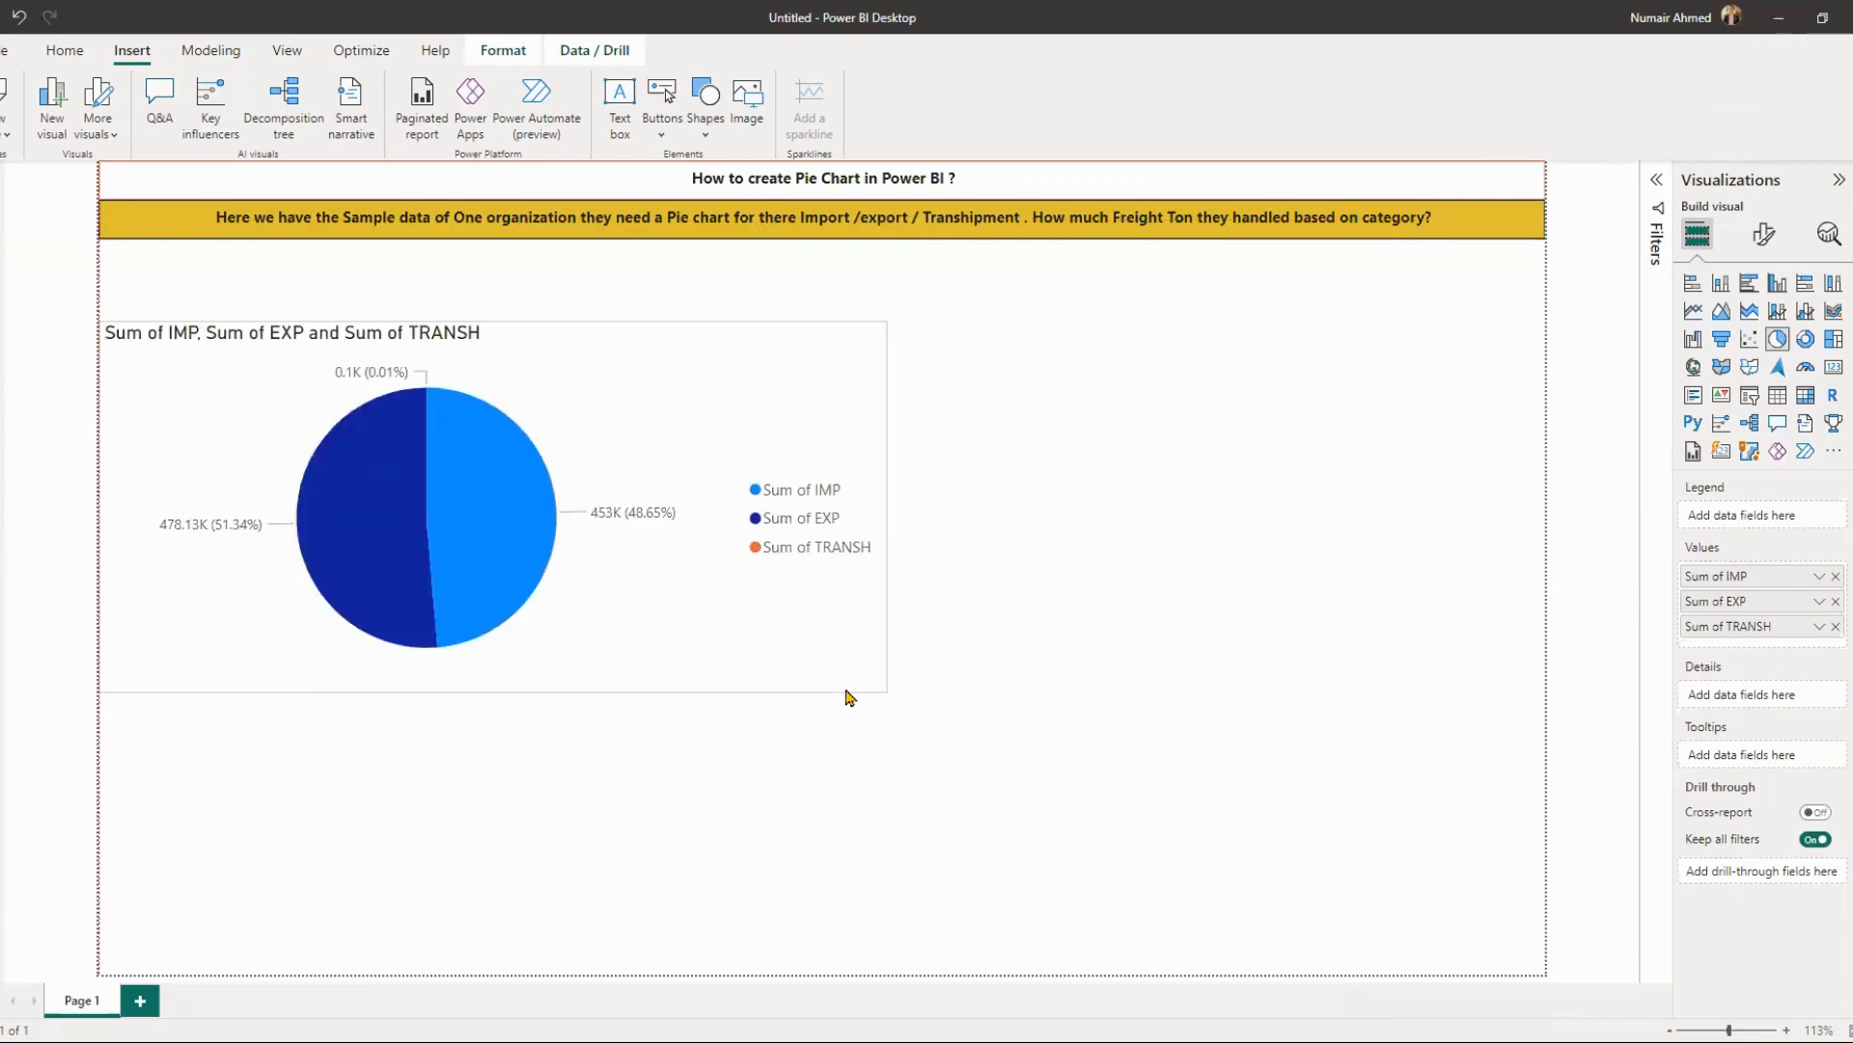
{"action": "left_click_drag", "start_coordinate": [887, 512], "coordinate": [1004, 510]}
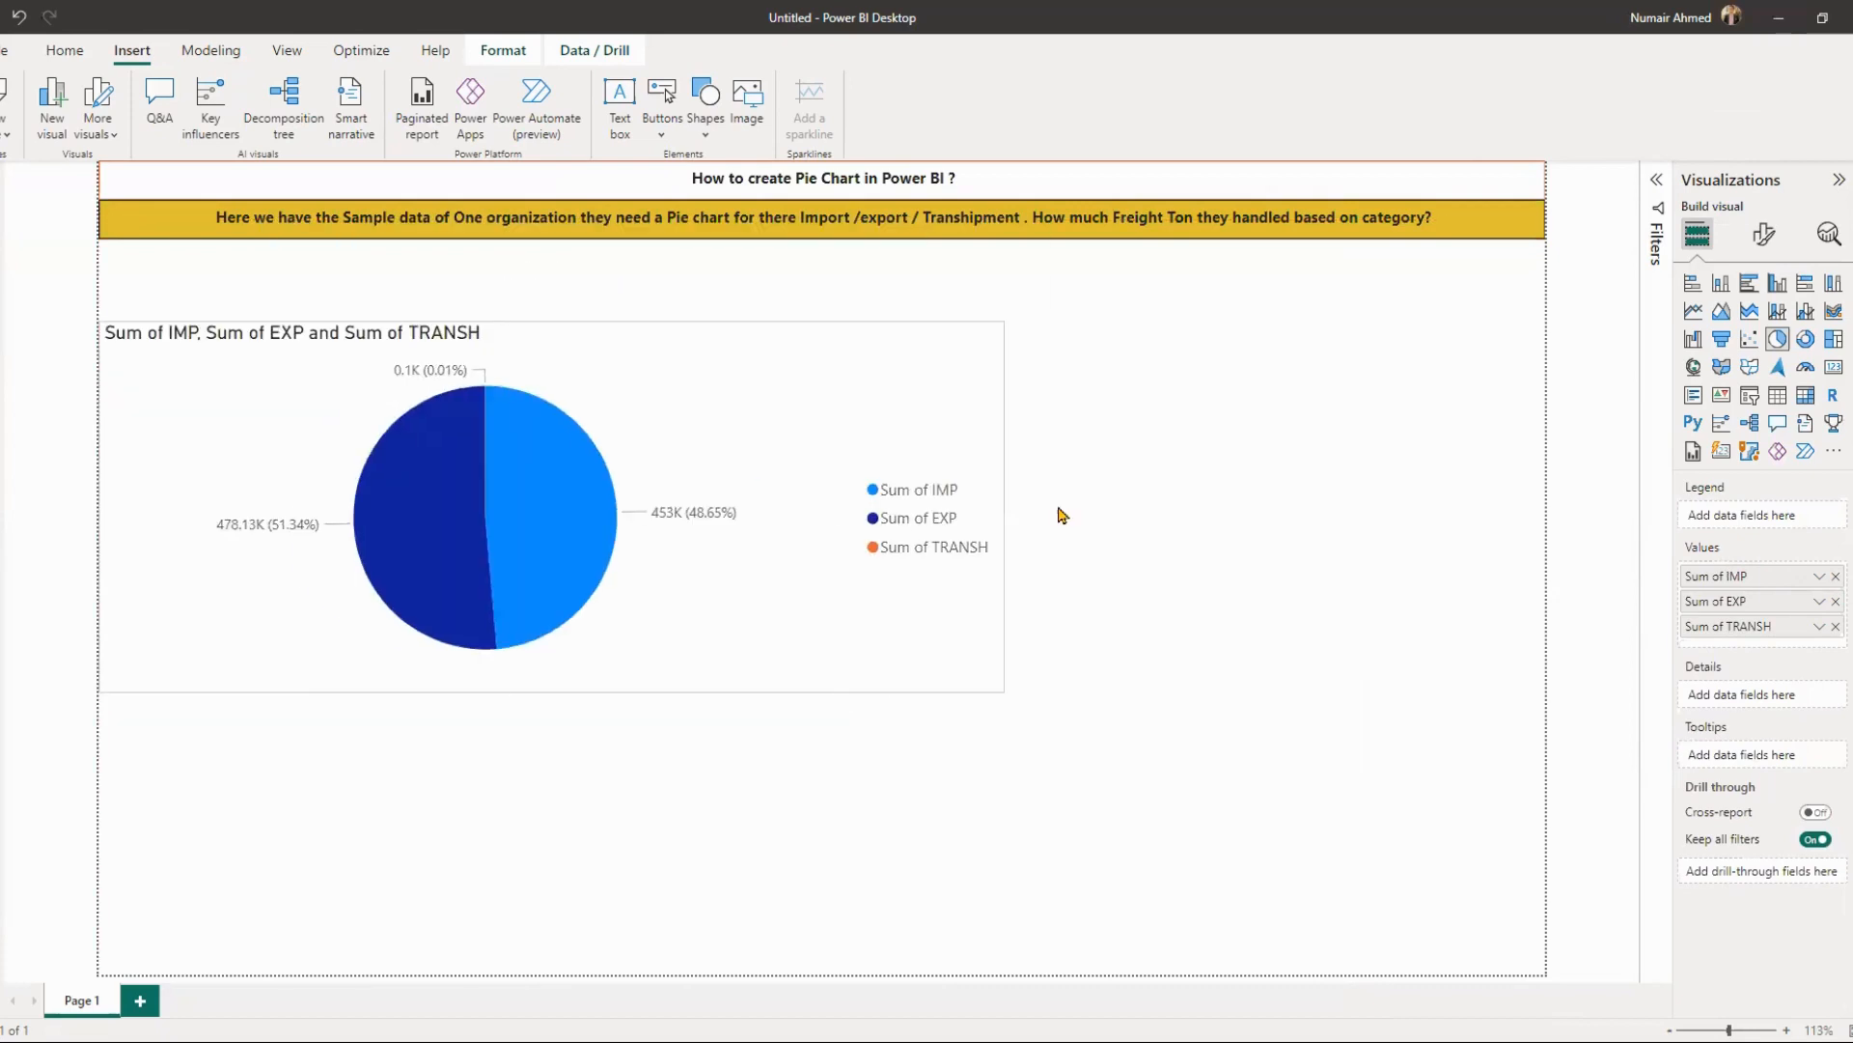
- Widen the pie chart to about 75% of the page width and set its IMP, EXP and TRANSH values to Average
{"action": "left_click_drag", "start_coordinate": [1182, 515], "coordinate": [1178, 518]}
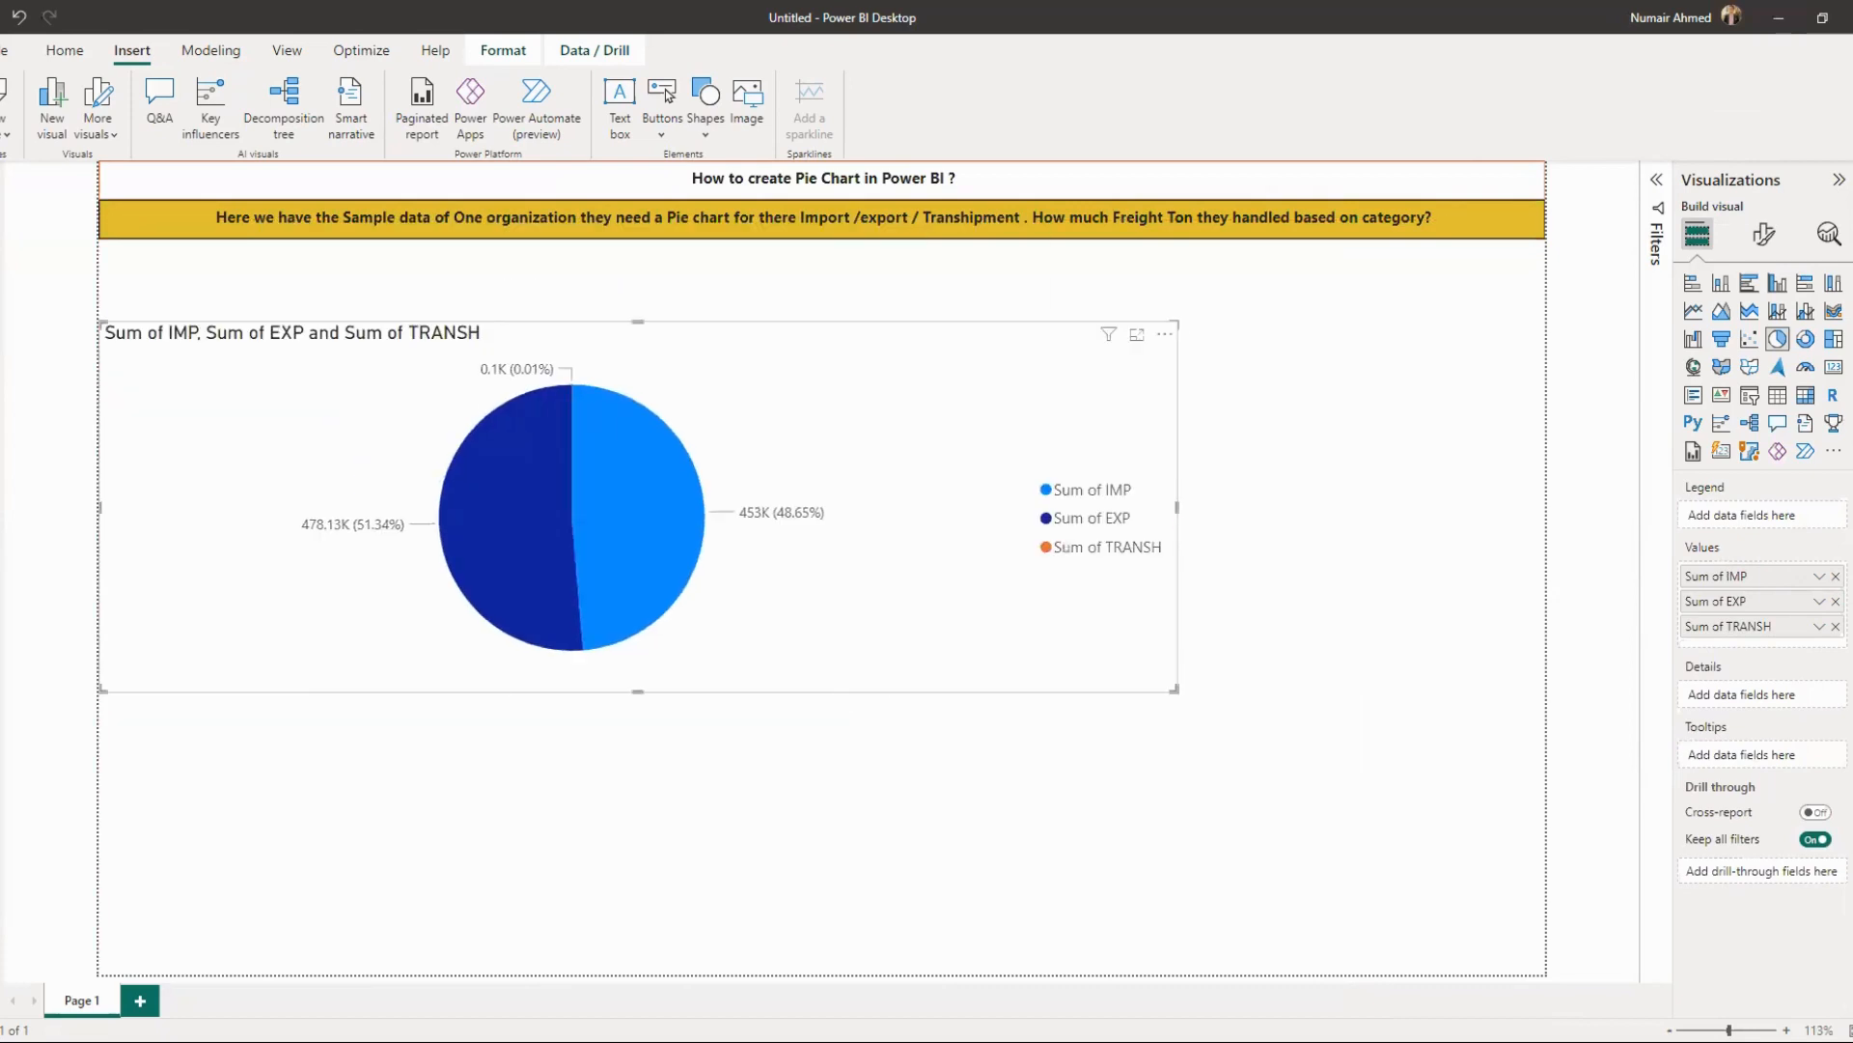
{"action": "left_click", "coordinate": [1641, 275]}
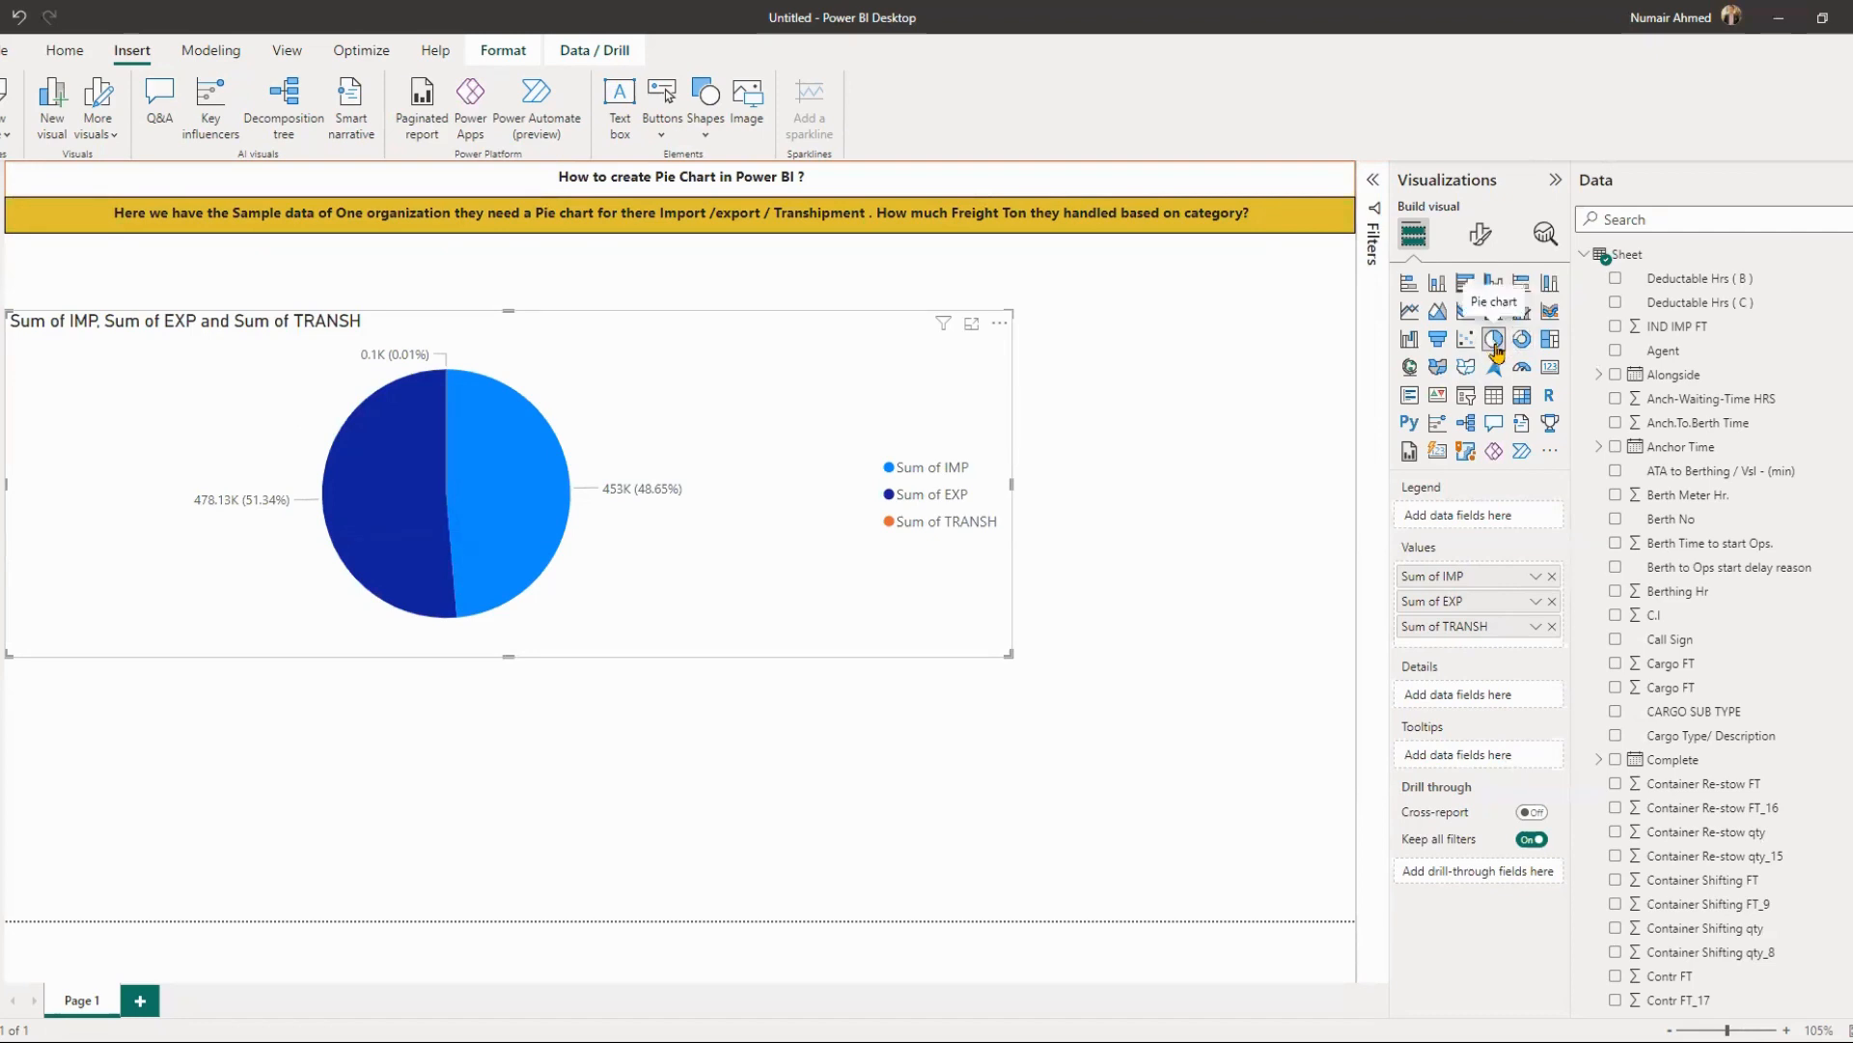
{"action": "left_click", "coordinate": [1535, 576]}
{"action": "left_click", "coordinate": [1604, 711]}
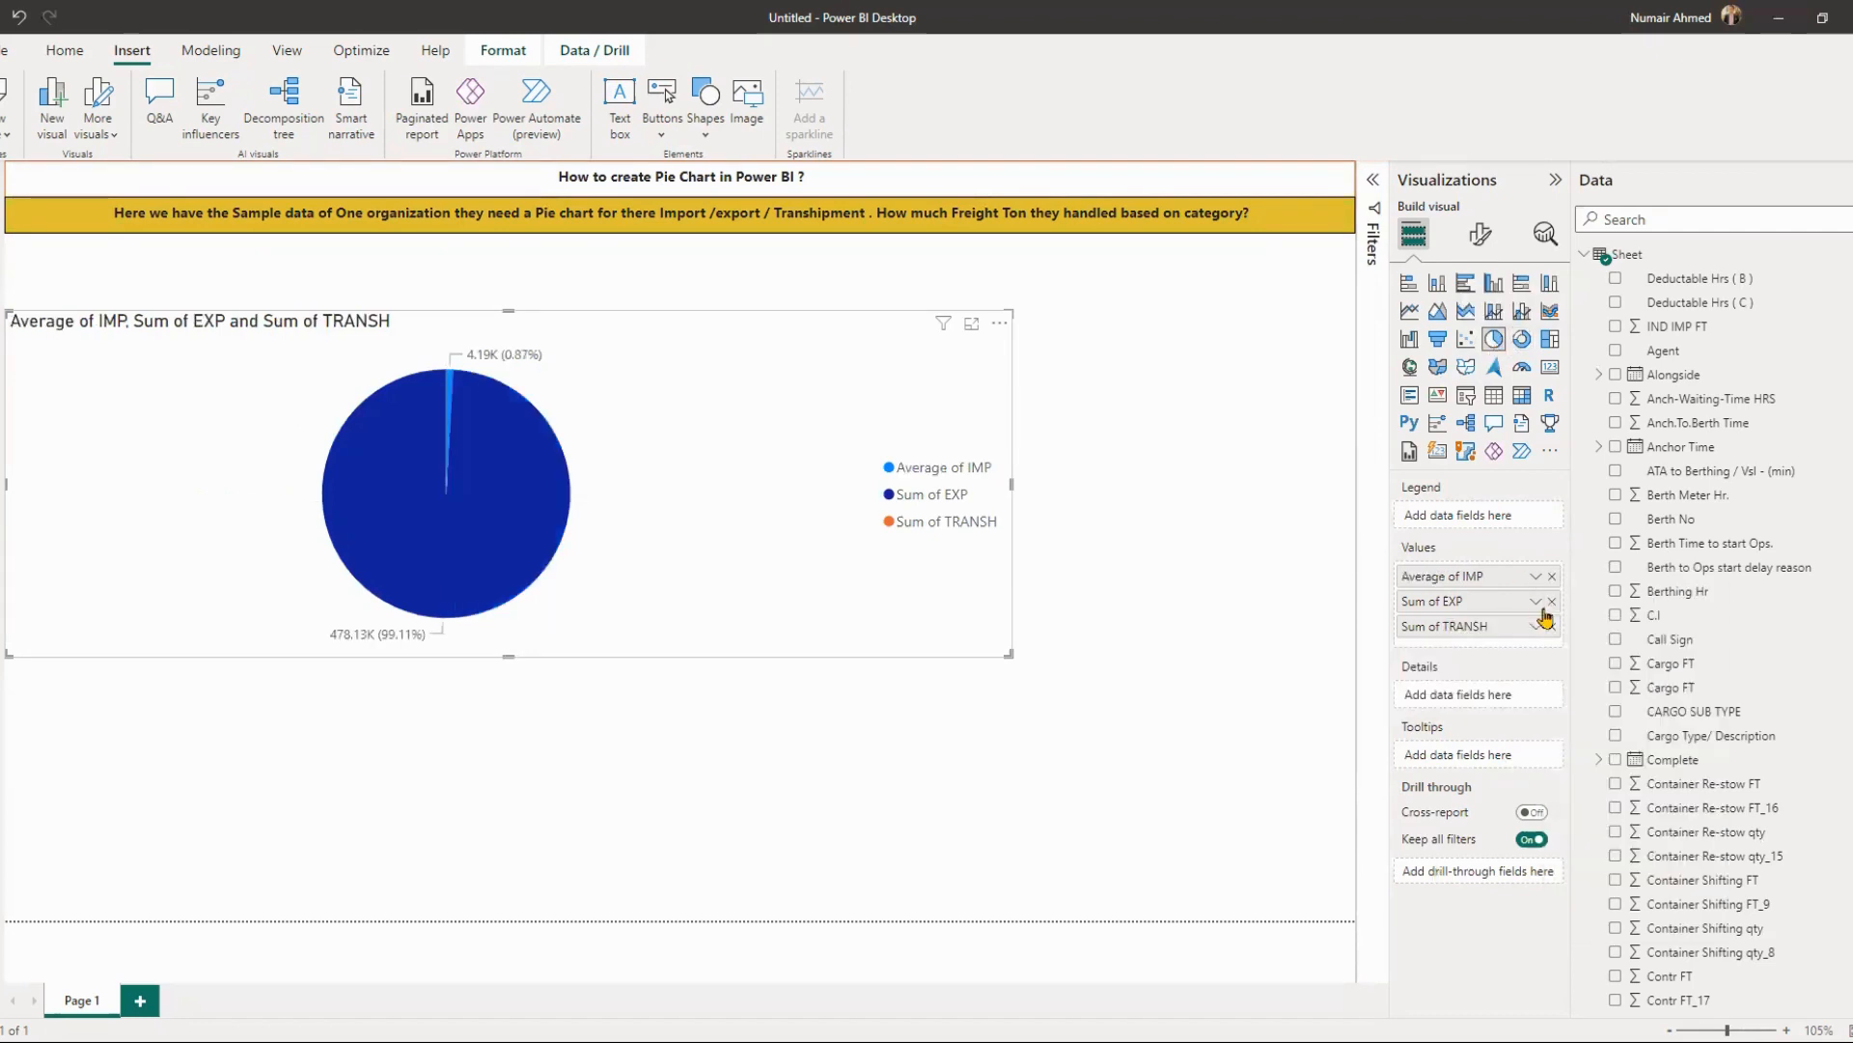
{"action": "left_click", "coordinate": [1536, 603]}
{"action": "left_click", "coordinate": [1591, 735]}
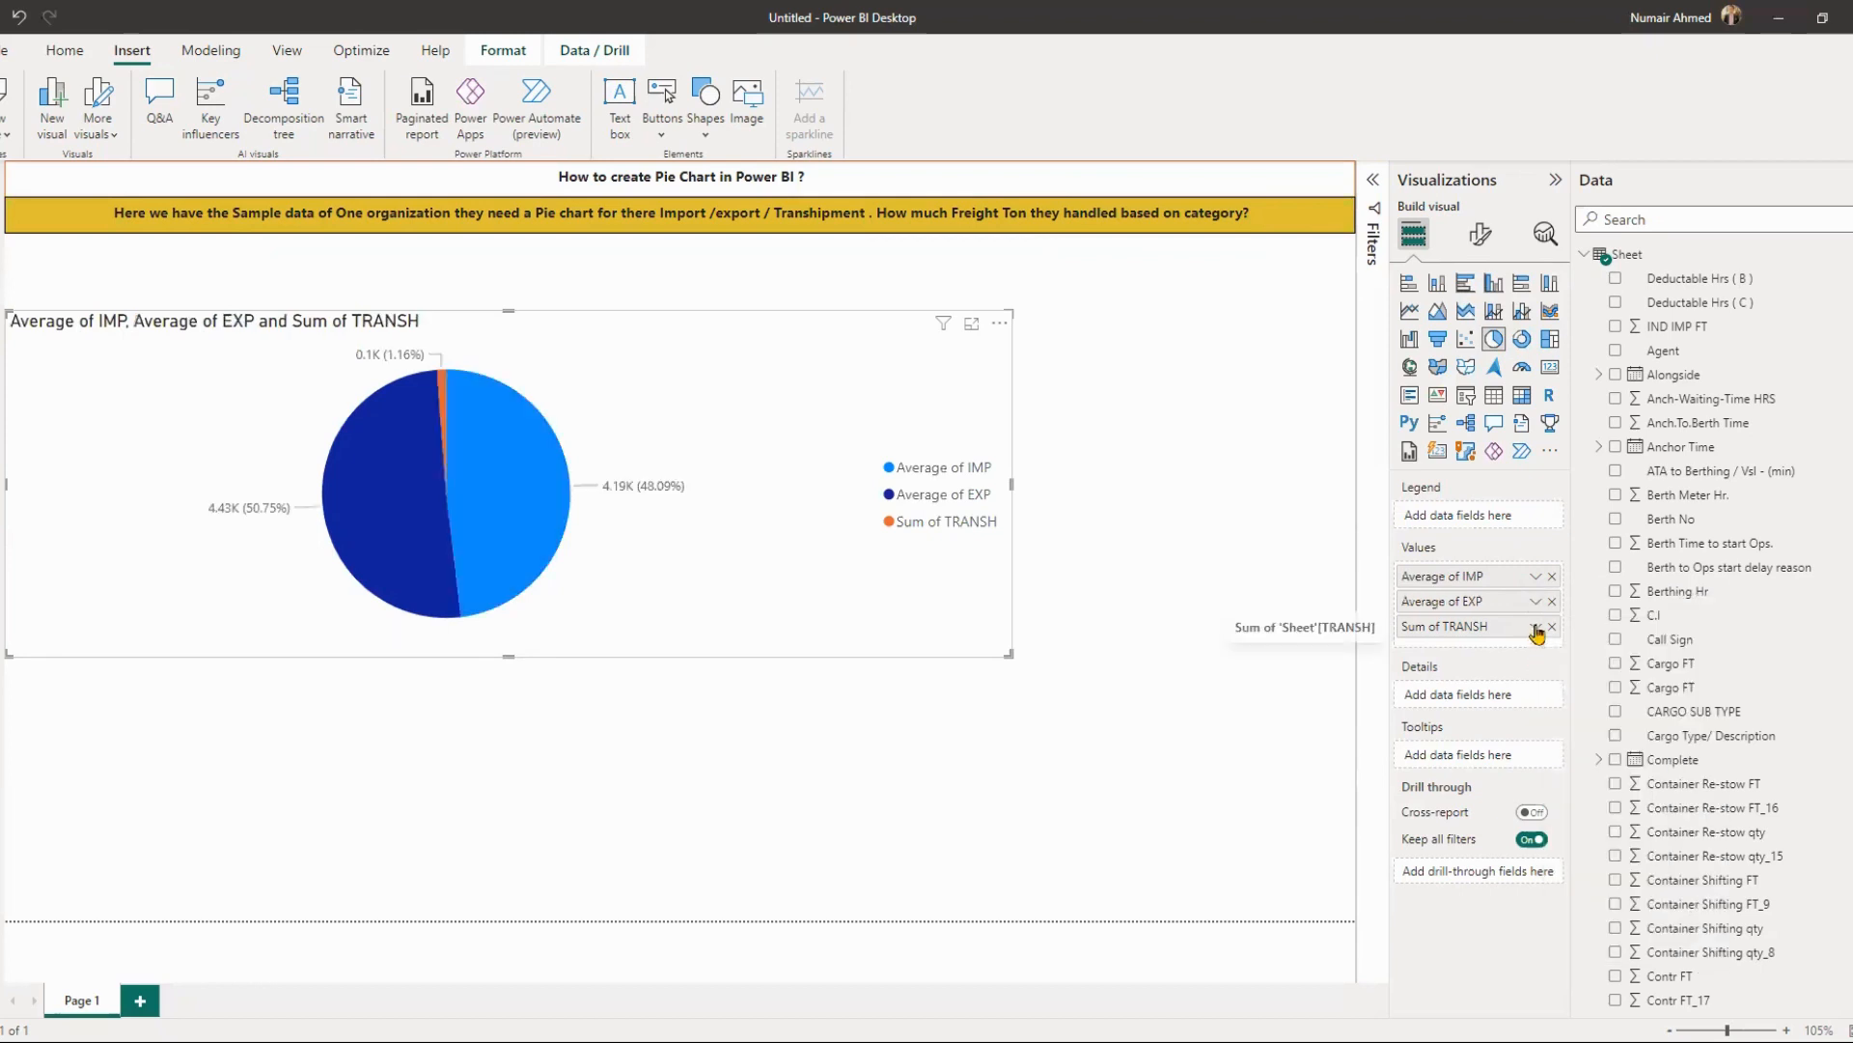
{"action": "left_click", "coordinate": [1535, 626]}
{"action": "left_click", "coordinate": [1592, 762]}
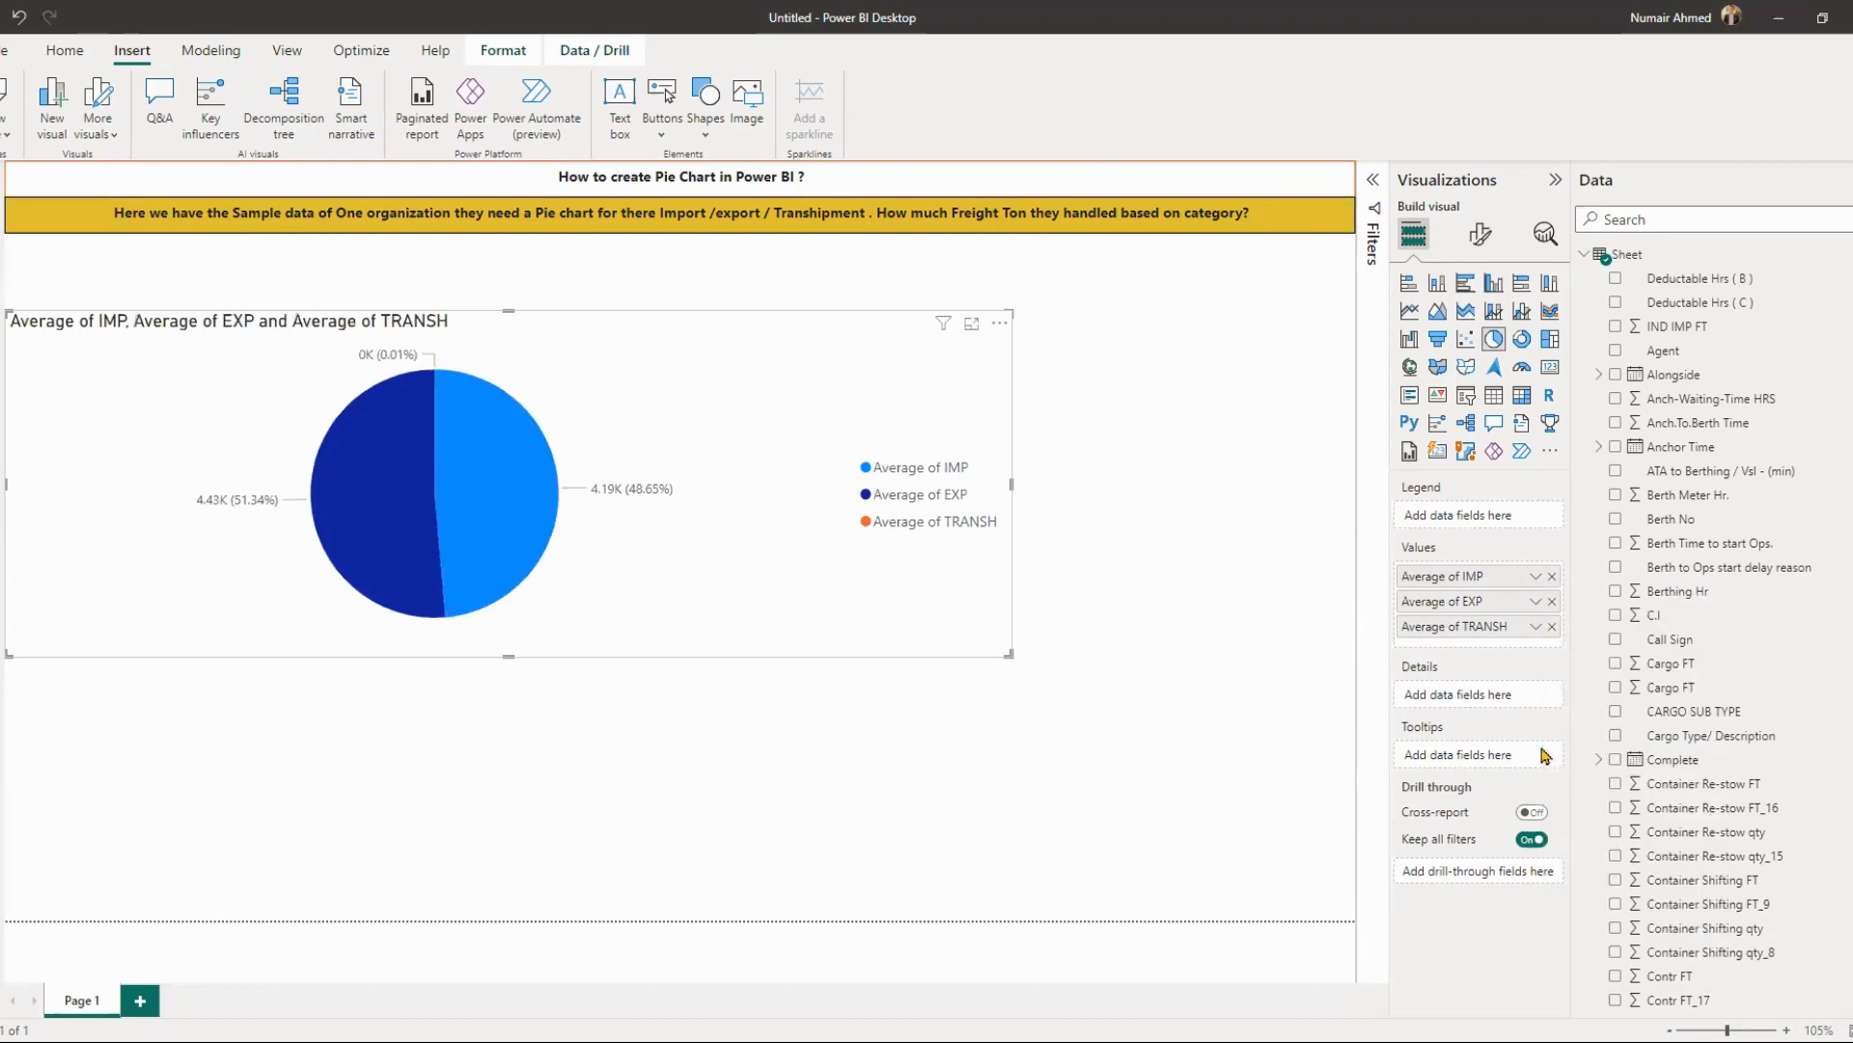
- Remove the averaged TRANSH, EXP and IMP fields from the pie chart's values
{"action": "left_click", "coordinate": [1535, 626]}
{"action": "left_click", "coordinate": [1593, 749]}
{"action": "left_click", "coordinate": [1551, 626]}
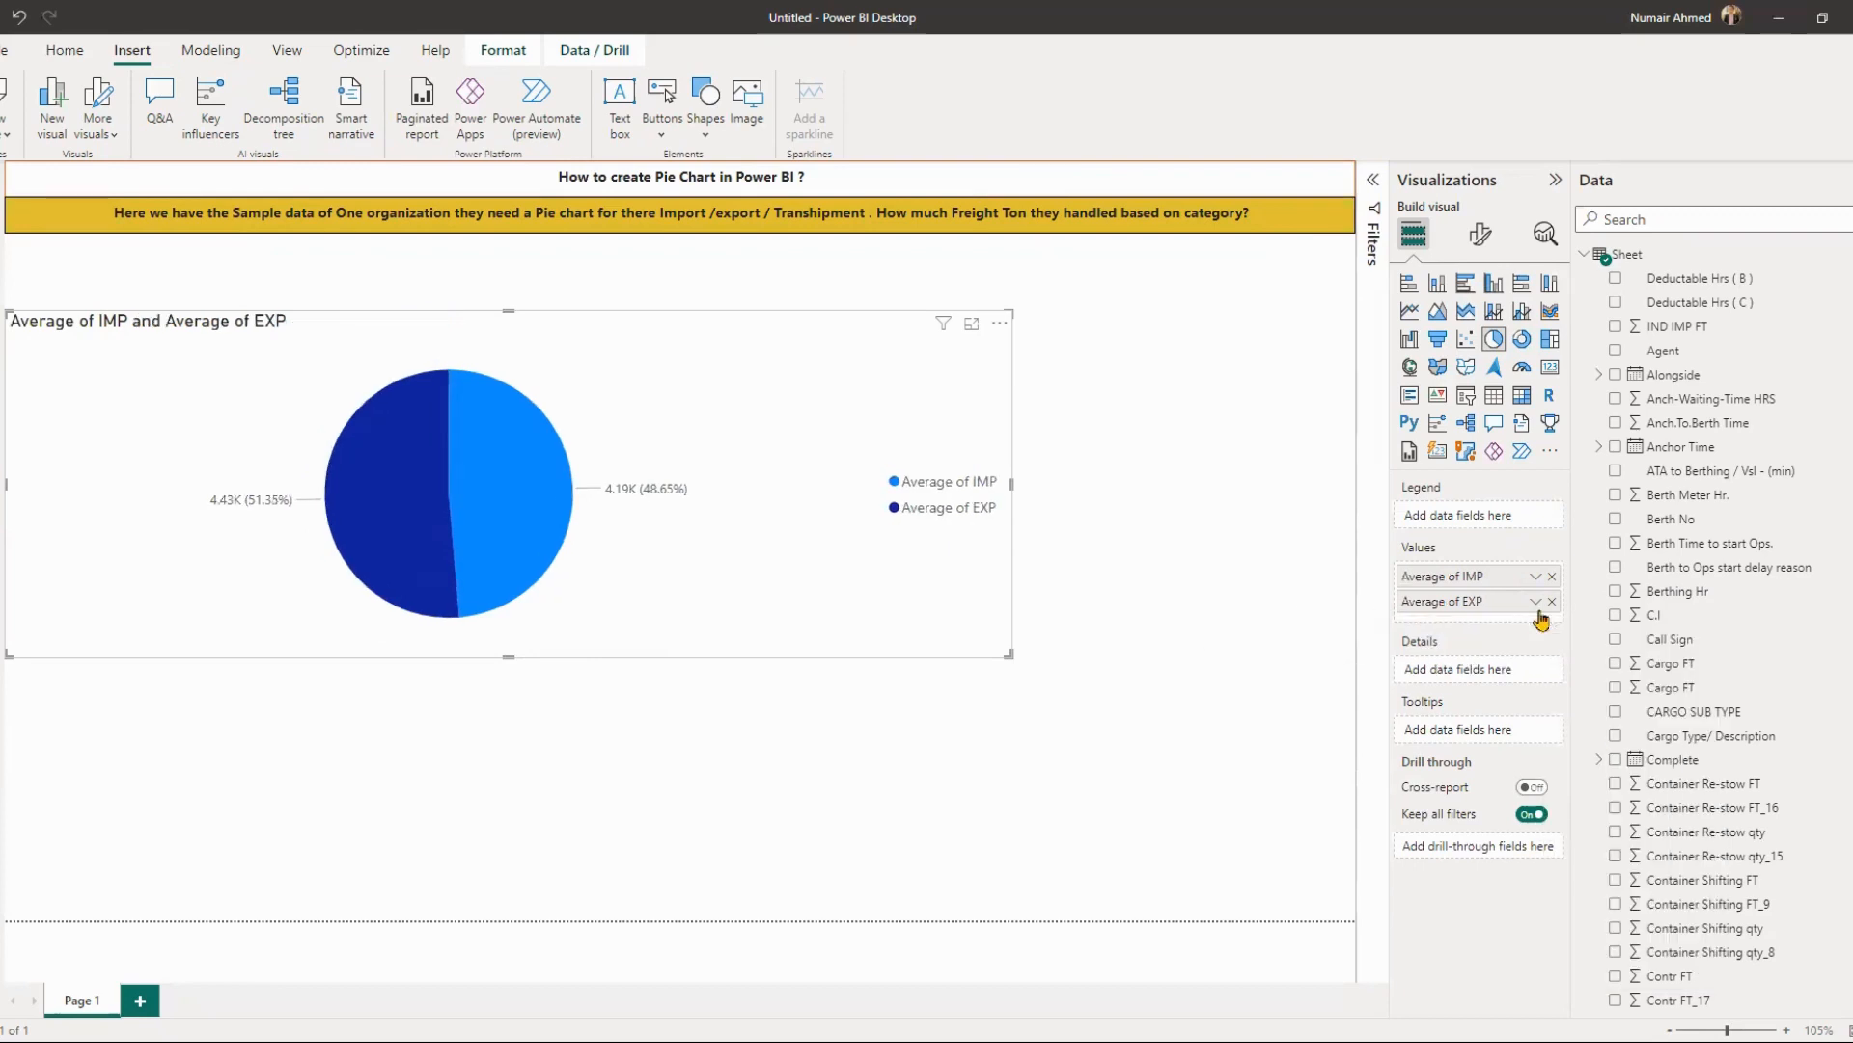
{"action": "left_click", "coordinate": [1552, 600]}
{"action": "left_click", "coordinate": [1552, 579]}
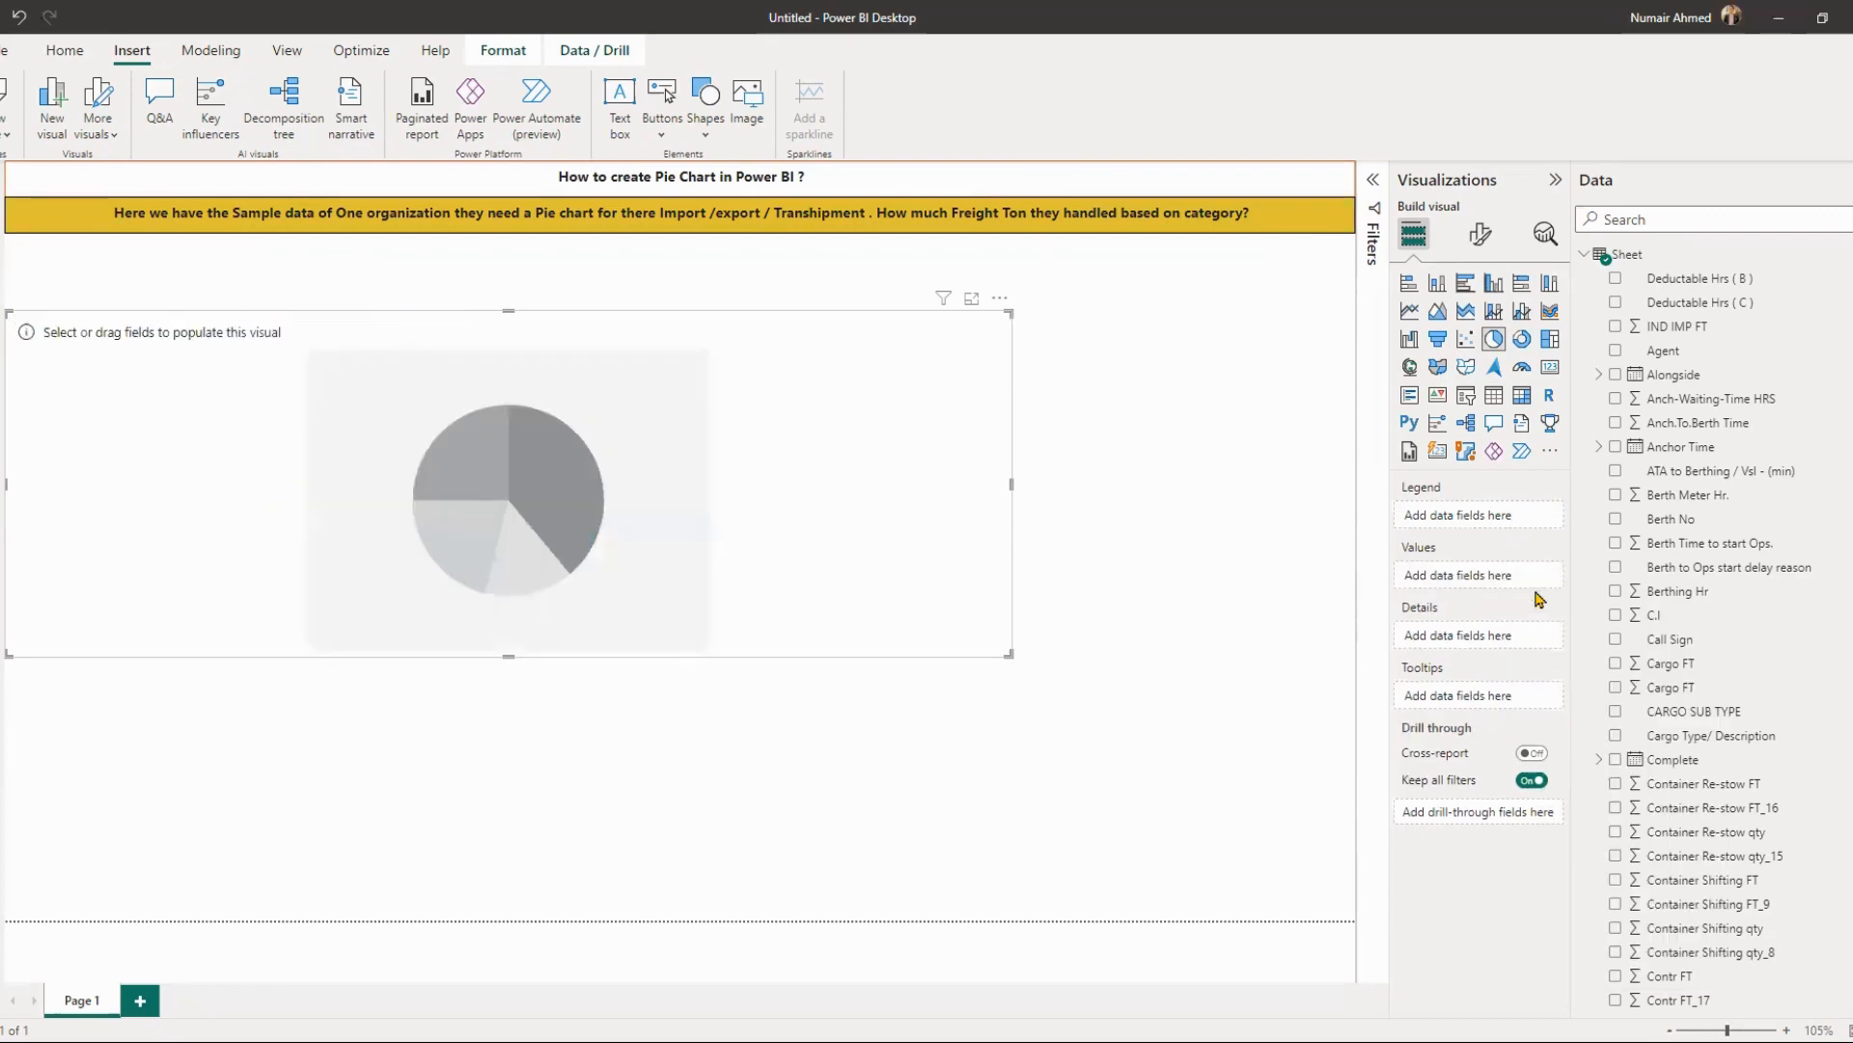
- Try the Cargo FT, Month and Monthly F/T fields in the empty pie chart one at a time, removing each again
{"action": "left_click", "coordinate": [1616, 687]}
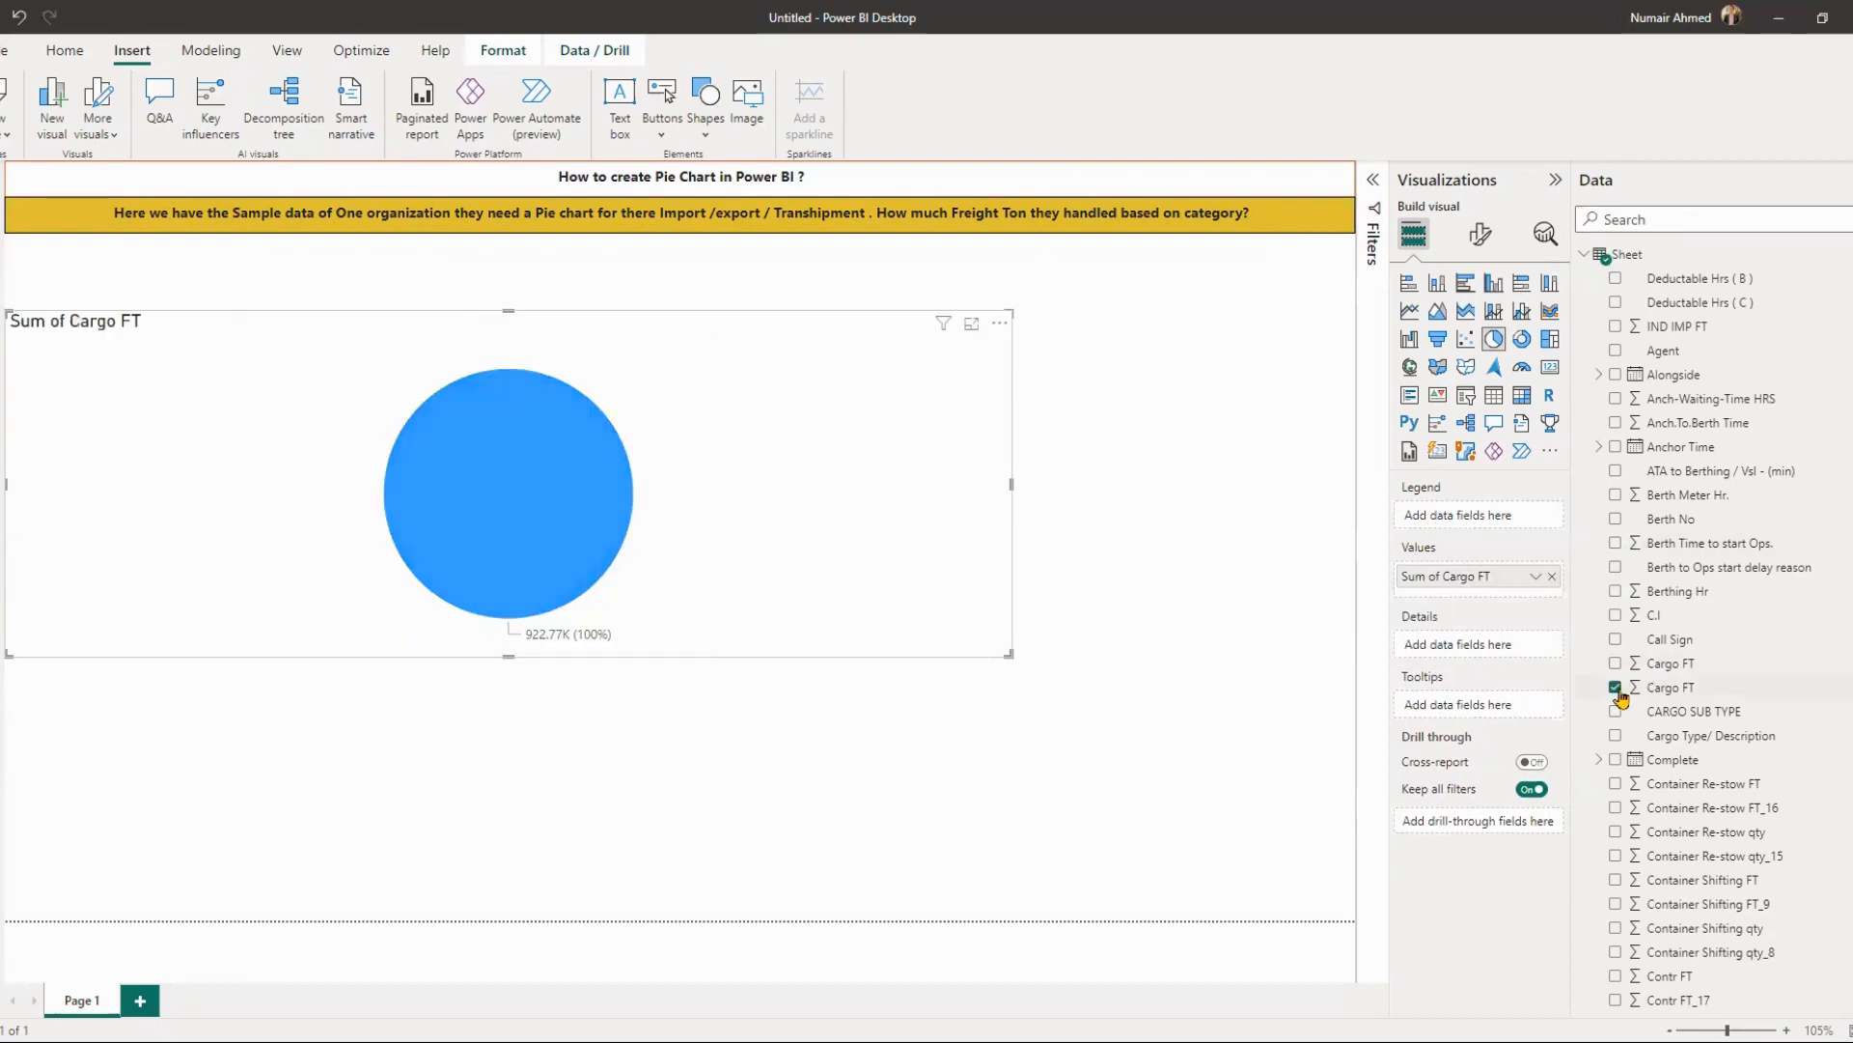
{"action": "left_click", "coordinate": [1616, 688]}
{"action": "scroll", "coordinate": [1629, 777], "scroll_direction": "down", "scroll_amount": 5}
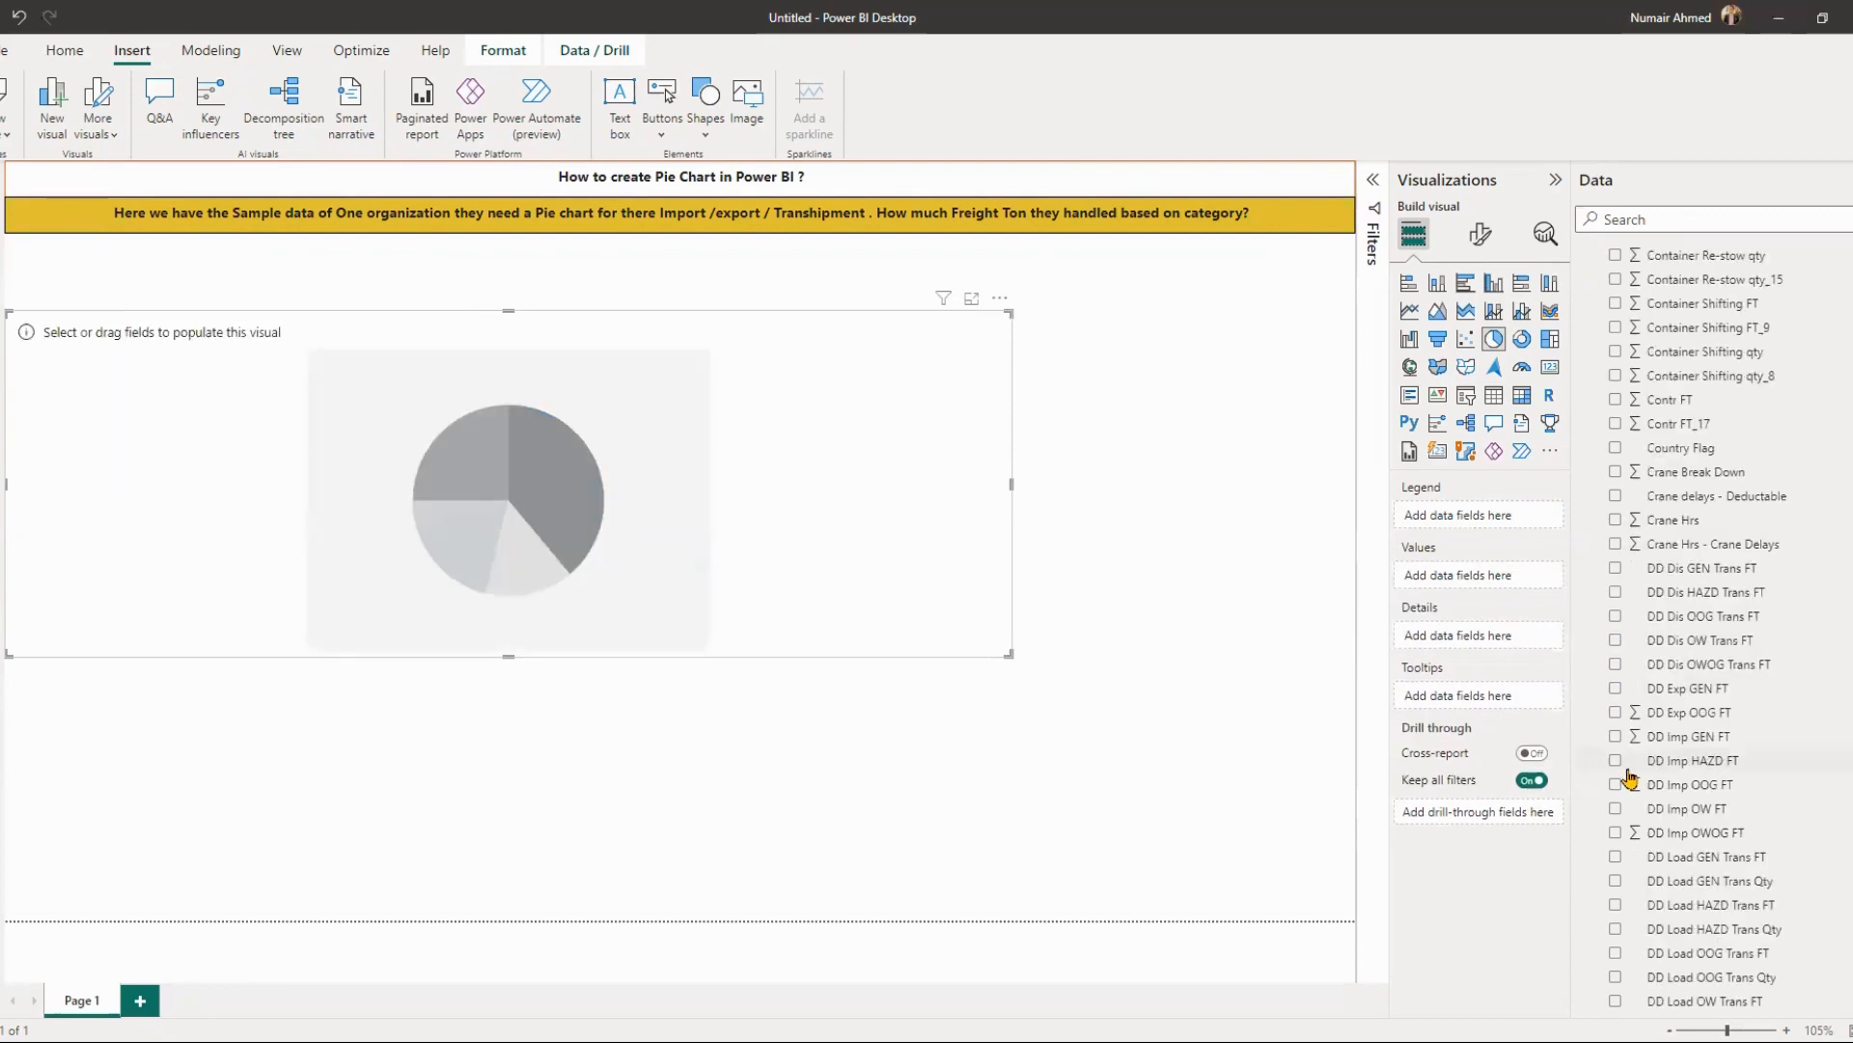
{"action": "scroll", "coordinate": [1631, 778], "scroll_direction": "down", "scroll_amount": 5}
{"action": "scroll", "coordinate": [1631, 780], "scroll_direction": "down", "scroll_amount": 5}
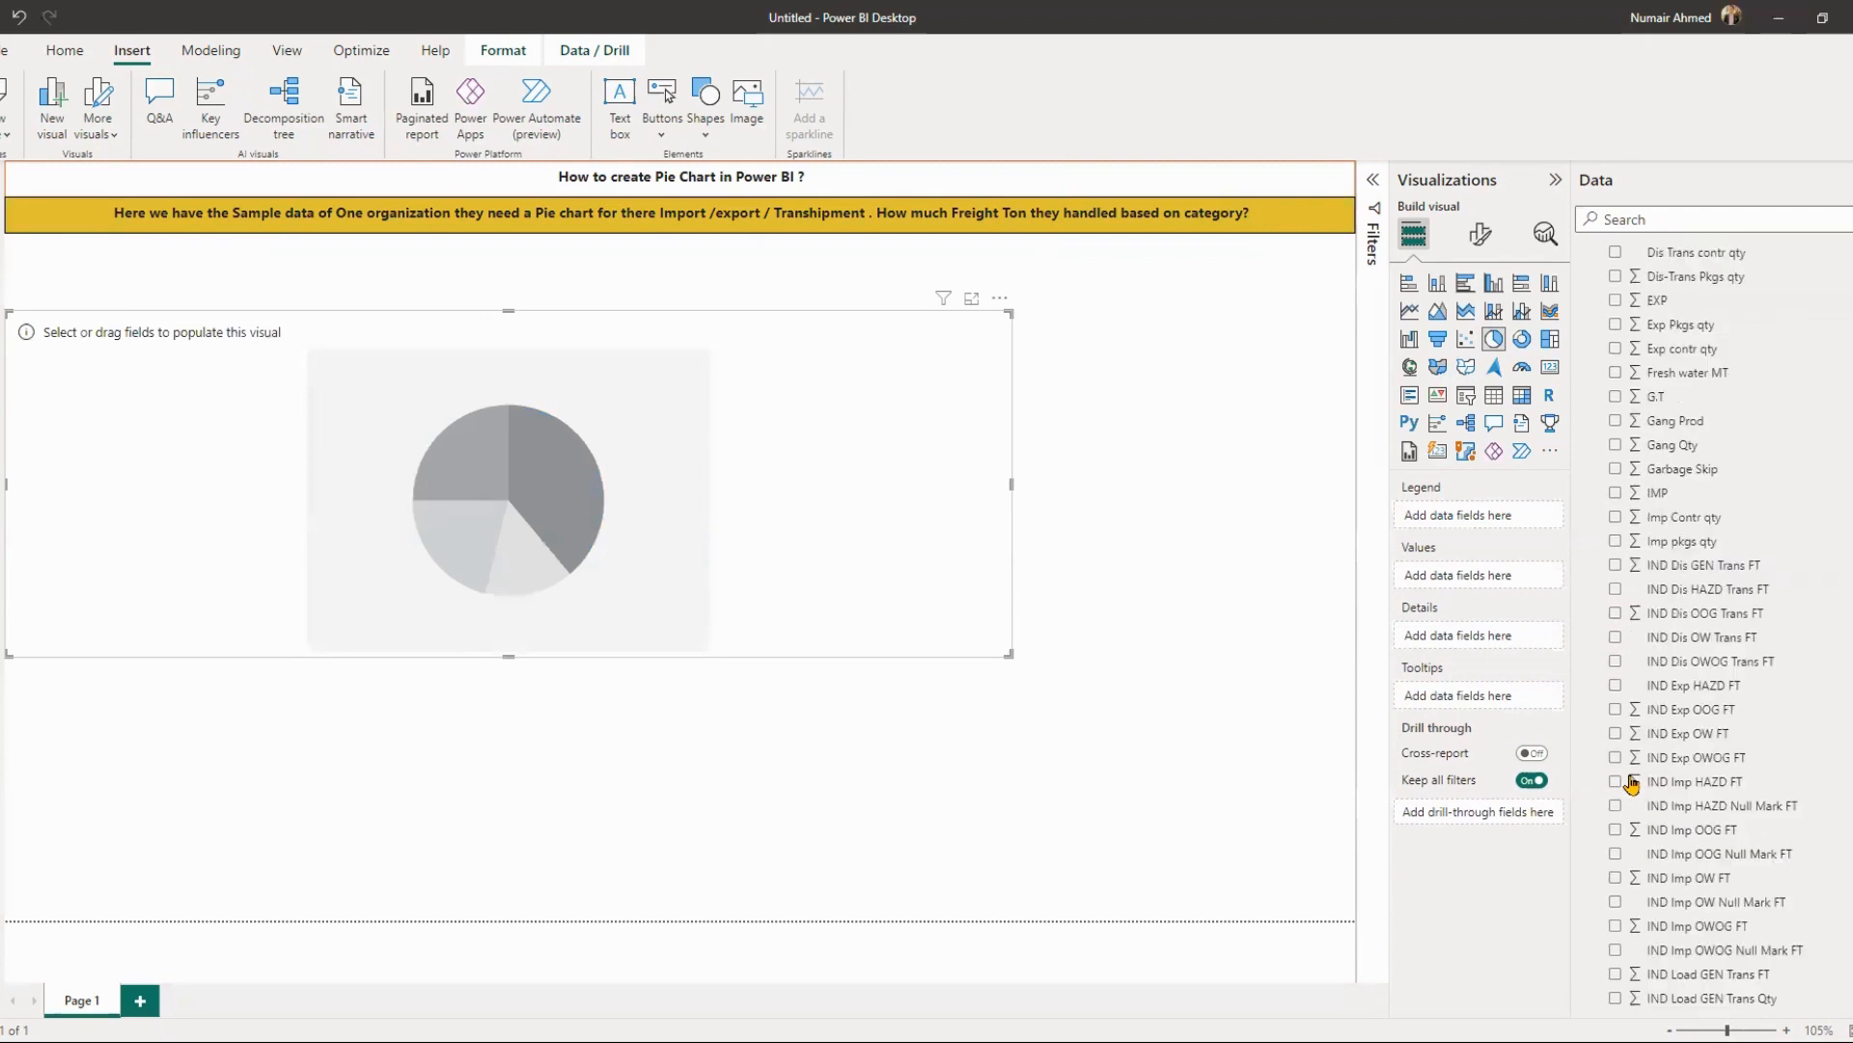
{"action": "scroll", "coordinate": [1631, 782], "scroll_direction": "down", "scroll_amount": 5}
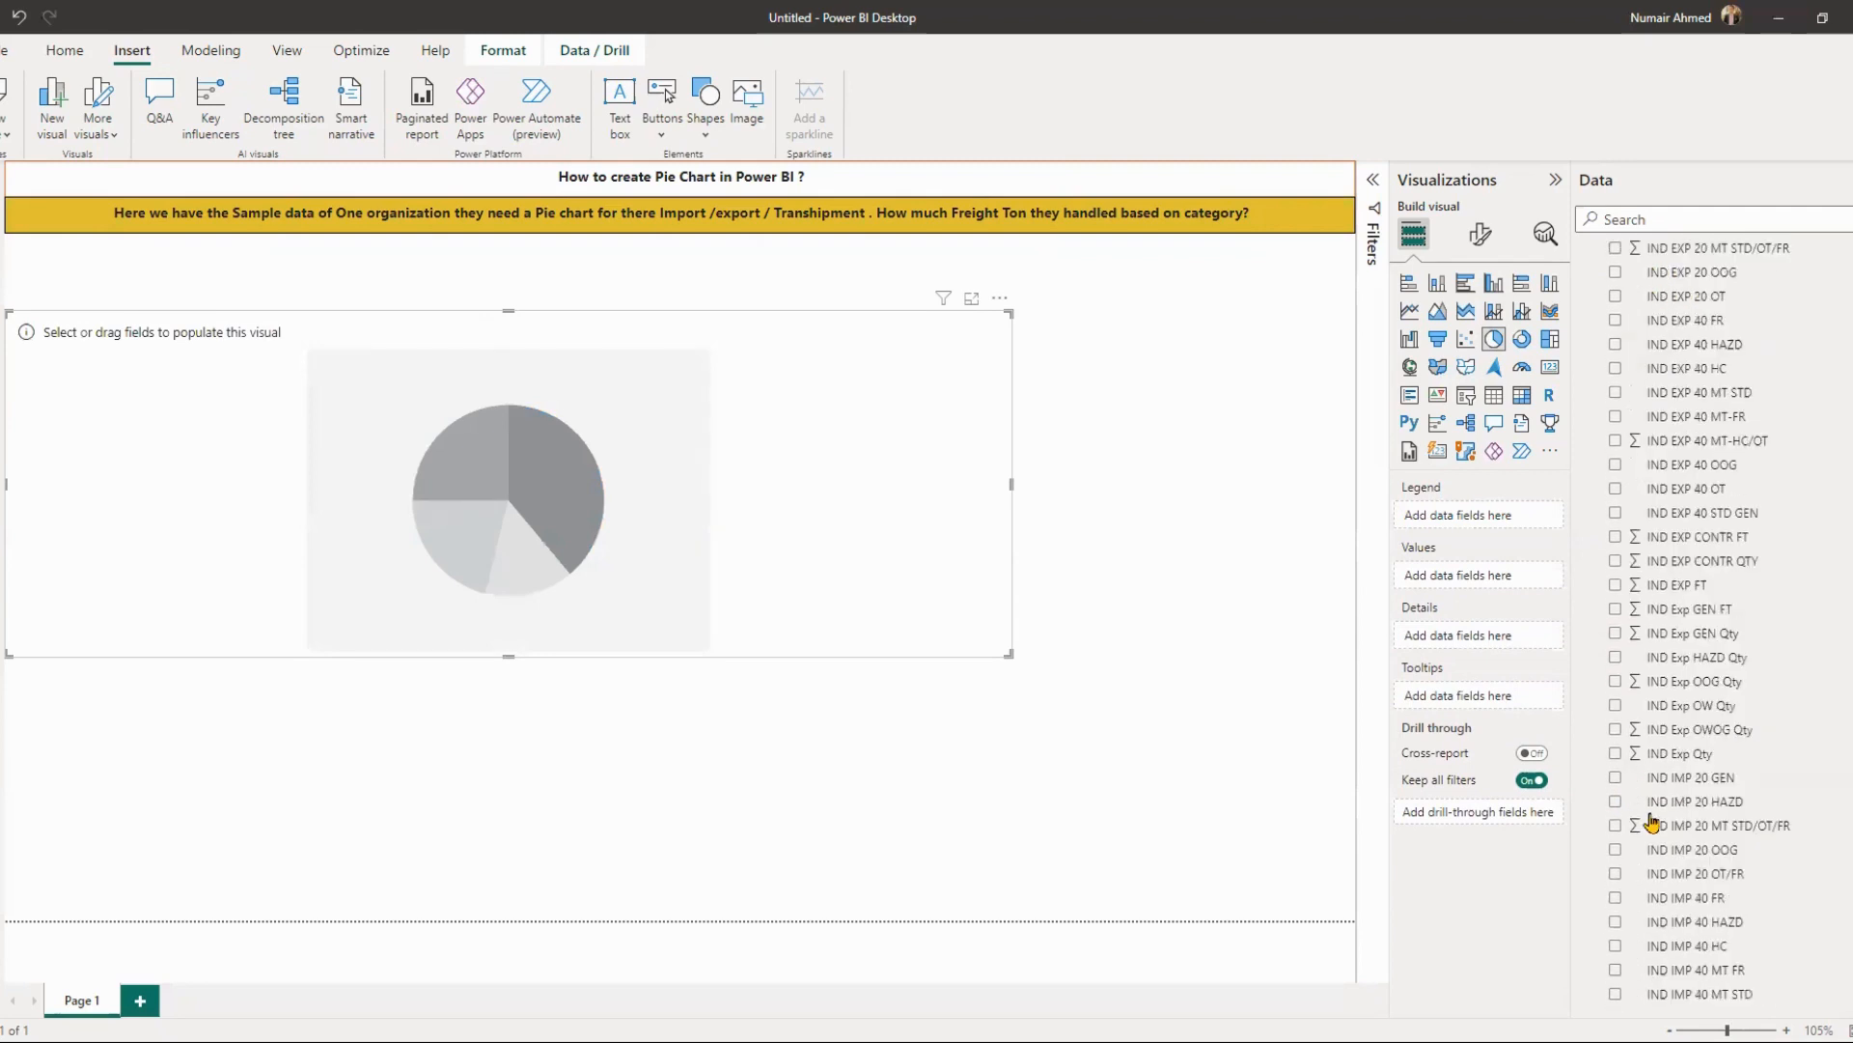
{"action": "scroll", "coordinate": [1653, 821], "scroll_direction": "down", "scroll_amount": 5}
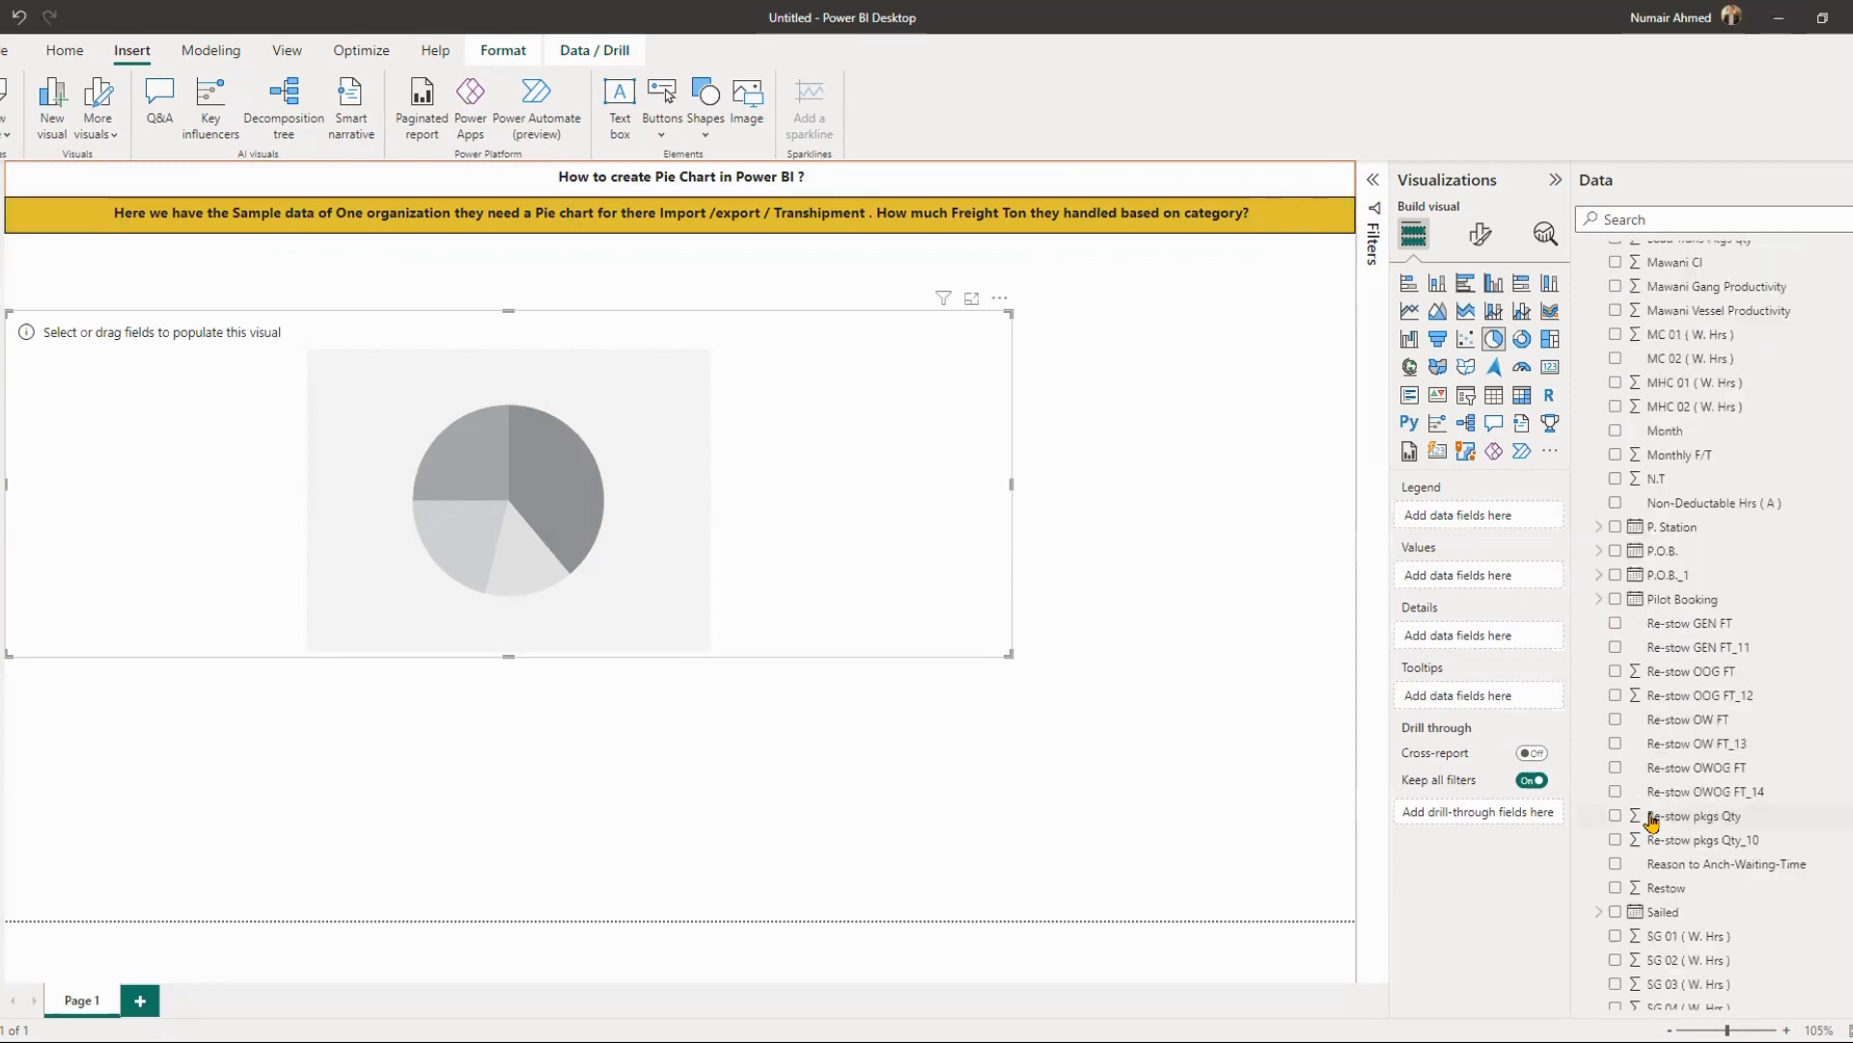
{"action": "left_click", "coordinate": [1617, 430]}
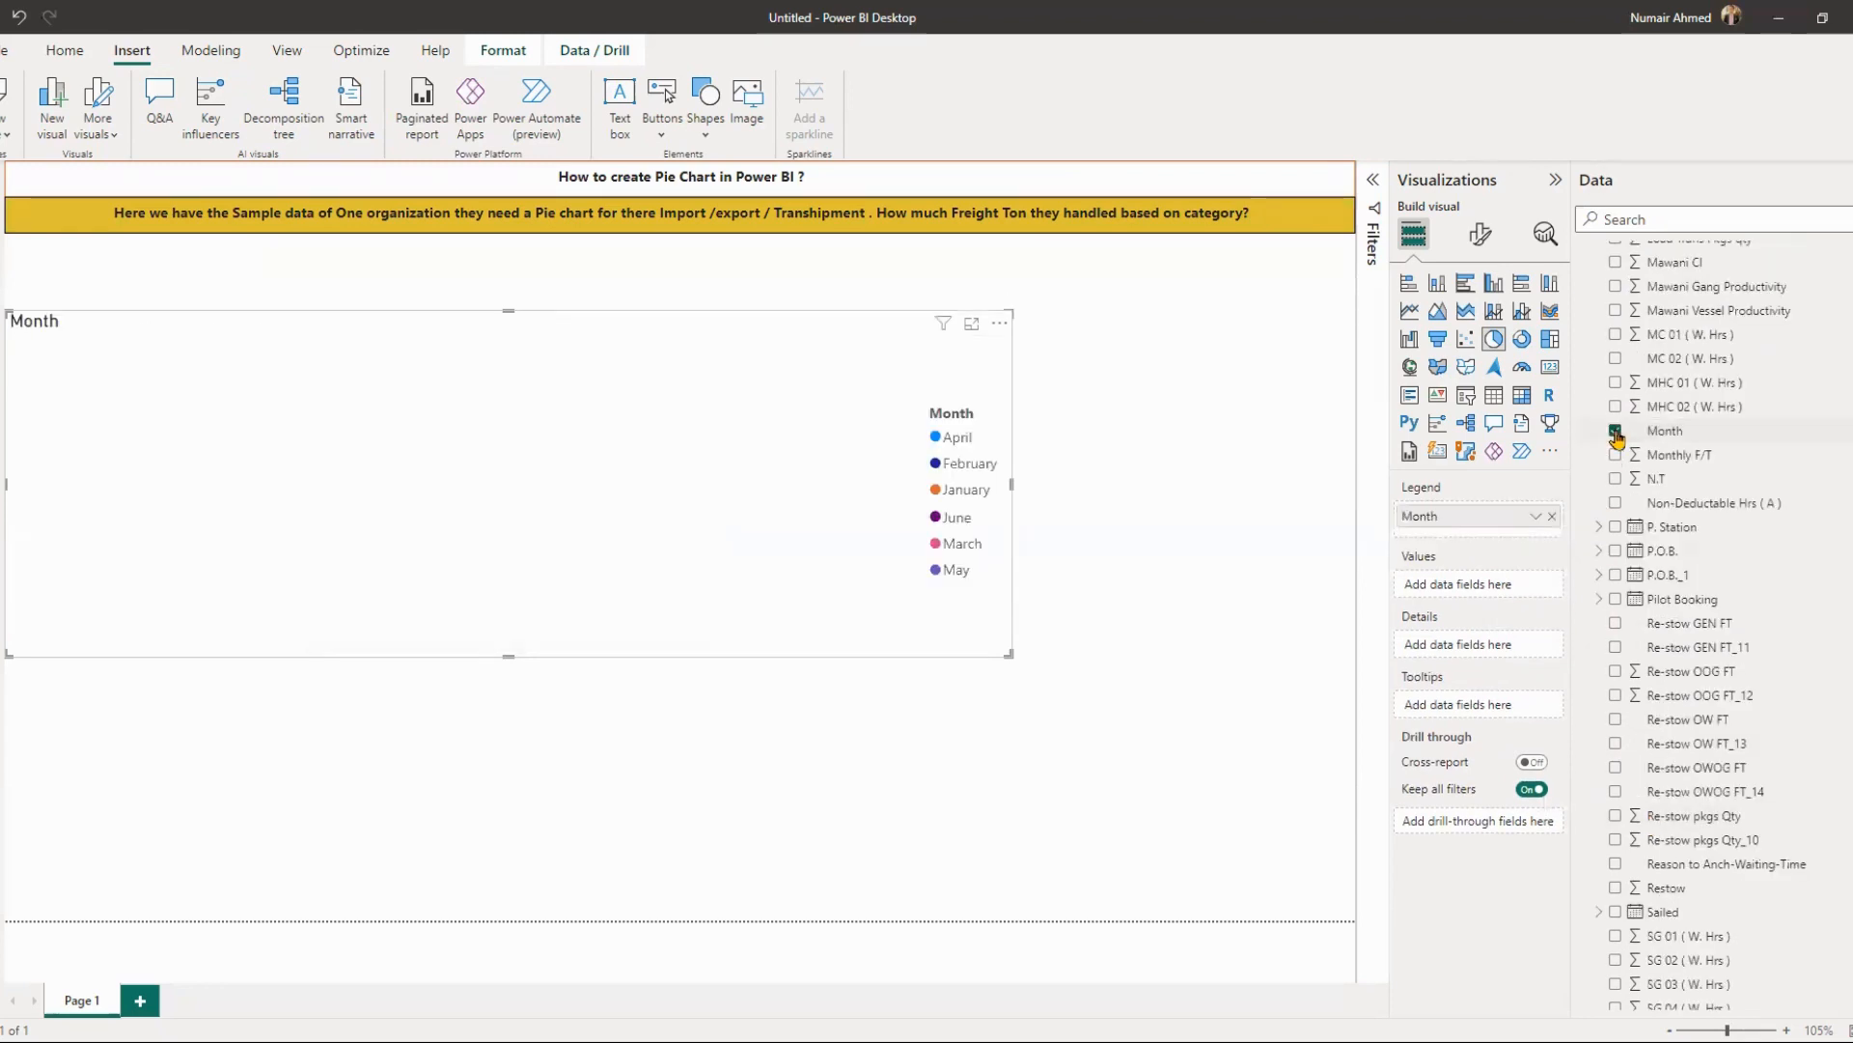
{"action": "left_click", "coordinate": [1617, 432]}
{"action": "left_click", "coordinate": [1616, 455]}
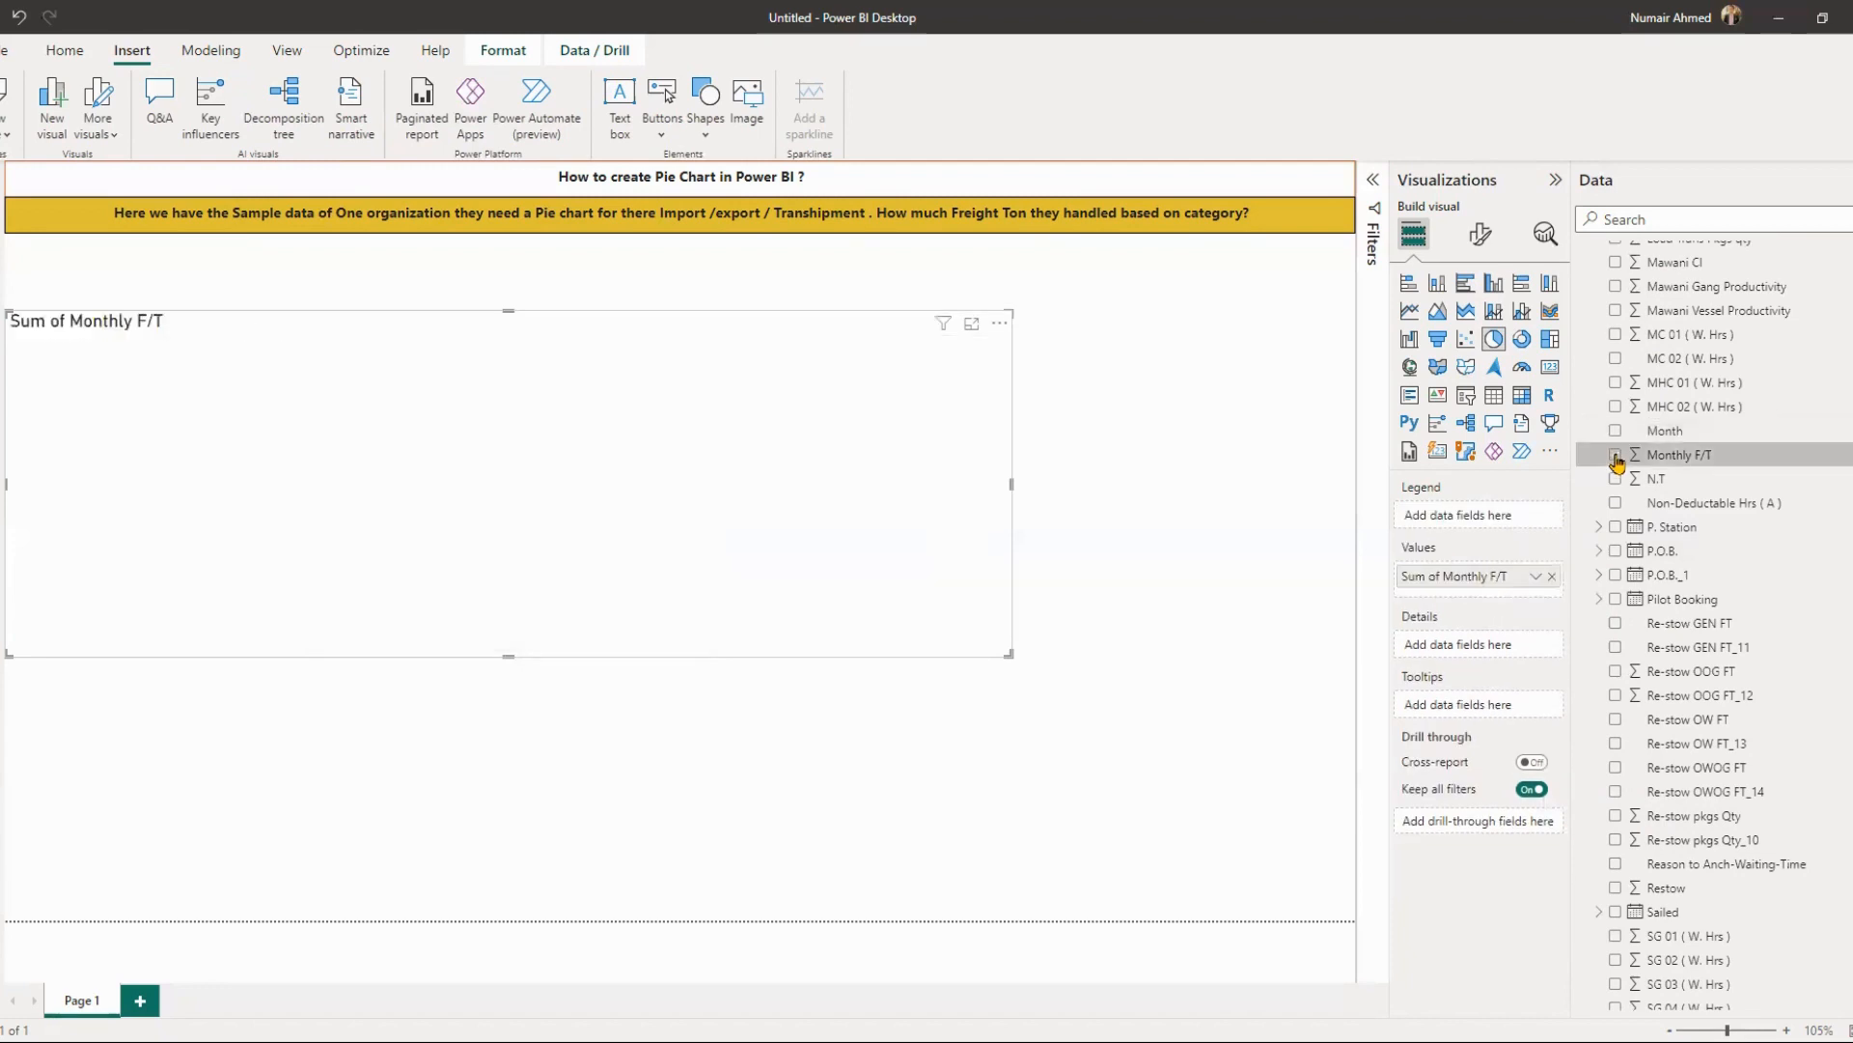
{"action": "left_click", "coordinate": [1616, 455]}
{"action": "left_click", "coordinate": [1617, 432]}
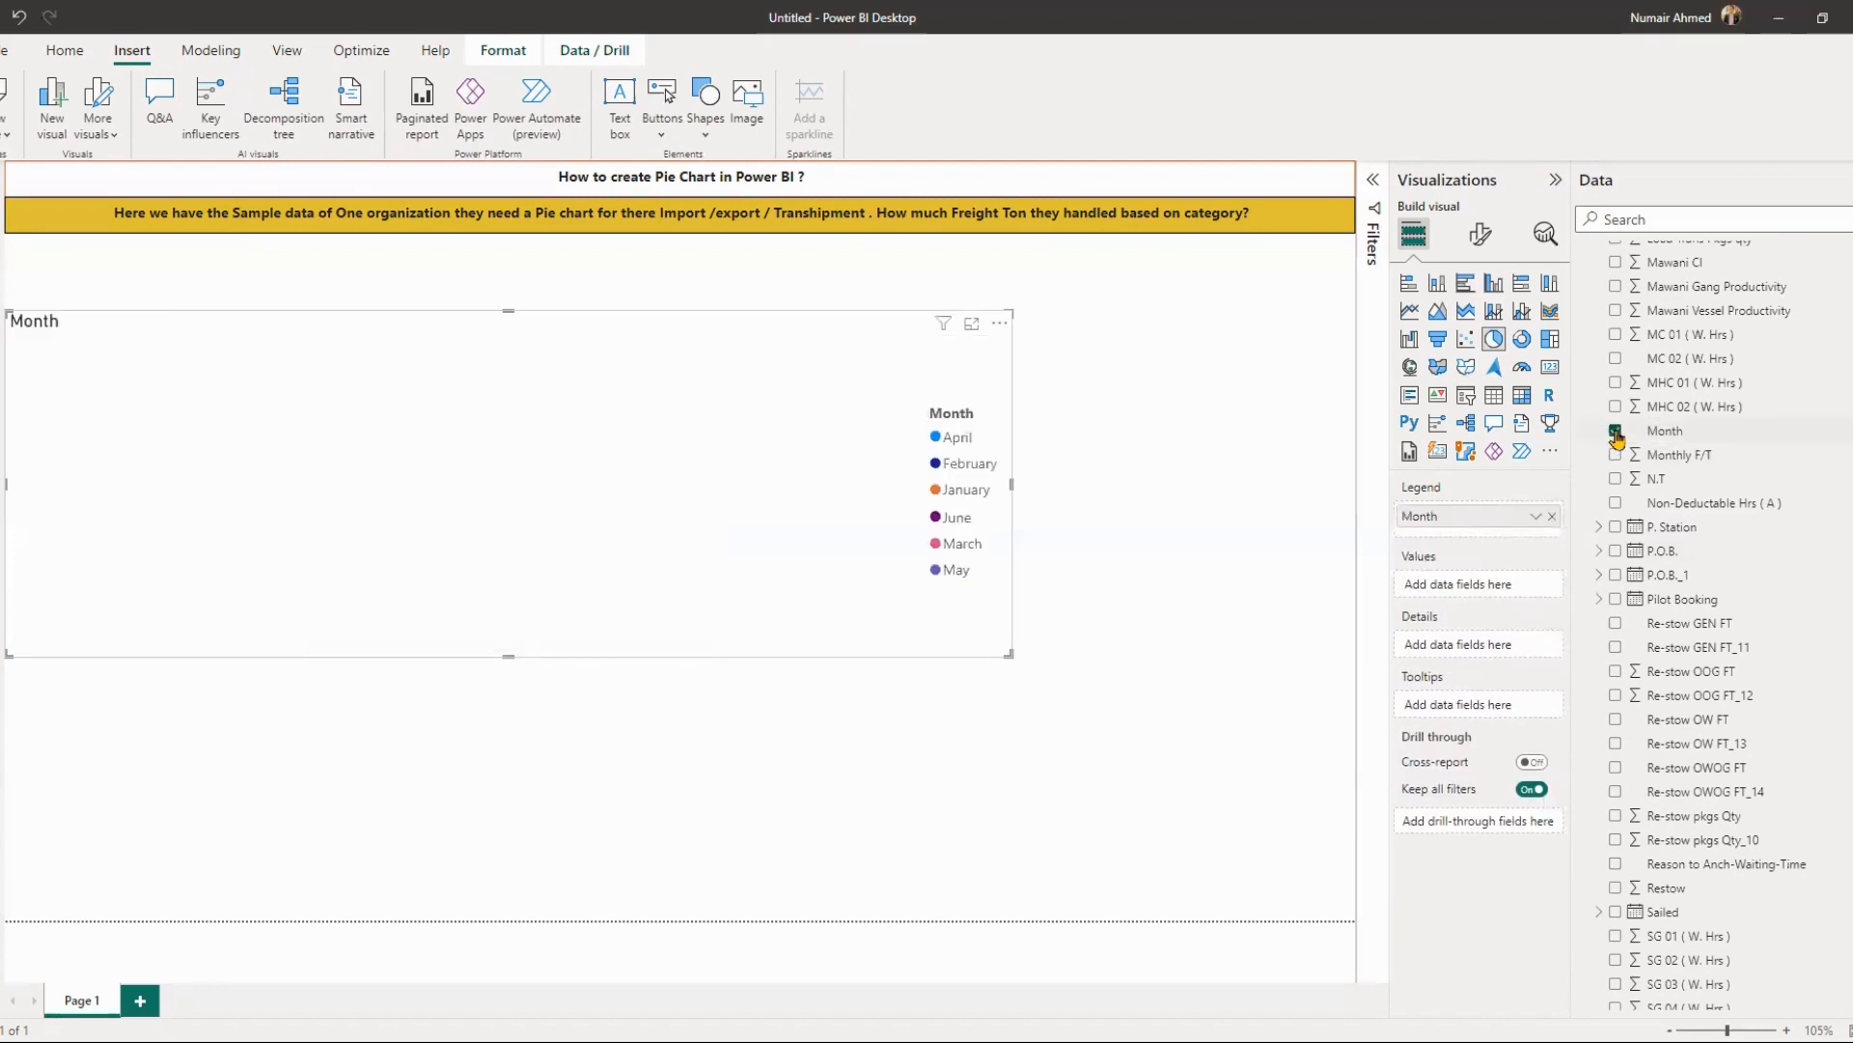
{"action": "left_click", "coordinate": [1617, 432]}
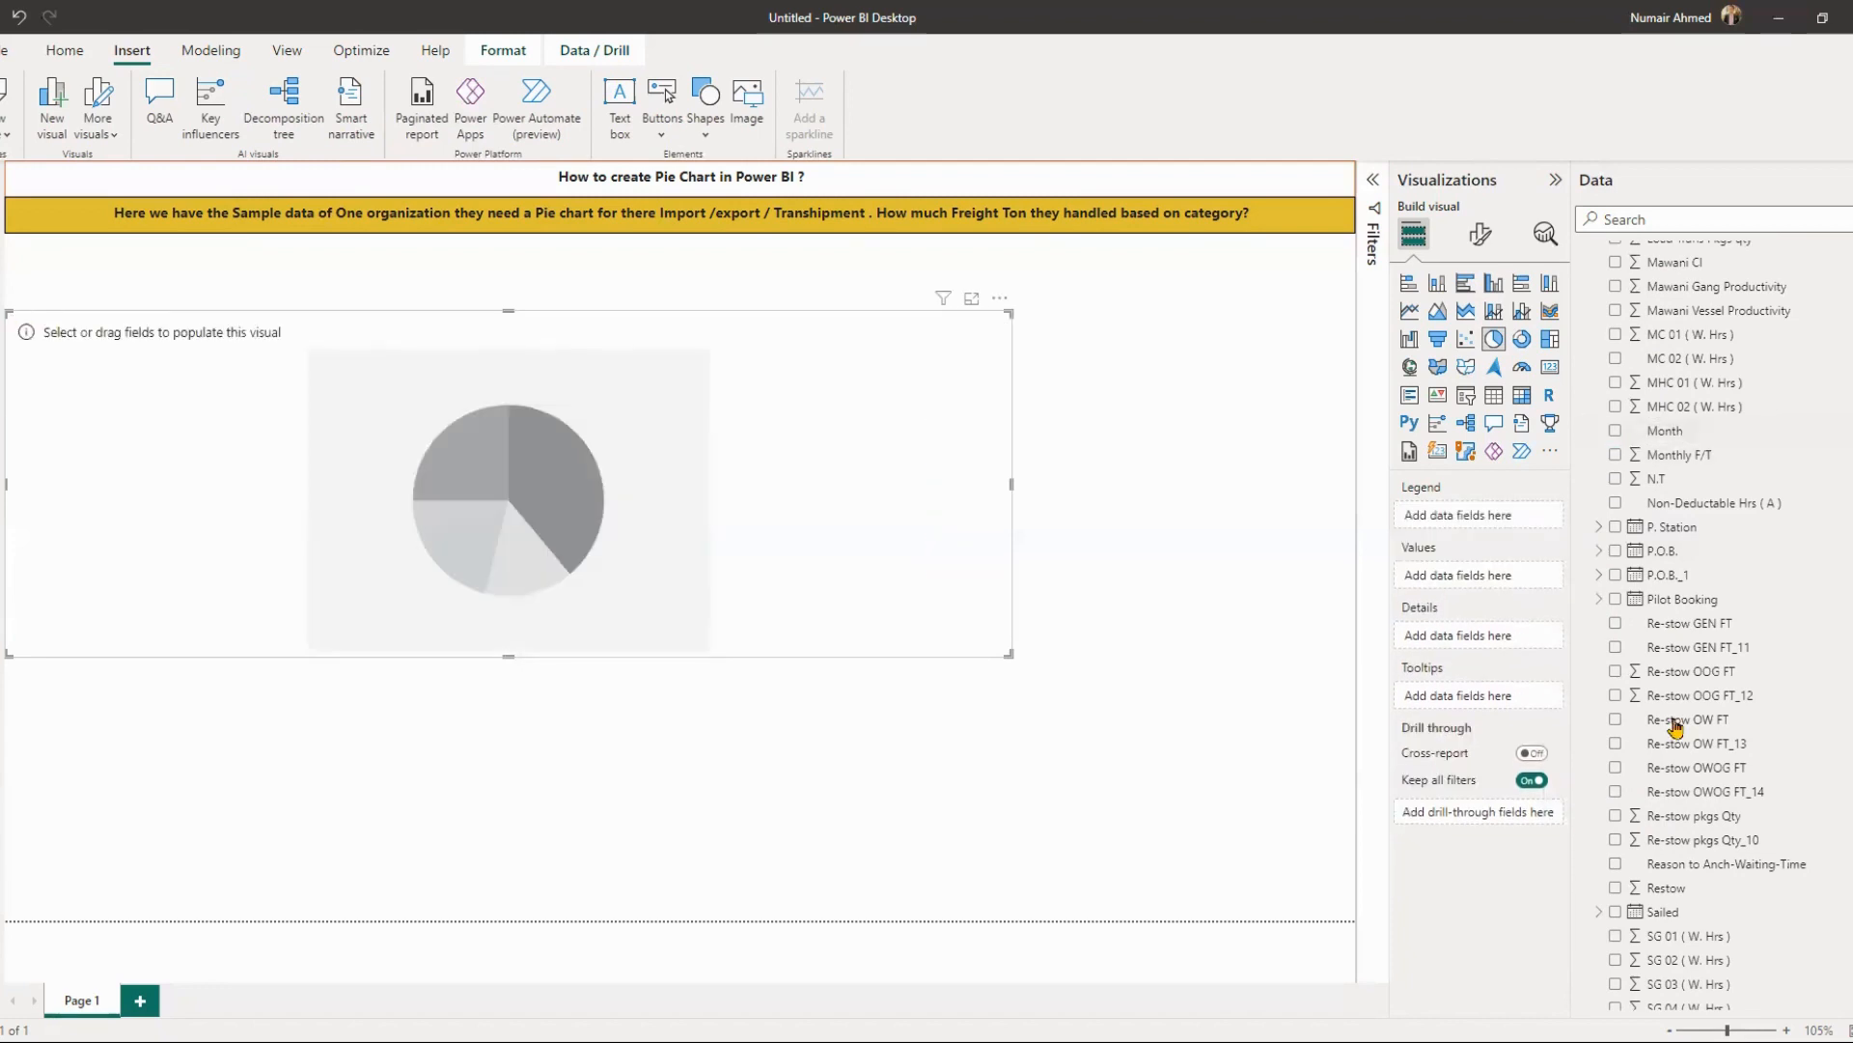
- Look through the remaining fields and search them for IMP, clearing the search again
{"action": "scroll", "coordinate": [1684, 845], "scroll_direction": "down", "scroll_amount": 10}
{"action": "scroll", "coordinate": [1690, 847], "scroll_direction": "down", "scroll_amount": 5}
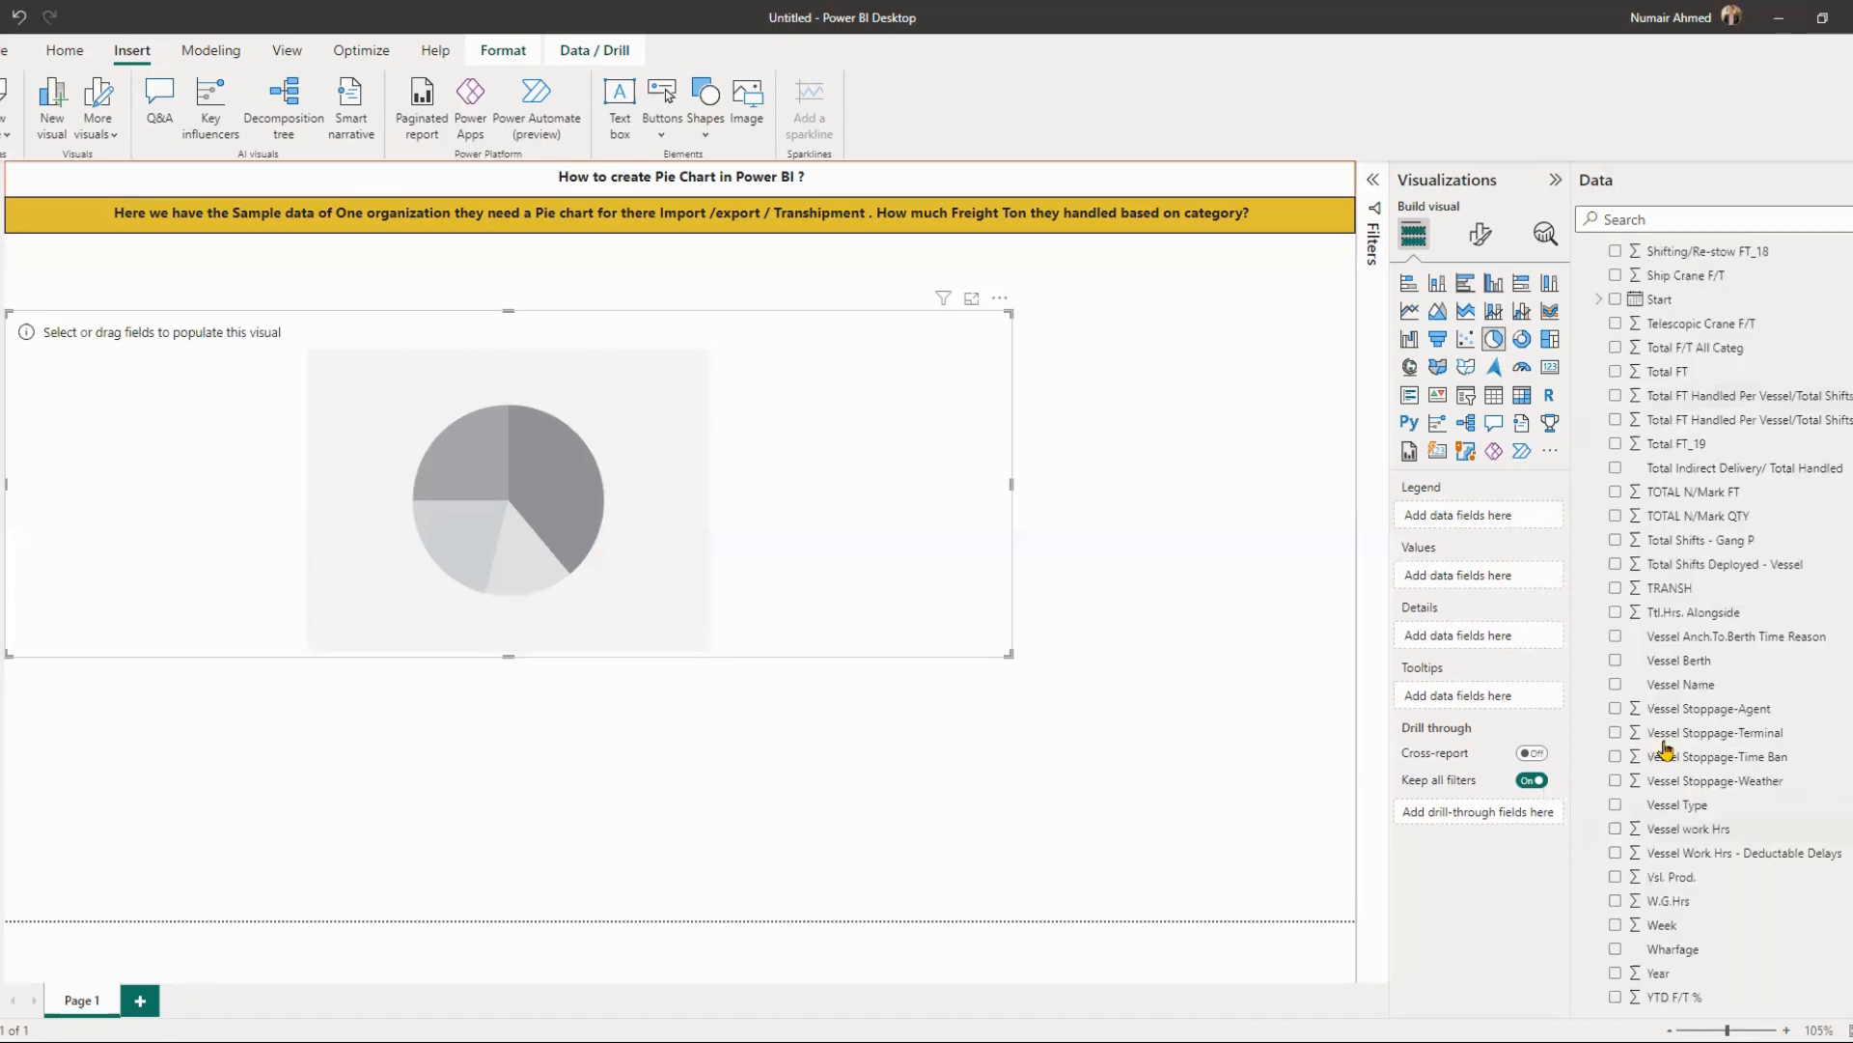
{"action": "left_click", "coordinate": [1690, 219]}
{"action": "type", "text": "IMP"}
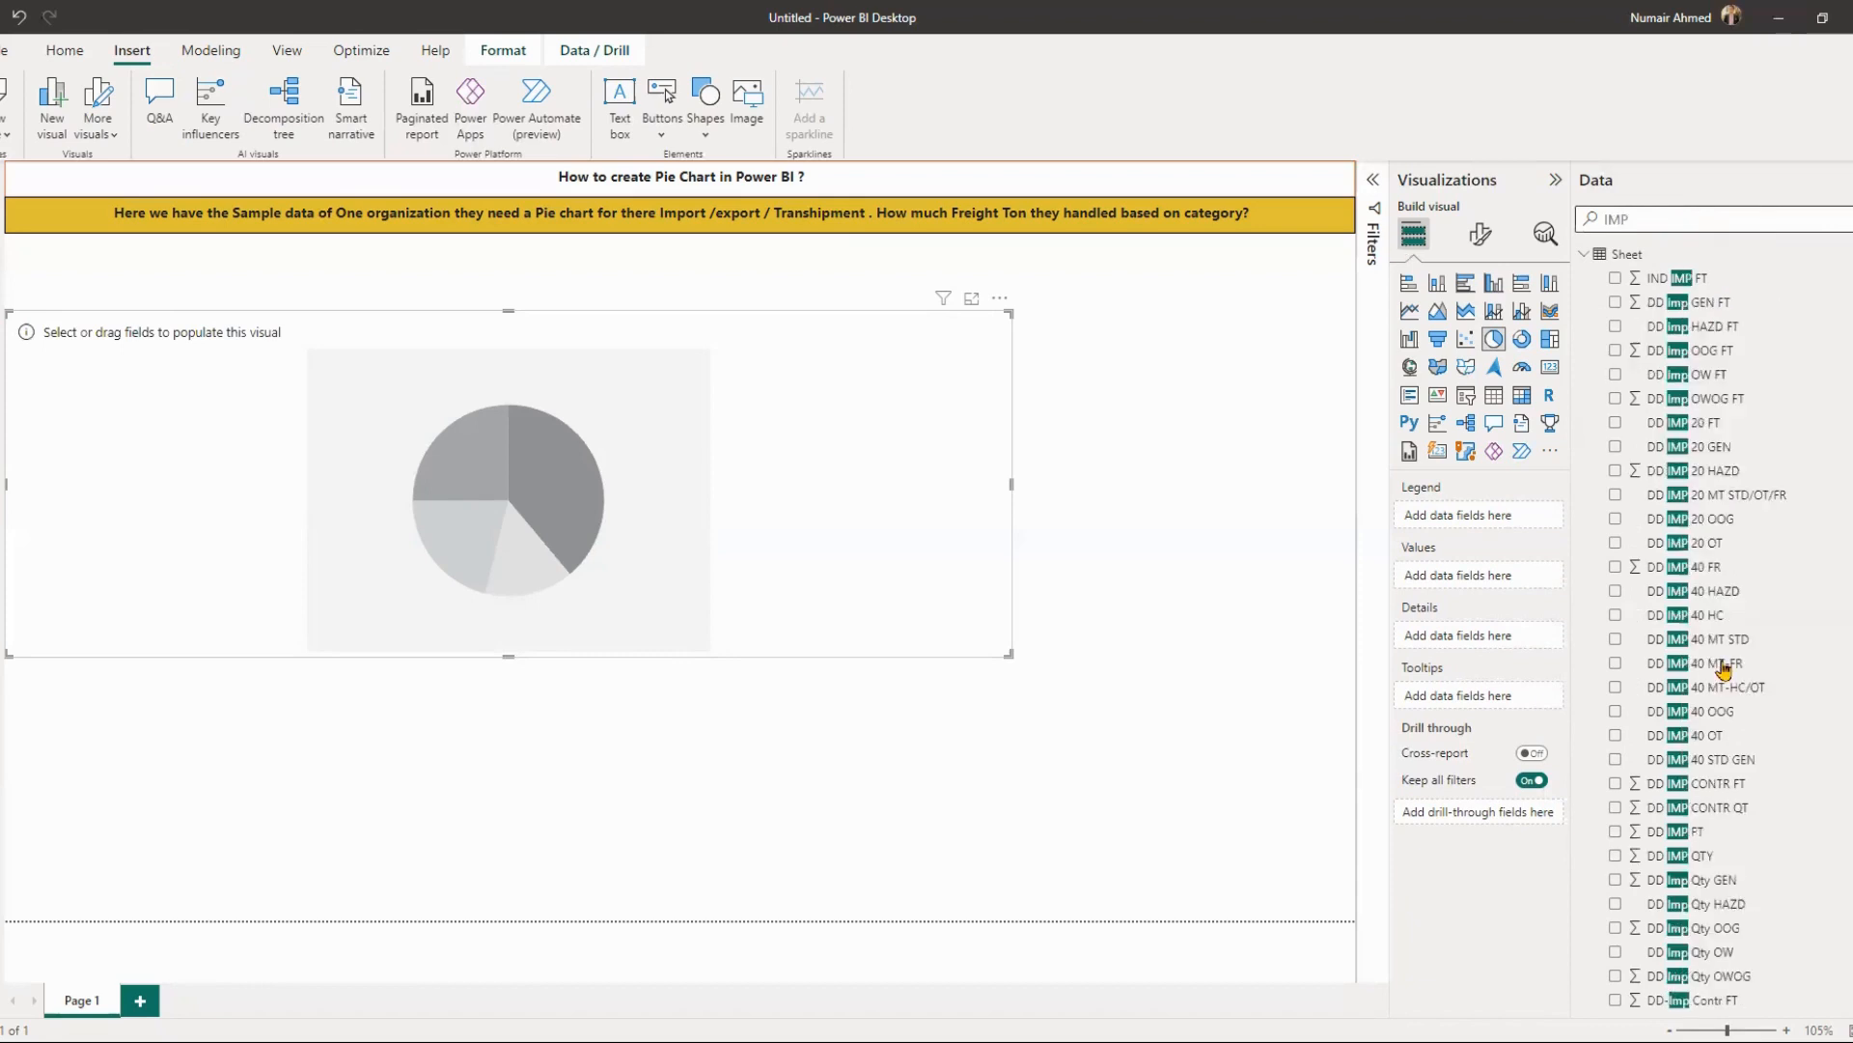
{"action": "key", "text": "BackSpace"}
{"action": "key", "text": "BackSpace"}
{"action": "key", "text": "BackSpace"}
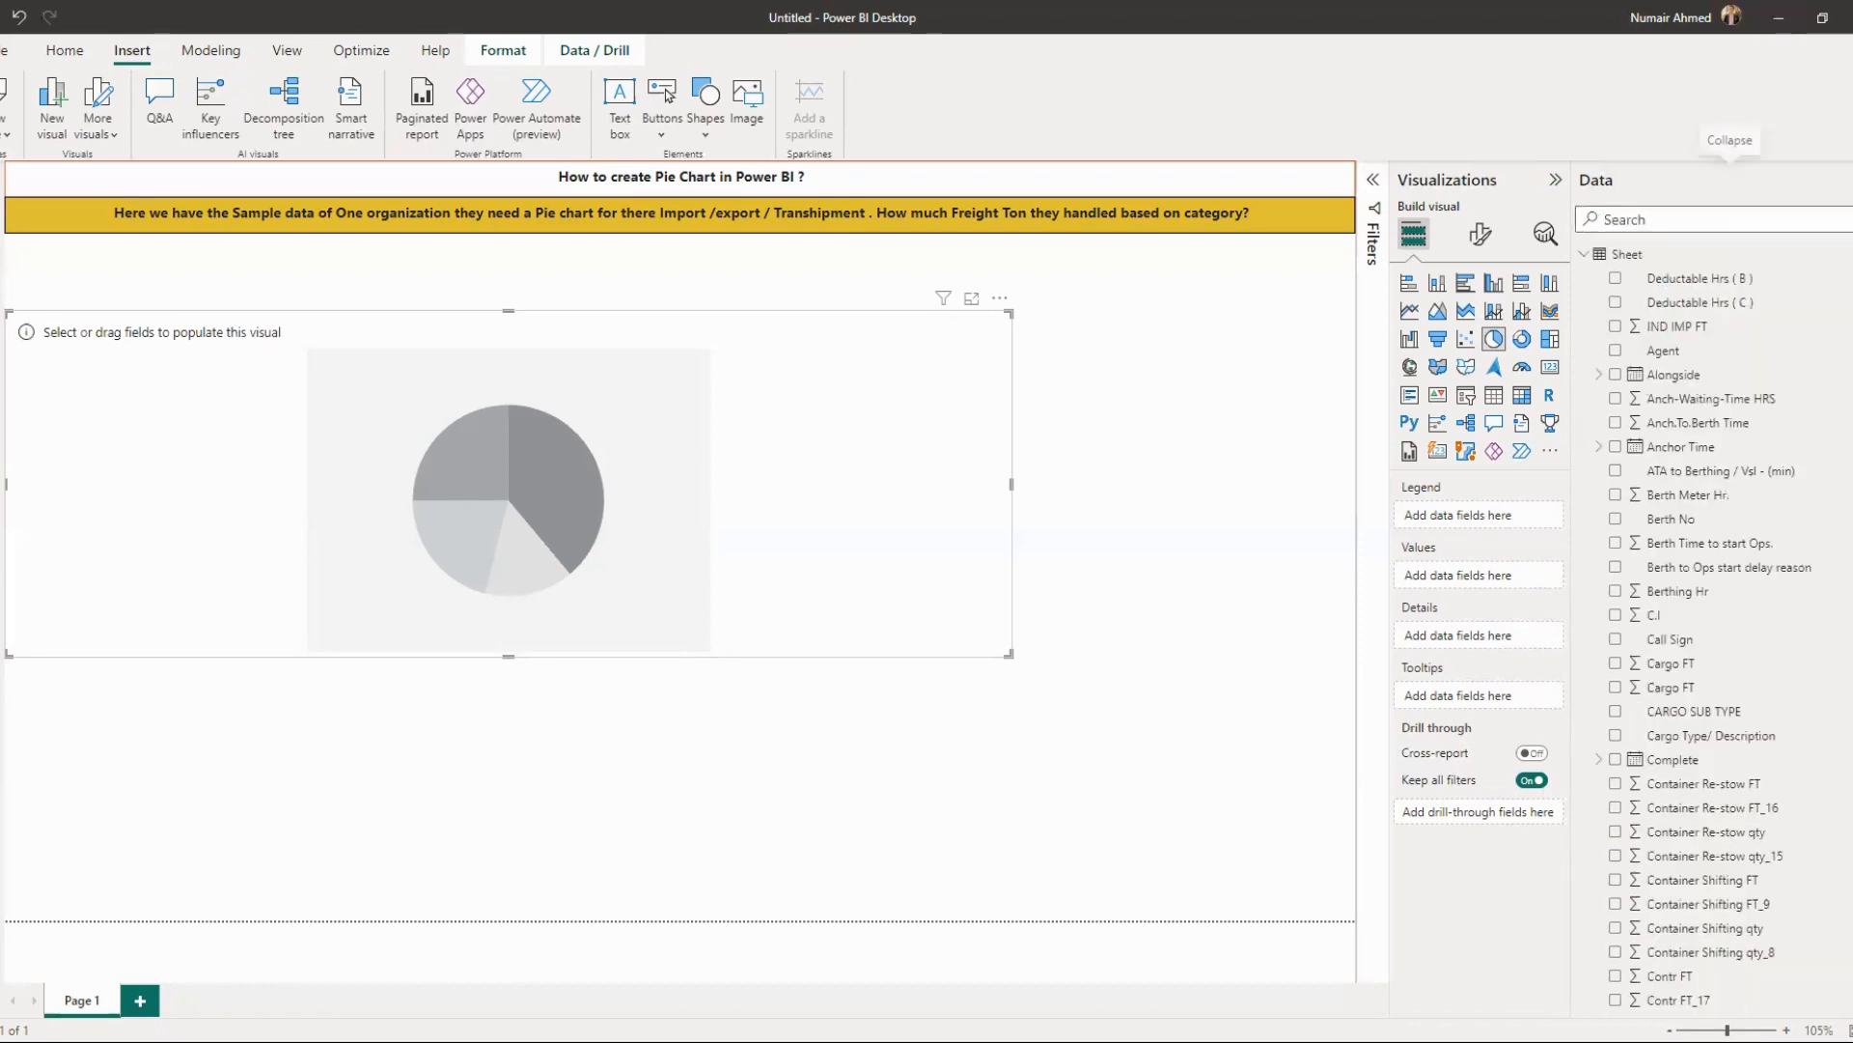
- Collapse the data and visualization panes and delete the empty pie chart from the page
{"action": "left_click", "coordinate": [1848, 181]}
{"action": "left_click", "coordinate": [1839, 181]}
{"action": "left_click", "coordinate": [1353, 475]}
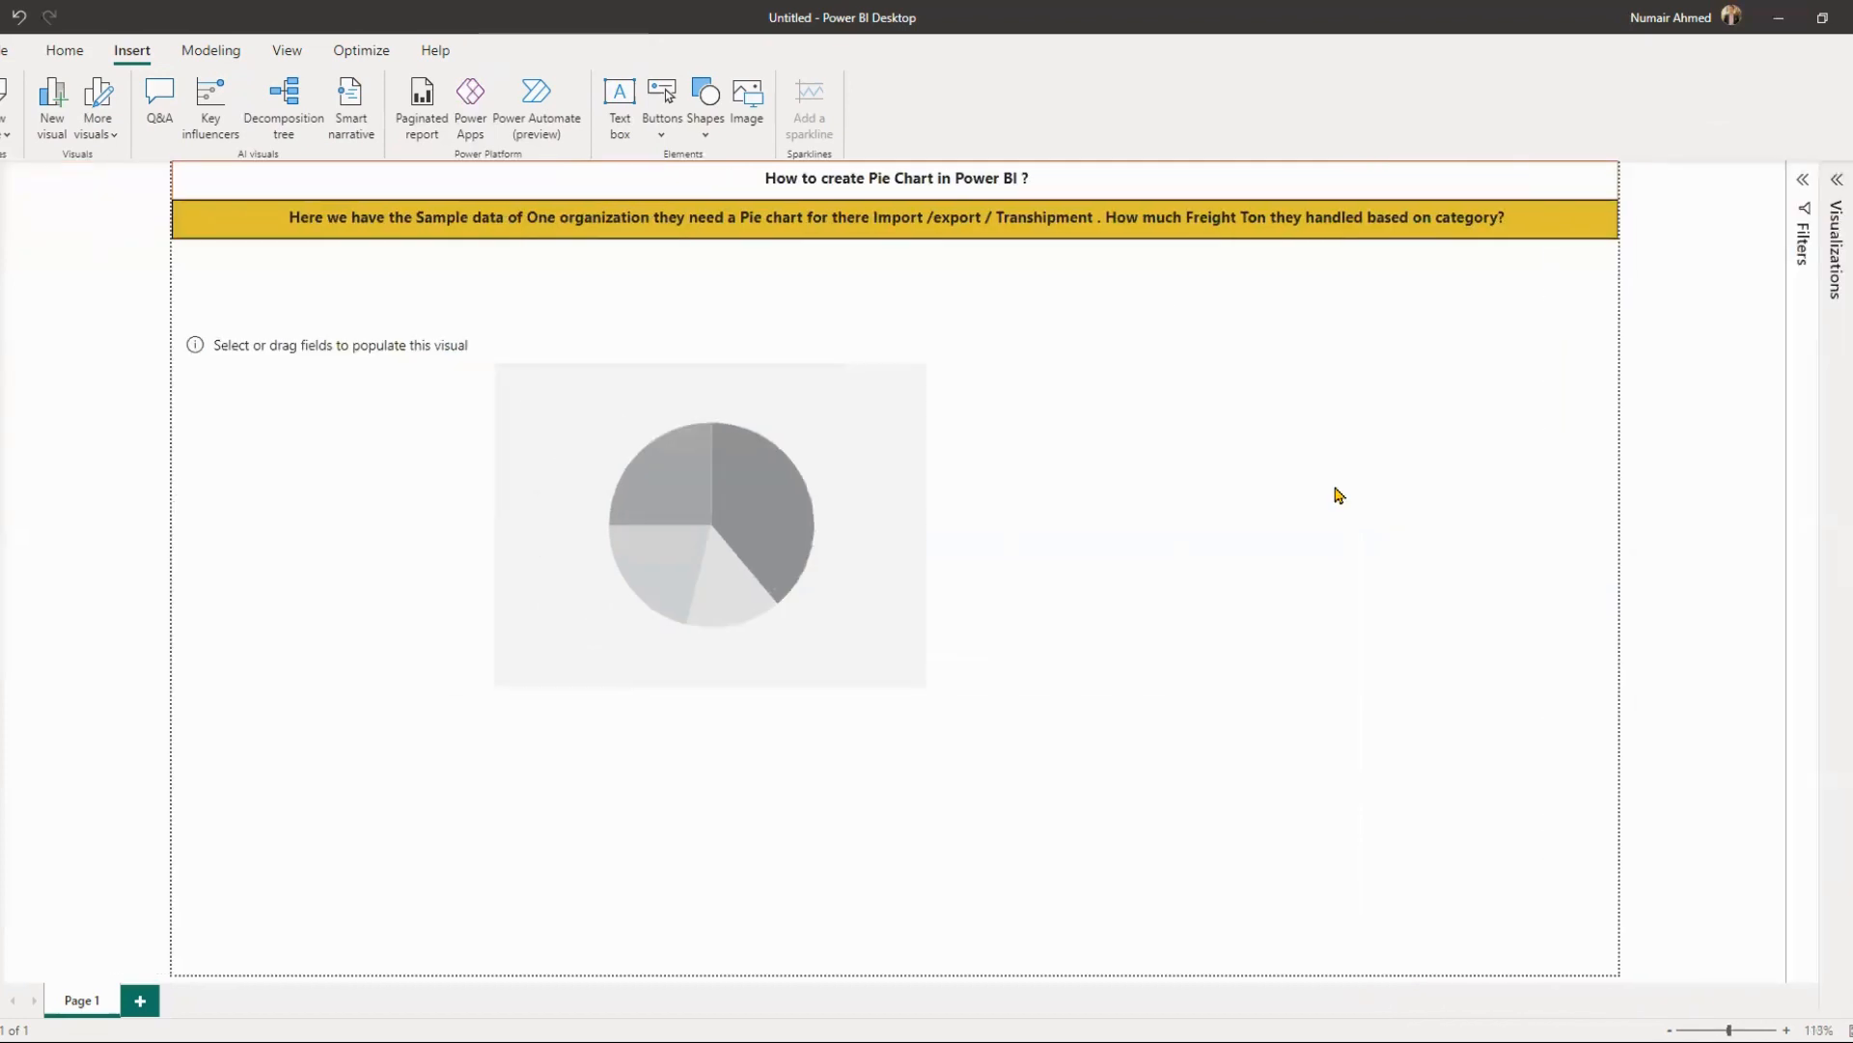
{"action": "left_click", "coordinate": [1080, 496]}
{"action": "key", "text": "Delete"}
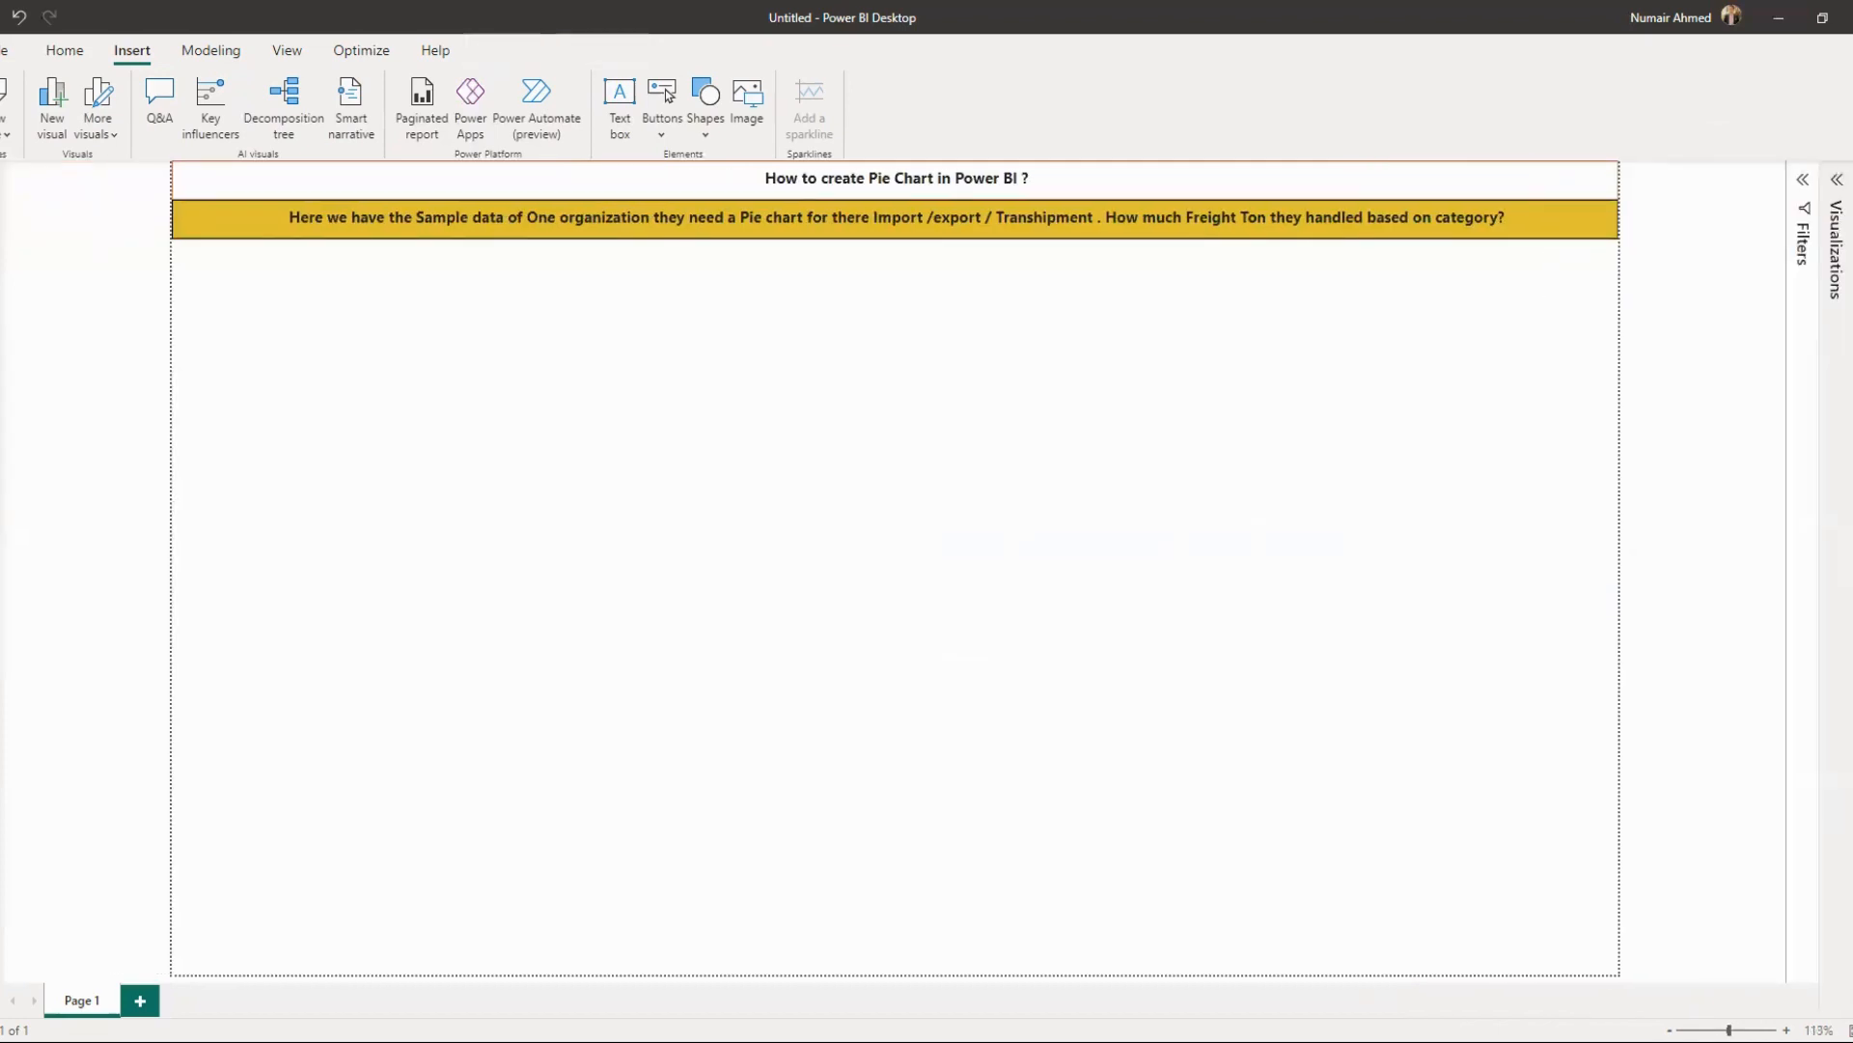
- Undo the pie chart's deletion and the preceding field changes back to the Cargo FT pie
{"action": "left_click", "coordinate": [20, 17]}
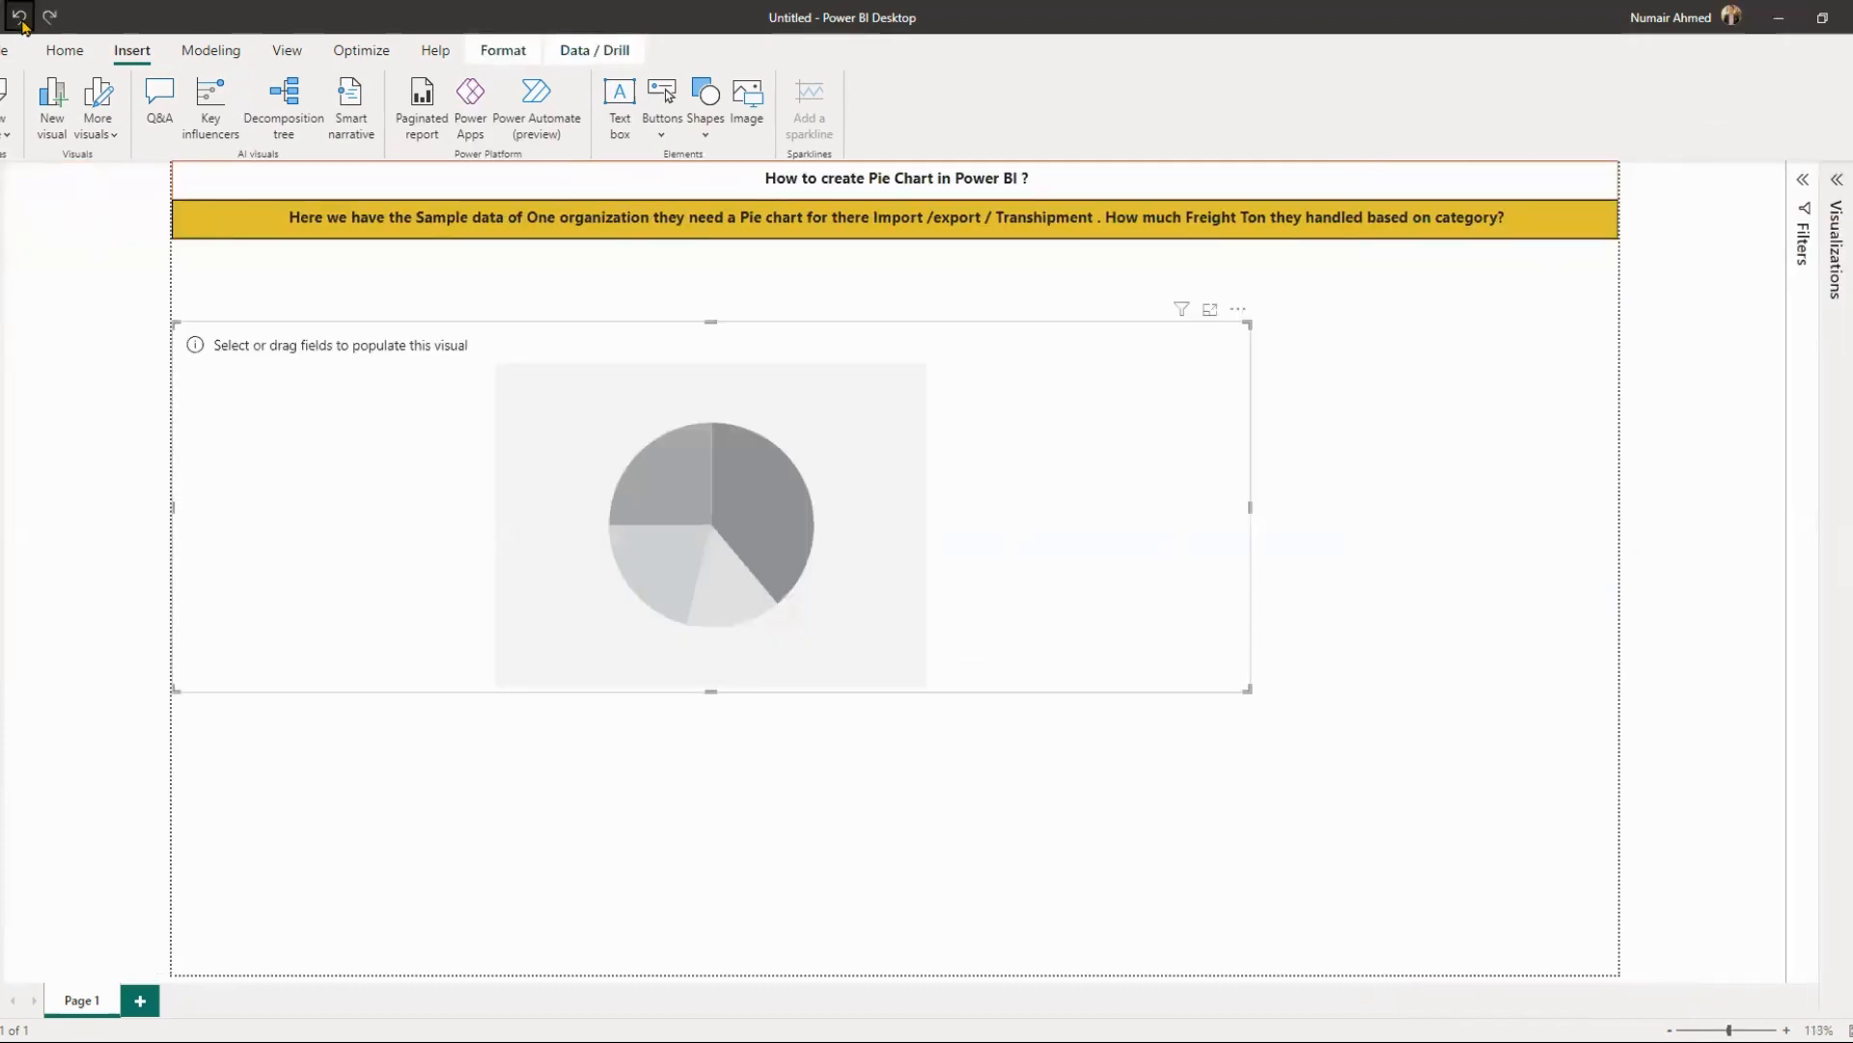
{"action": "left_click", "coordinate": [21, 20]}
{"action": "left_click", "coordinate": [21, 18]}
{"action": "left_click", "coordinate": [20, 17]}
{"action": "left_click", "coordinate": [20, 17]}
{"action": "left_click", "coordinate": [20, 17]}
{"action": "left_click", "coordinate": [20, 17]}
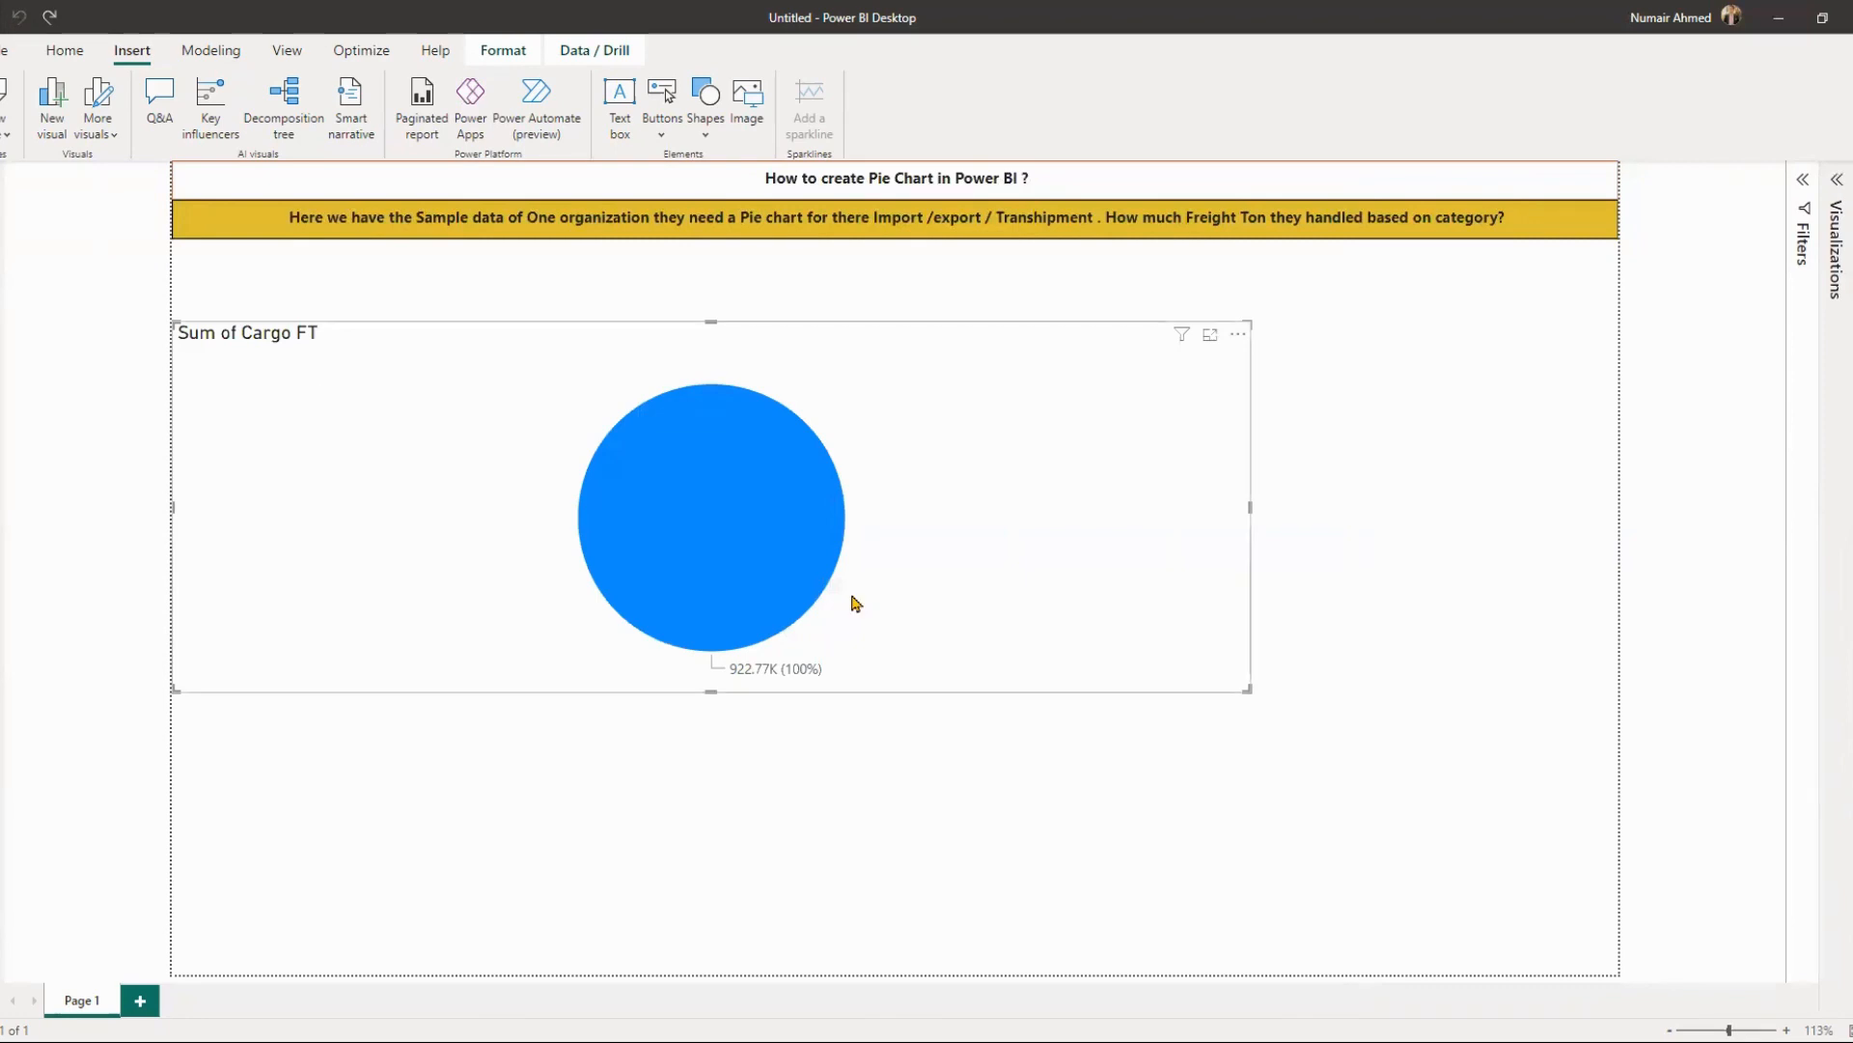
- Delete the Cargo FT pie chart from the page
{"action": "left_click", "coordinate": [949, 807]}
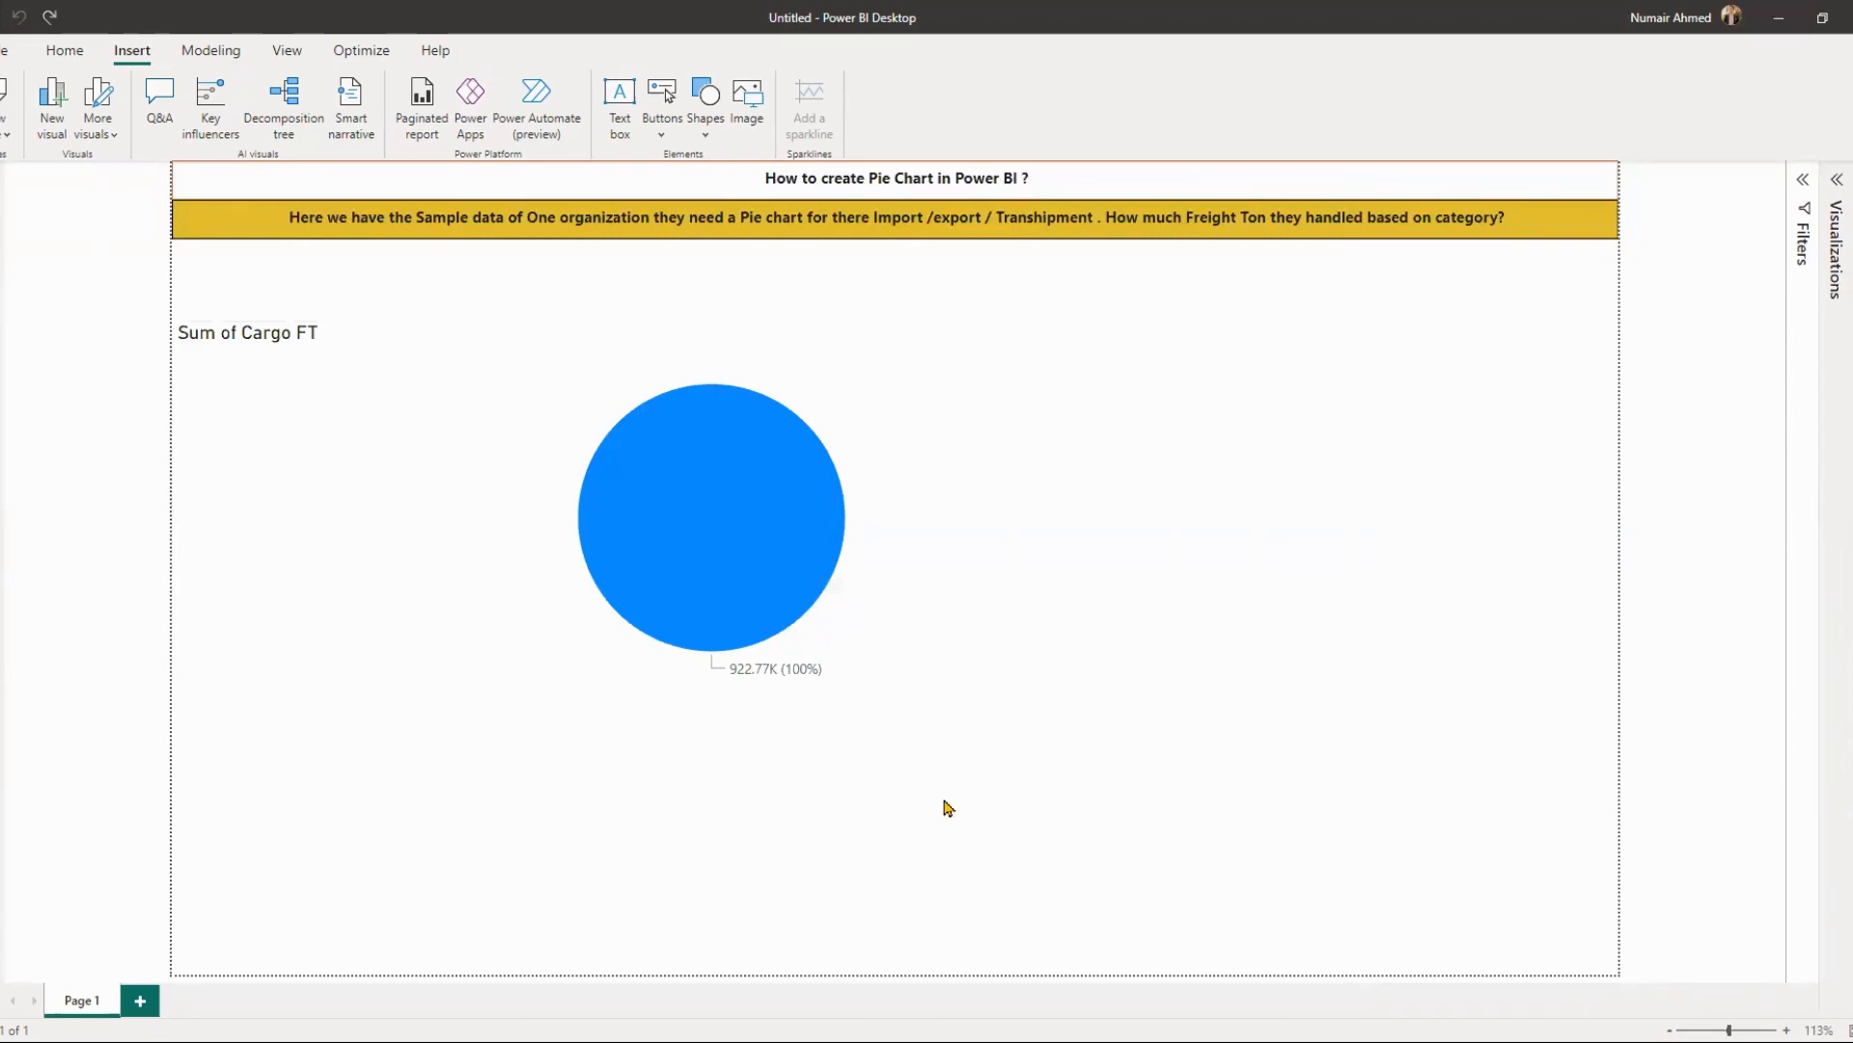
{"action": "left_click", "coordinate": [1038, 641]}
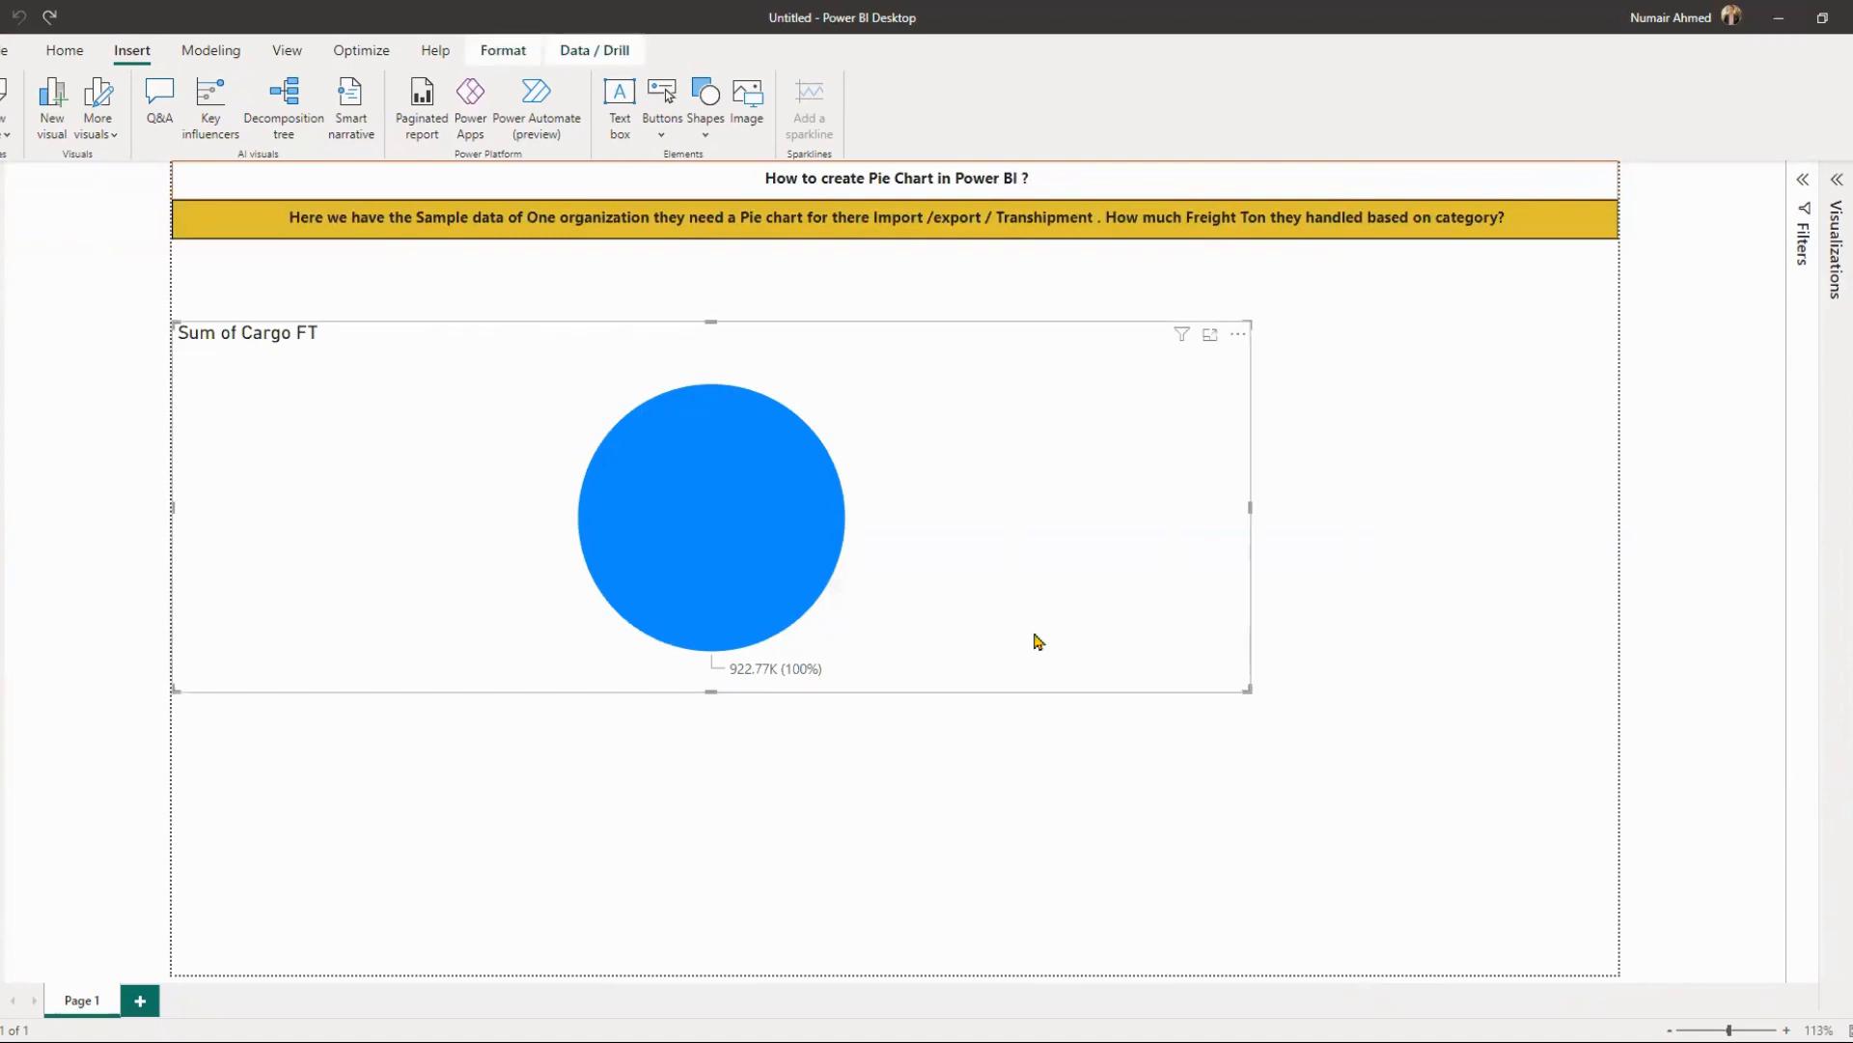
{"action": "key", "text": "Delete"}
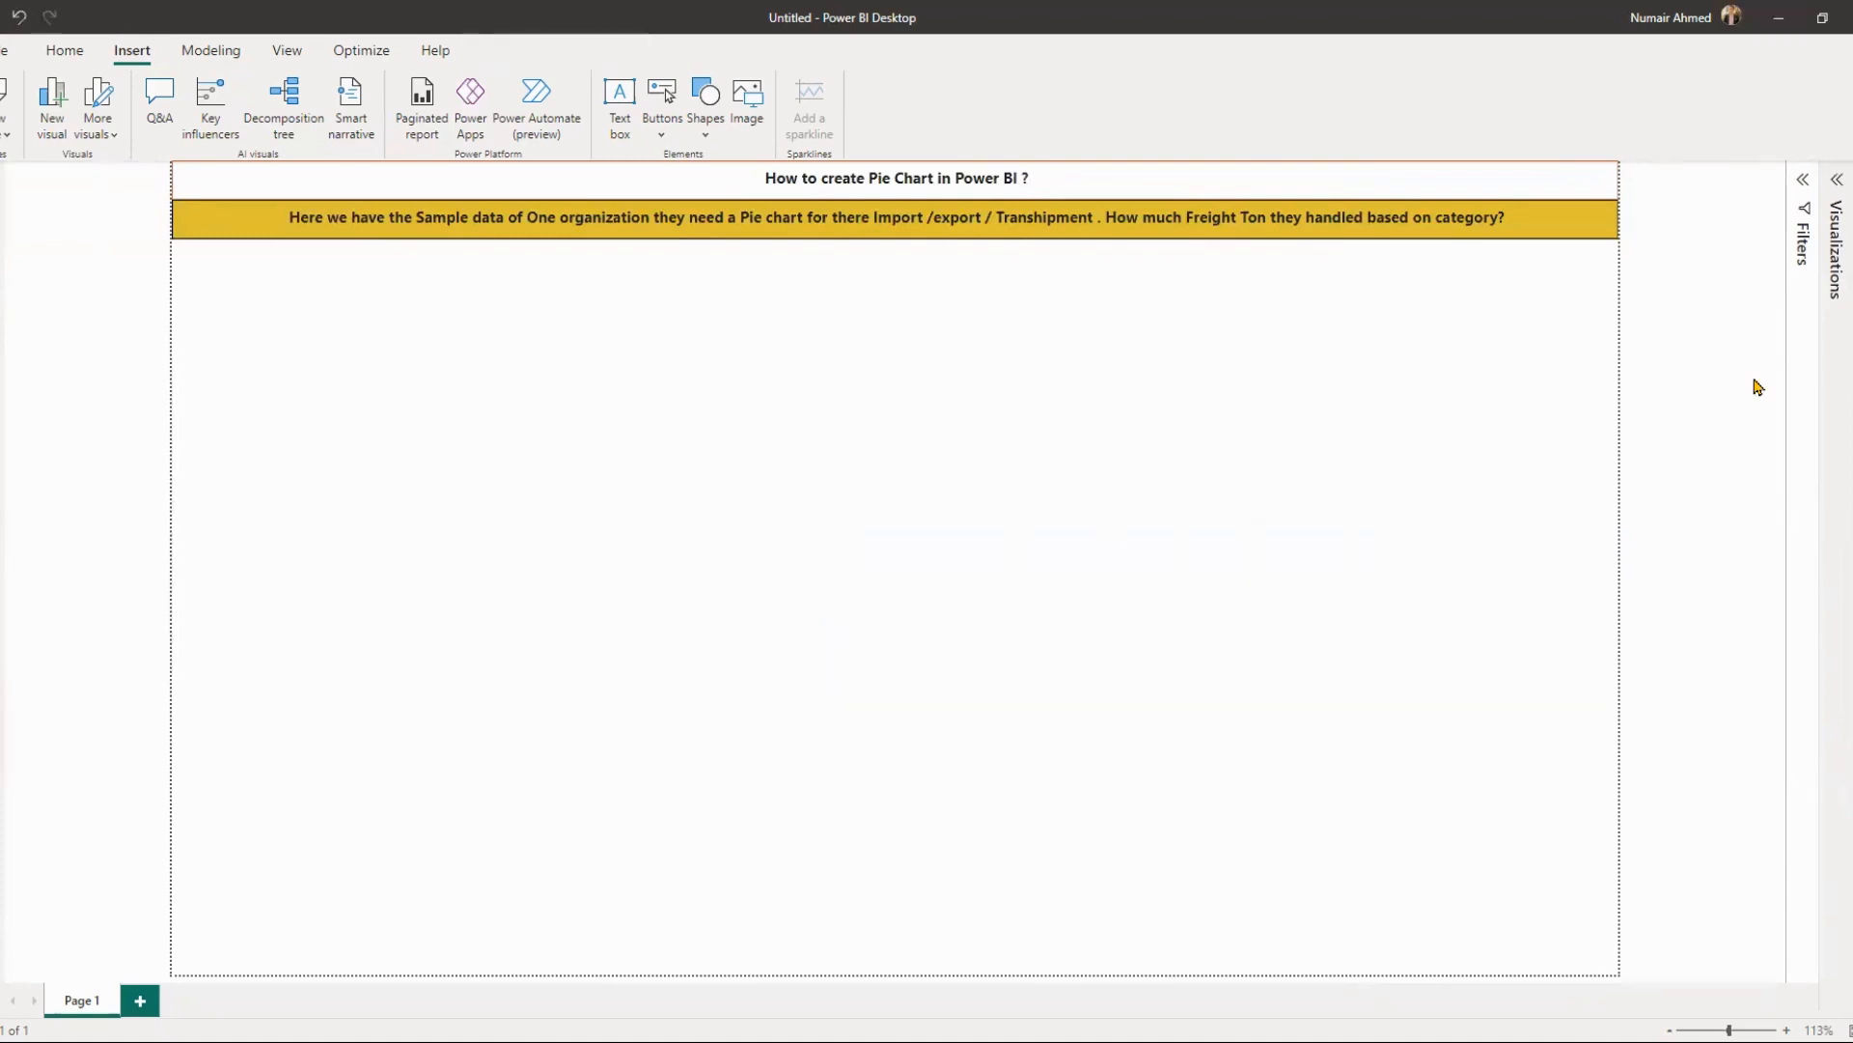
- Search the fields for IMP and add the IMP field to the page as a new visual
{"action": "left_click", "coordinate": [1839, 181]}
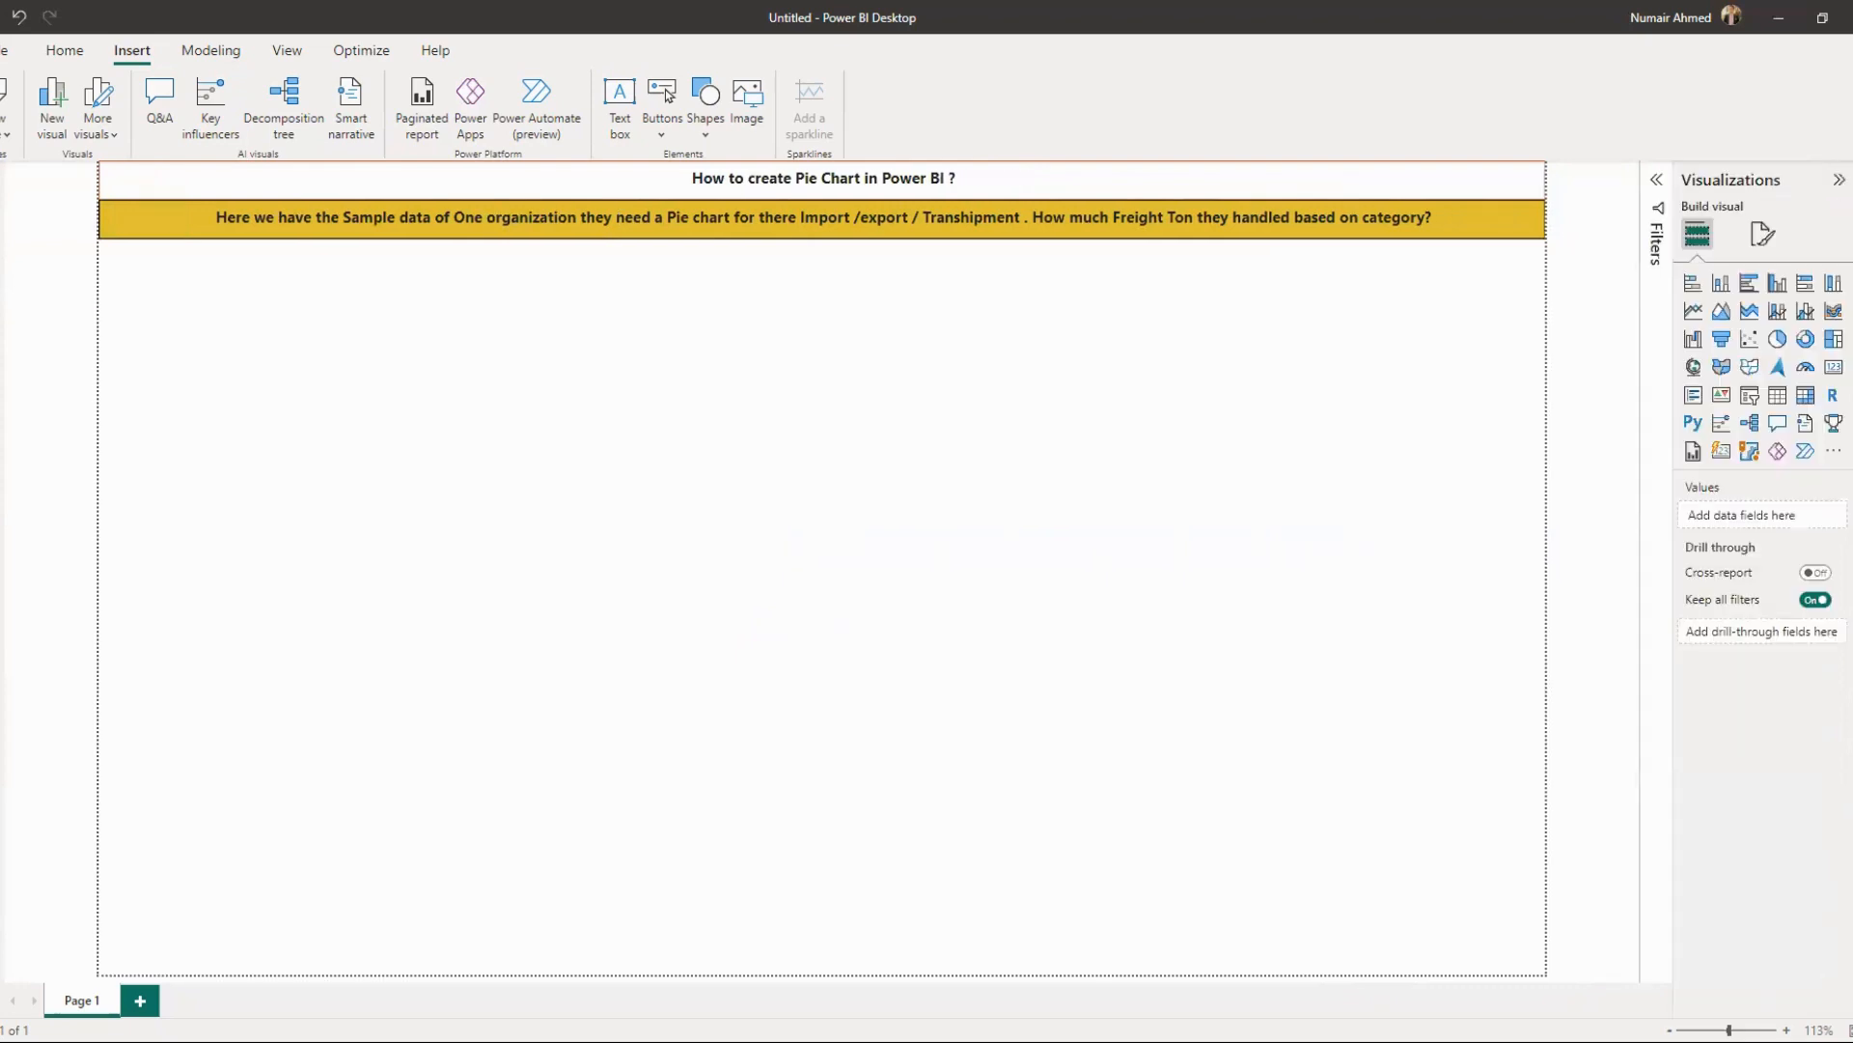
{"action": "type", "text": "IM"}
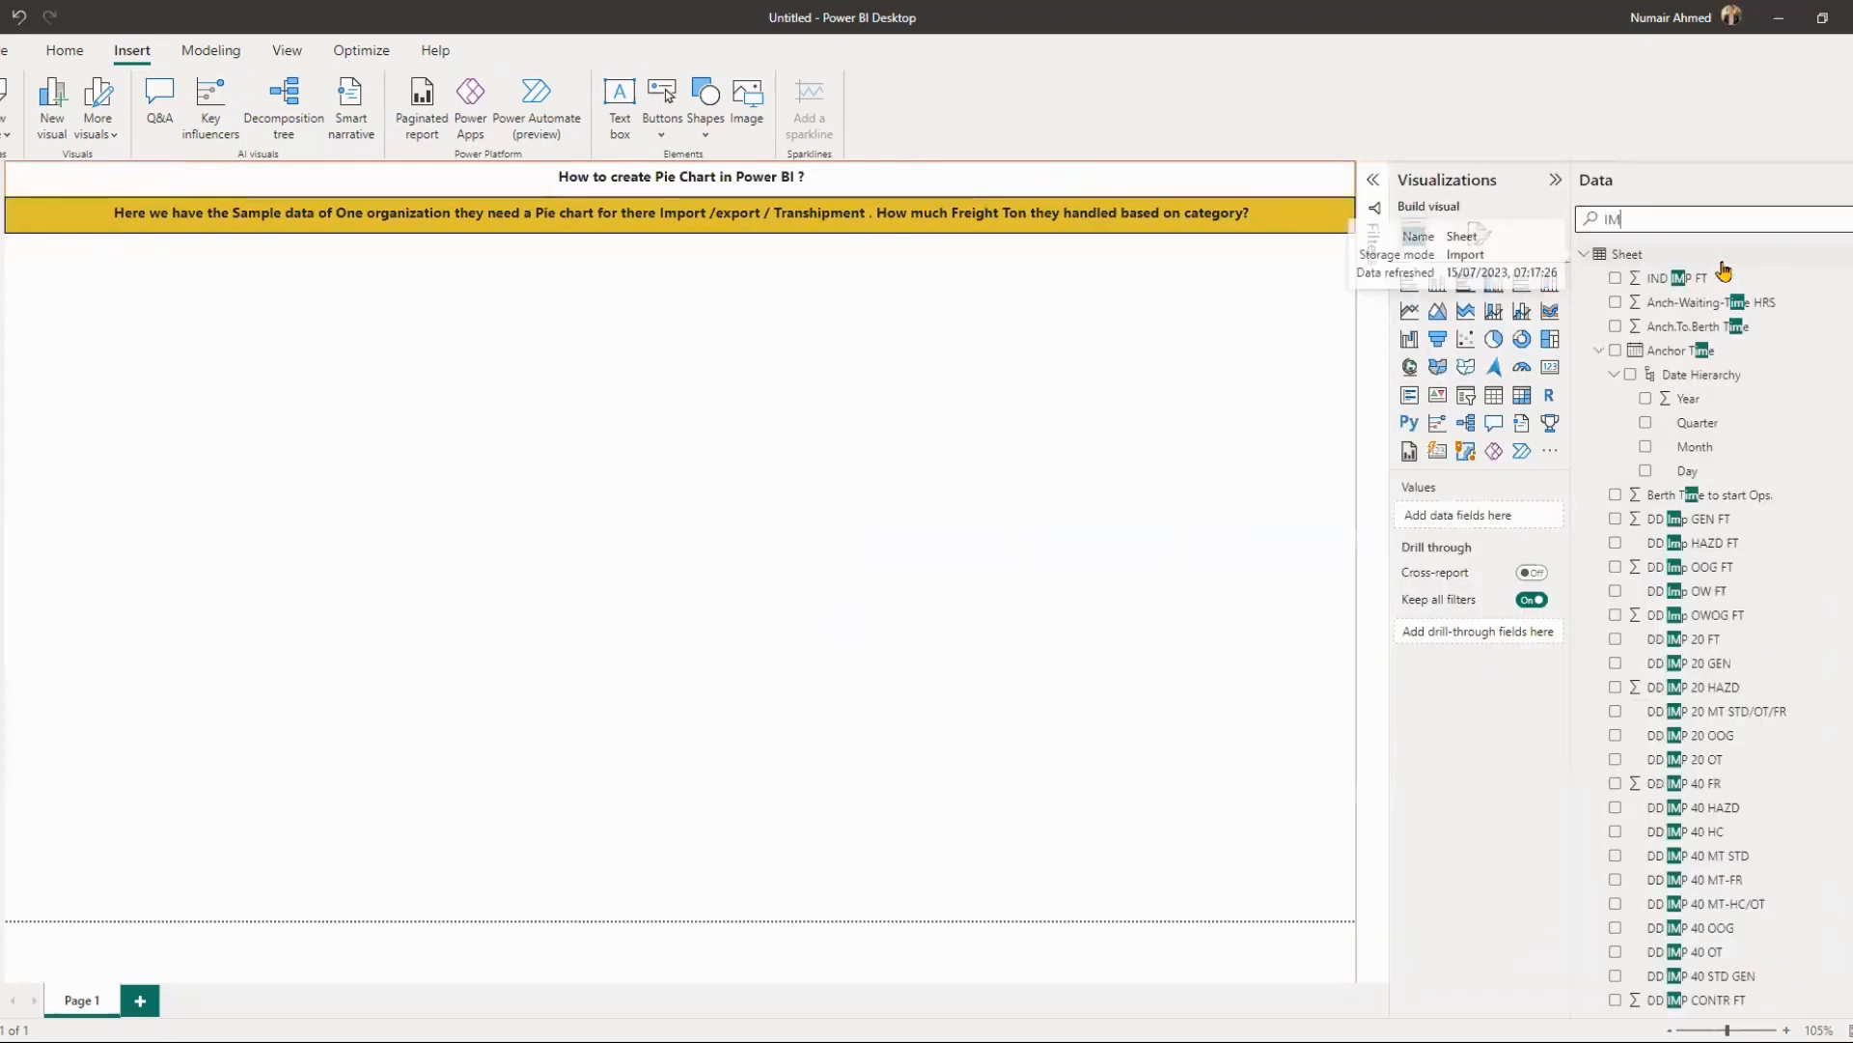
{"action": "type", "text": "P"}
{"action": "scroll", "coordinate": [1728, 611], "scroll_direction": "down", "scroll_amount": 5}
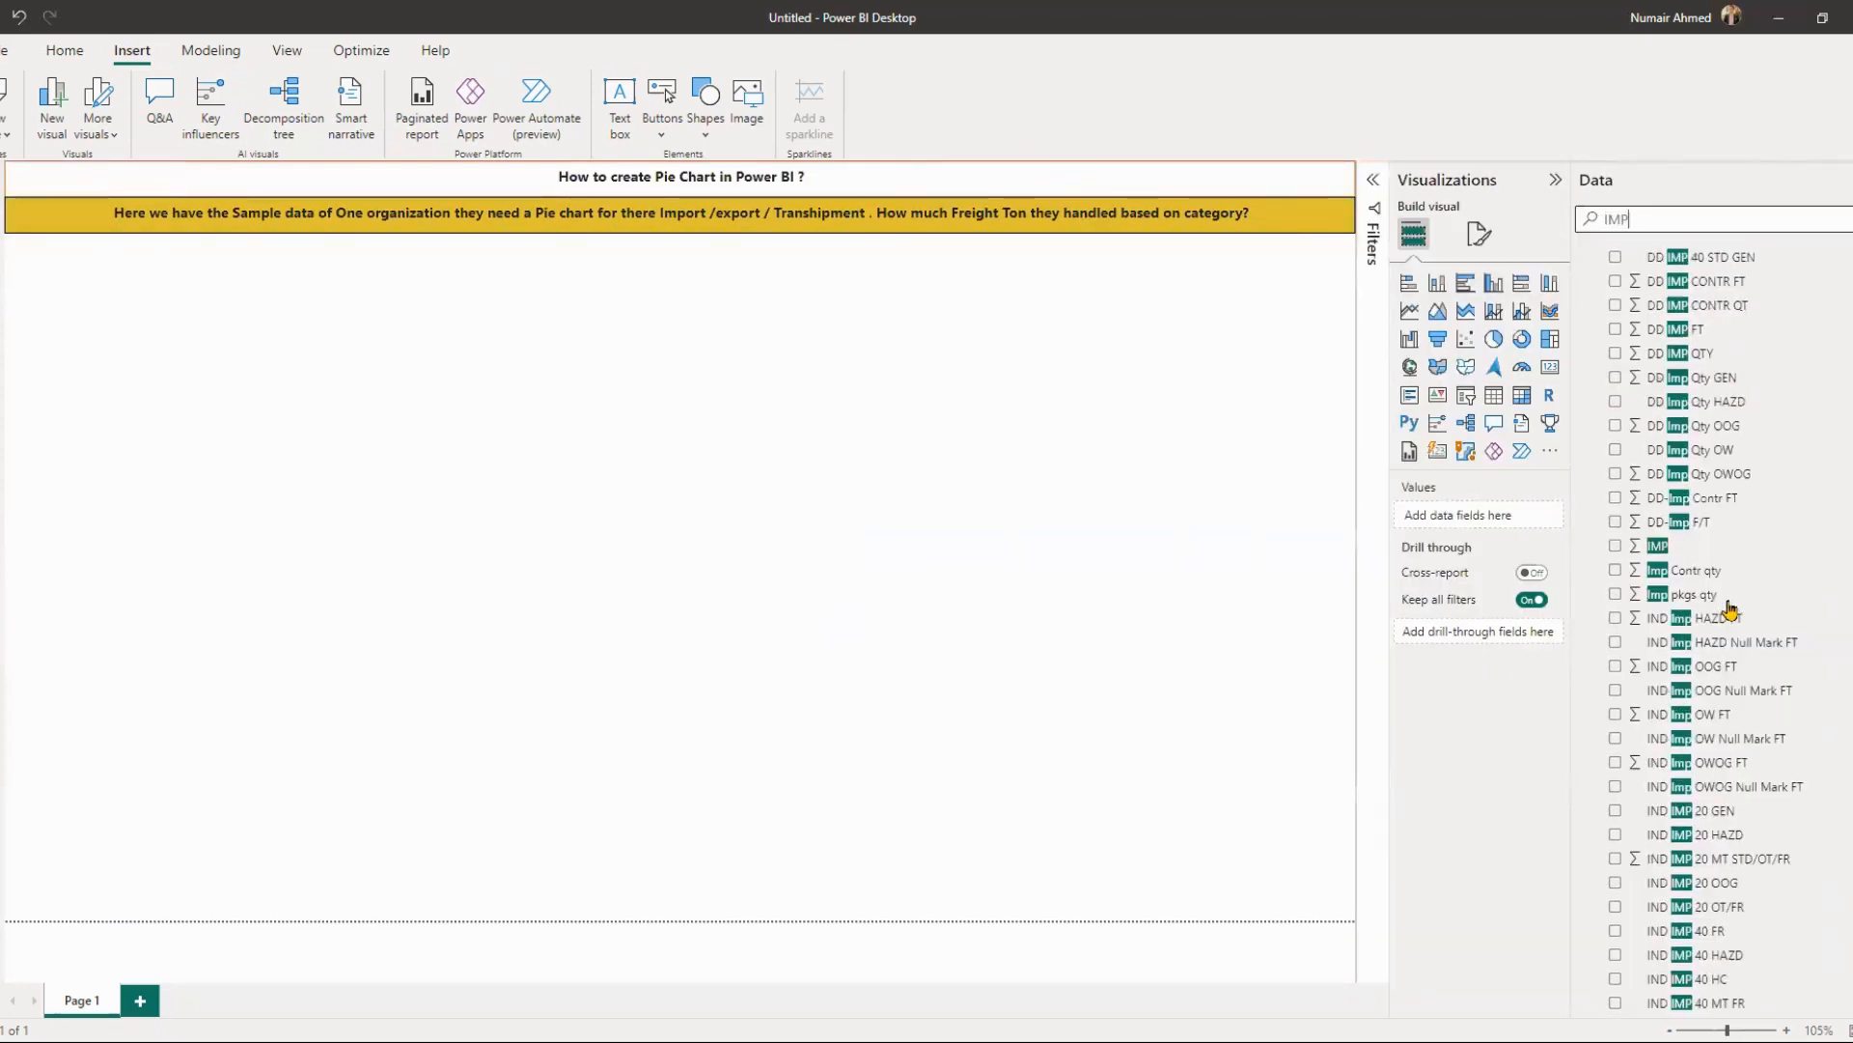
{"action": "scroll", "coordinate": [1622, 594], "scroll_direction": "up", "scroll_amount": 1}
{"action": "left_click", "coordinate": [1616, 590]}
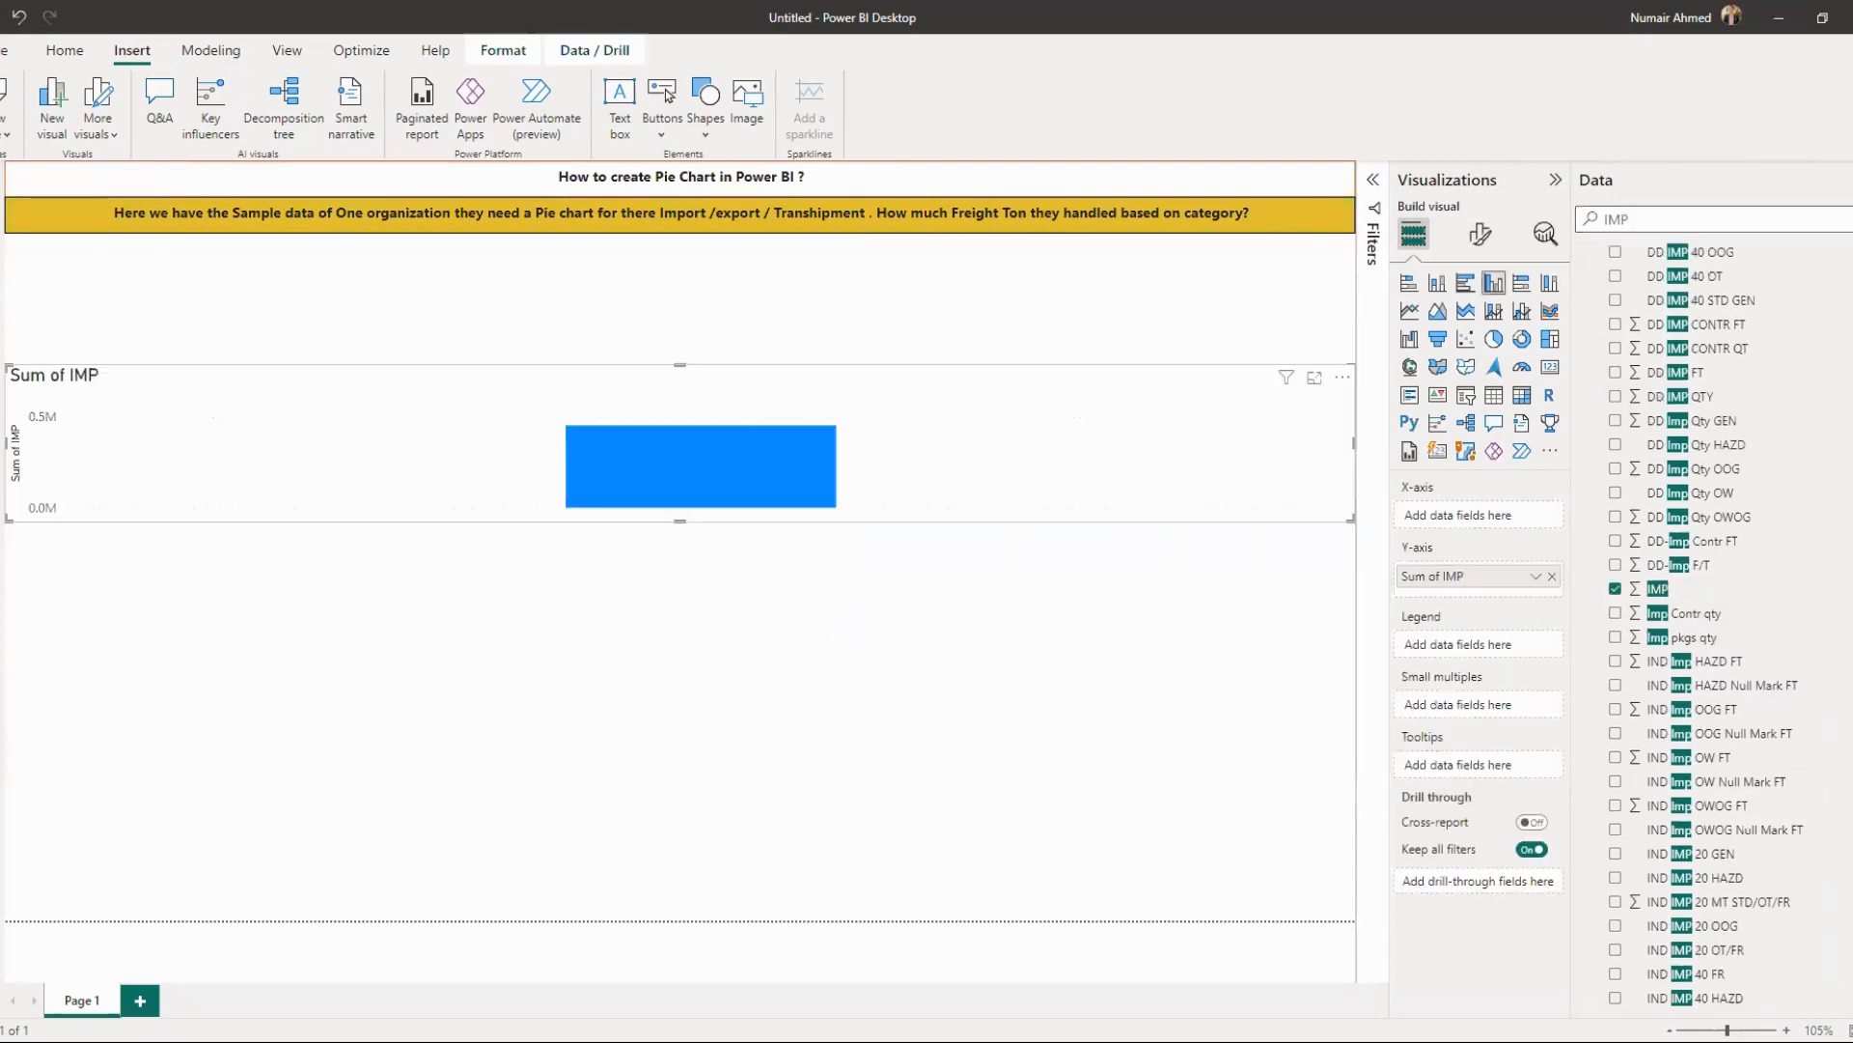
- Search the fields for EXP and add the EXP field to the new IMP column chart
{"action": "left_click", "coordinate": [1754, 210]}
{"action": "type", "text": "EX"}
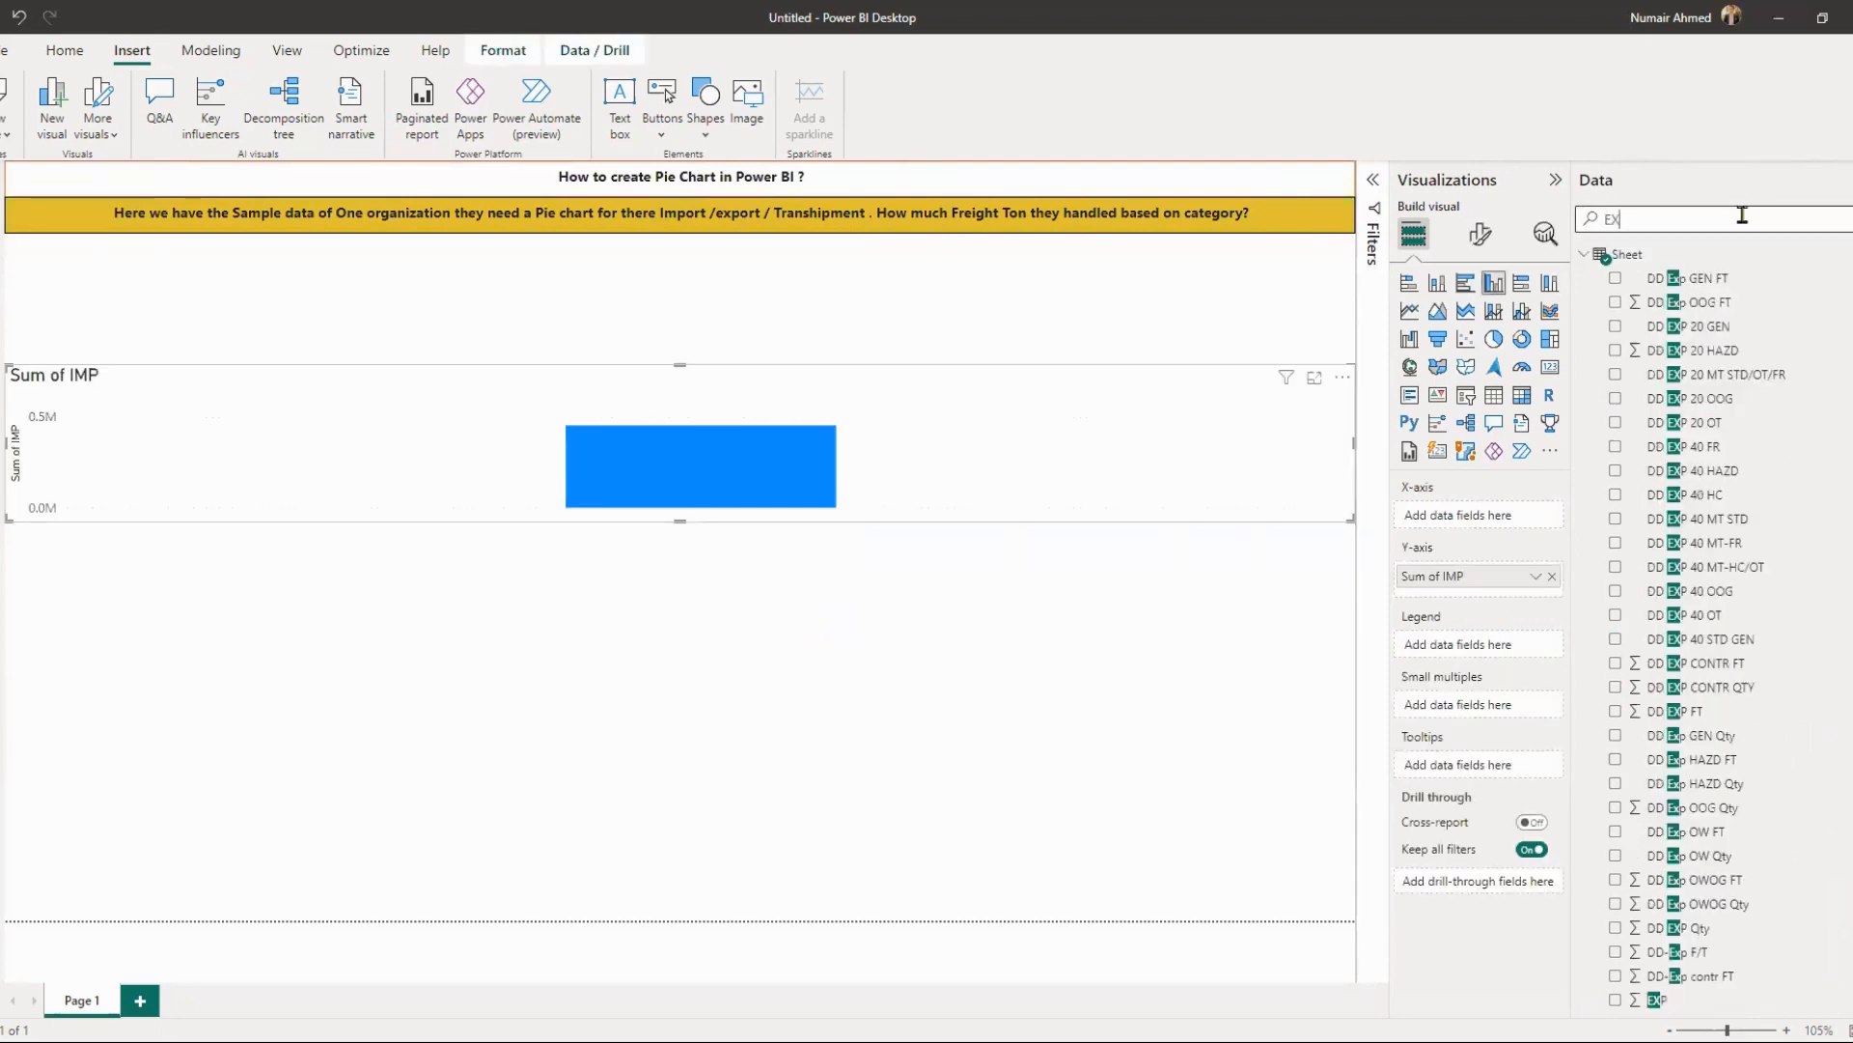
{"action": "type", "text": "P"}
{"action": "scroll", "coordinate": [1747, 614], "scroll_direction": "down", "scroll_amount": 5}
{"action": "scroll", "coordinate": [1742, 628], "scroll_direction": "down", "scroll_amount": 5}
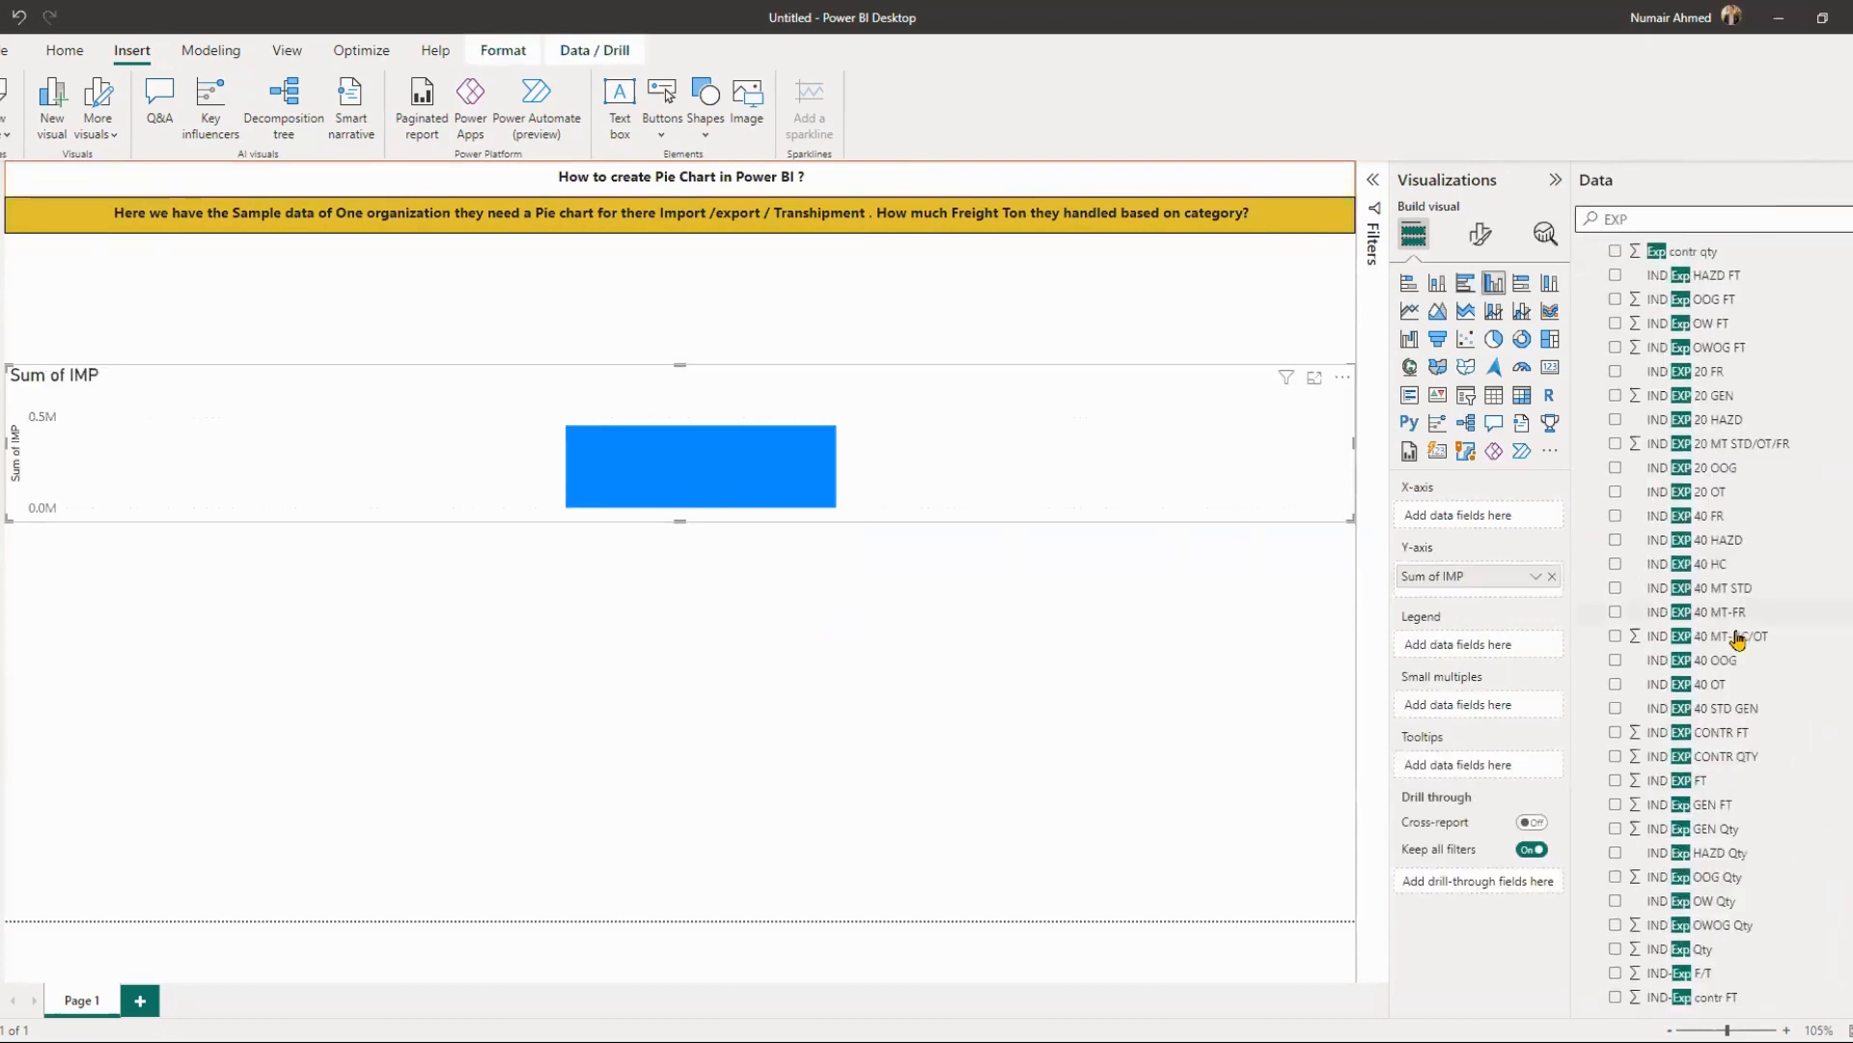
{"action": "scroll", "coordinate": [1699, 755], "scroll_direction": "up", "scroll_amount": 10}
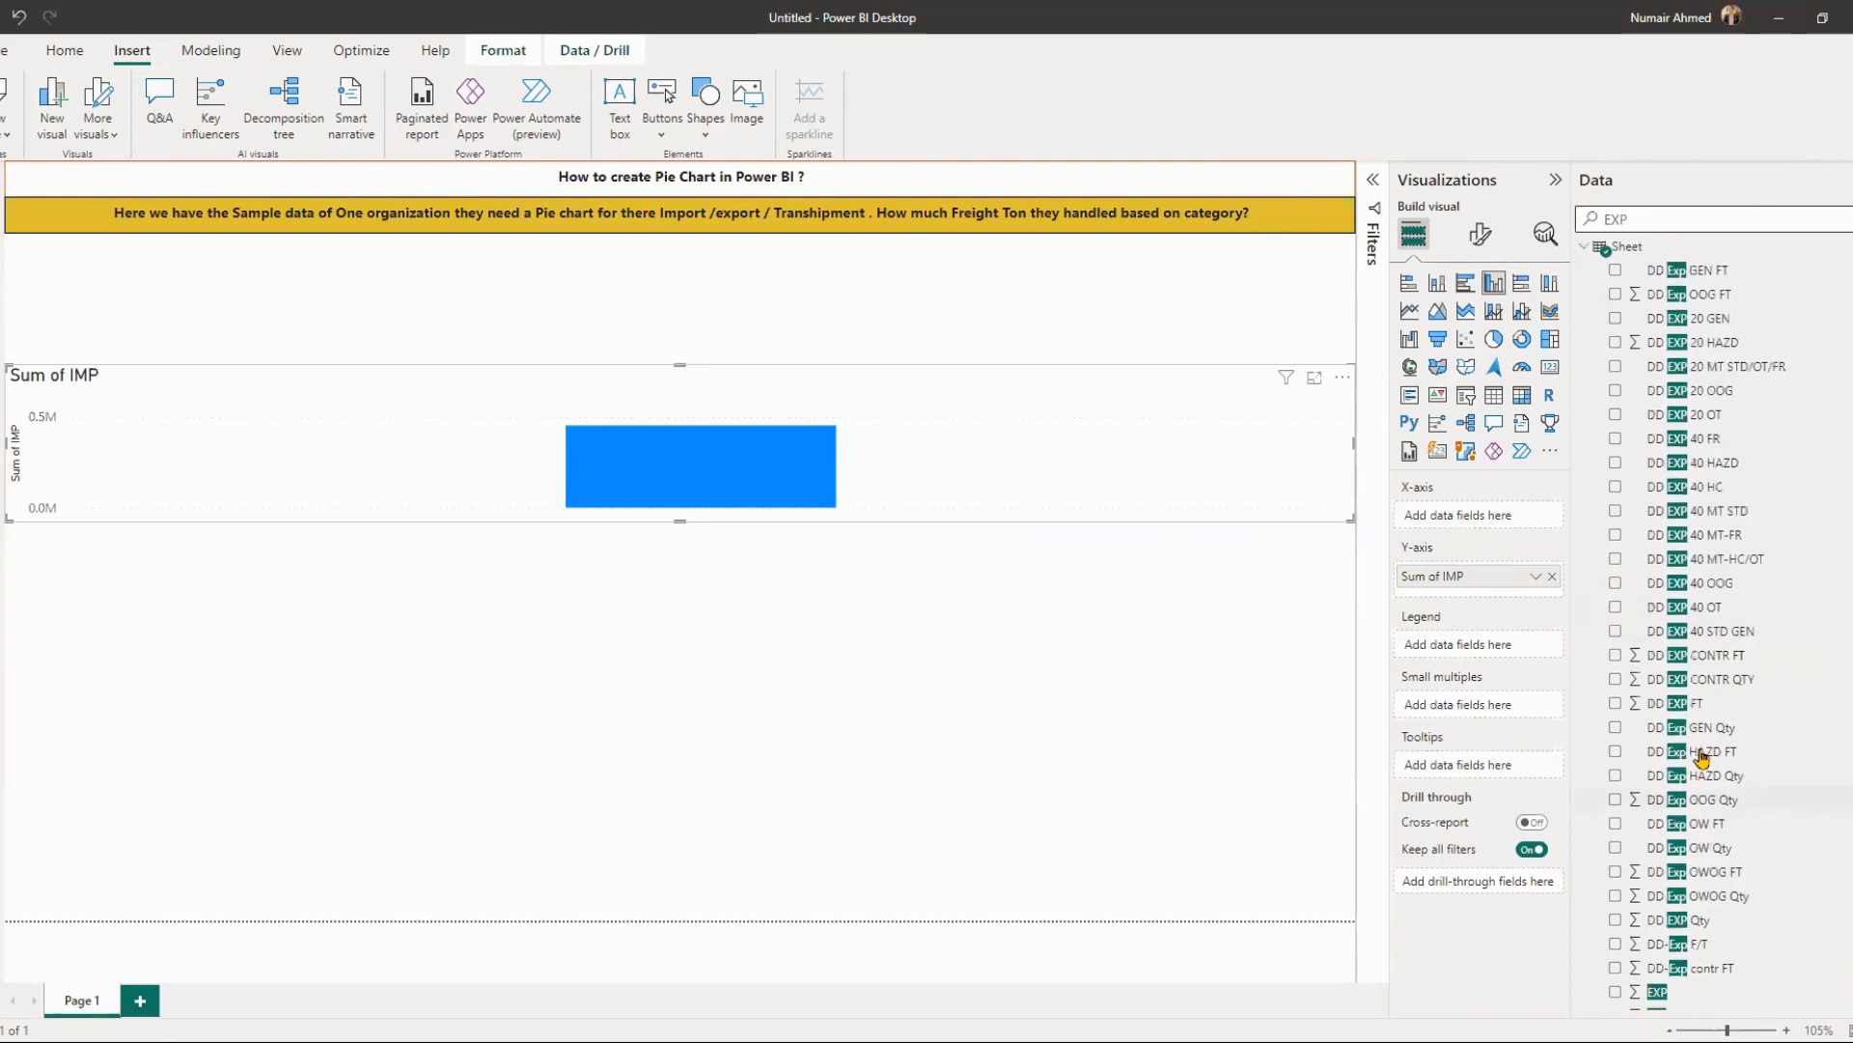
{"action": "scroll", "coordinate": [1699, 840], "scroll_direction": "down", "scroll_amount": 3}
{"action": "scroll", "coordinate": [1697, 617], "scroll_direction": "down", "scroll_amount": 3}
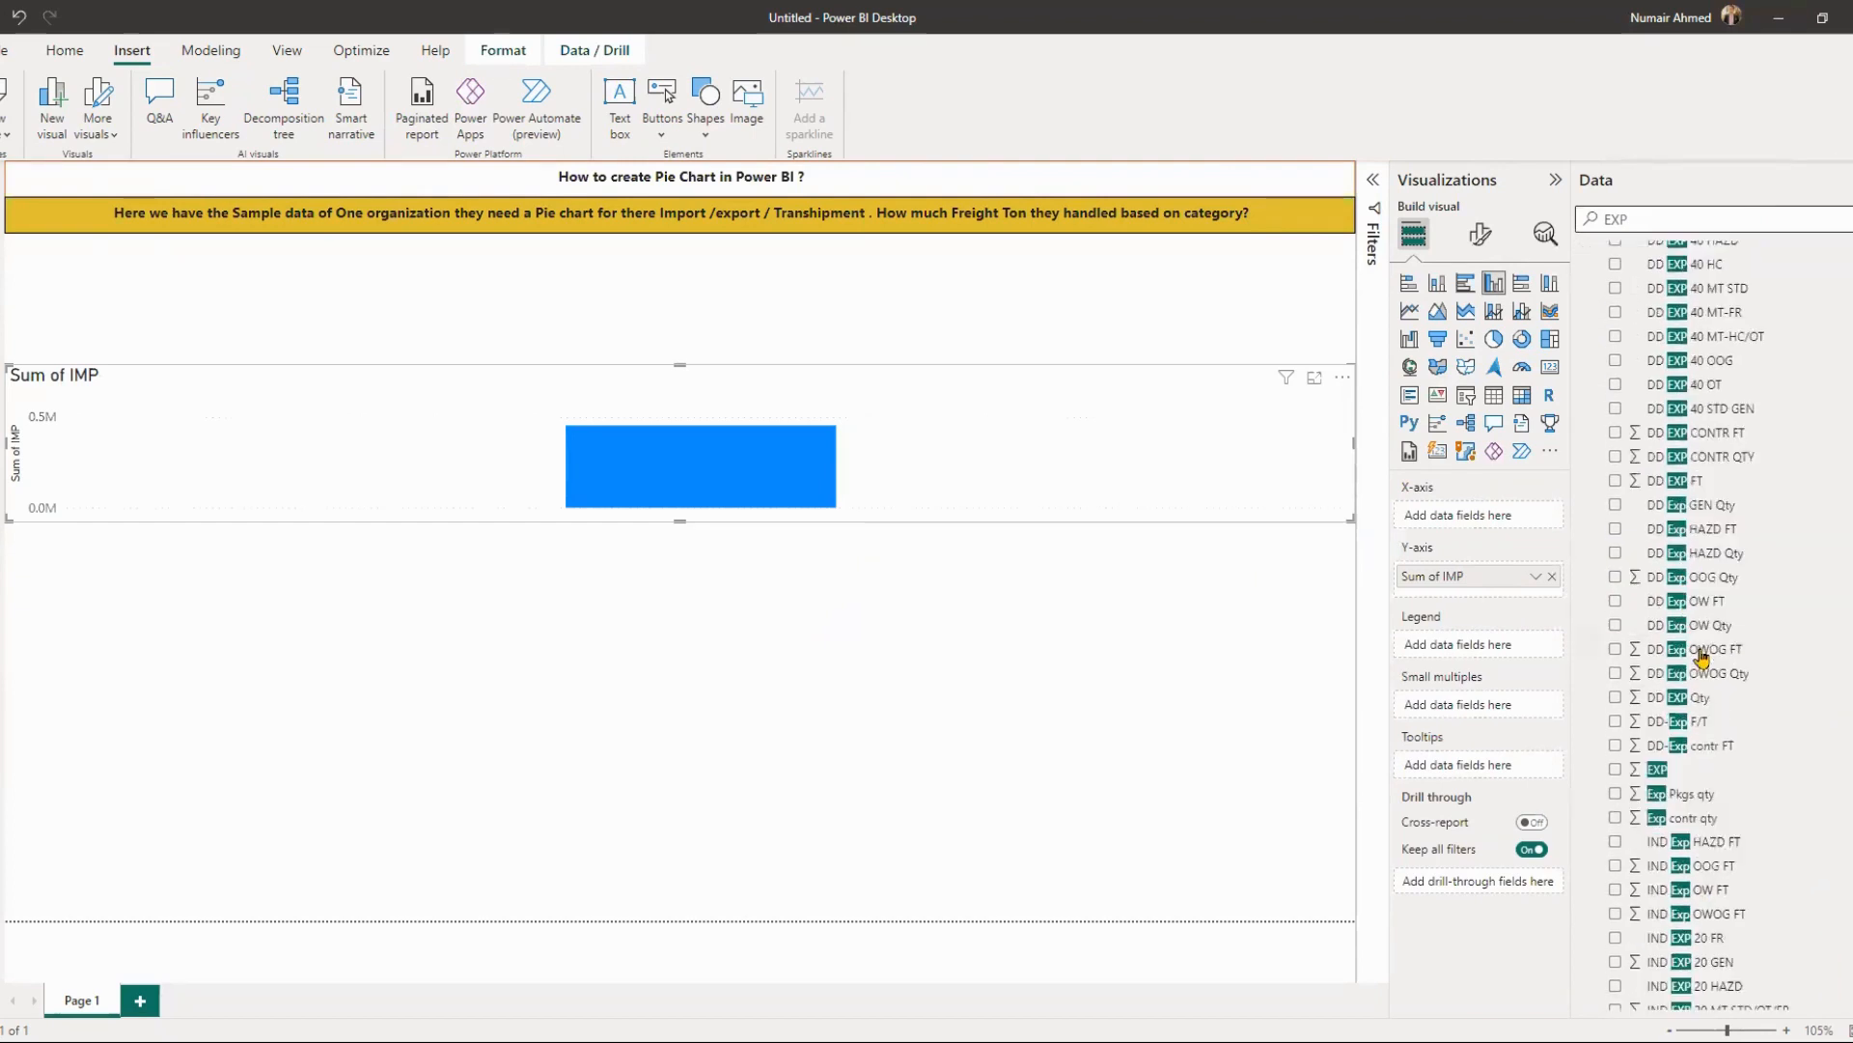
{"action": "left_click", "coordinate": [1615, 769]}
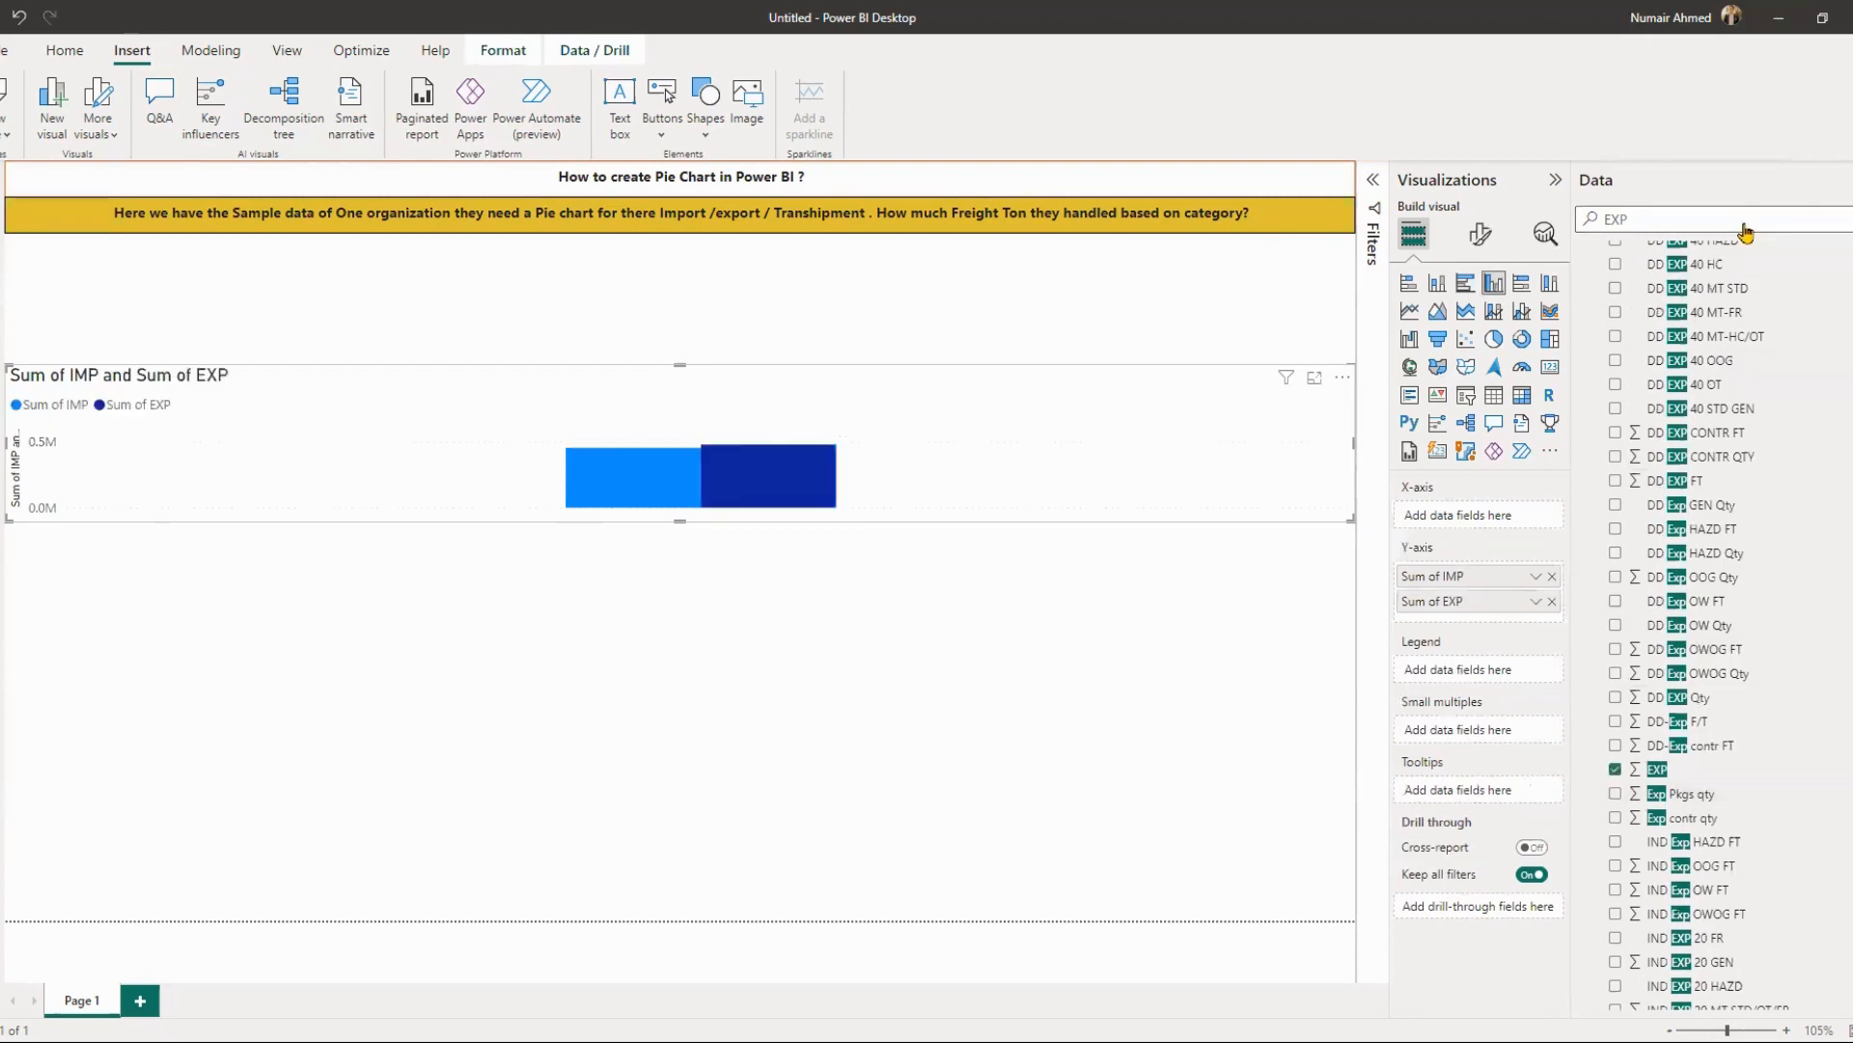
- Search the fields for TRANSH and add the TRANSH field to the IMP and EXP column chart
{"action": "left_click", "coordinate": [1841, 219]}
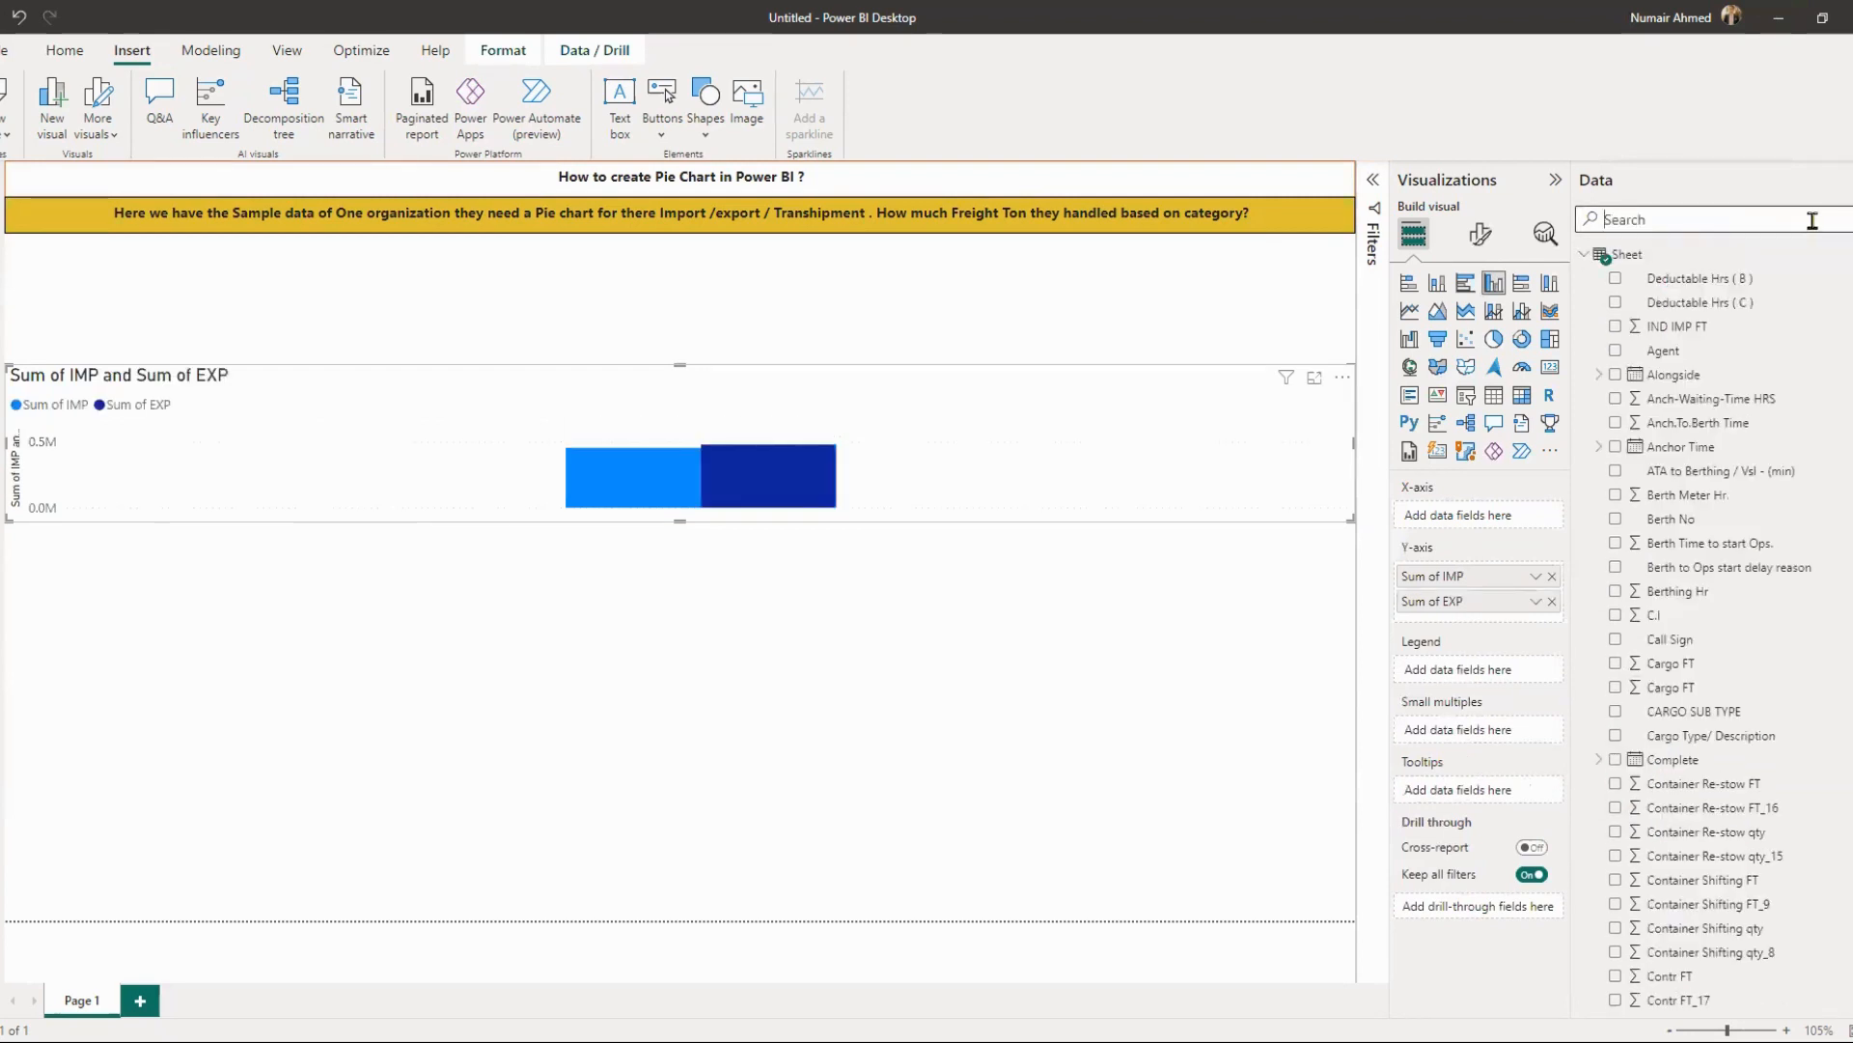
{"action": "type", "text": "TRANSHI"}
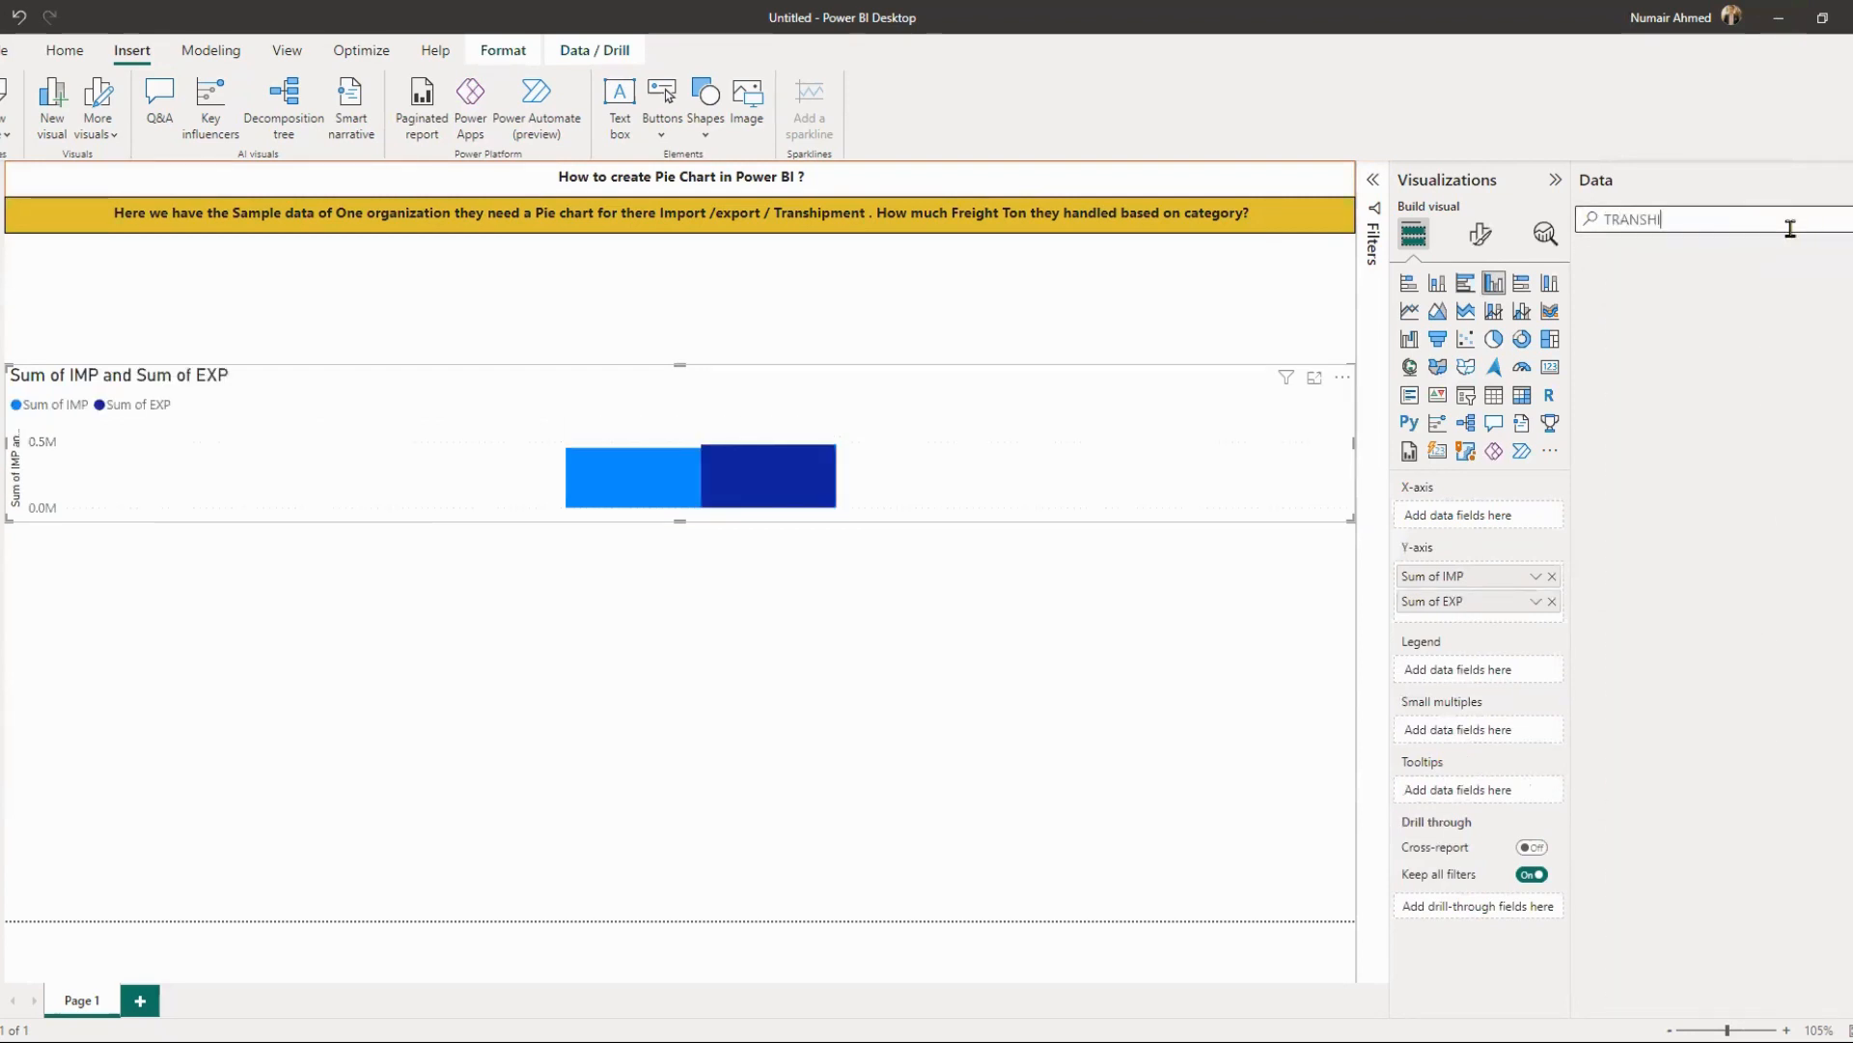
{"action": "type", "text": "P"}
{"action": "key", "text": "BackSpace"}
{"action": "key", "text": "BackSpace"}
{"action": "key", "text": "BackSpace"}
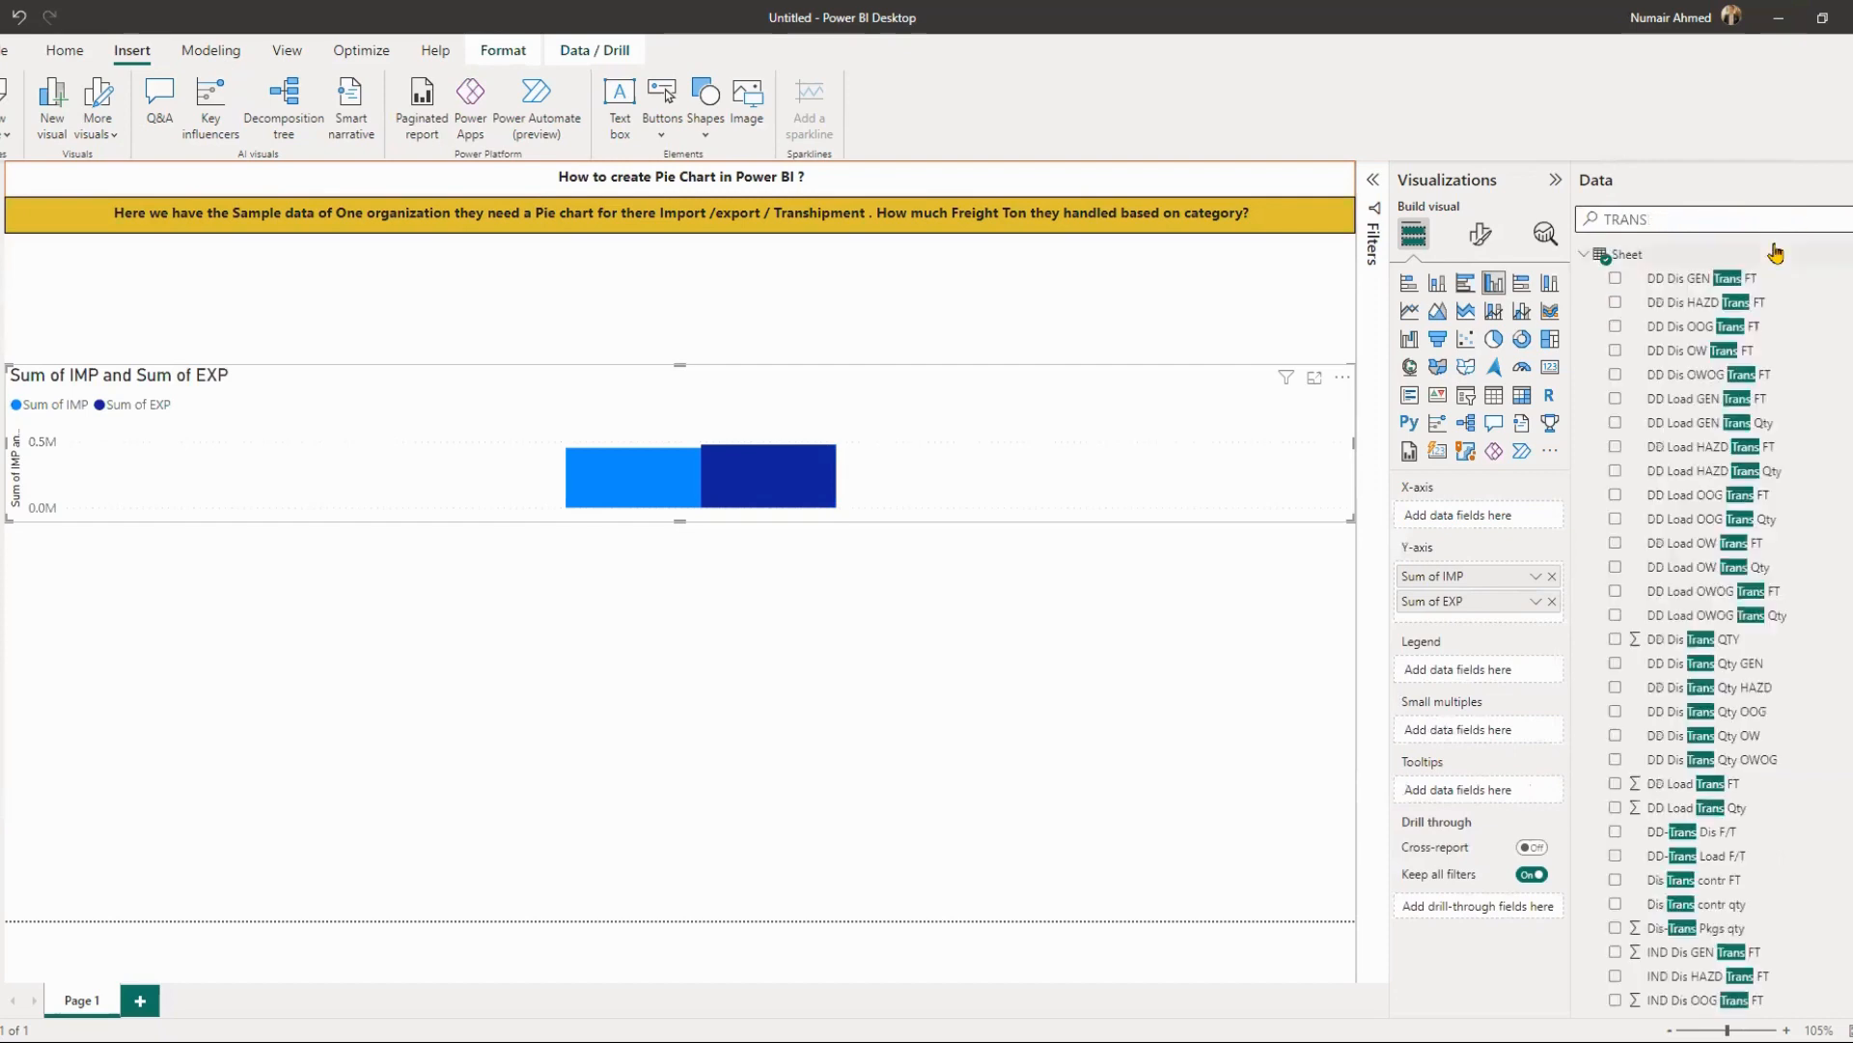
{"action": "type", "text": "H"}
{"action": "left_click", "coordinate": [1615, 278]}
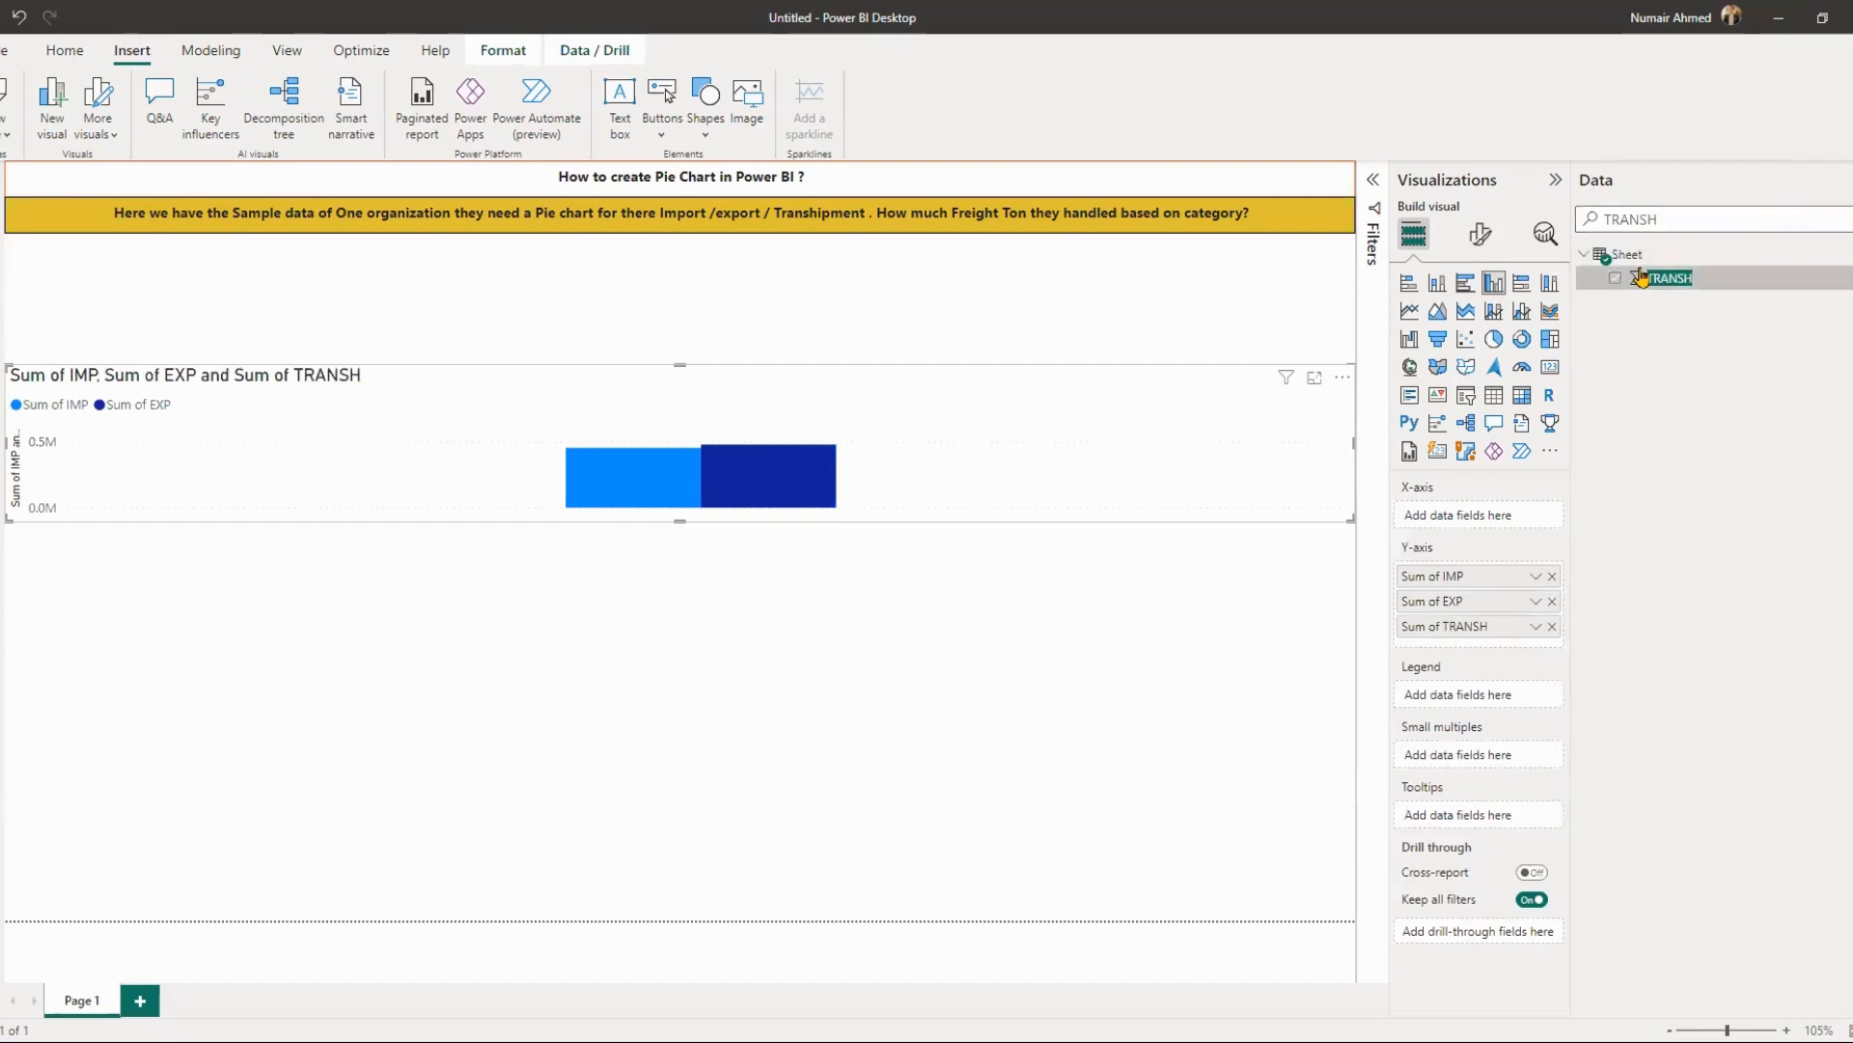
{"action": "key", "text": "Escape"}
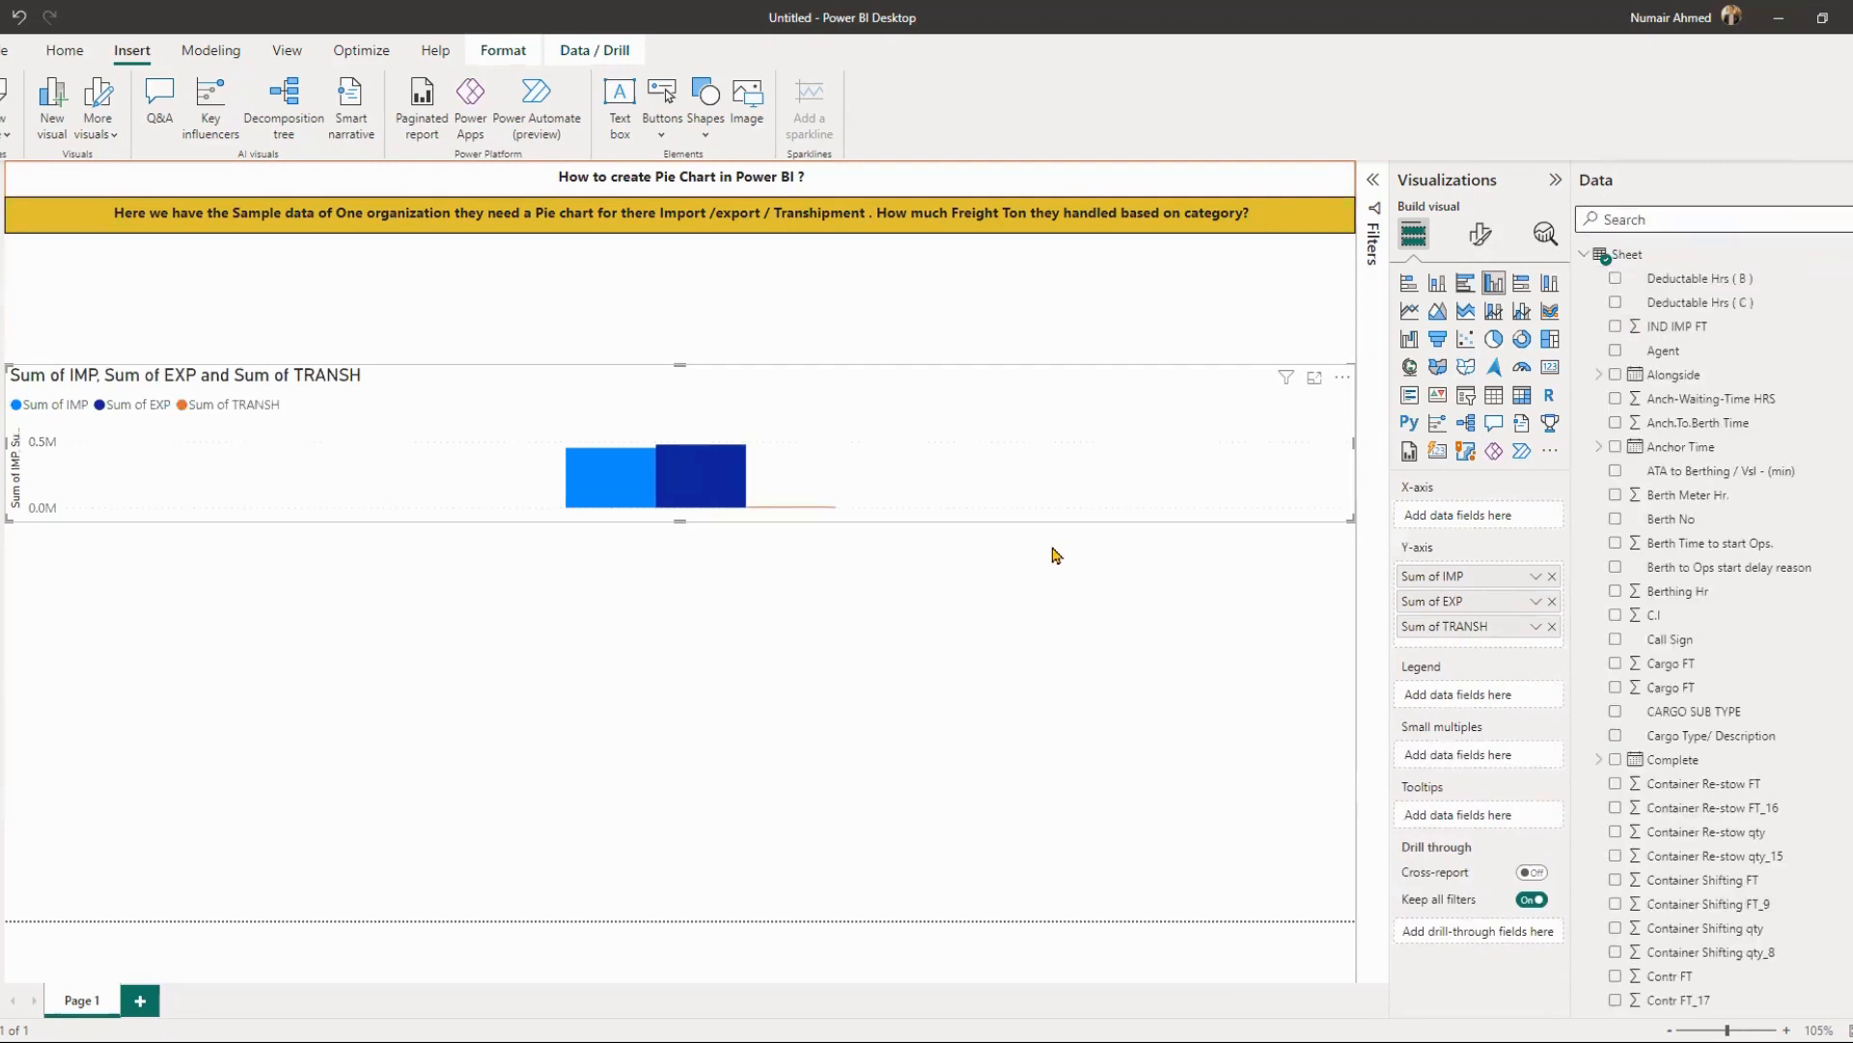
- Convert the column chart to a pie chart and resize it to be narrower and taller, covering about half the page width
{"action": "left_click", "coordinate": [1494, 339]}
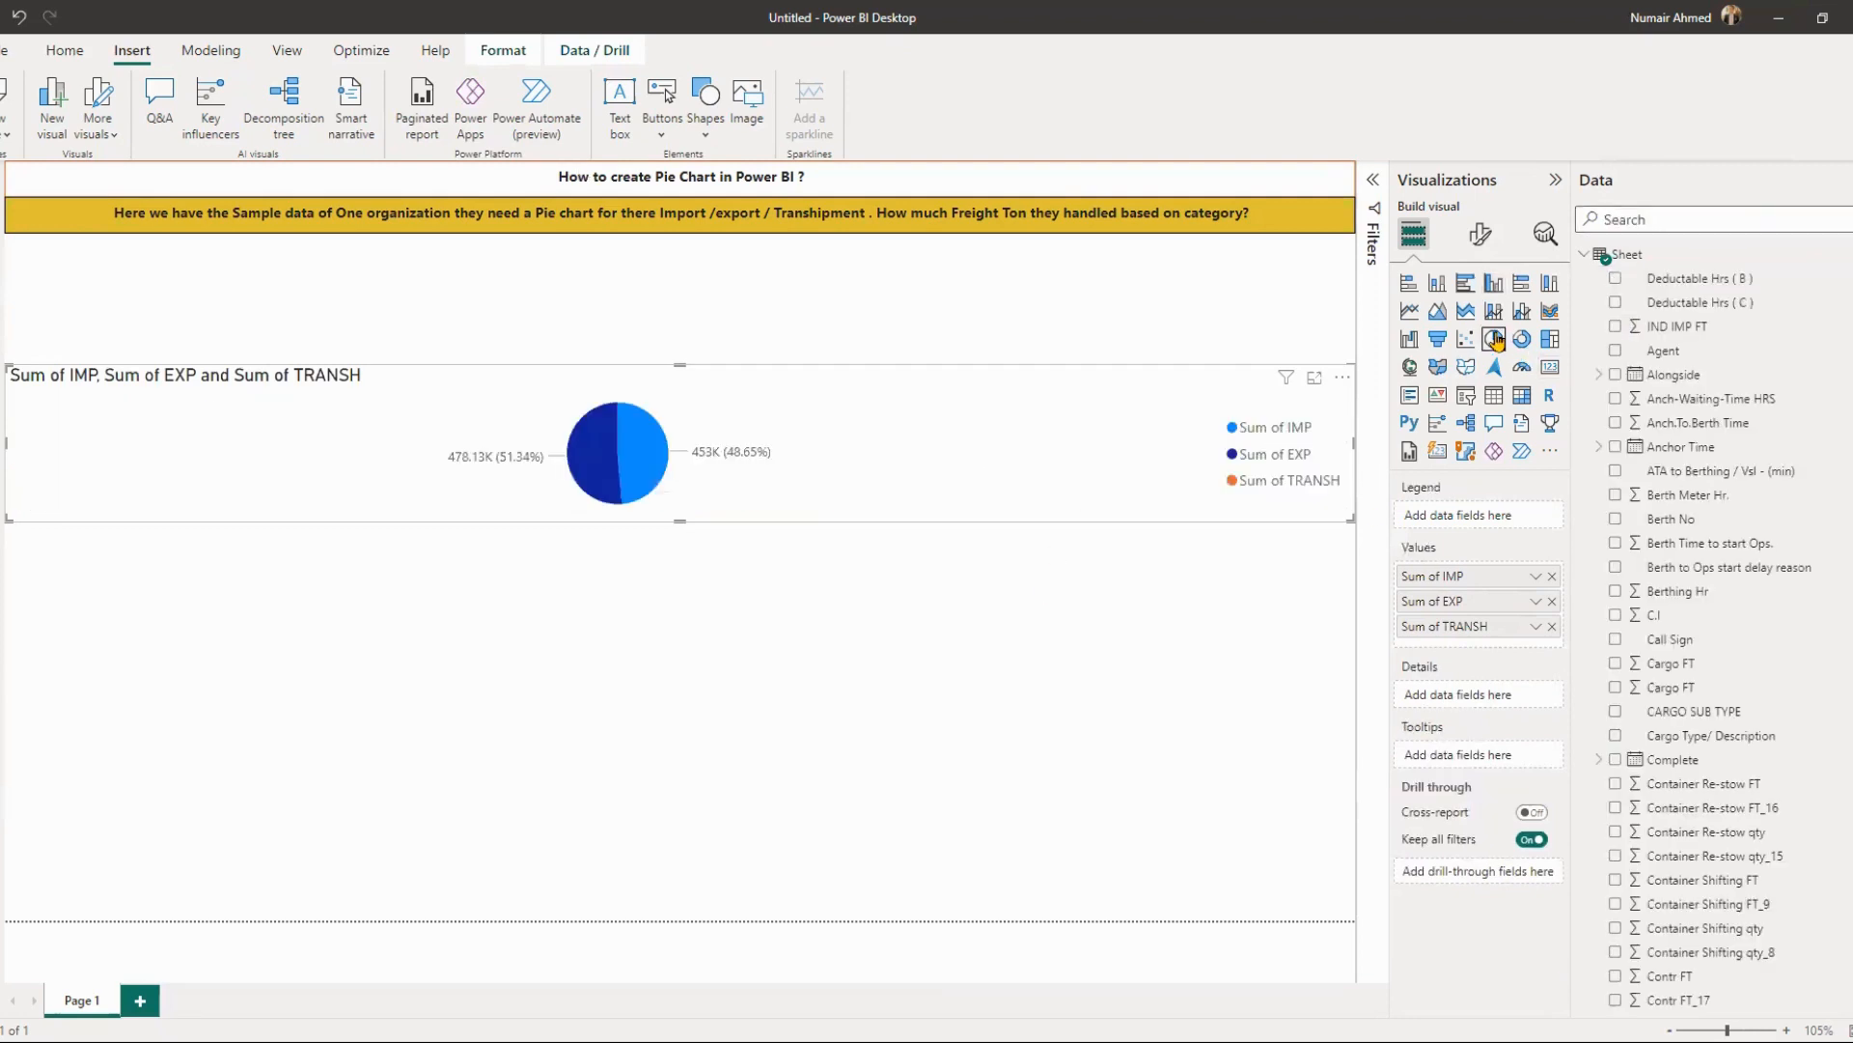
{"action": "left_click_drag", "start_coordinate": [708, 752], "coordinate": [701, 804]}
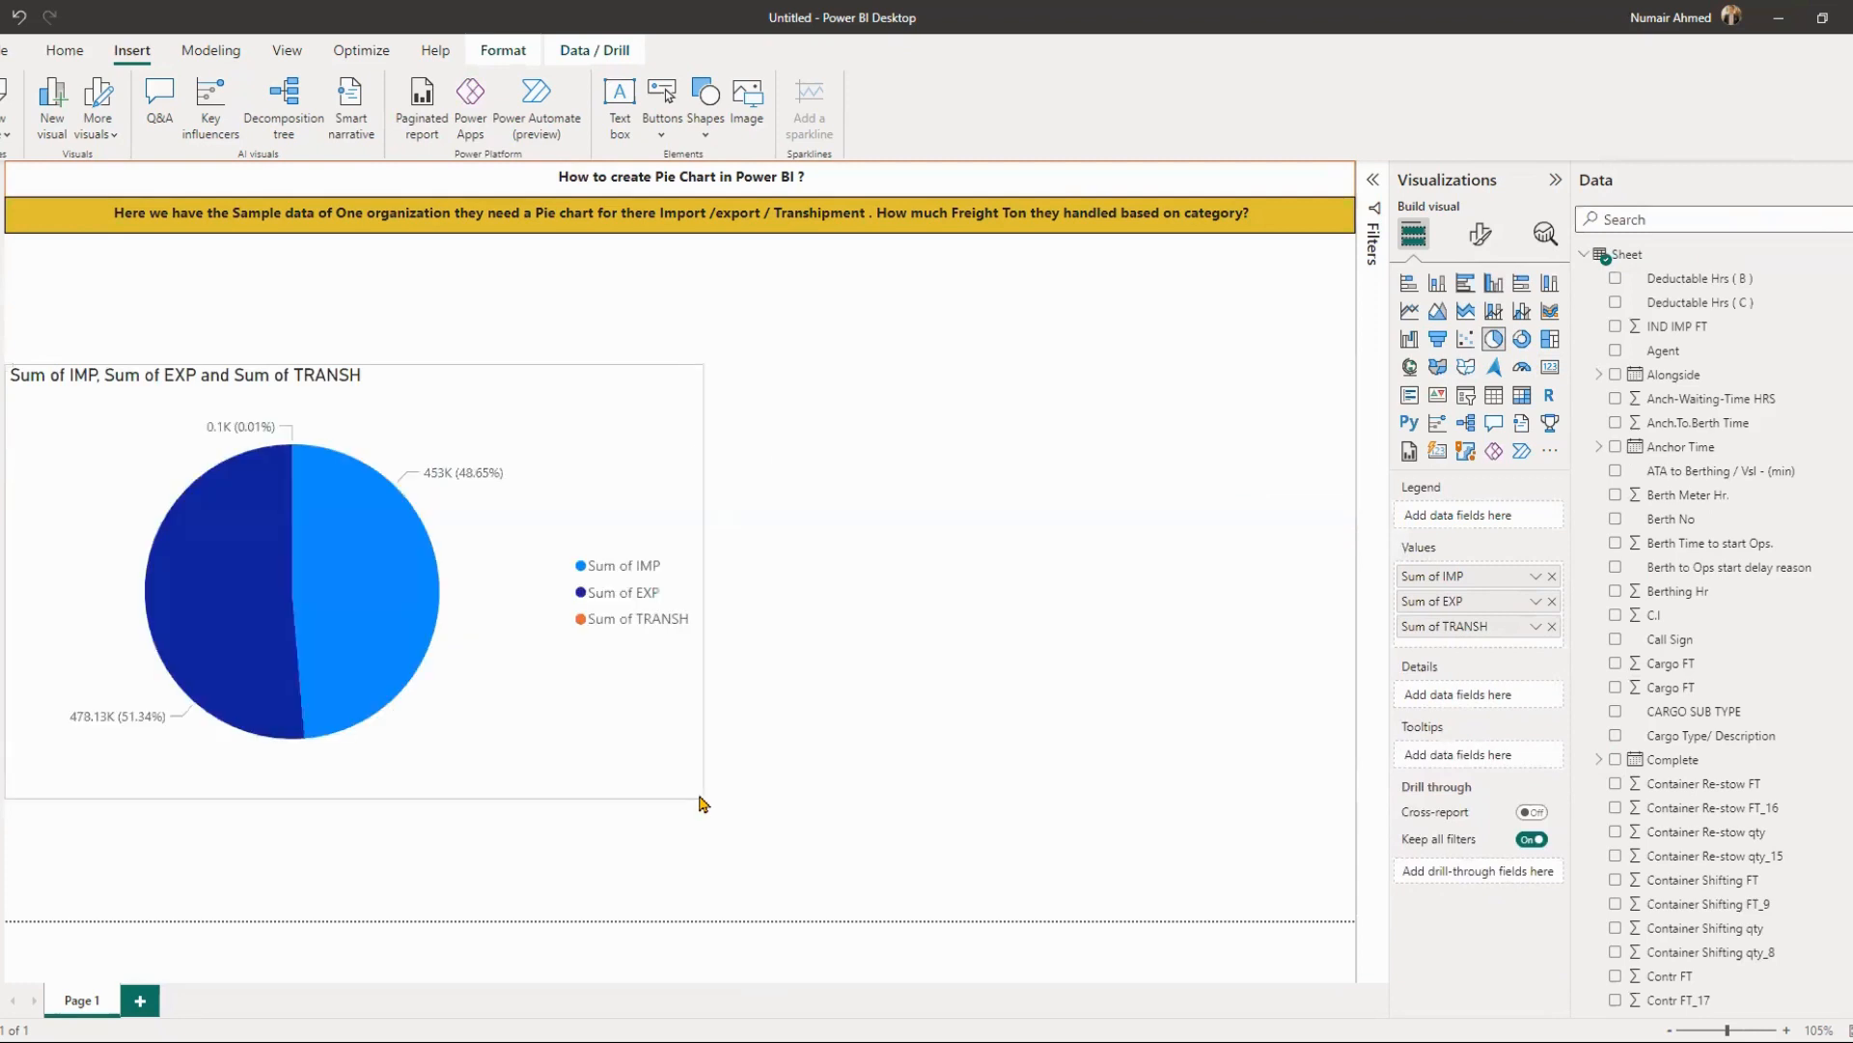
- Try the pie chart's legend at Top center, Top right, Top left stacked and Center right, and settle on Center left
{"action": "left_click", "coordinate": [1481, 234]}
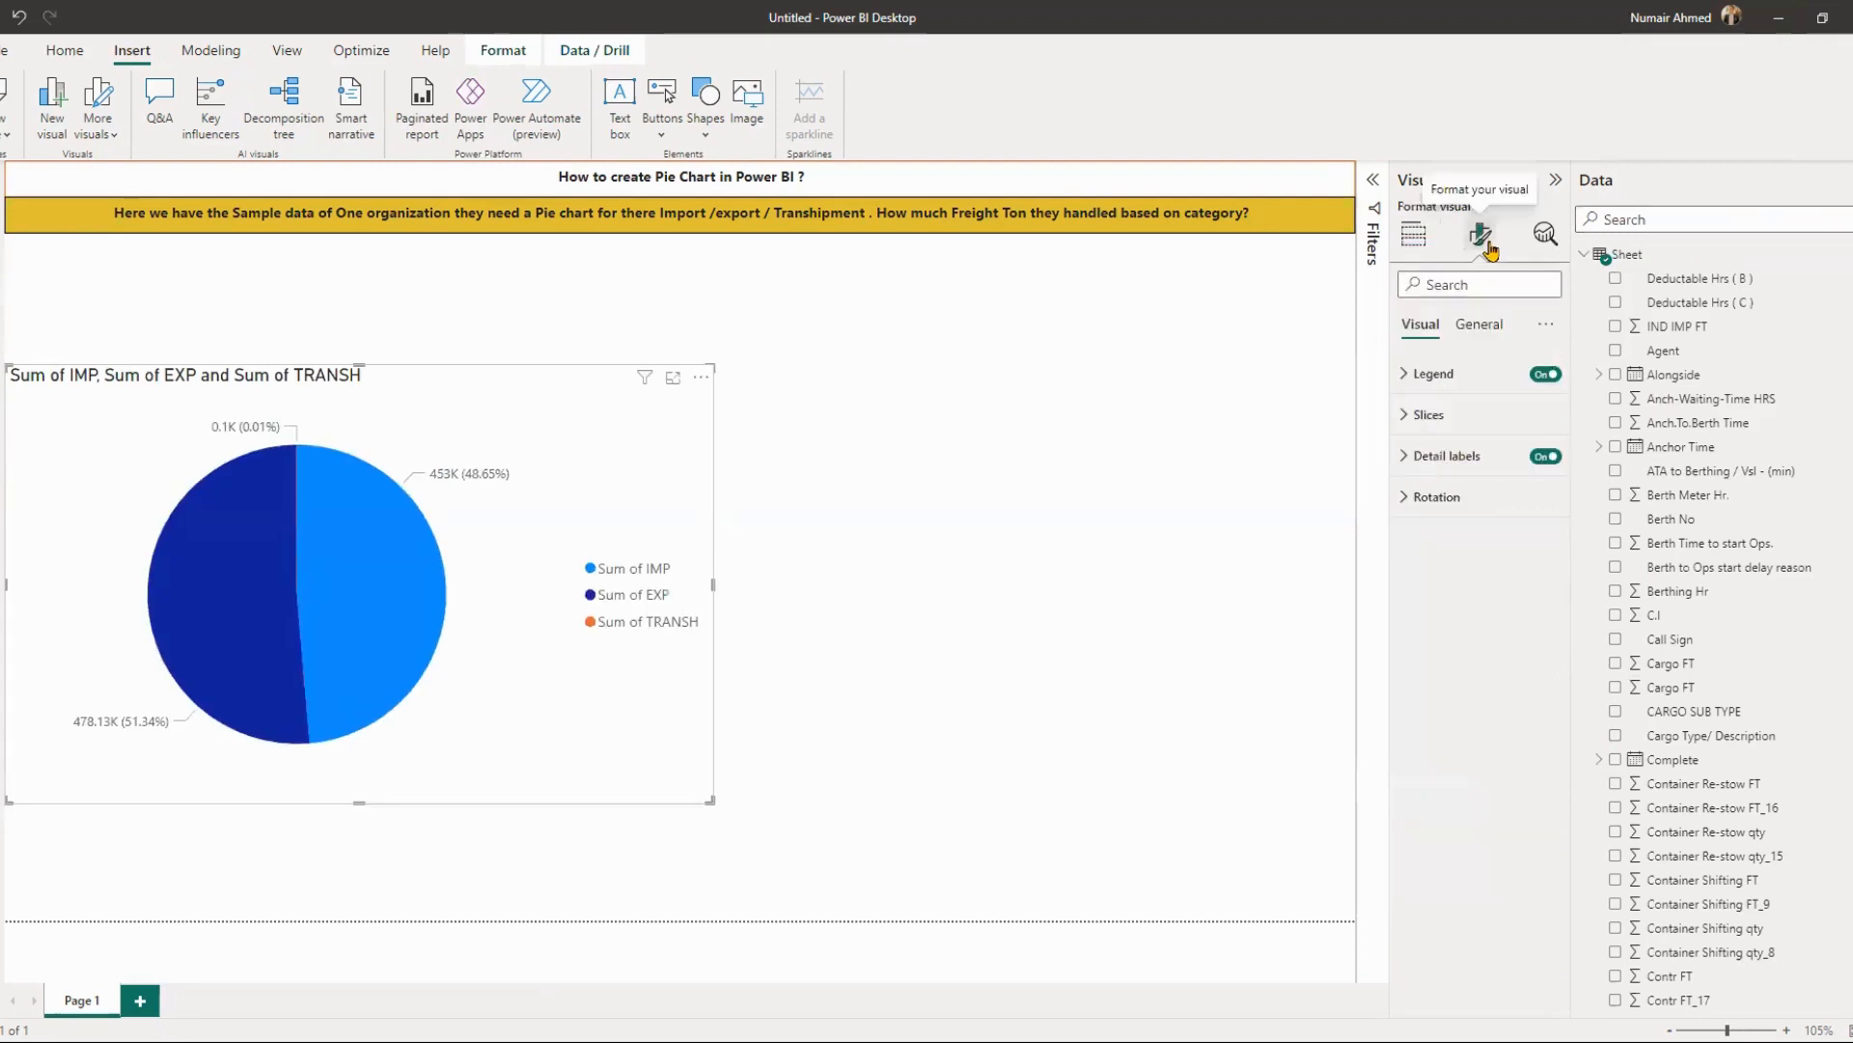
{"action": "left_click", "coordinate": [1438, 376]}
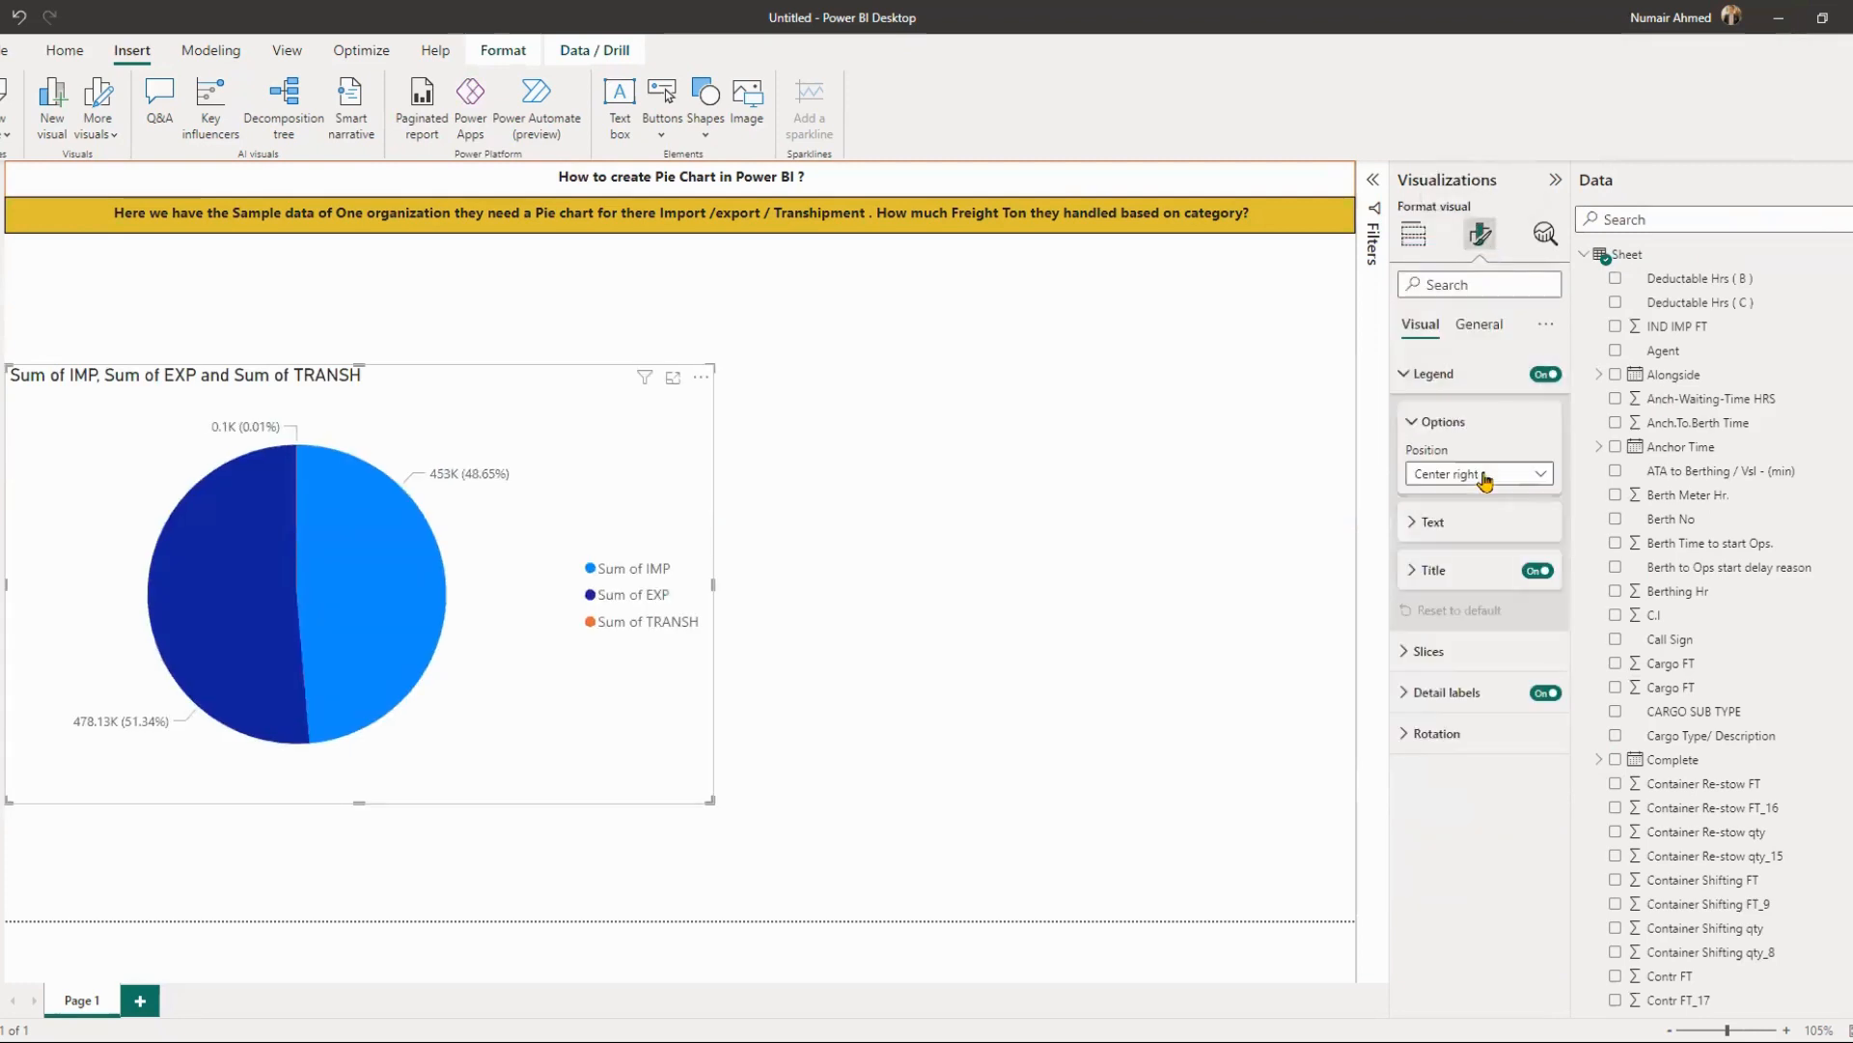
{"action": "left_click", "coordinate": [1497, 474]}
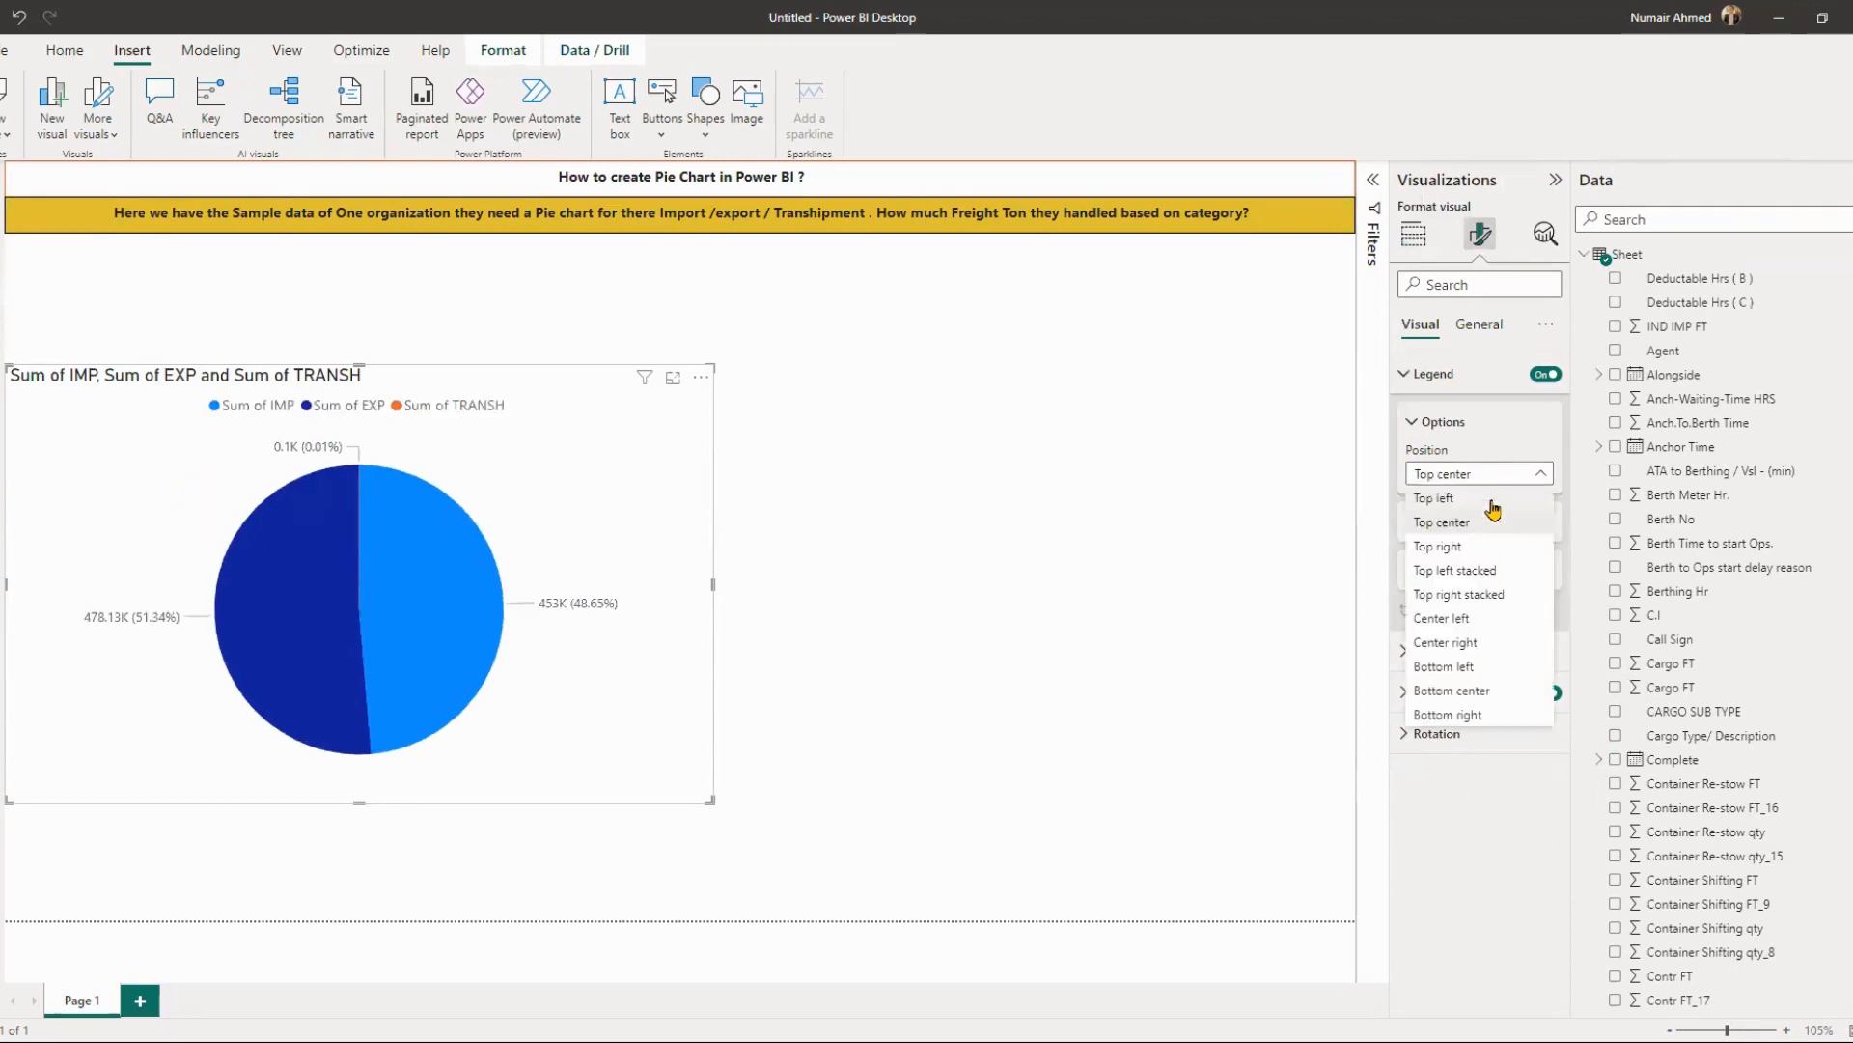
{"action": "left_click", "coordinate": [1491, 521]}
{"action": "left_click", "coordinate": [1494, 474]}
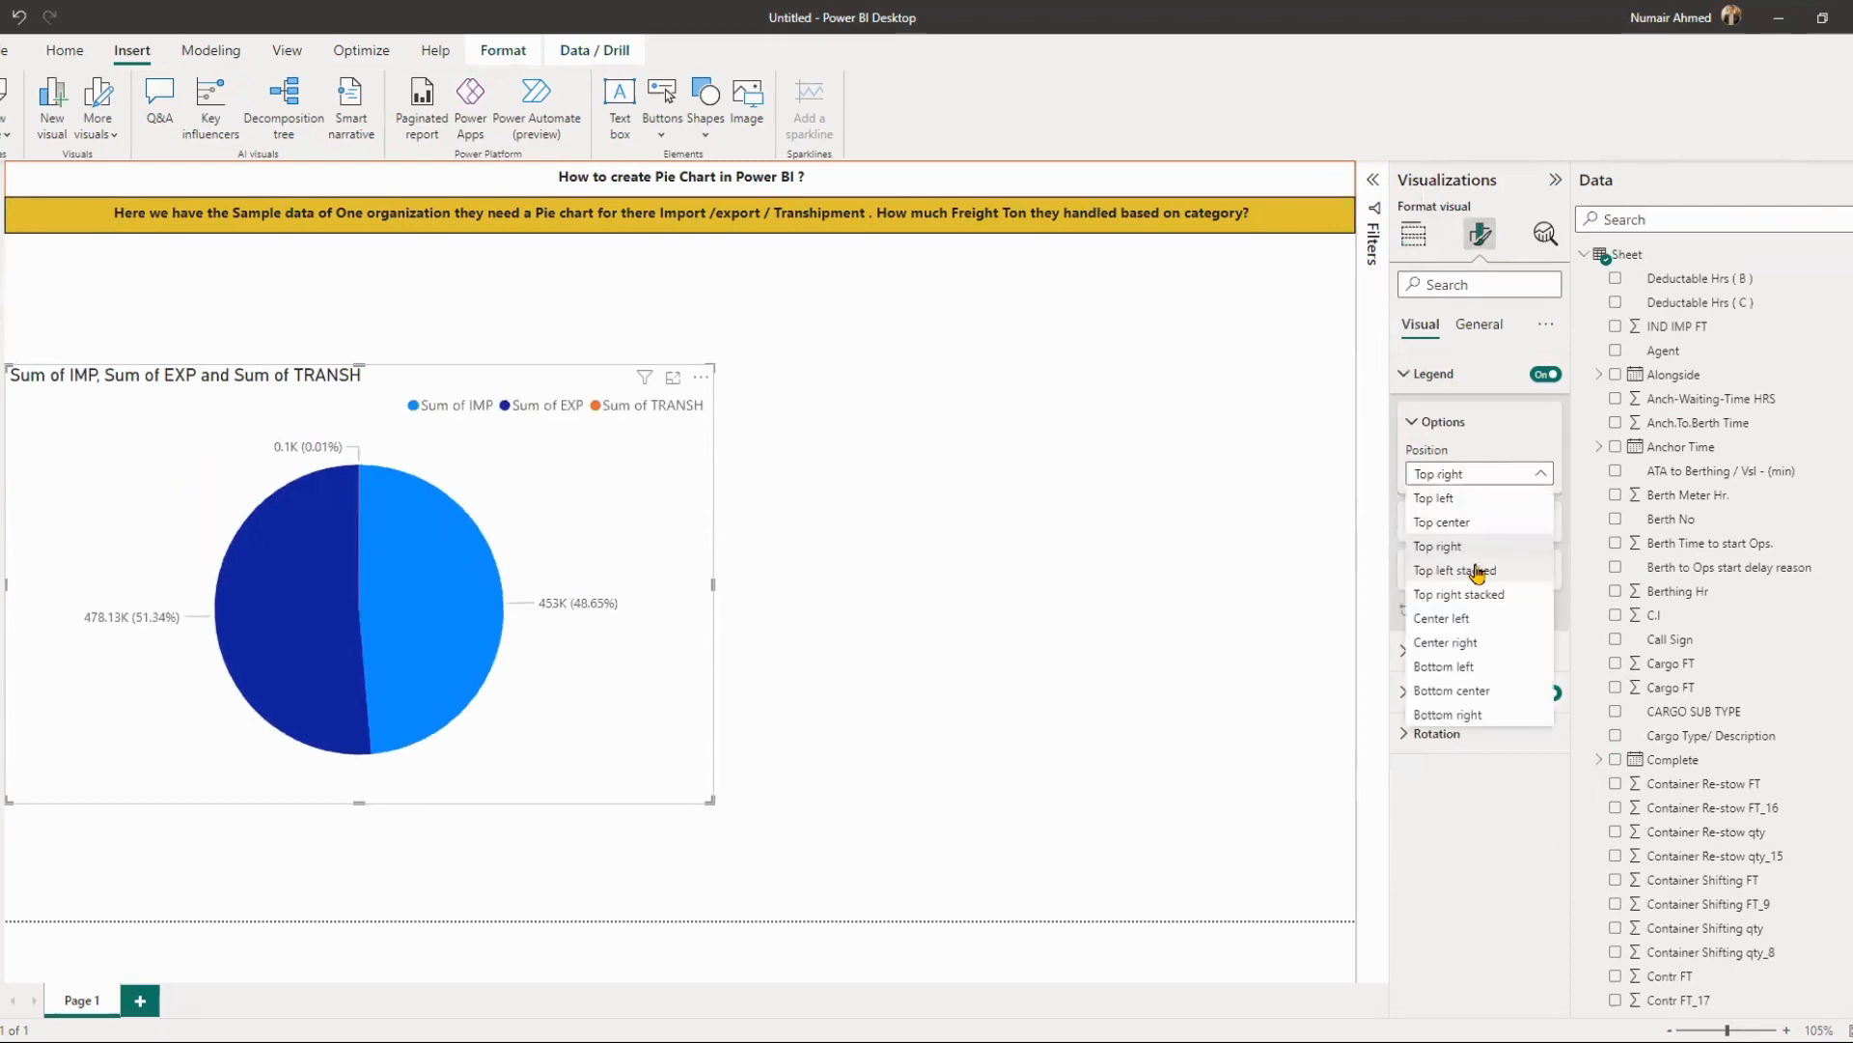
{"action": "left_click", "coordinate": [1477, 572]}
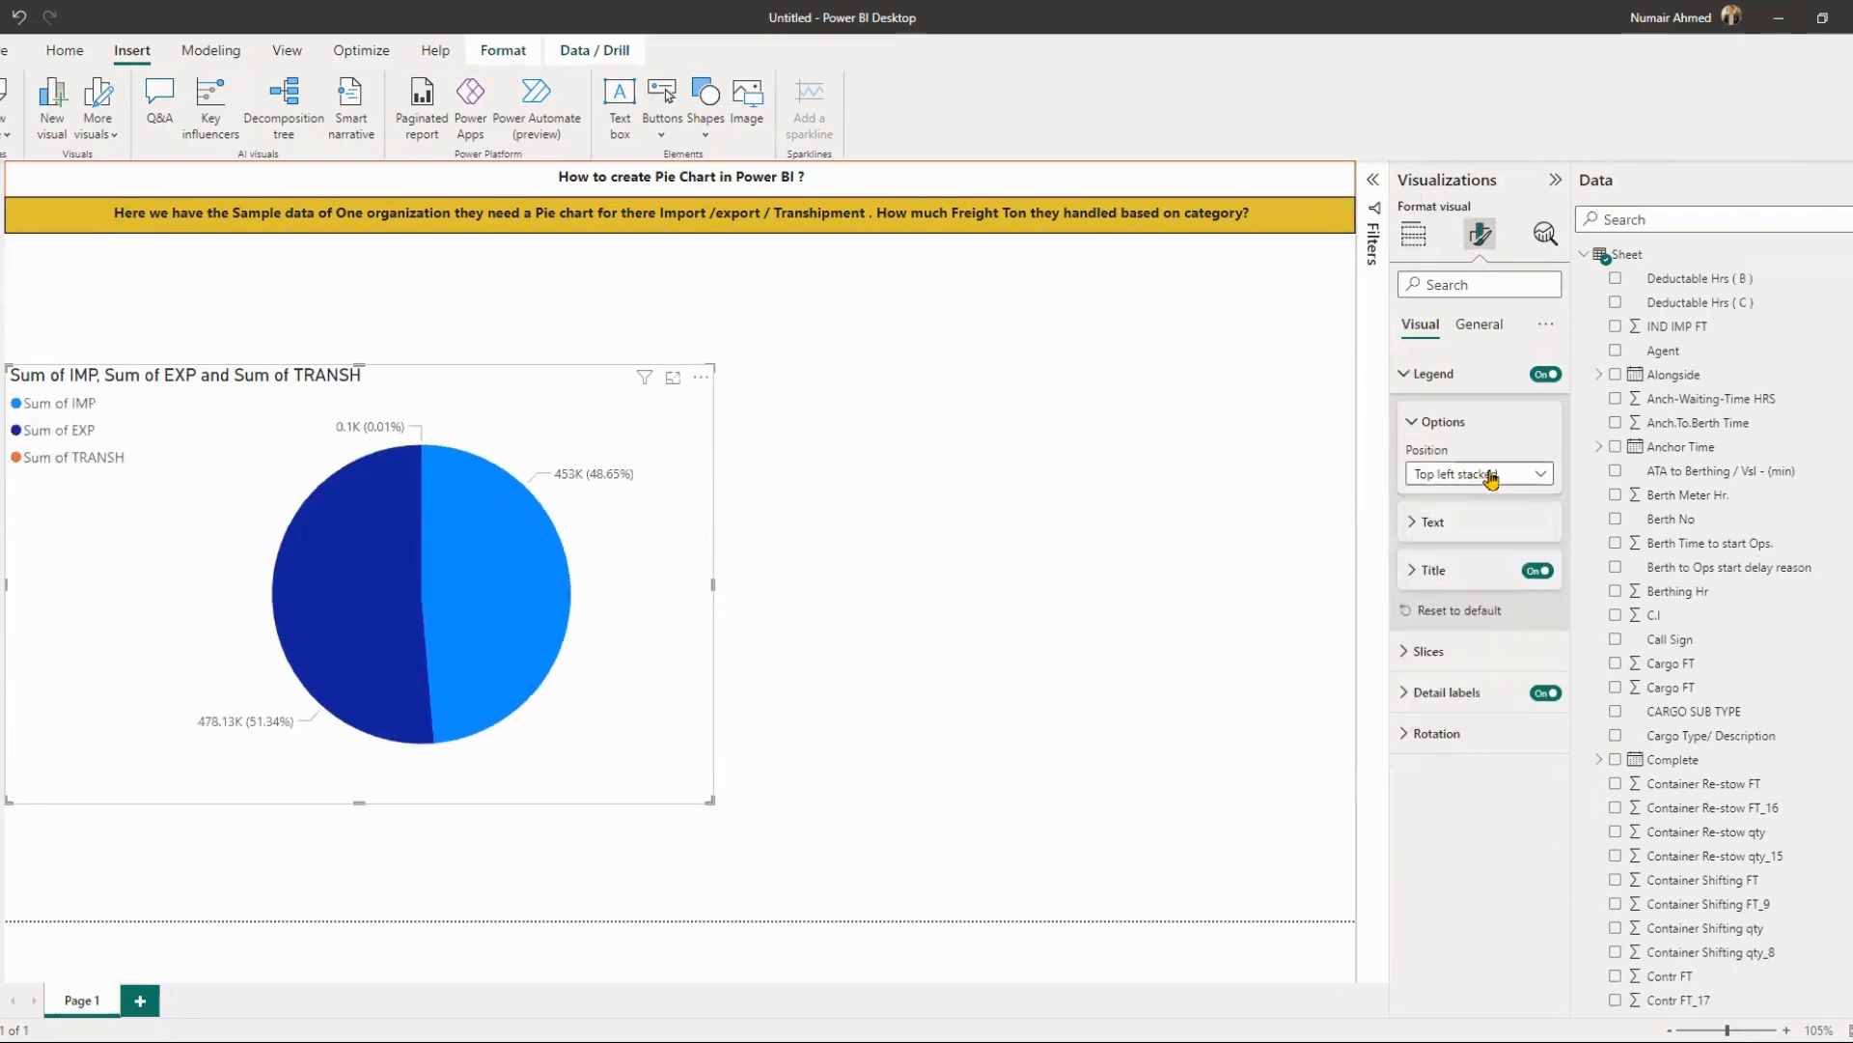
{"action": "left_click", "coordinate": [1494, 474]}
{"action": "left_click", "coordinate": [1492, 619]}
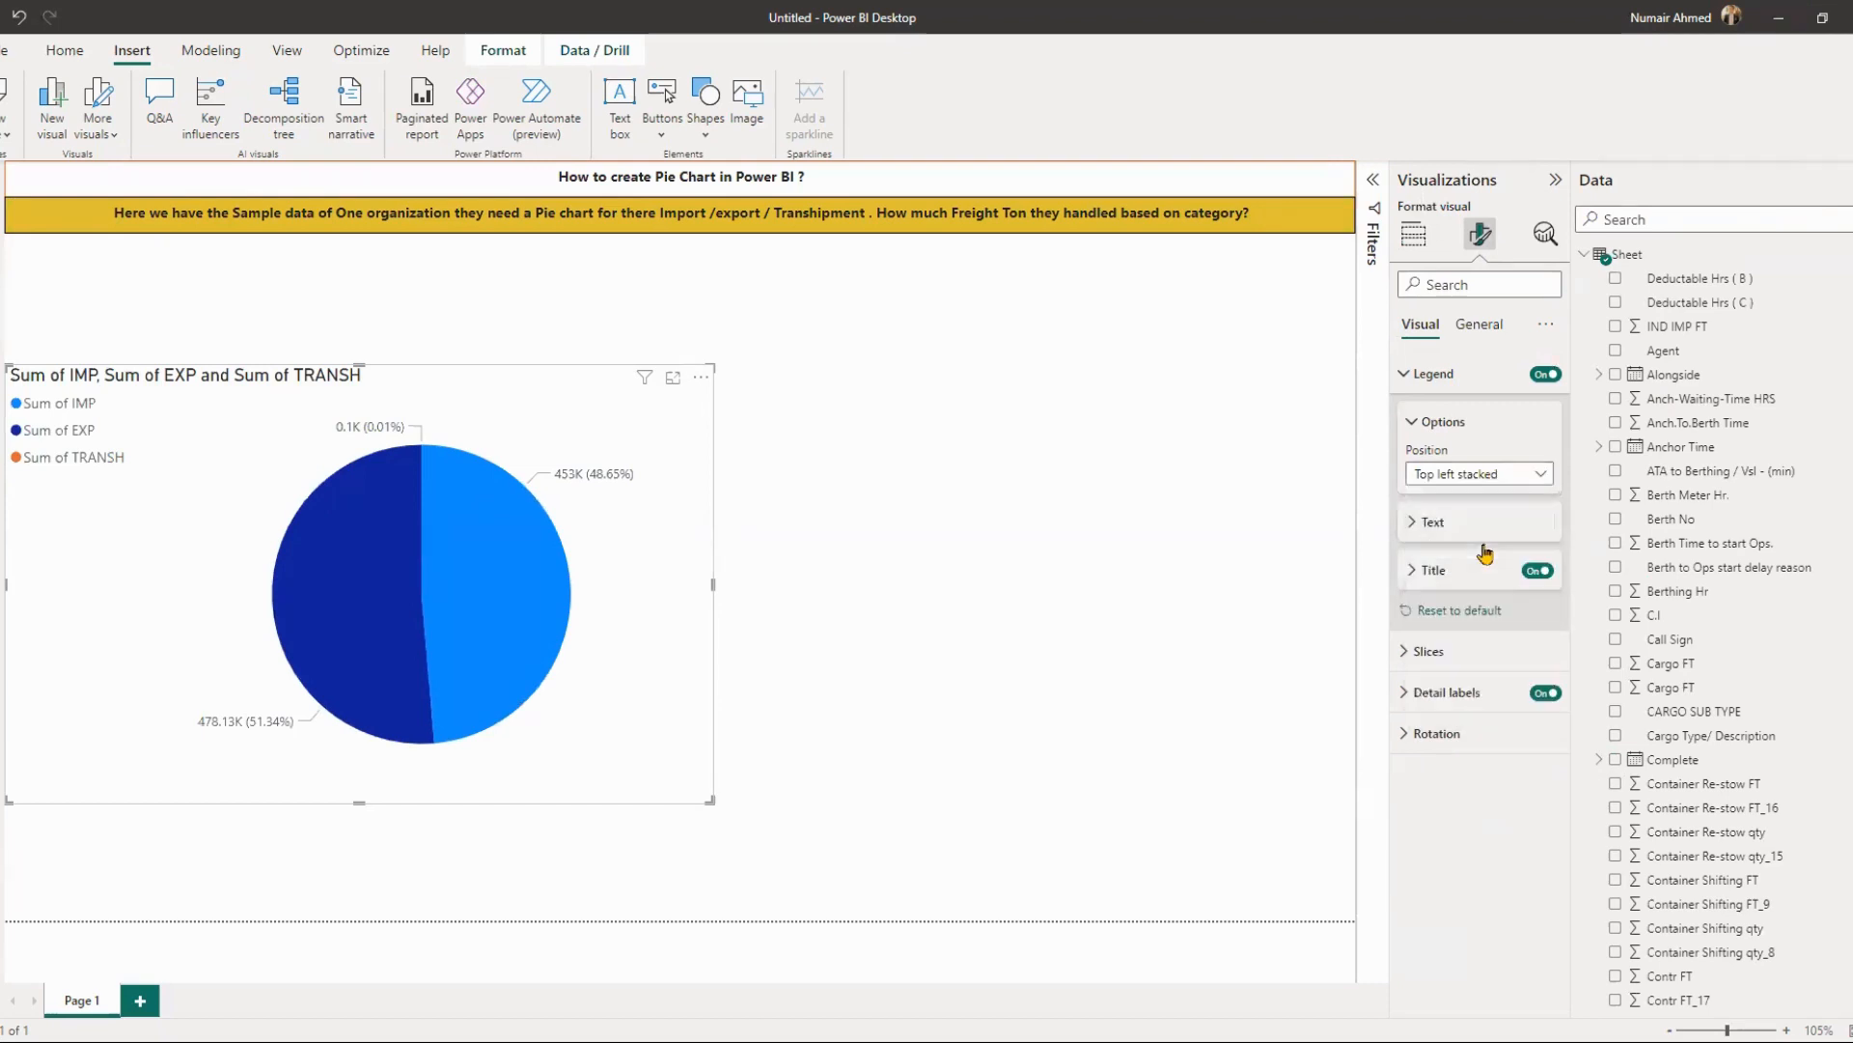
{"action": "left_click", "coordinate": [1491, 474]}
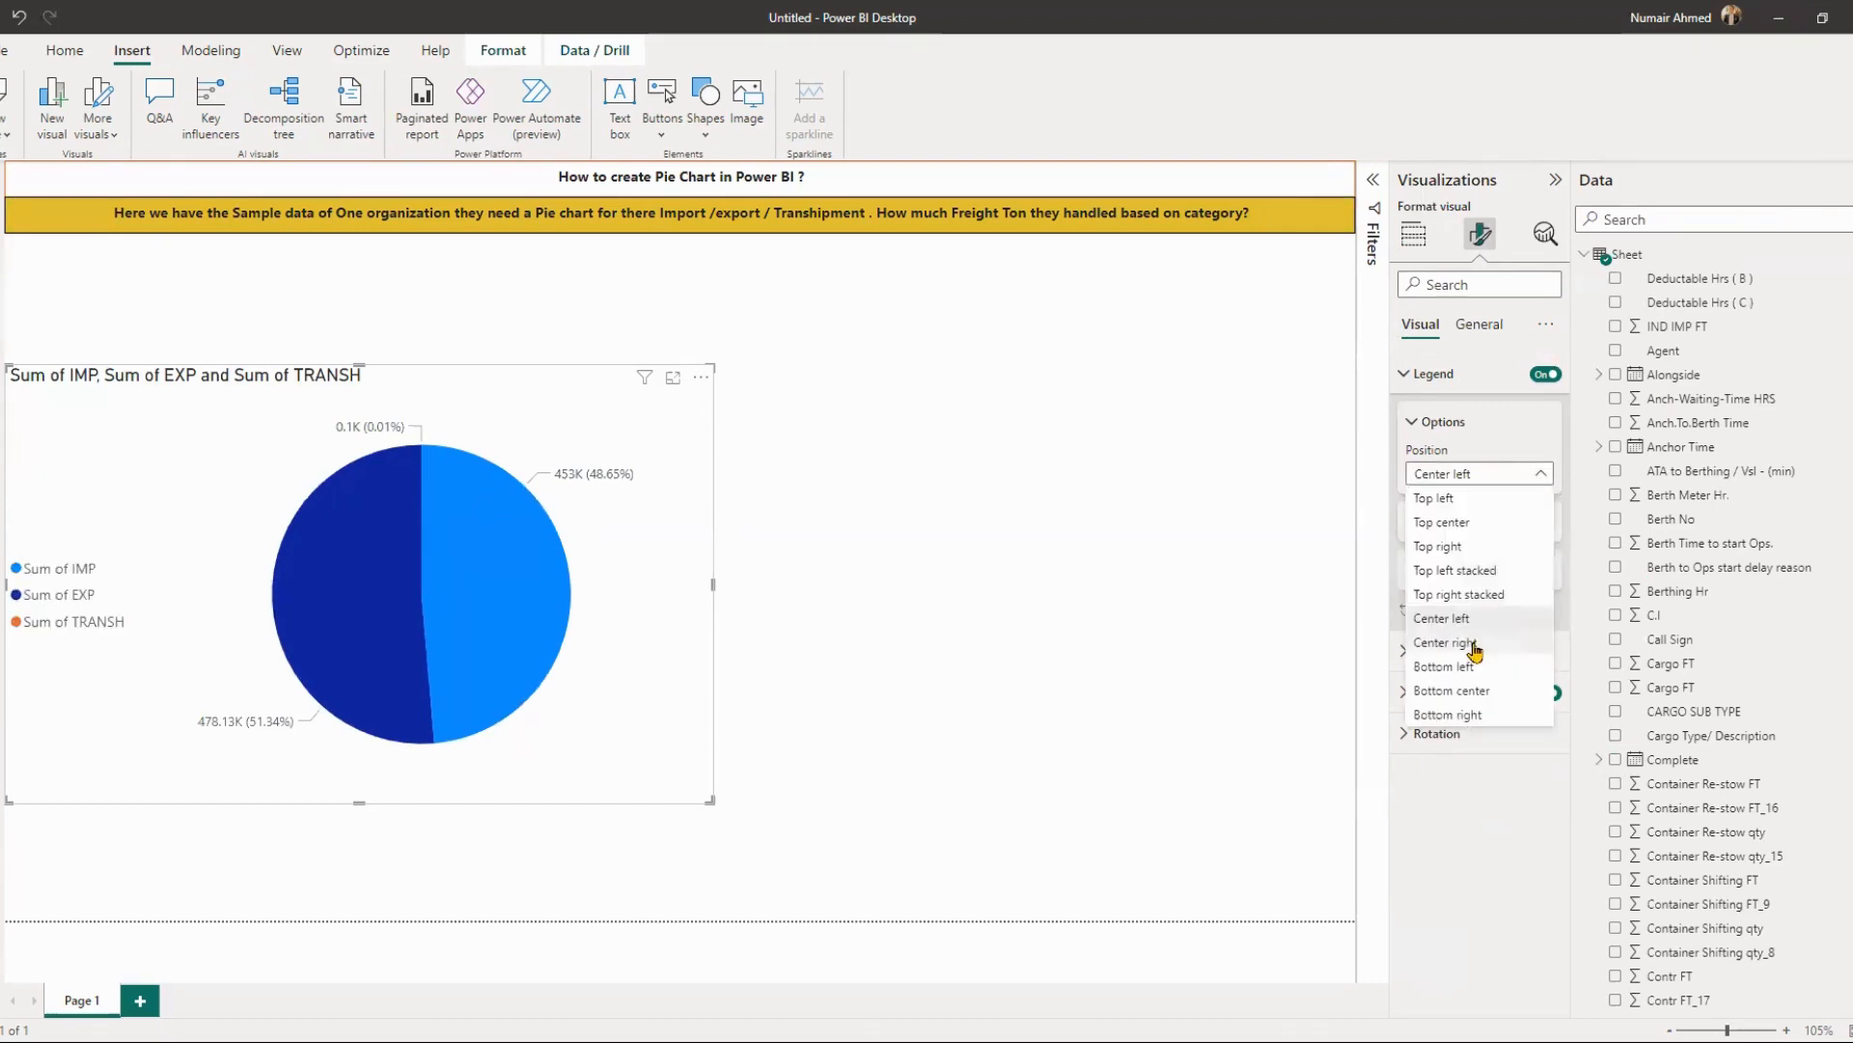
{"action": "left_click", "coordinate": [1474, 644]}
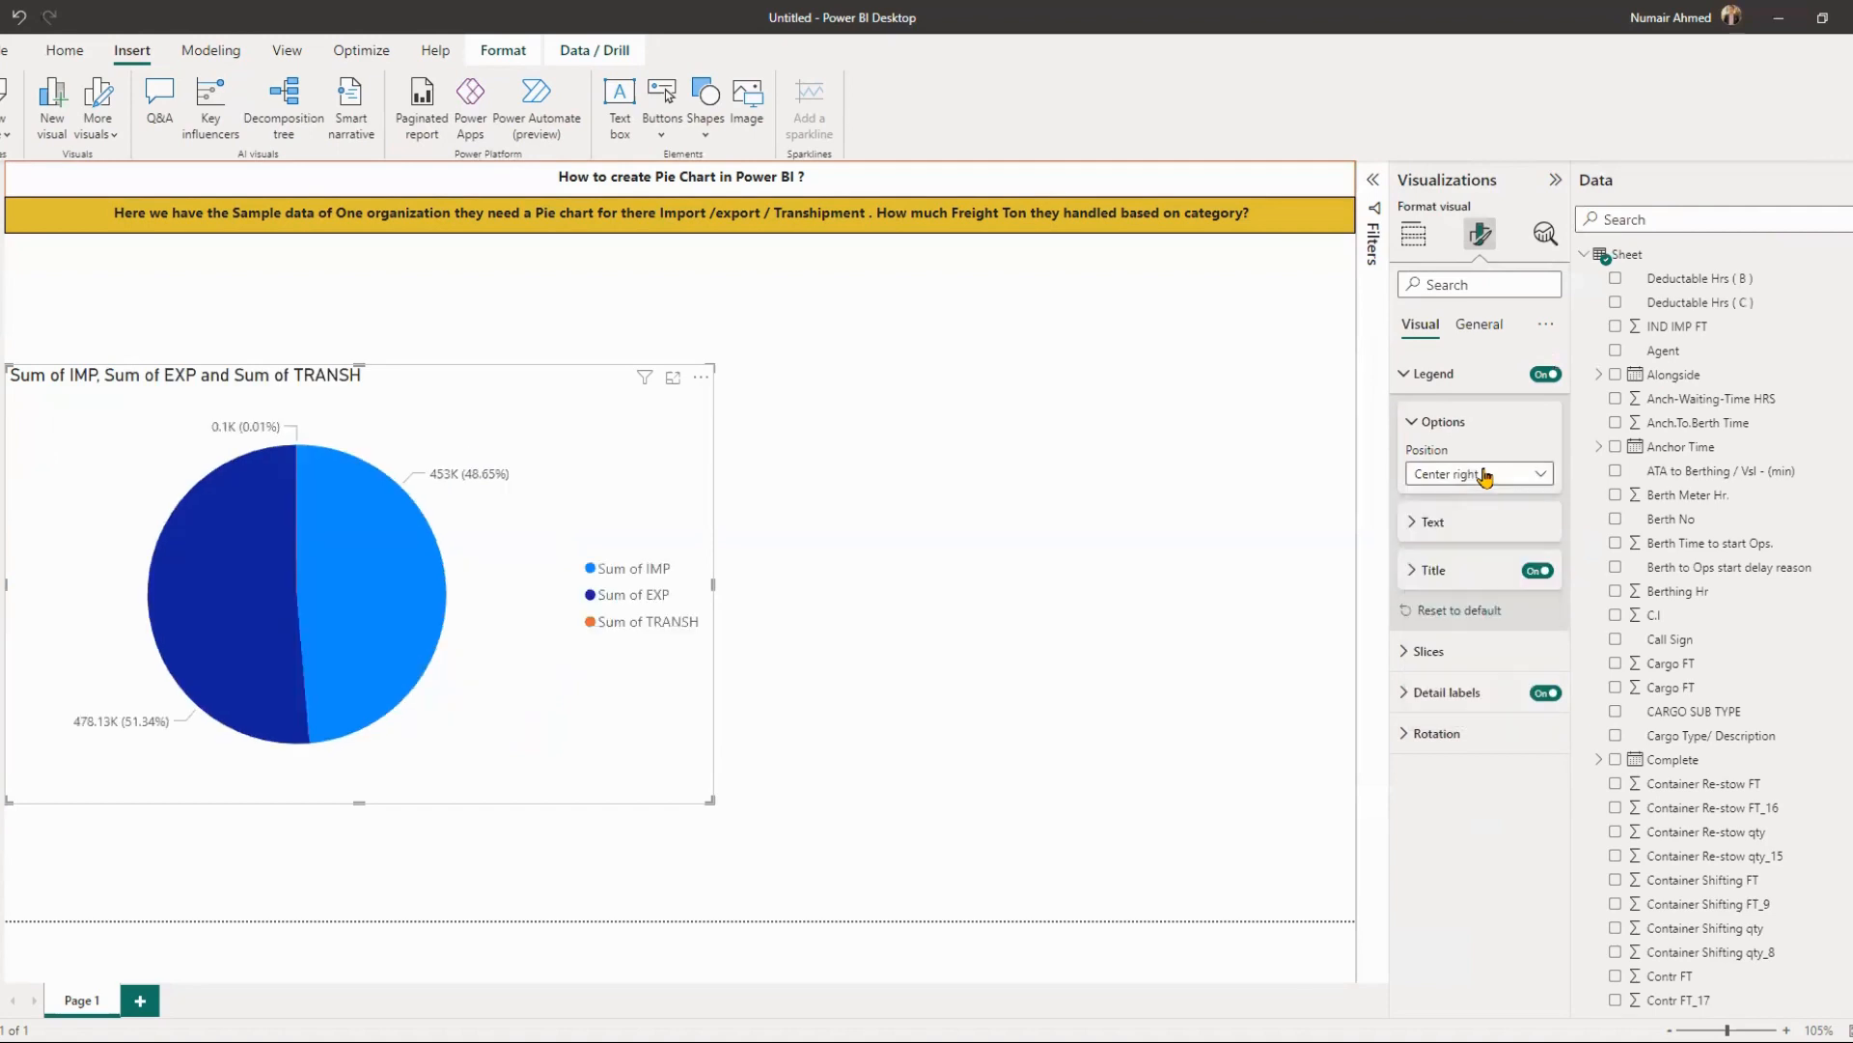
{"action": "left_click", "coordinate": [1485, 477]}
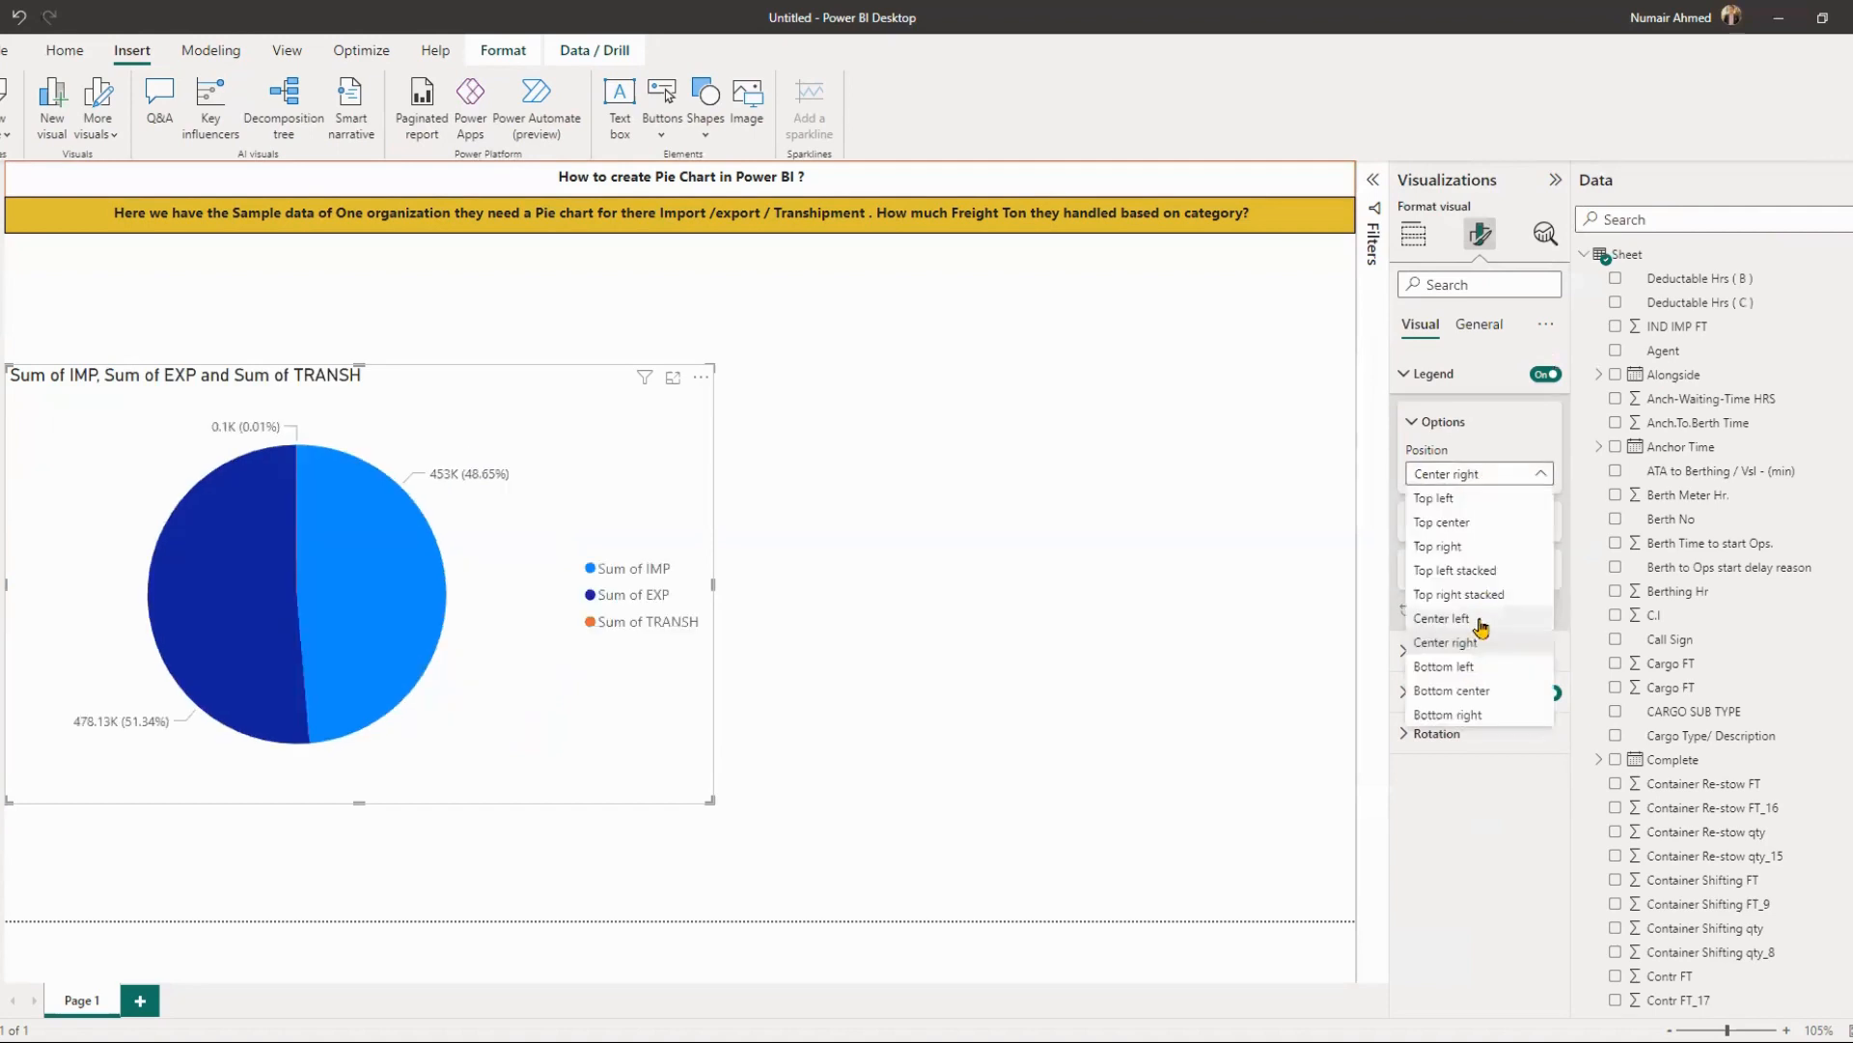
{"action": "left_click", "coordinate": [1482, 617]}
- Format the pie chart's legend text as size 12, bold and theme orange
{"action": "left_click", "coordinate": [1469, 521]}
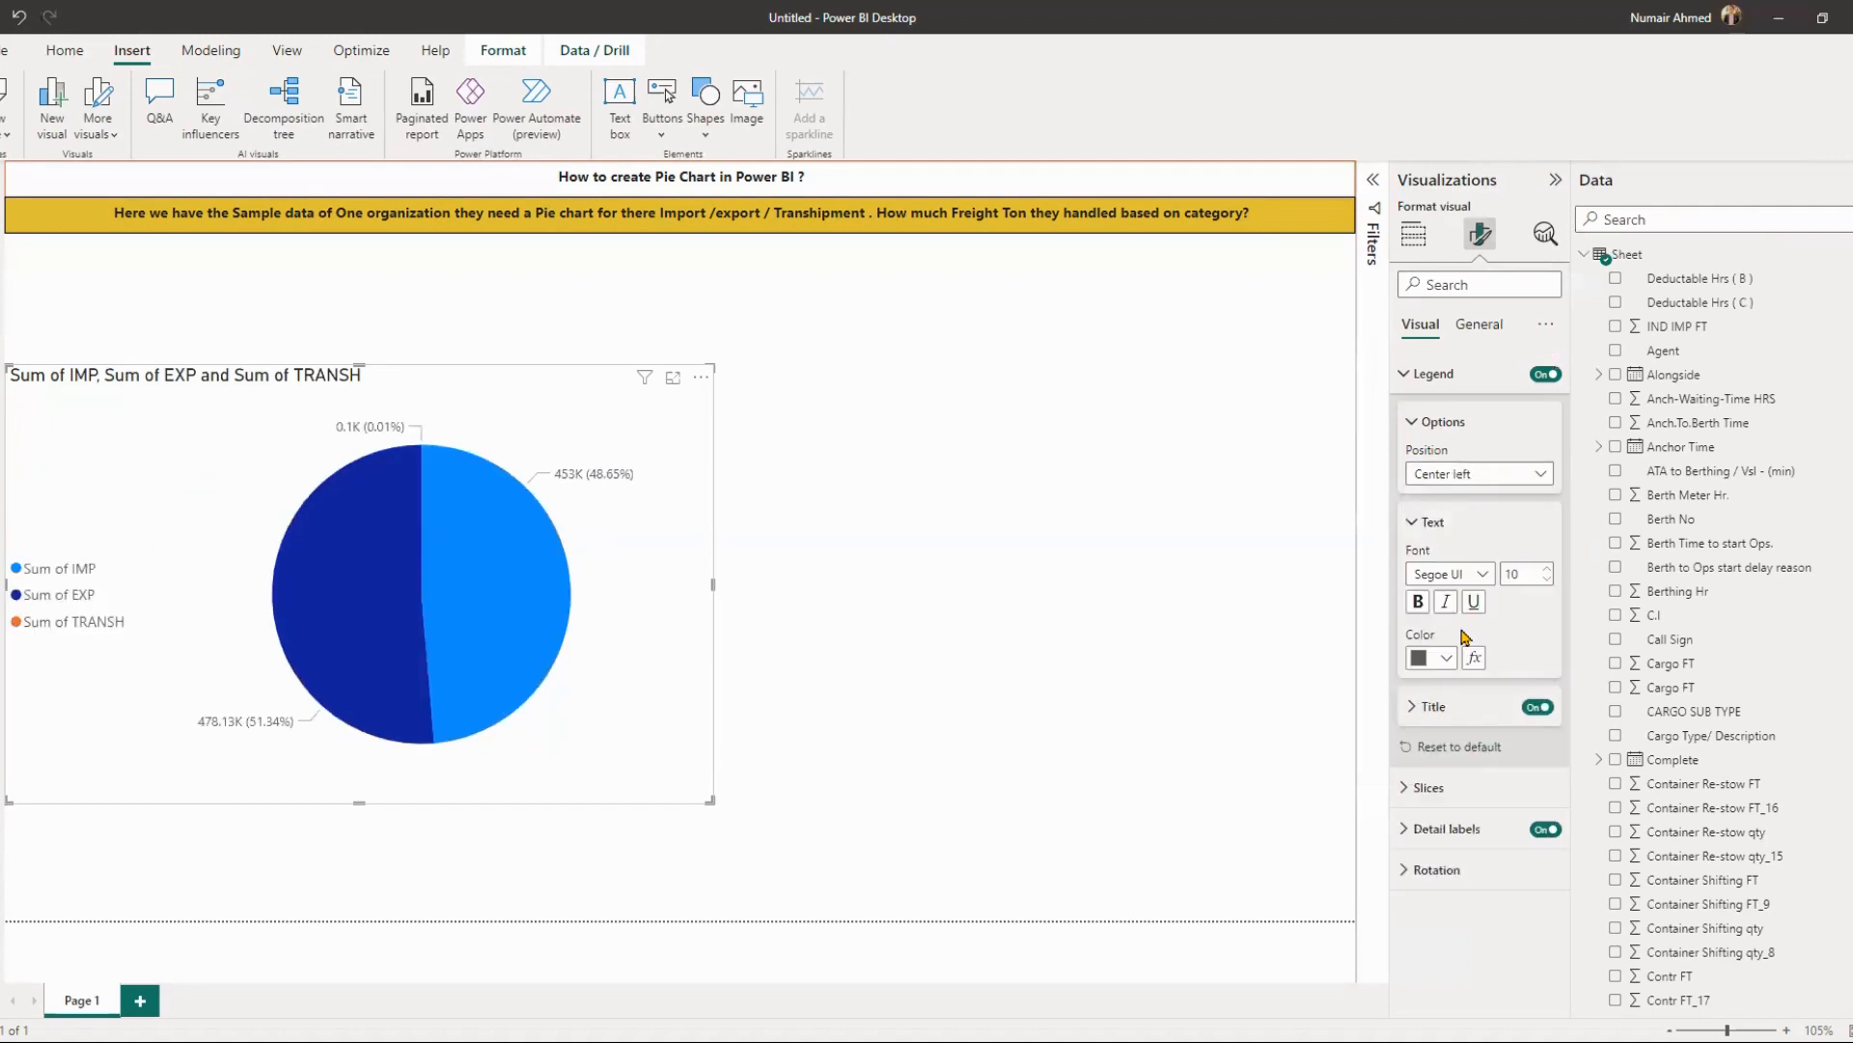
{"action": "left_click", "coordinate": [1546, 568]}
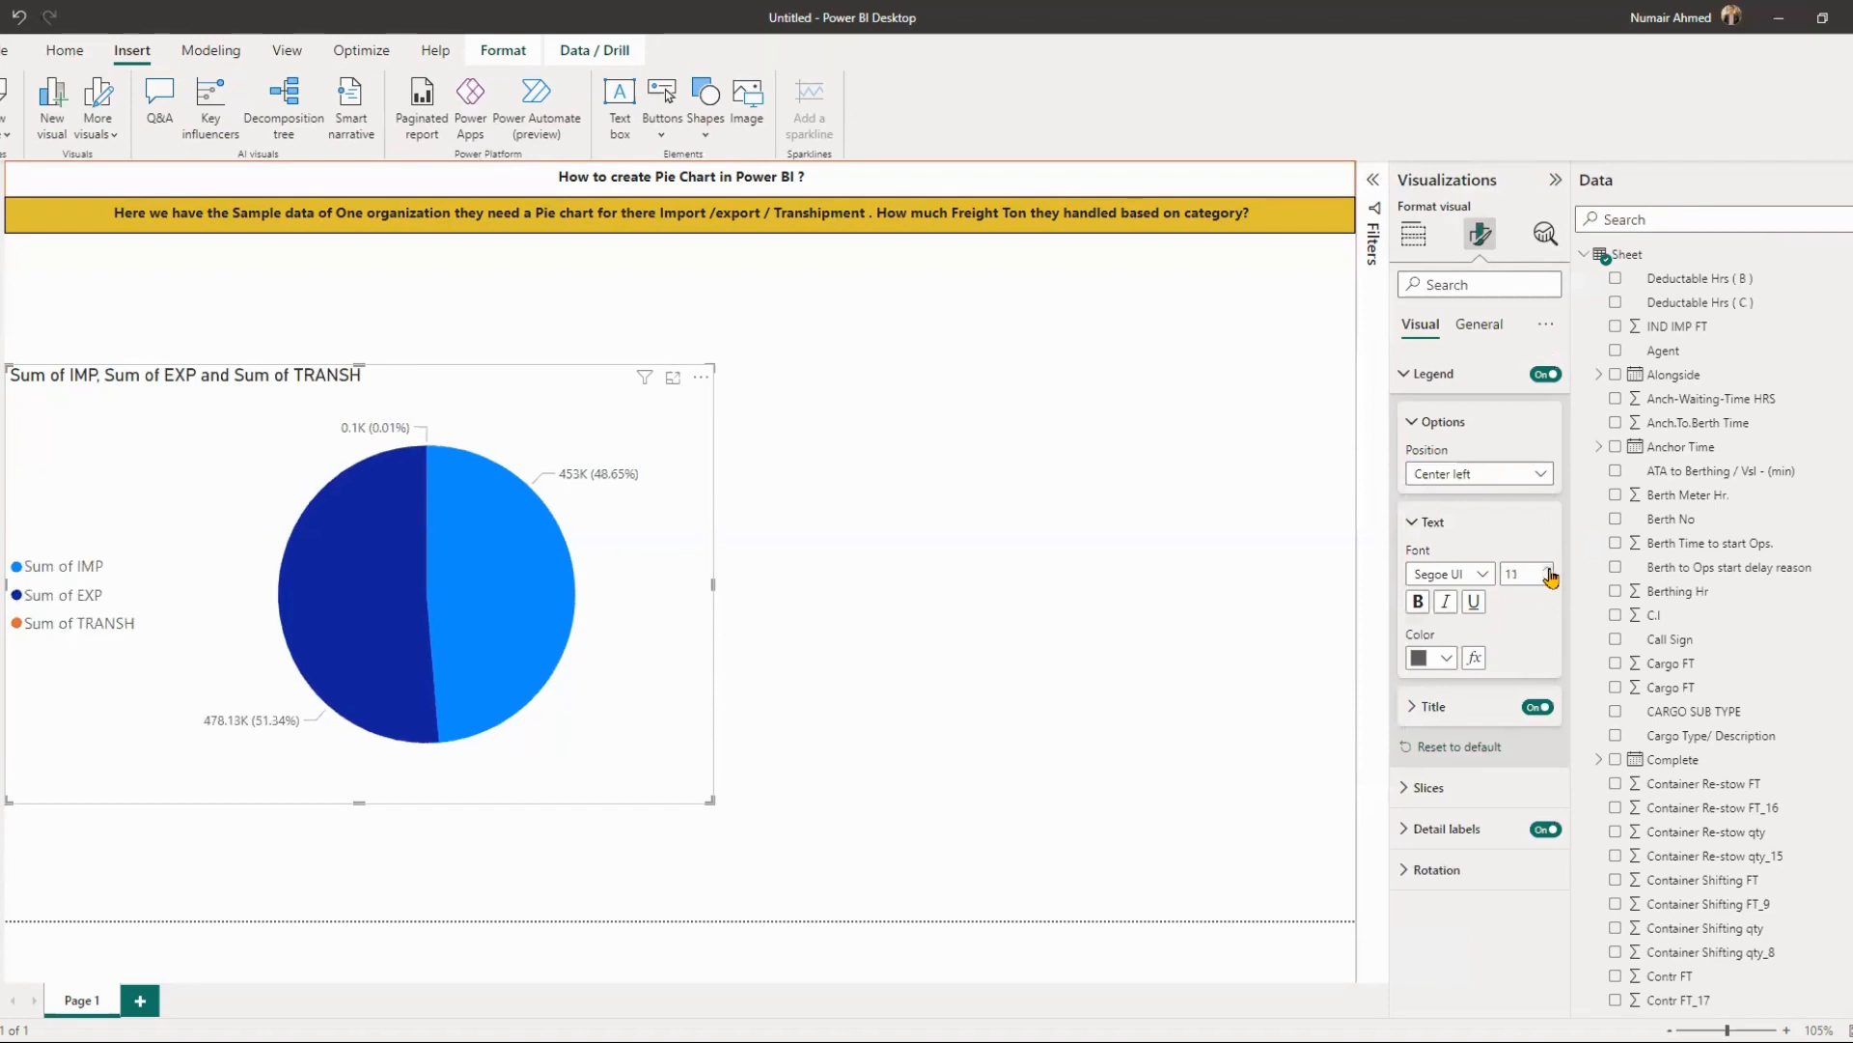
{"action": "left_click", "coordinate": [1546, 568]}
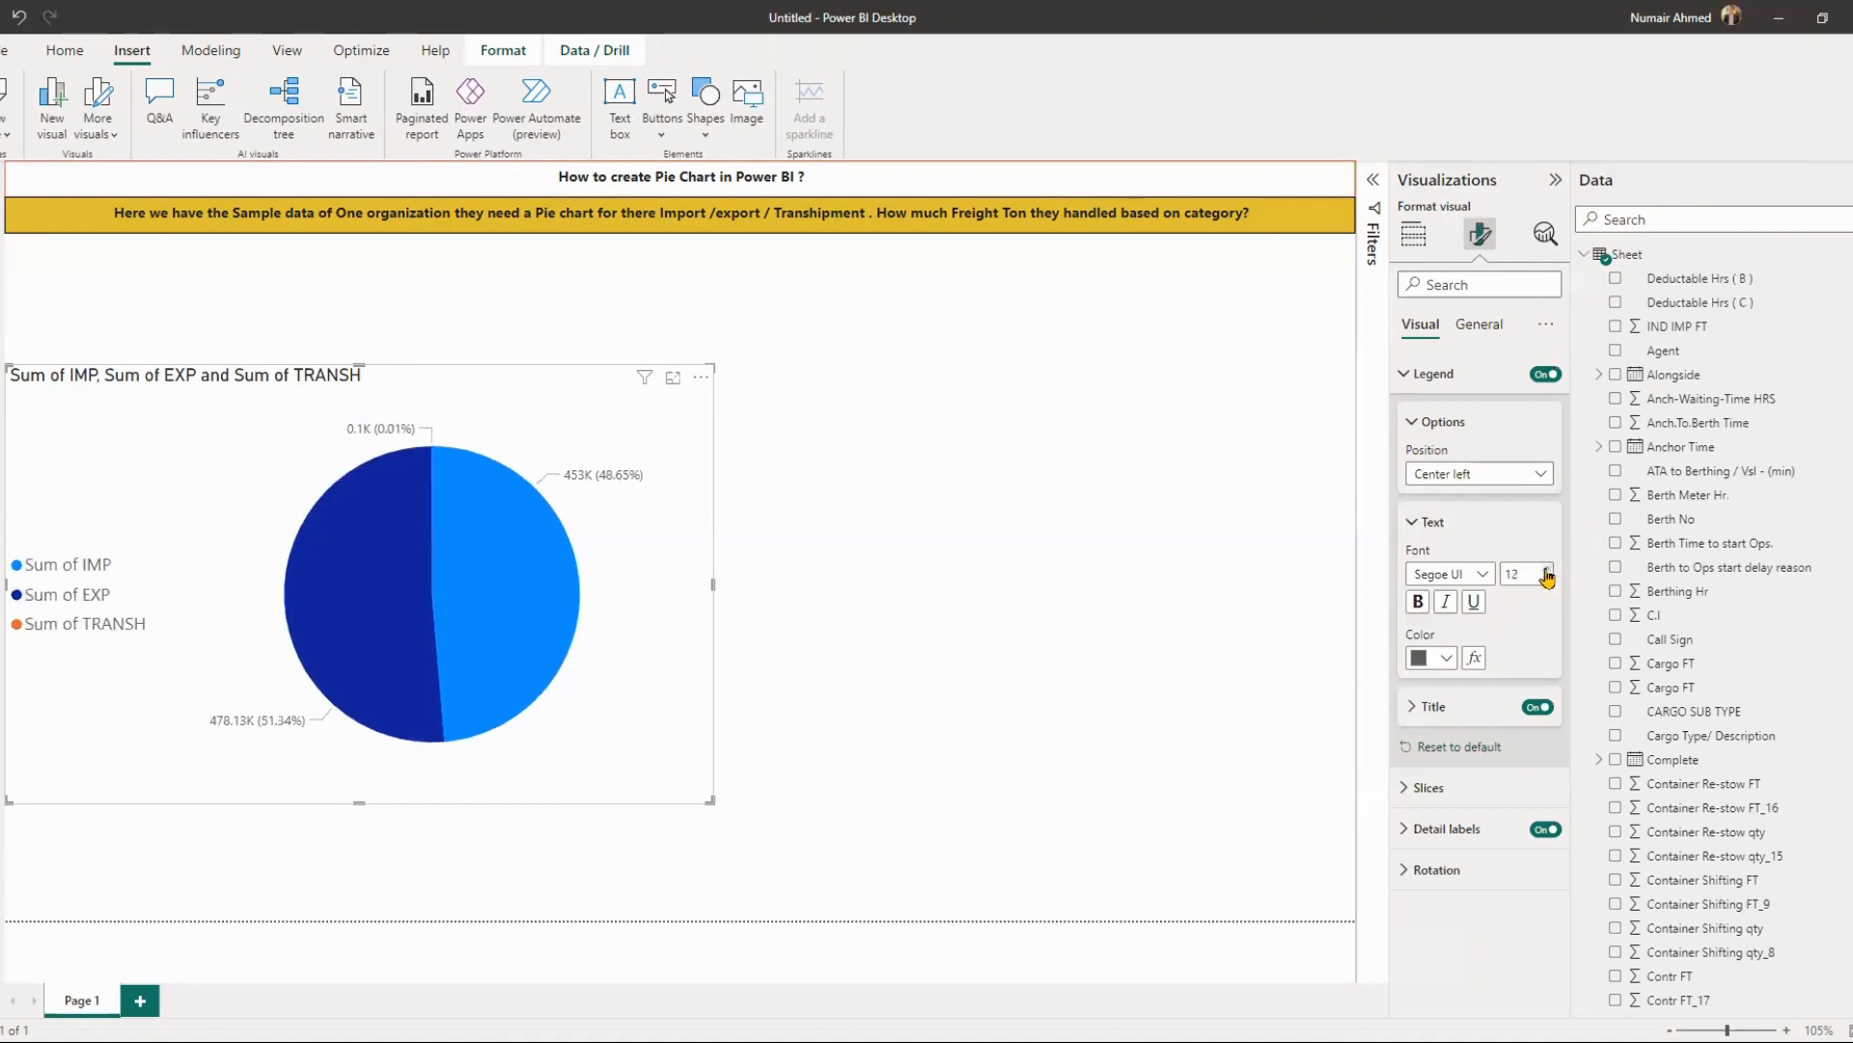
{"action": "left_click", "coordinate": [1427, 600]}
{"action": "left_click", "coordinate": [1442, 659]}
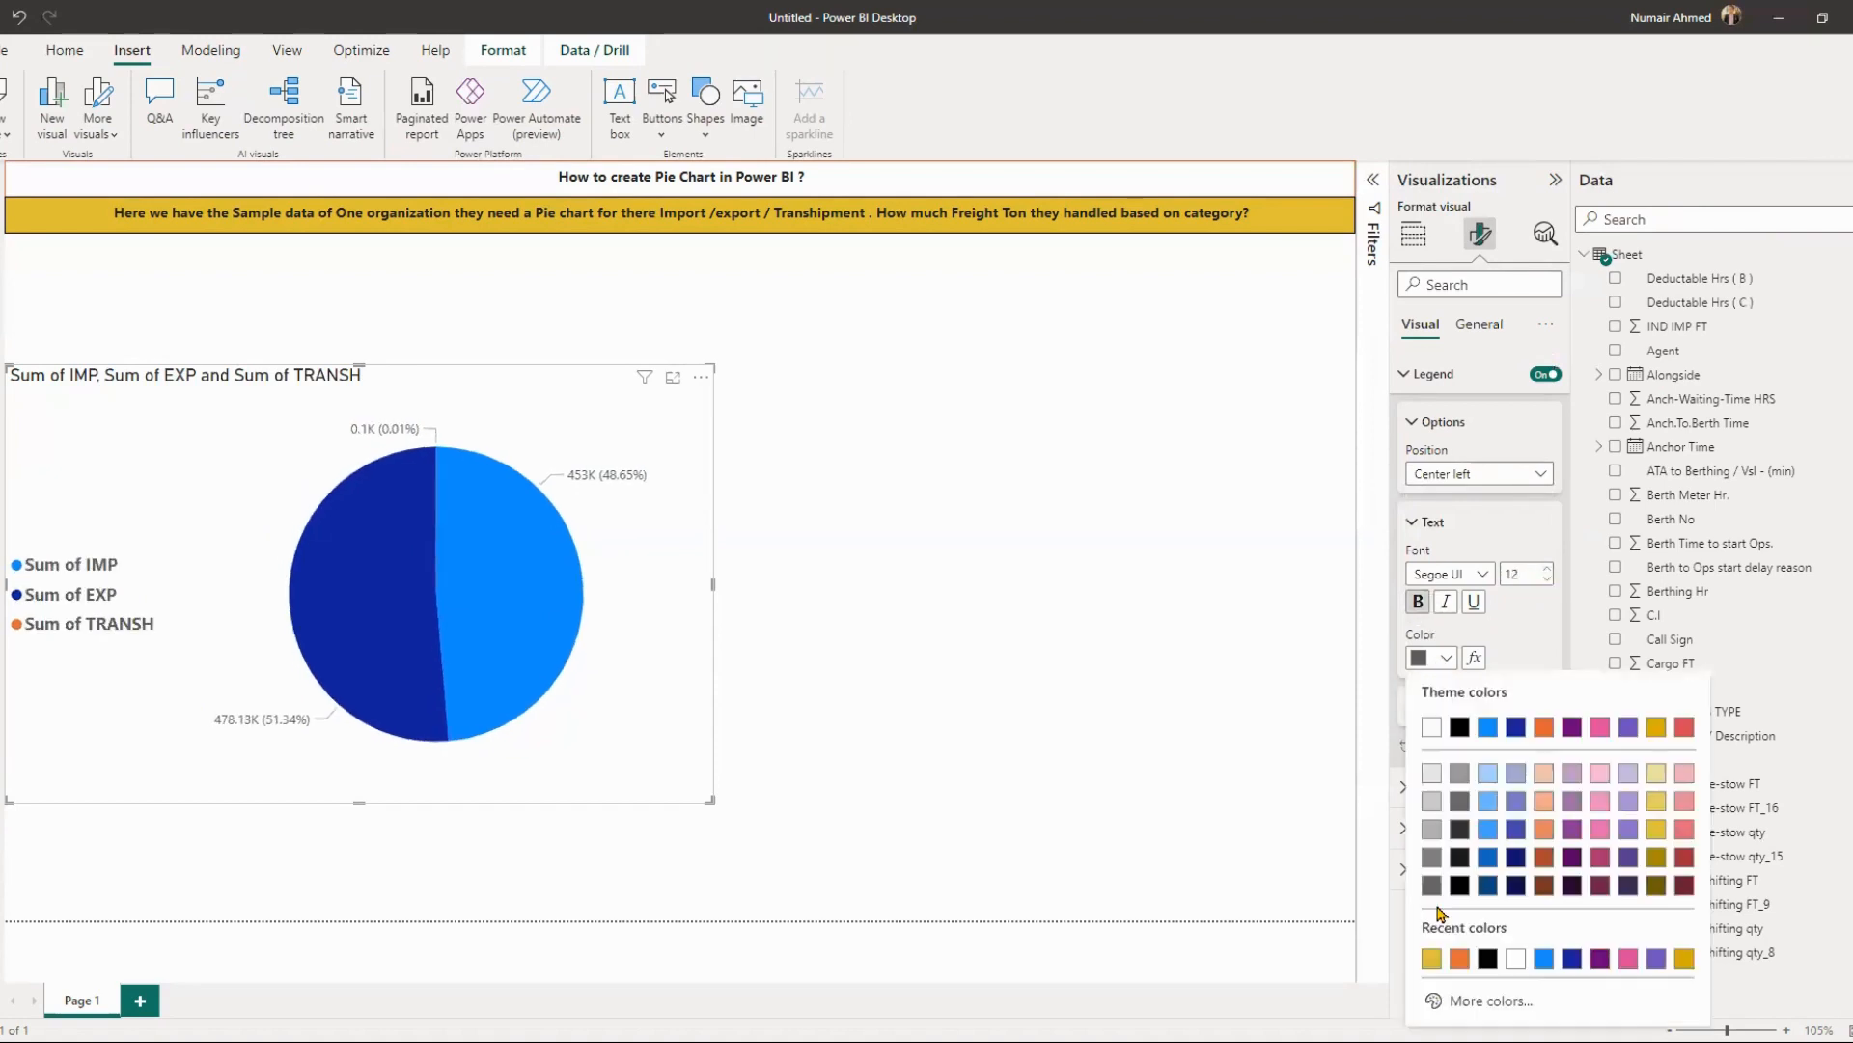
{"action": "left_click", "coordinate": [1544, 726]}
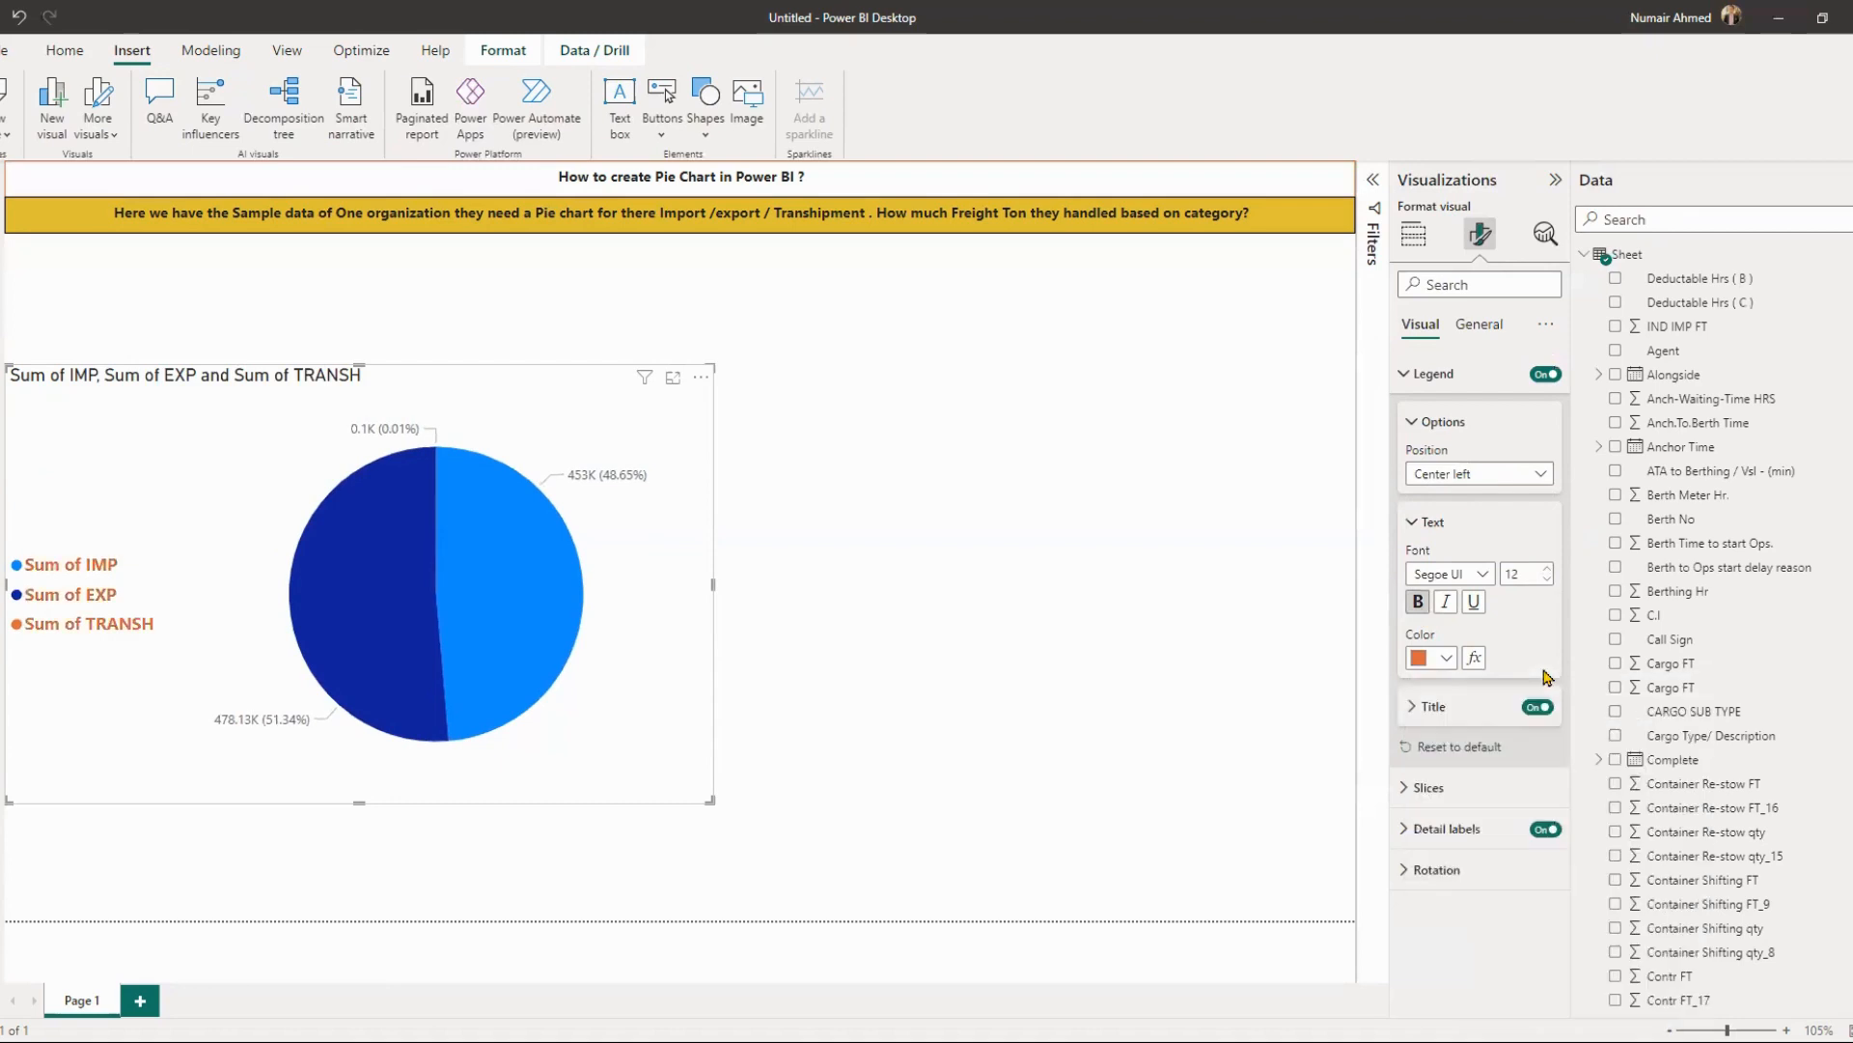
{"action": "left_click", "coordinate": [1438, 521]}
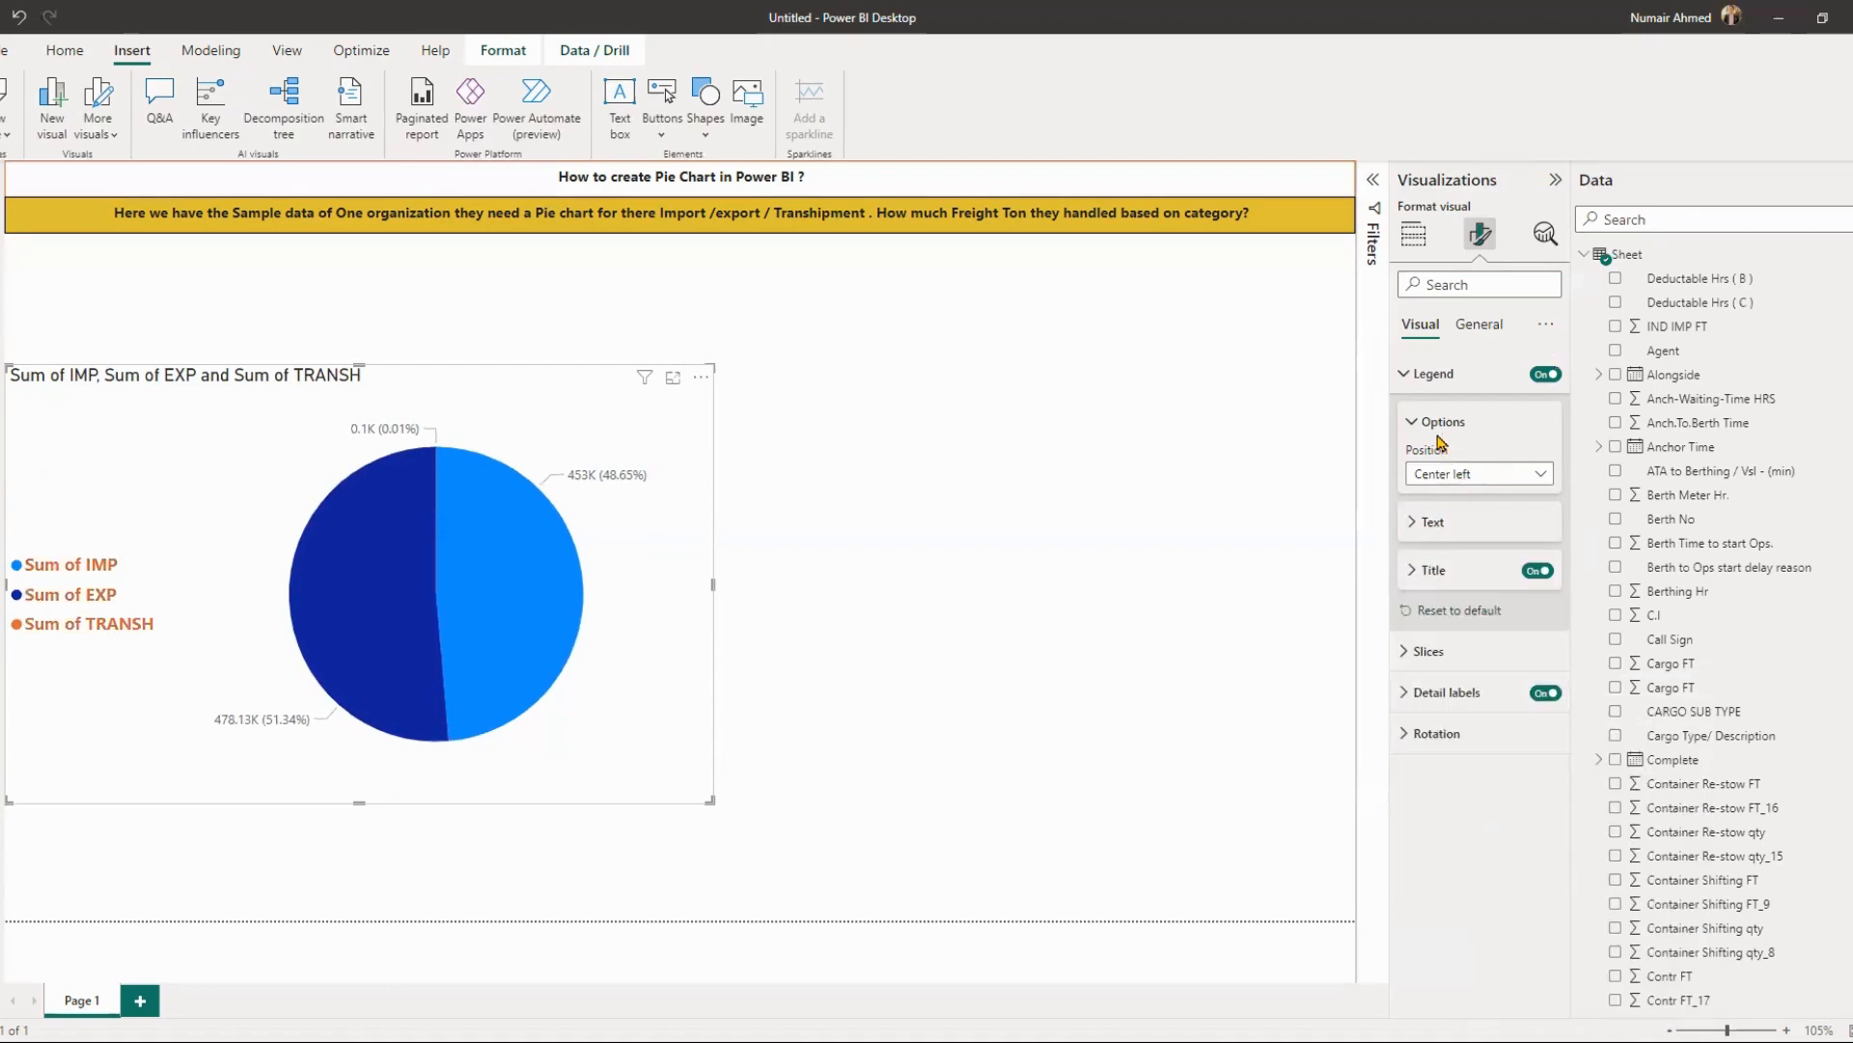
{"action": "left_click", "coordinate": [1410, 425]}
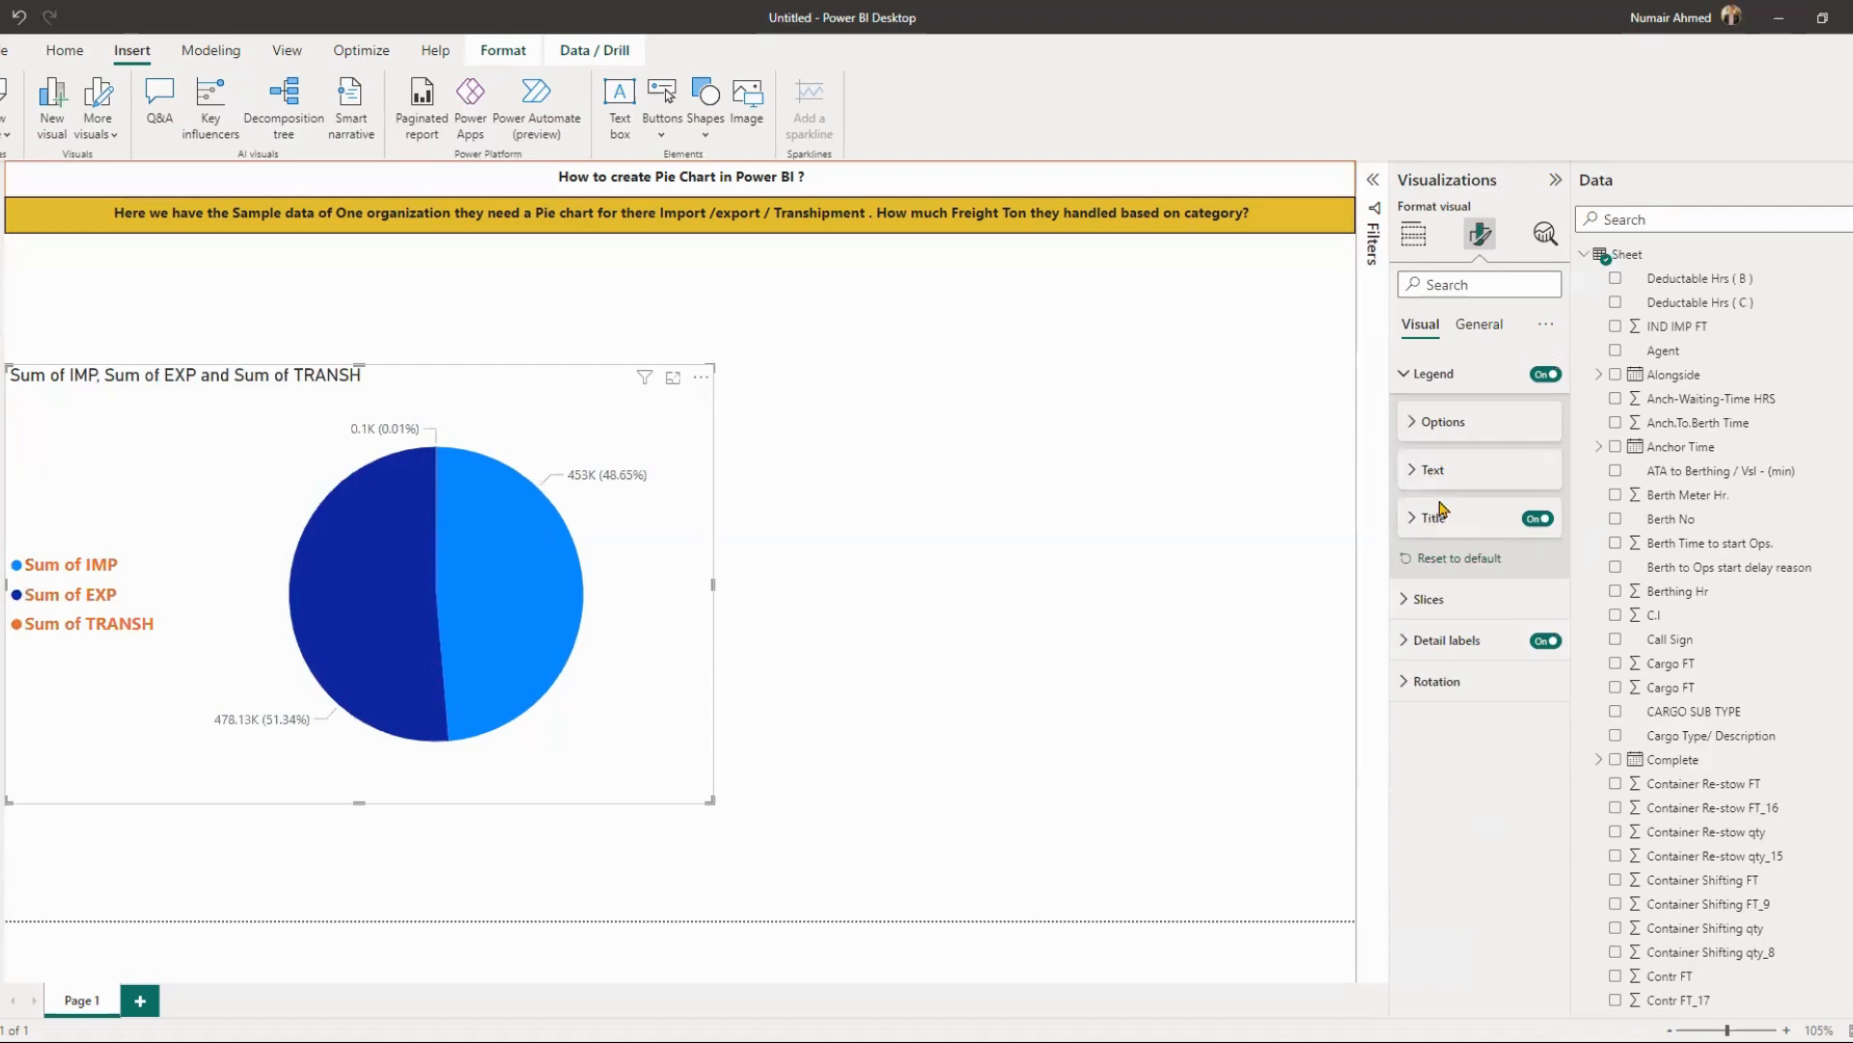
- Try yellow, pink and dark gold as the colour of the Sum of EXP slice
{"action": "left_click", "coordinate": [1431, 600]}
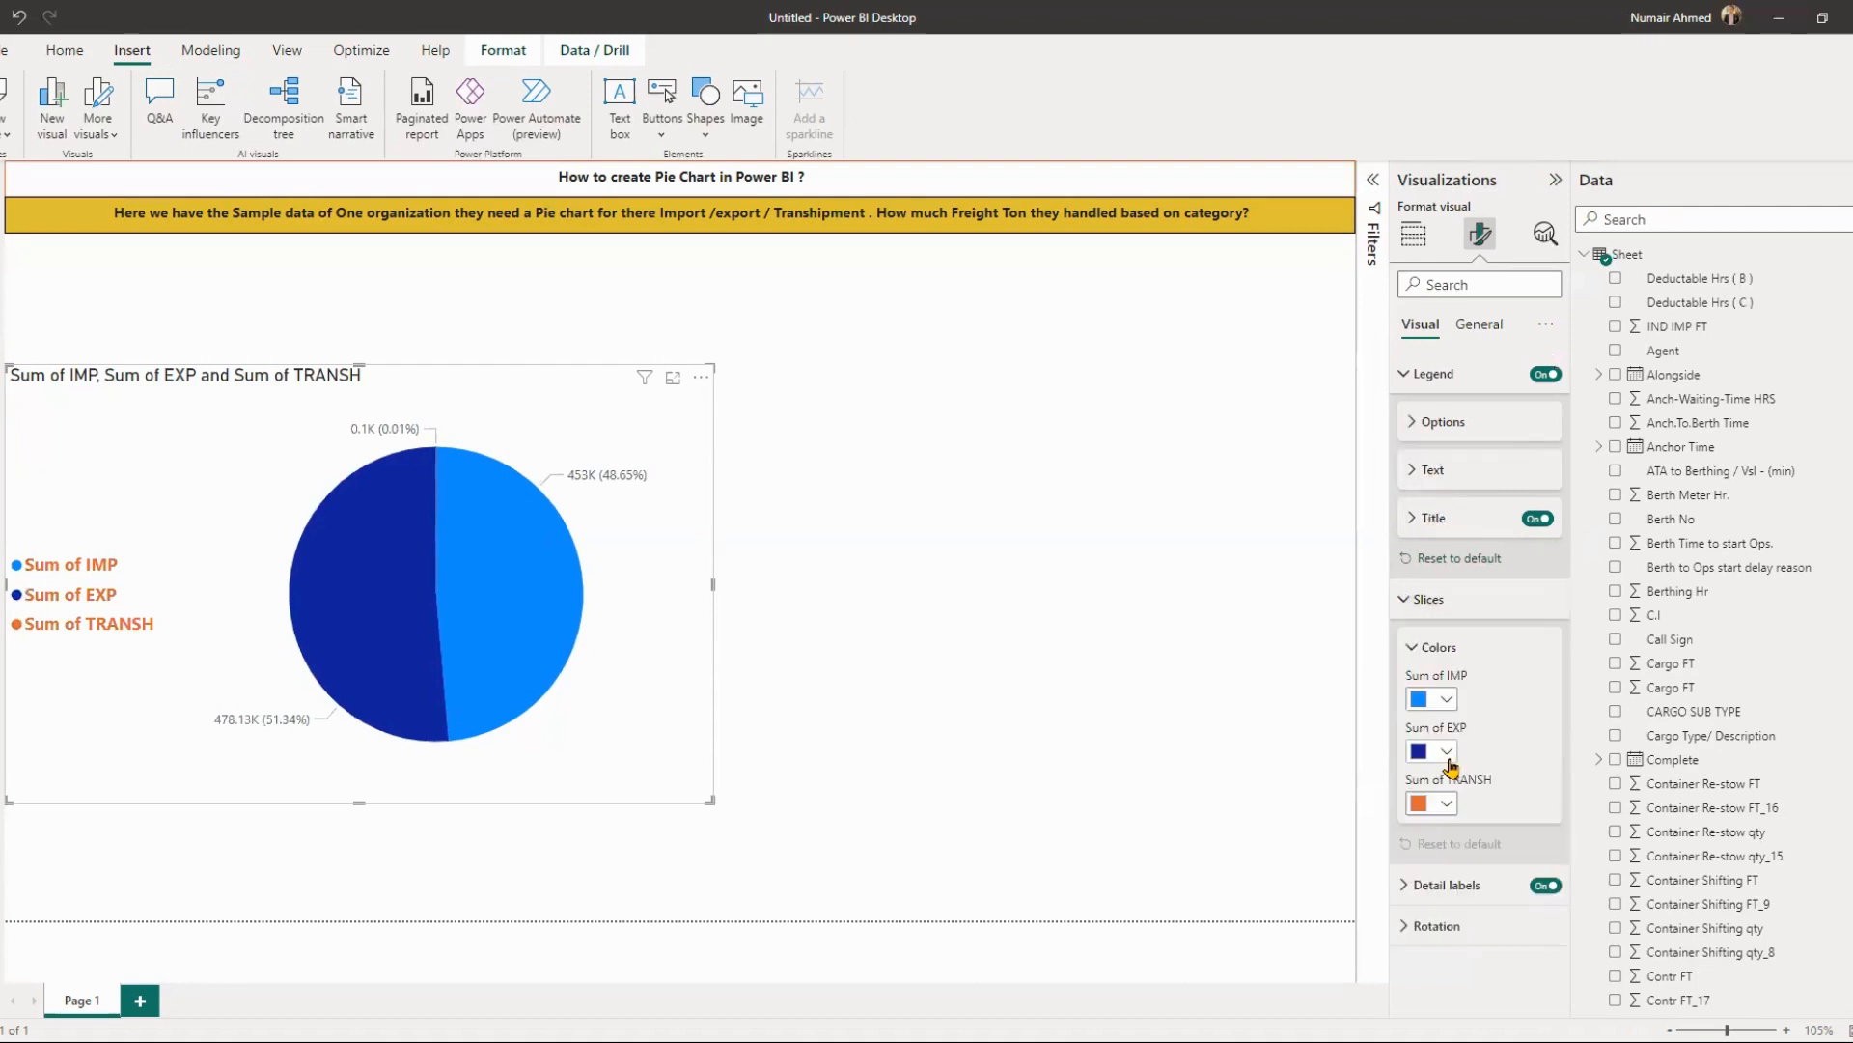
{"action": "left_click", "coordinate": [1446, 751]}
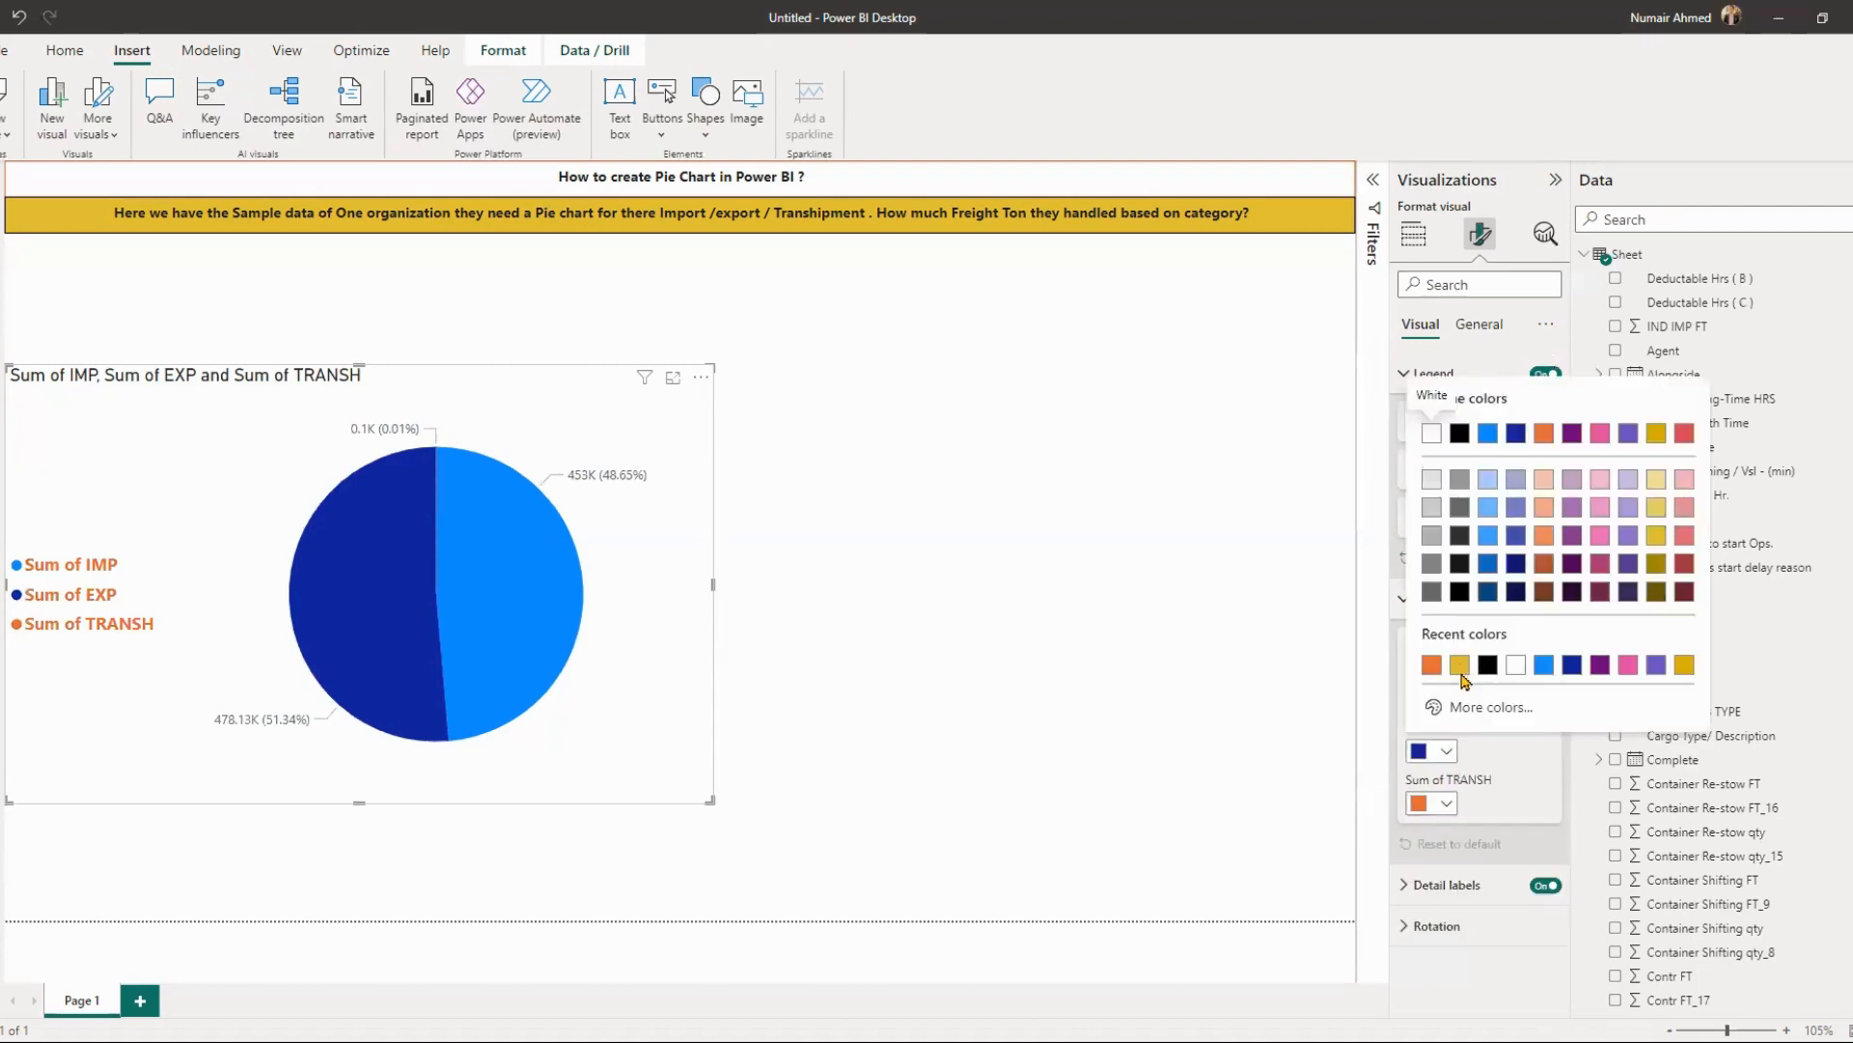
{"action": "left_click", "coordinate": [1454, 668]}
{"action": "left_click", "coordinate": [1446, 759]}
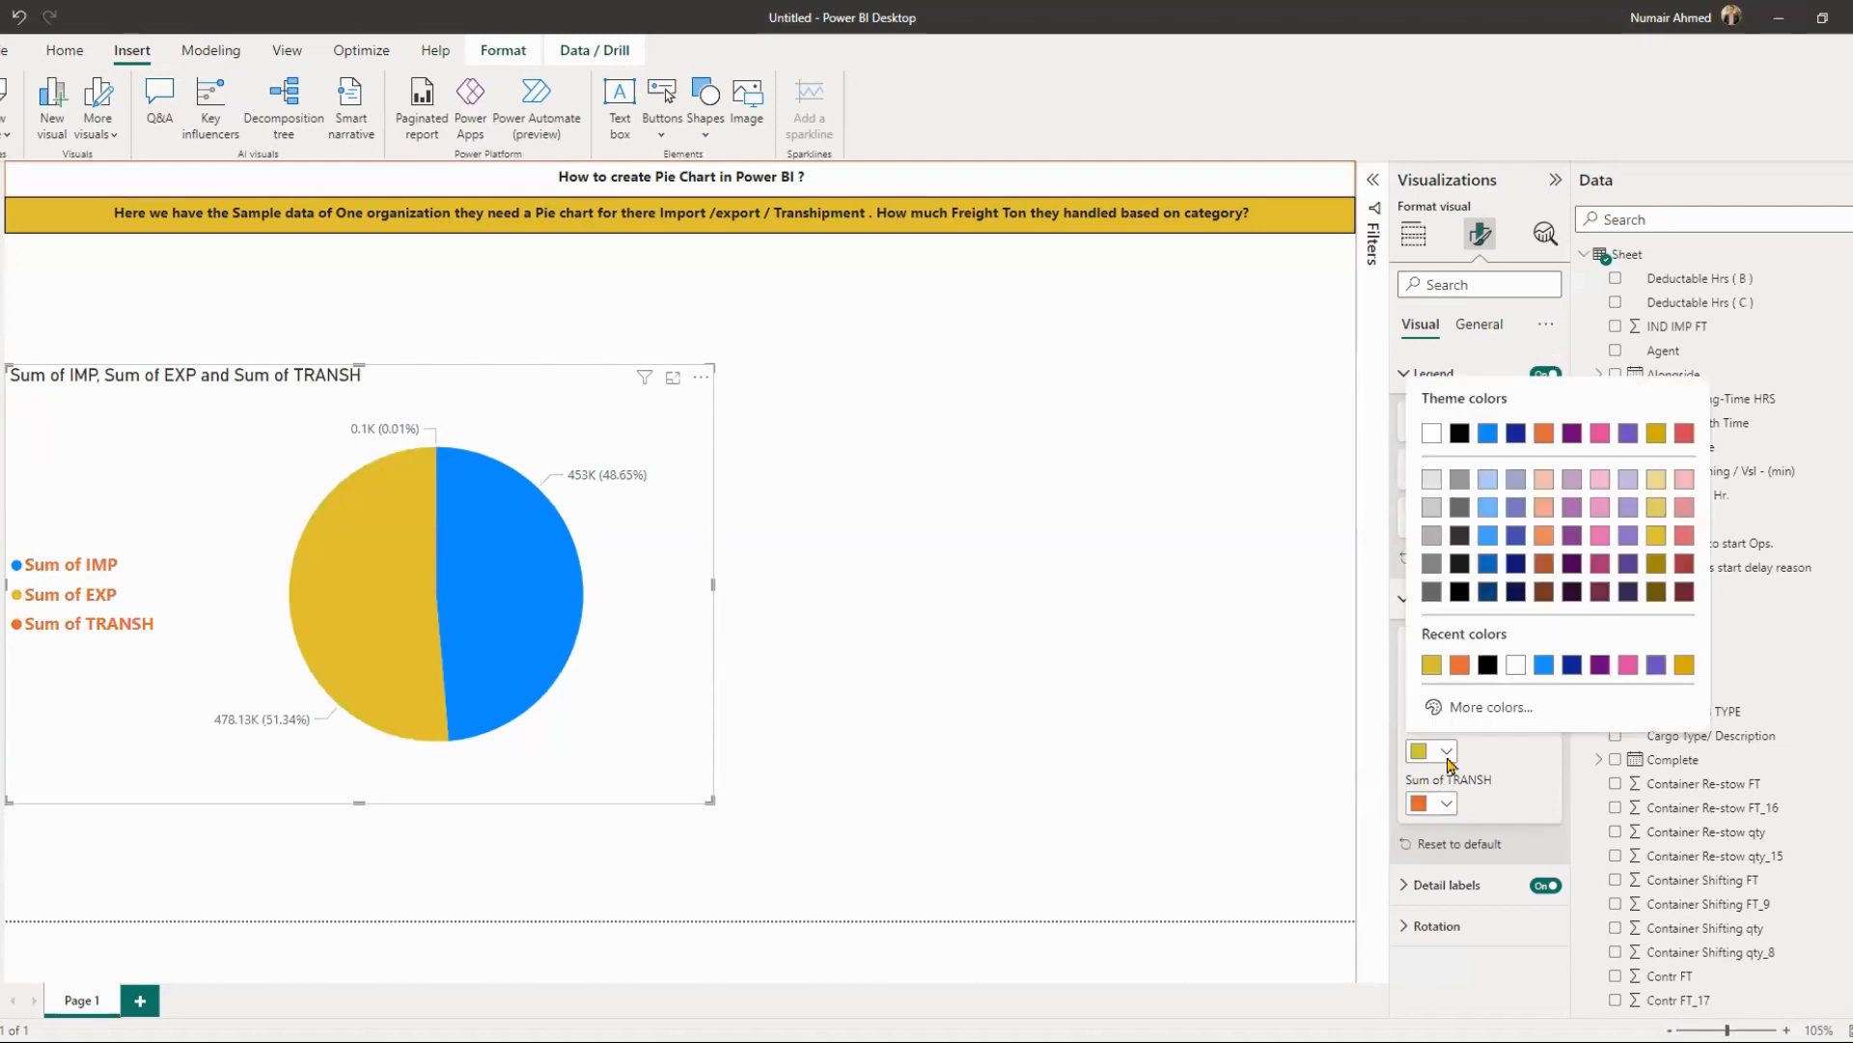
{"action": "left_click", "coordinate": [1628, 668]}
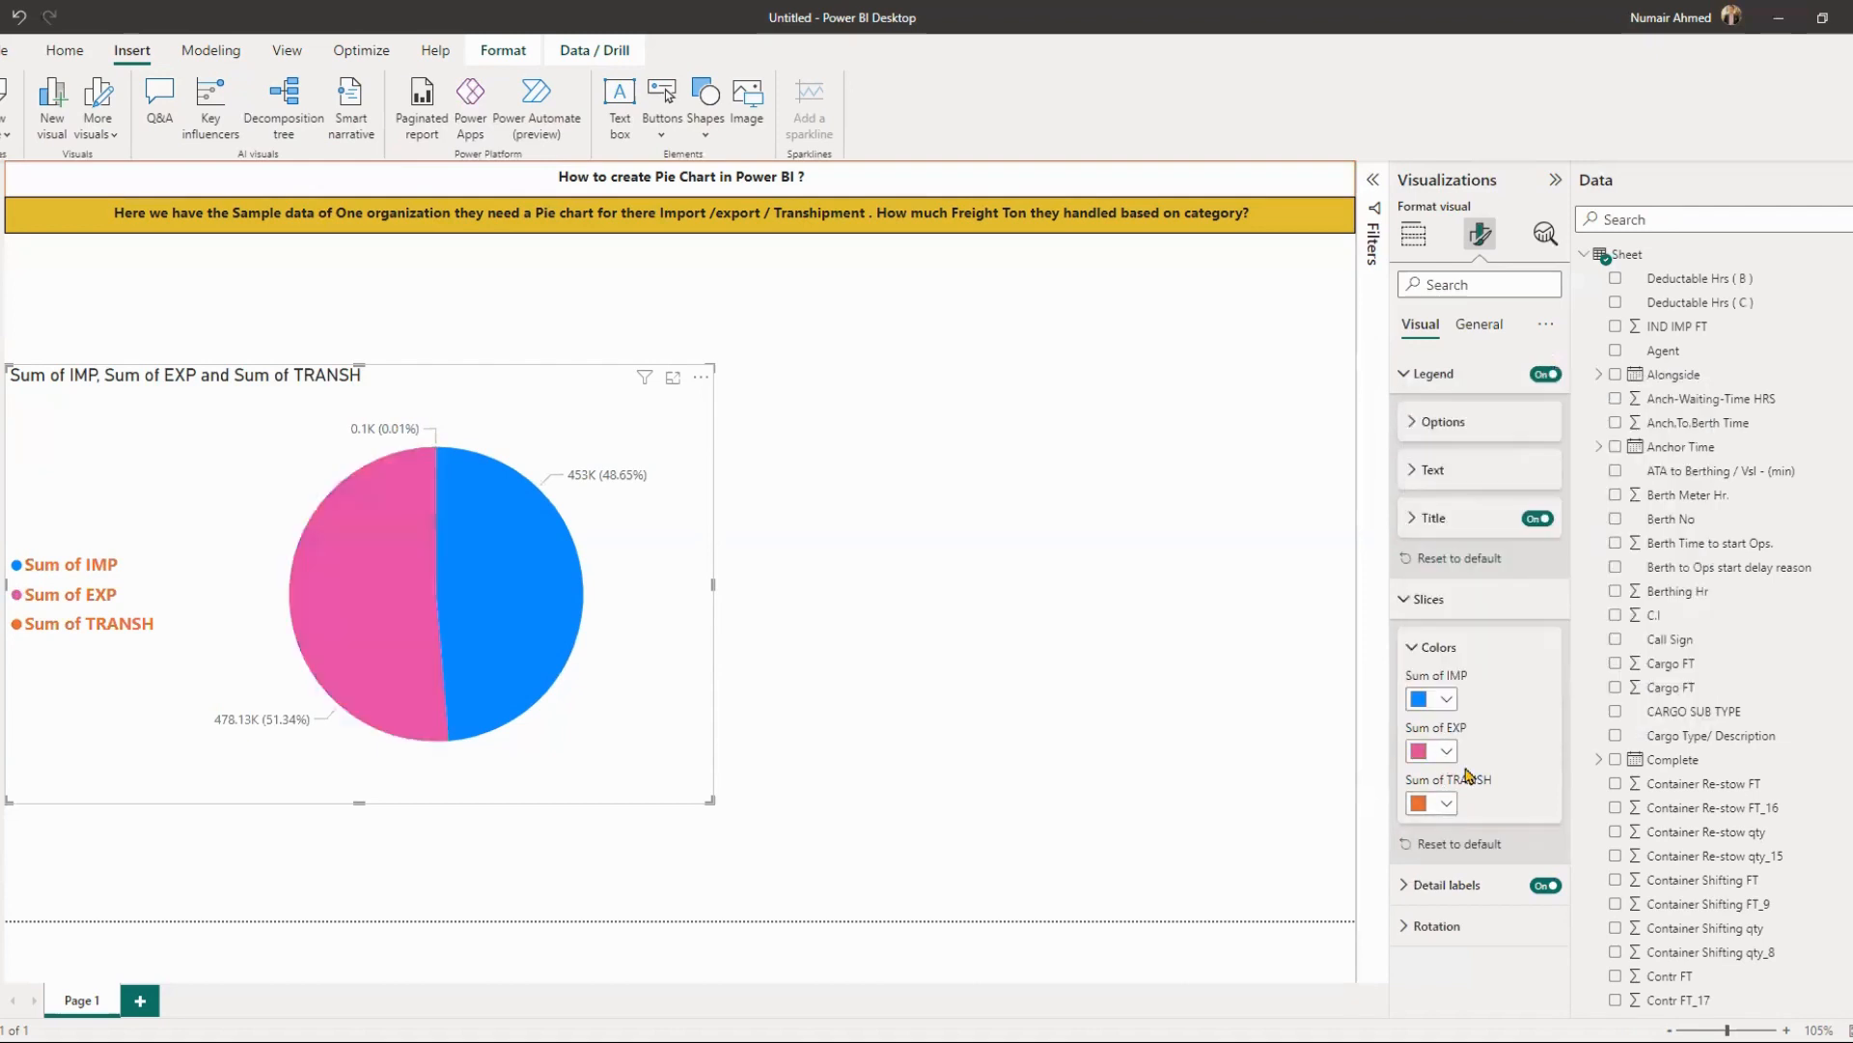
{"action": "left_click", "coordinate": [1446, 751]}
{"action": "left_click", "coordinate": [1685, 666]}
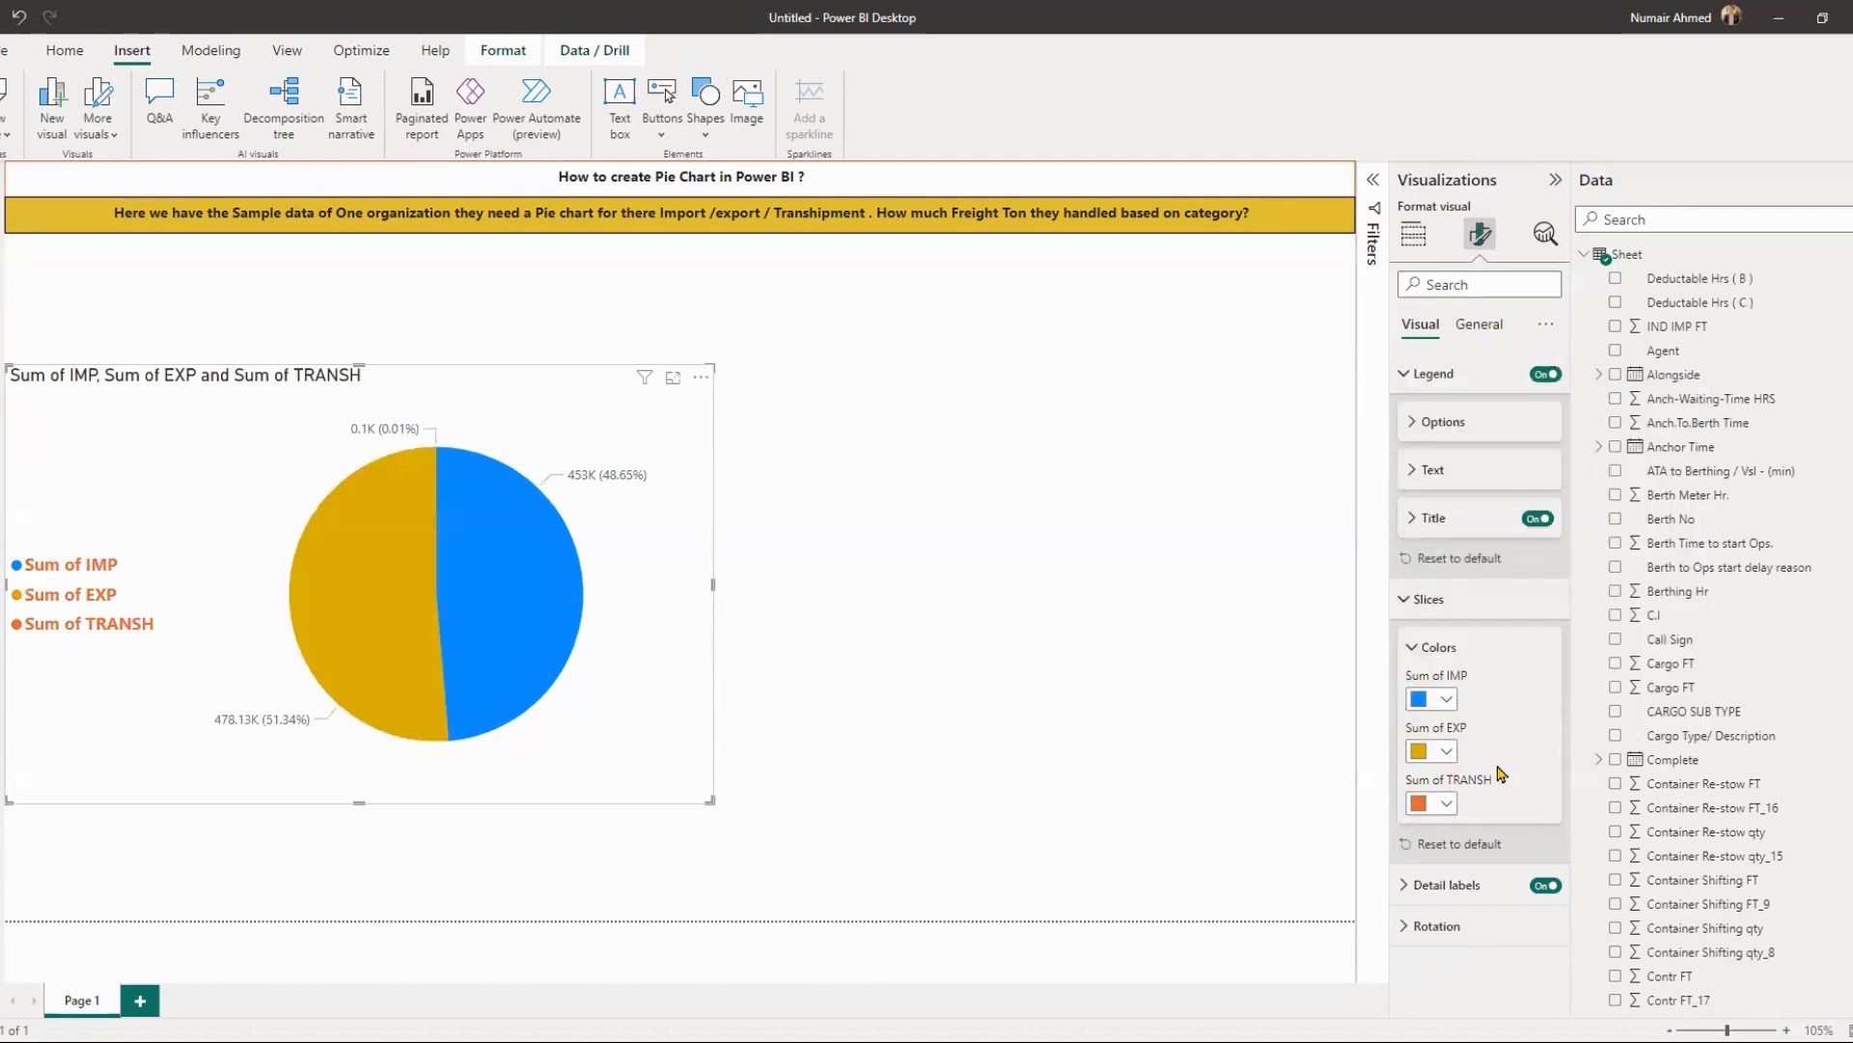
- Try blue and orange as the colour of the Sum of EXP slice
{"action": "left_click", "coordinate": [1446, 751]}
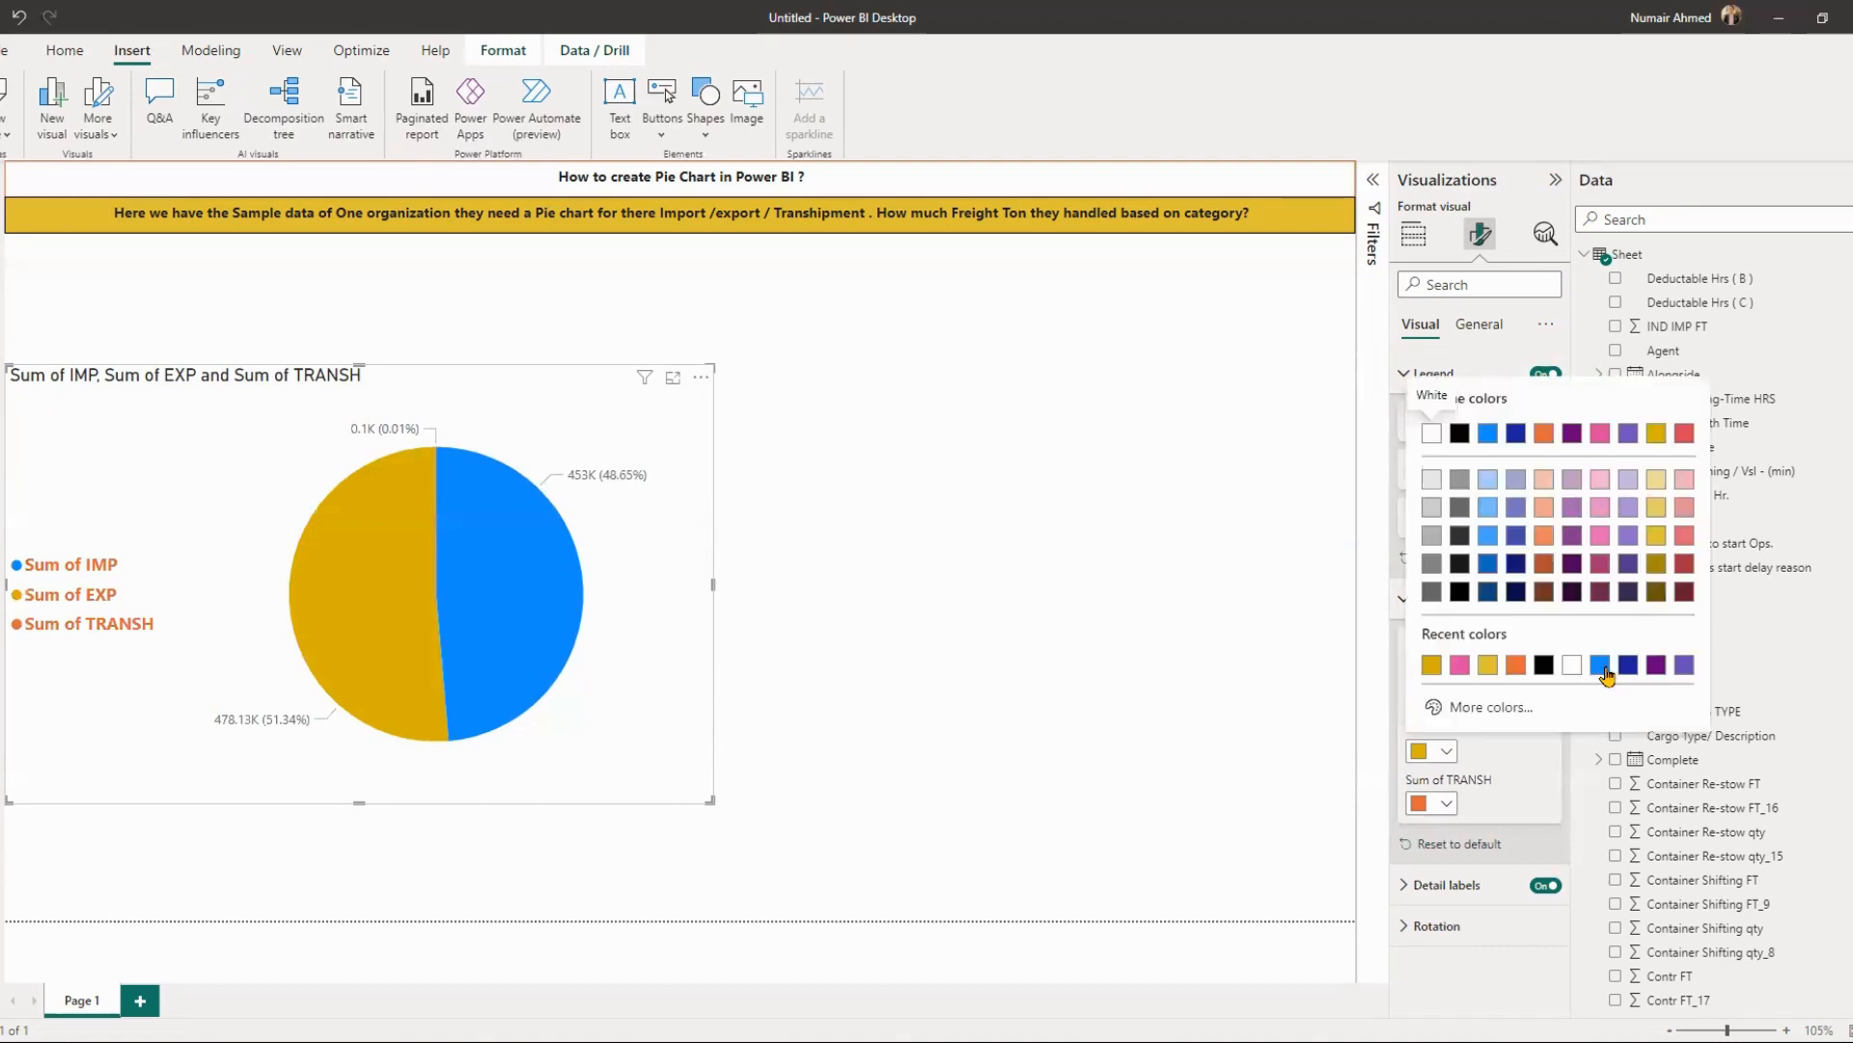
{"action": "key", "text": "Right"}
{"action": "key", "text": "Right"}
{"action": "key", "text": "Return"}
{"action": "left_click", "coordinate": [1446, 751]}
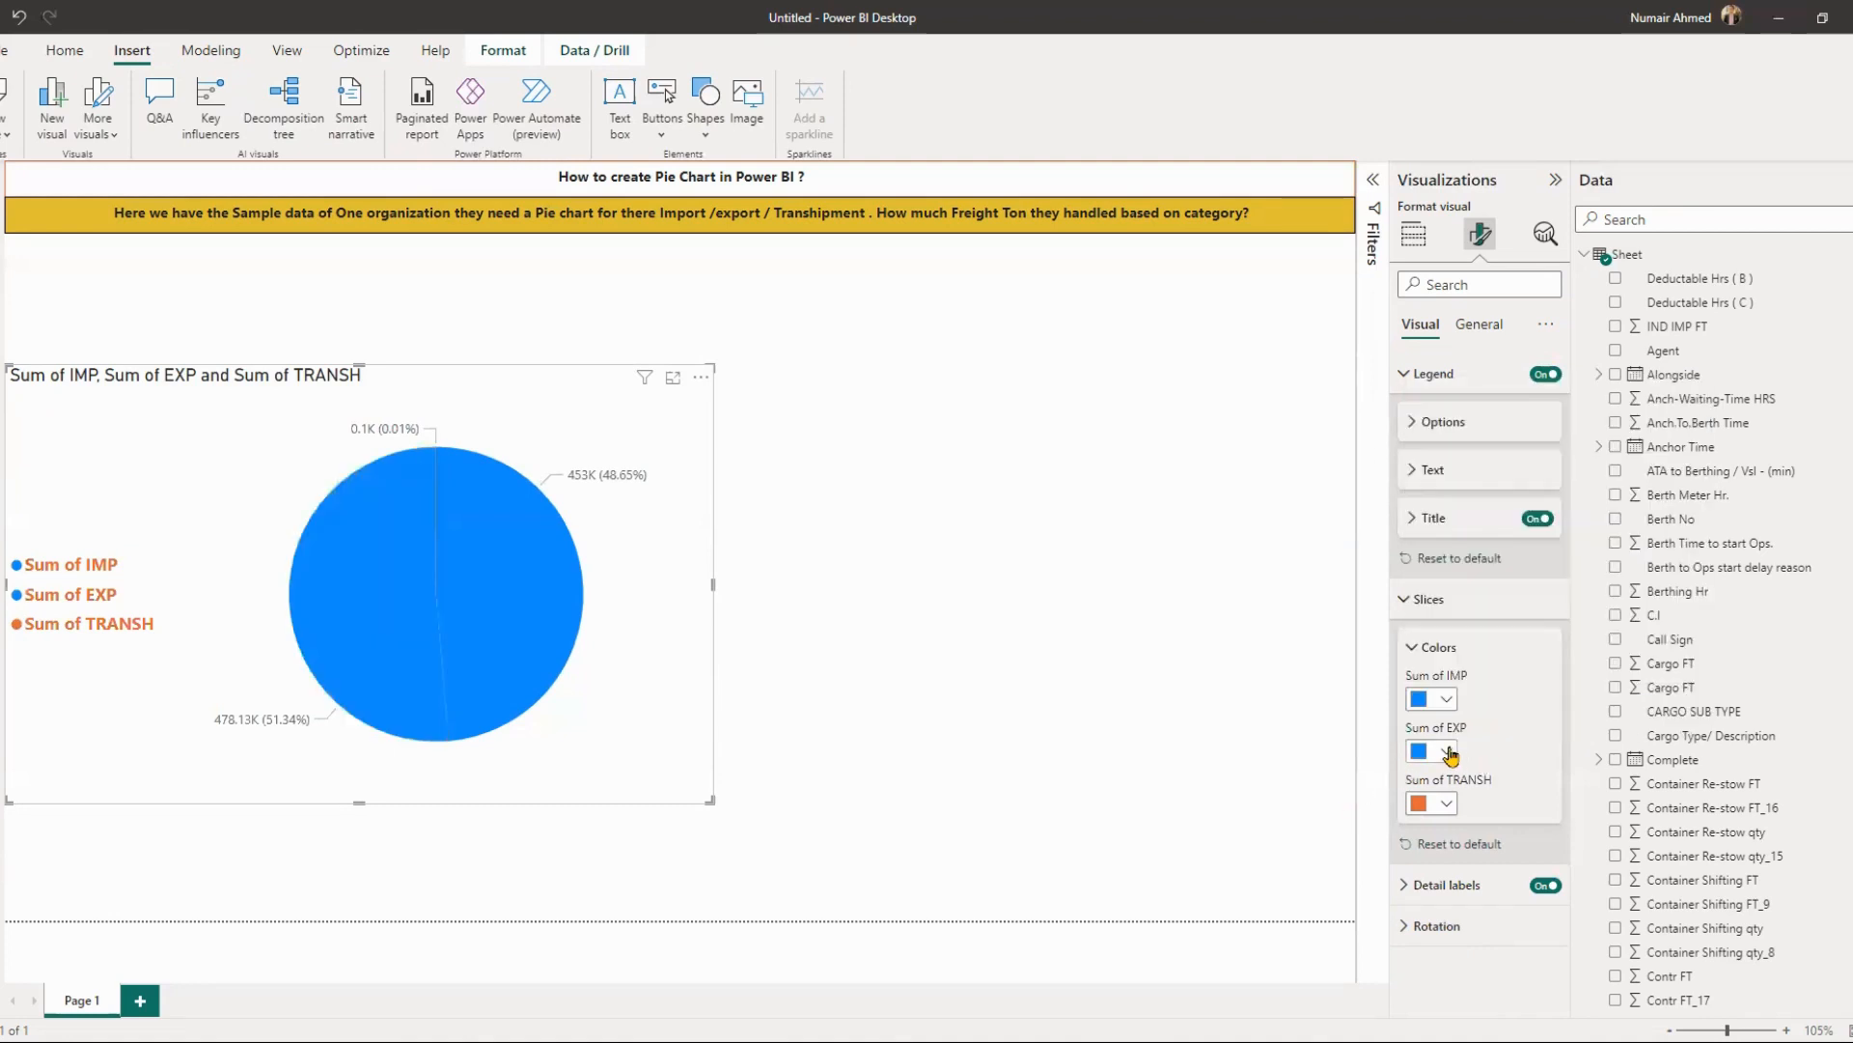
{"action": "key", "text": "Right"}
{"action": "key", "text": "Right"}
{"action": "key", "text": "Right"}
{"action": "key", "text": "Right"}
{"action": "key", "text": "Return"}
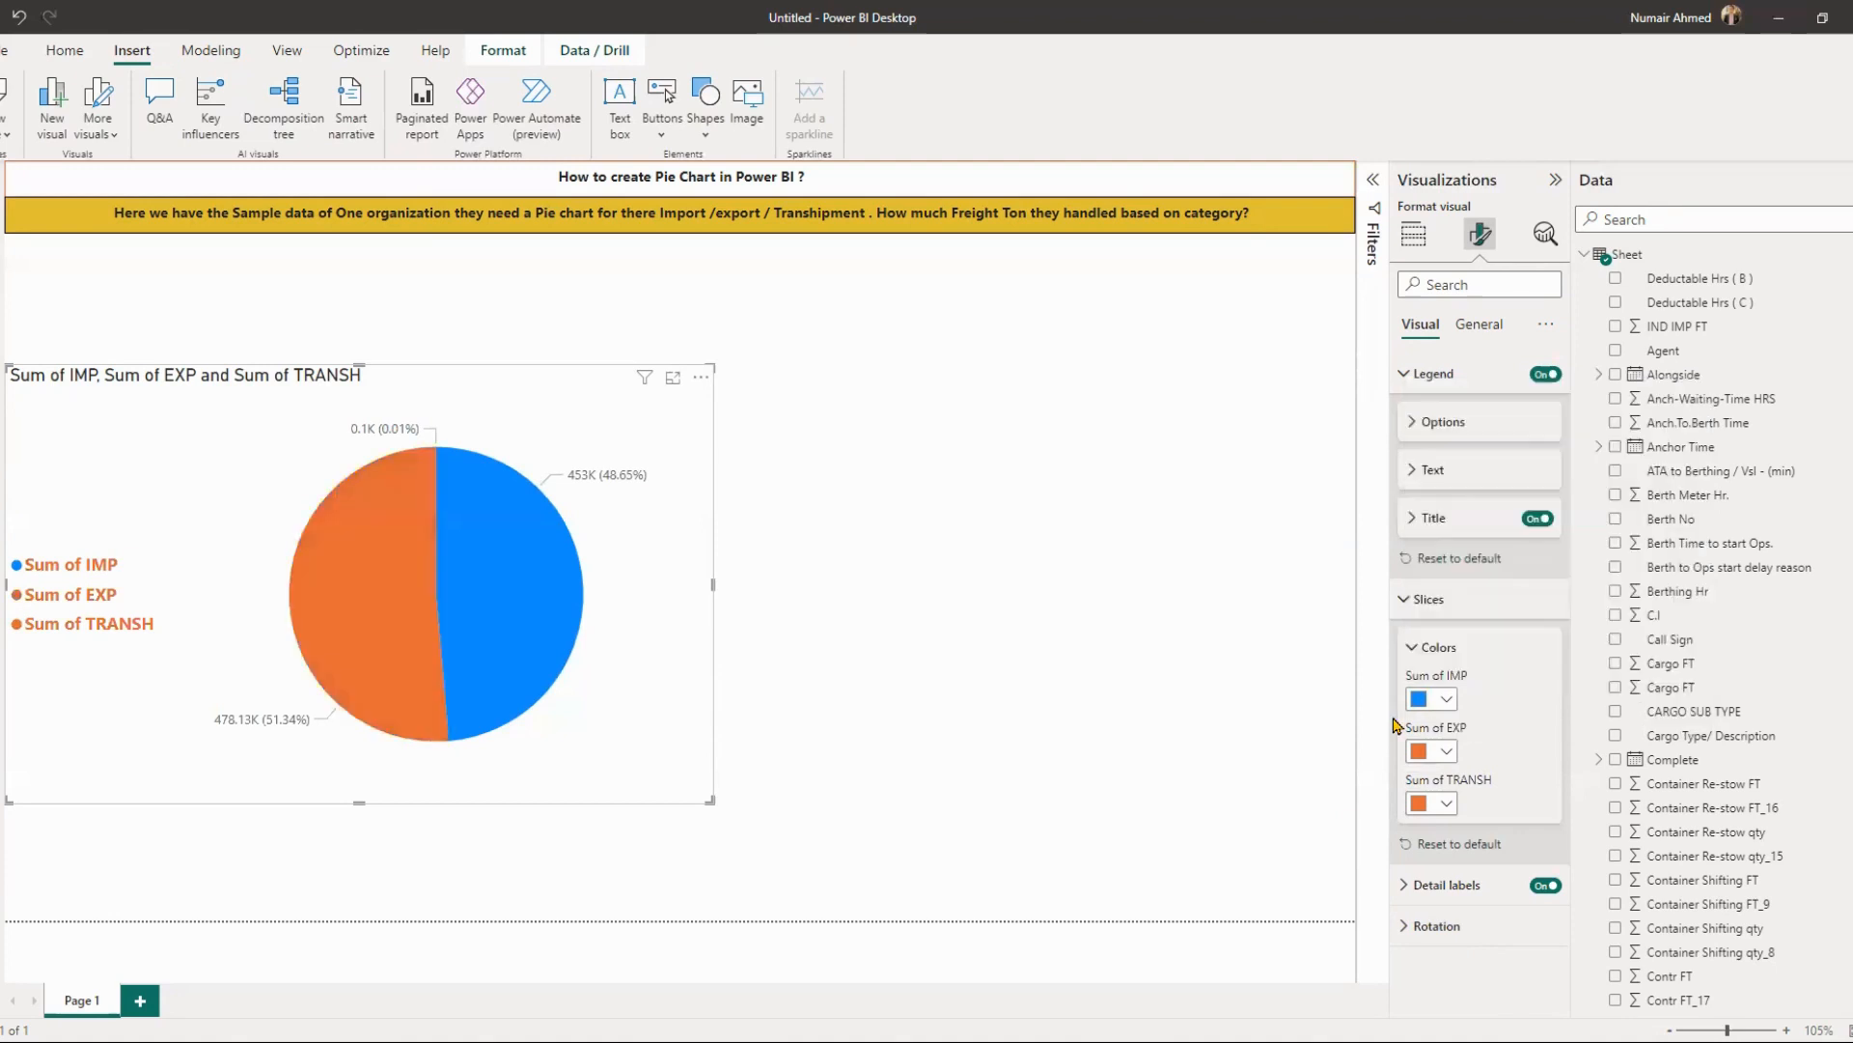
- Try a darker magenta on the Sum of EXP slice and set its colour to the theme pink
{"action": "left_click", "coordinate": [1446, 751]}
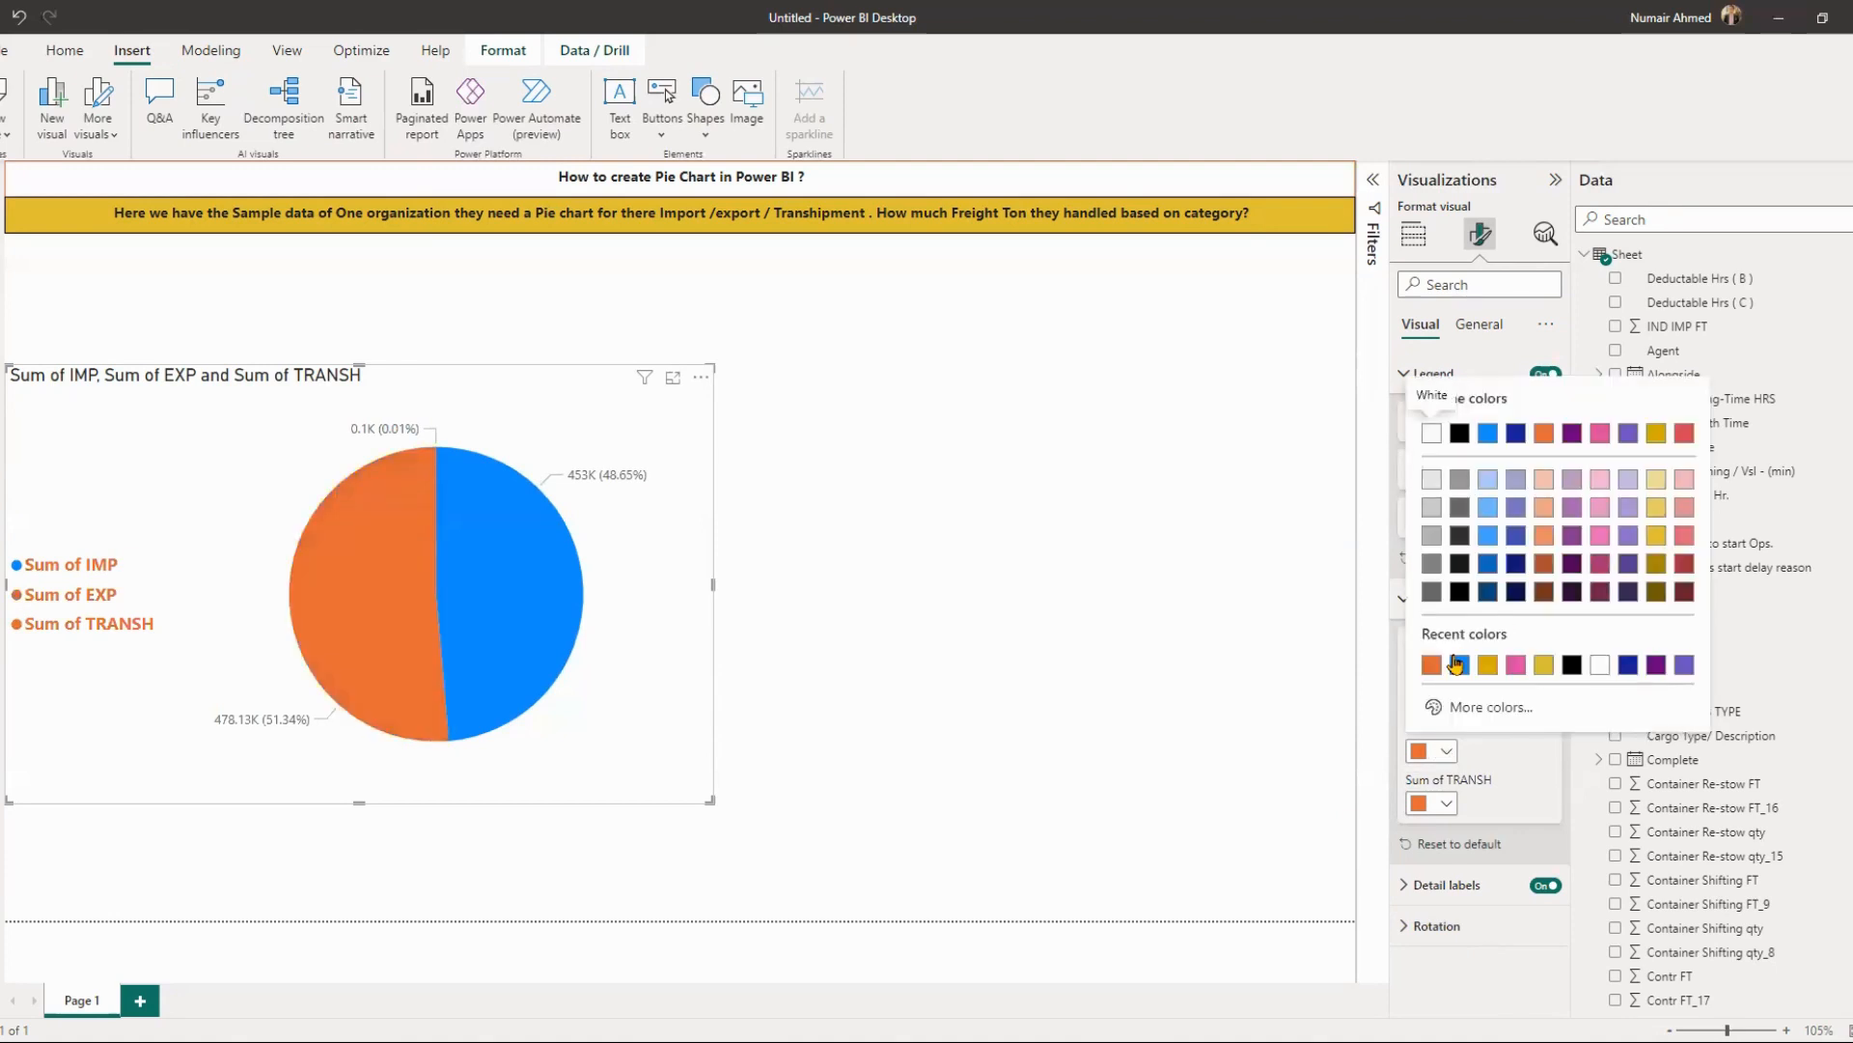
{"action": "key", "text": "Right"}
{"action": "key", "text": "Right"}
{"action": "key", "text": "Right"}
{"action": "key", "text": "Right"}
{"action": "key", "text": "Right"}
{"action": "key", "text": "Right"}
{"action": "key", "text": "Down"}
{"action": "key", "text": "Down"}
{"action": "key", "text": "Down"}
{"action": "key", "text": "Down"}
{"action": "key", "text": "Return"}
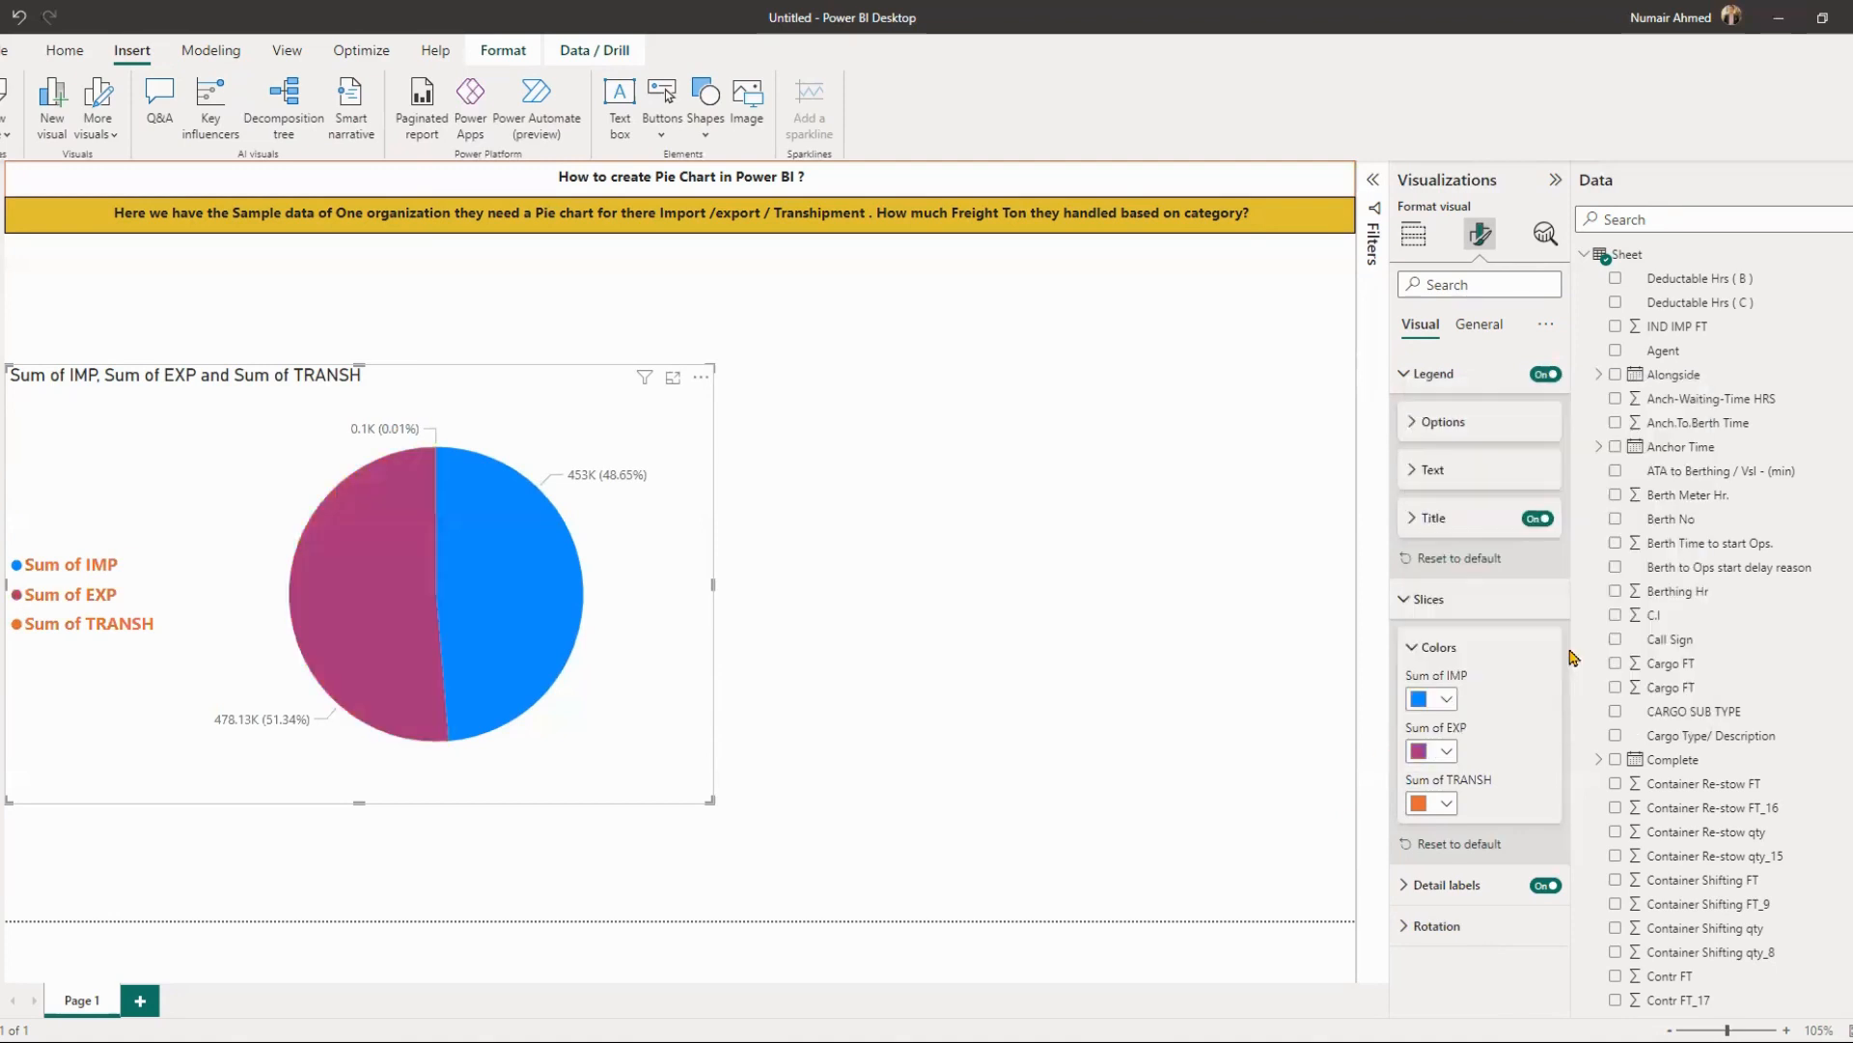
{"action": "left_click", "coordinate": [1442, 752]}
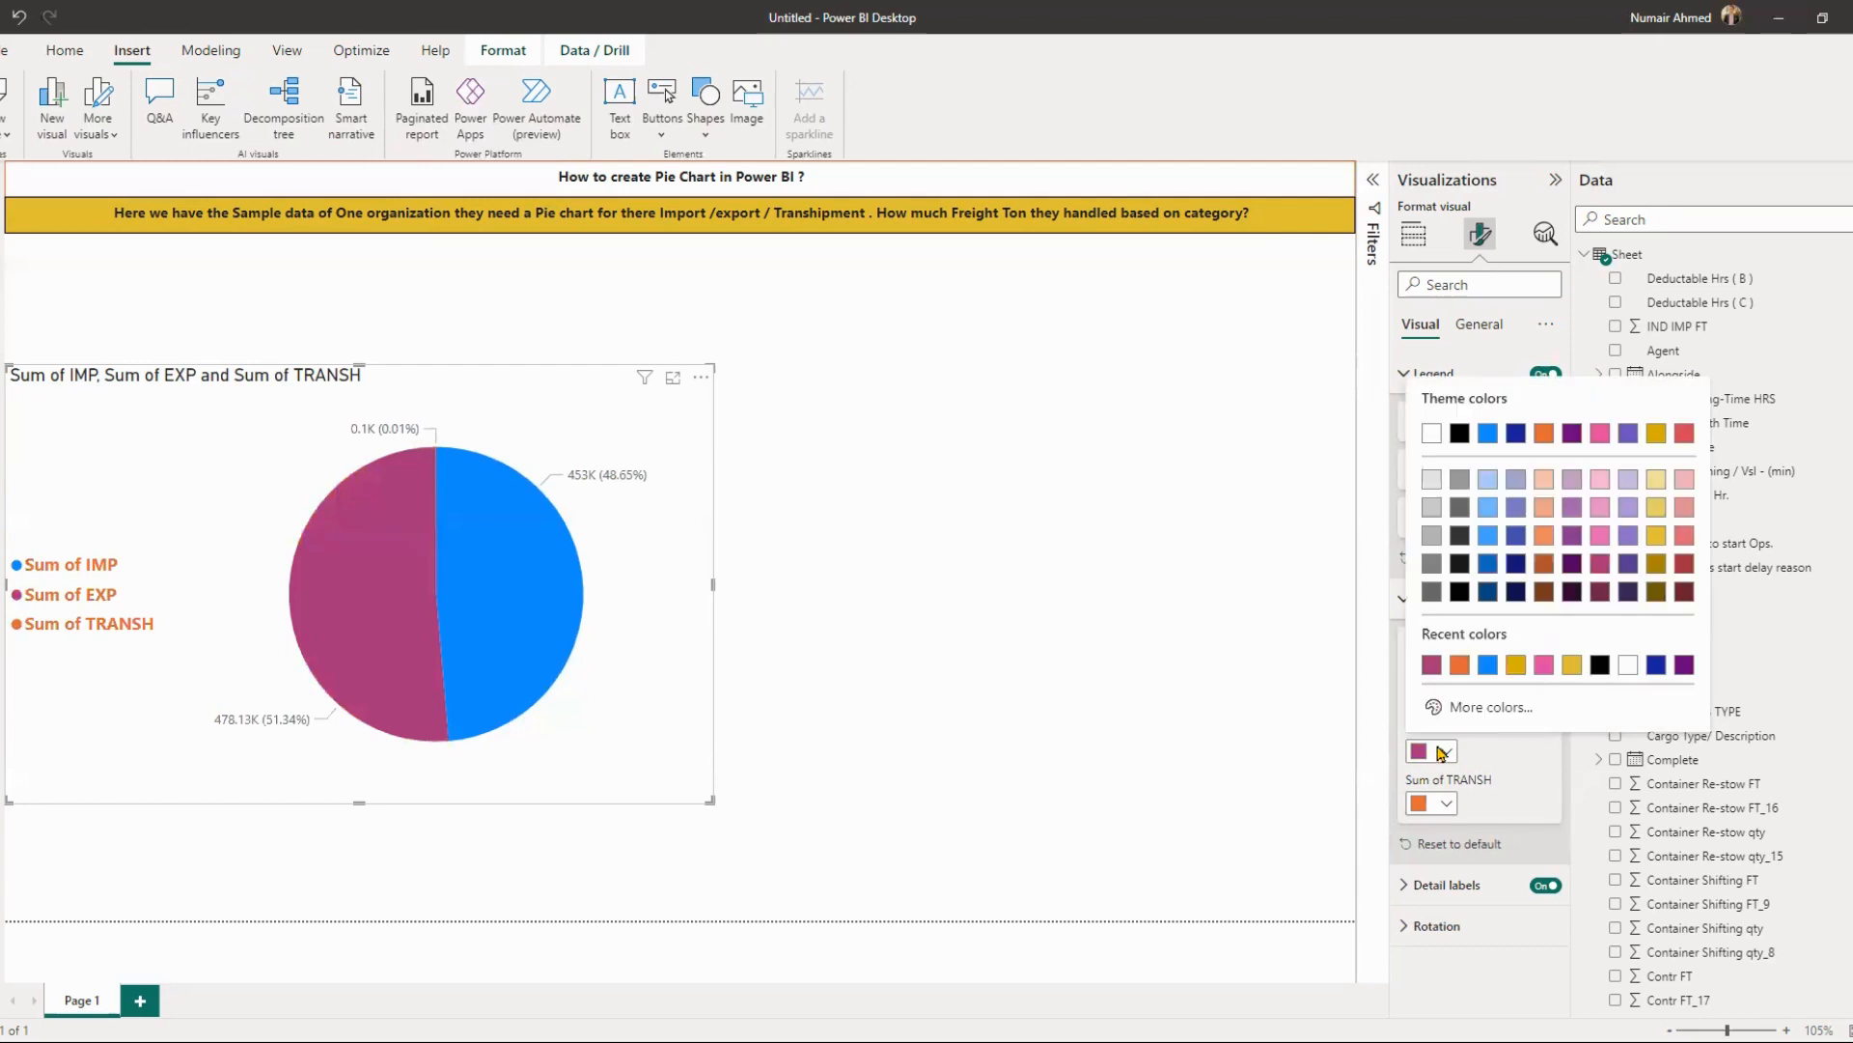
{"action": "left_click", "coordinate": [1600, 434]}
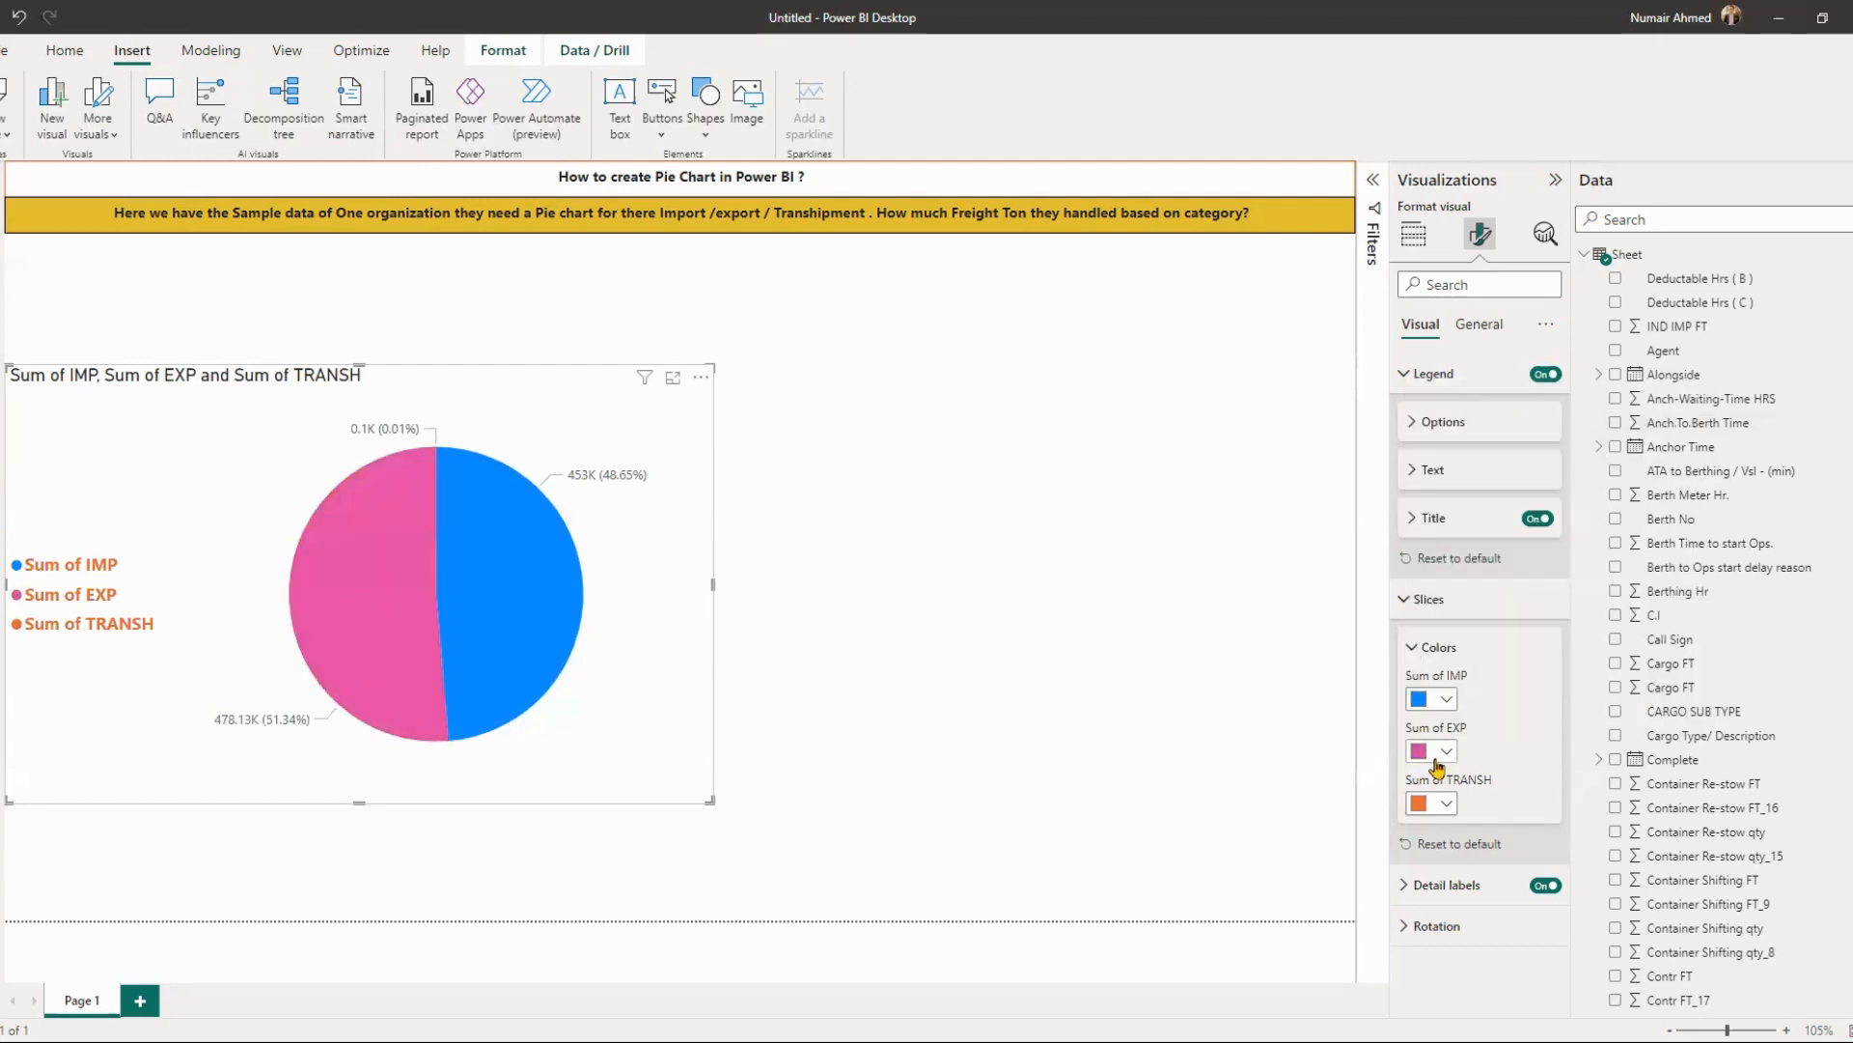
- Set the colour of the pie chart's Sum of TRANSH slice to the recently used gold
{"action": "left_click", "coordinate": [1447, 807]}
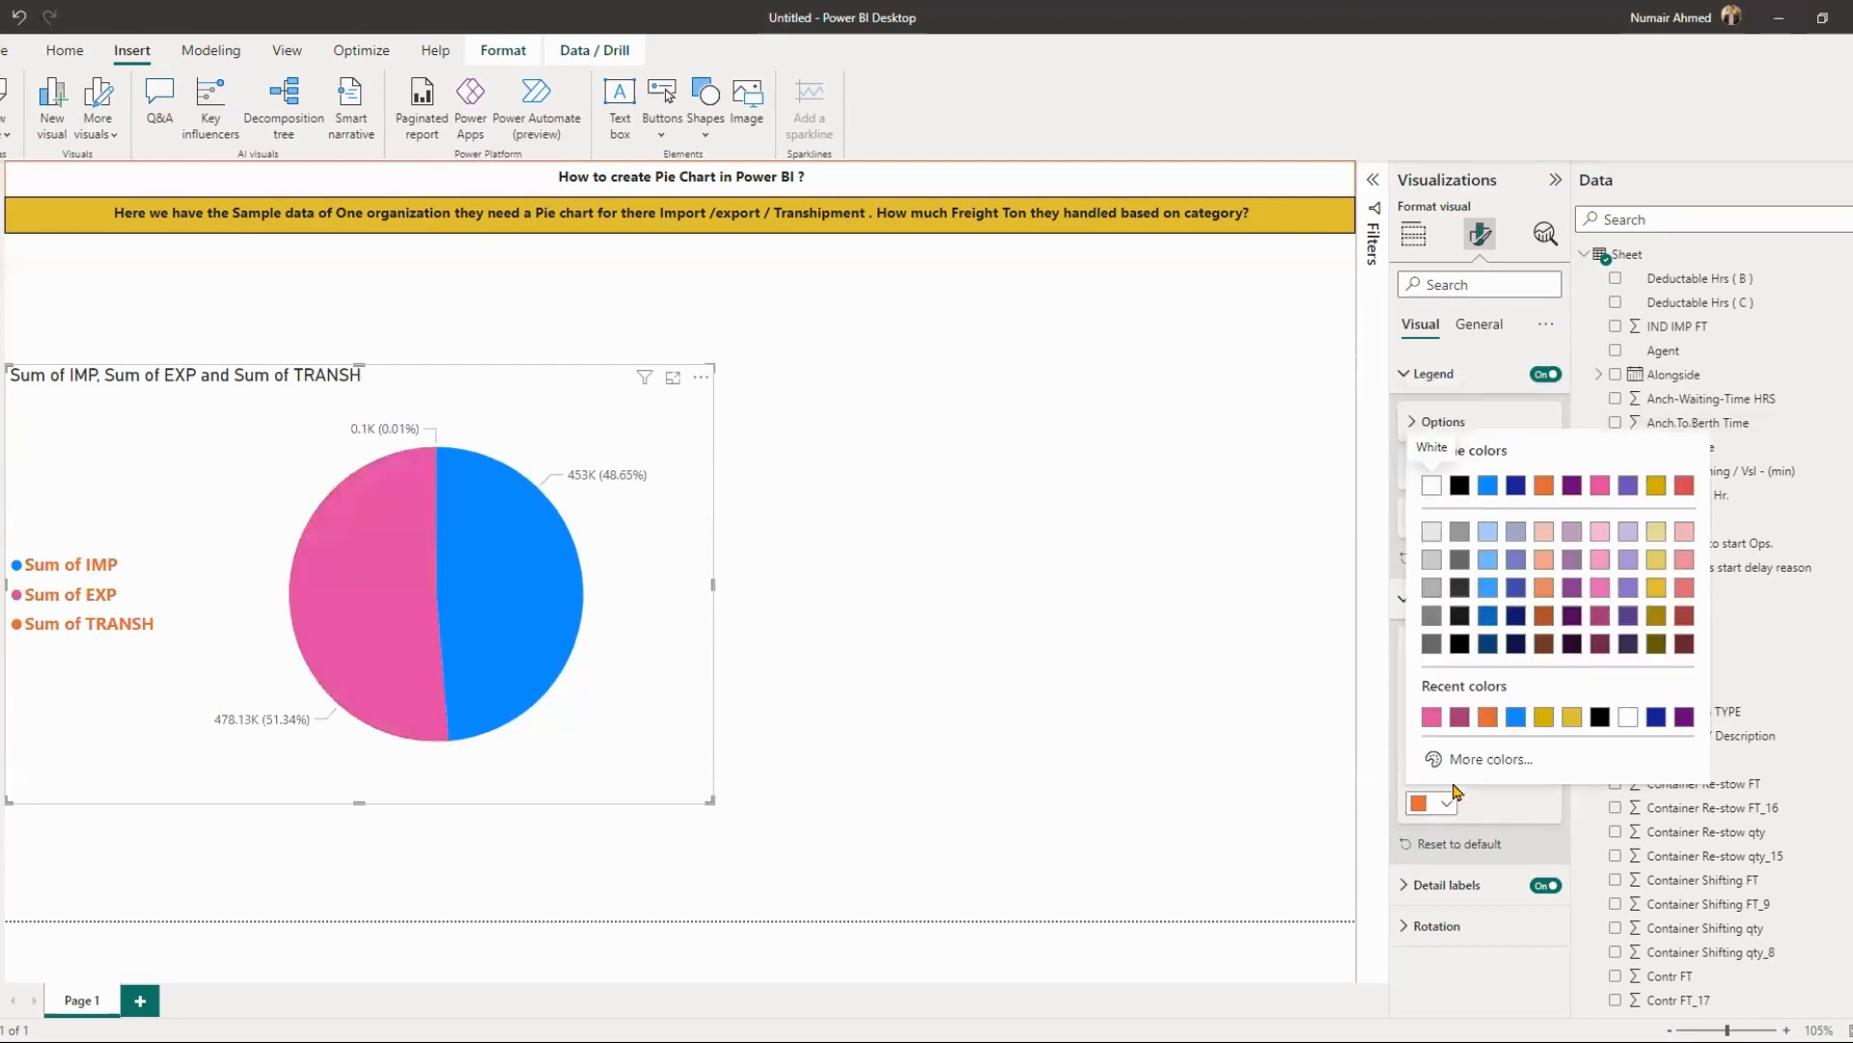
{"action": "left_click", "coordinate": [1545, 716]}
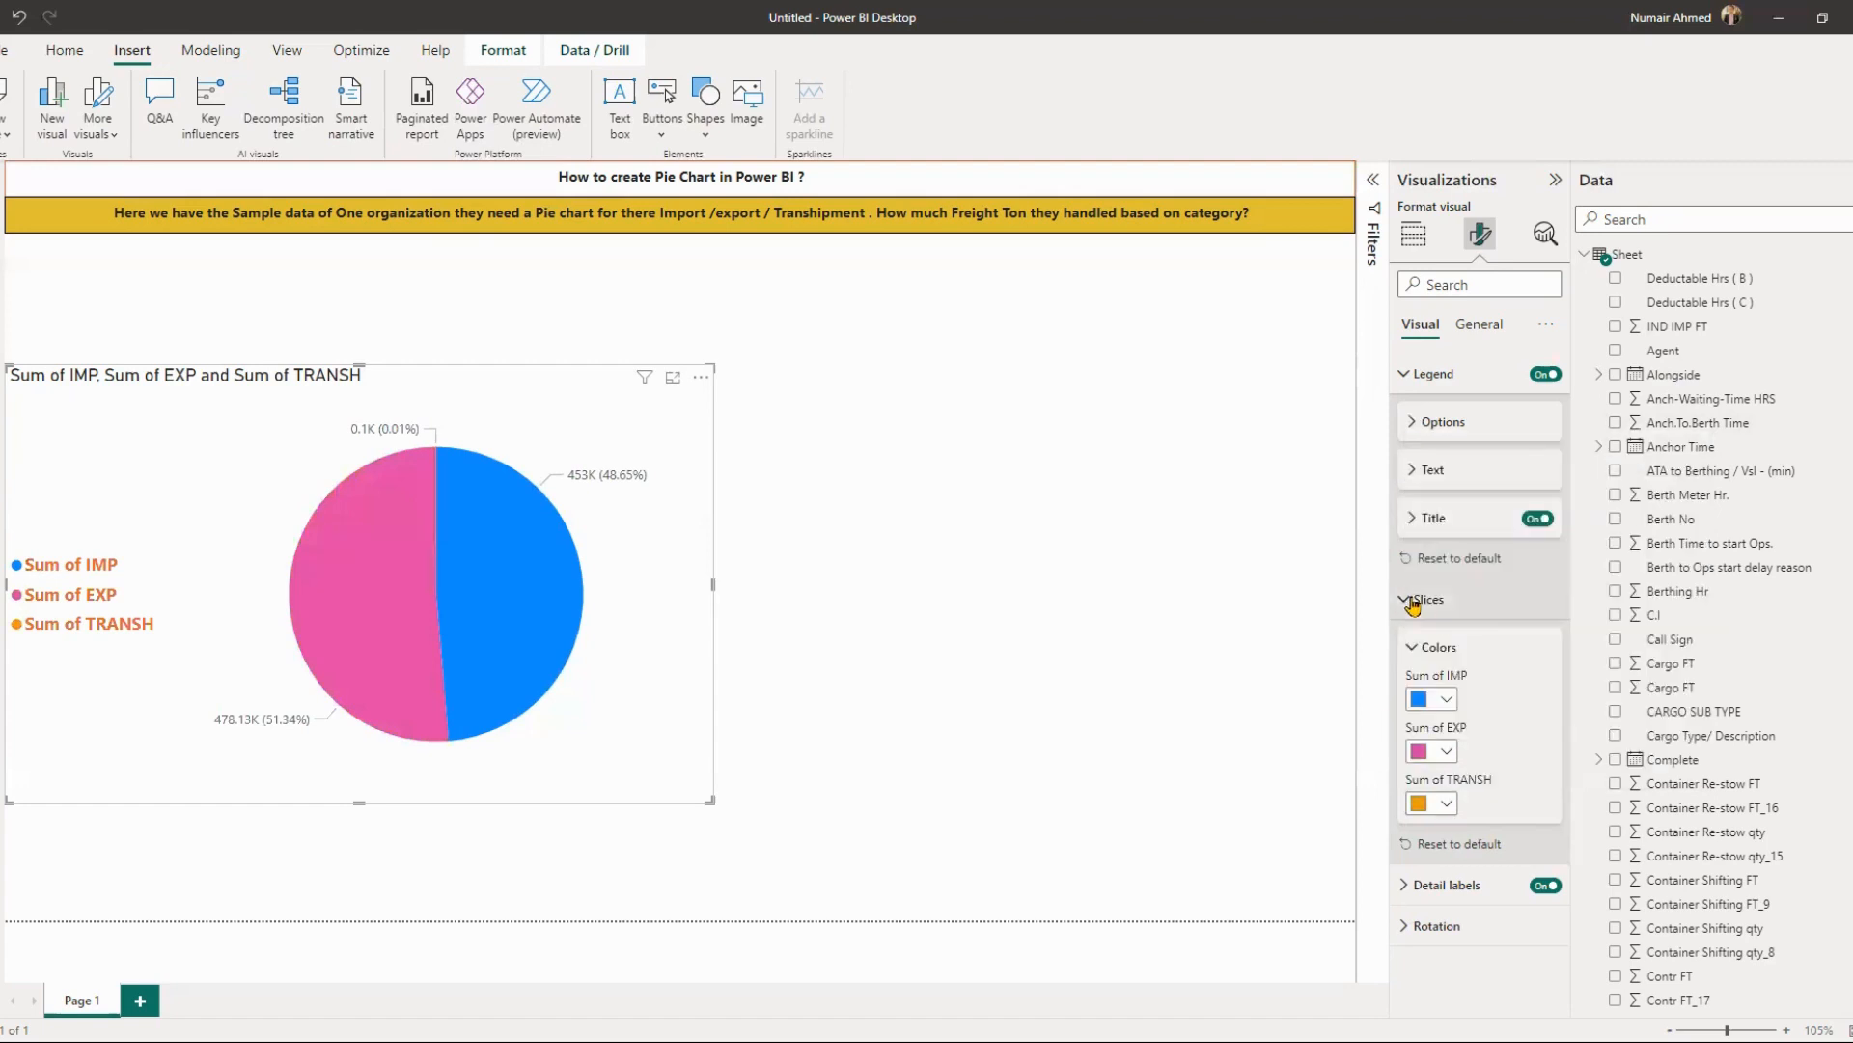
{"action": "left_click", "coordinate": [1428, 598]}
{"action": "left_click", "coordinate": [1431, 373]}
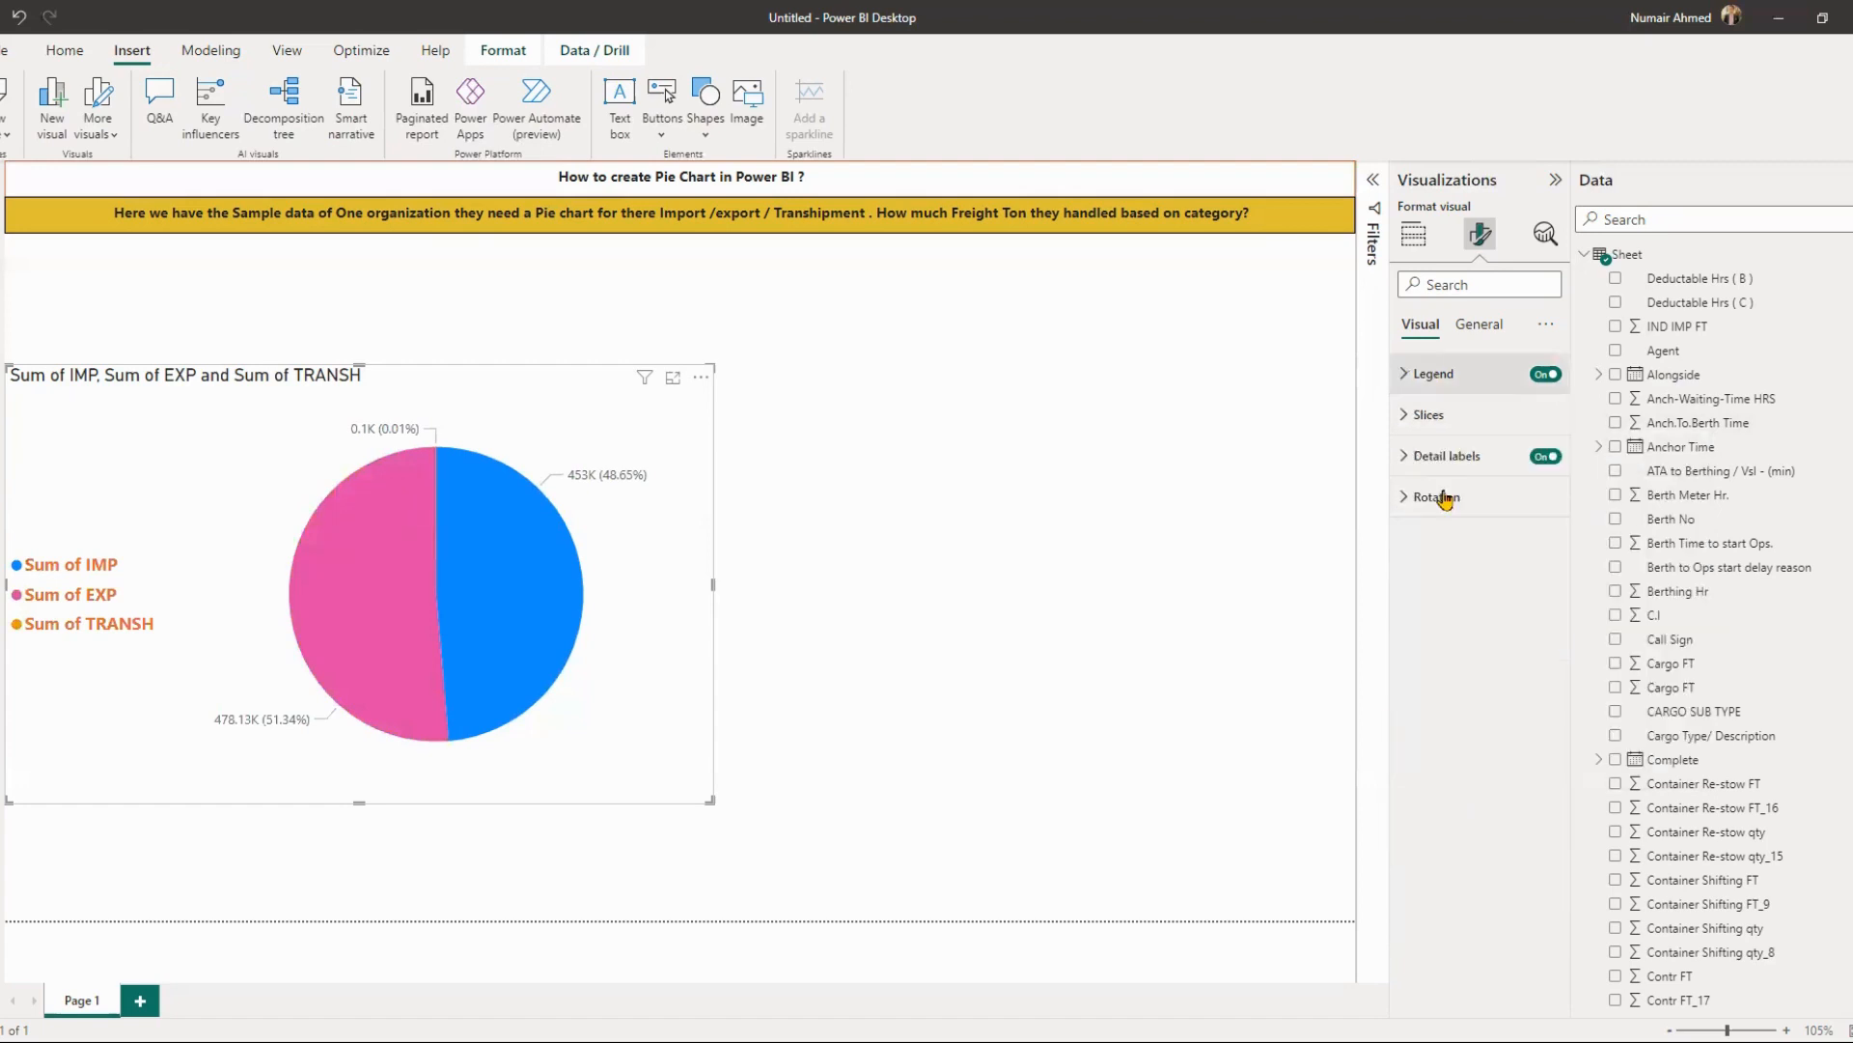
- Try category and data value as the detail label contents and set the labels to percent of total
{"action": "left_click", "coordinate": [1435, 459]}
{"action": "left_click", "coordinate": [1479, 637]}
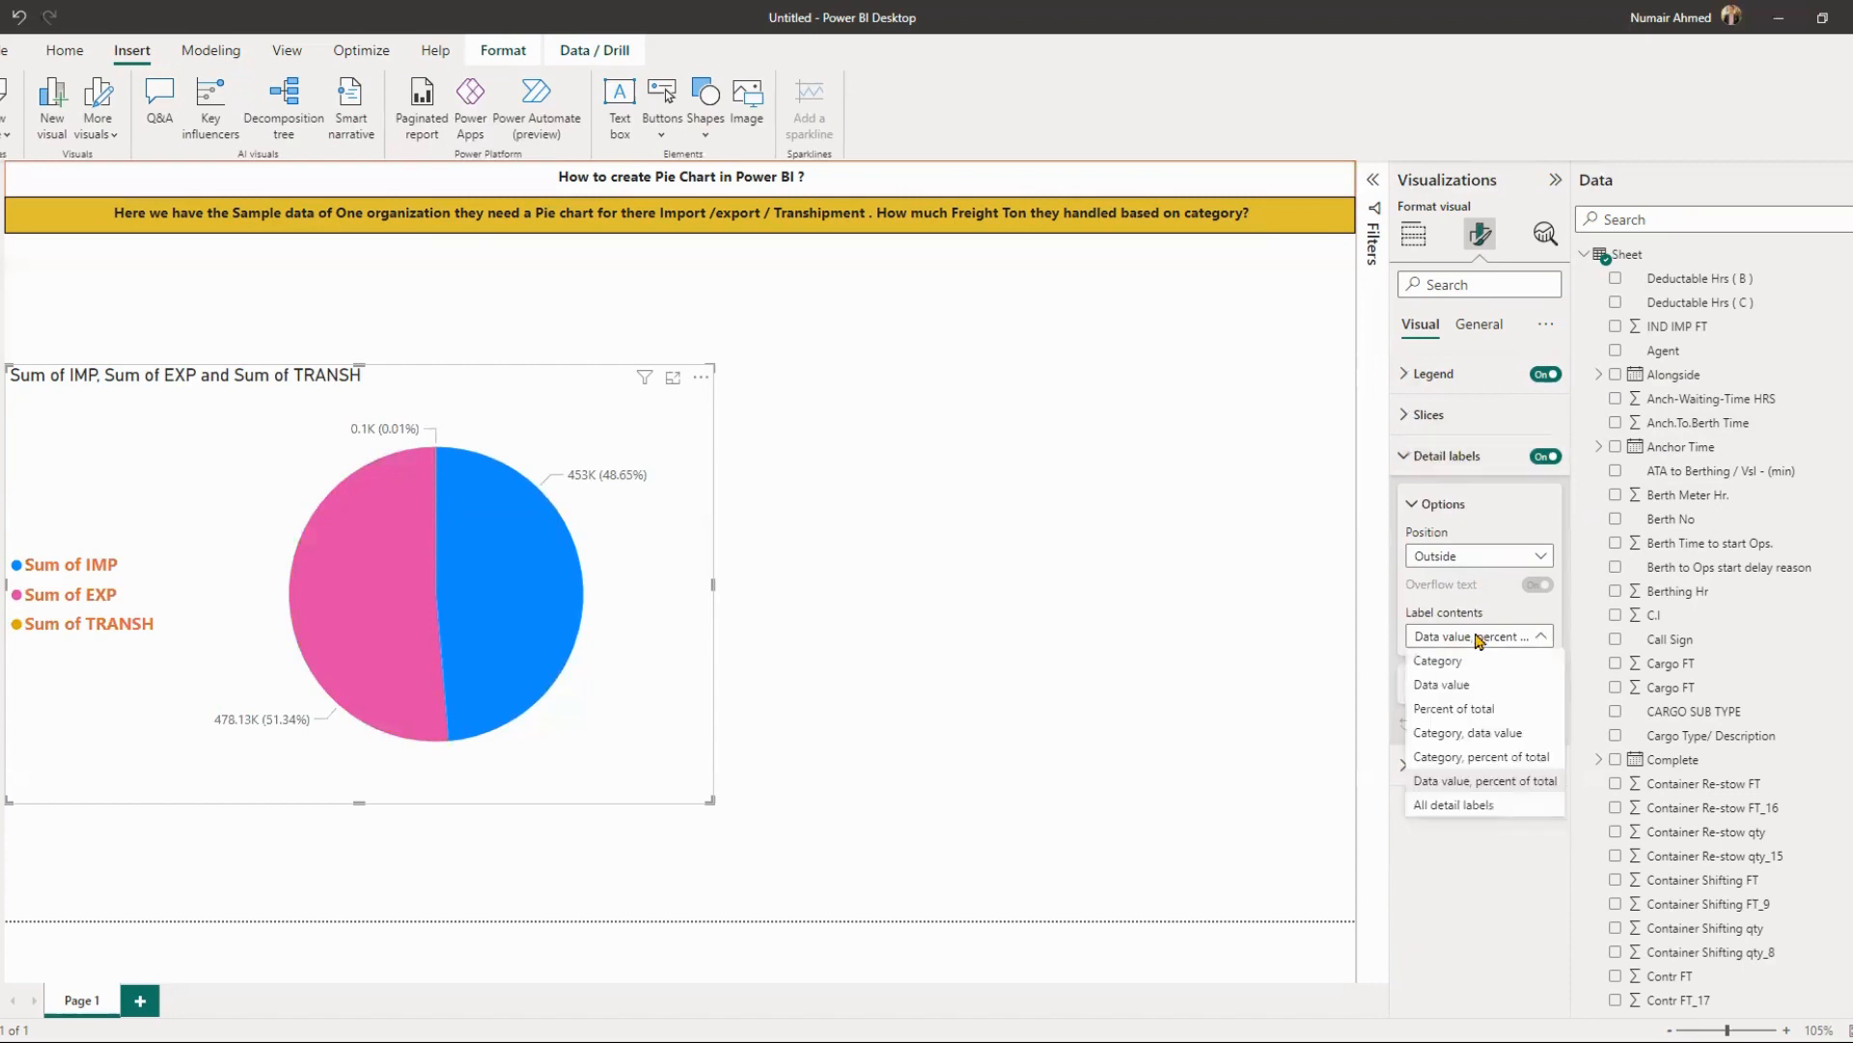
{"action": "left_click", "coordinate": [1481, 734]}
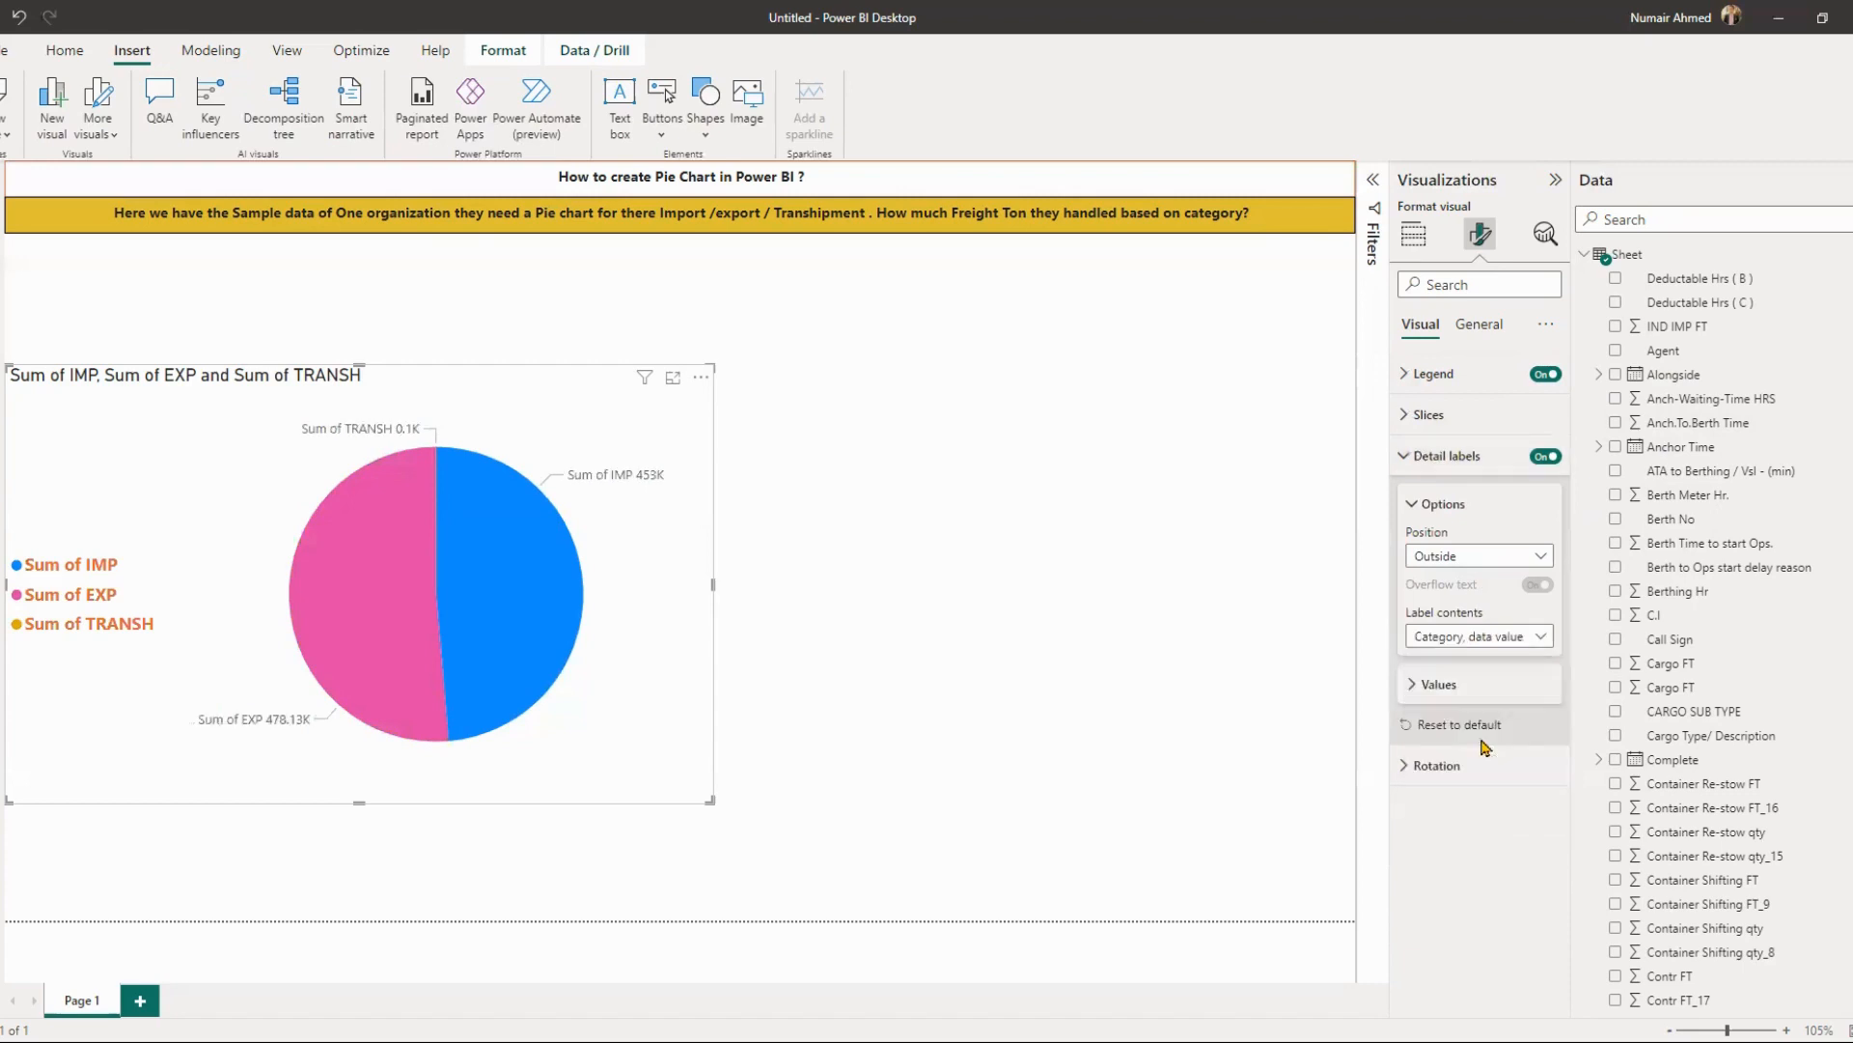
{"action": "left_click", "coordinate": [1479, 636]}
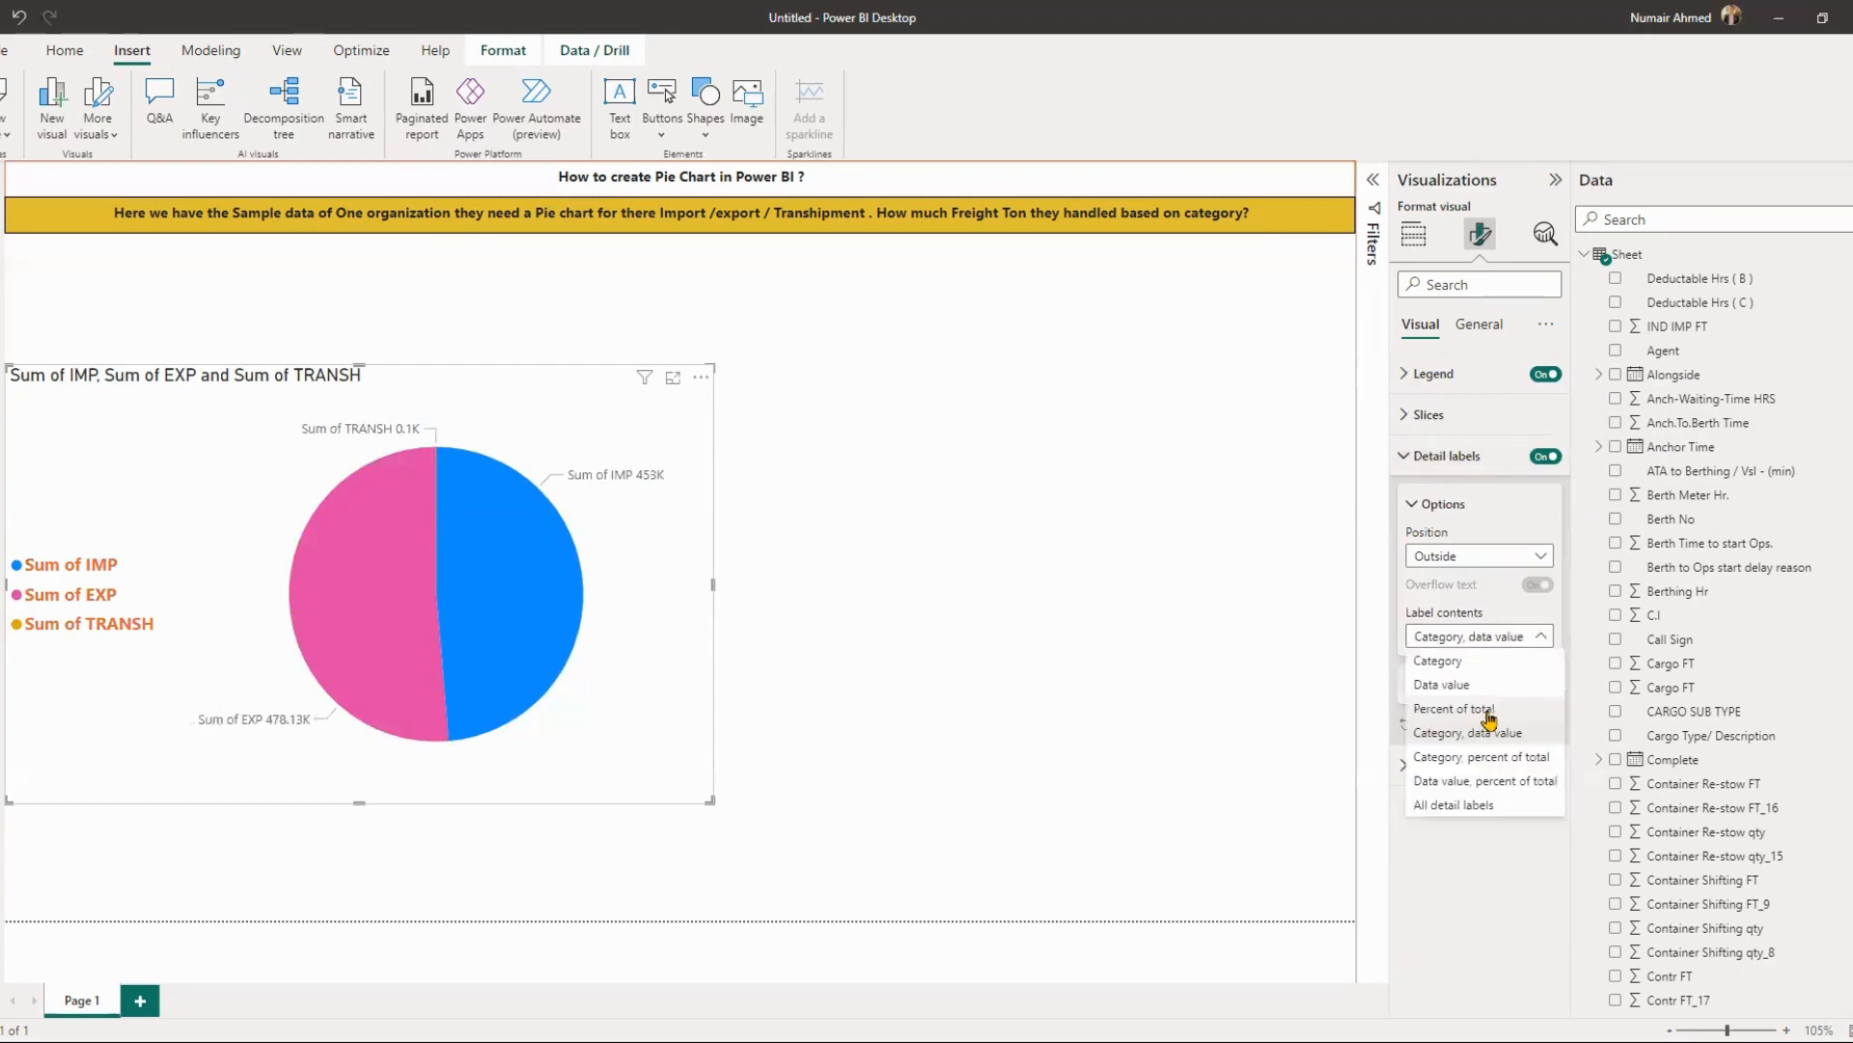
{"action": "key", "text": "Return"}
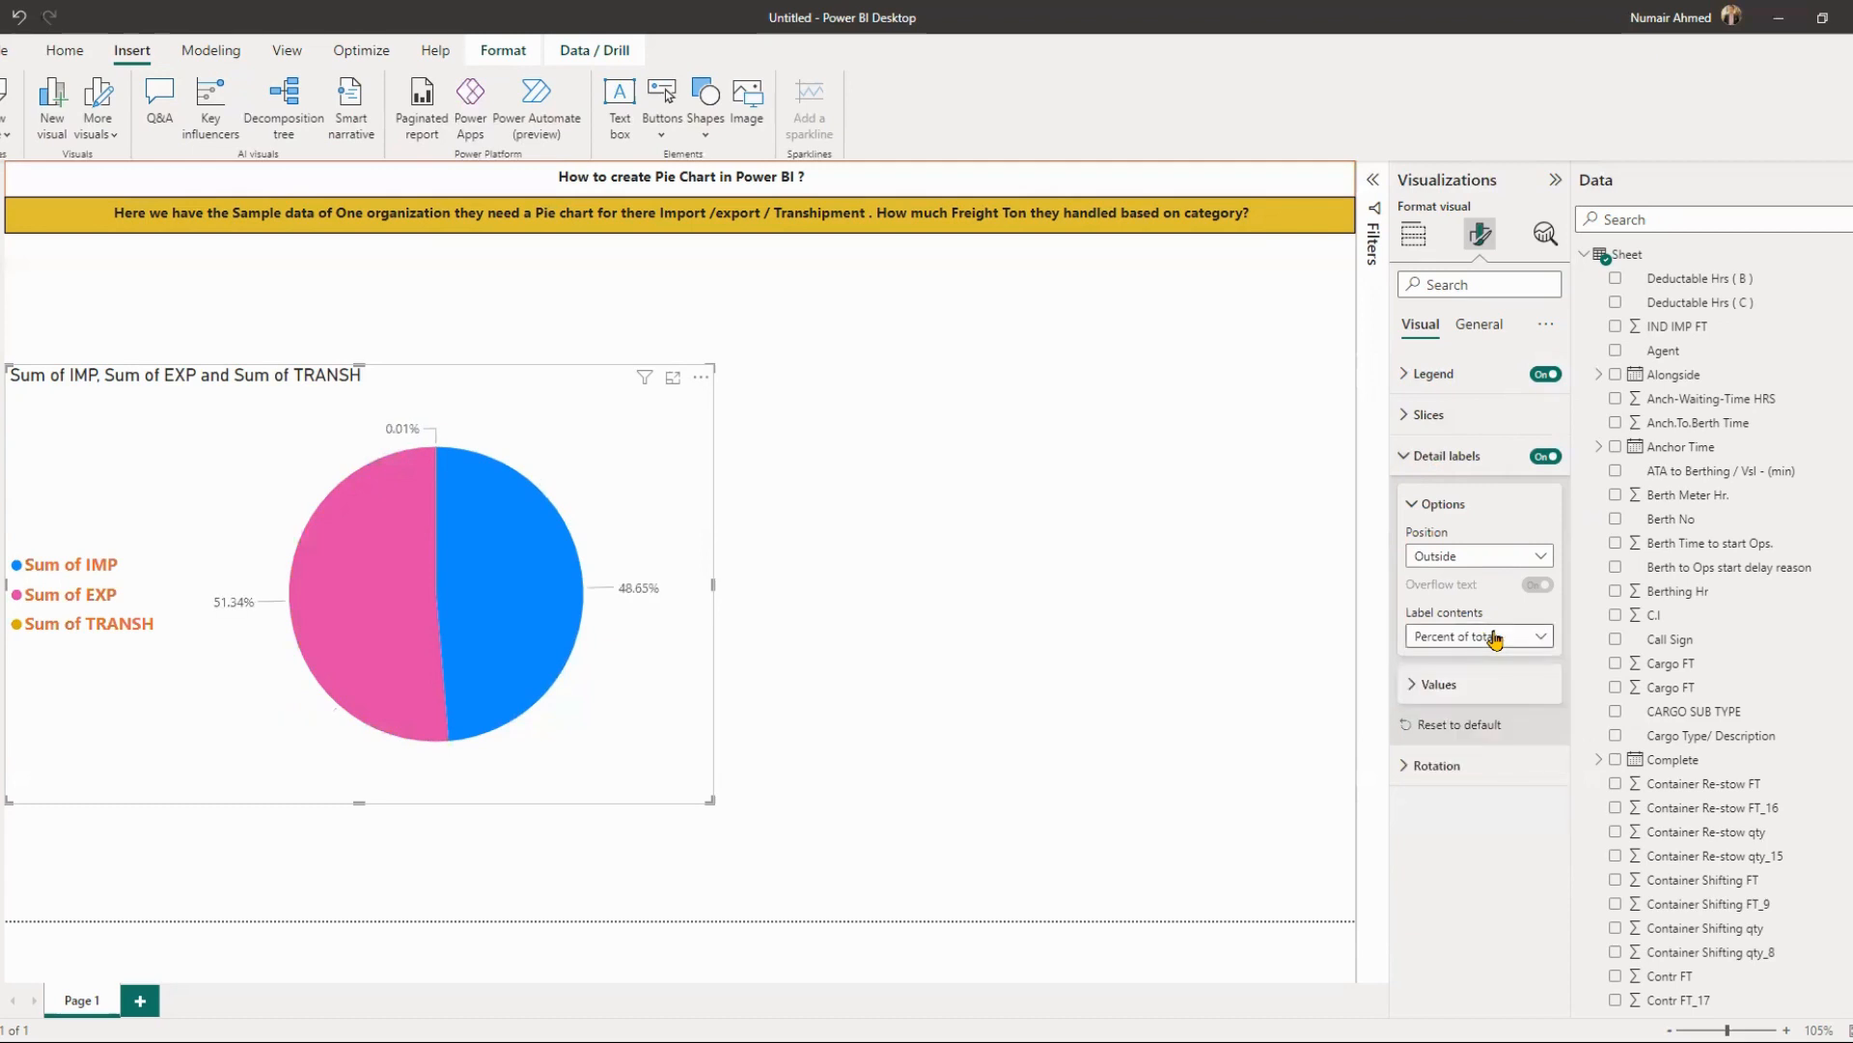
{"action": "left_click", "coordinate": [1474, 477]}
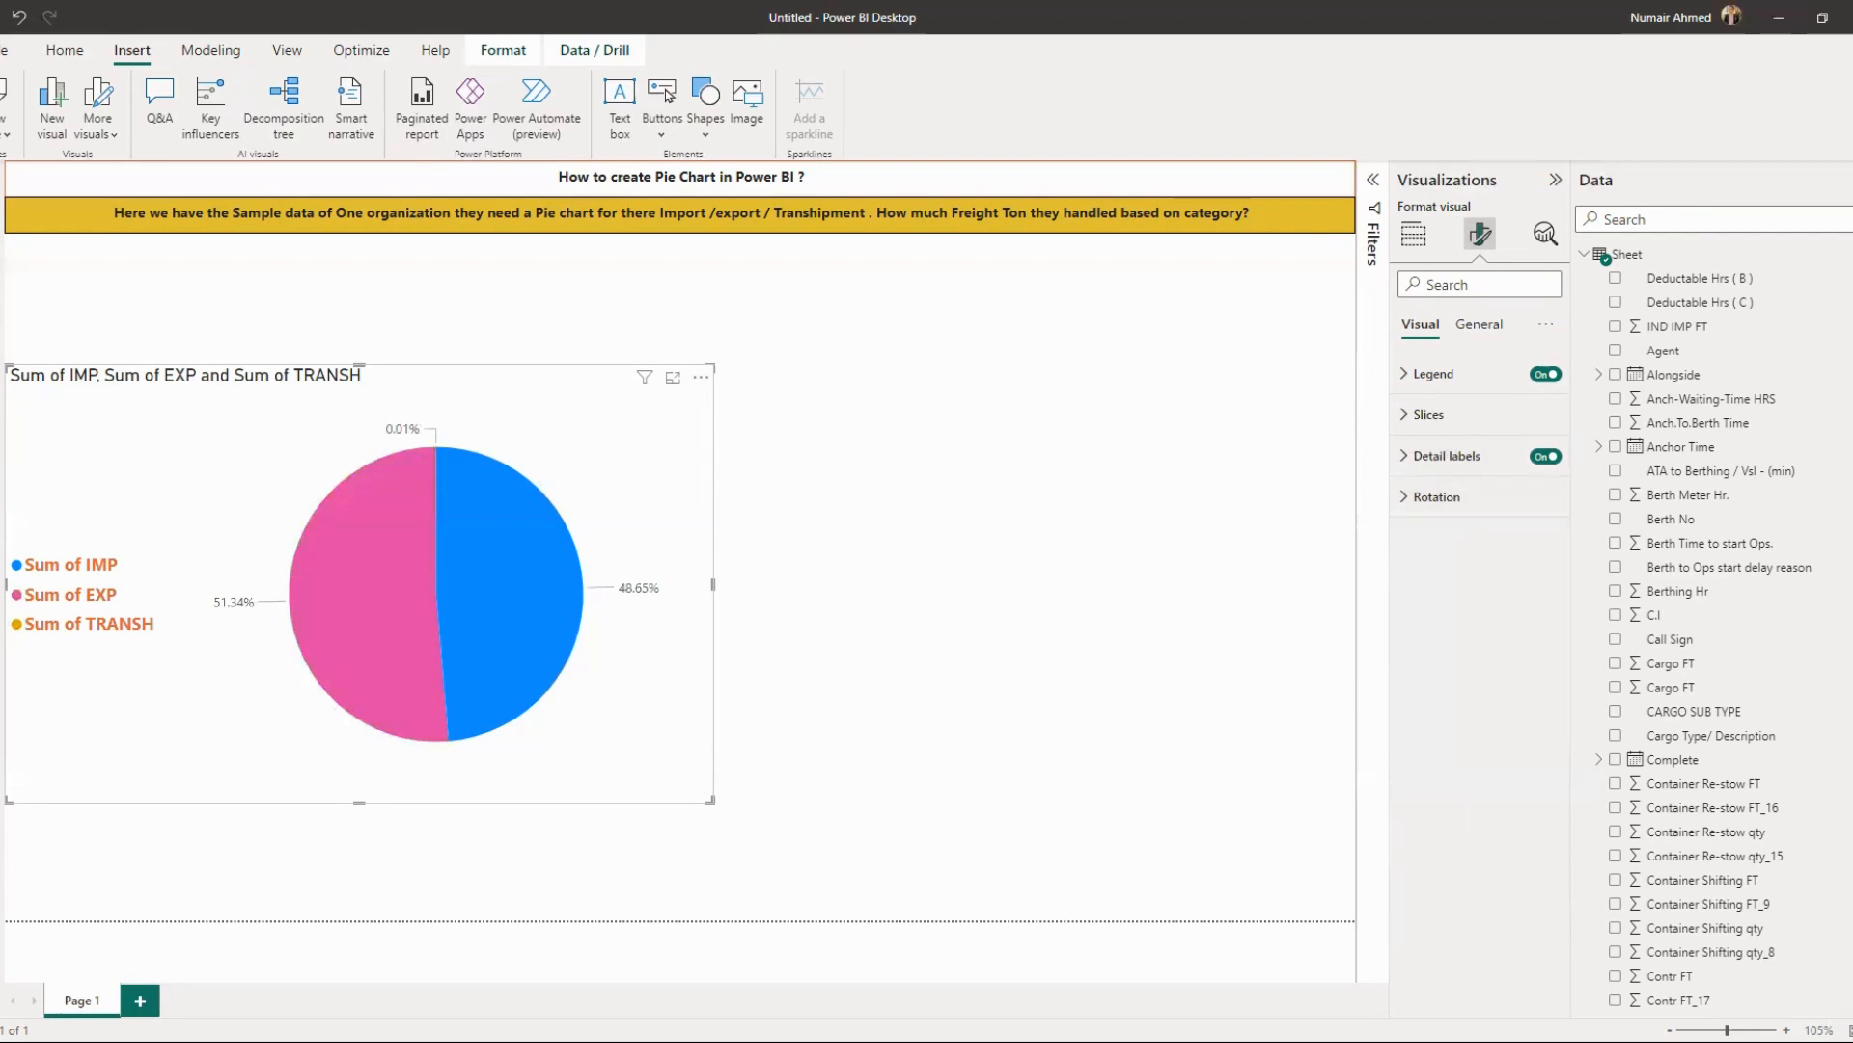
- Hide the data field list and turn on a visual border around the pie chart
{"action": "left_click", "coordinate": [1844, 179]}
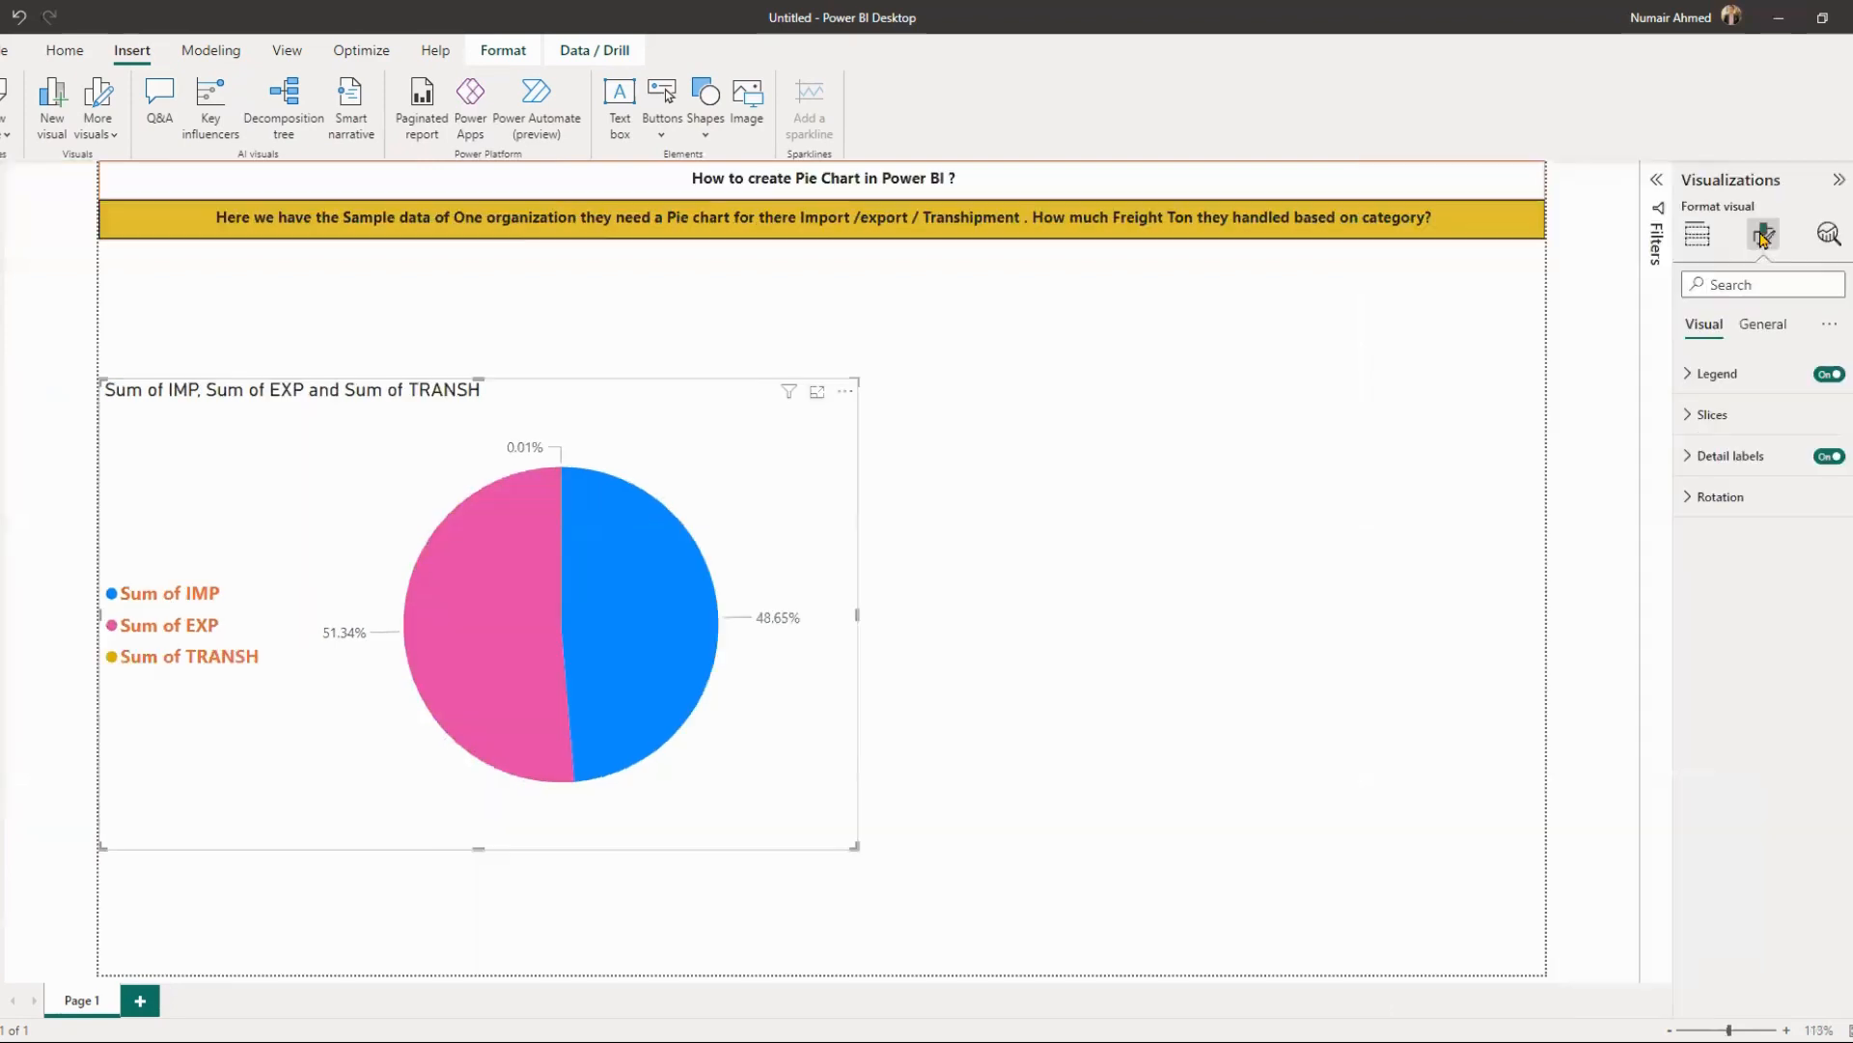
{"action": "left_click", "coordinate": [1762, 324]}
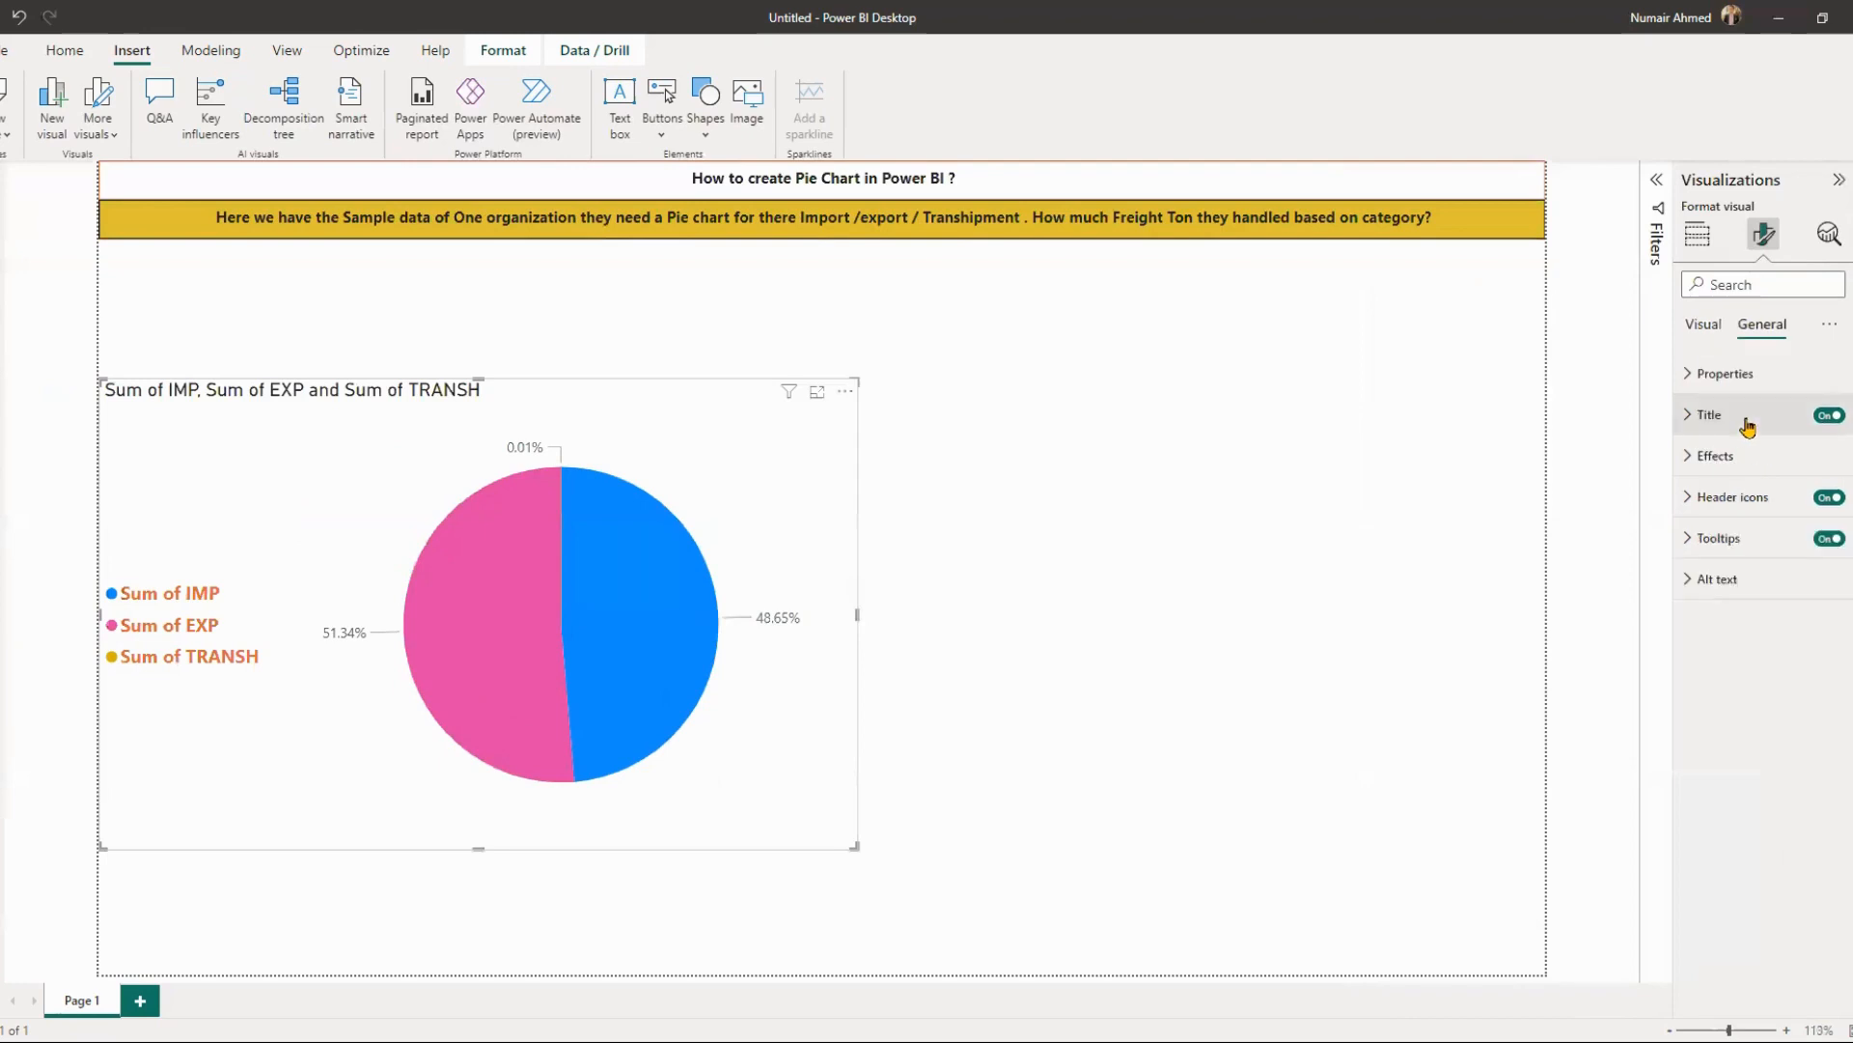
{"action": "left_click", "coordinate": [1739, 471]}
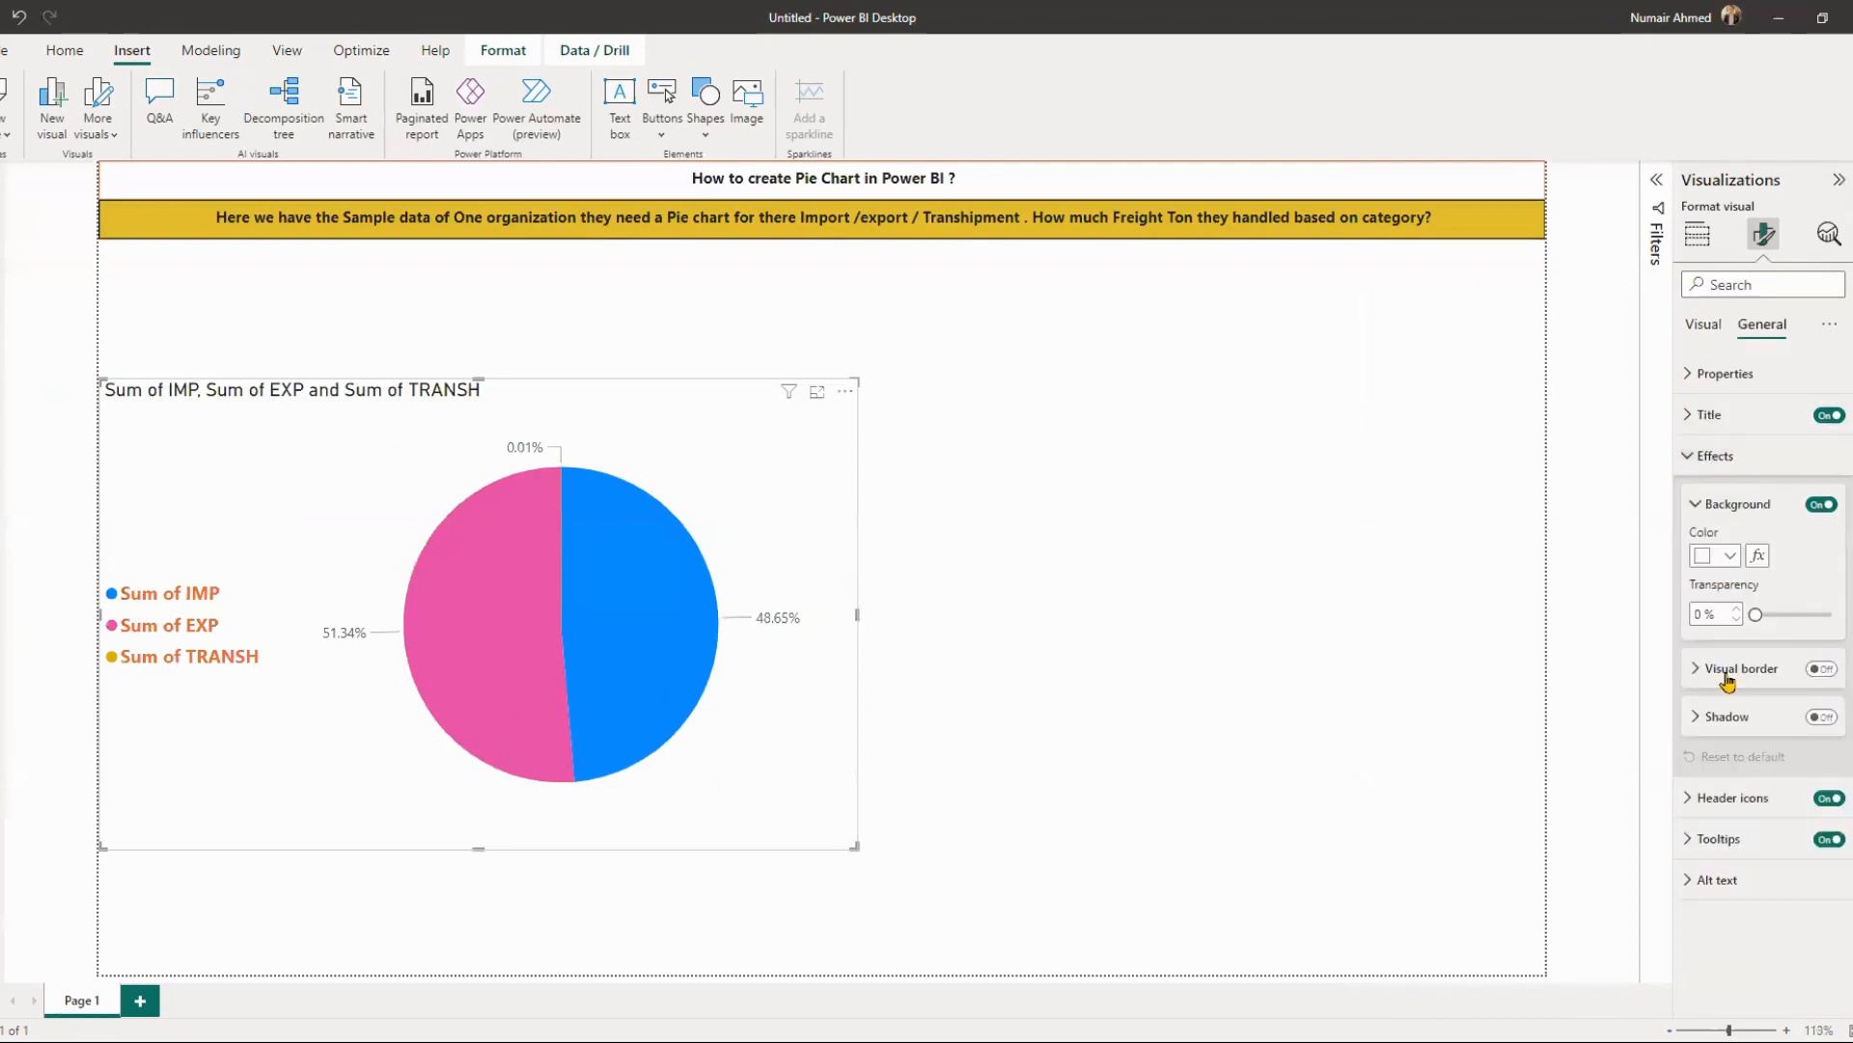
{"action": "left_click", "coordinate": [1828, 670]}
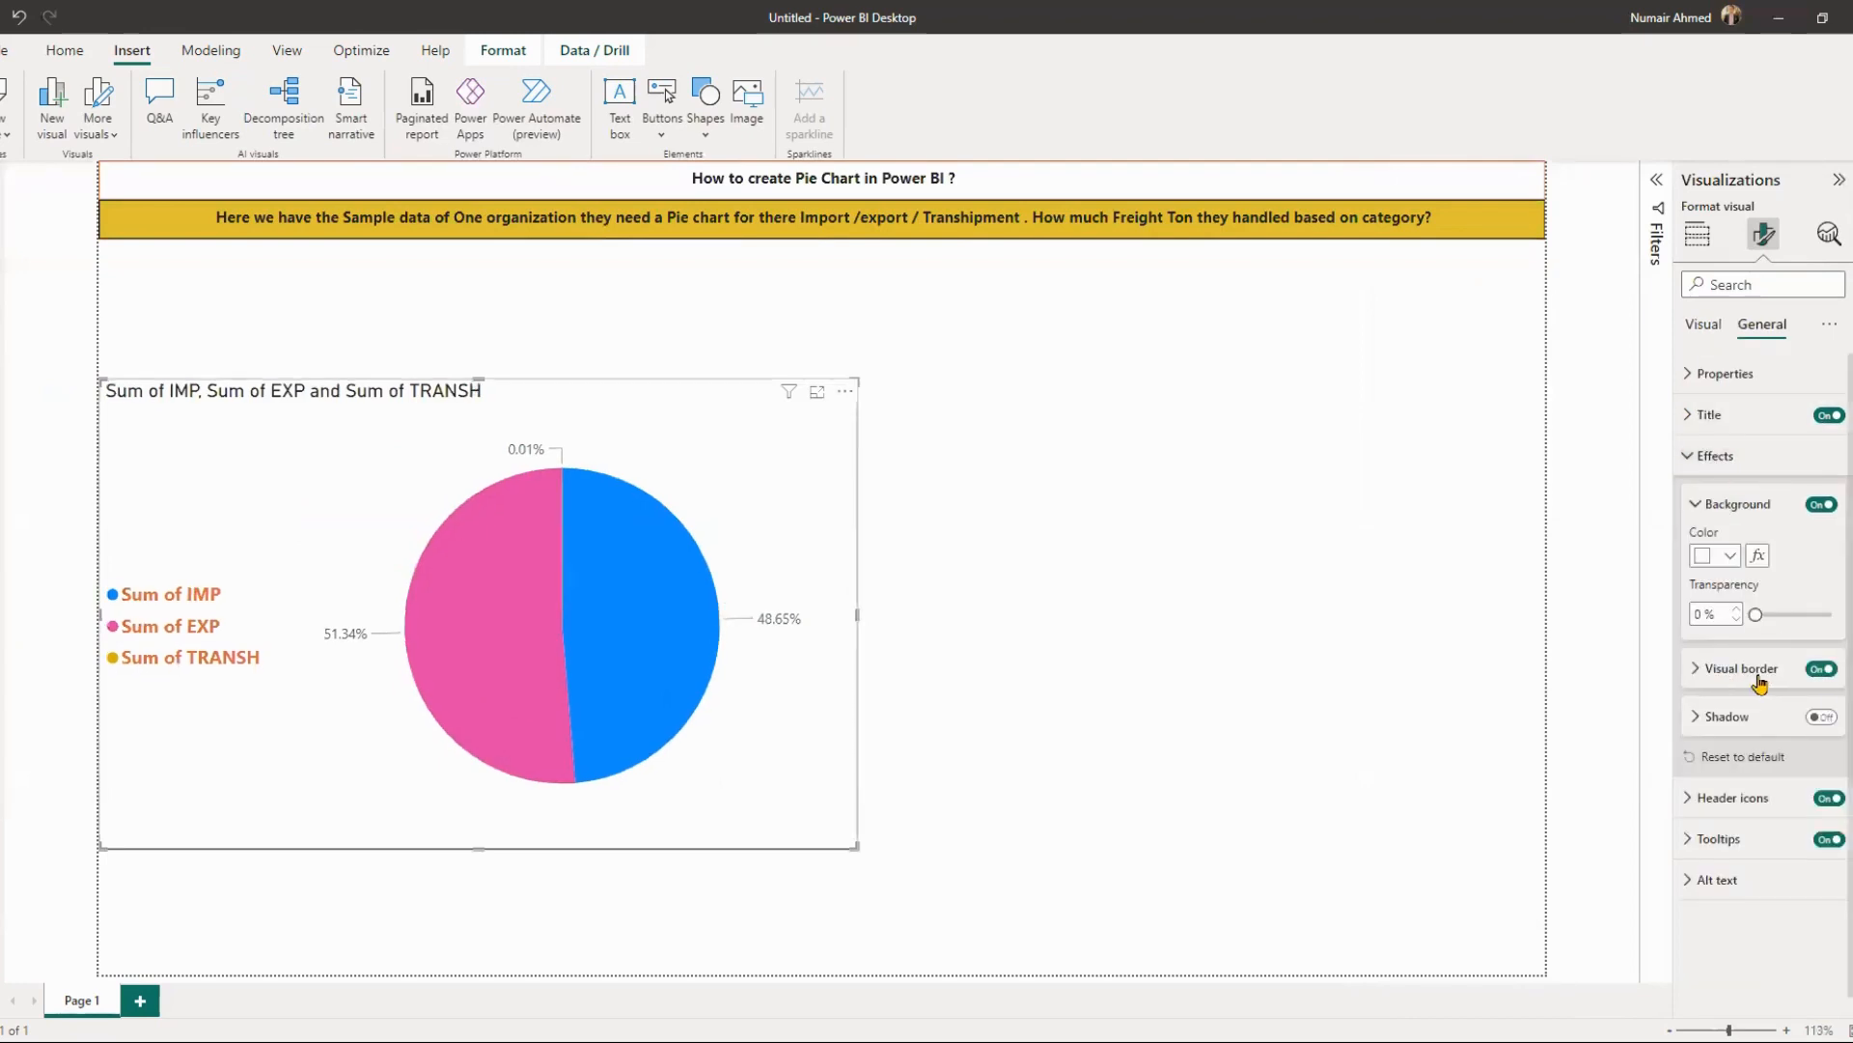
{"action": "left_click", "coordinate": [1742, 673]}
{"action": "left_click", "coordinate": [1742, 673]}
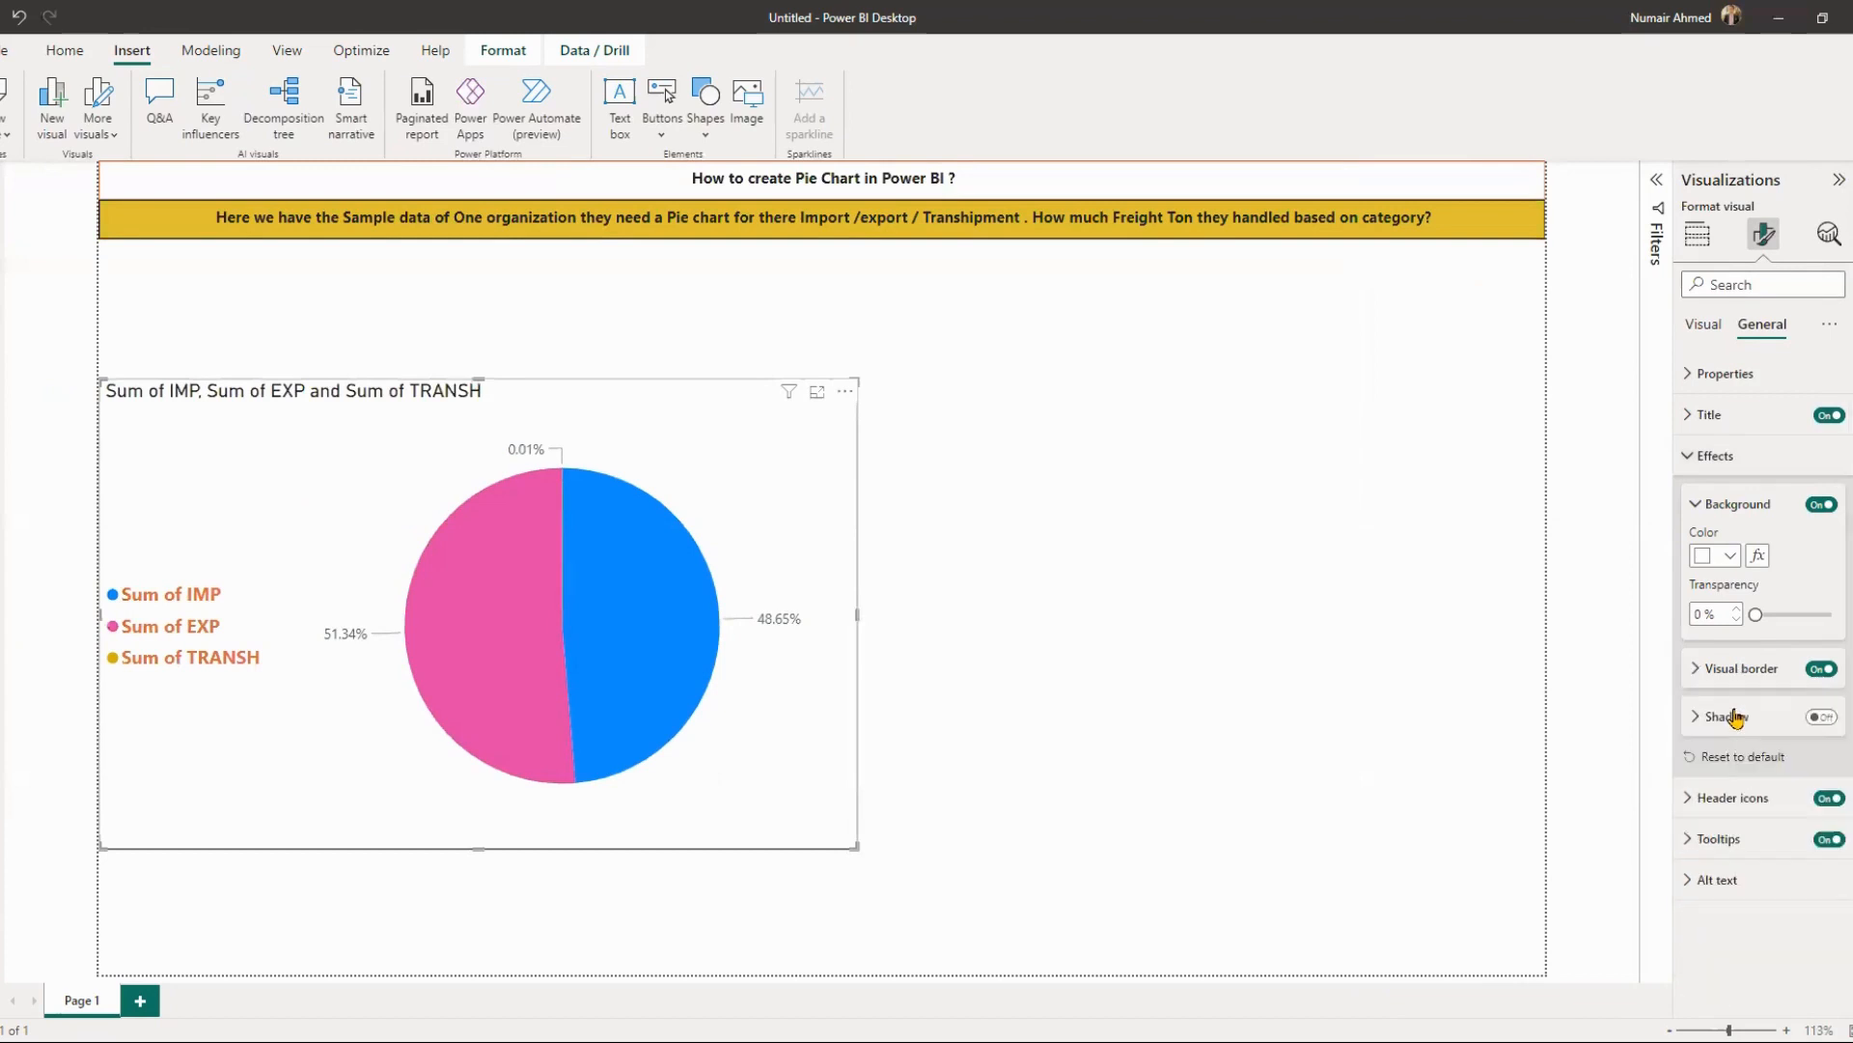
- Try a shadow effect on the pie chart and switch it off again
{"action": "left_click", "coordinate": [1814, 719]}
{"action": "left_click", "coordinate": [1819, 717]}
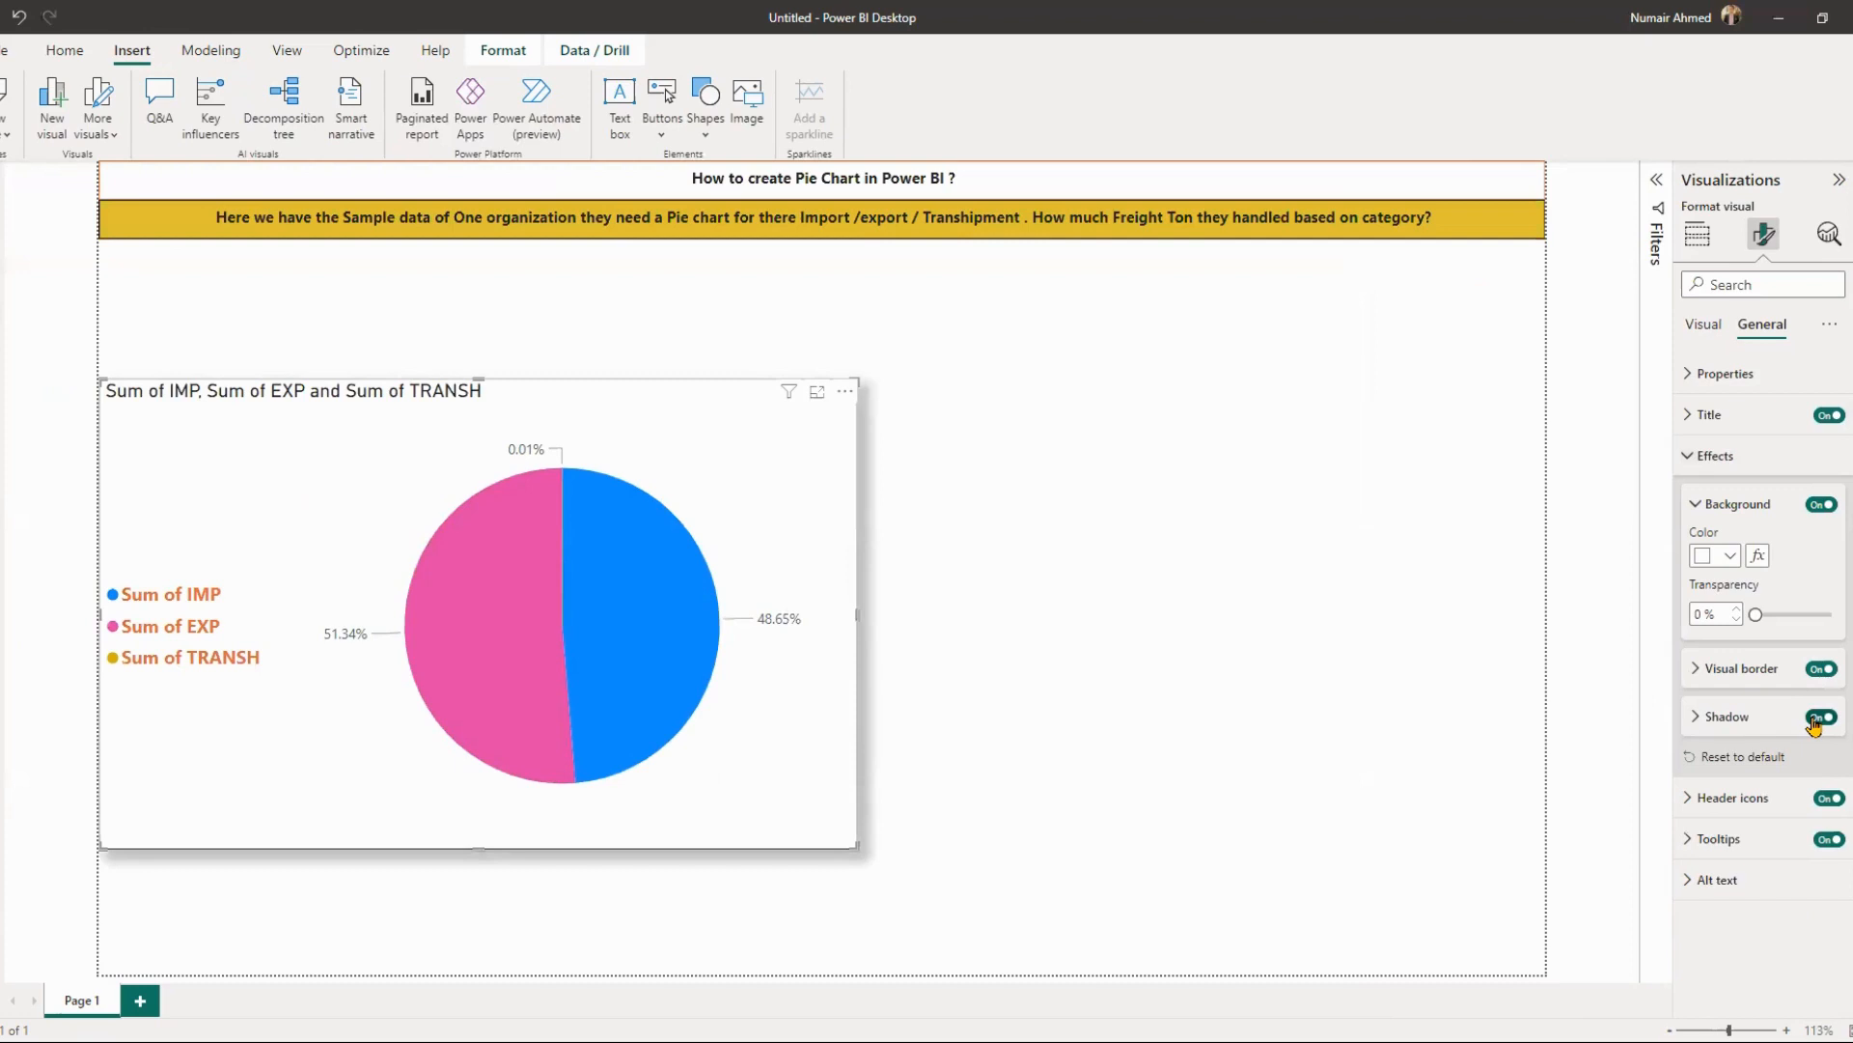
{"action": "left_click", "coordinate": [1814, 720]}
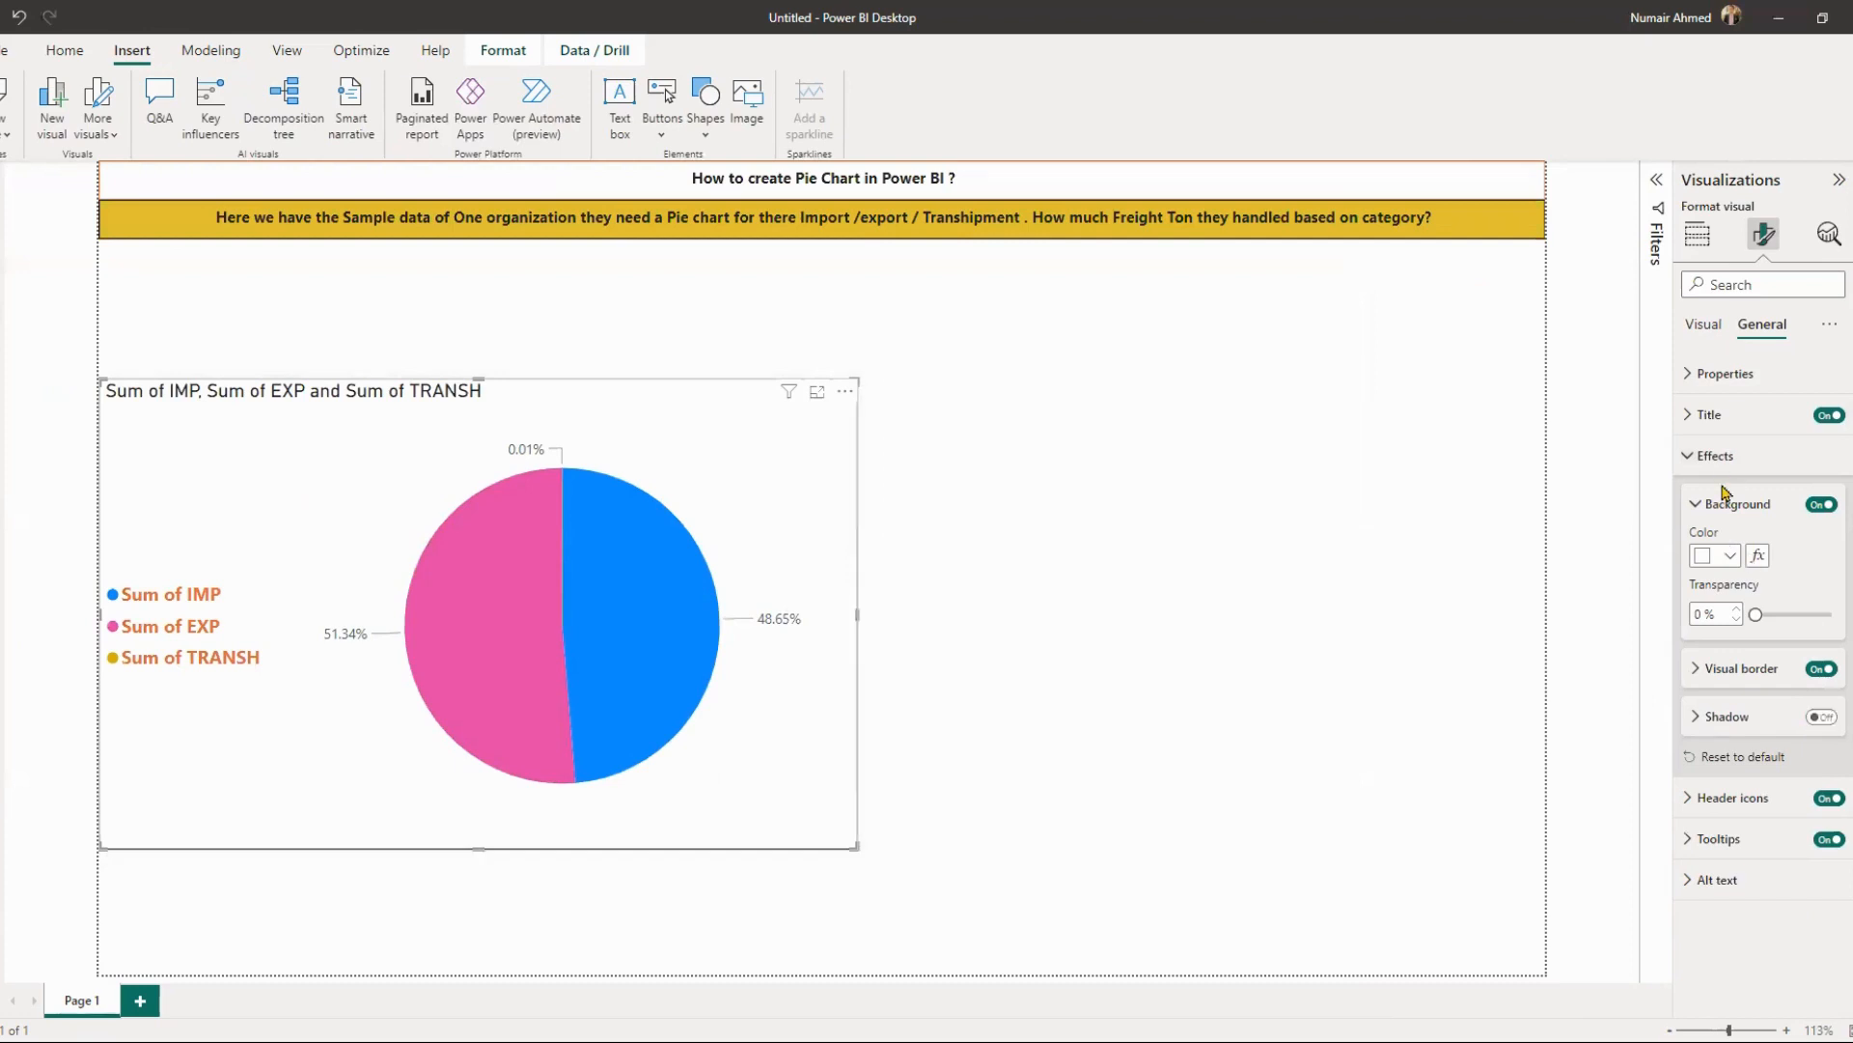
{"action": "left_click", "coordinate": [1736, 459]}
- Examine the pie chart's header icon colours and toggles, and its tooltip options, text and background settings
{"action": "left_click", "coordinate": [1751, 508]}
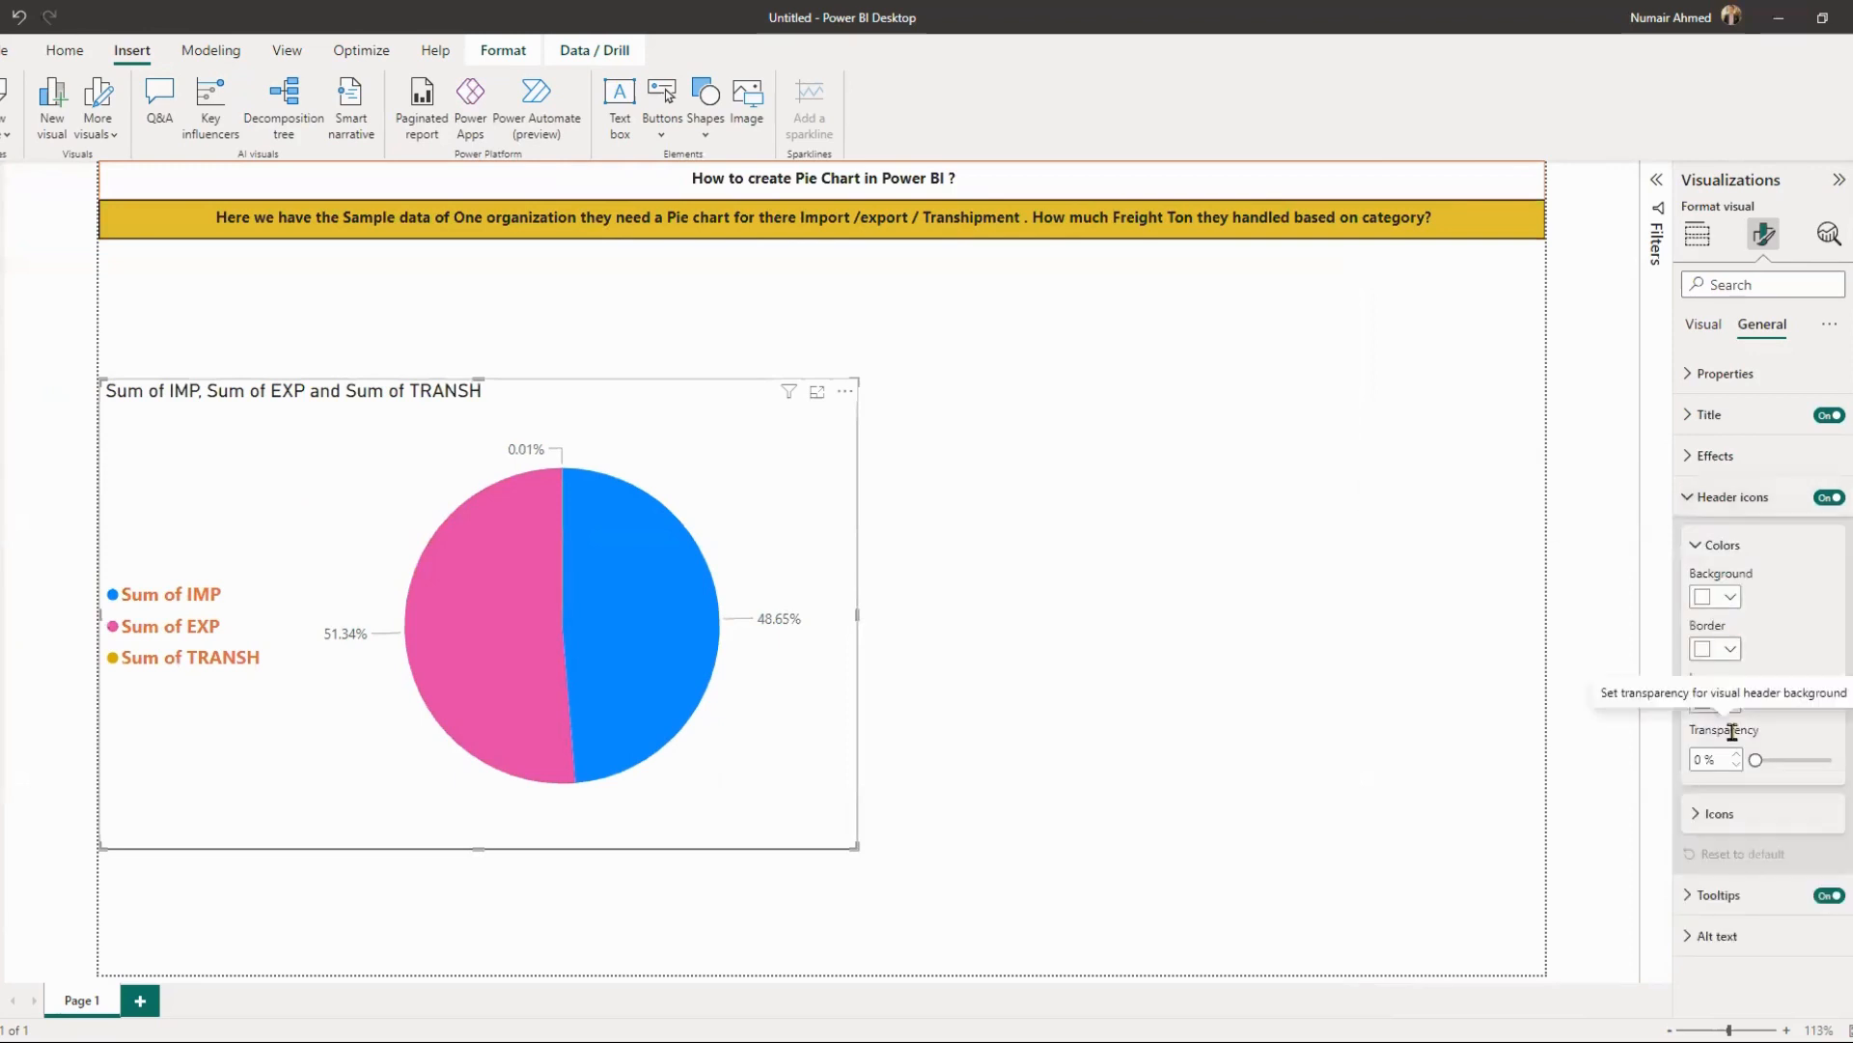
{"action": "left_click", "coordinate": [1720, 818]}
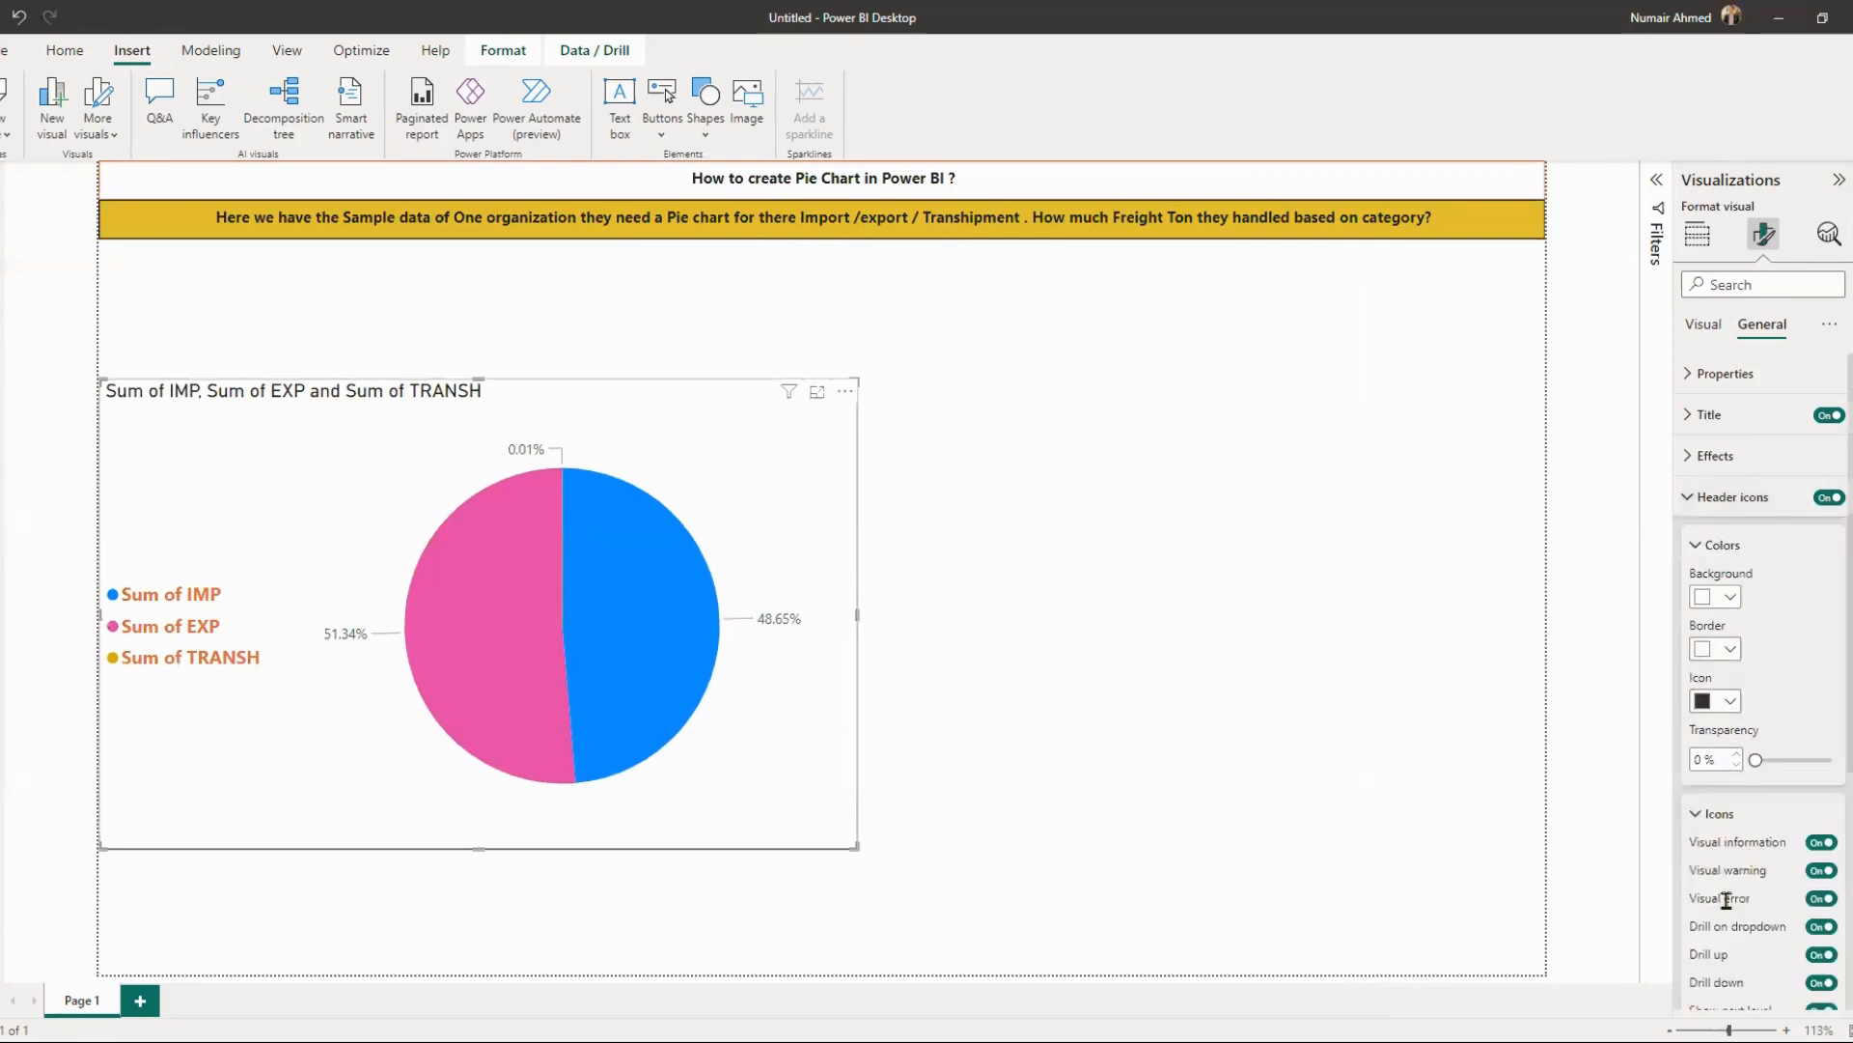
{"action": "scroll", "coordinate": [1735, 902], "scroll_direction": "down", "scroll_amount": 5}
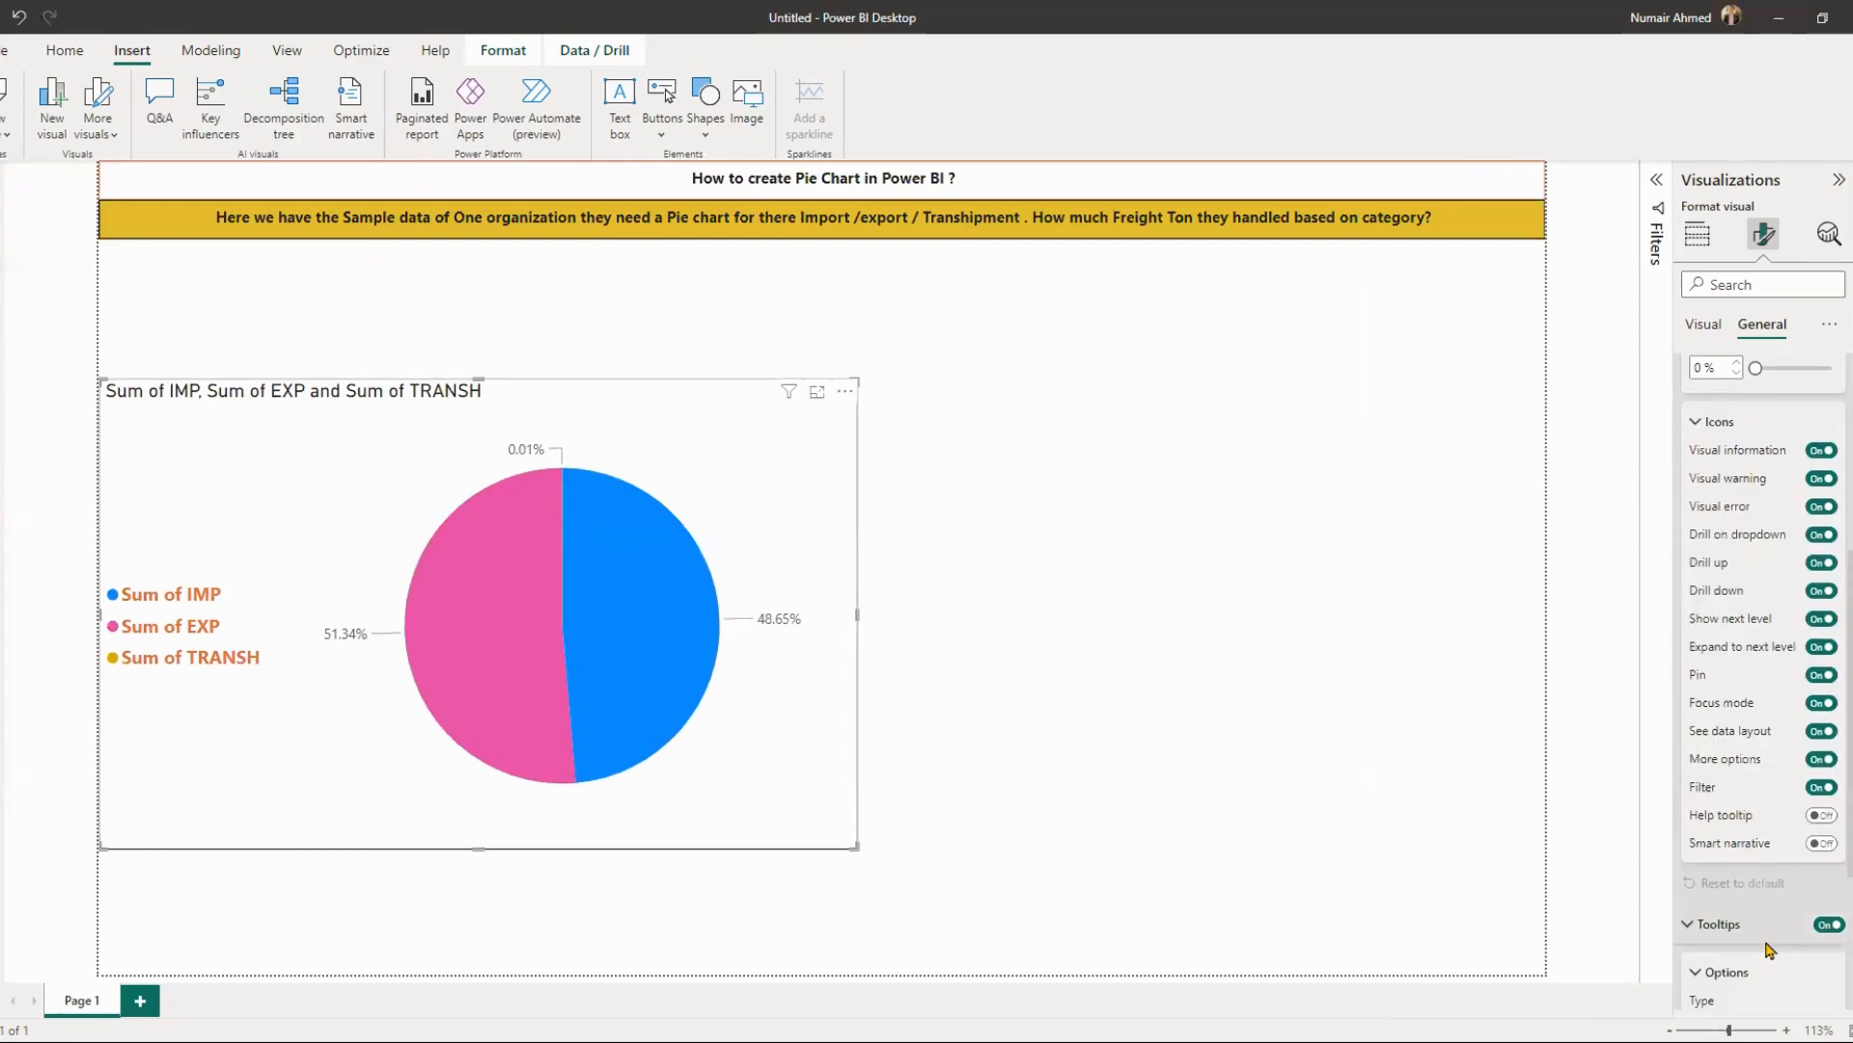
{"action": "scroll", "coordinate": [1755, 830], "scroll_direction": "down", "scroll_amount": 3}
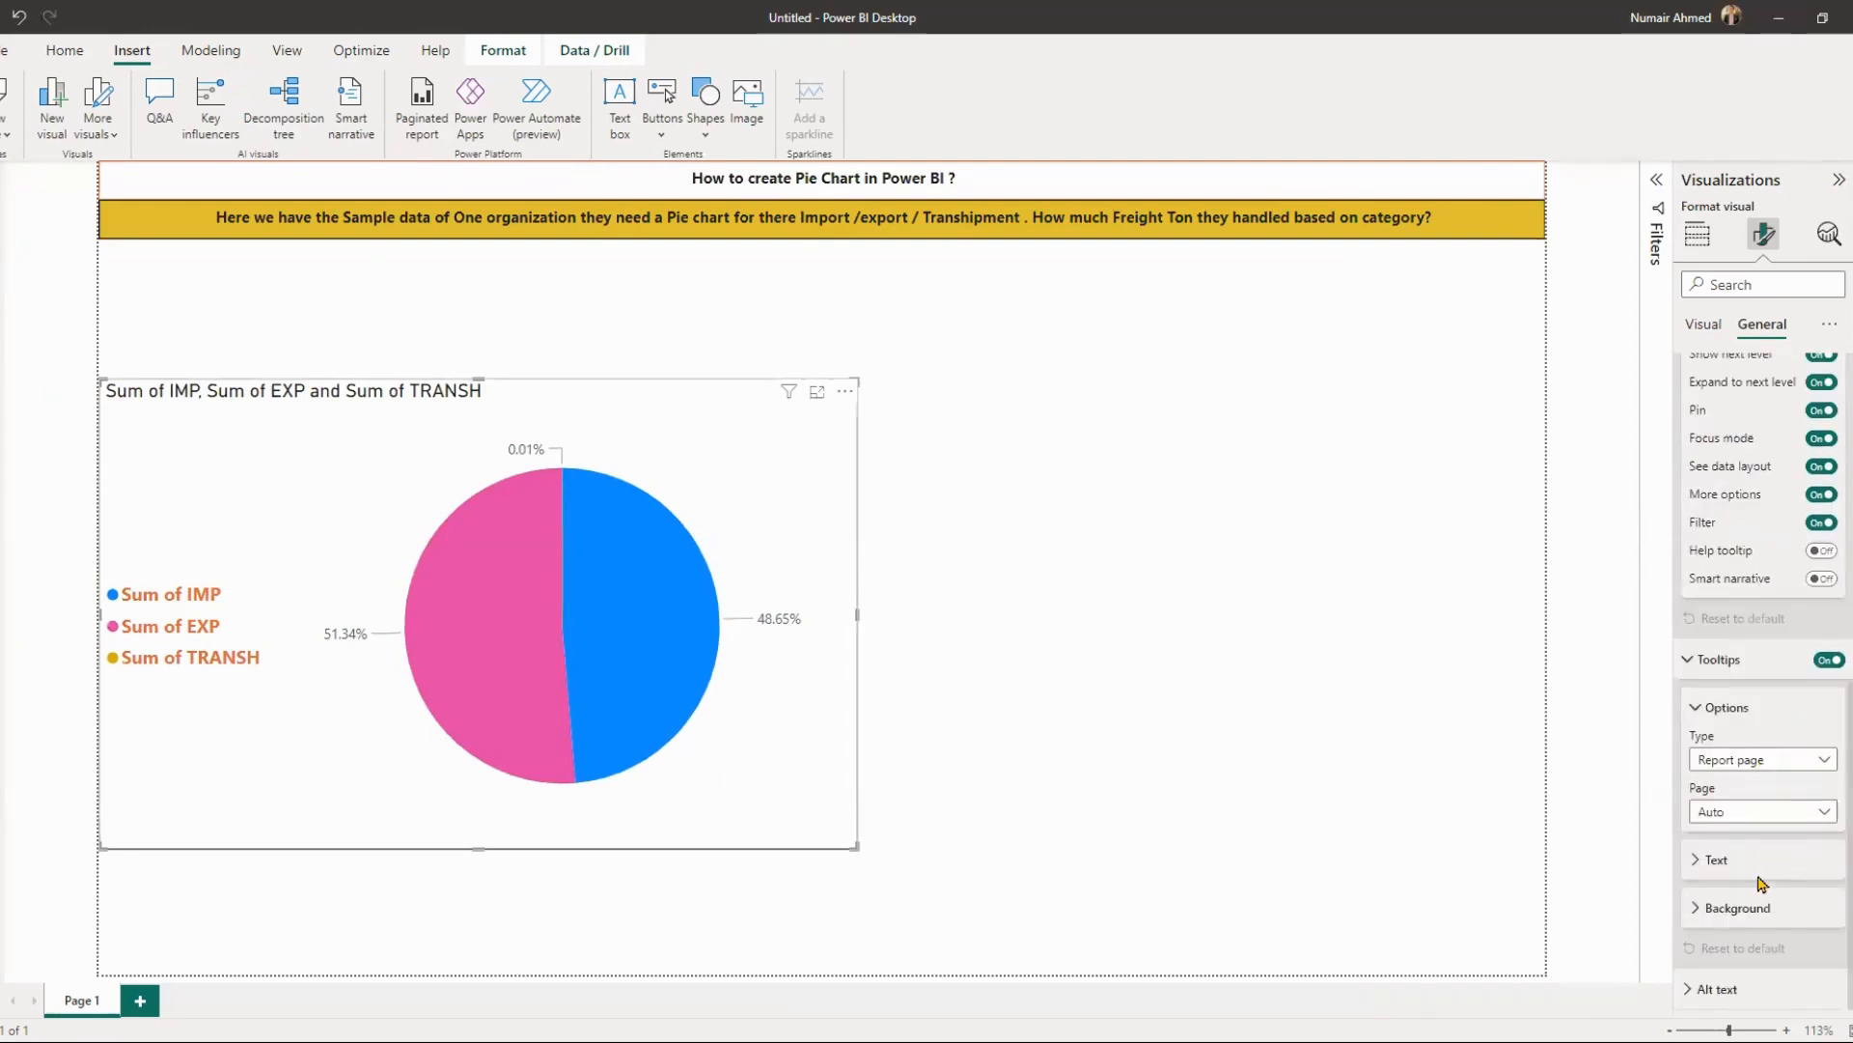
{"action": "left_click", "coordinate": [1723, 859]}
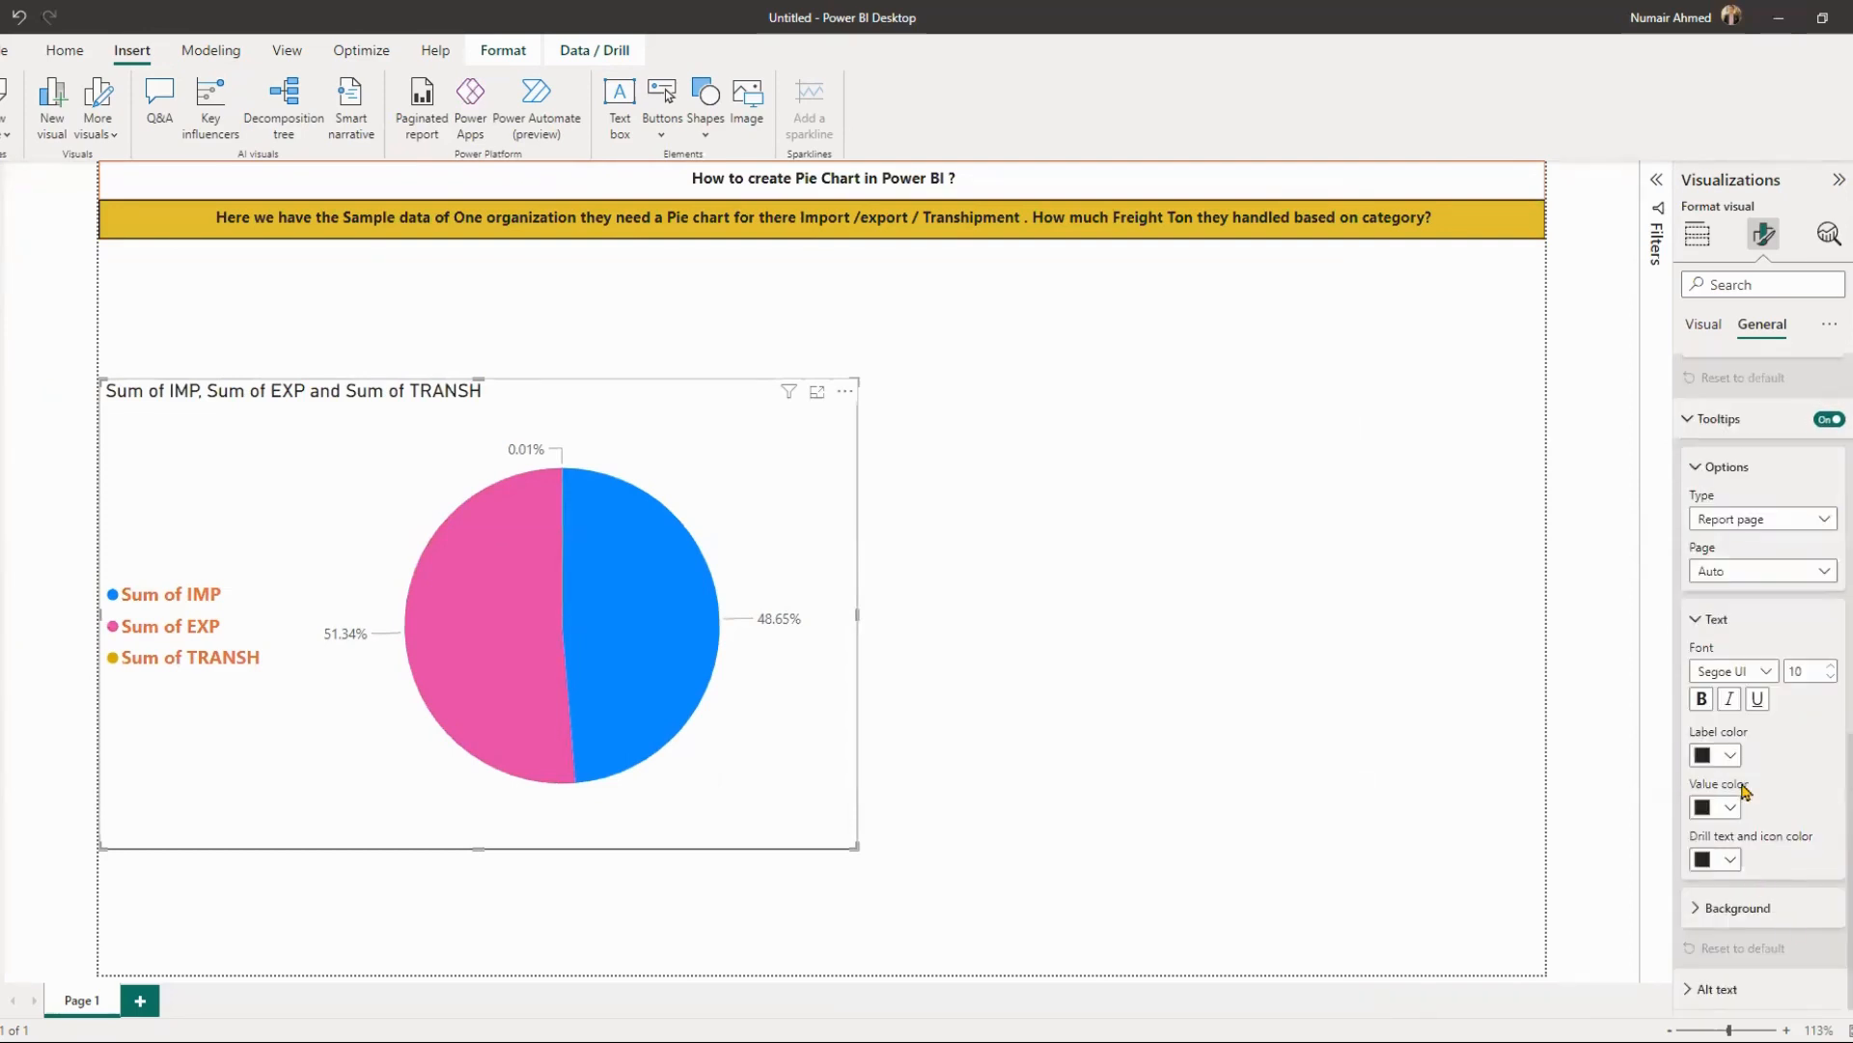
{"action": "left_click", "coordinate": [1733, 911]}
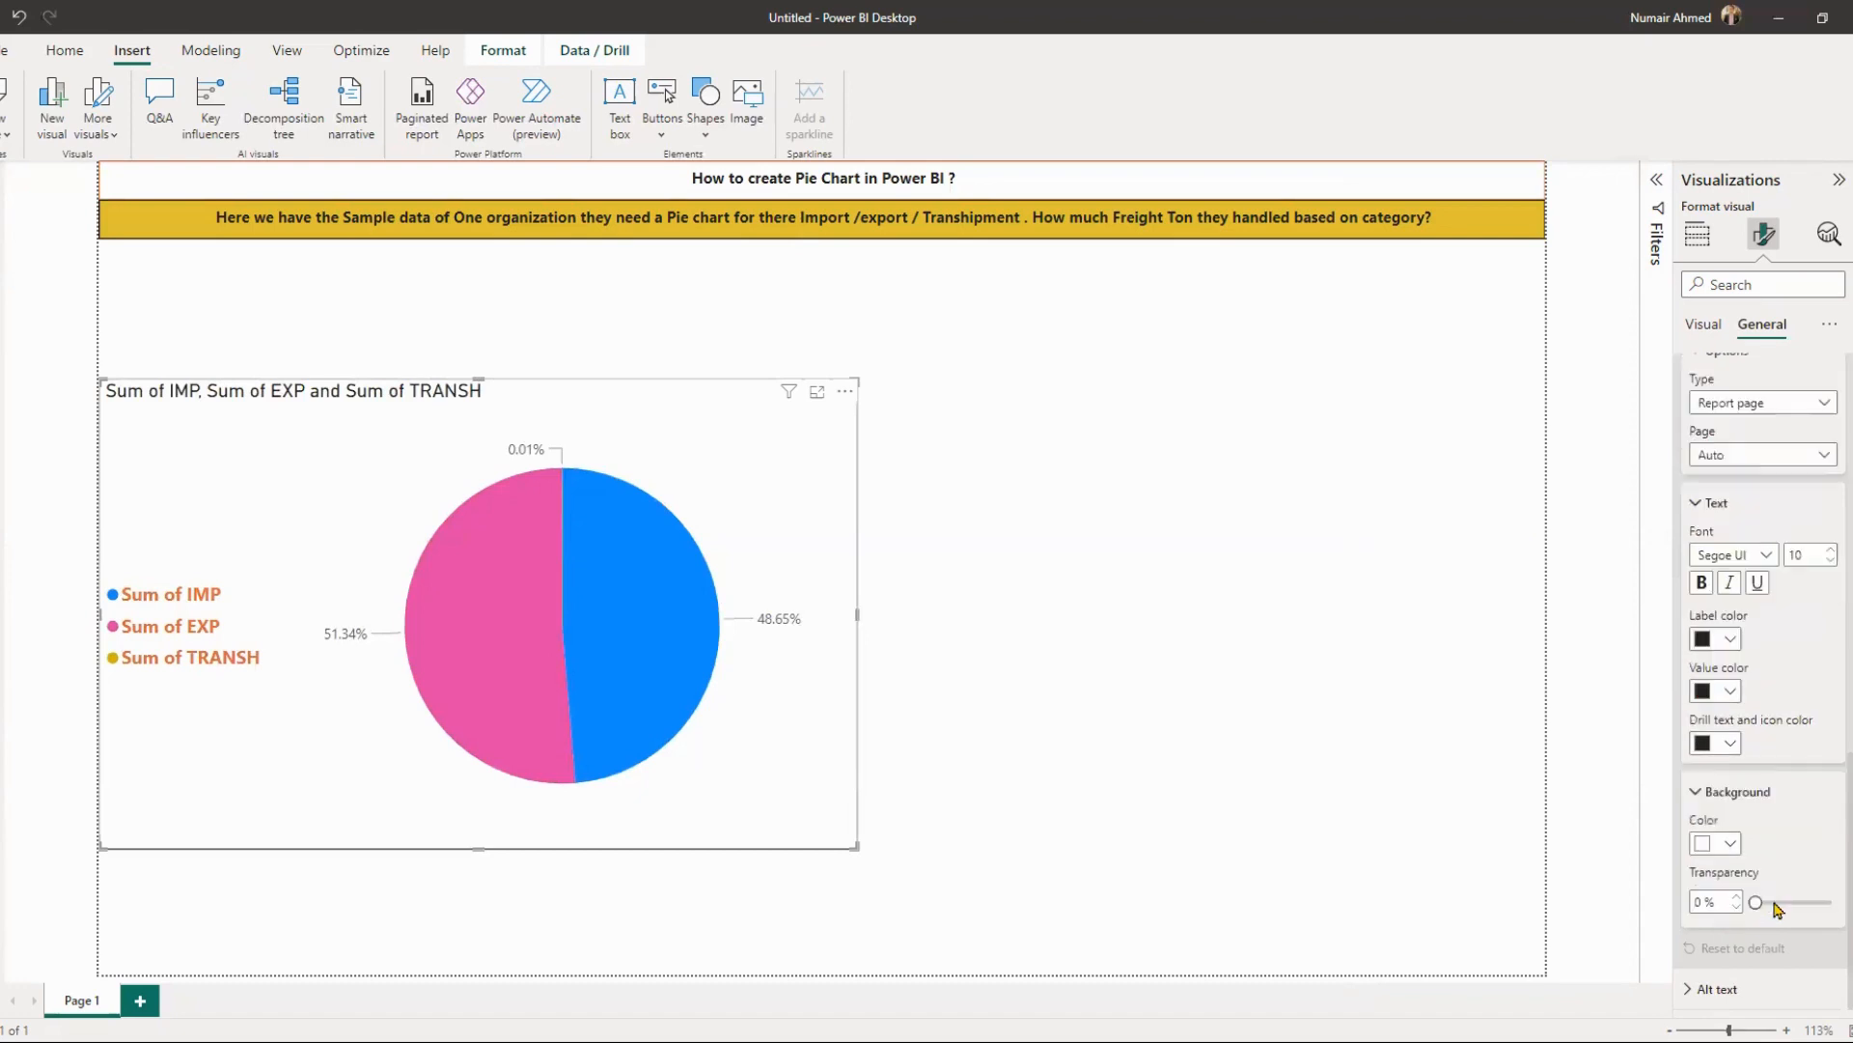
- Try yellow as the tooltip background colour of the pie chart and return it to white
{"action": "left_click", "coordinate": [1734, 838]}
{"action": "left_click", "coordinate": [1724, 709]}
{"action": "left_click", "coordinate": [1730, 846]}
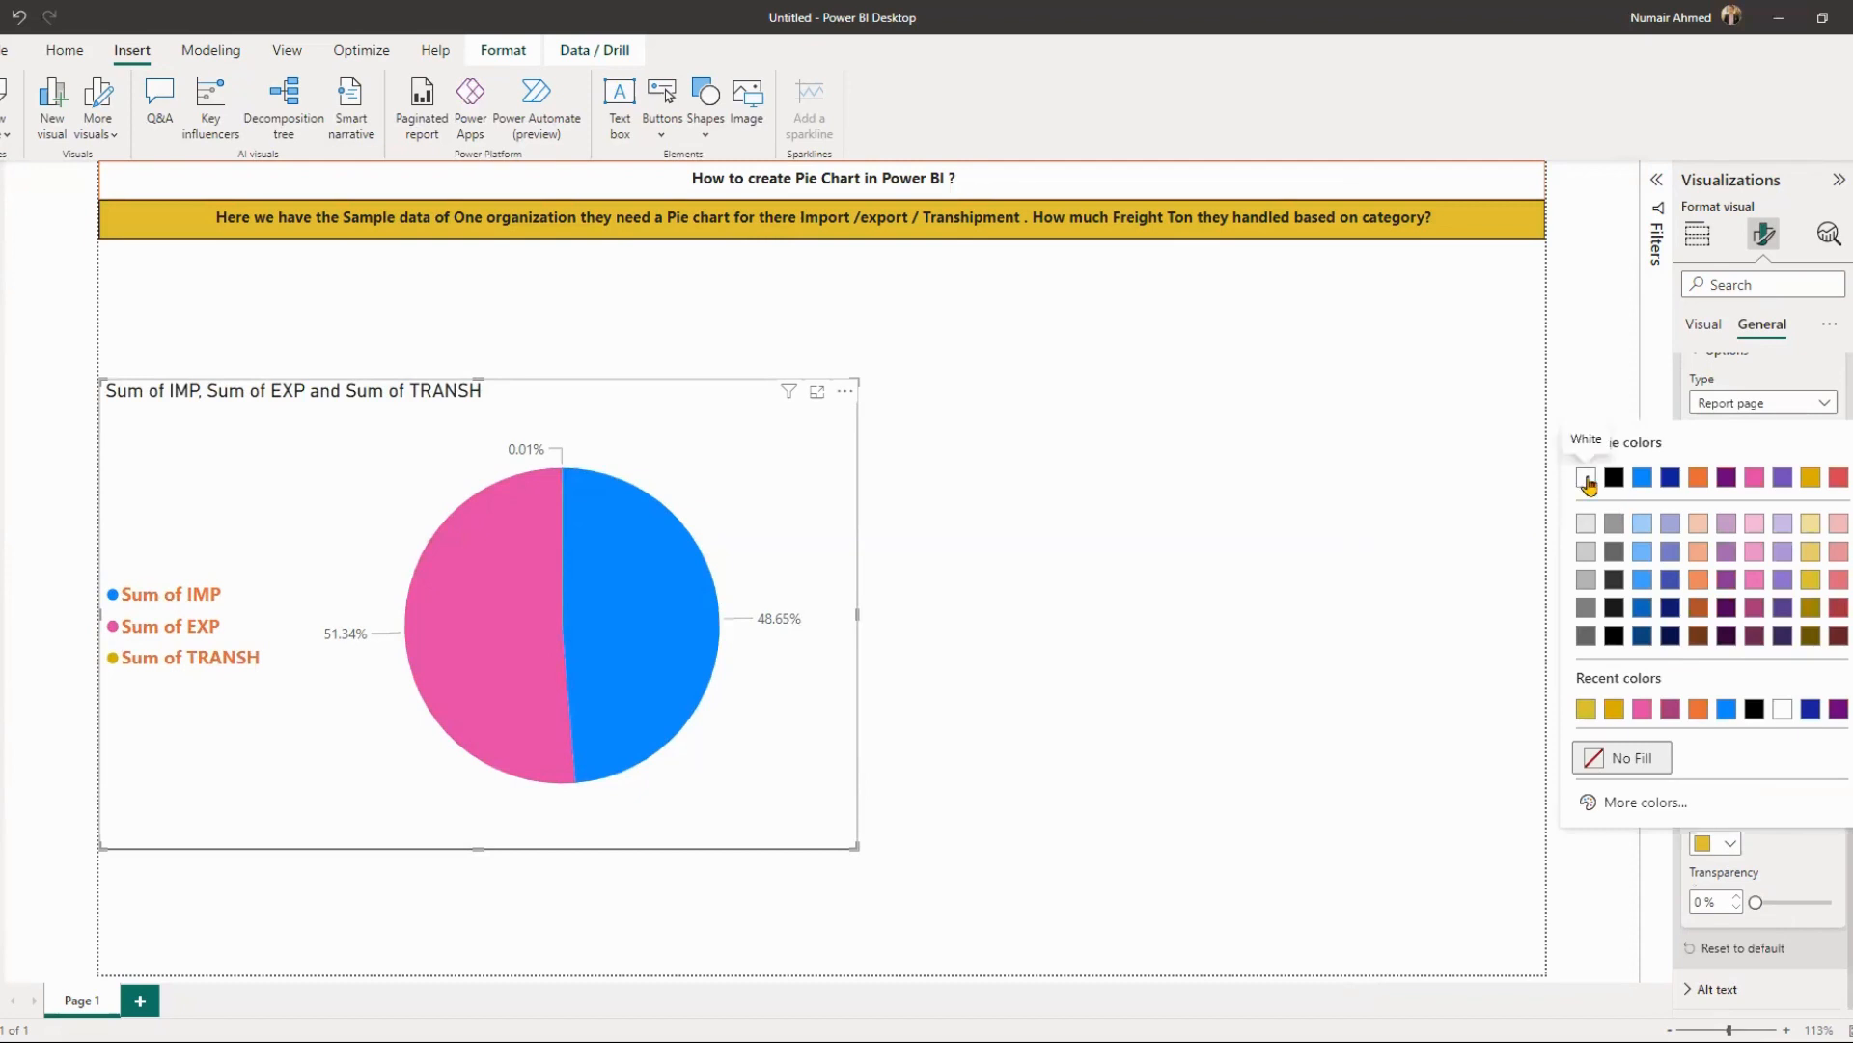
{"action": "mouse_move", "coordinate": [1755, 903]}
{"action": "left_mouse_down"}
{"action": "mouse_move", "coordinate": [1814, 905]}
{"action": "mouse_move", "coordinate": [1768, 907]}
{"action": "left_mouse_up"}
{"action": "left_click", "coordinate": [1735, 796]}
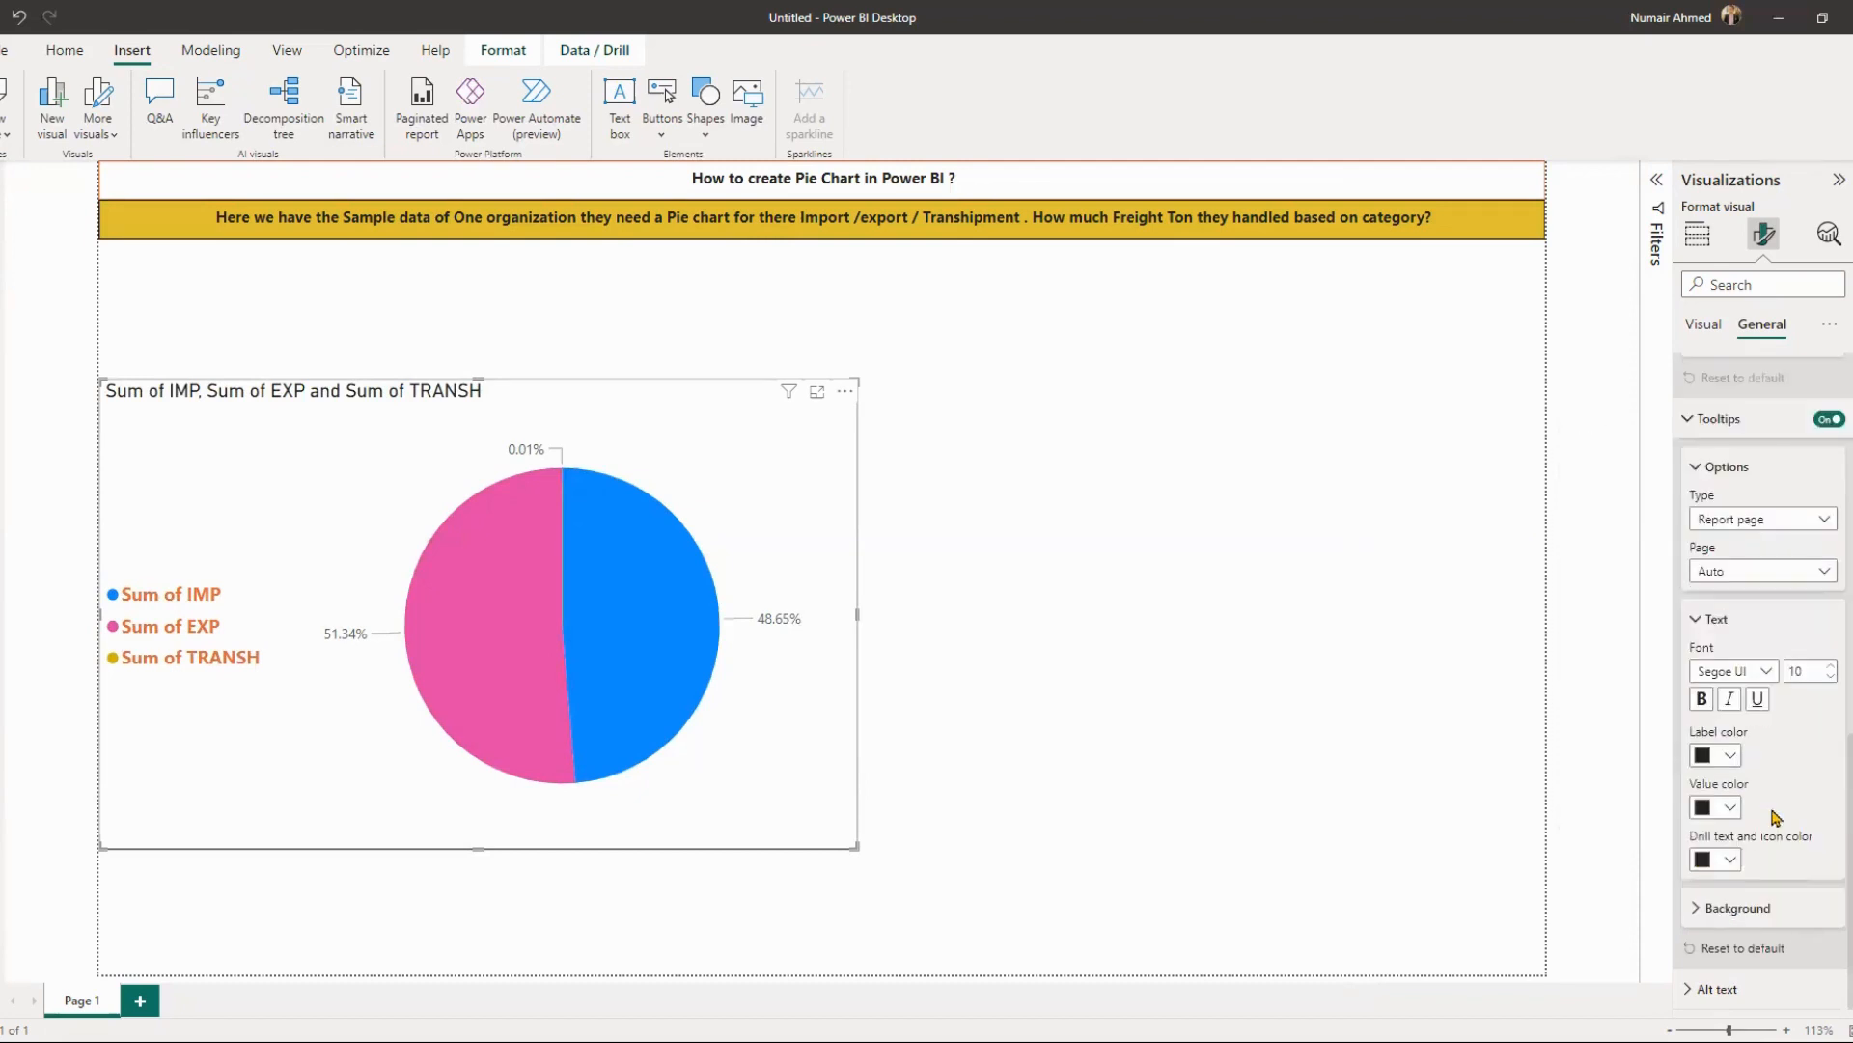
- Examine the pie chart's detail label options and the formatting of their values
{"action": "scroll", "coordinate": [1745, 845], "scroll_direction": "up", "scroll_amount": 10}
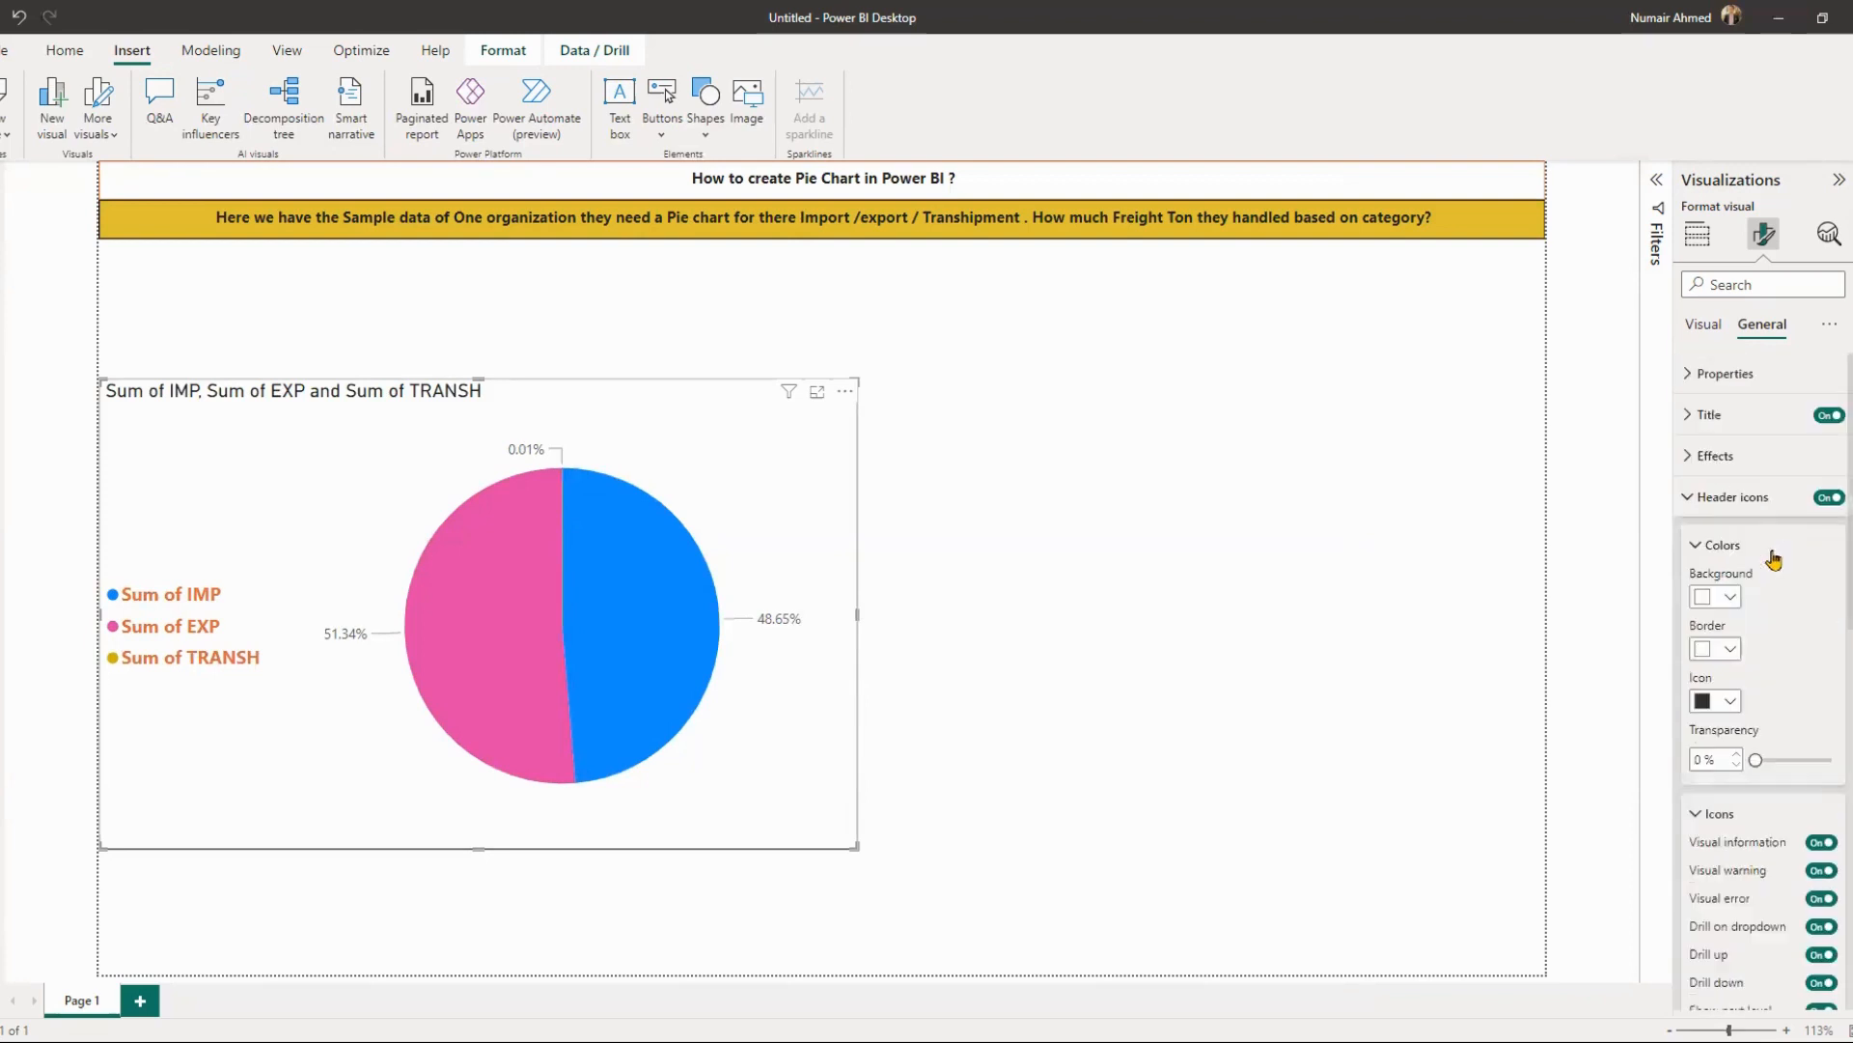
{"action": "left_click", "coordinate": [1699, 324]}
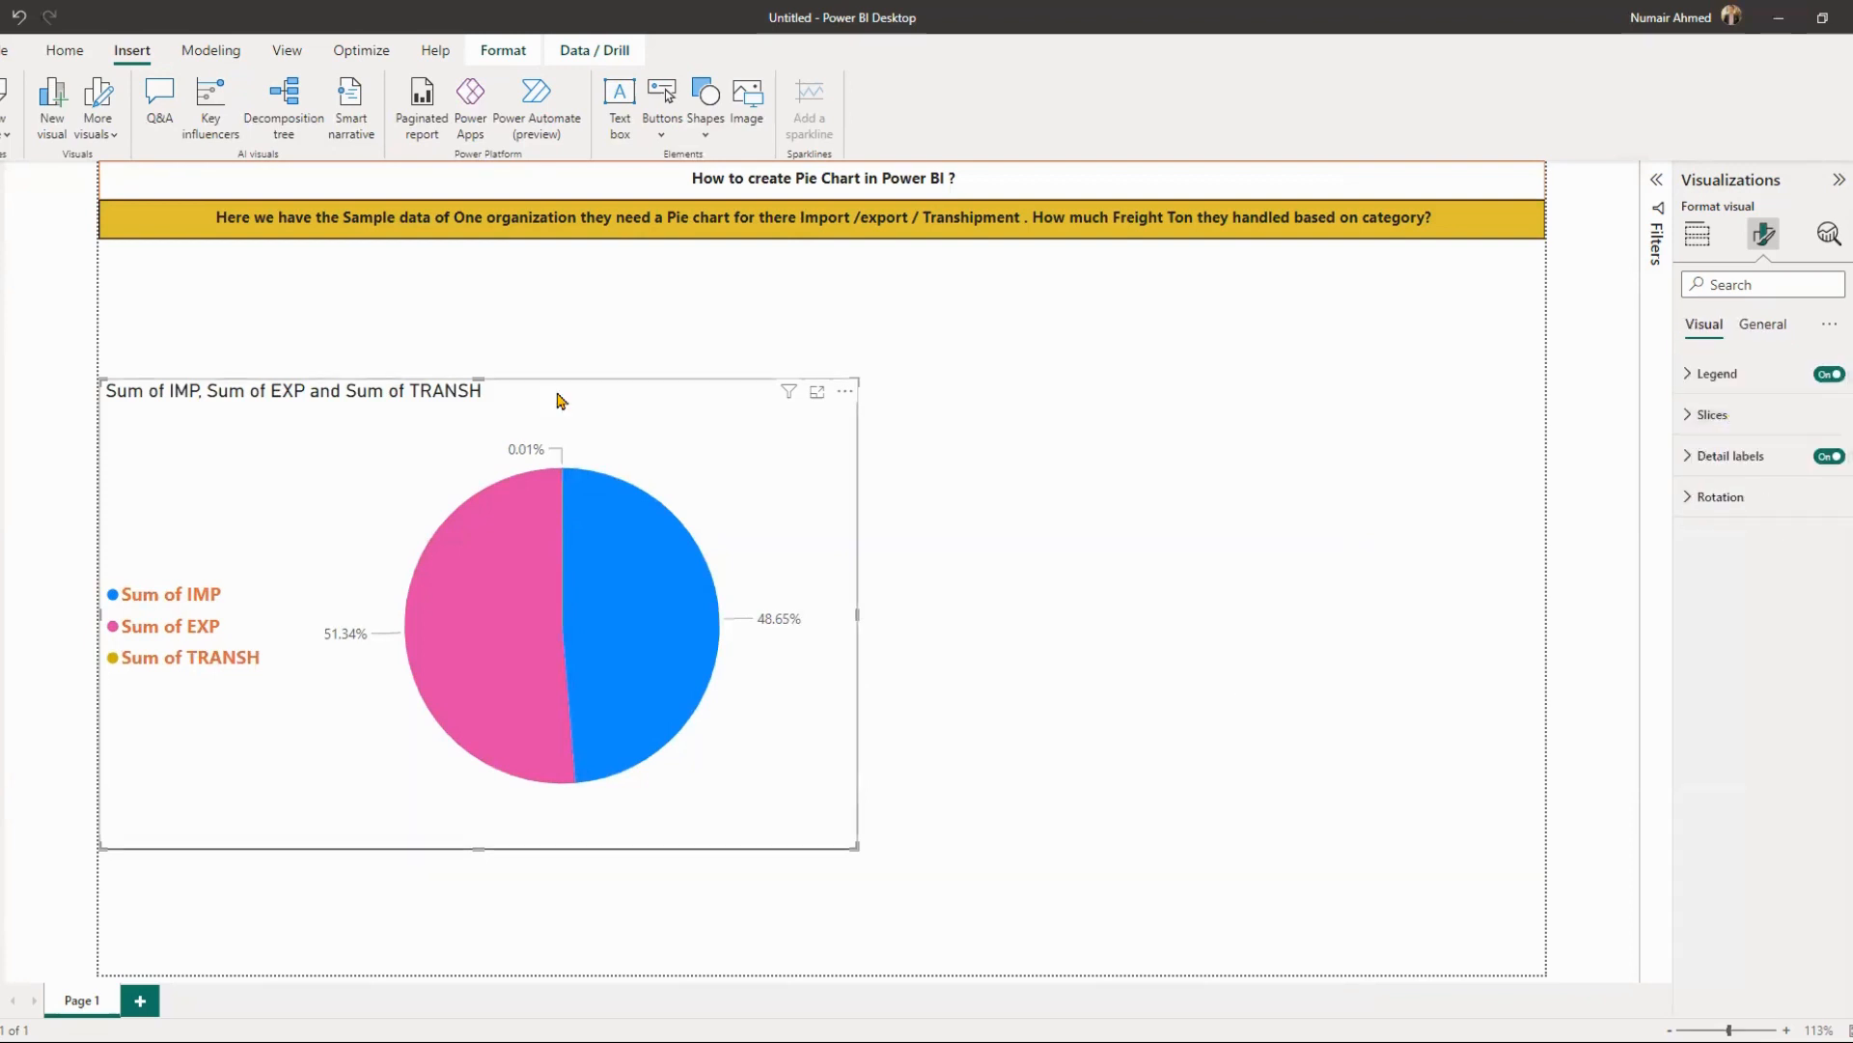
{"action": "left_click", "coordinate": [1704, 252]}
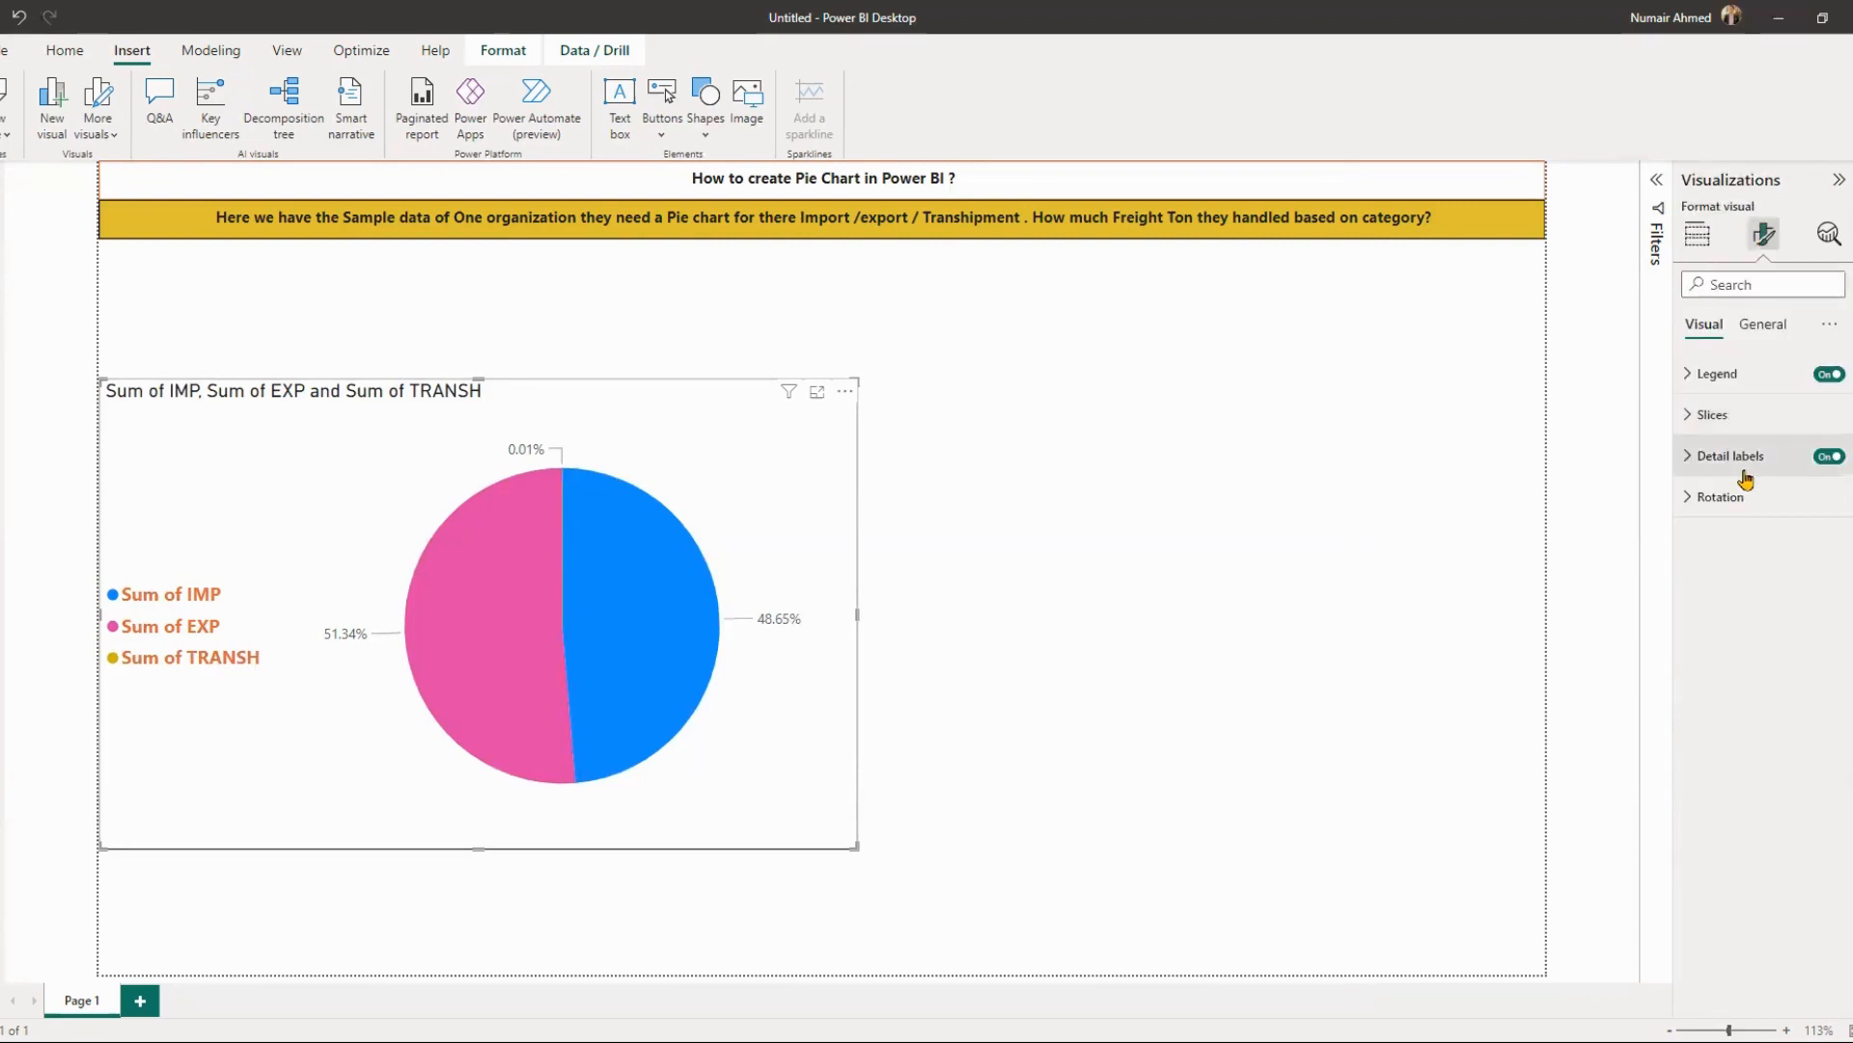
{"action": "left_click", "coordinate": [1731, 455]}
{"action": "left_click", "coordinate": [1718, 684]}
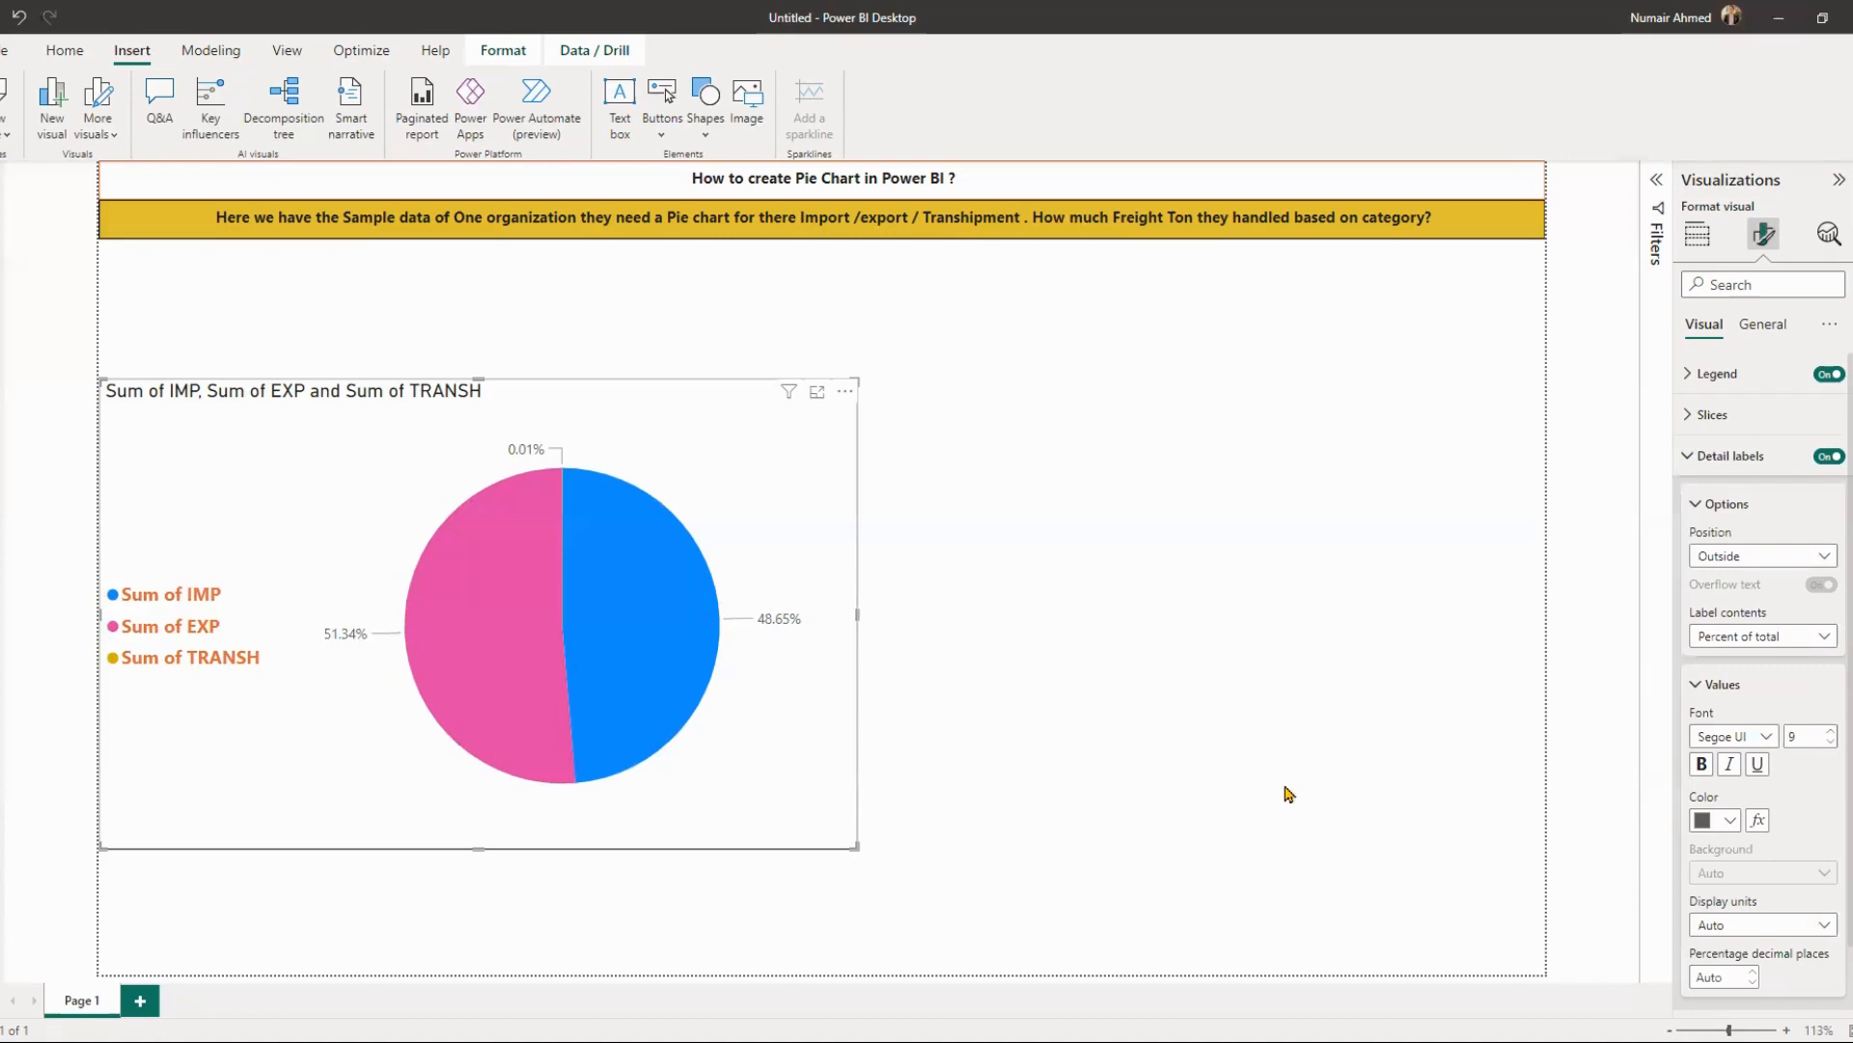
{"action": "left_click", "coordinate": [1739, 457]}
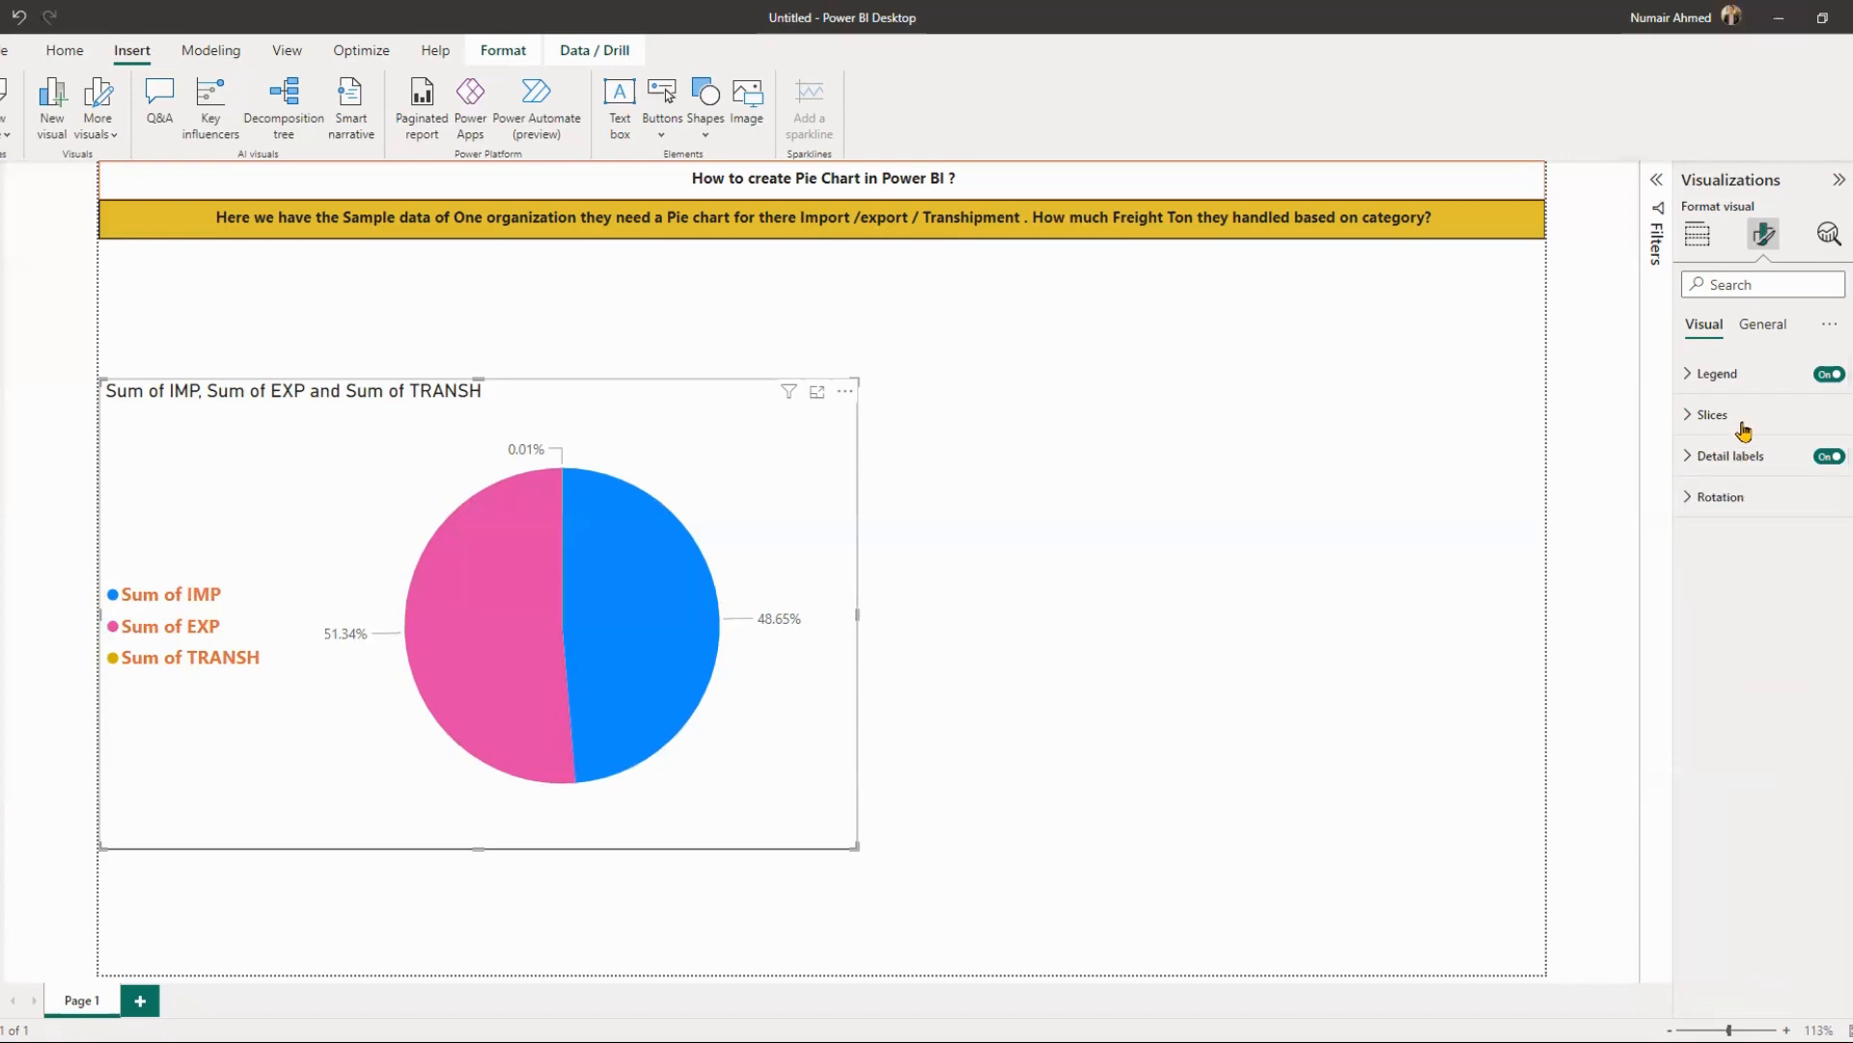
- Centre the pie chart's title horizontally
{"action": "left_click", "coordinate": [1762, 324]}
{"action": "left_click", "coordinate": [1758, 417]}
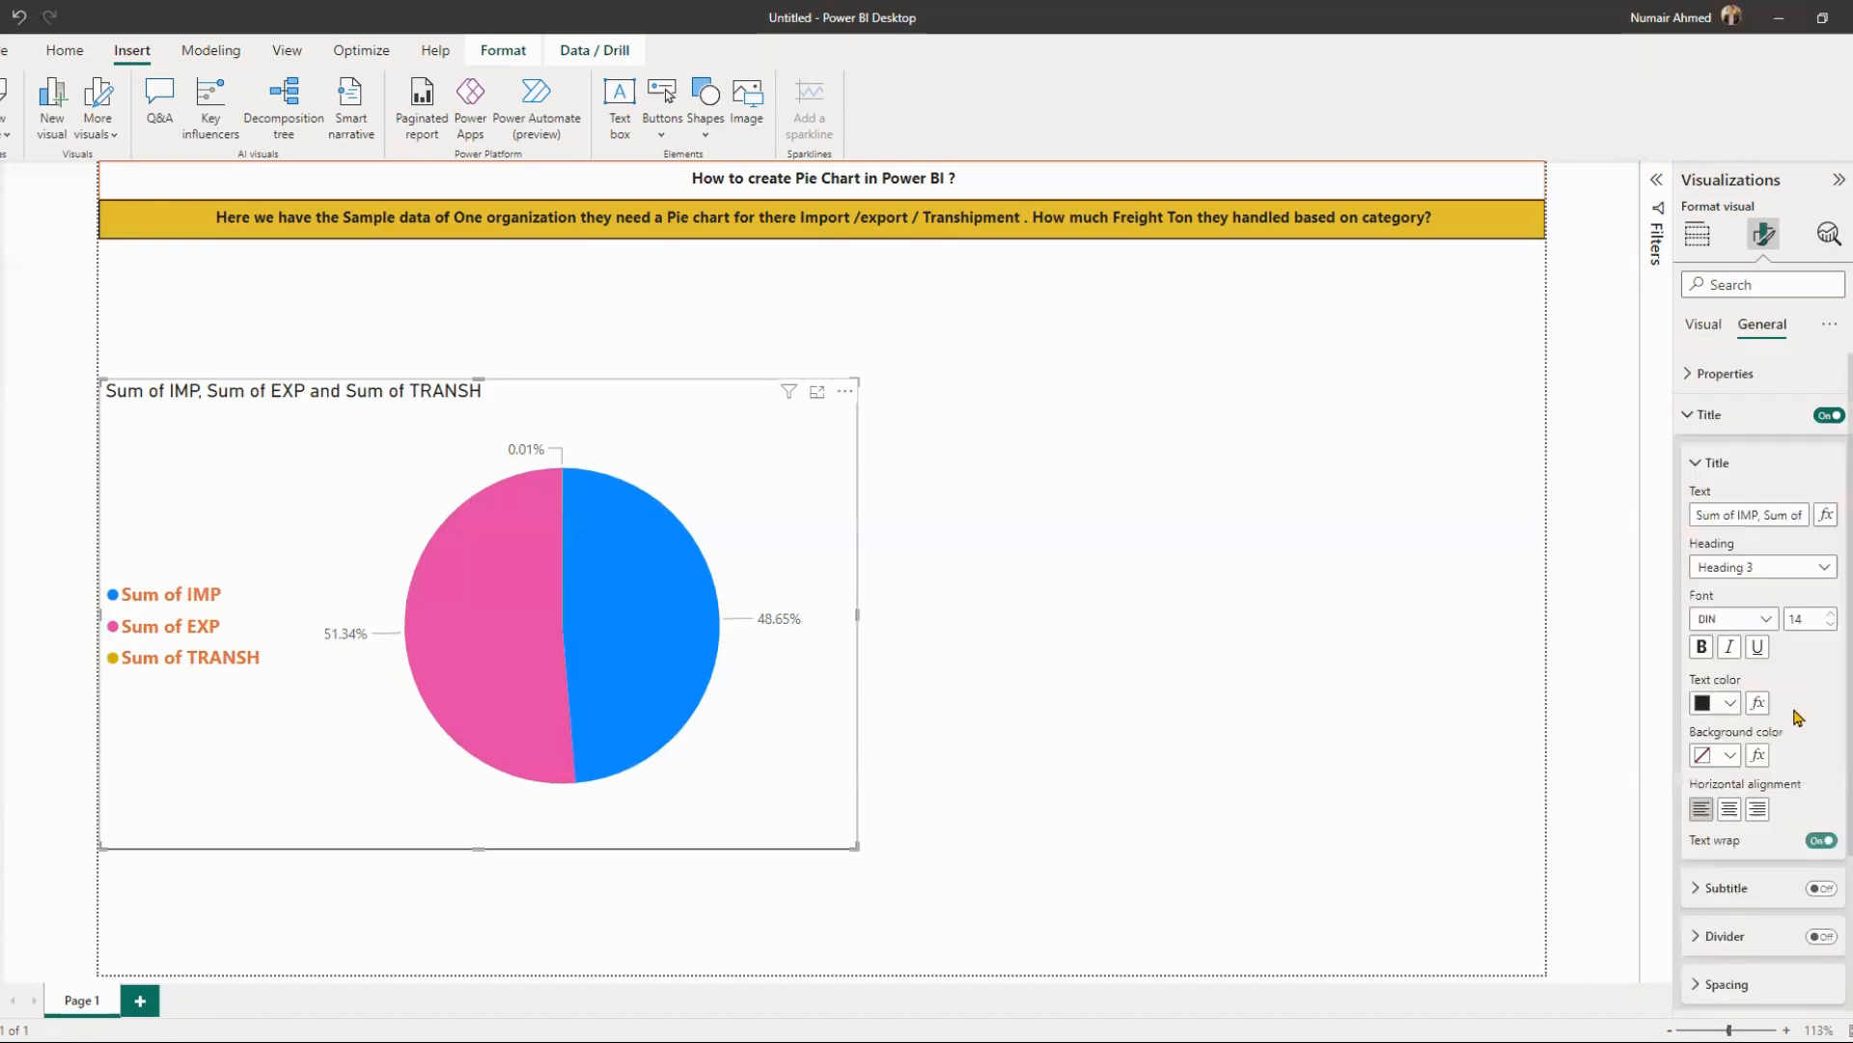
{"action": "left_click", "coordinate": [1738, 814]}
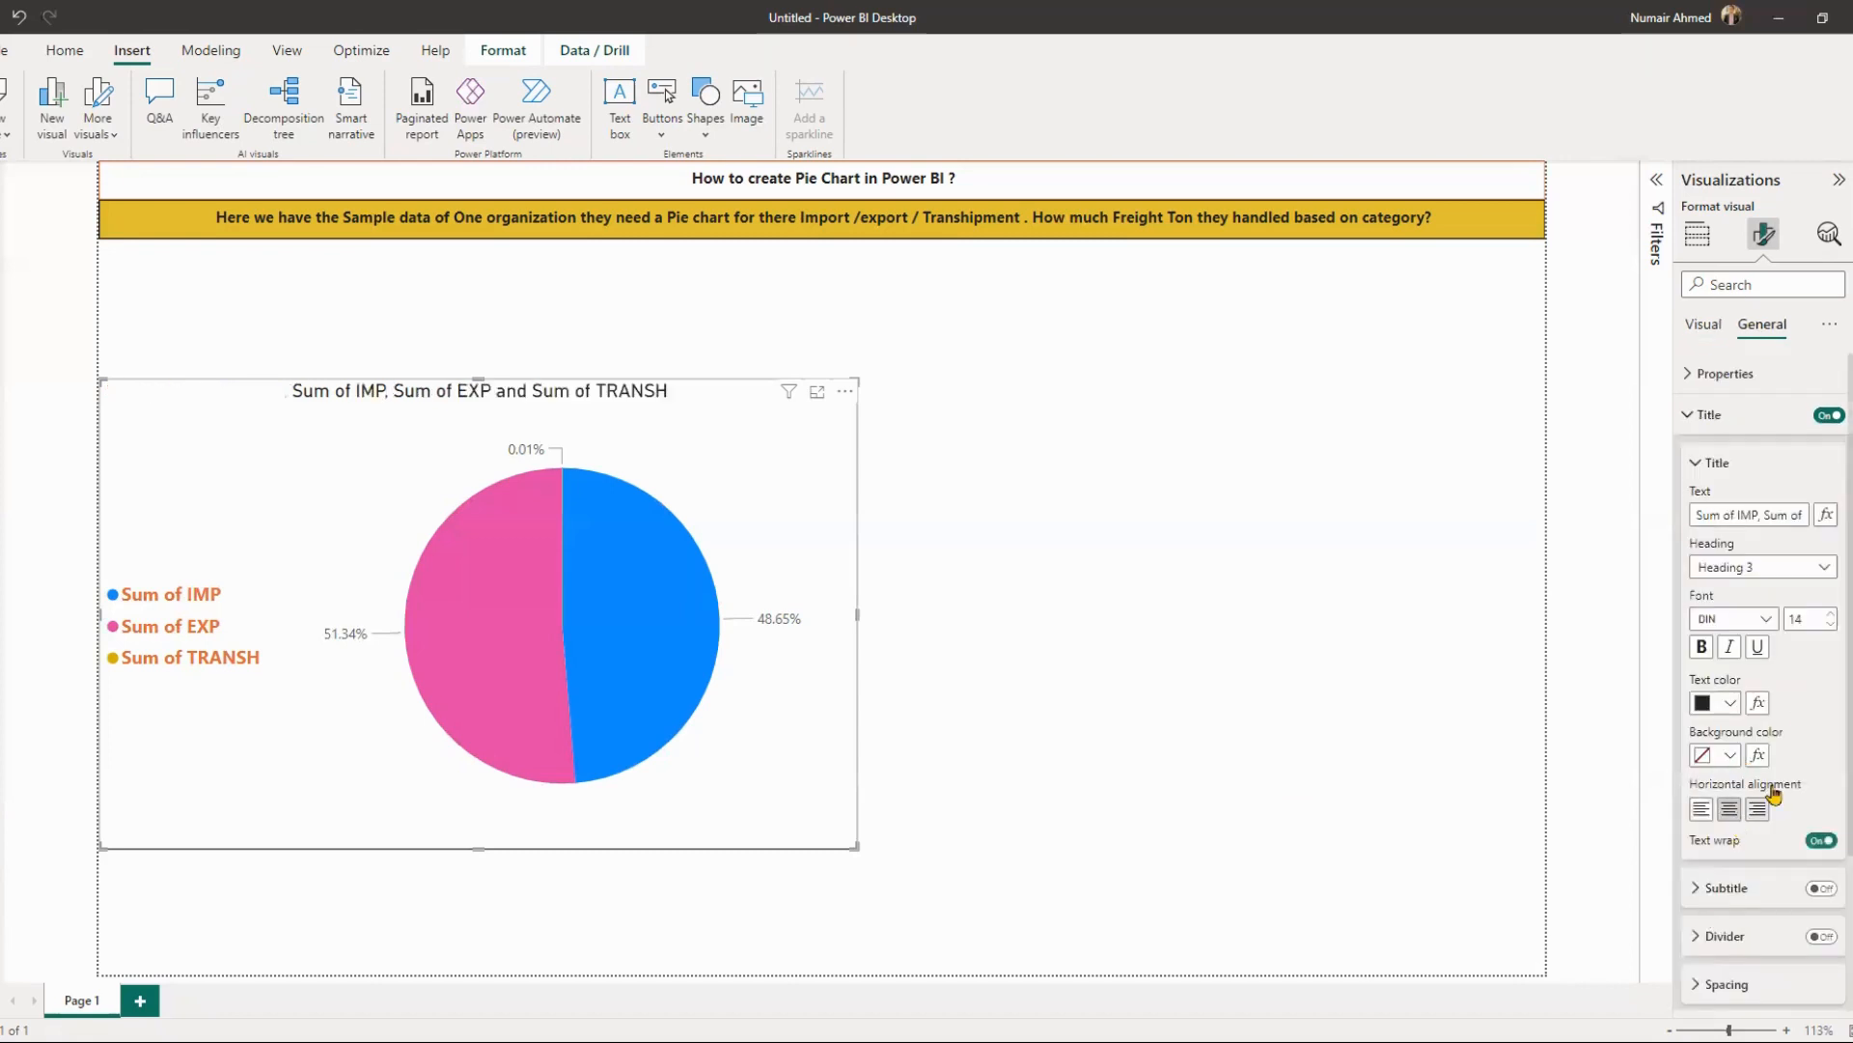
- Replace the pie chart's title text with "Category wise Share %", keeping it centred horizontally
{"action": "left_click_drag", "start_coordinate": [1696, 517], "coordinate": [1846, 531]}
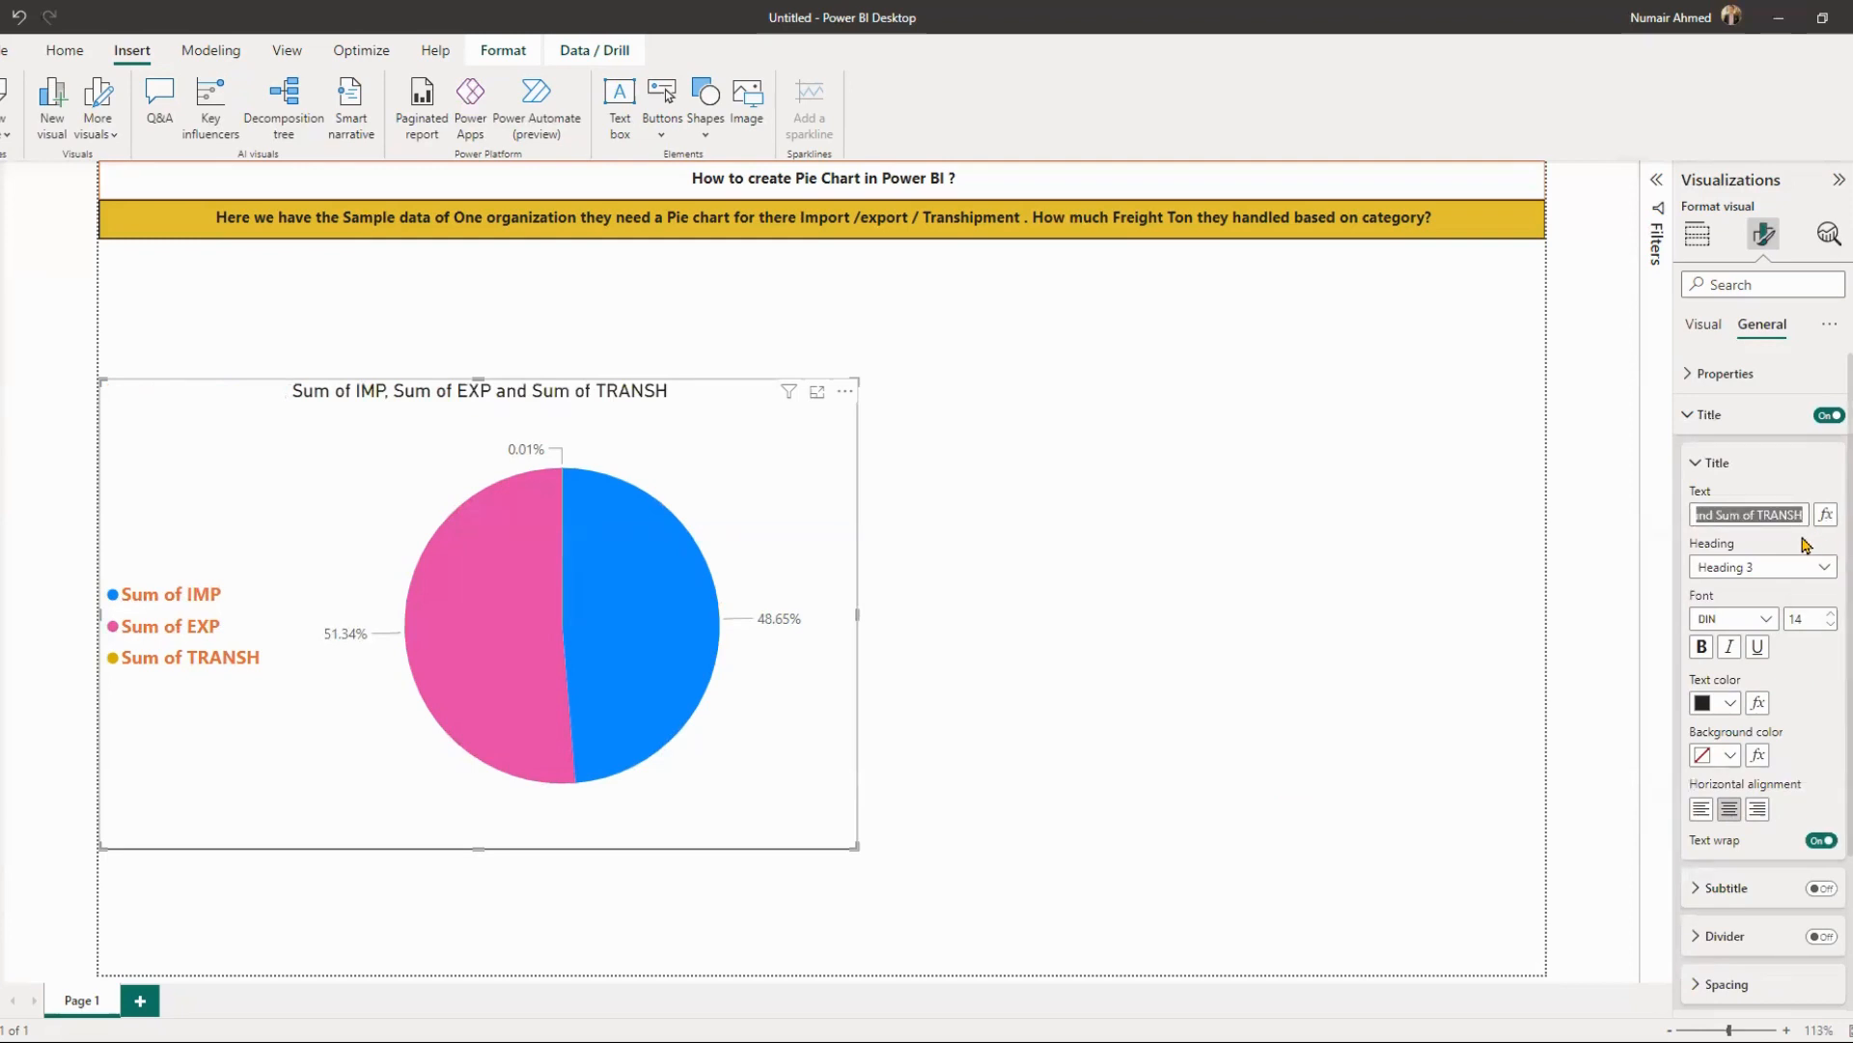
{"action": "type", "text": "Category"}
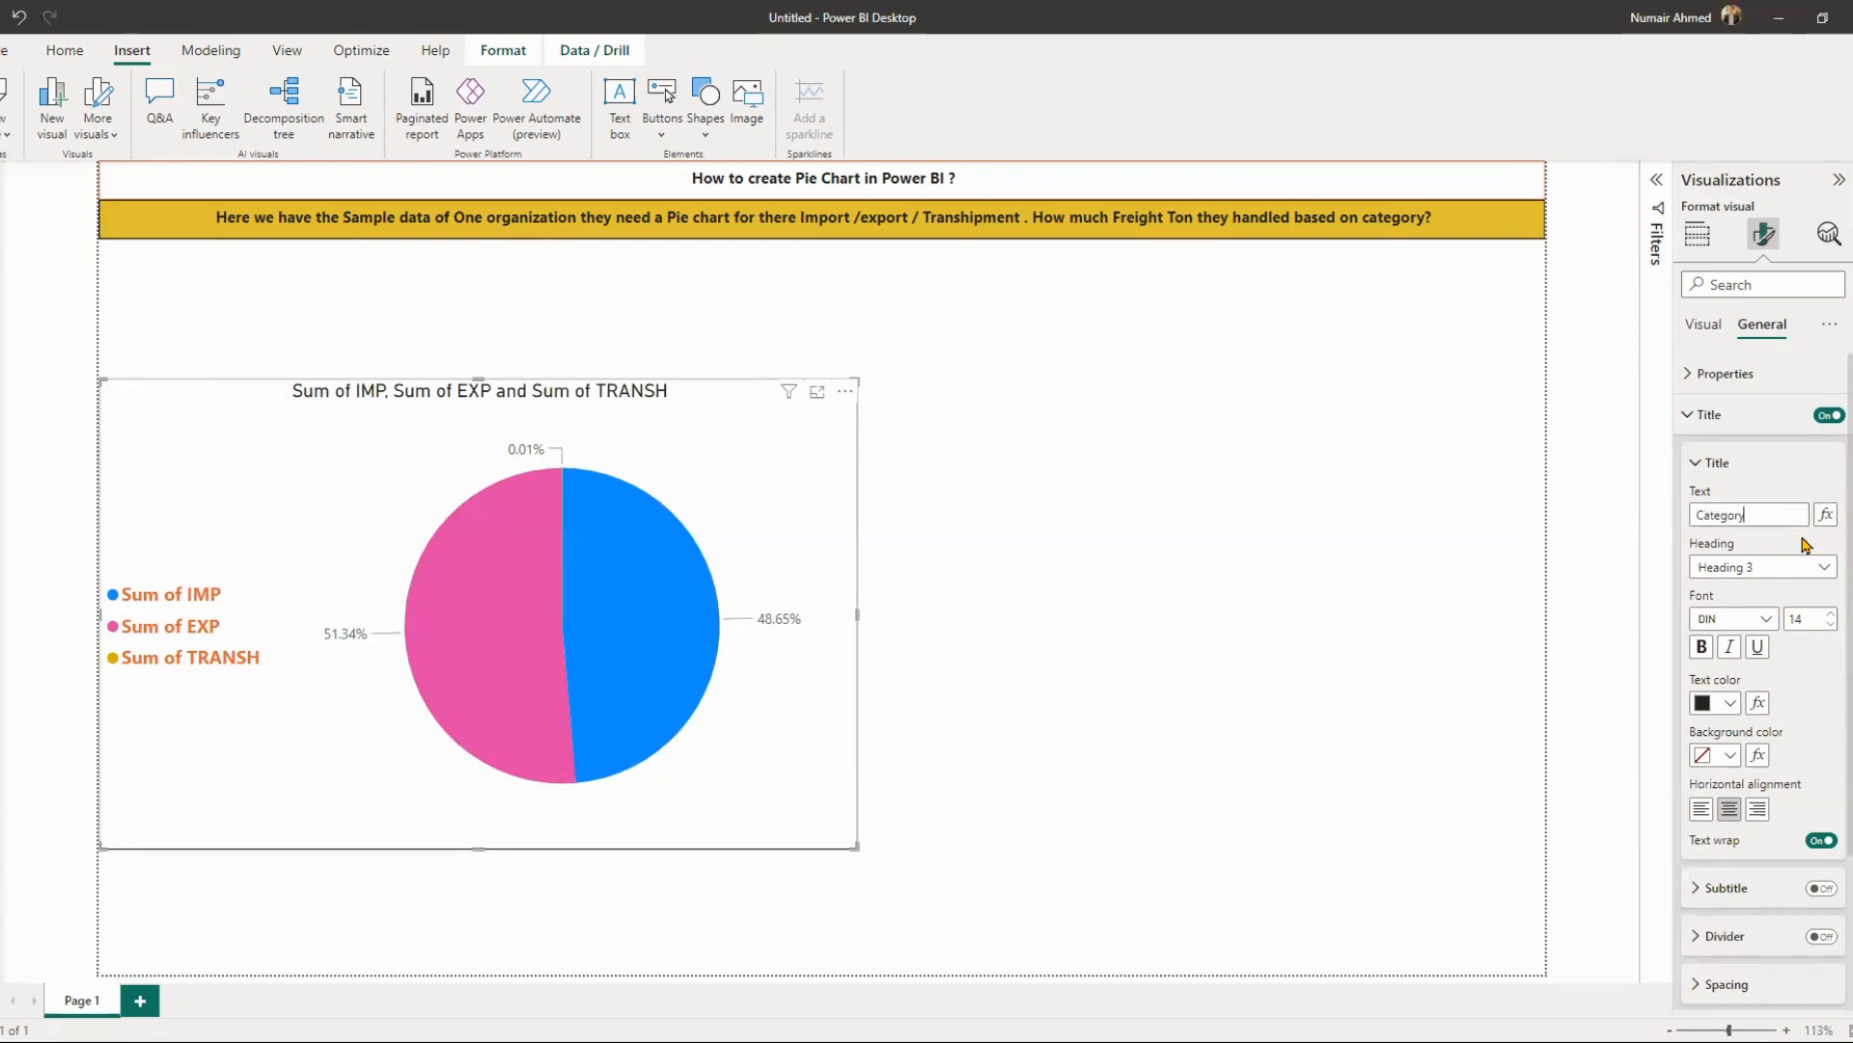
{"action": "type", "text": " wise"}
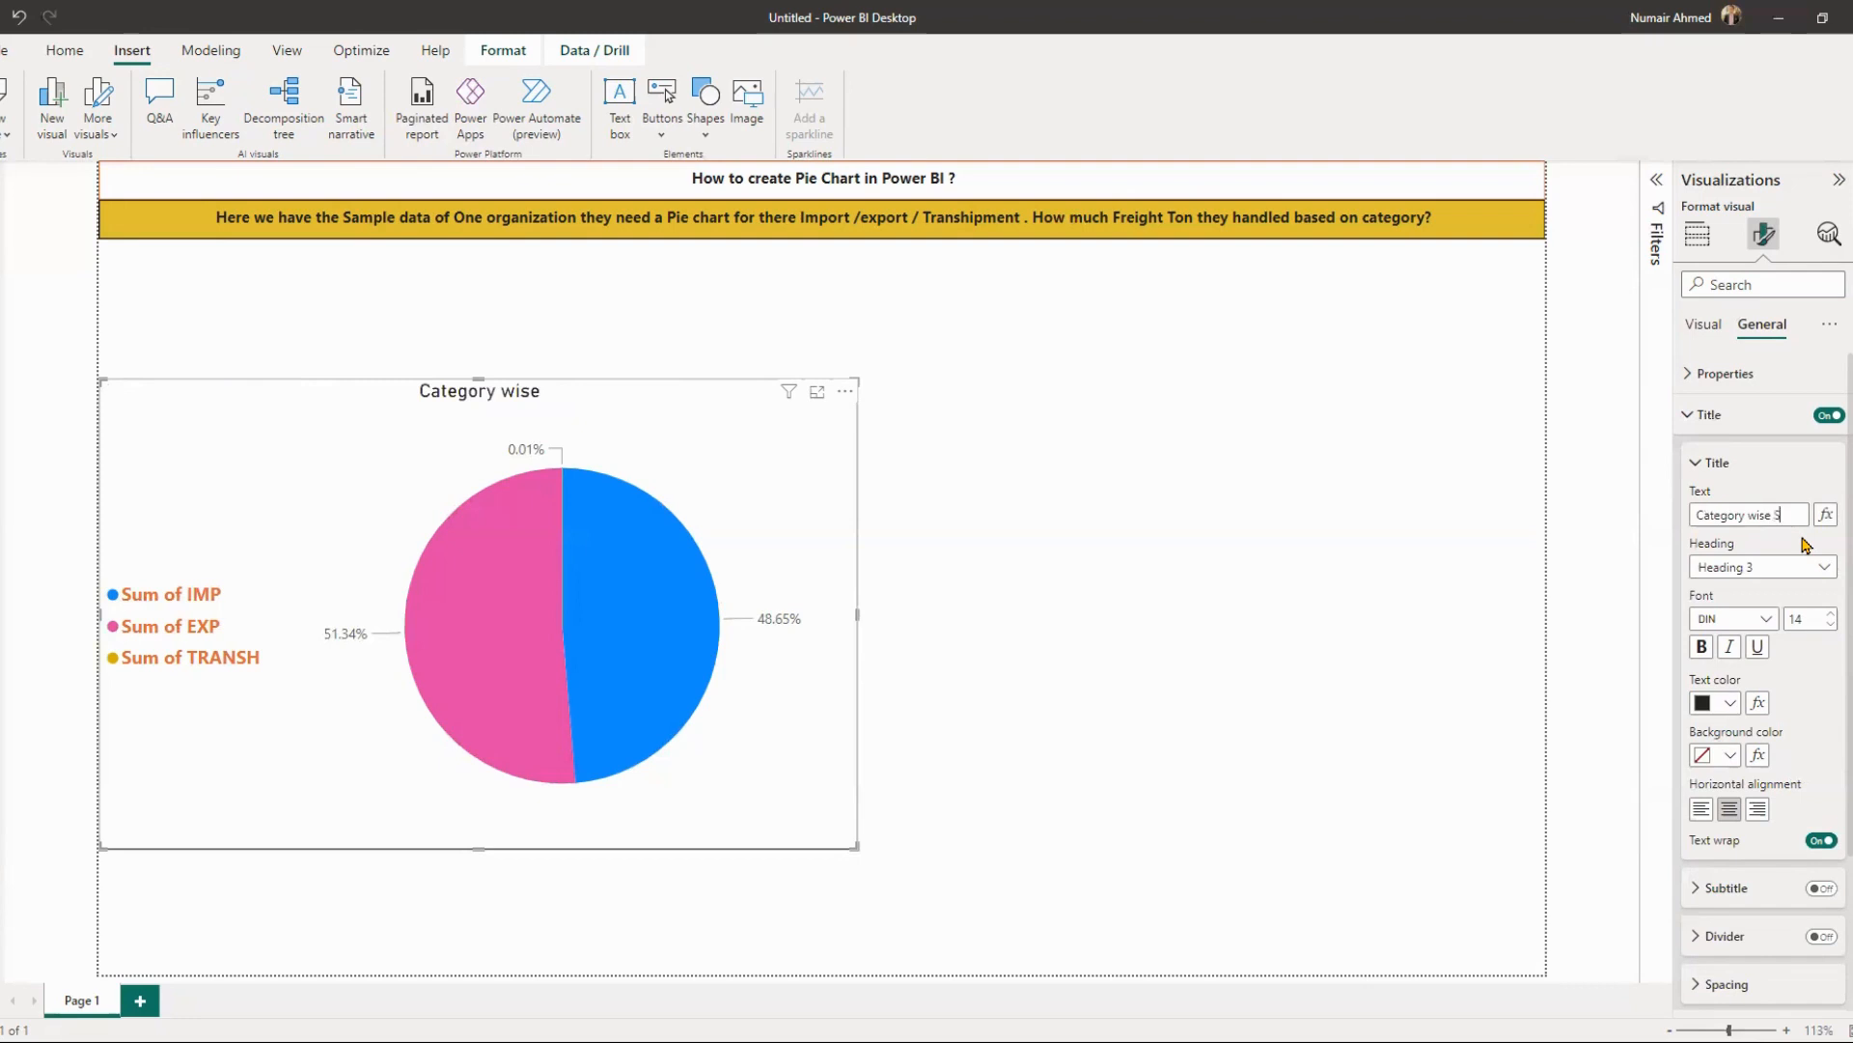
{"action": "type", "text": "Sahre"}
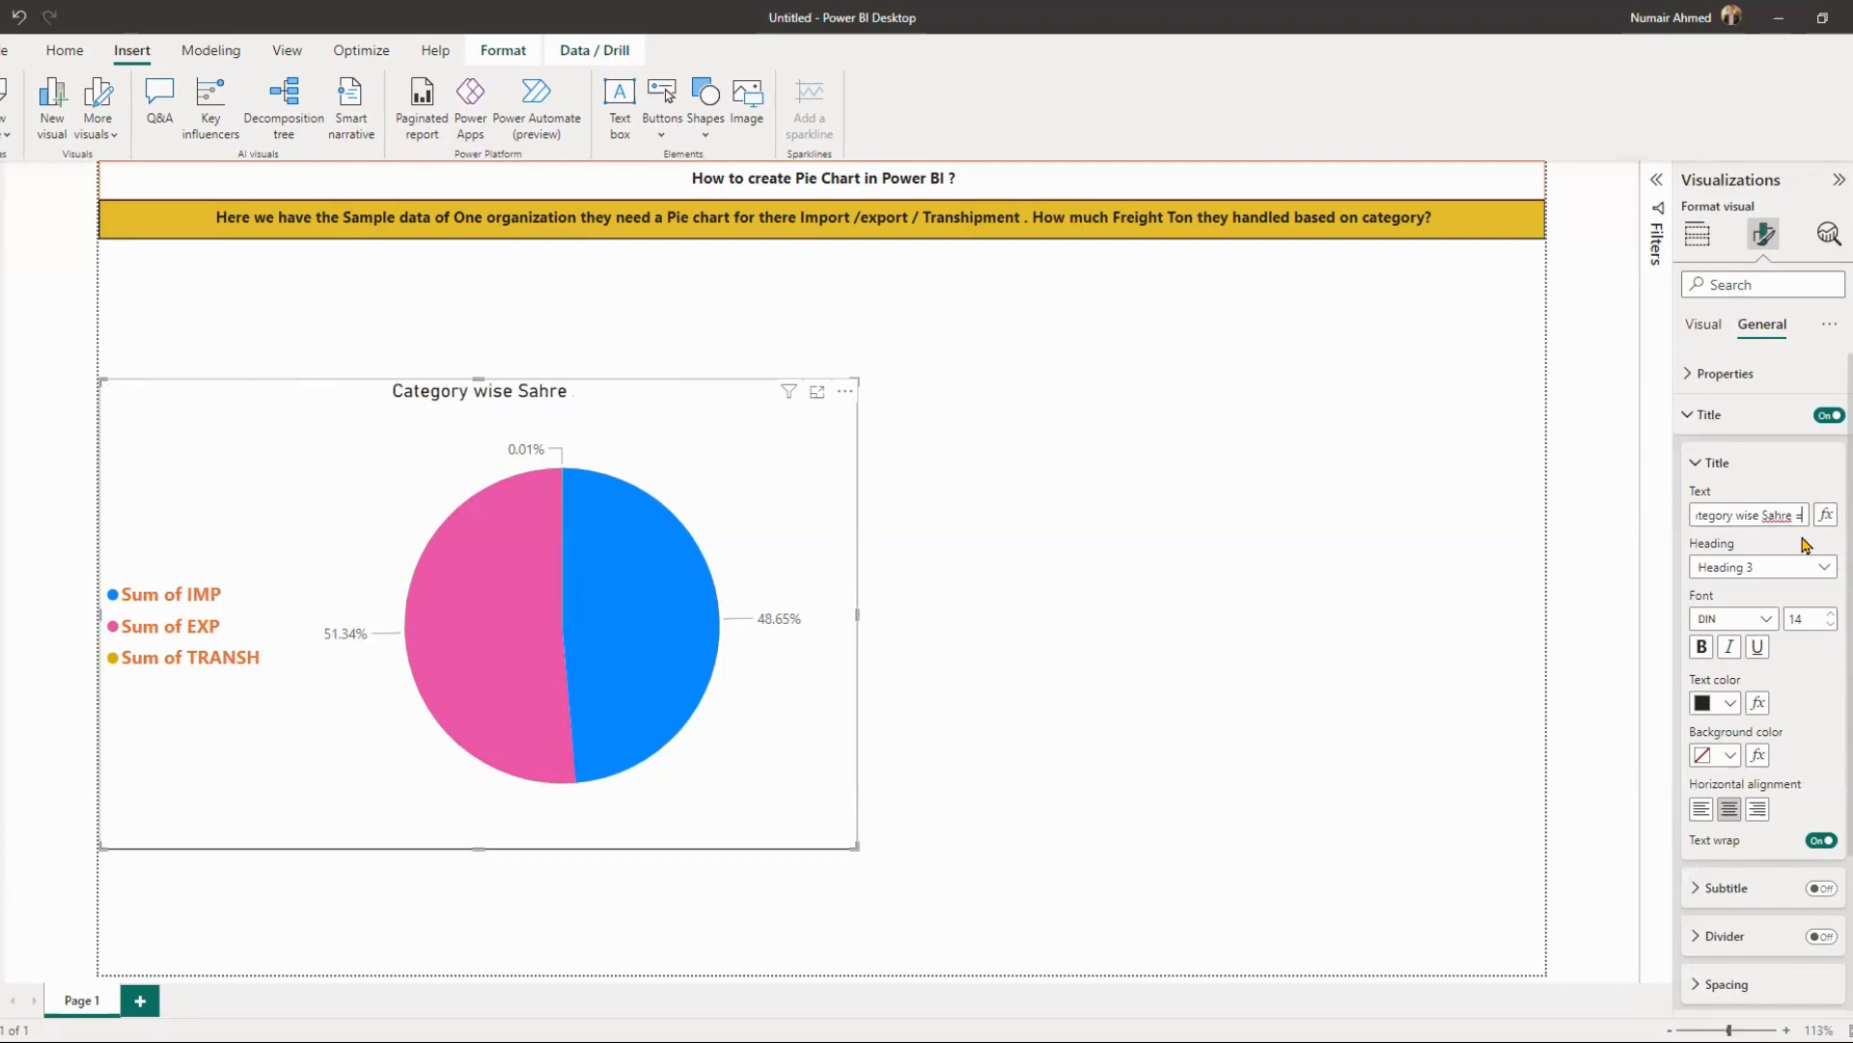
{"action": "key", "text": "BackSpace"}
{"action": "key", "text": "BackSpace"}
{"action": "key", "text": "BackSpace"}
{"action": "key", "text": "BackSpace"}
{"action": "key", "text": "BackSpace"}
{"action": "key", "text": "BackSpace"}
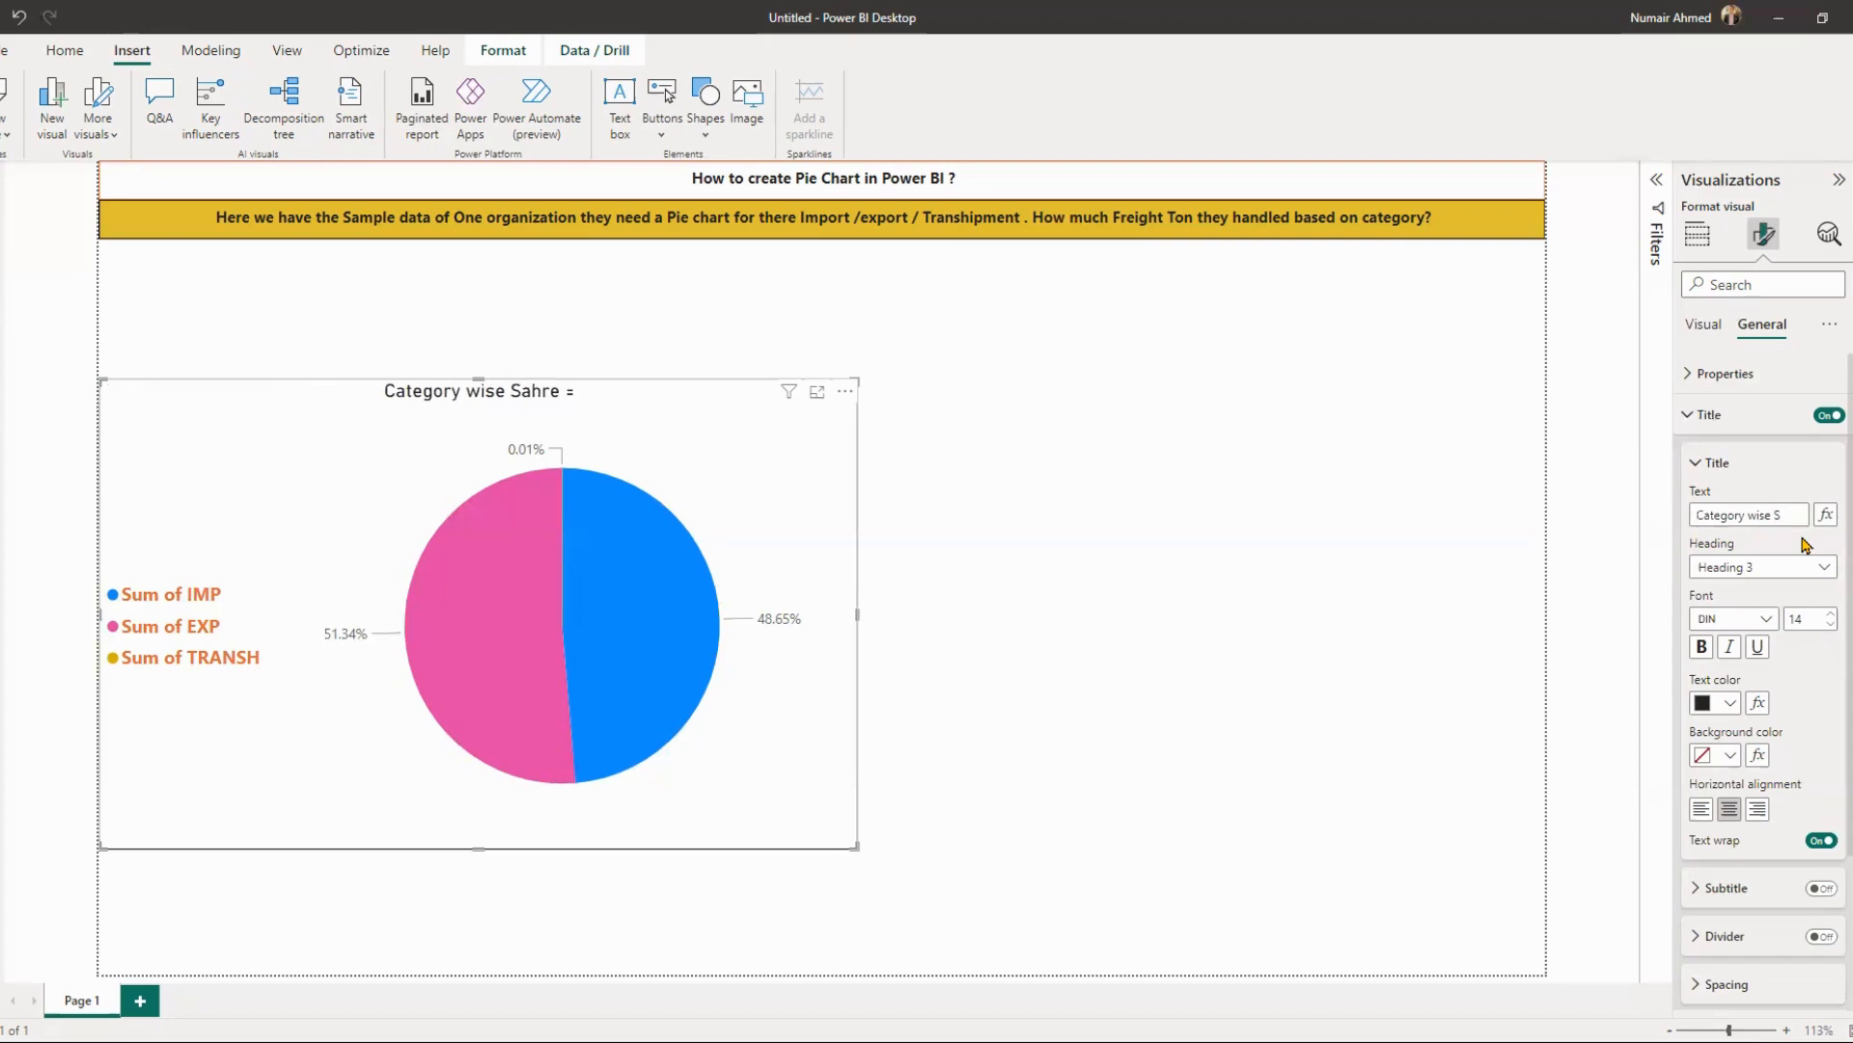
{"action": "type", "text": "hare %"}
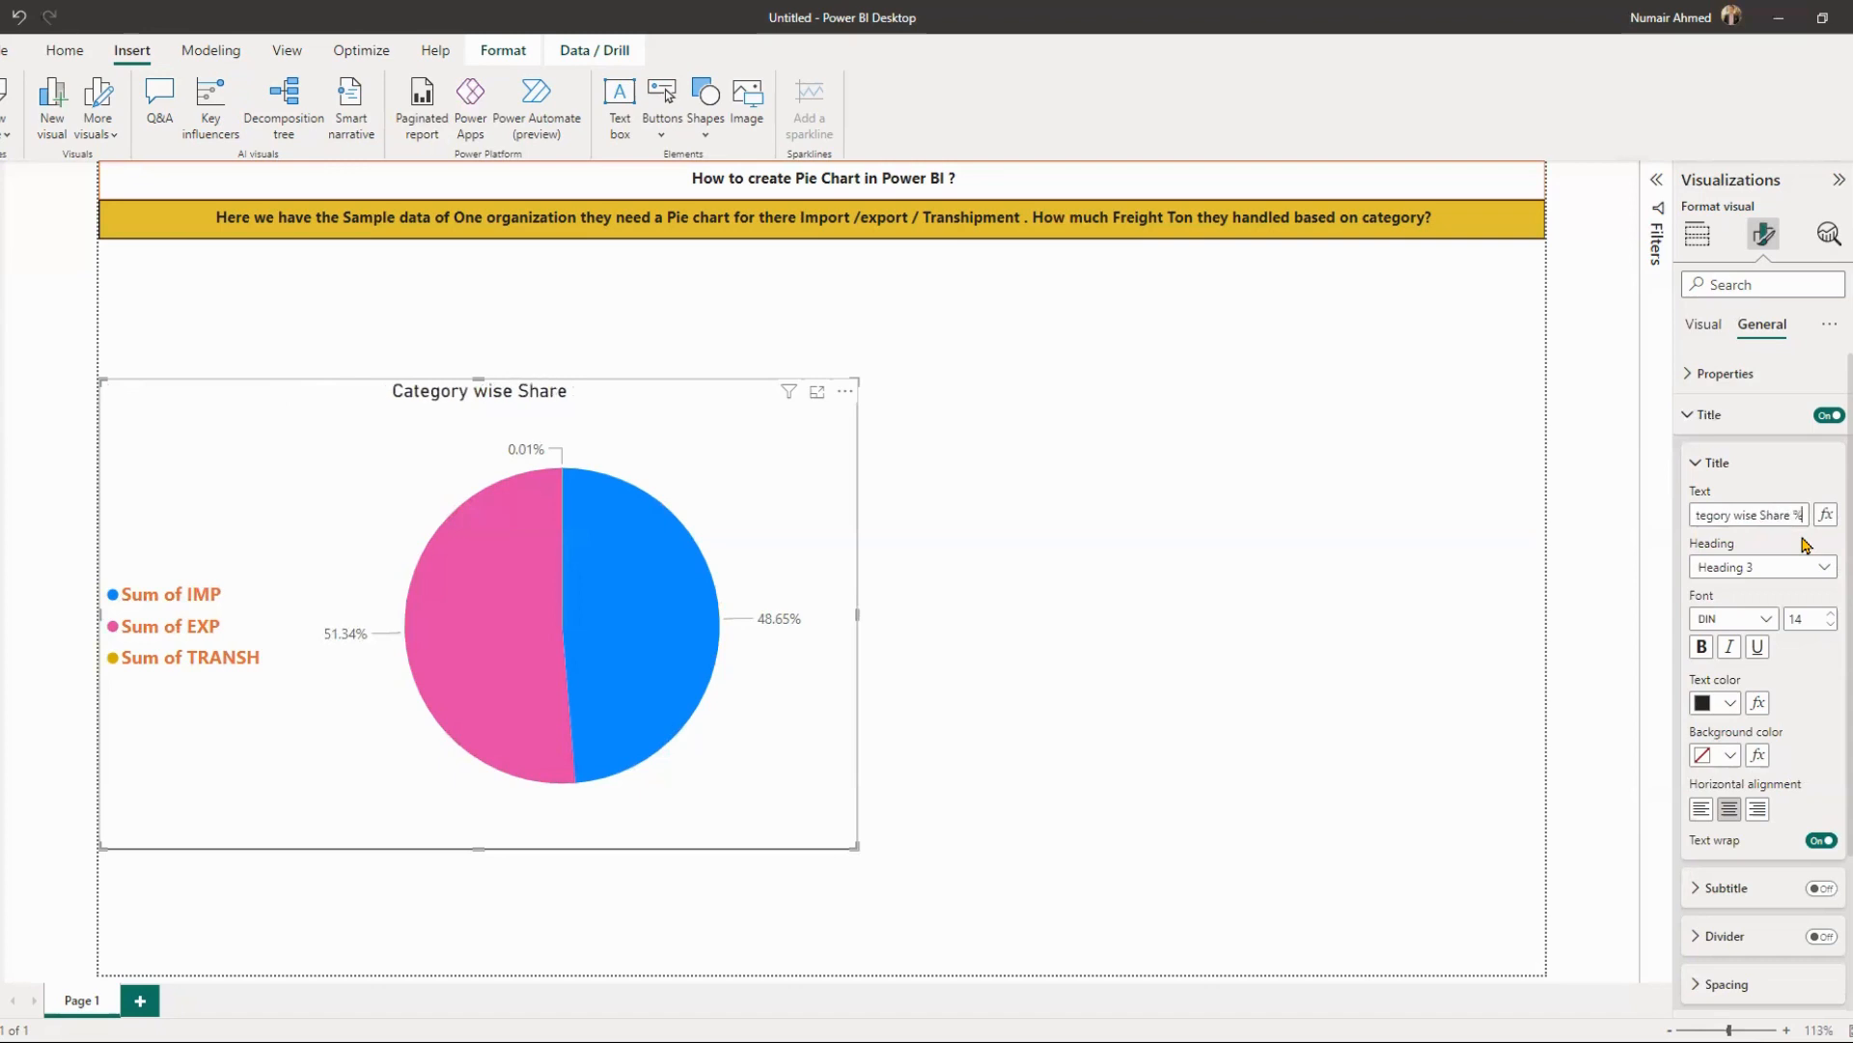
{"action": "left_click", "coordinate": [1723, 822]}
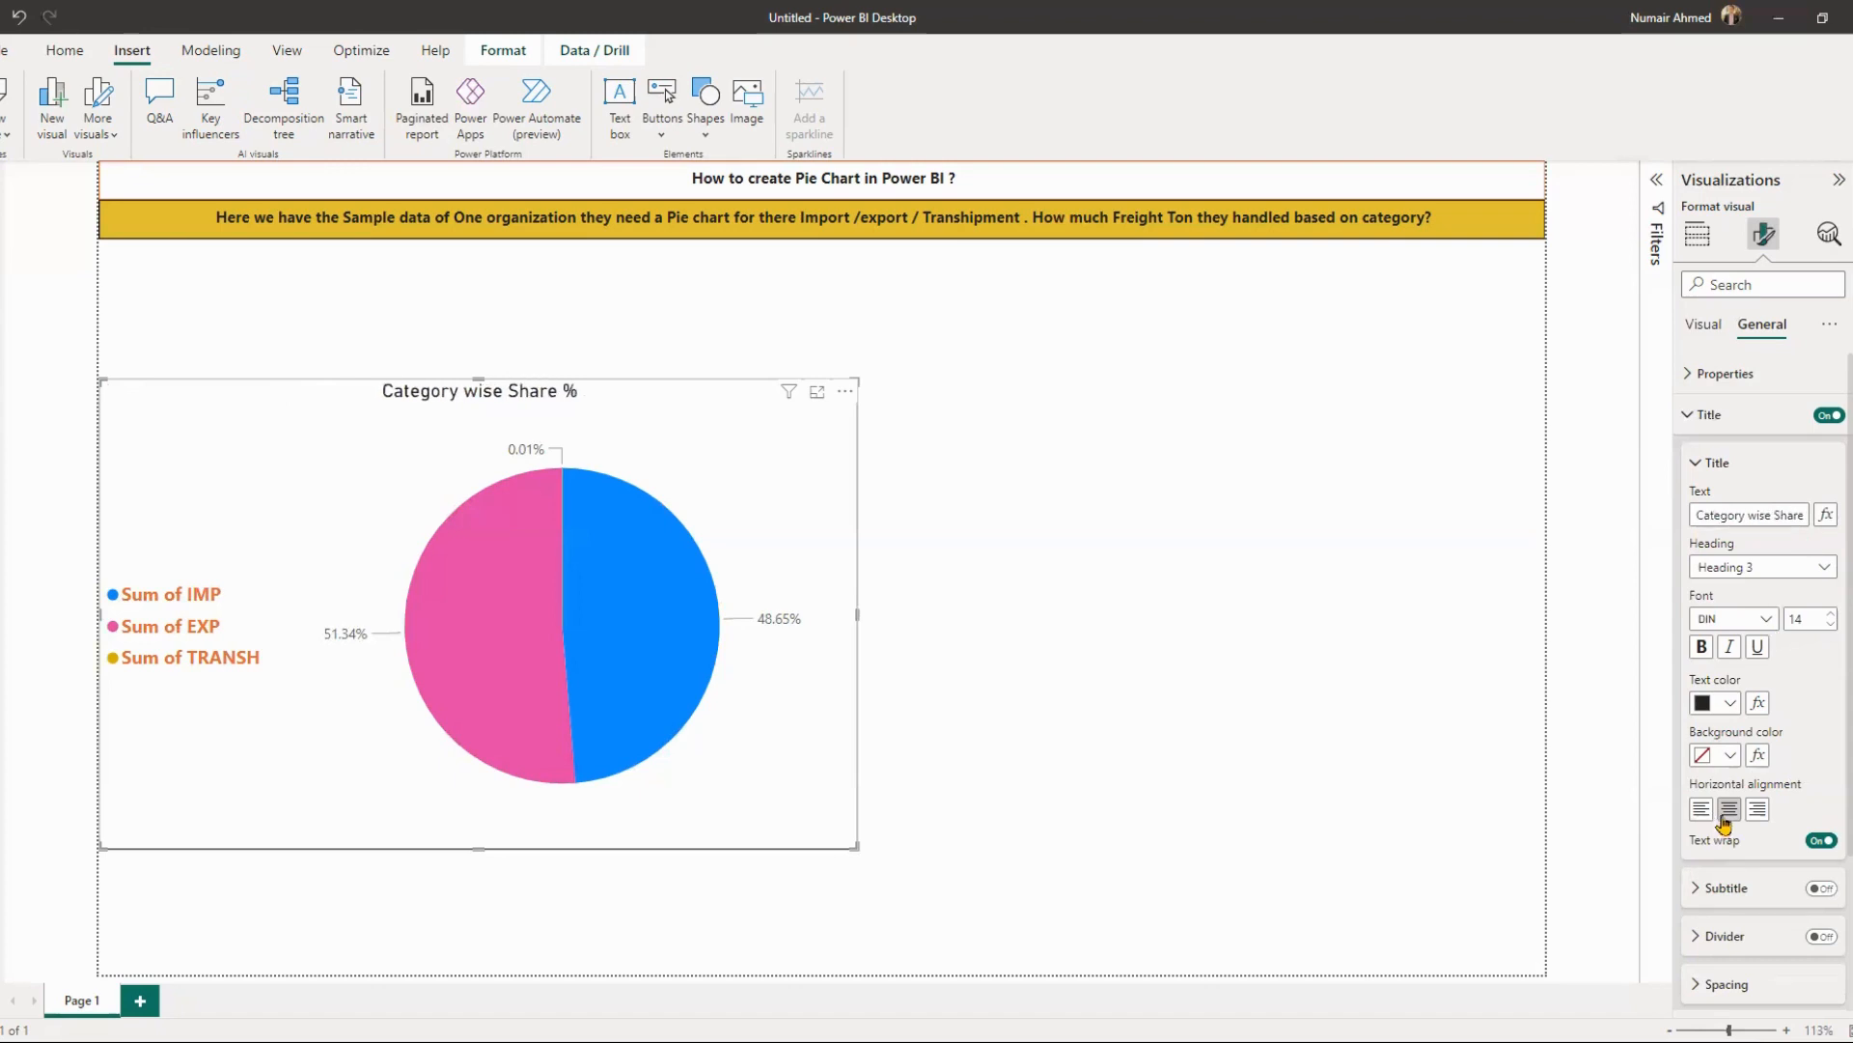
- Set the heading level of the pie chart's title to Heading 4
{"action": "left_click", "coordinate": [1794, 575]}
{"action": "left_click", "coordinate": [1779, 627]}
{"action": "left_click", "coordinate": [1761, 567]}
{"action": "left_click", "coordinate": [1771, 687]}
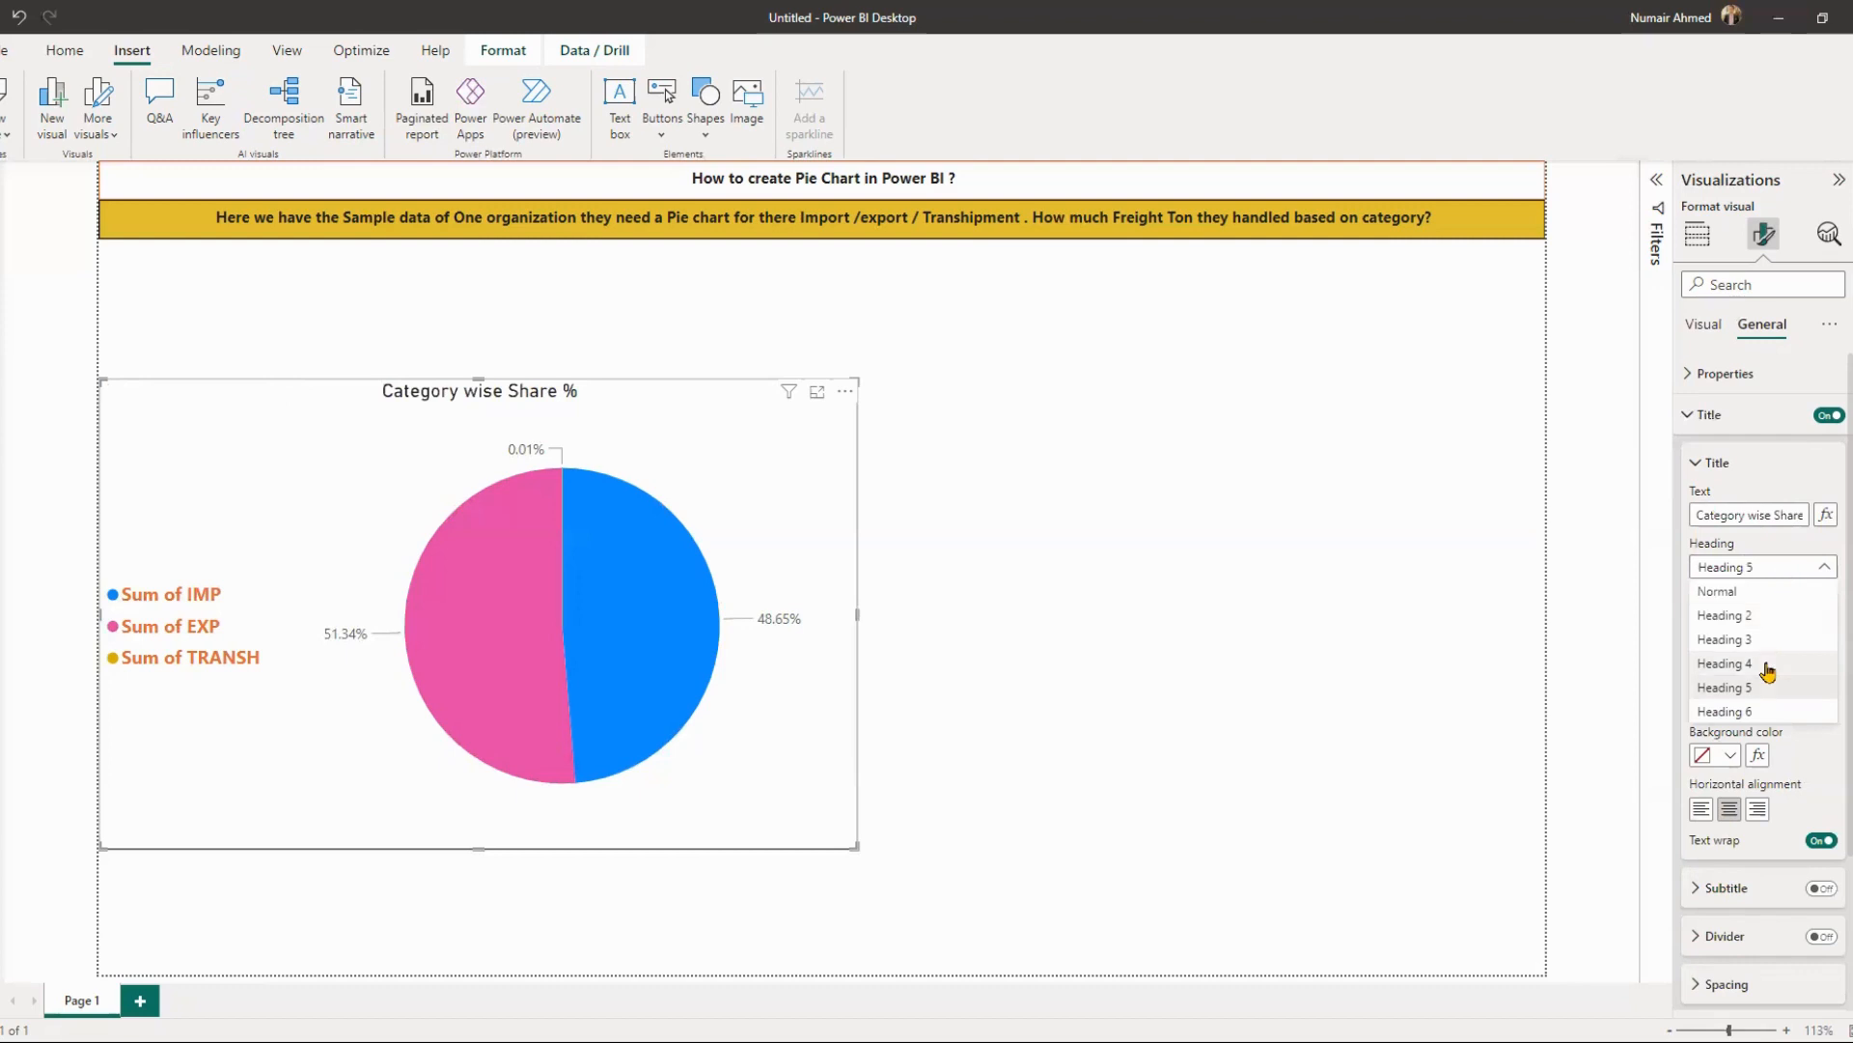
{"action": "left_click", "coordinate": [1765, 666]}
- Change the pie chart title's font to Arial Black and try size 16 before returning it to 14
{"action": "left_click", "coordinate": [1766, 619]}
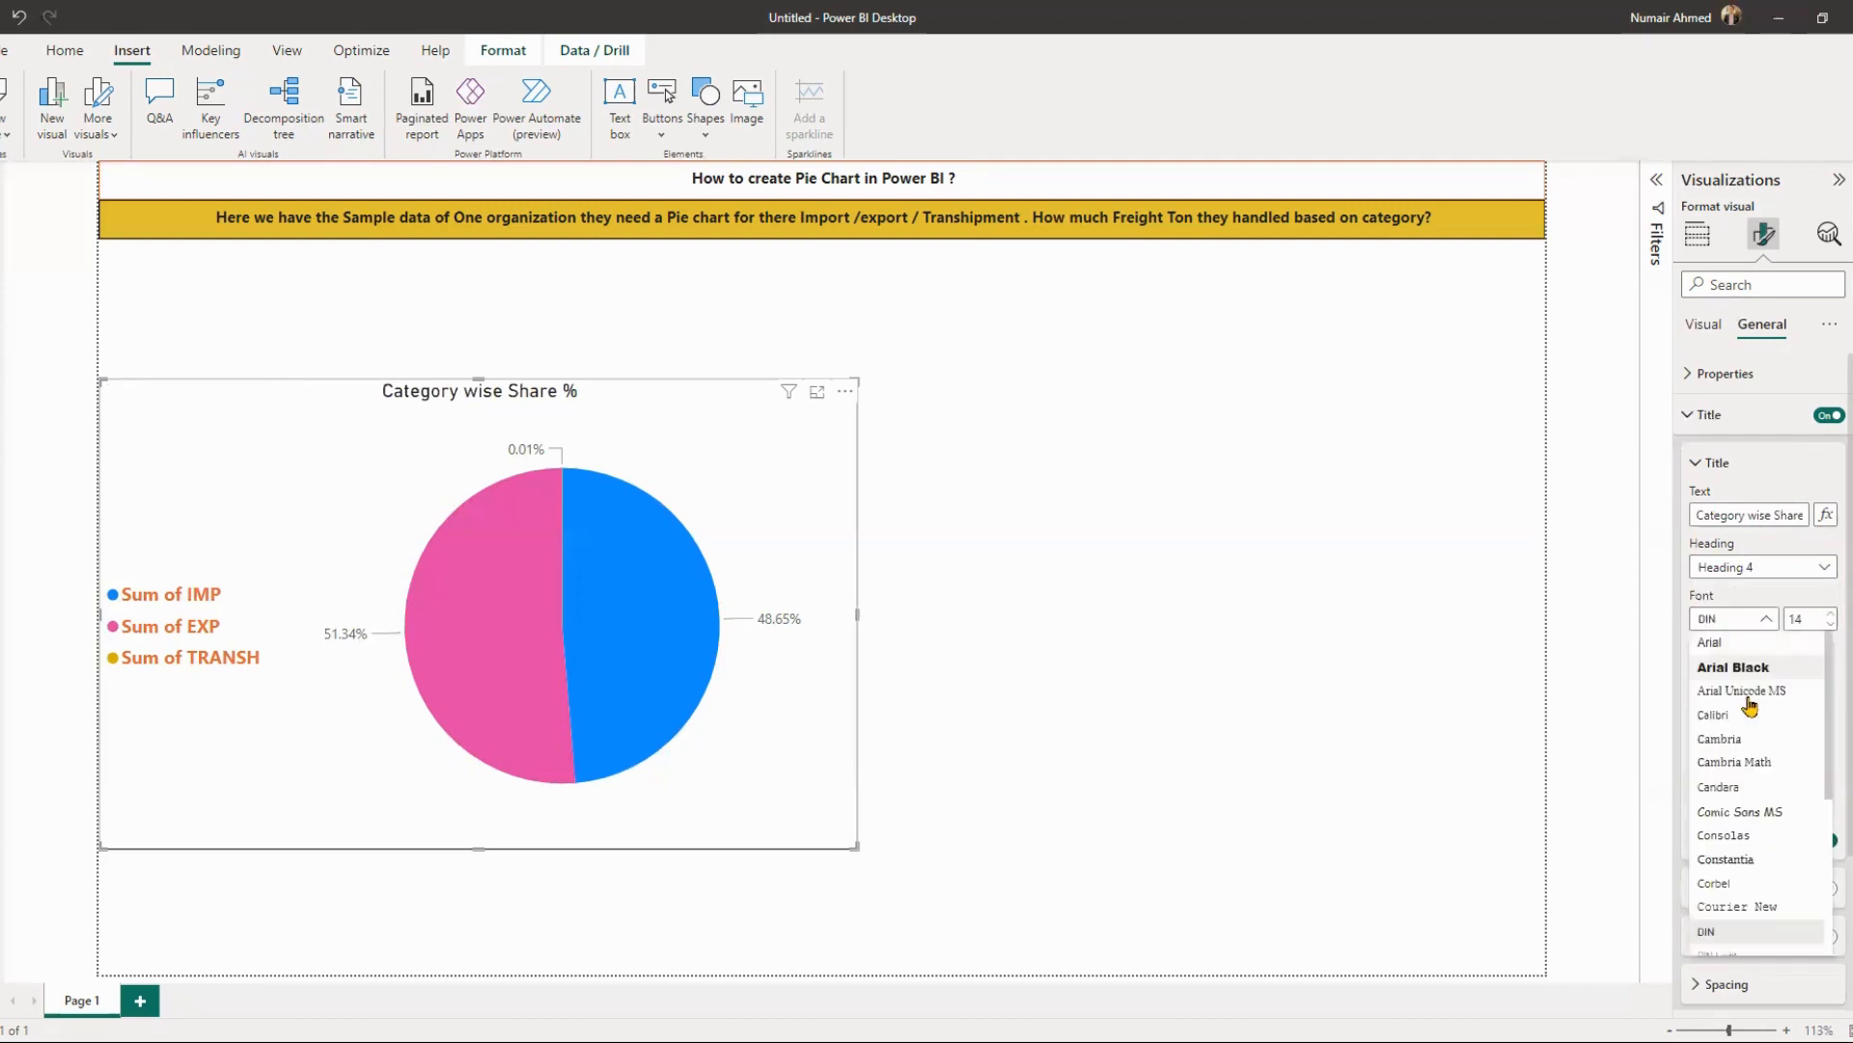
{"action": "left_click", "coordinate": [1752, 671]}
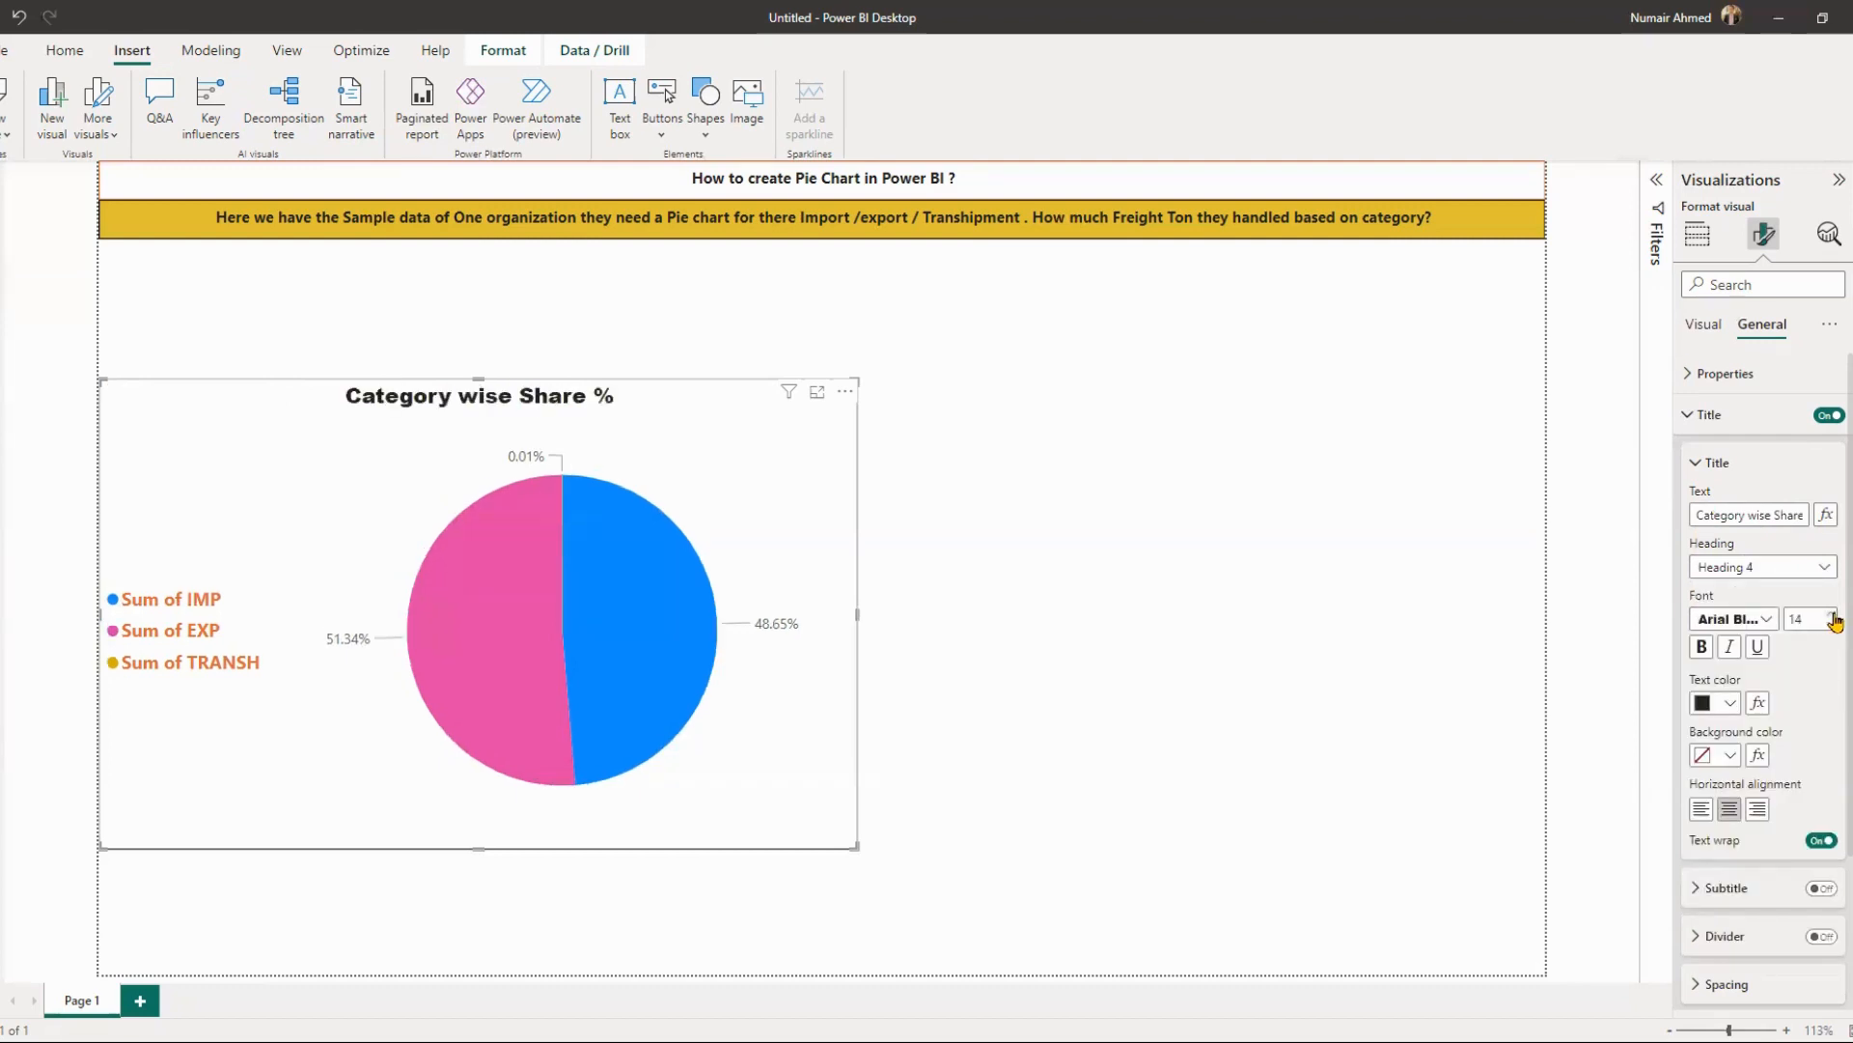
{"action": "left_click", "coordinate": [1835, 616]}
{"action": "left_click", "coordinate": [1835, 616]}
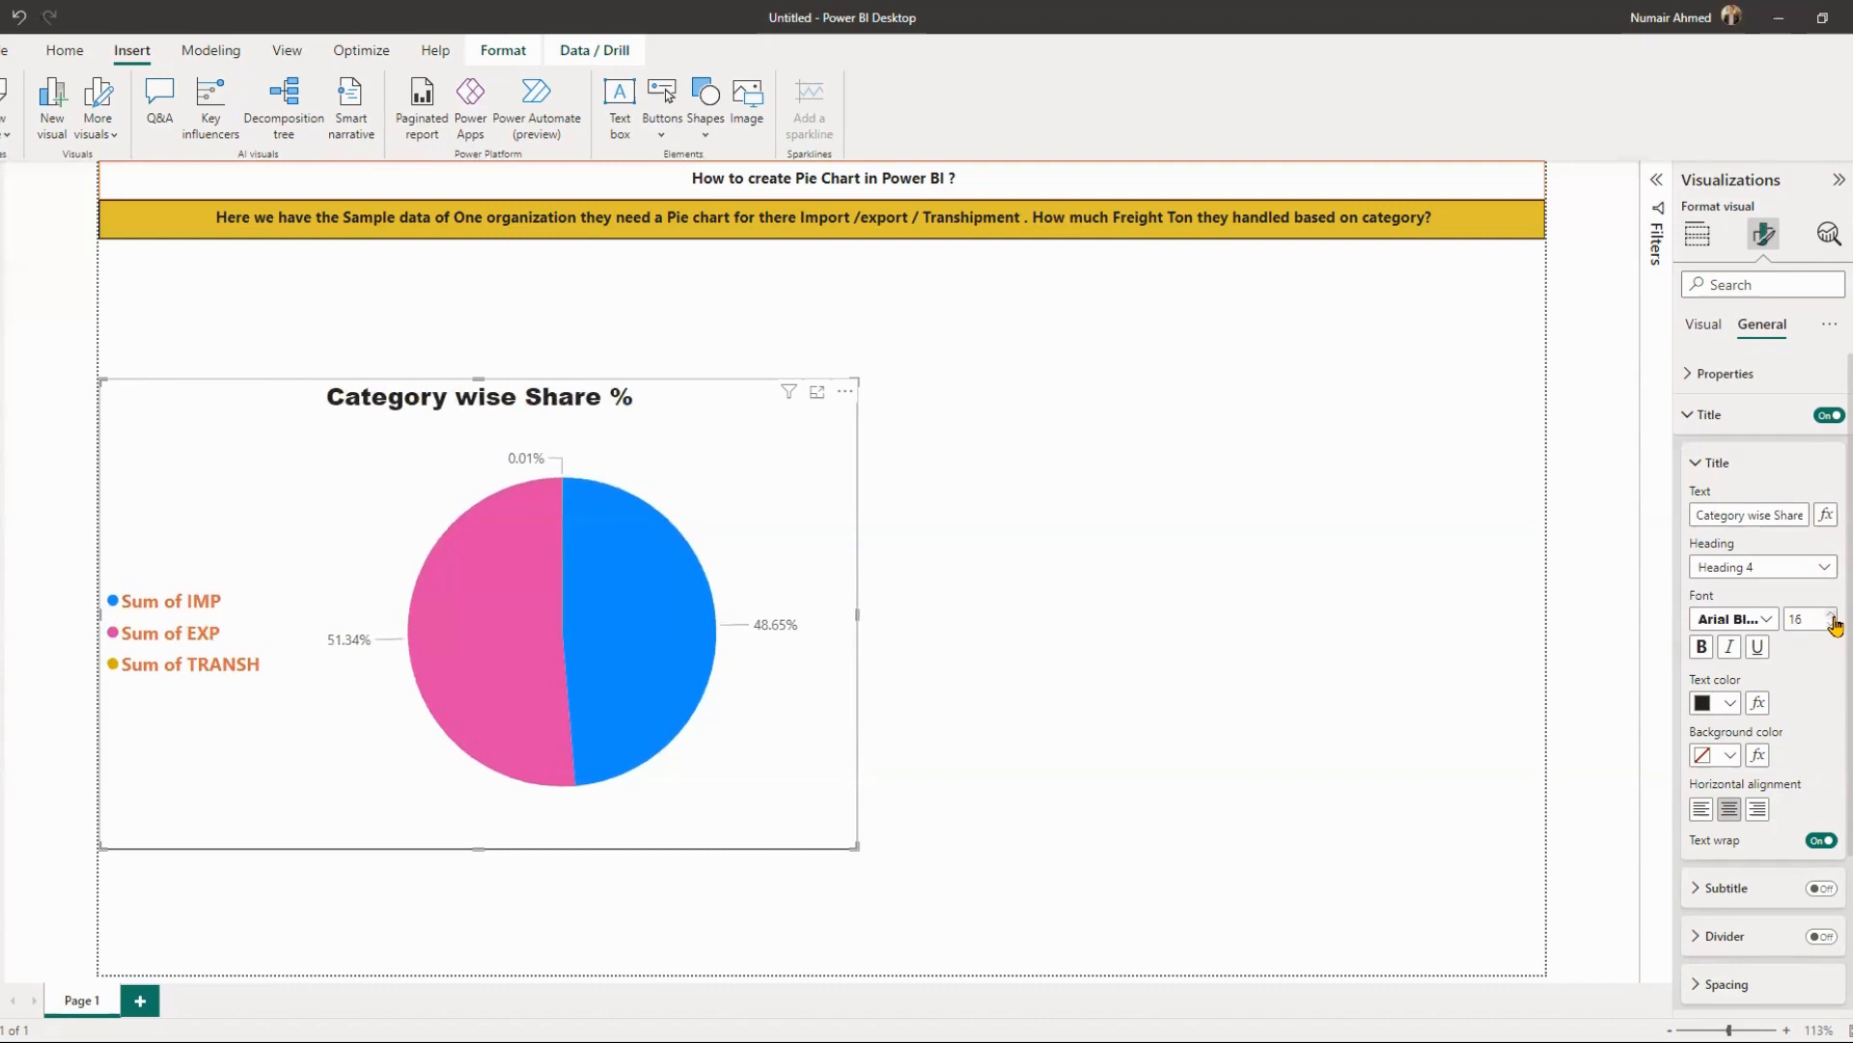
{"action": "double_click", "coordinate": [1831, 624]}
- Give the pie chart's title a black background and white text
{"action": "left_click", "coordinate": [1728, 703]}
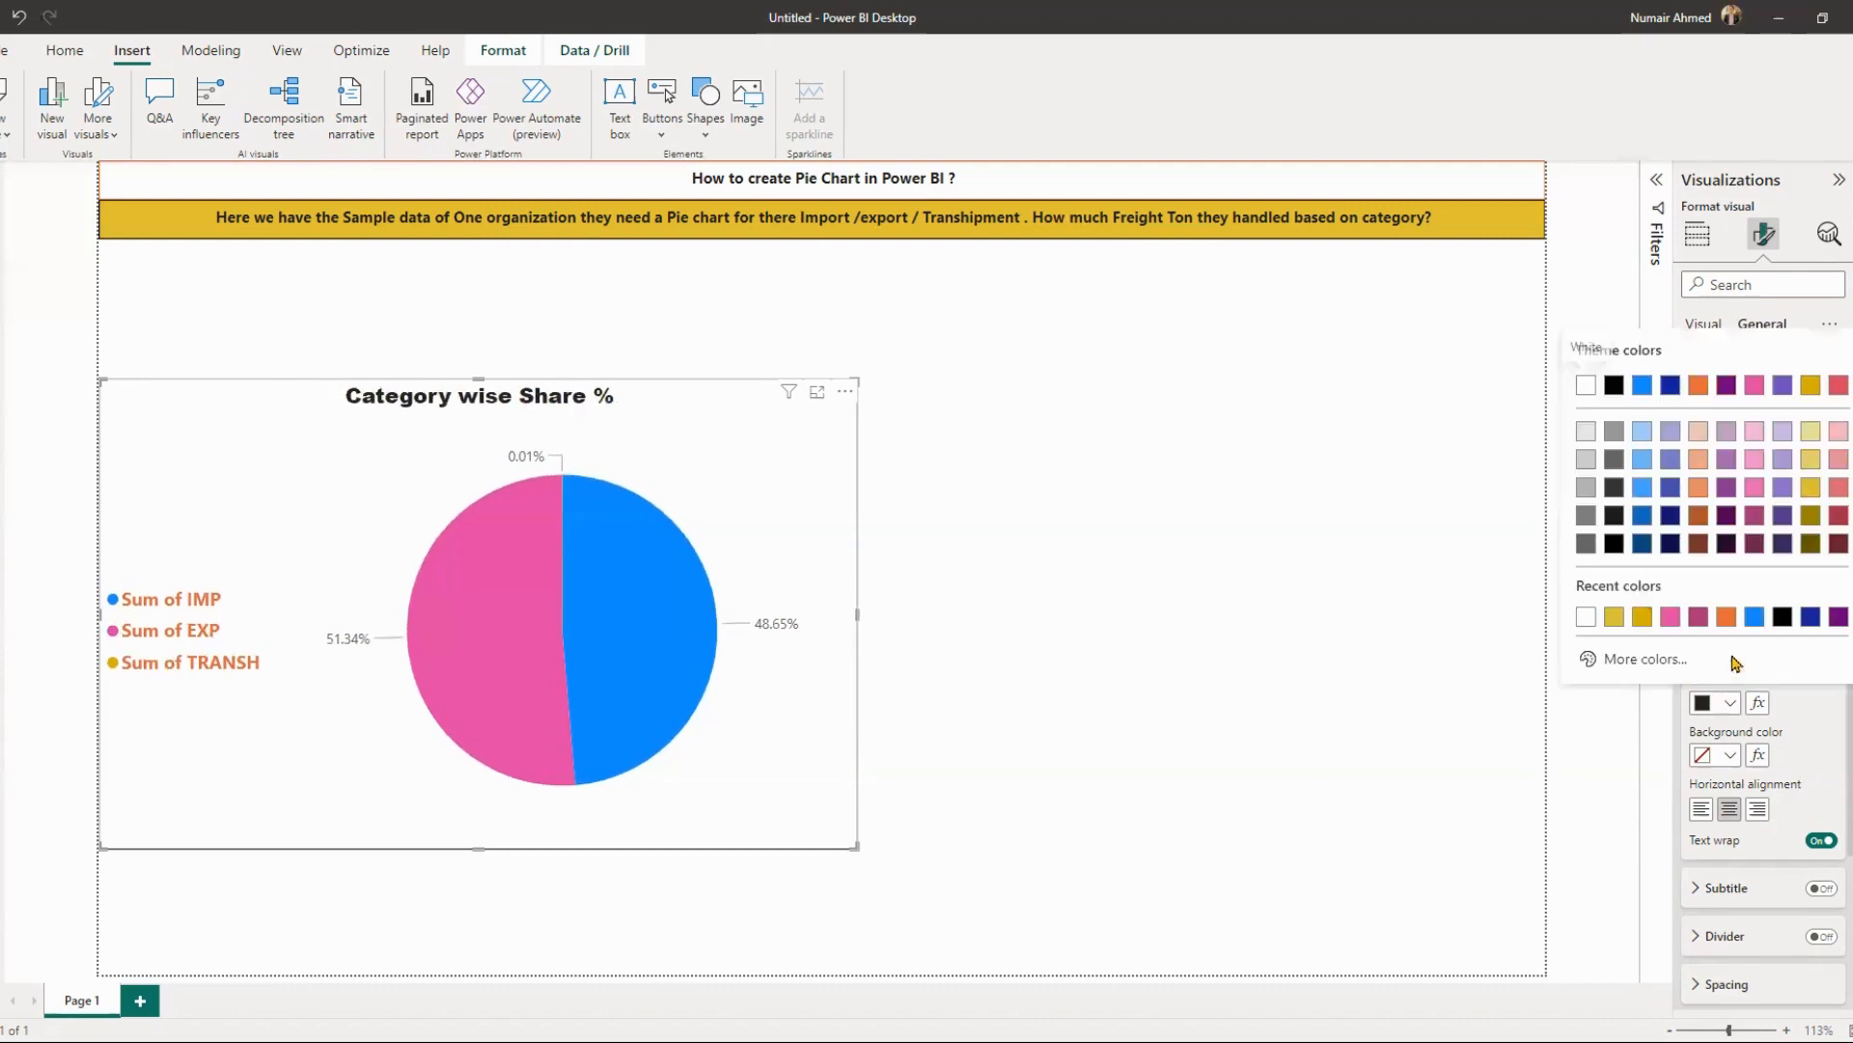
{"action": "left_click", "coordinate": [1703, 627]}
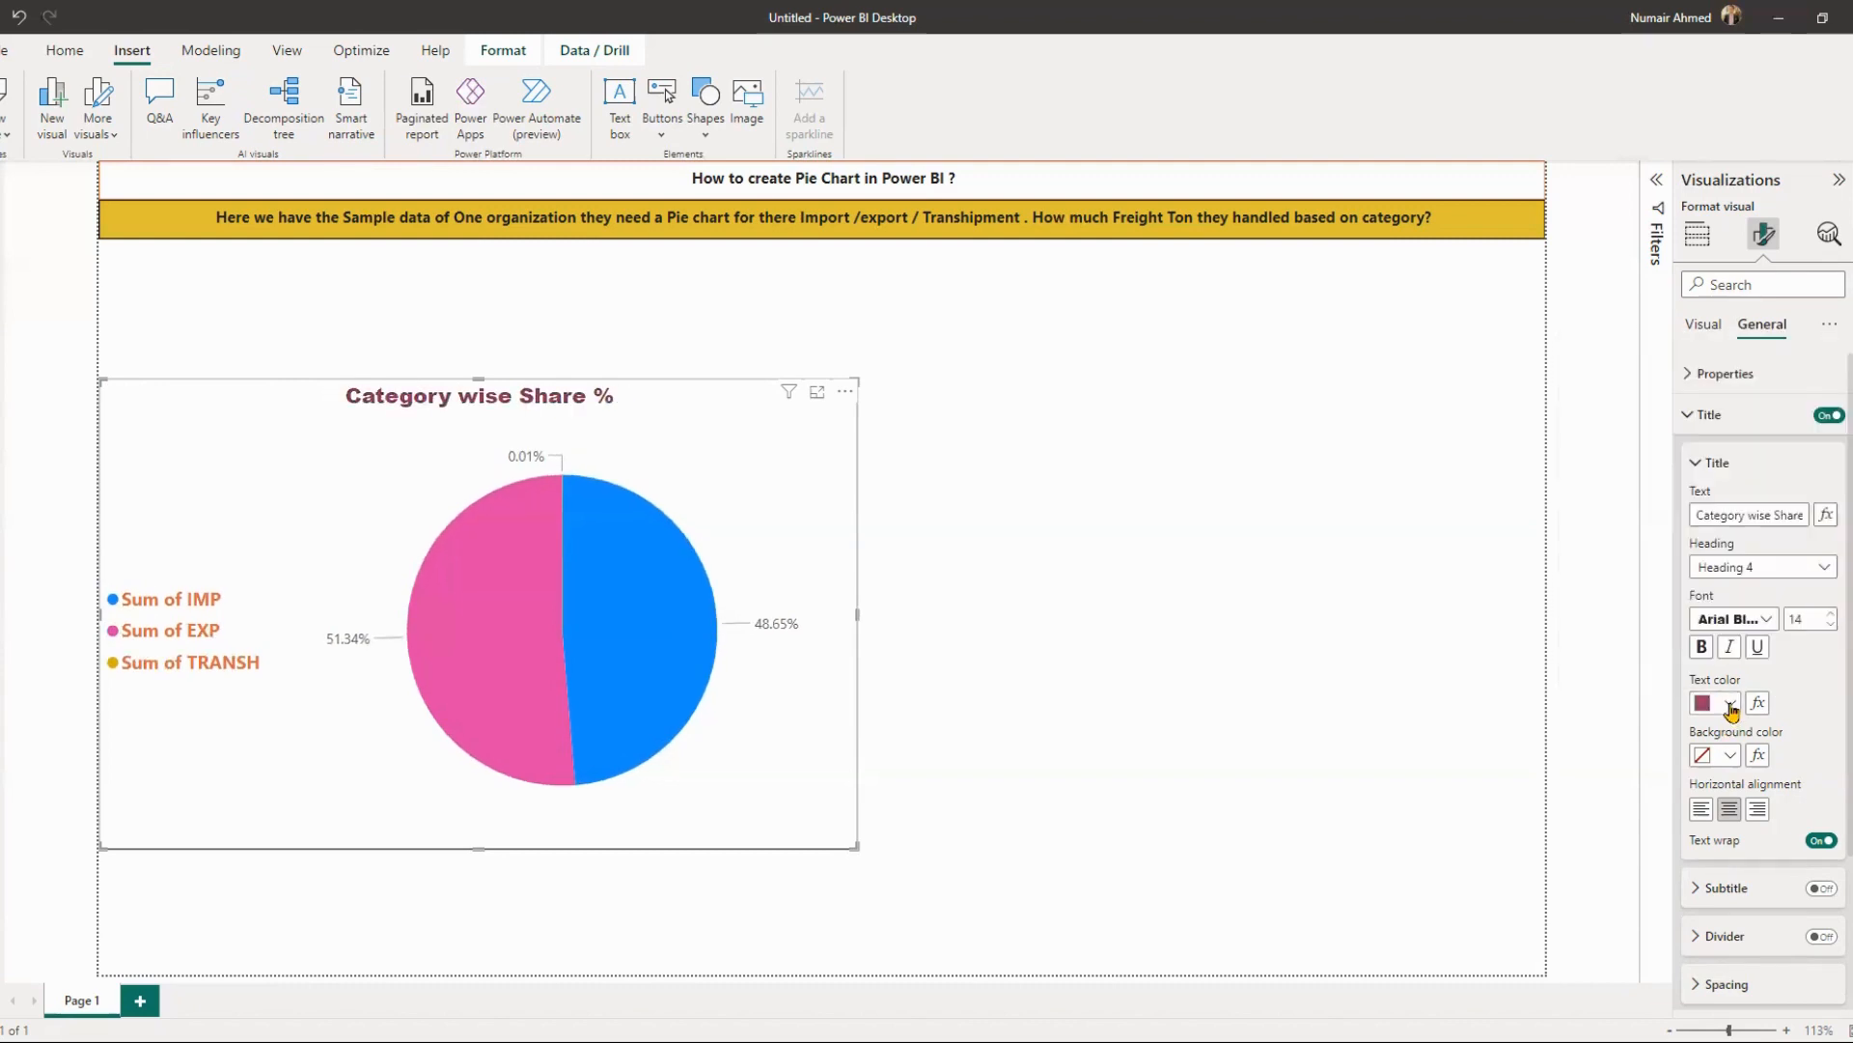
{"action": "left_click", "coordinate": [1732, 756]}
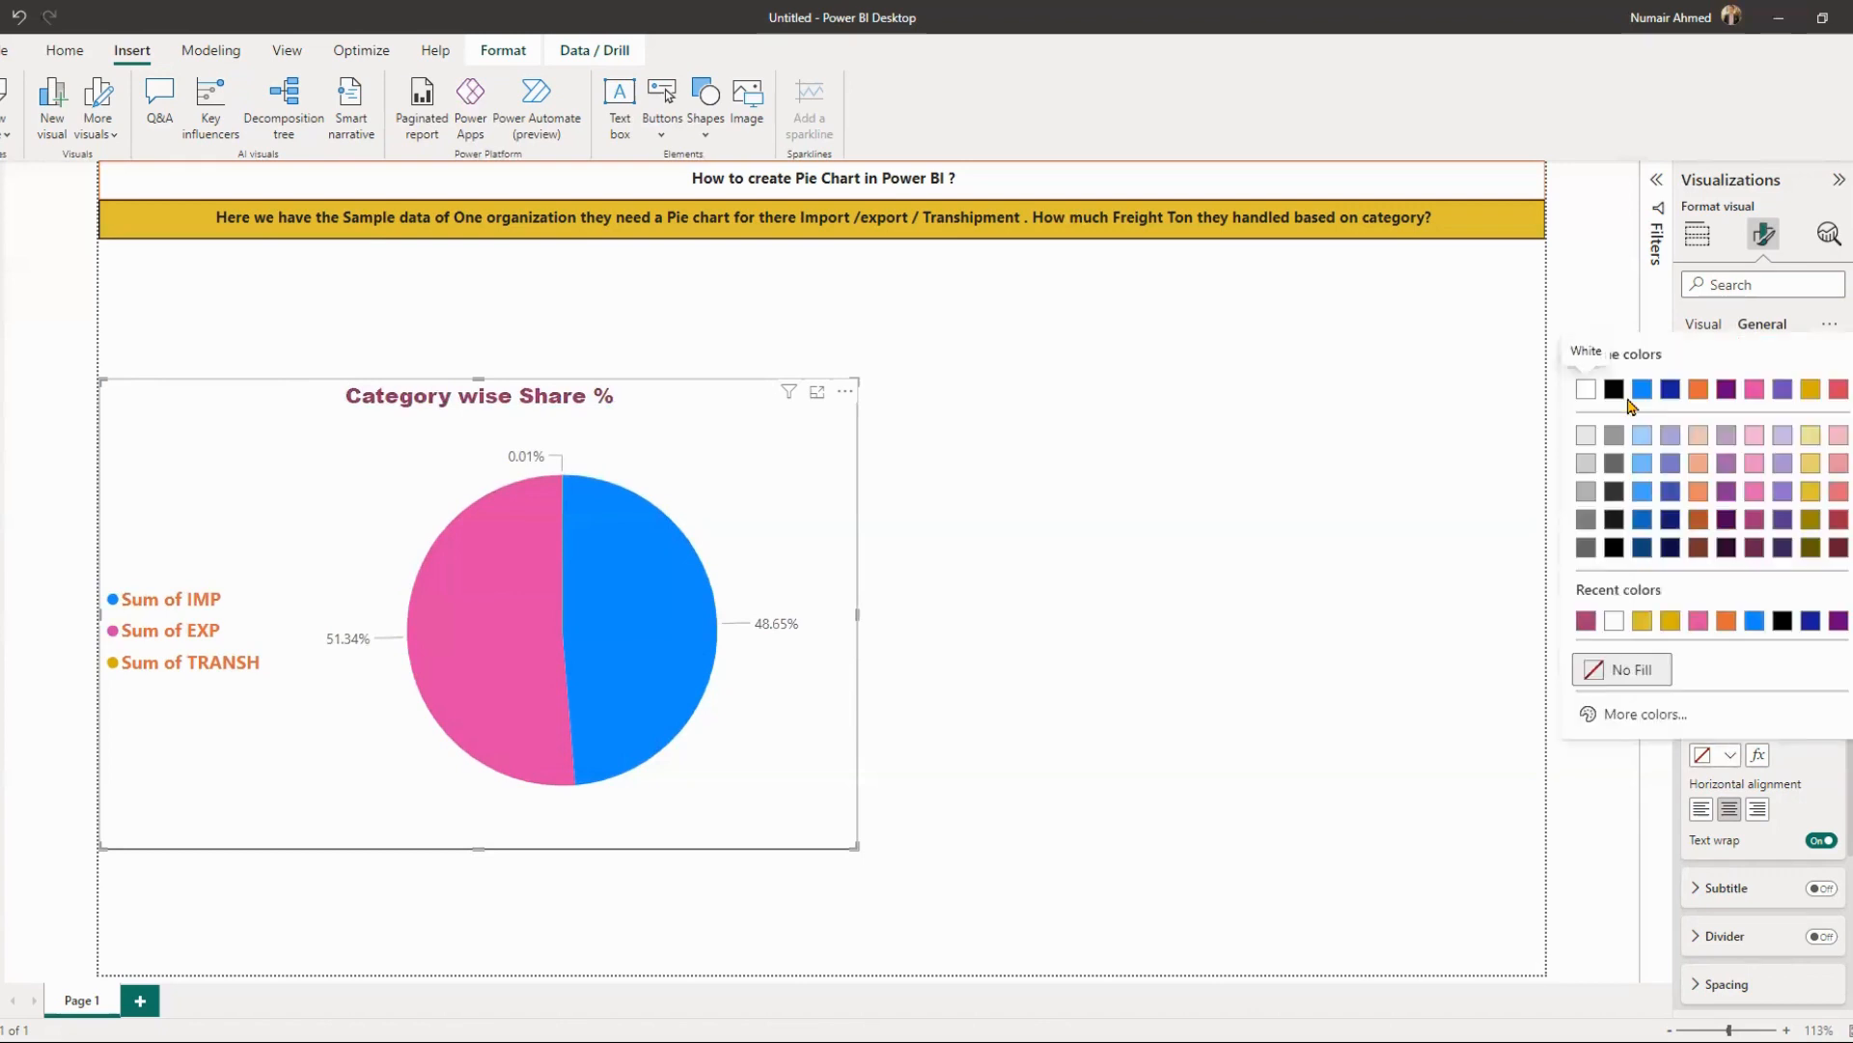
{"action": "left_click", "coordinate": [1614, 390]}
{"action": "left_click", "coordinate": [1731, 705]}
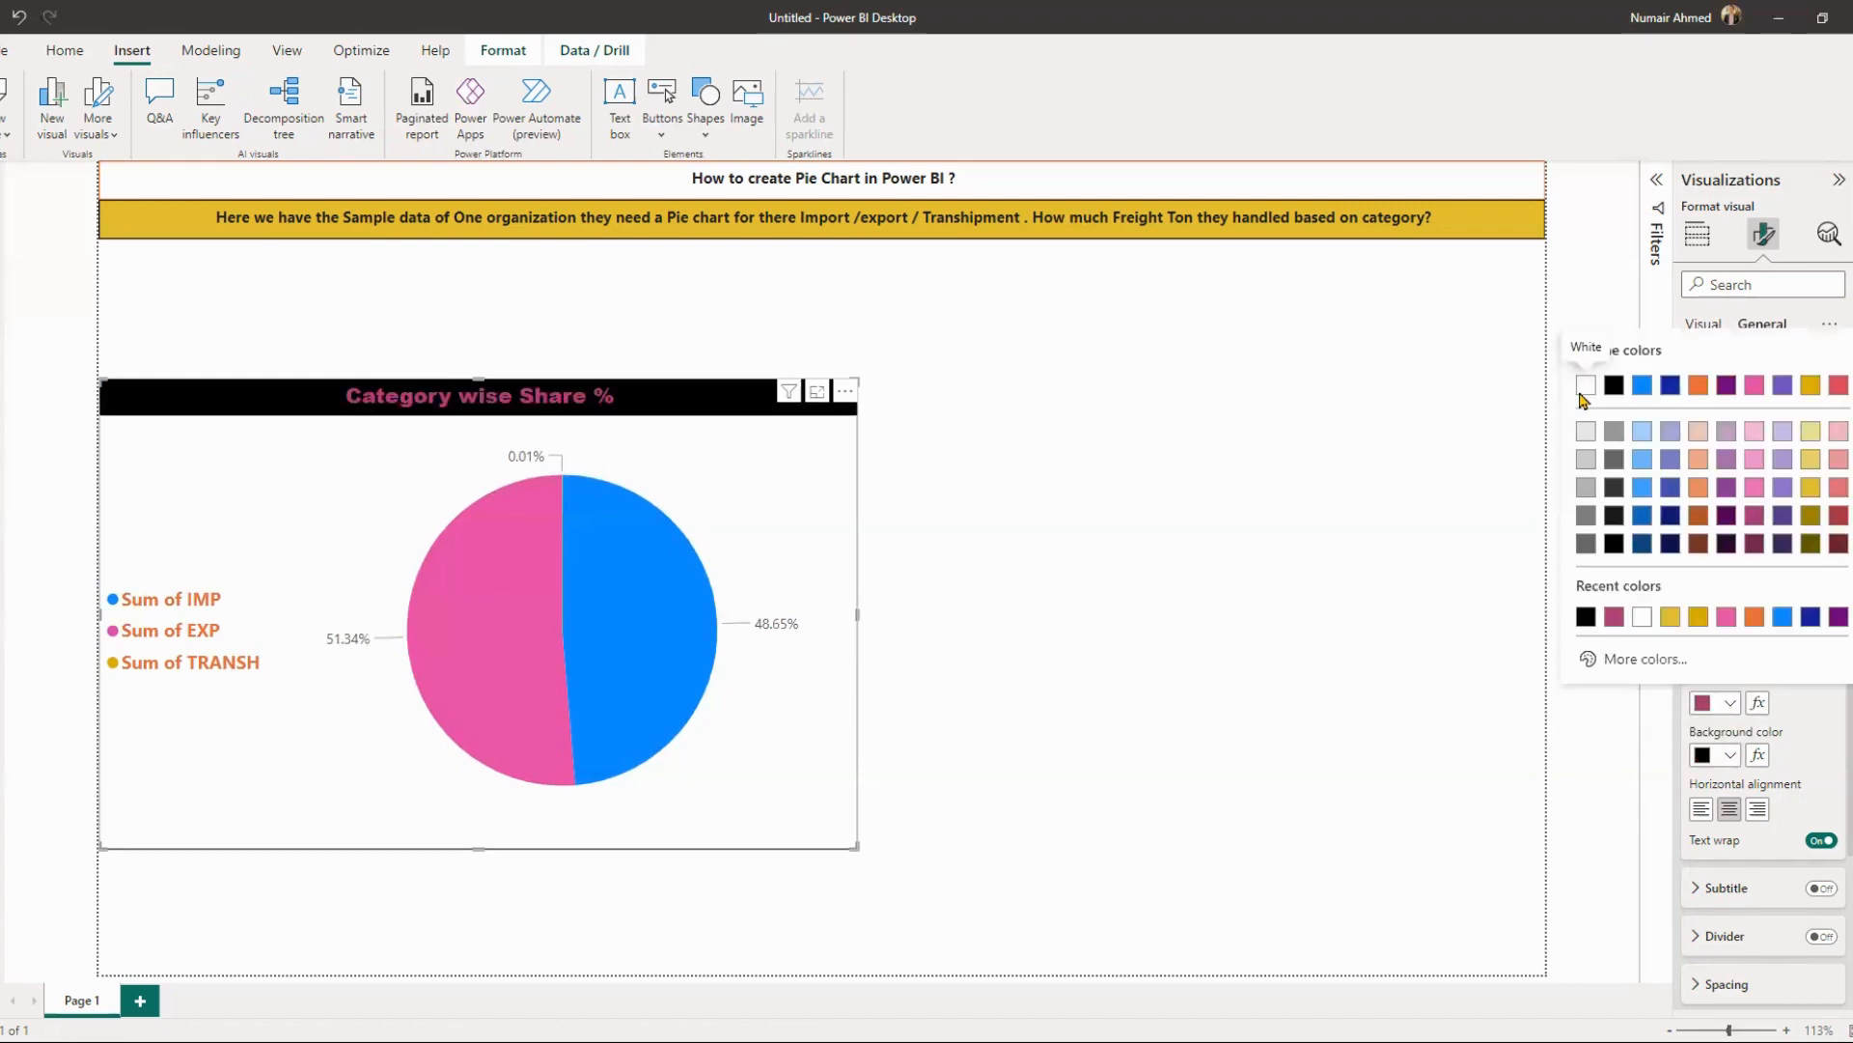
{"action": "left_click", "coordinate": [1586, 385]}
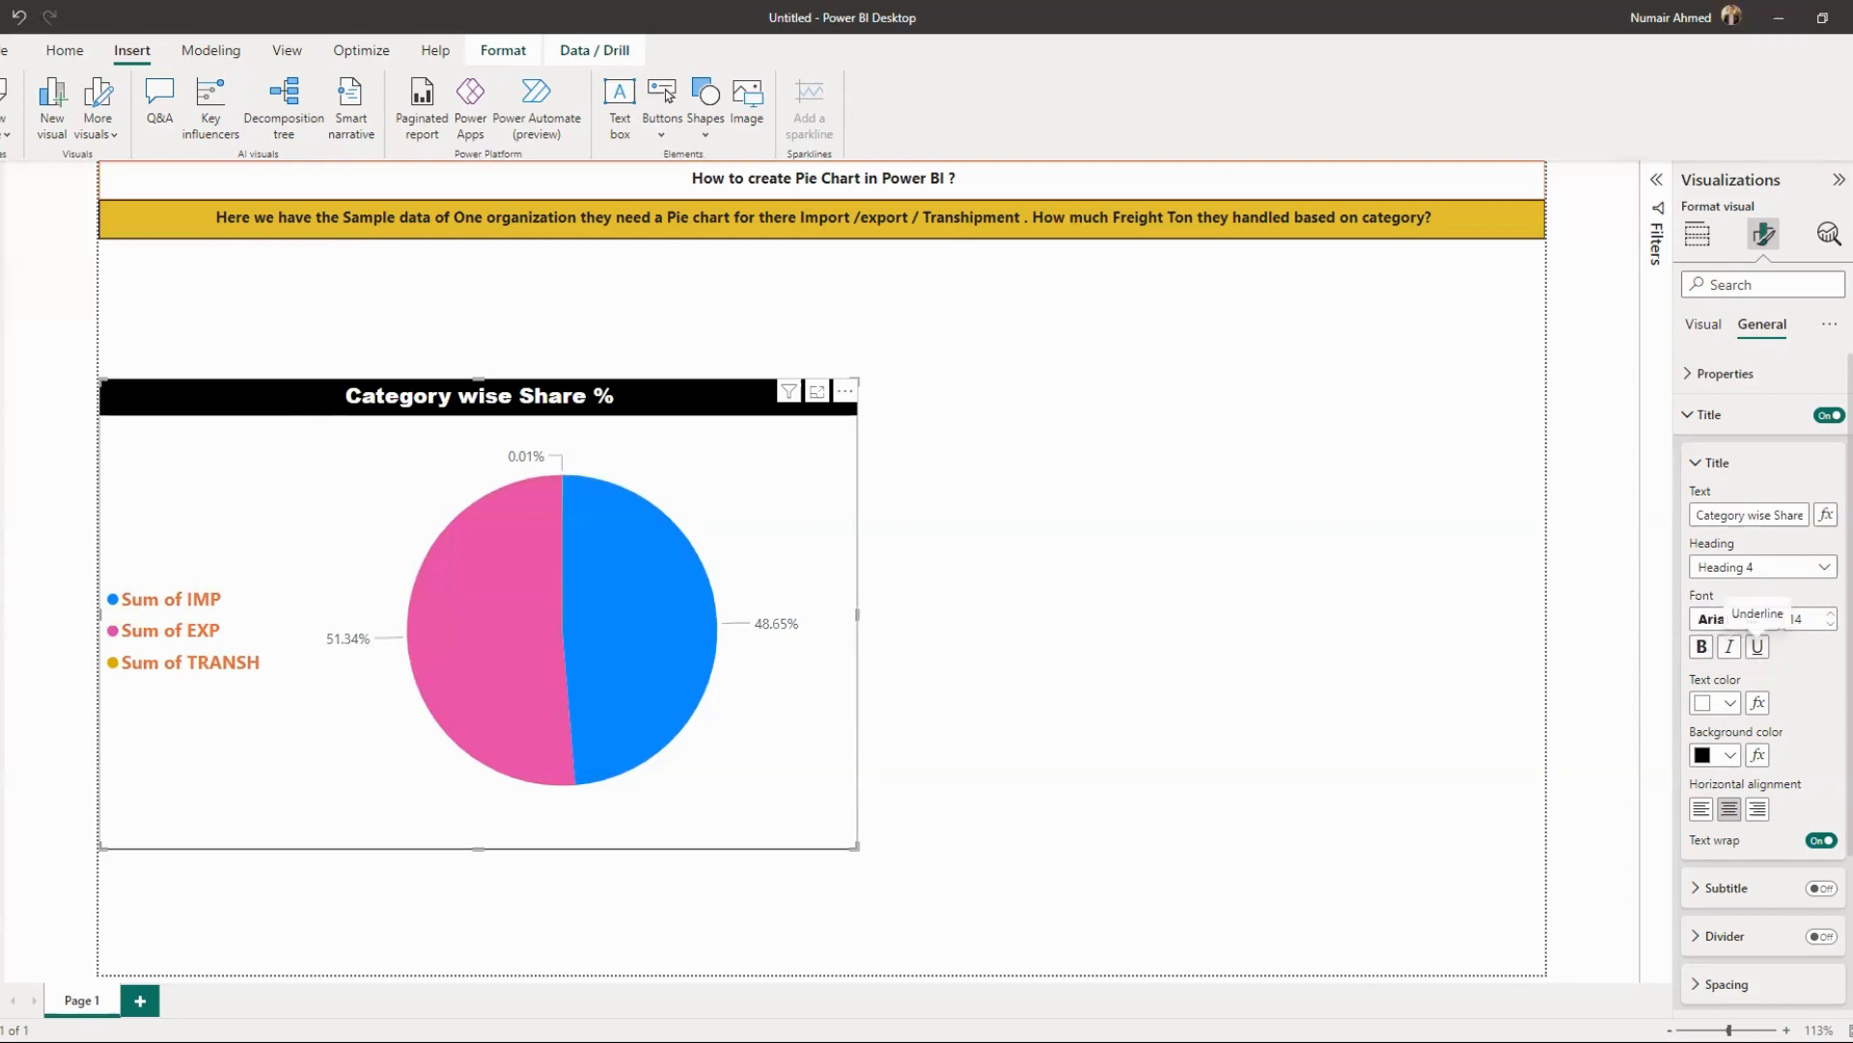
{"action": "left_click", "coordinate": [1707, 462]}
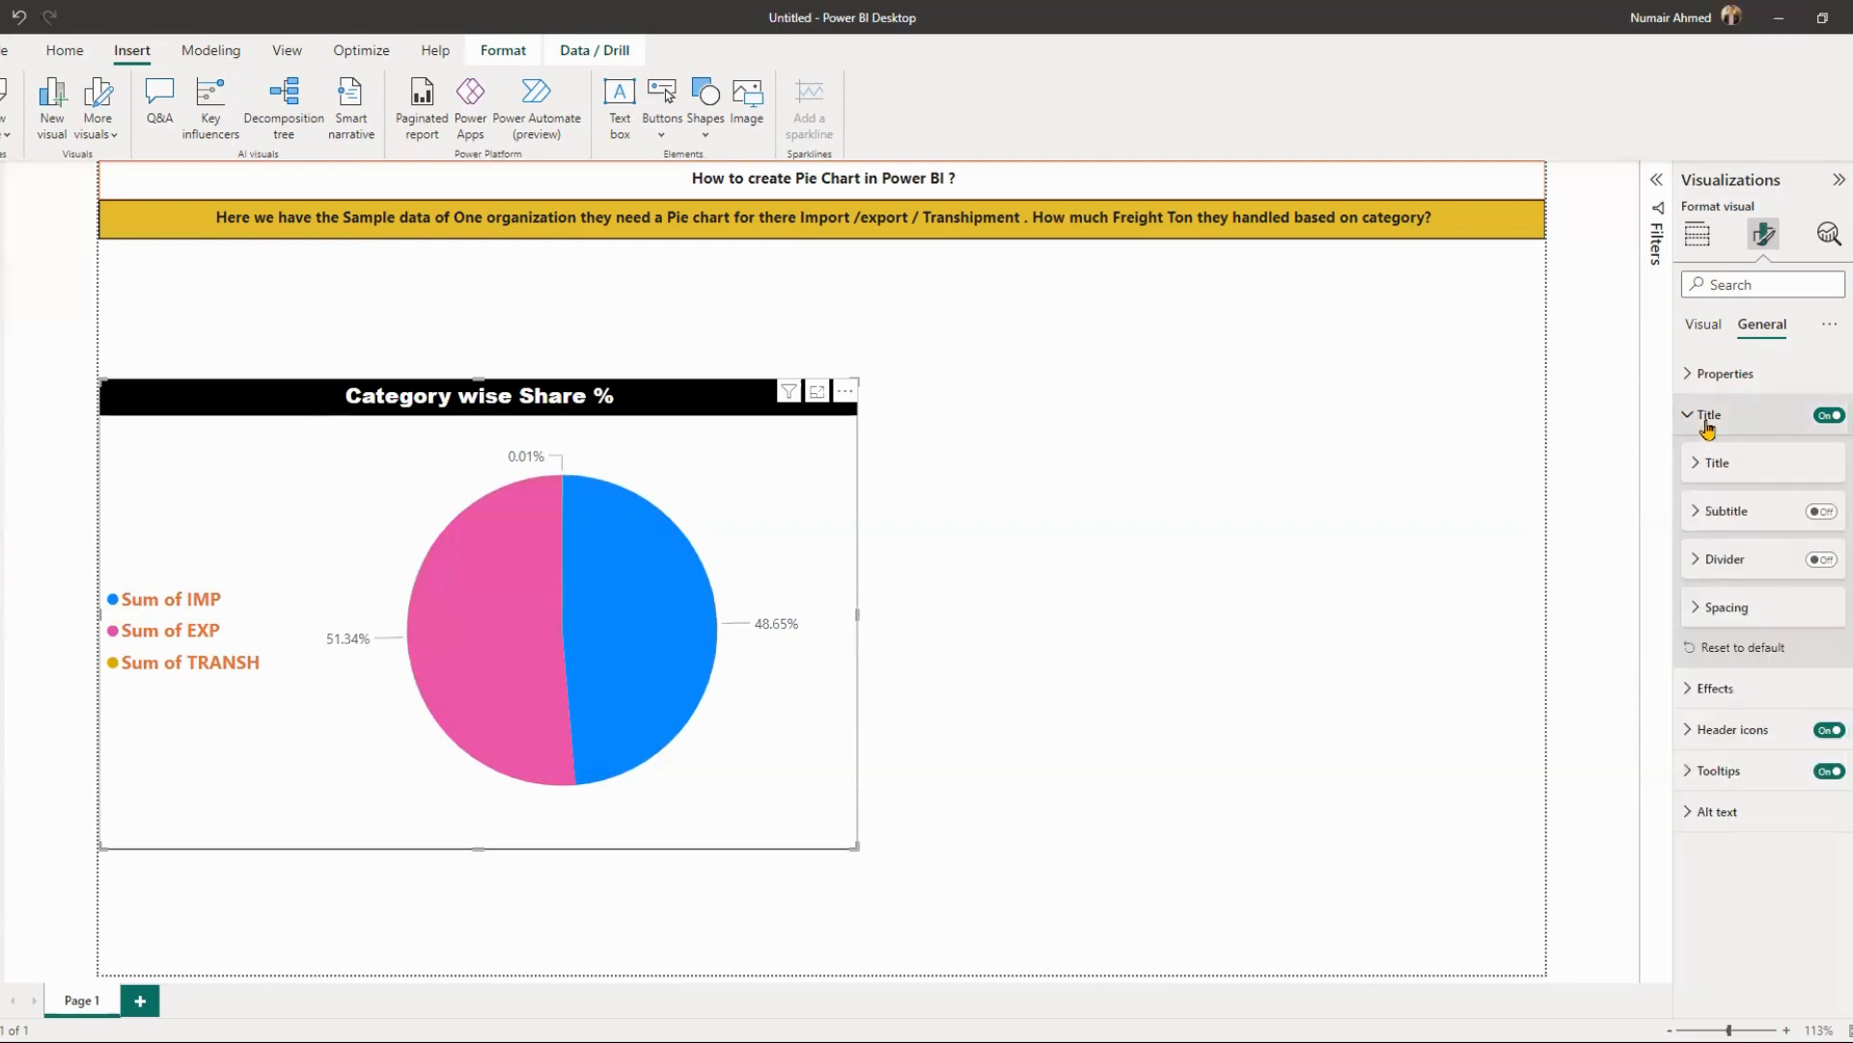
{"action": "left_click", "coordinate": [1706, 417]}
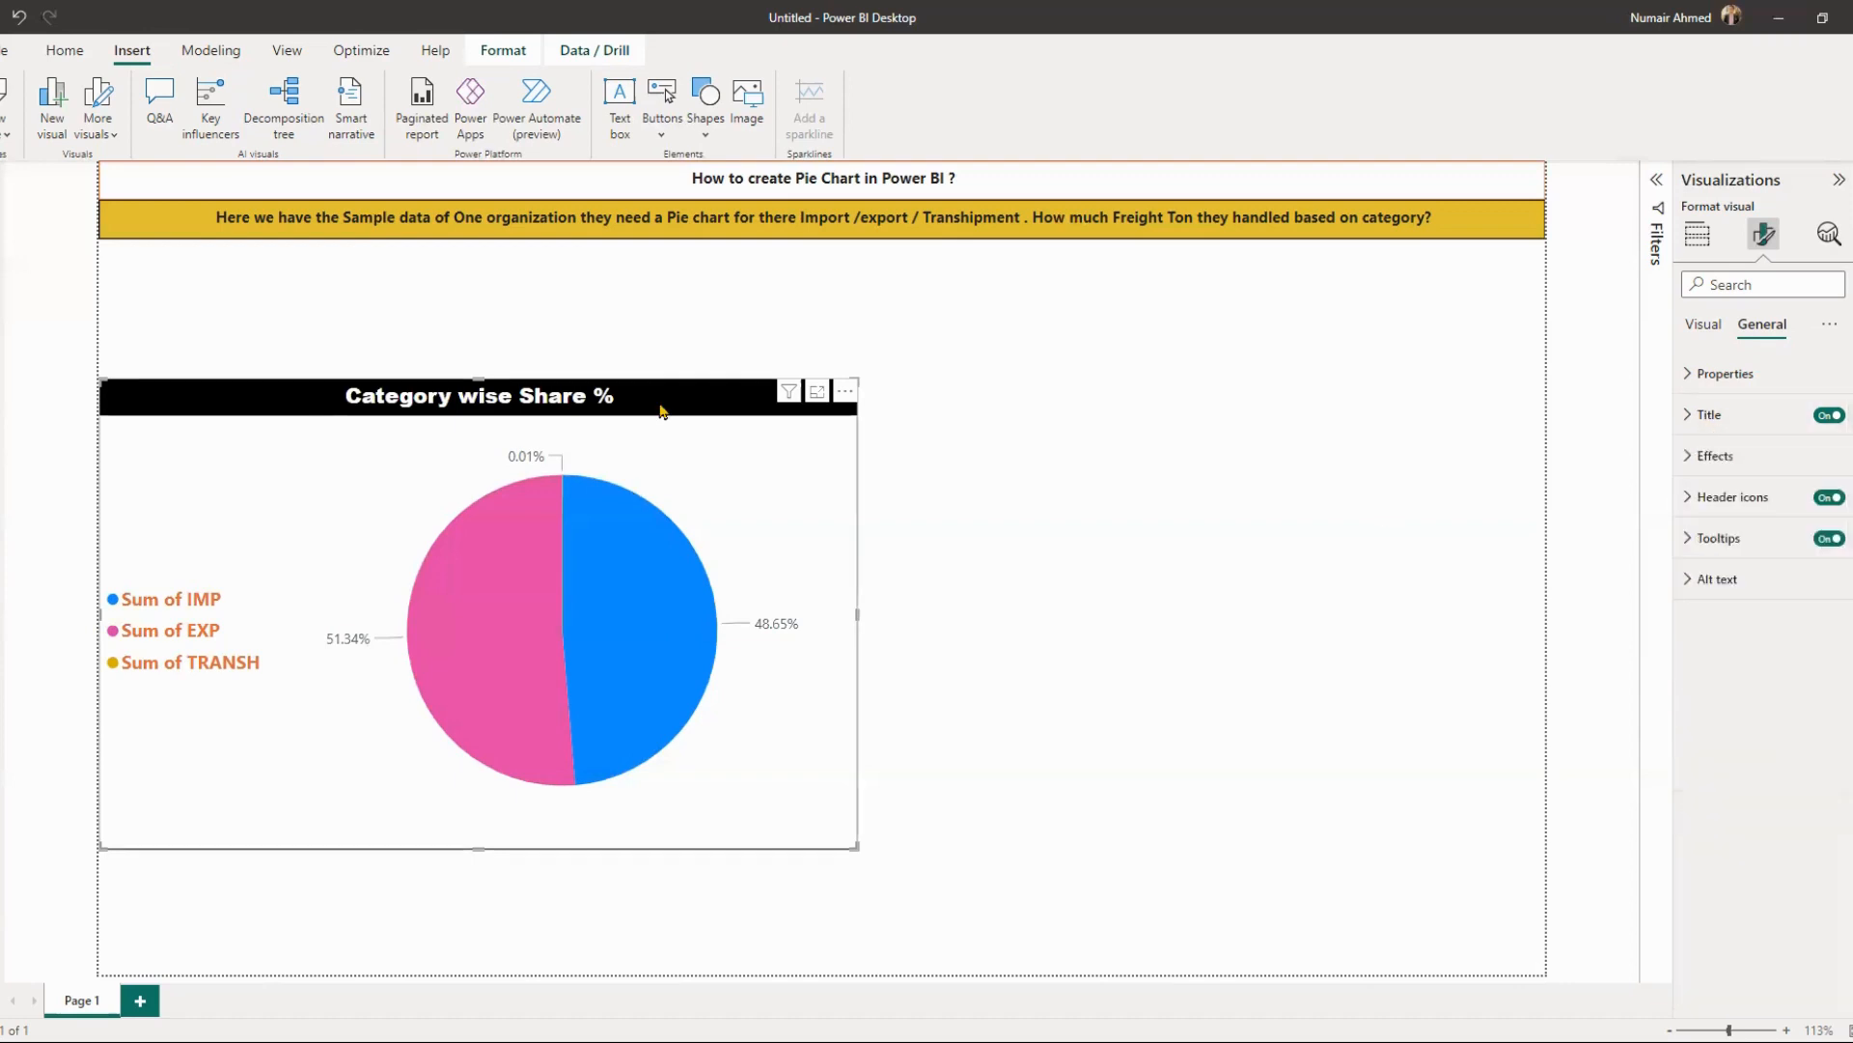
- Move the pie chart directly beneath the yellow banner and enlarge it to fill the rest of the page
{"action": "key", "text": "ctrl+z"}
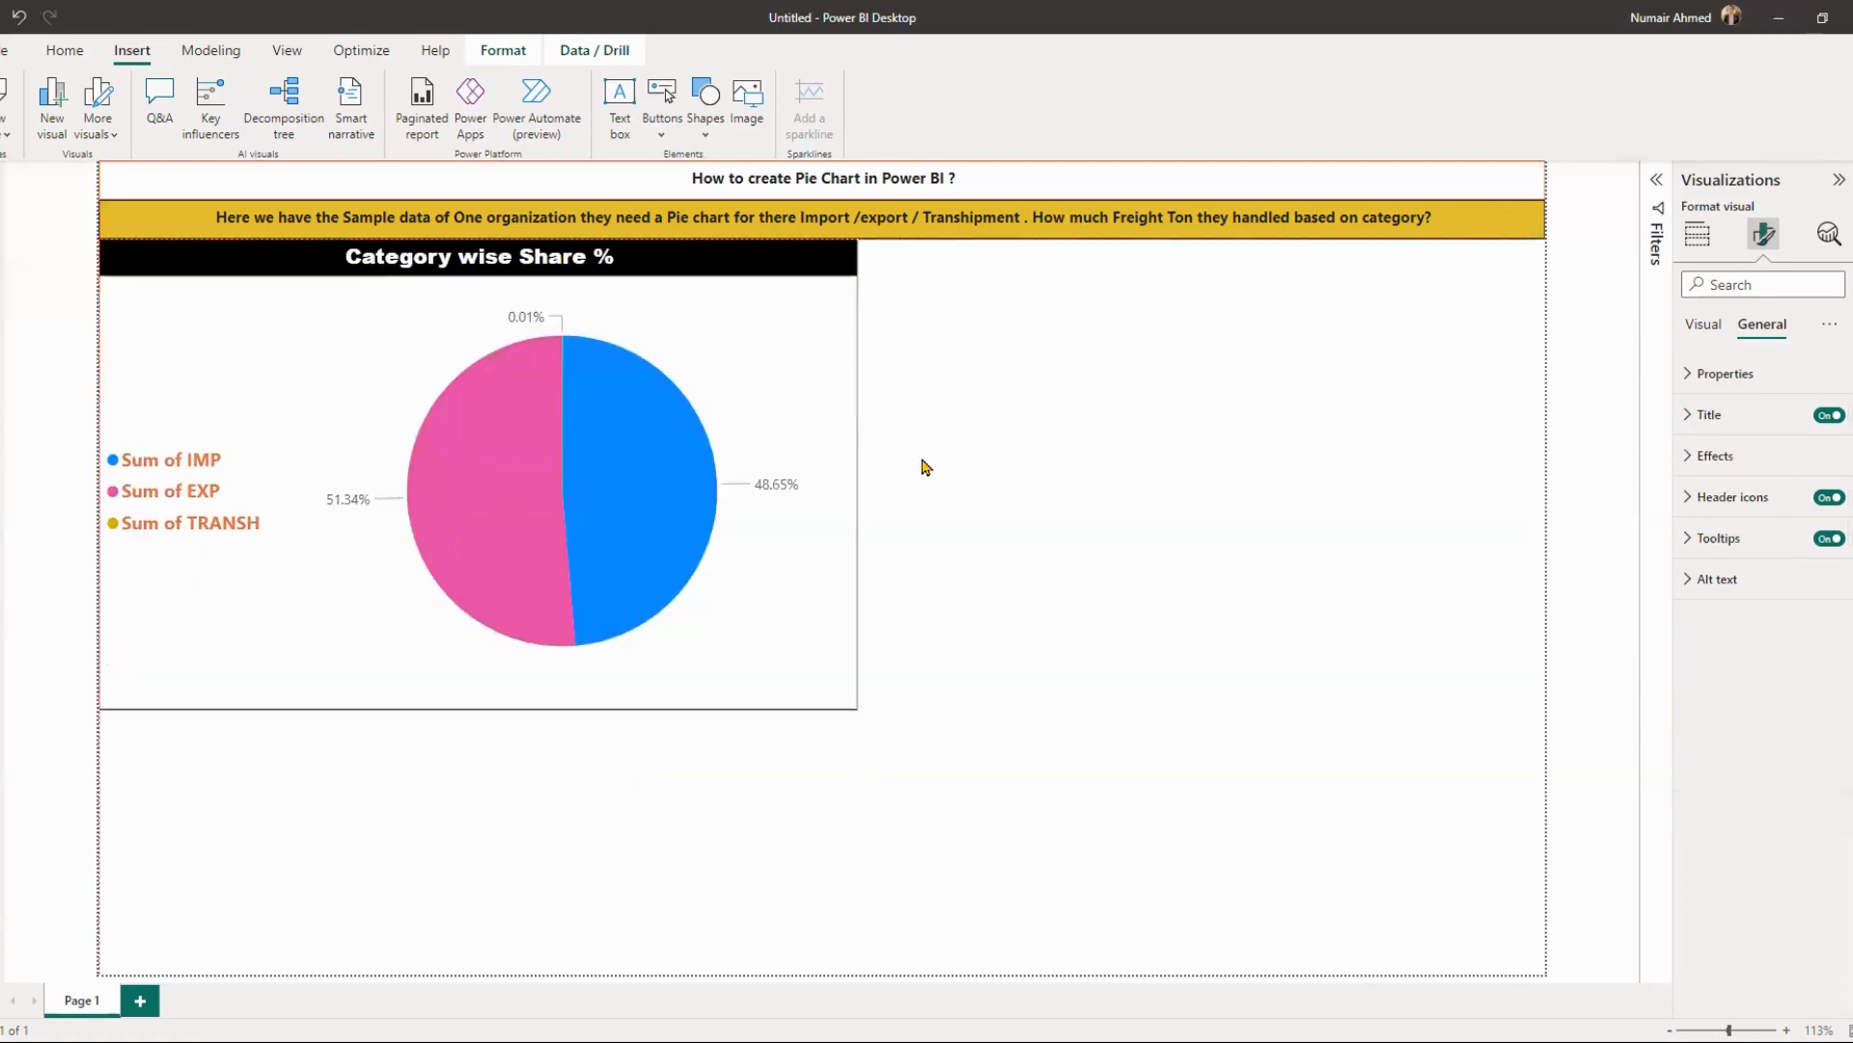
{"action": "left_click_drag", "start_coordinate": [858, 482], "coordinate": [1544, 501]}
{"action": "left_click_drag", "start_coordinate": [823, 712], "coordinate": [823, 933]}
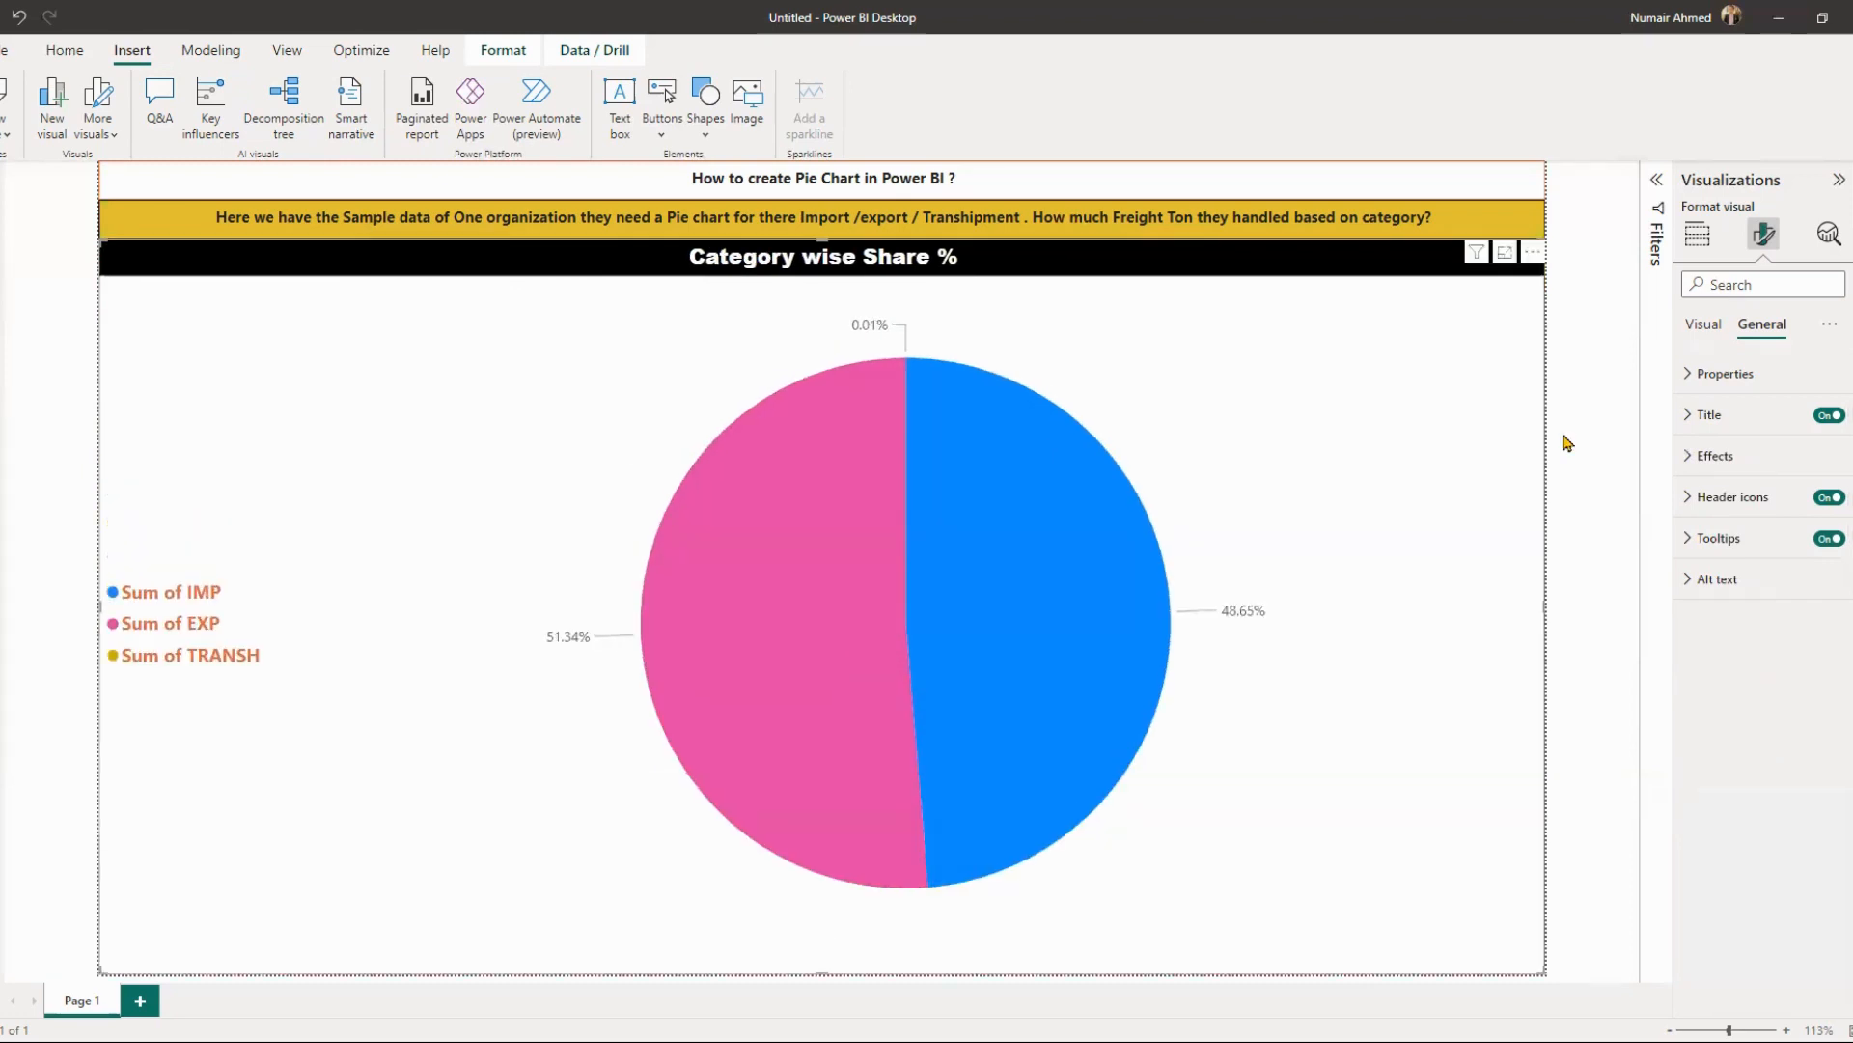
- Try renaming the chart's Sum of IMP value to IMPORT, and undo the rename
{"action": "left_click", "coordinate": [1701, 253]}
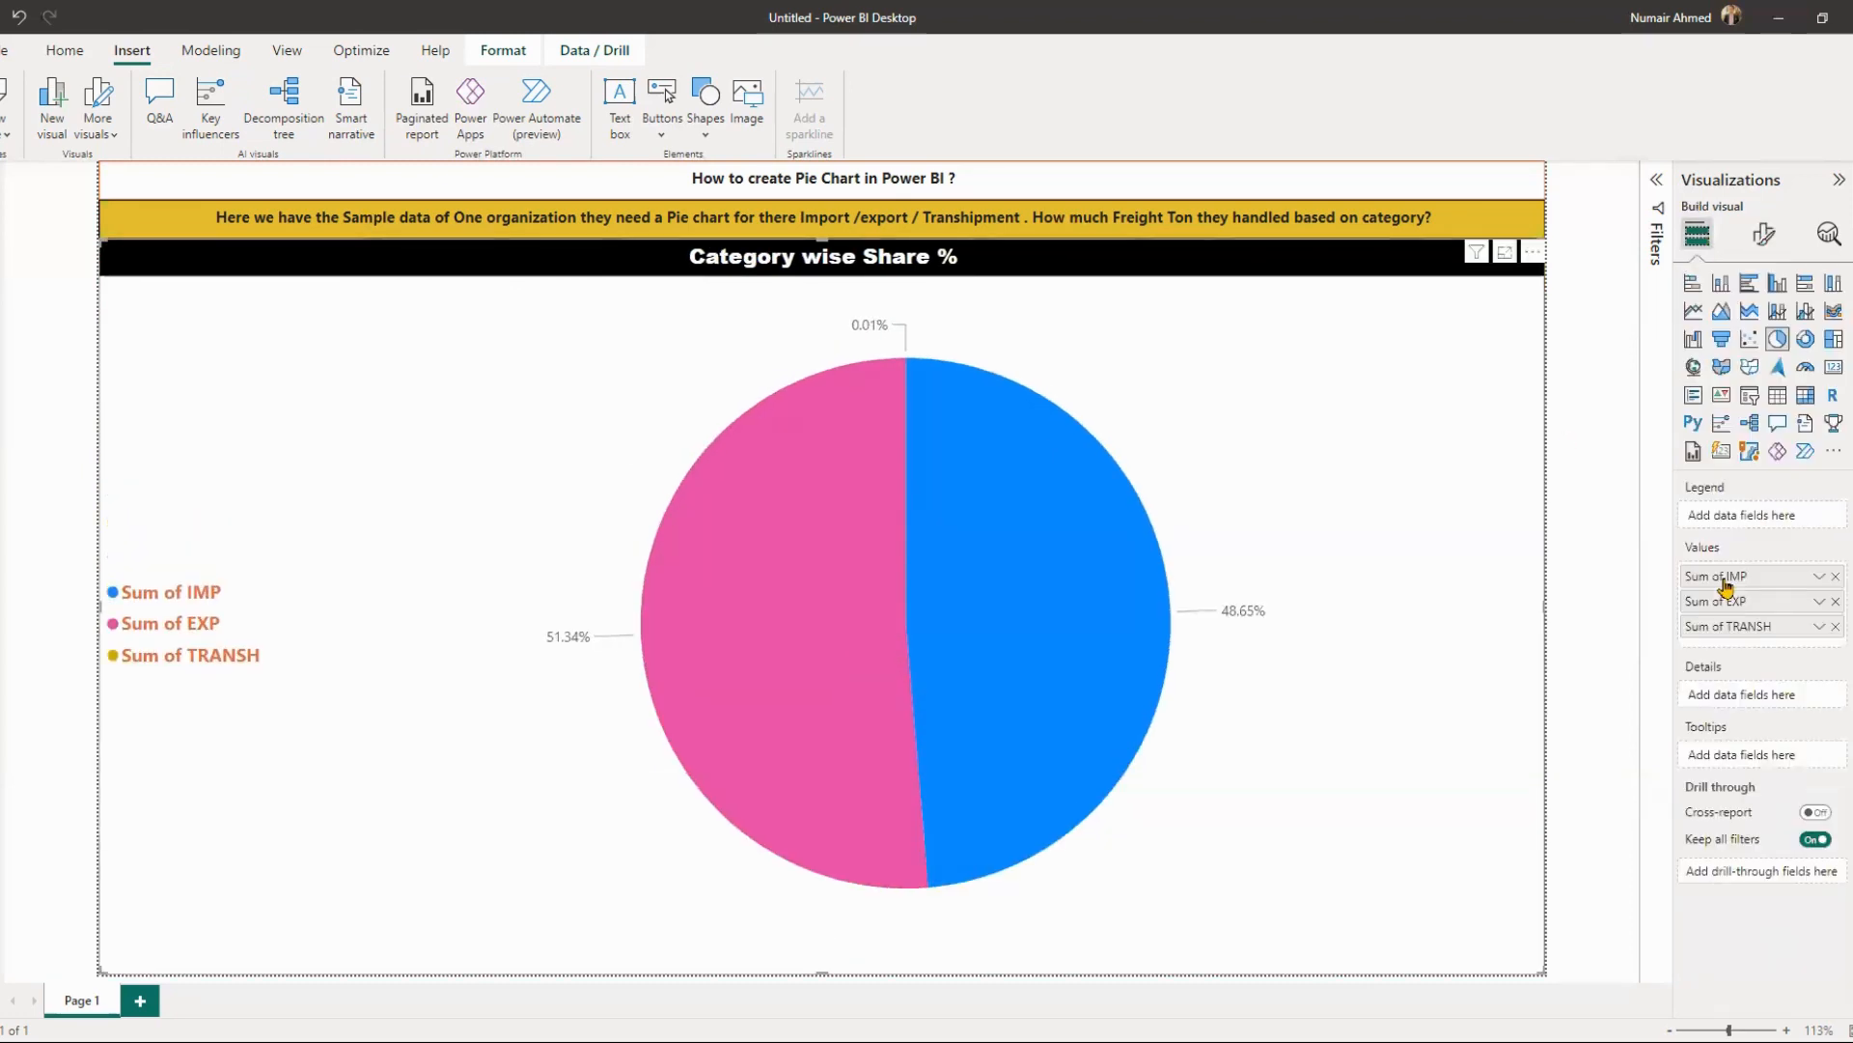
{"action": "double_click", "coordinate": [1725, 577]}
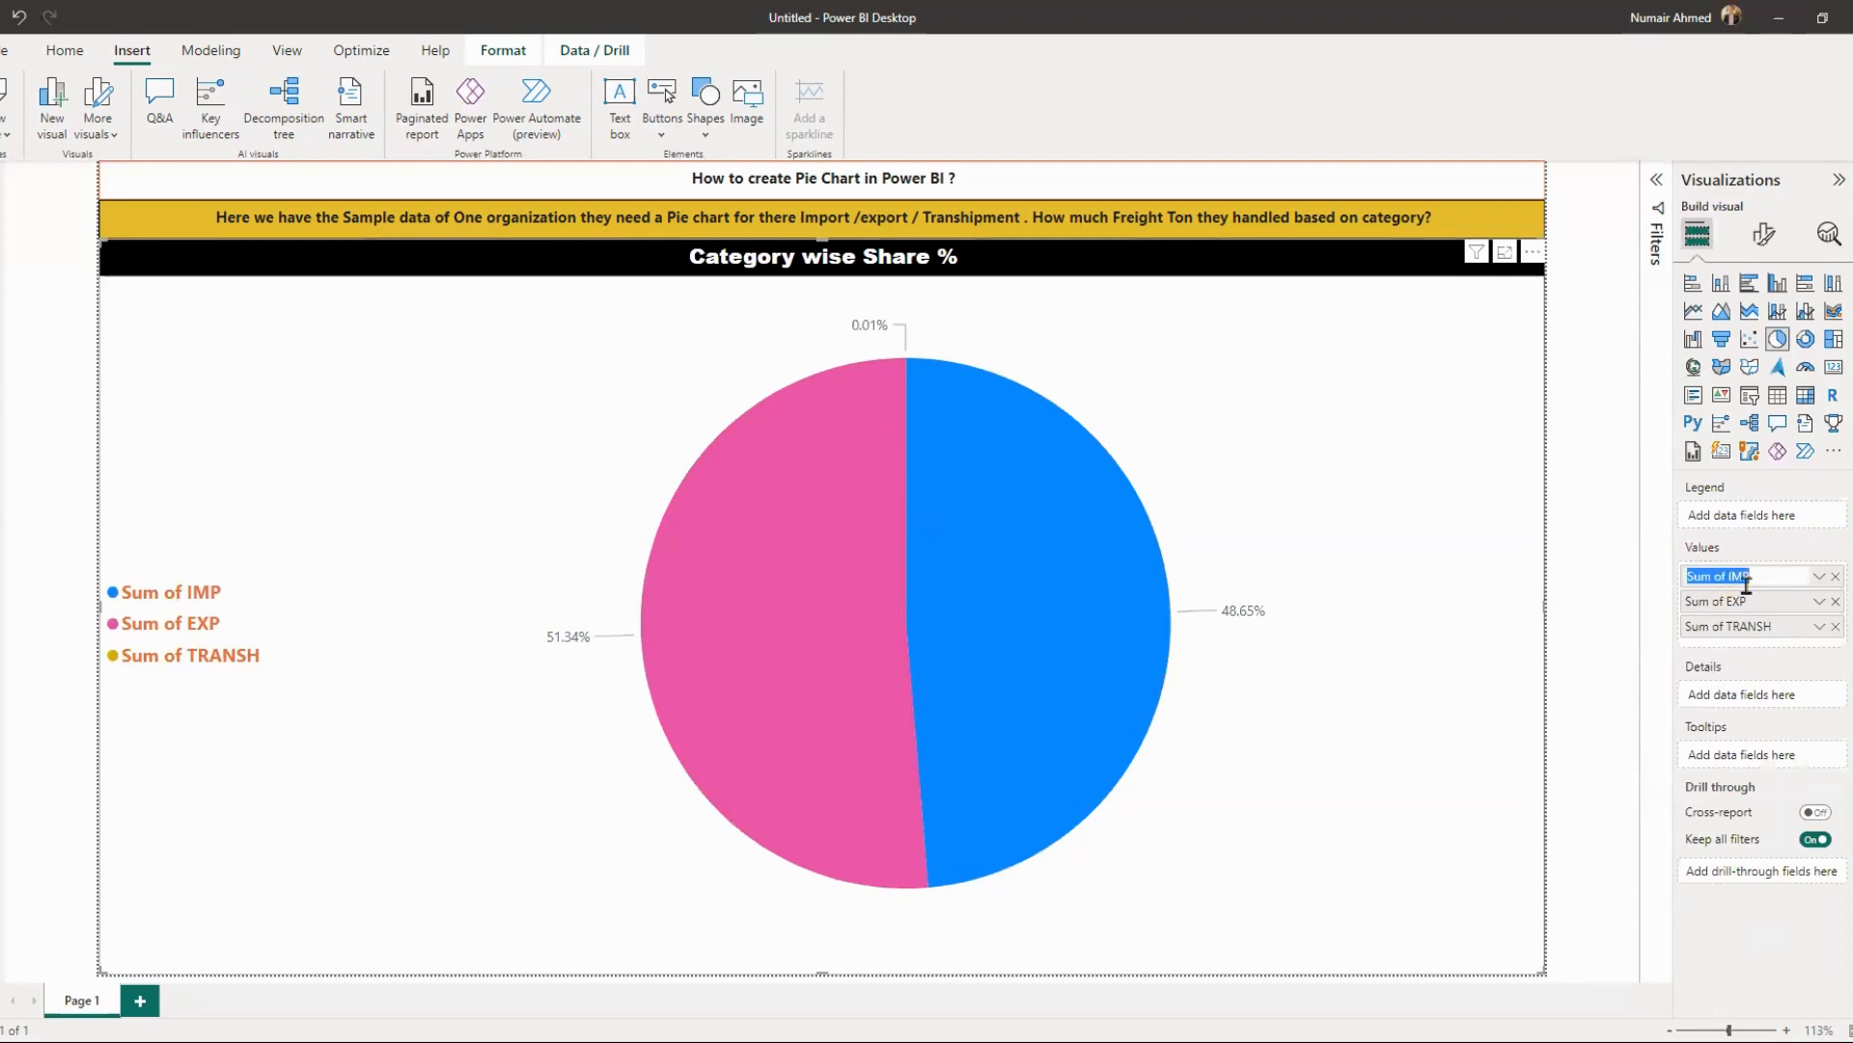
{"action": "type", "text": "IM"}
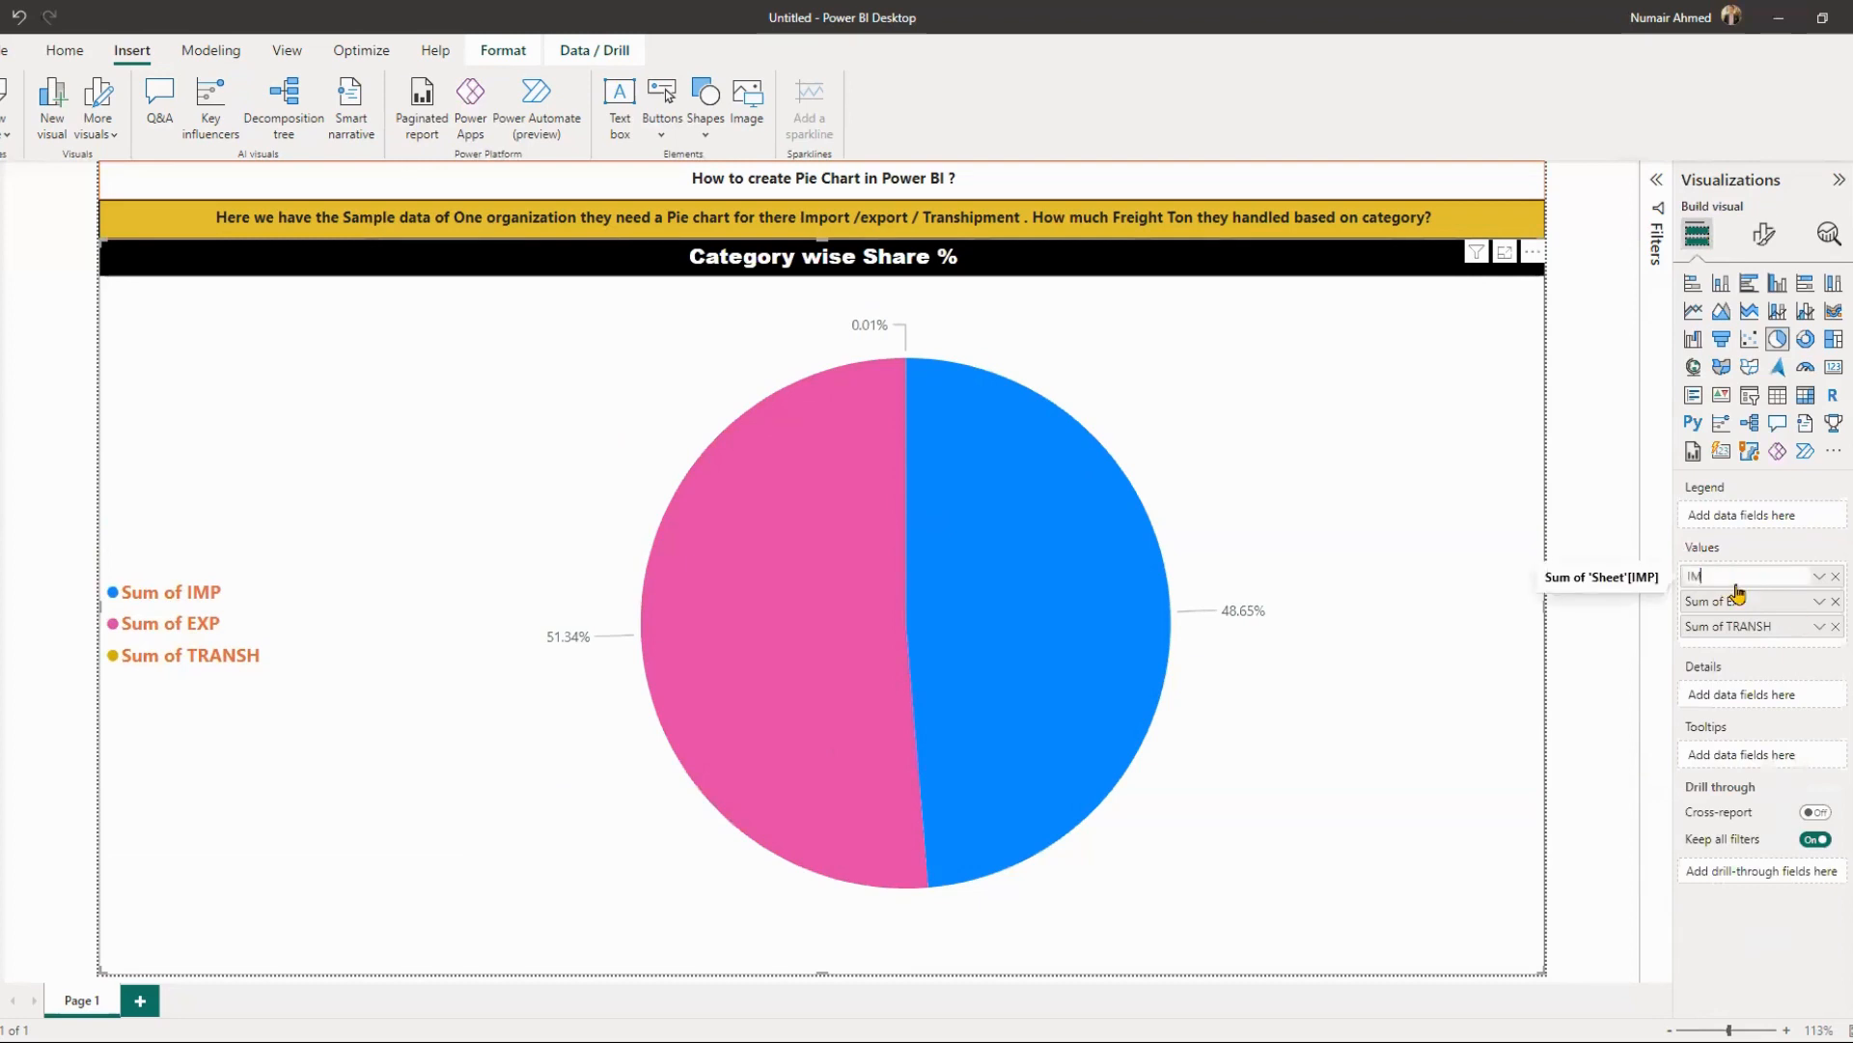
{"action": "type", "text": "PORT"}
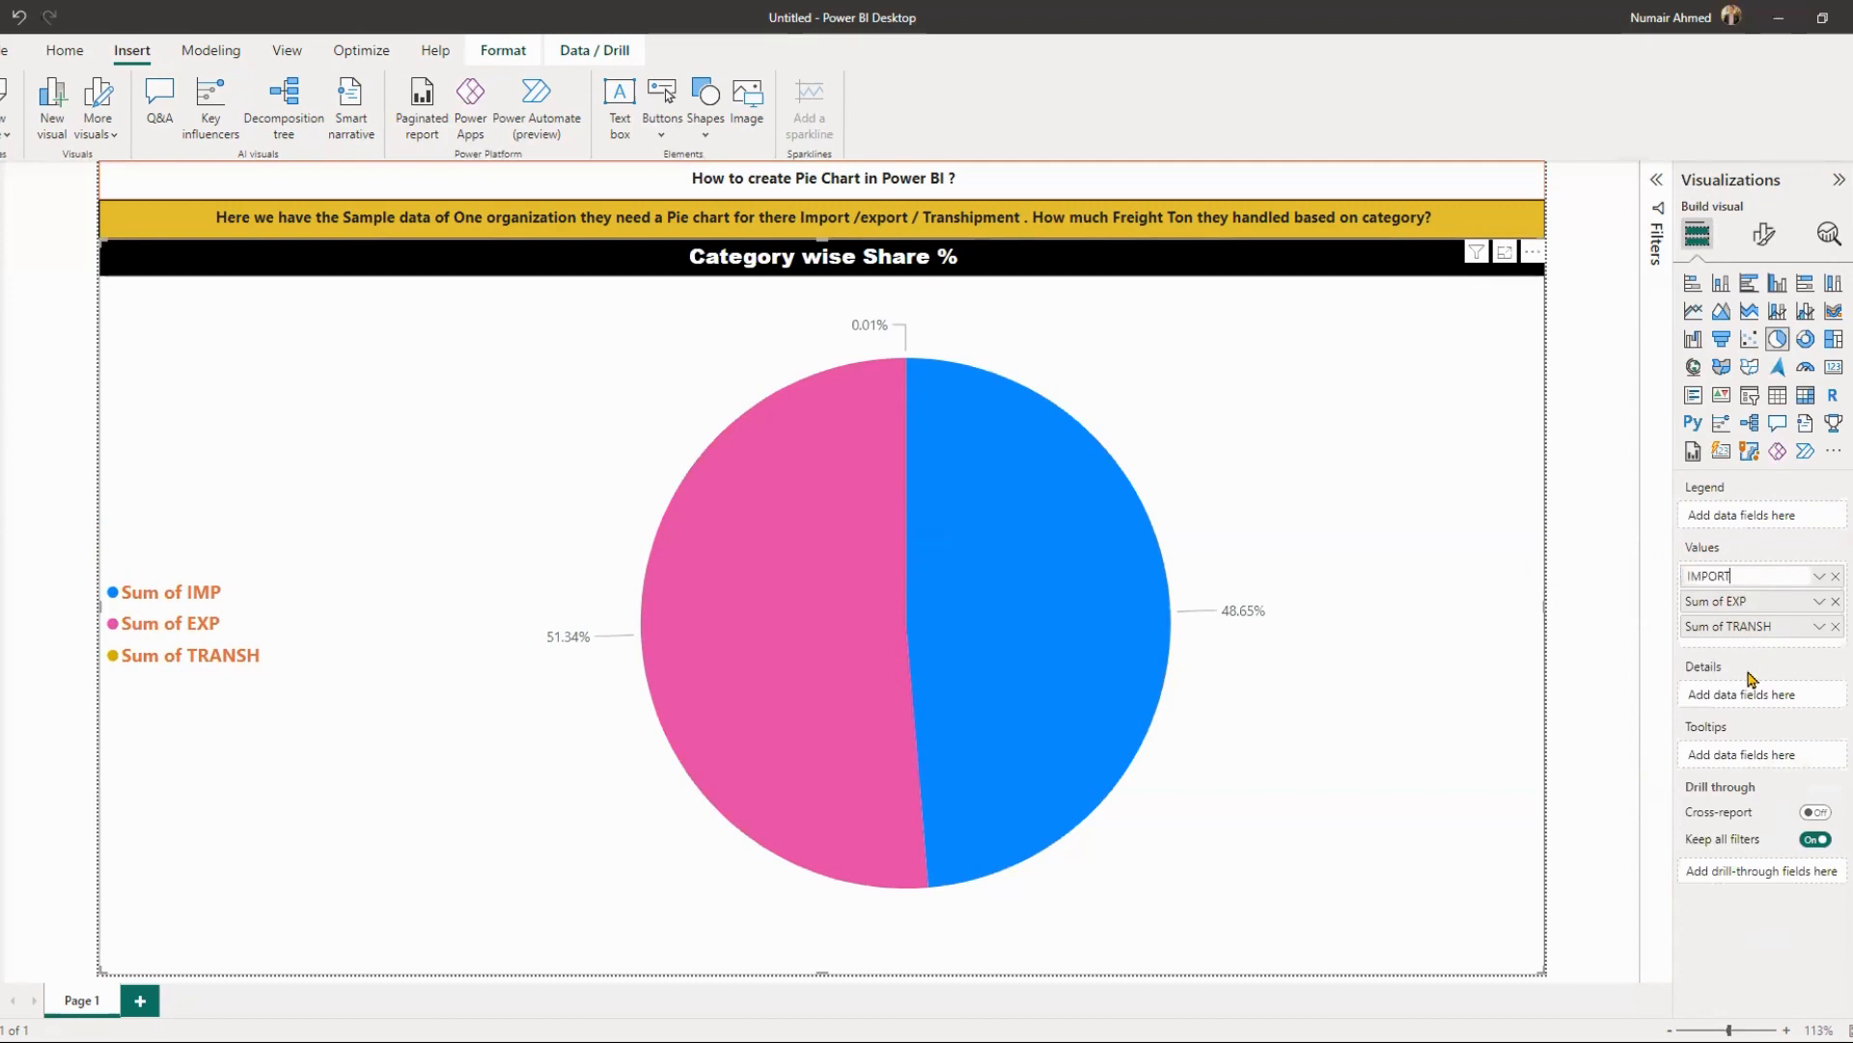
{"action": "key", "text": "Return"}
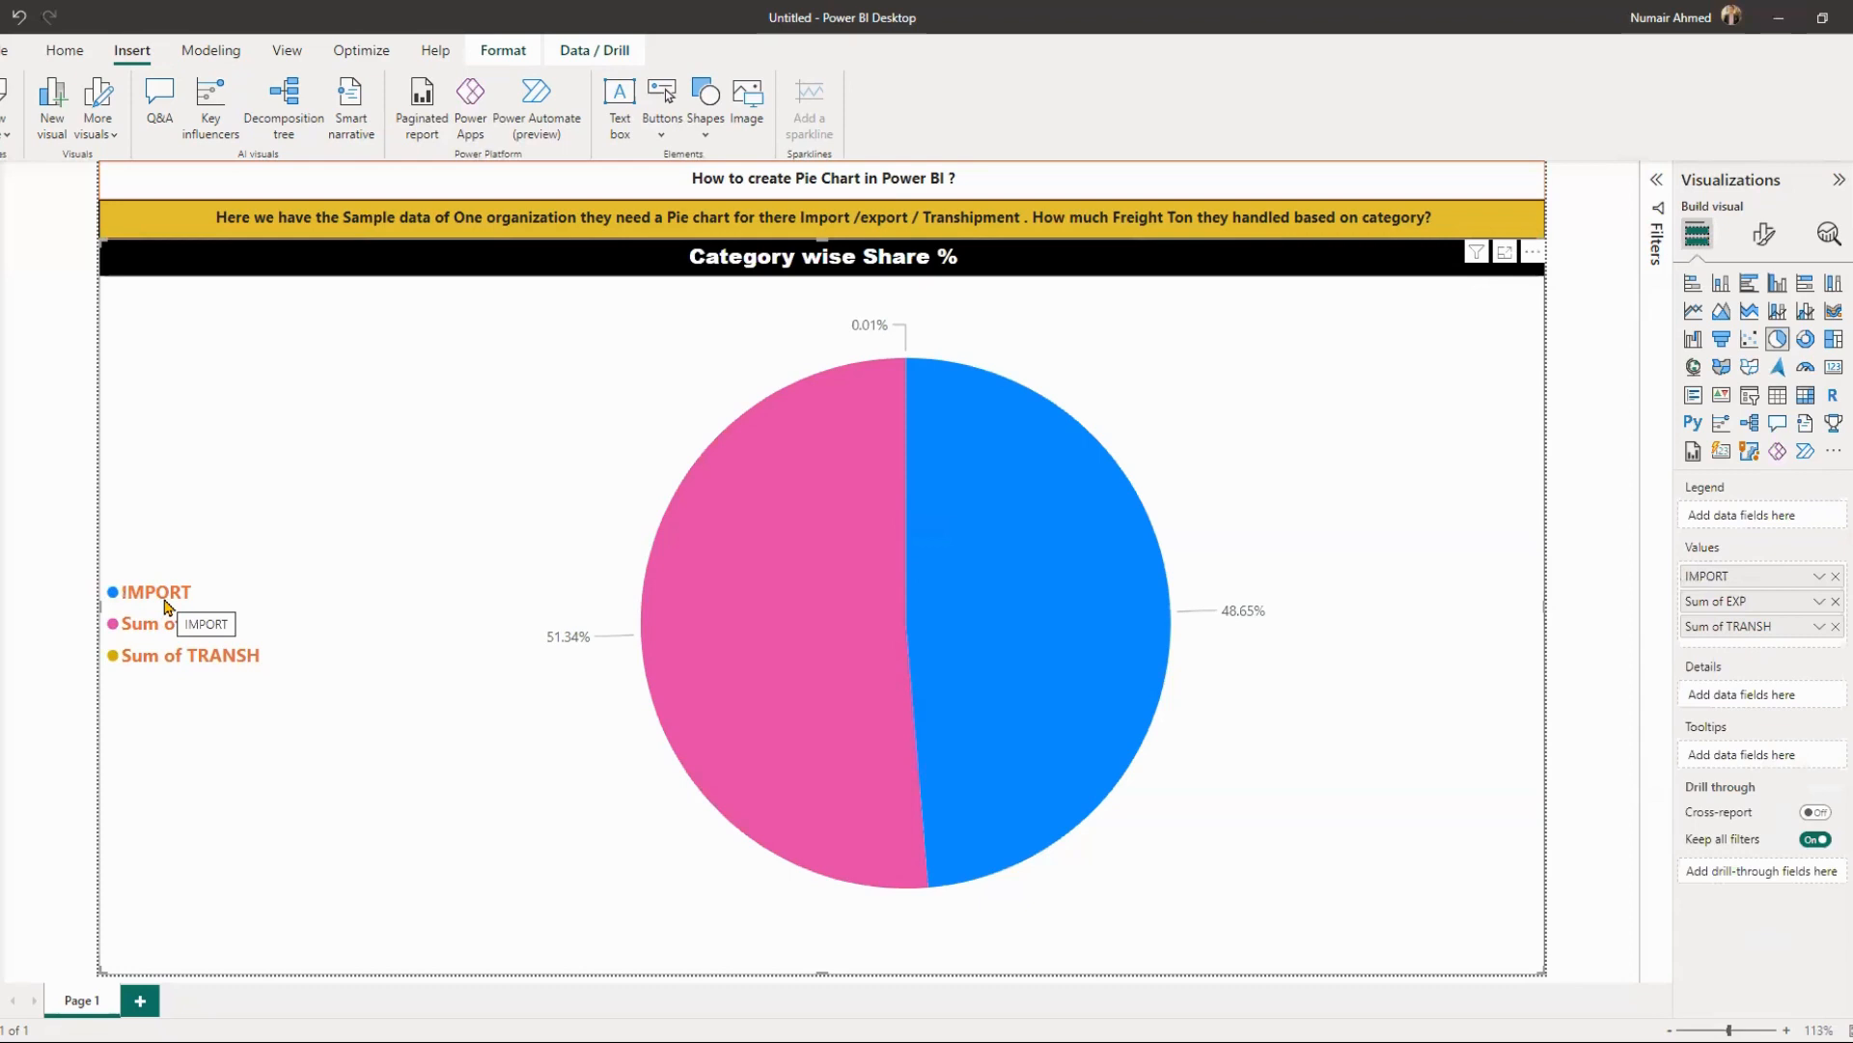
{"action": "key", "text": "ctrl+z"}
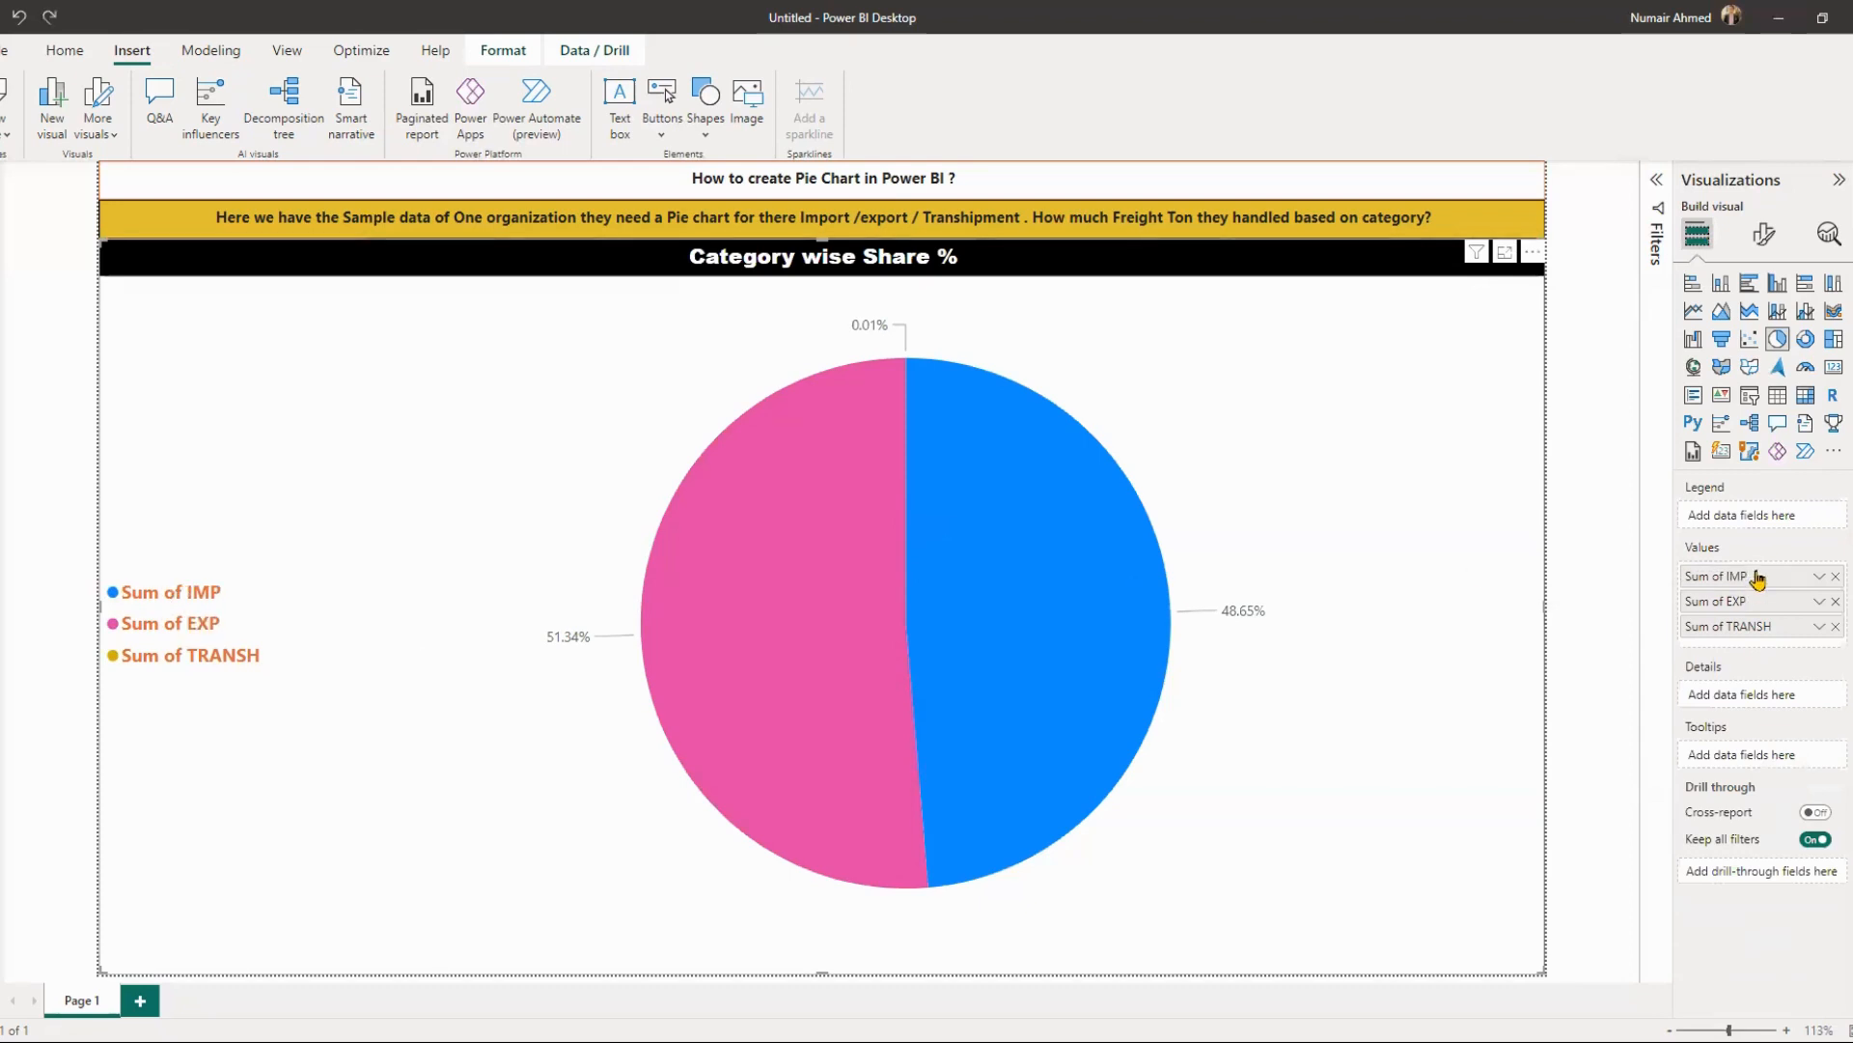
- Try 9 px as the vertical spacing of the pie chart's title and restore the original spacing
{"action": "left_click", "coordinate": [1763, 233]}
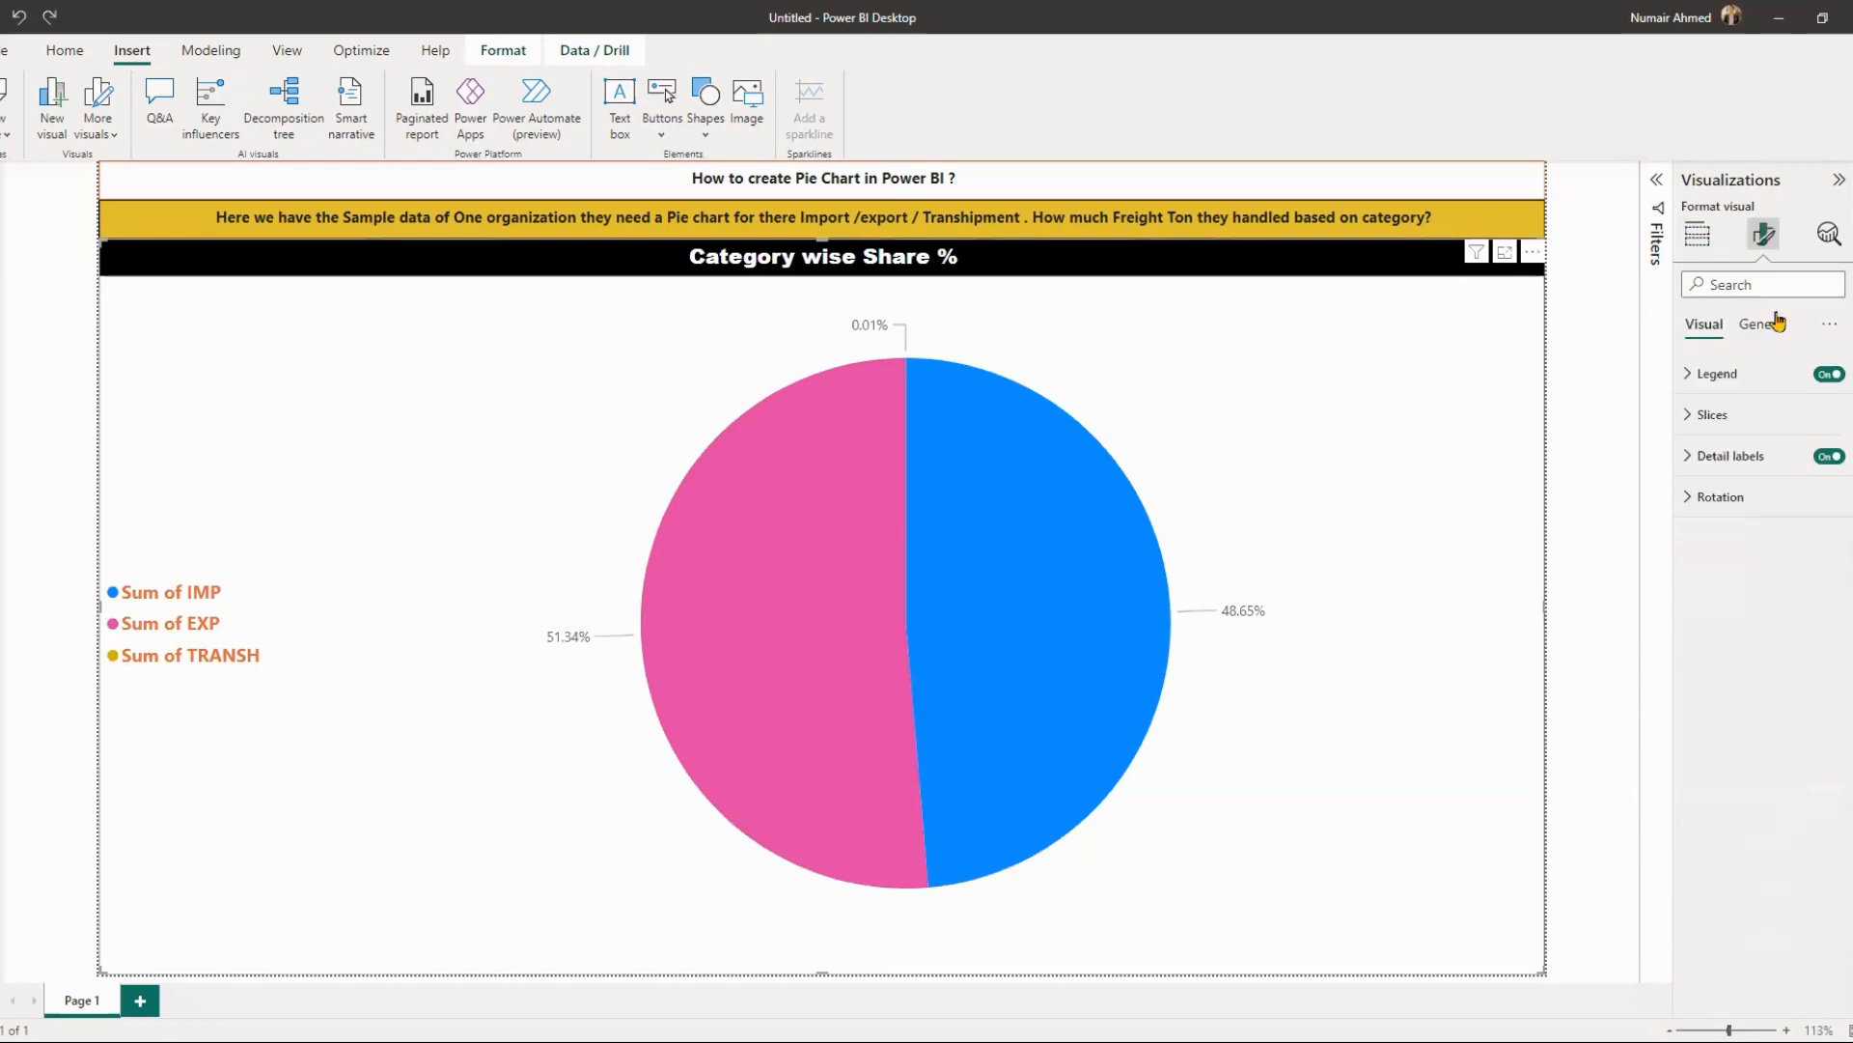
{"action": "left_click", "coordinate": [1764, 326]}
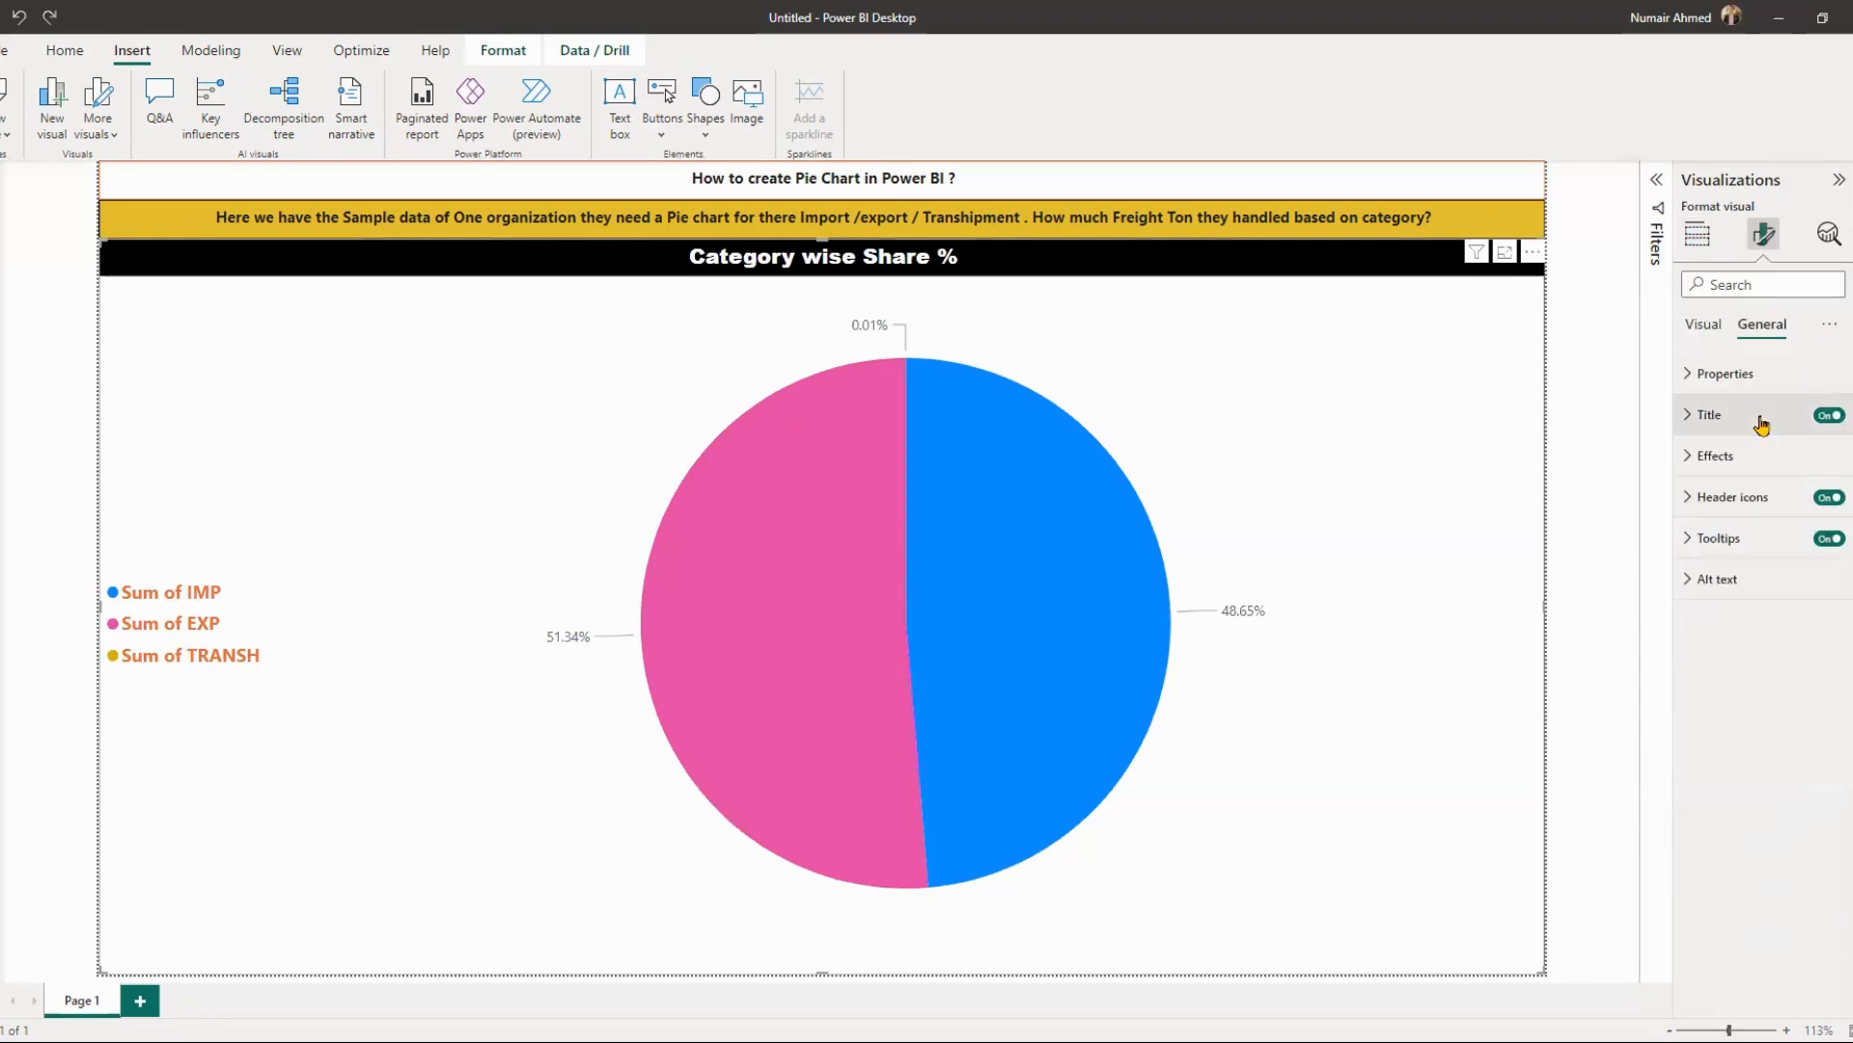
{"action": "left_click", "coordinate": [1762, 428]}
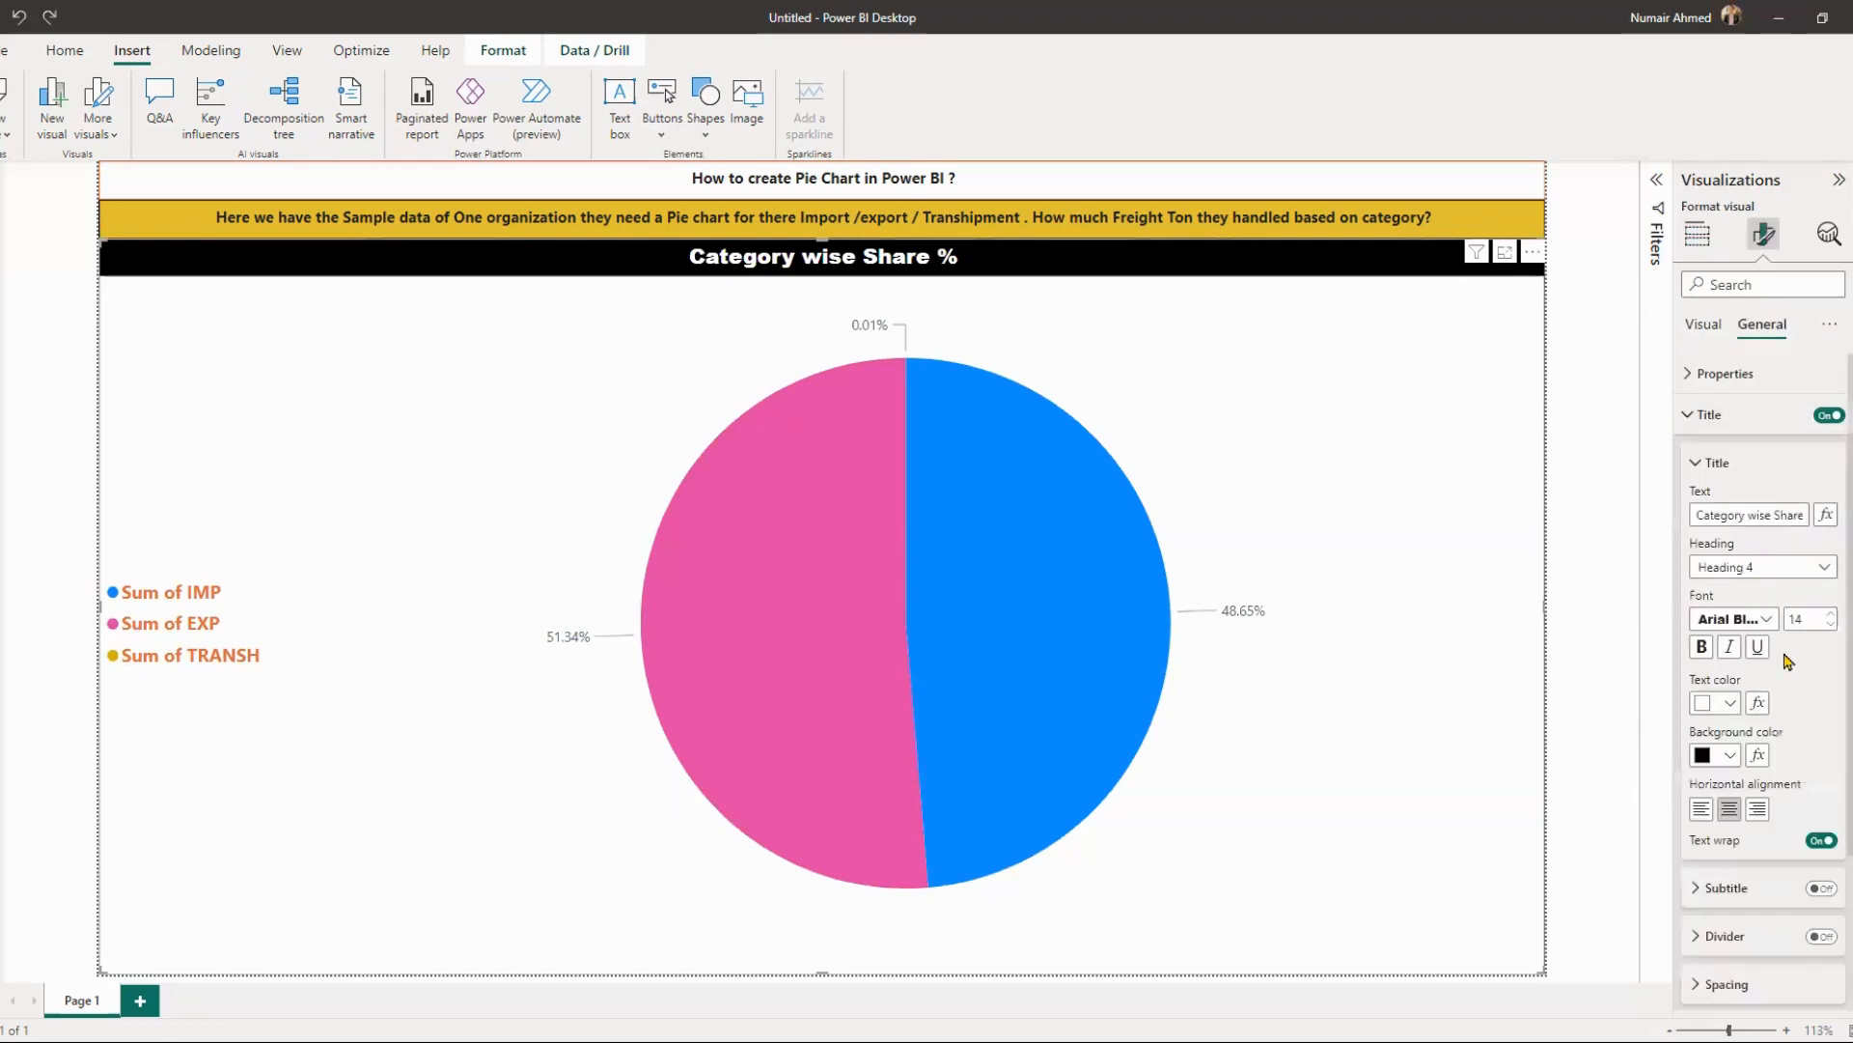
{"action": "scroll", "coordinate": [1776, 704], "scroll_direction": "down", "scroll_amount": 2}
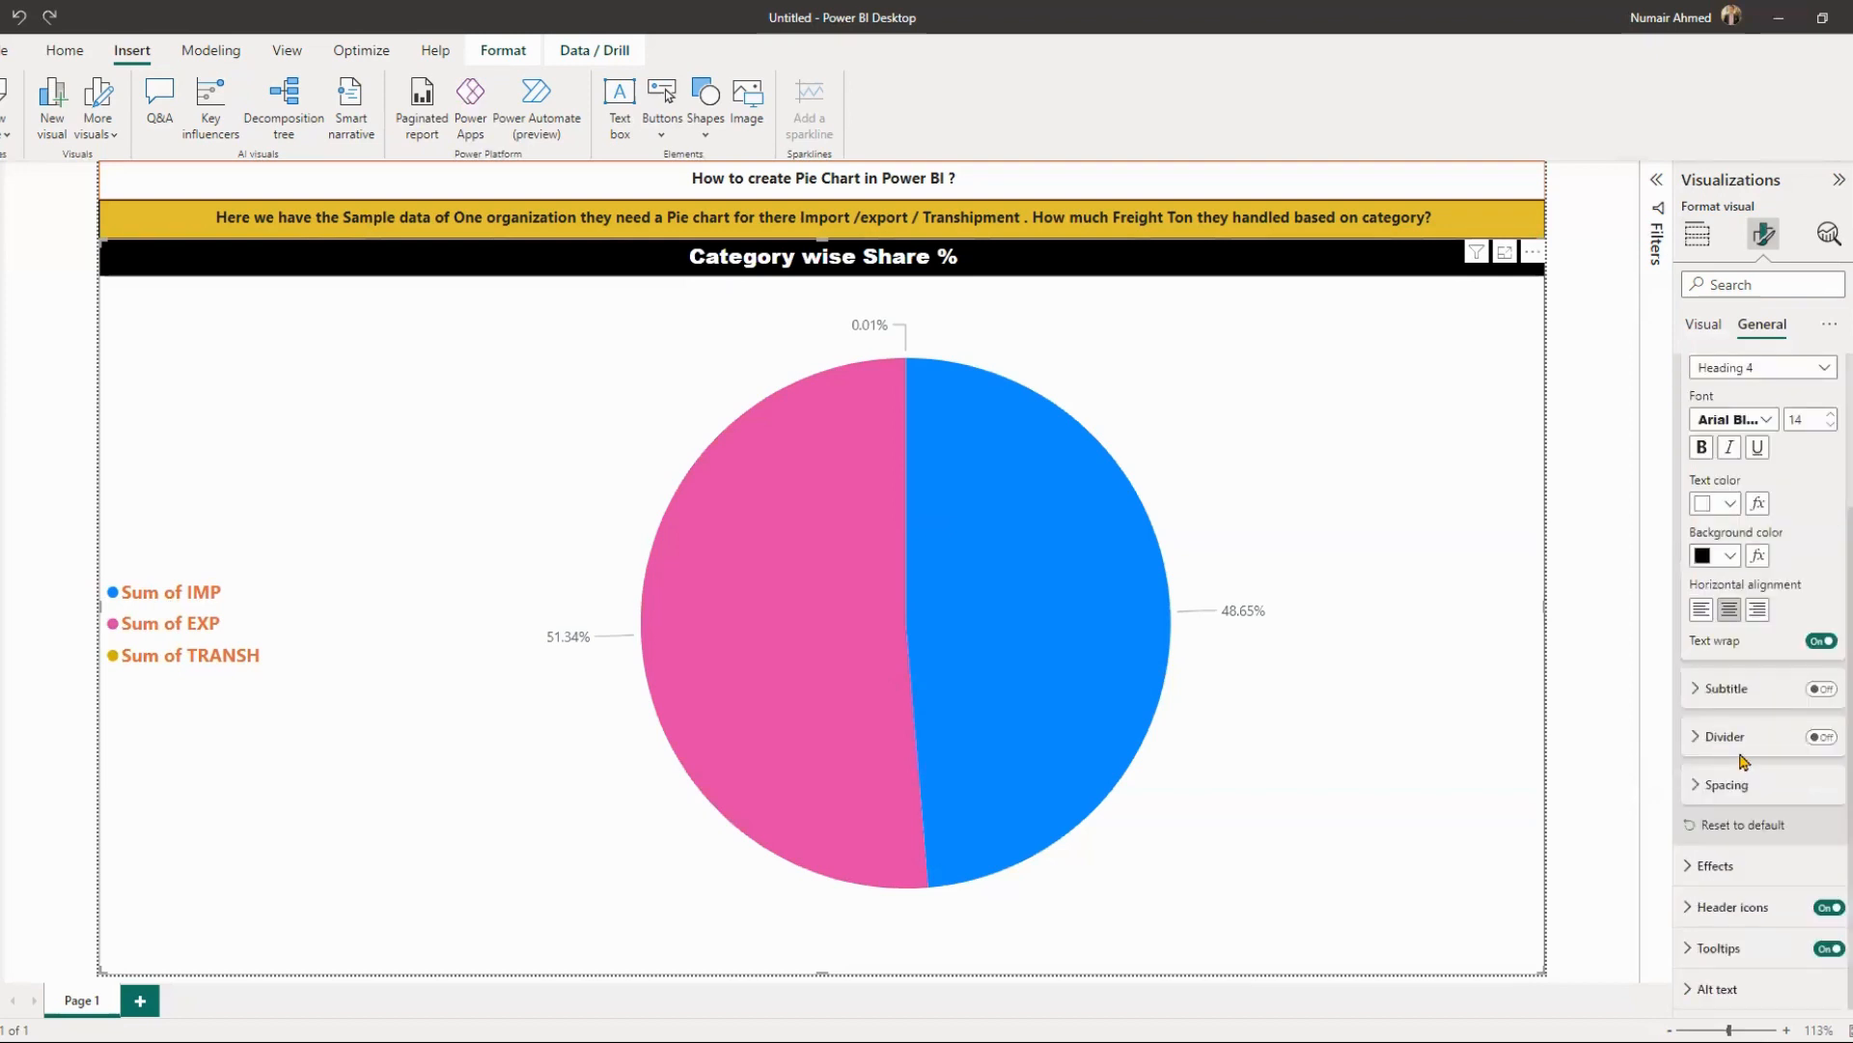
{"action": "left_click", "coordinate": [1776, 787]}
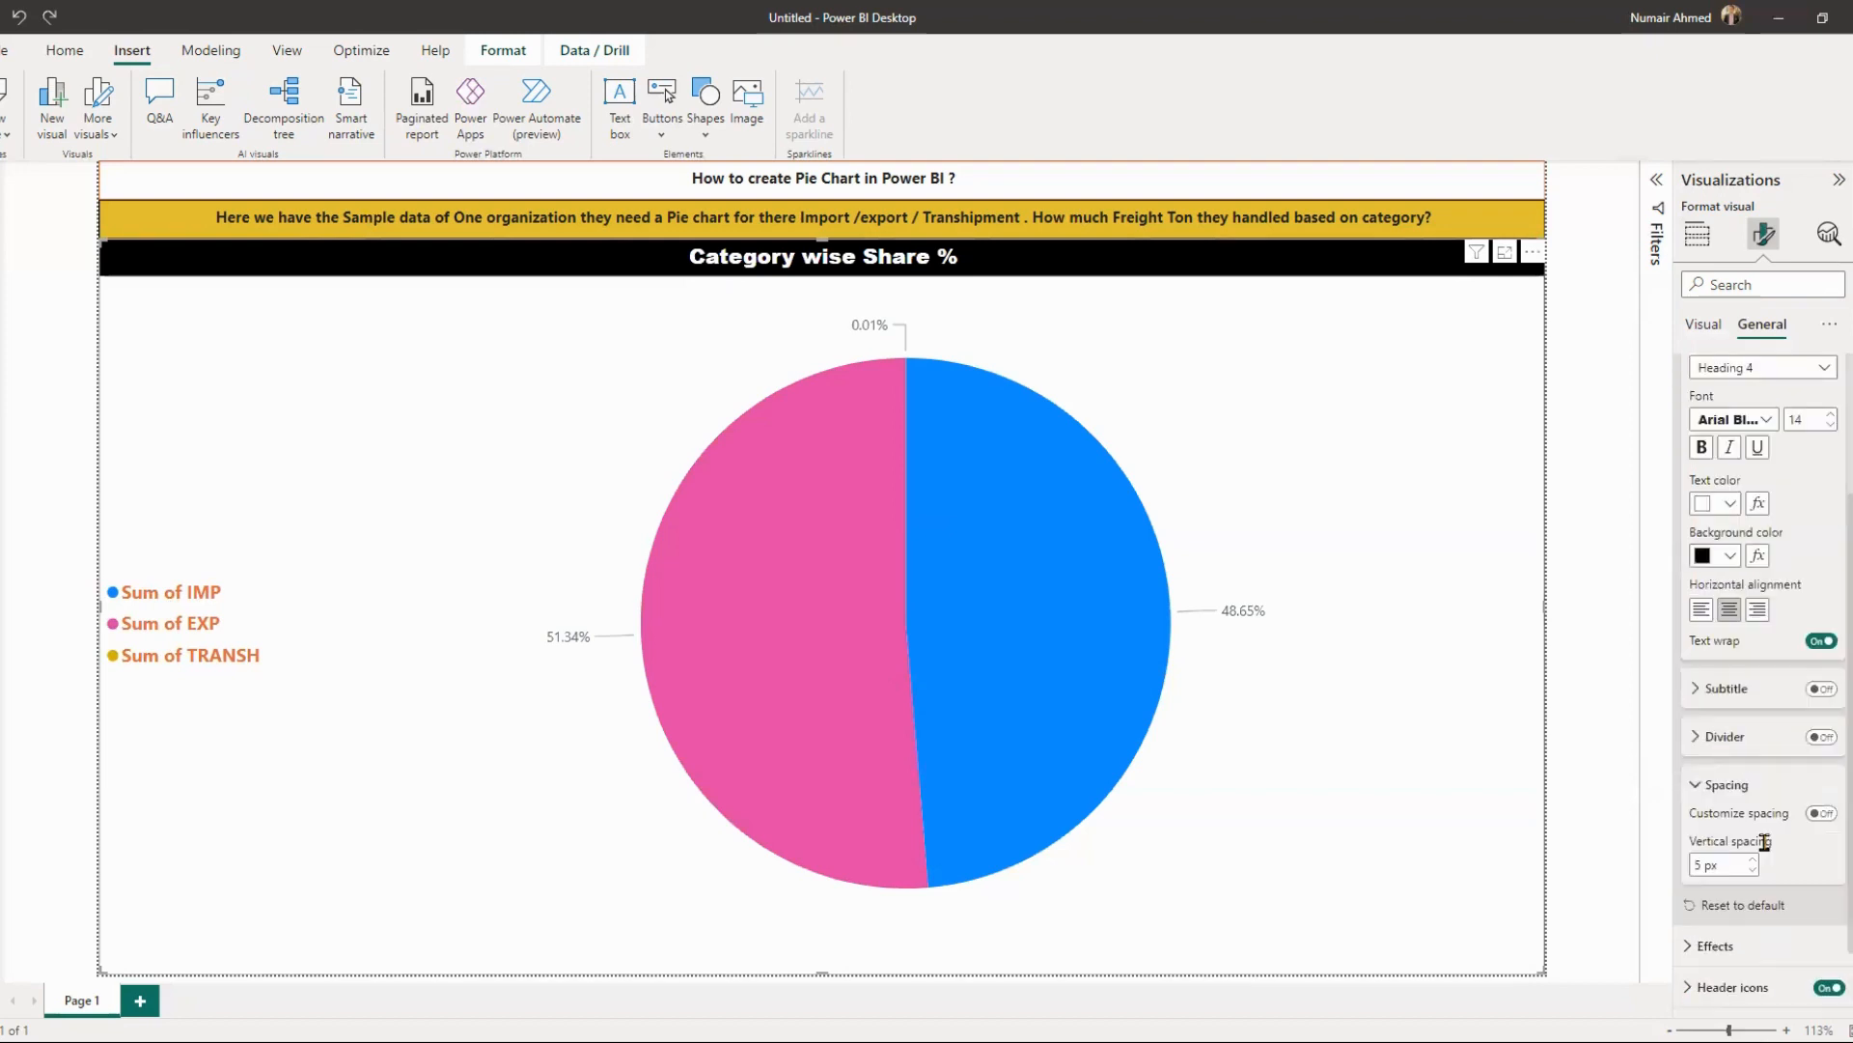
{"action": "left_click", "coordinate": [1753, 859]}
{"action": "left_click", "coordinate": [1753, 859]}
{"action": "left_click", "coordinate": [1753, 859]}
{"action": "left_click", "coordinate": [1753, 859]}
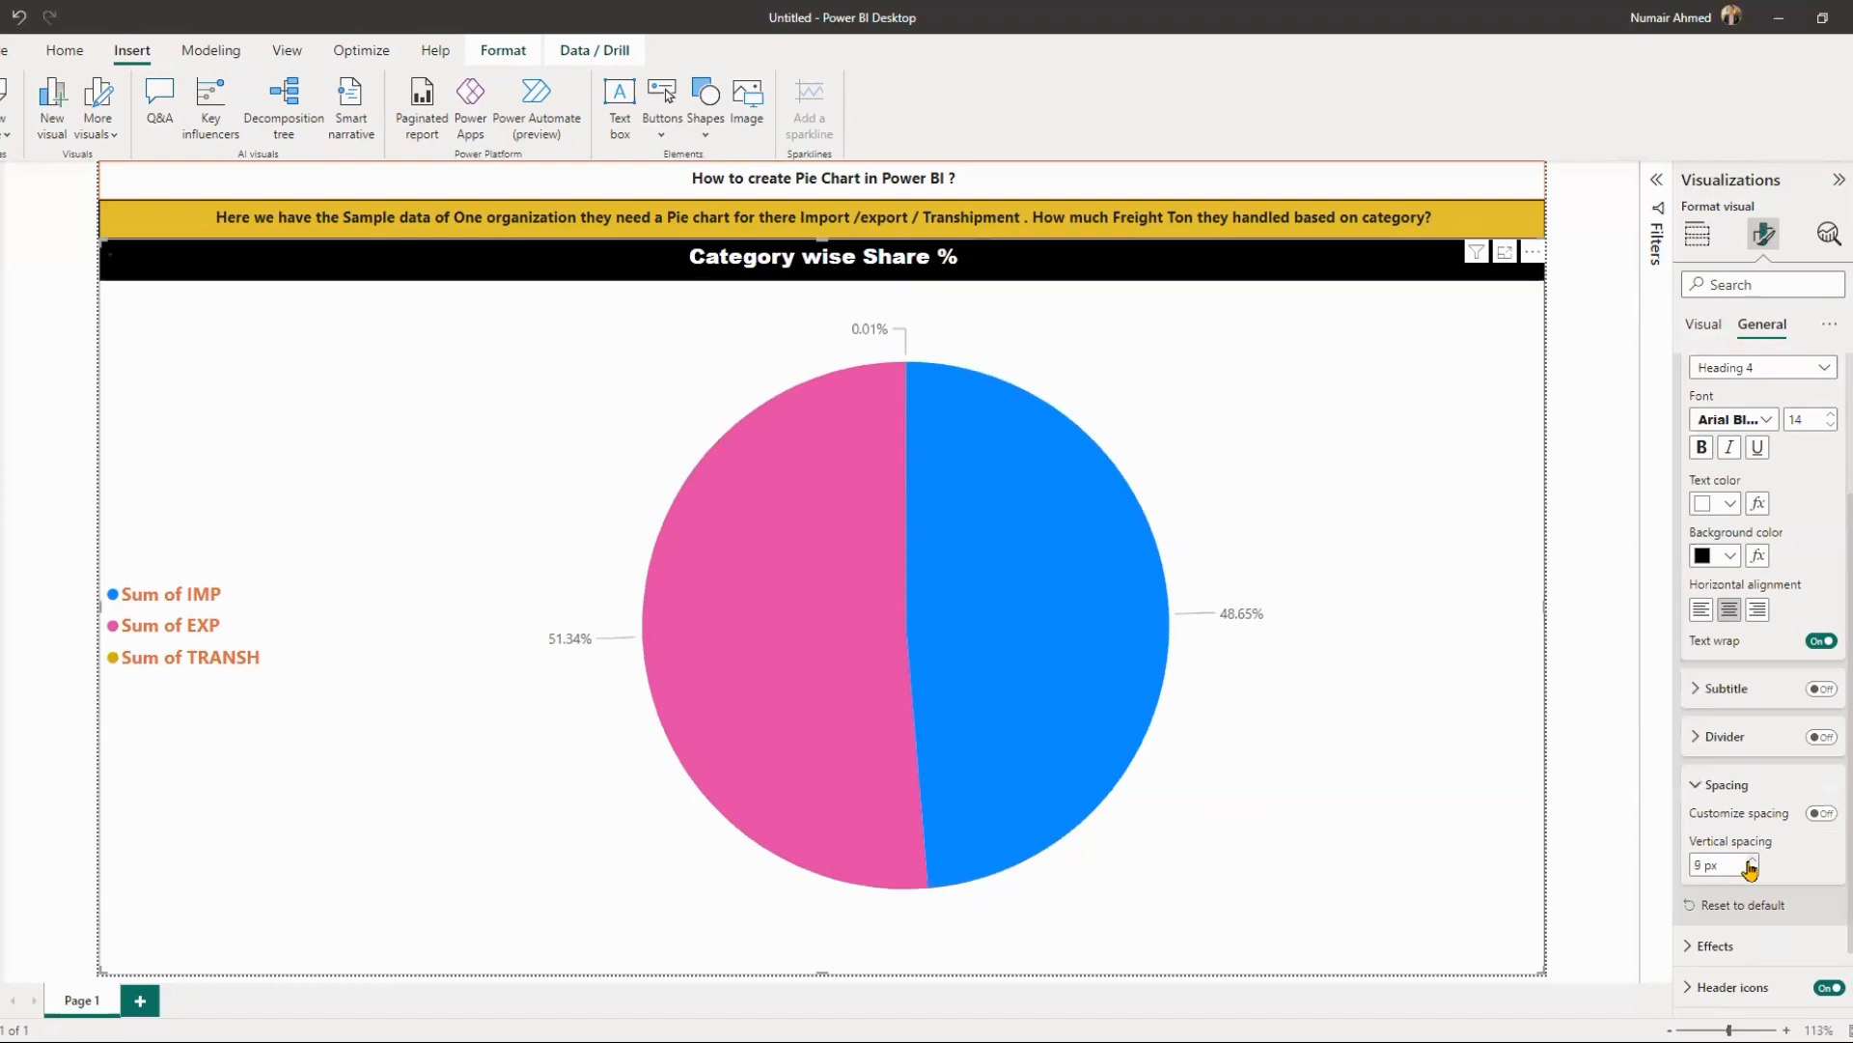
{"action": "left_click", "coordinate": [1753, 869]}
{"action": "left_click", "coordinate": [1753, 870]}
{"action": "left_click", "coordinate": [1753, 870]}
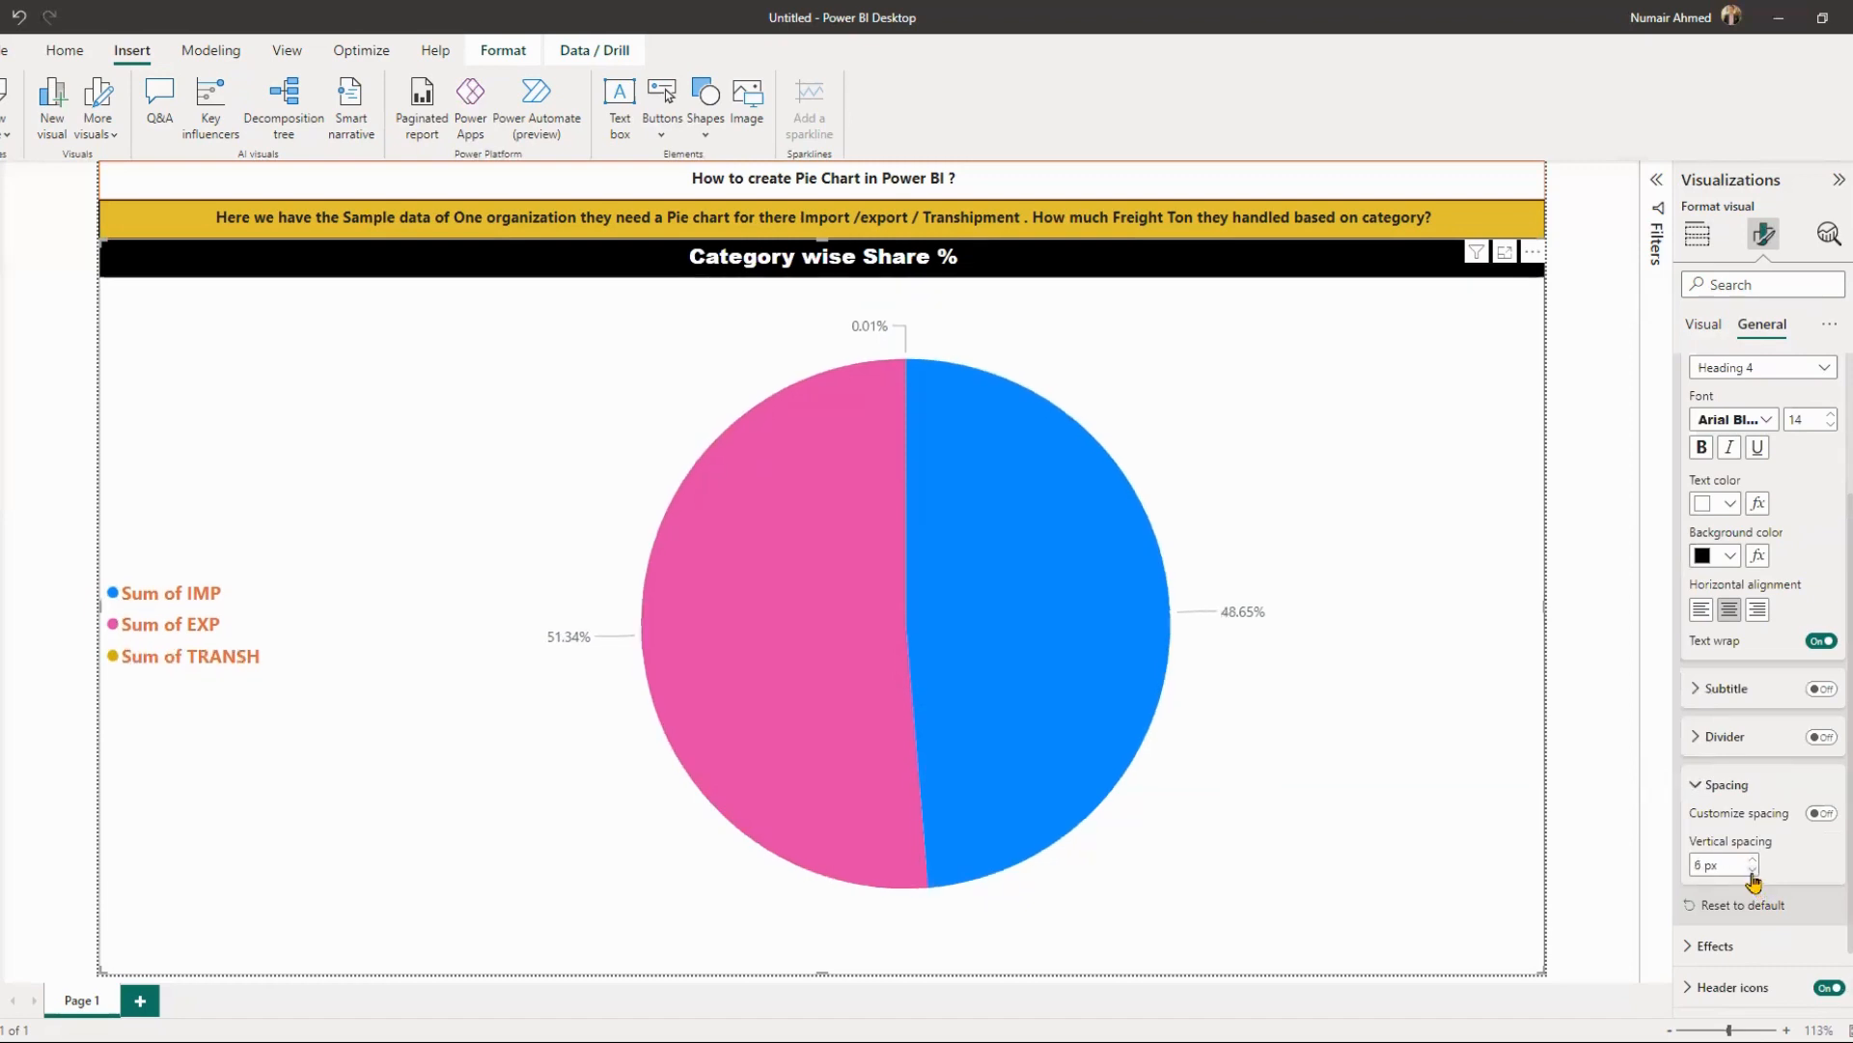
{"action": "left_click", "coordinate": [1709, 782]}
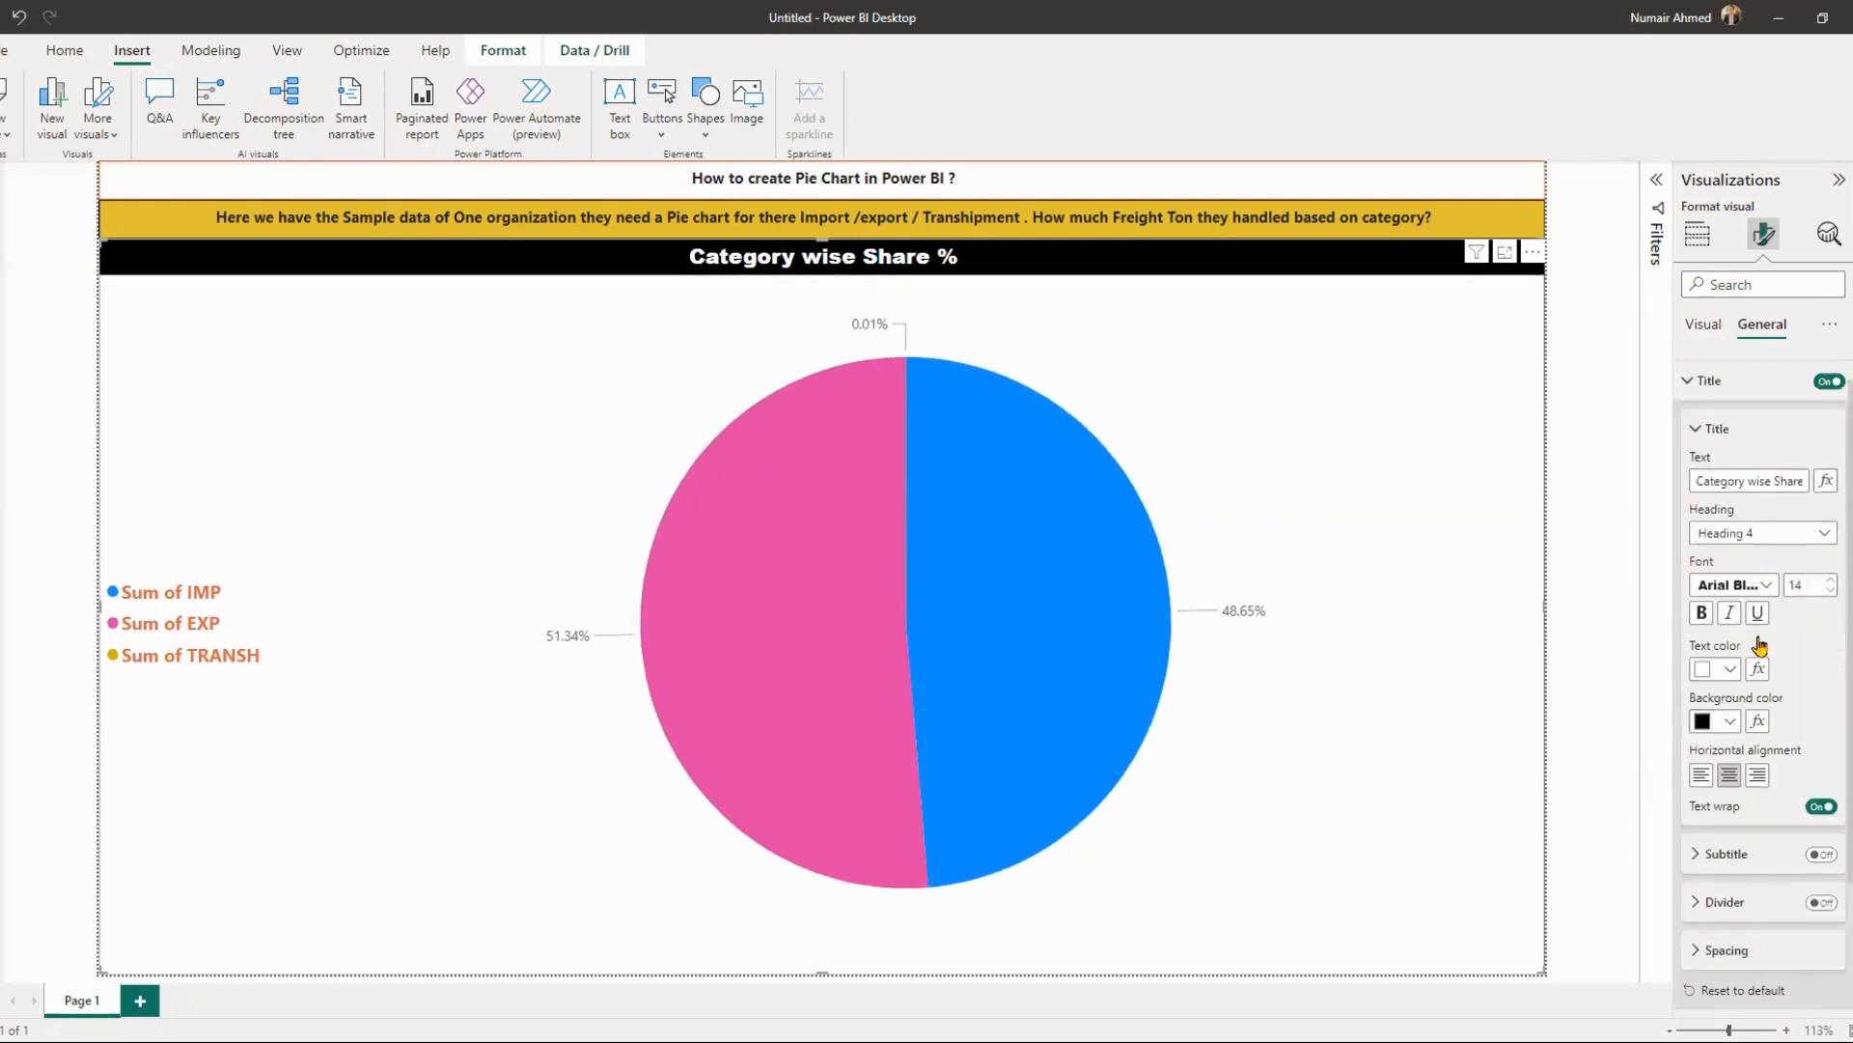
{"action": "left_click", "coordinate": [1705, 430]}
{"action": "left_click", "coordinate": [1704, 326]}
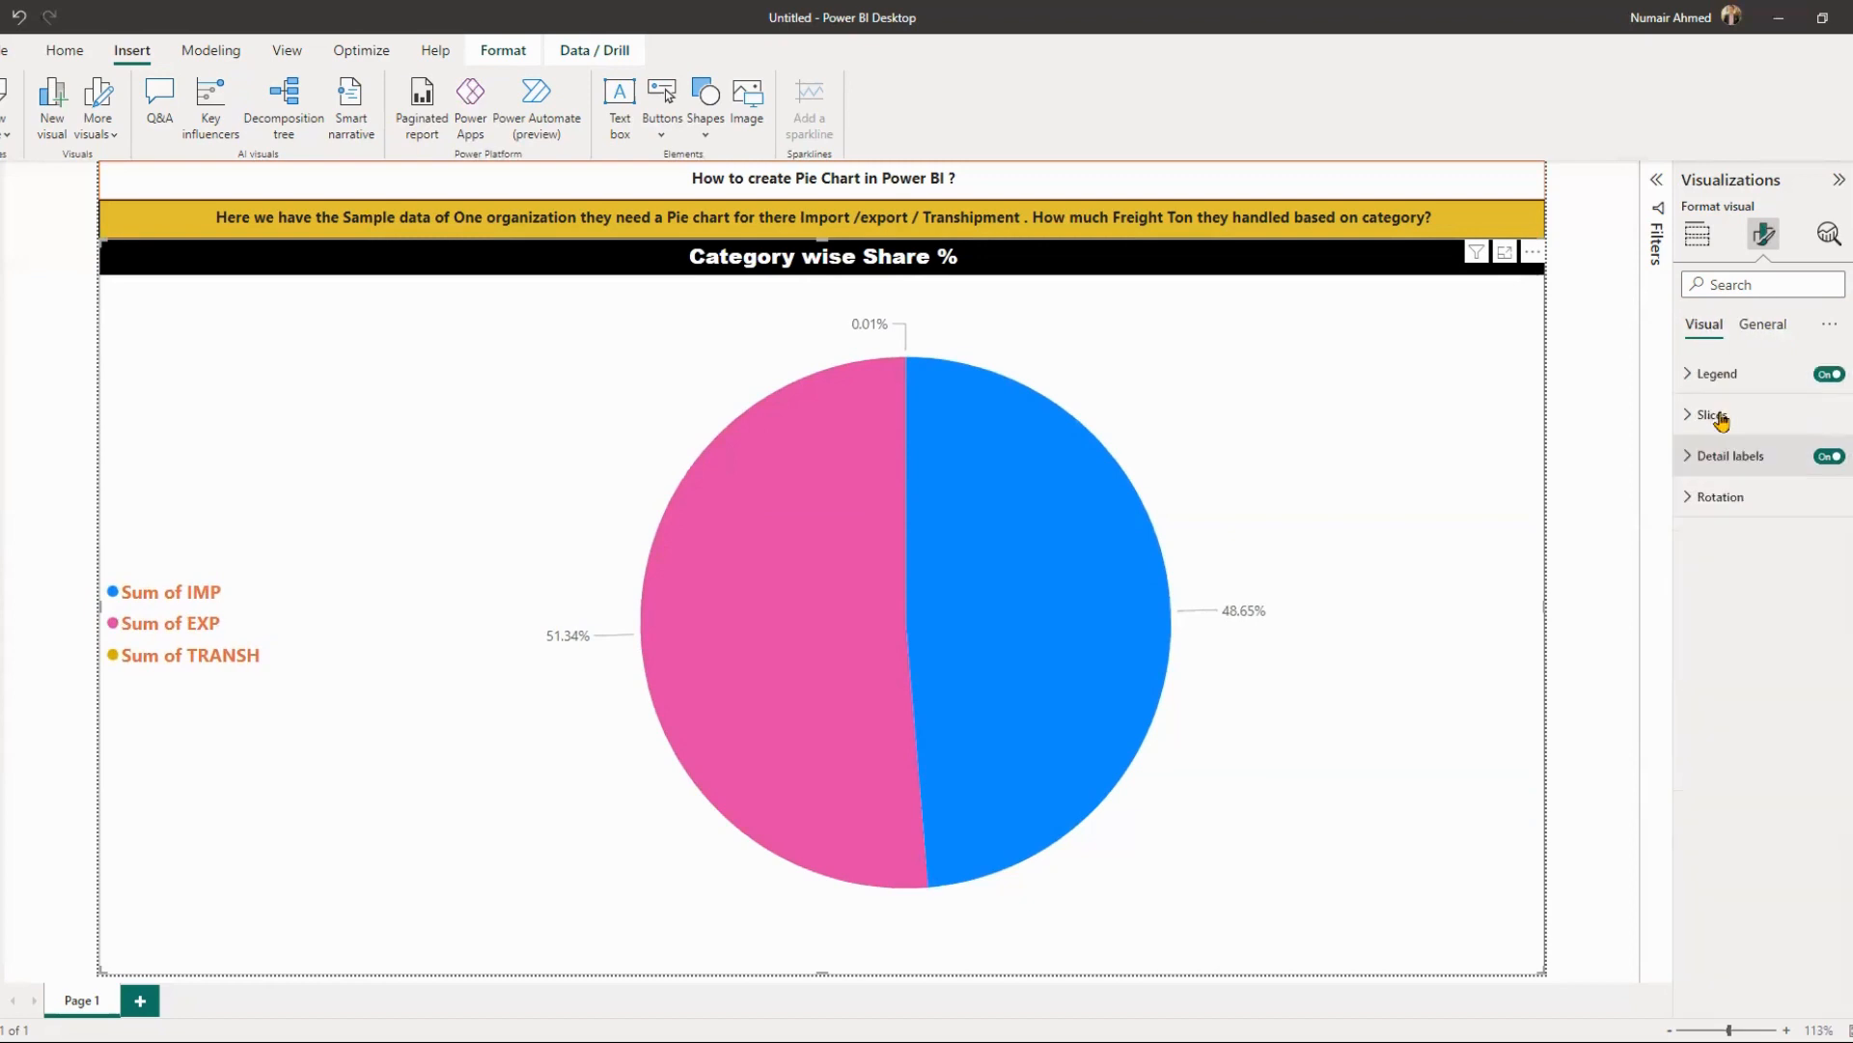
- Rename the pie chart's three value fields to IMPORT, EXPORT and TRANSHIPMENT
{"action": "left_click", "coordinate": [1699, 236]}
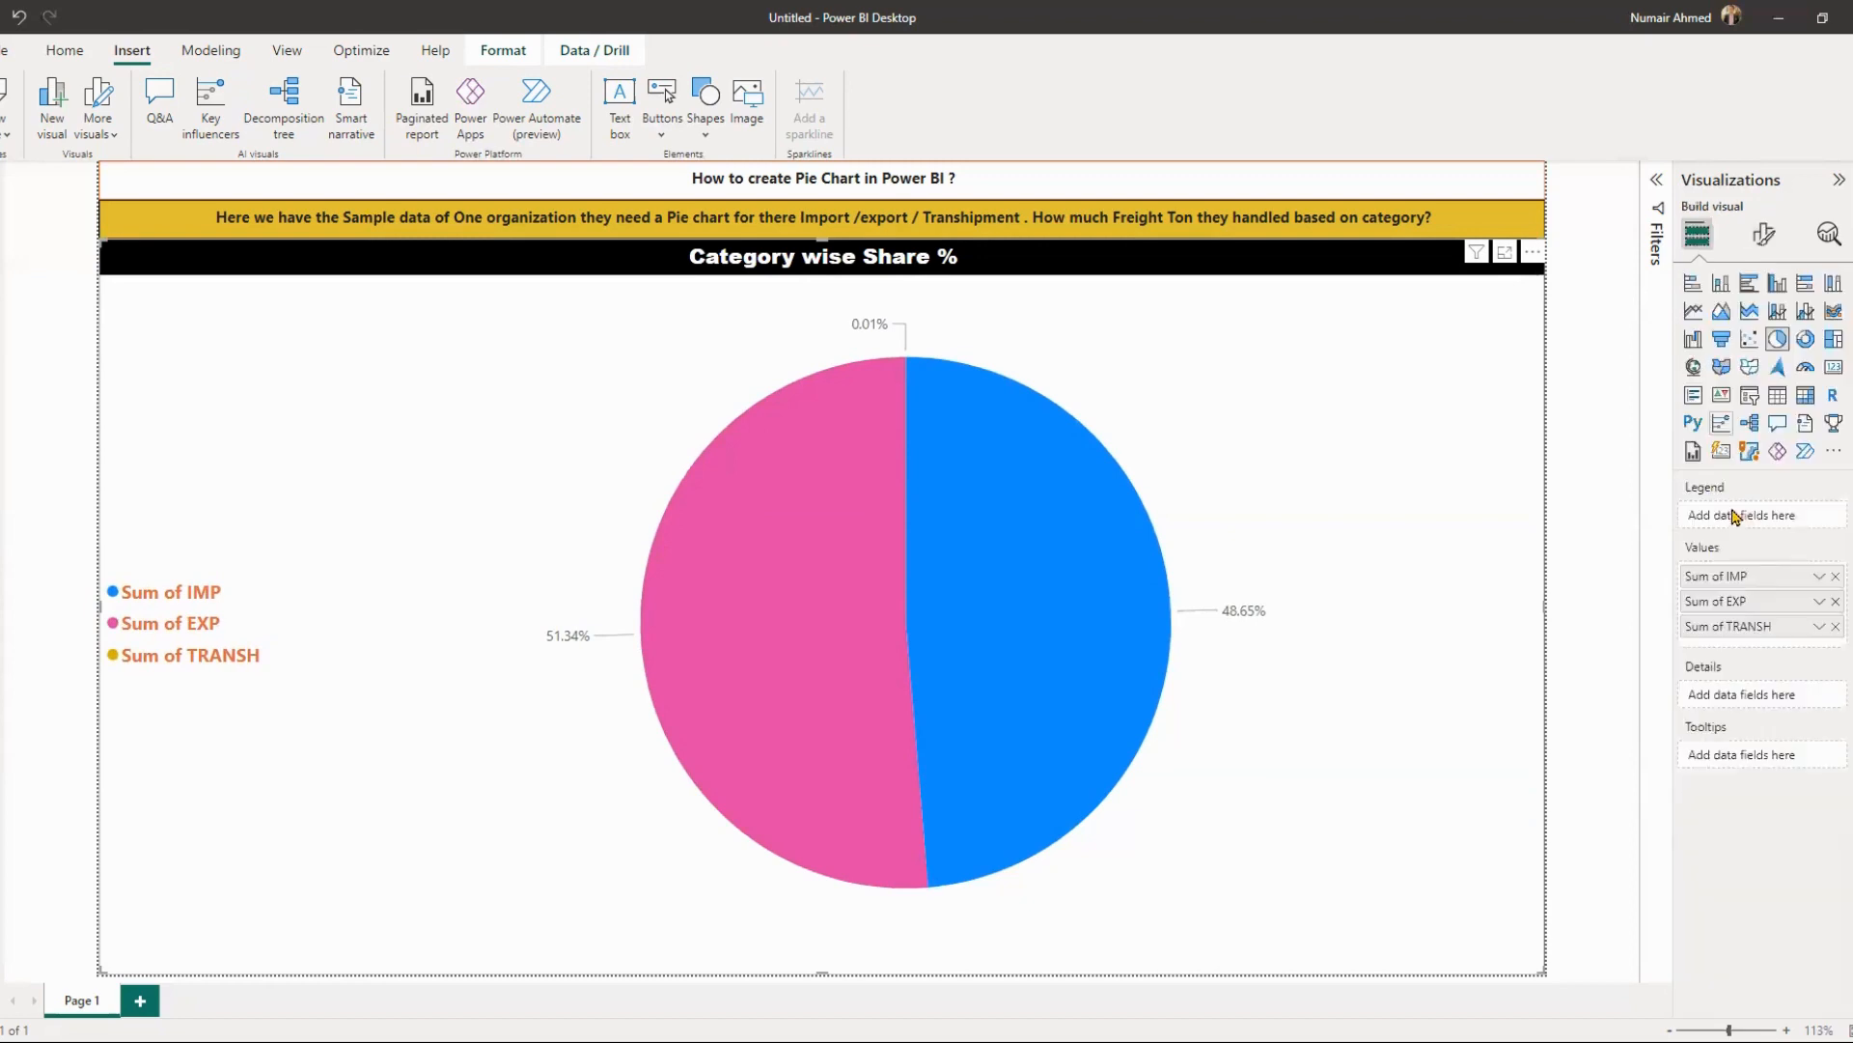
{"action": "double_click", "coordinate": [1756, 580]}
{"action": "type", "text": "IMPORT"}
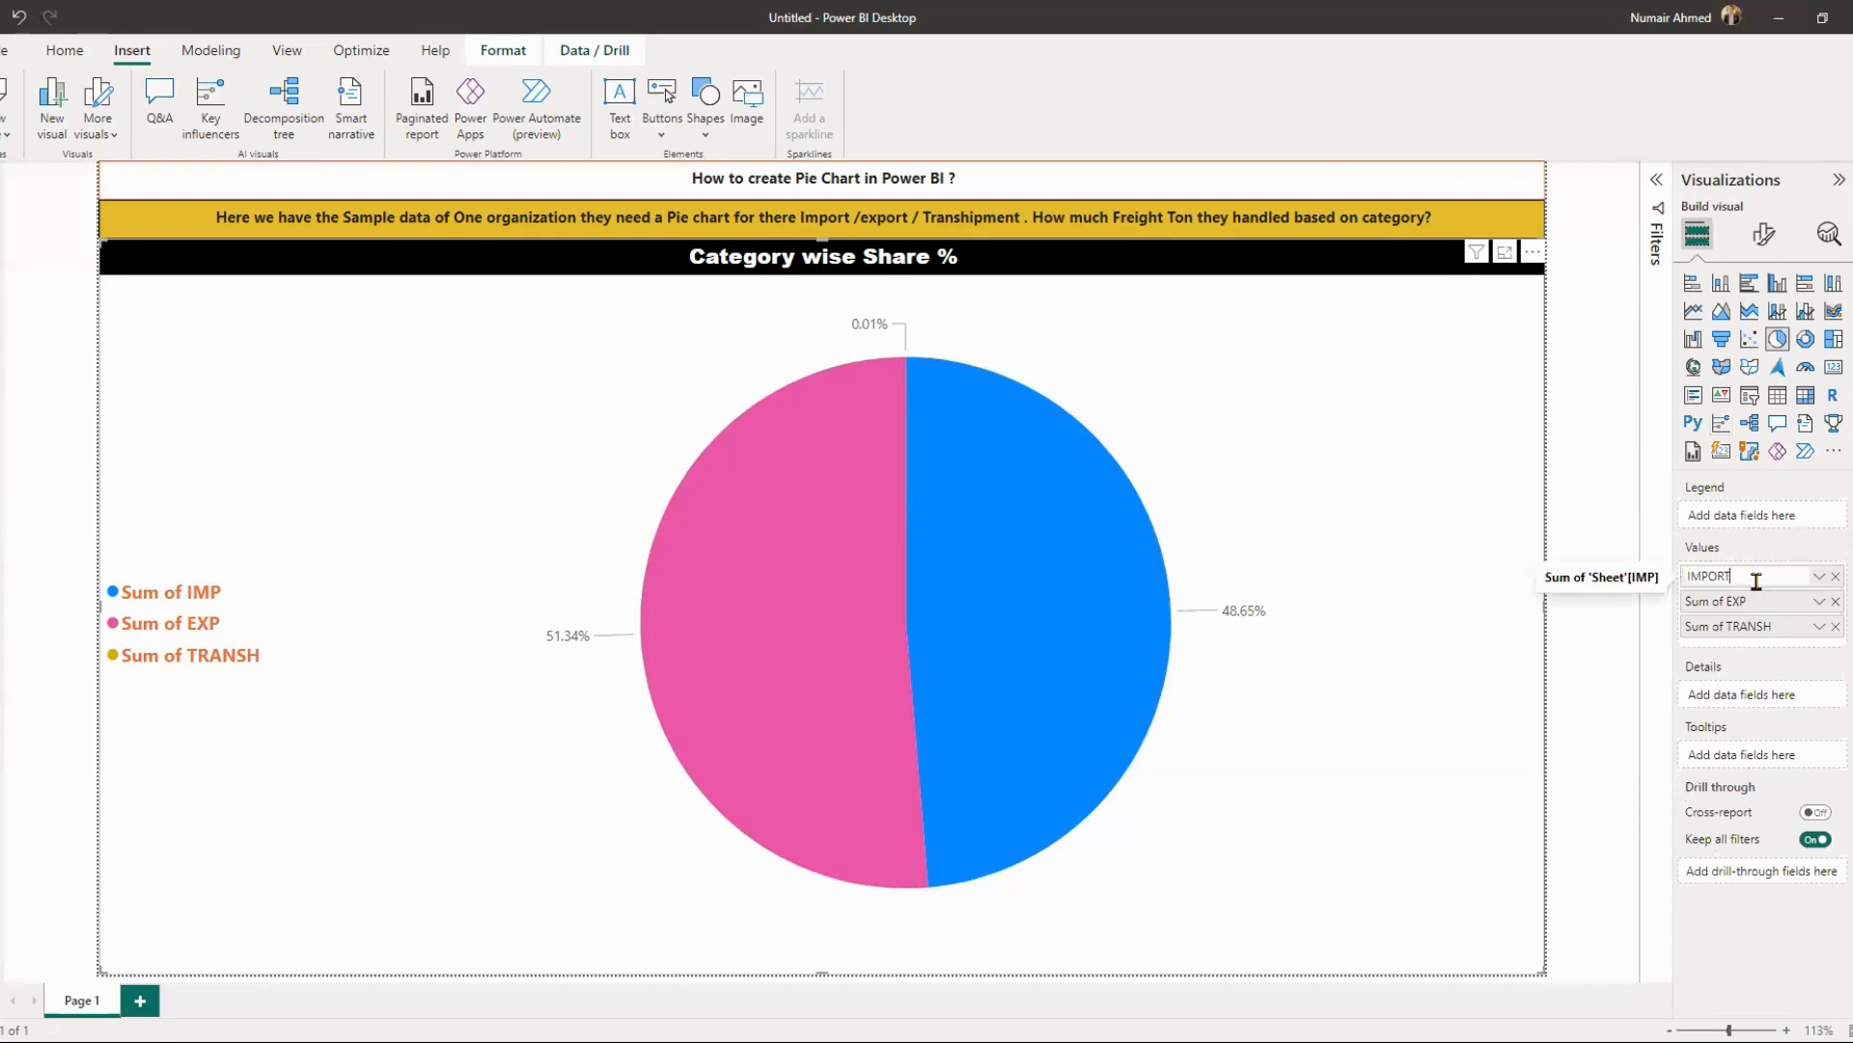
{"action": "double_click", "coordinate": [1707, 601]}
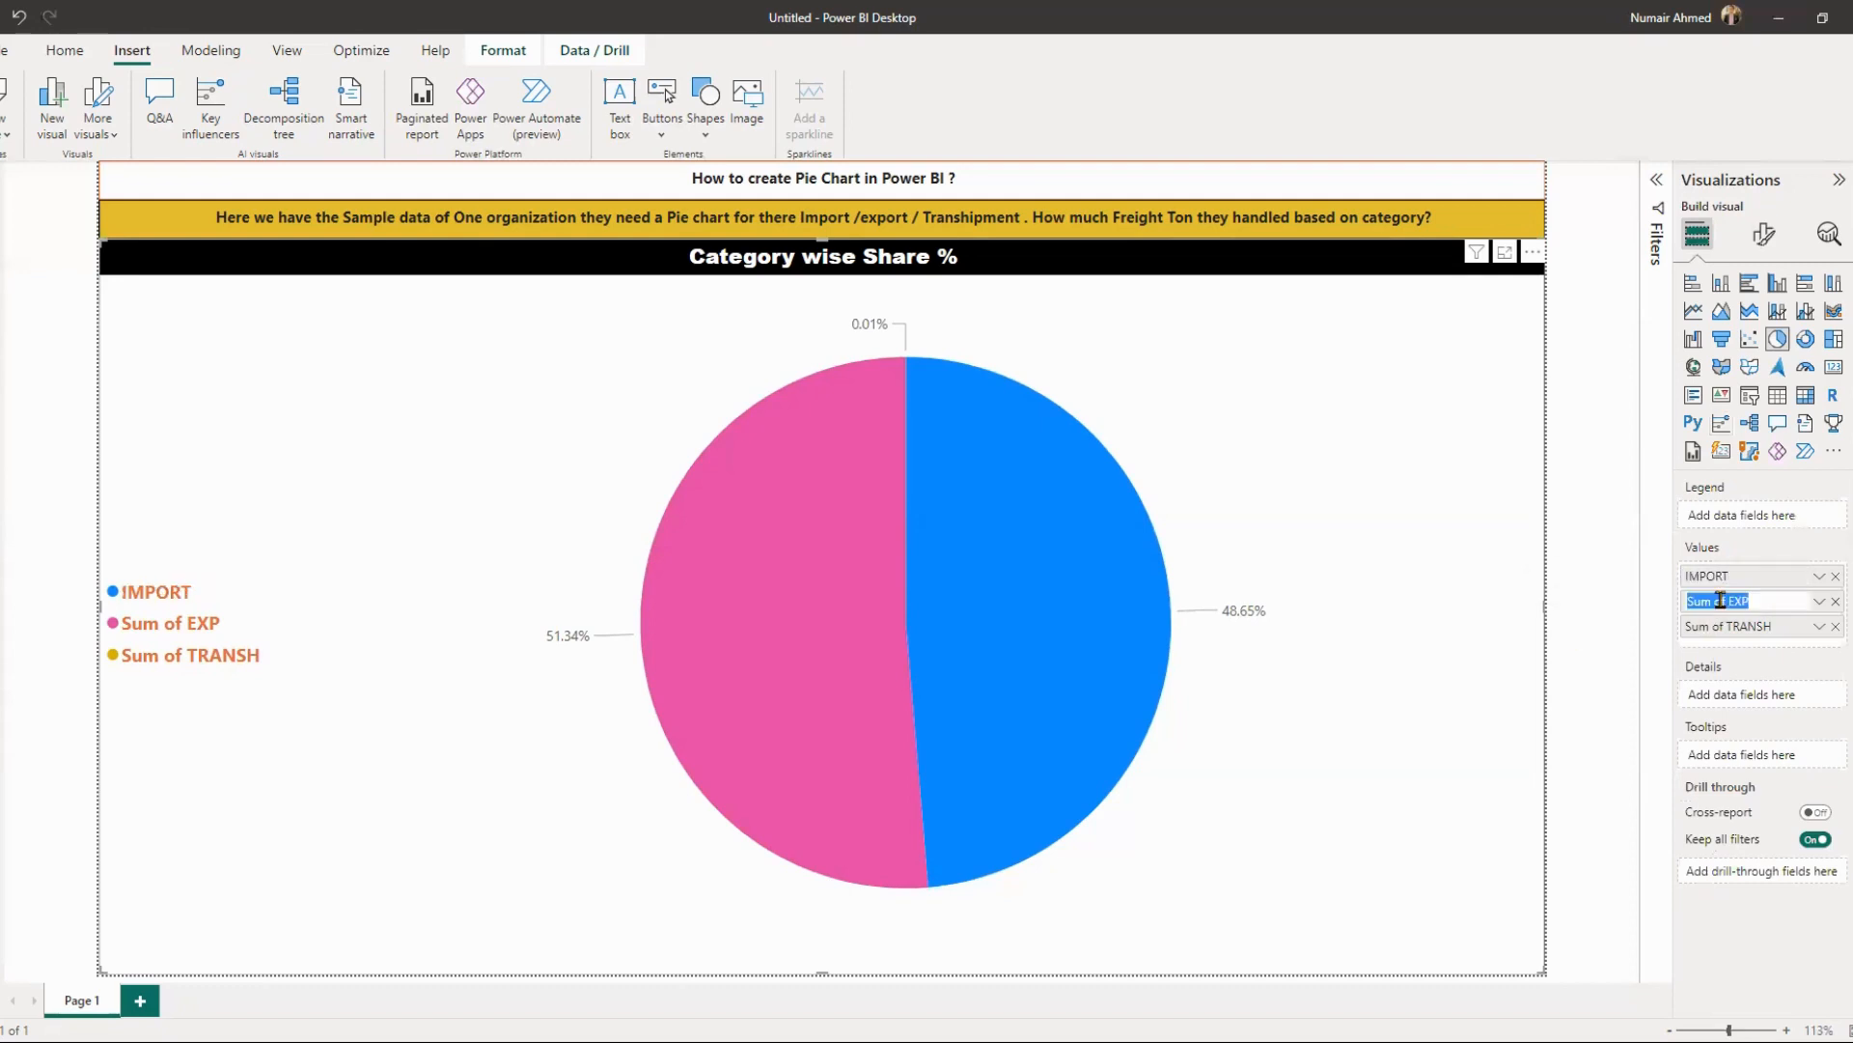
{"action": "type", "text": "EXPOR"}
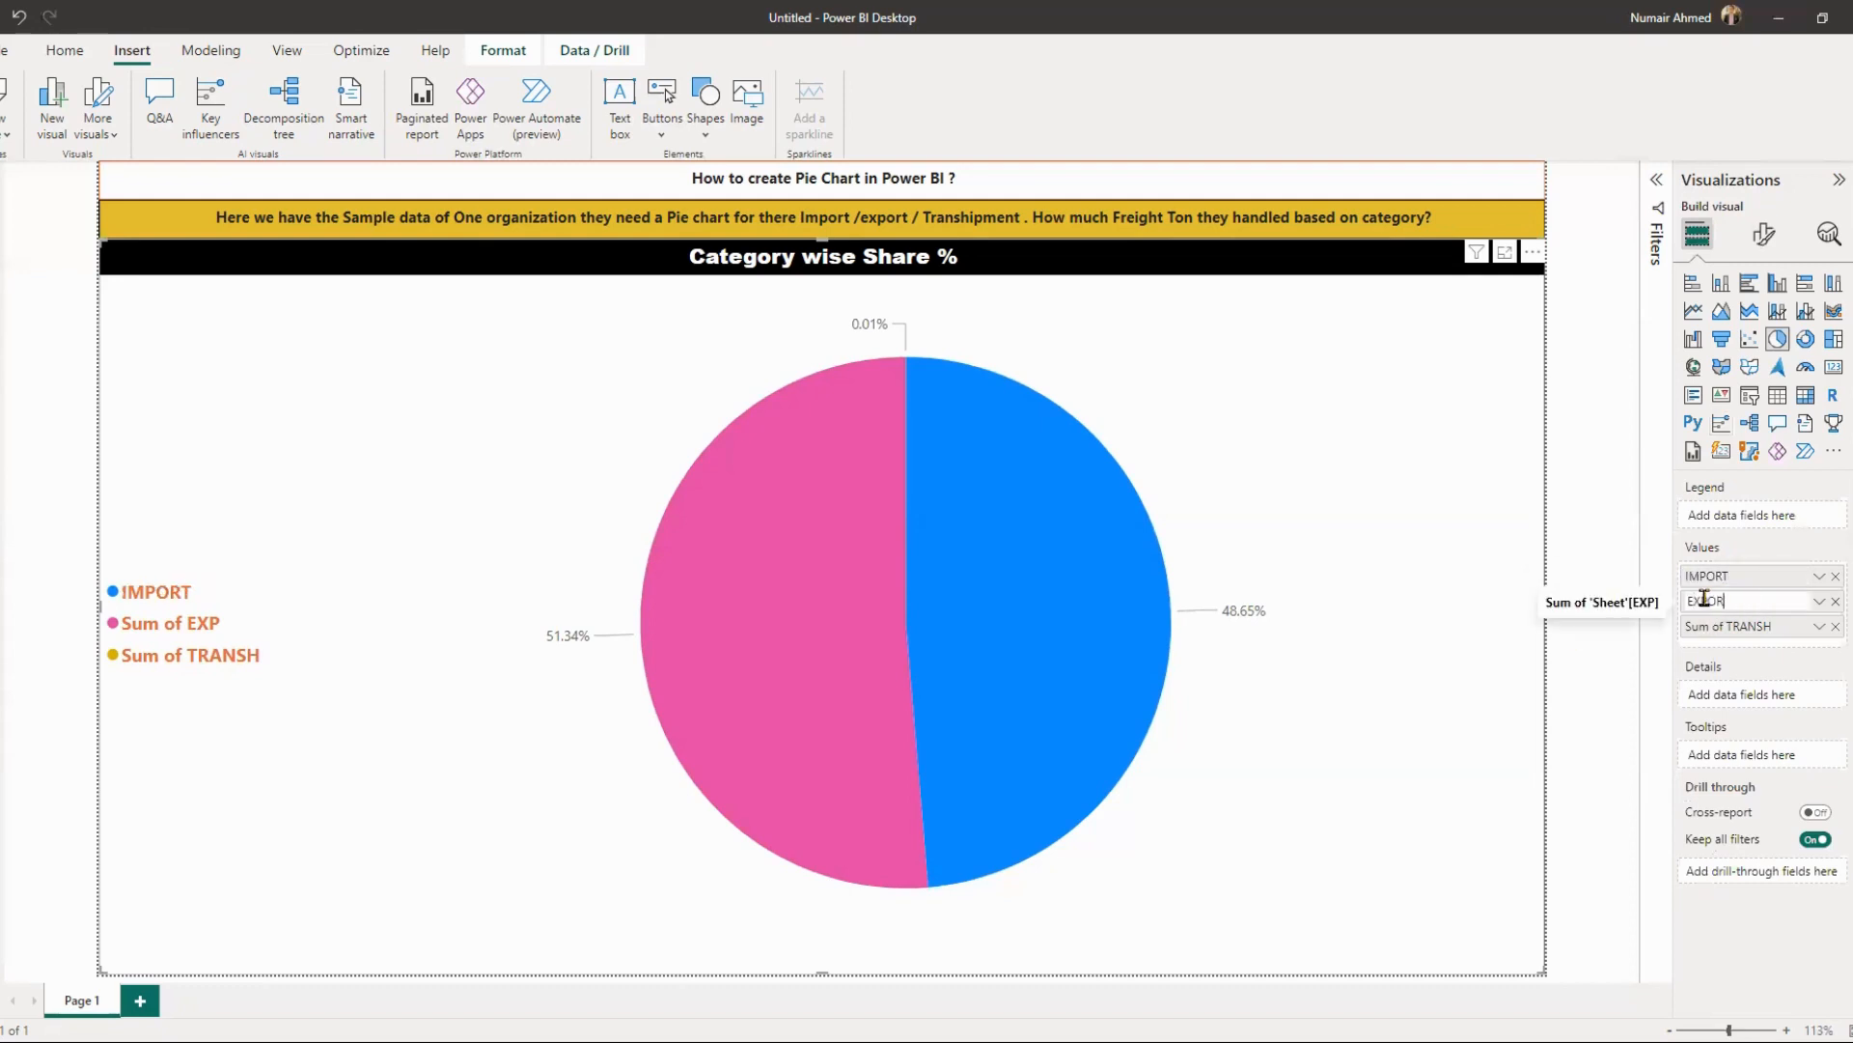
{"action": "type", "text": "T"}
{"action": "double_click", "coordinate": [1724, 626]}
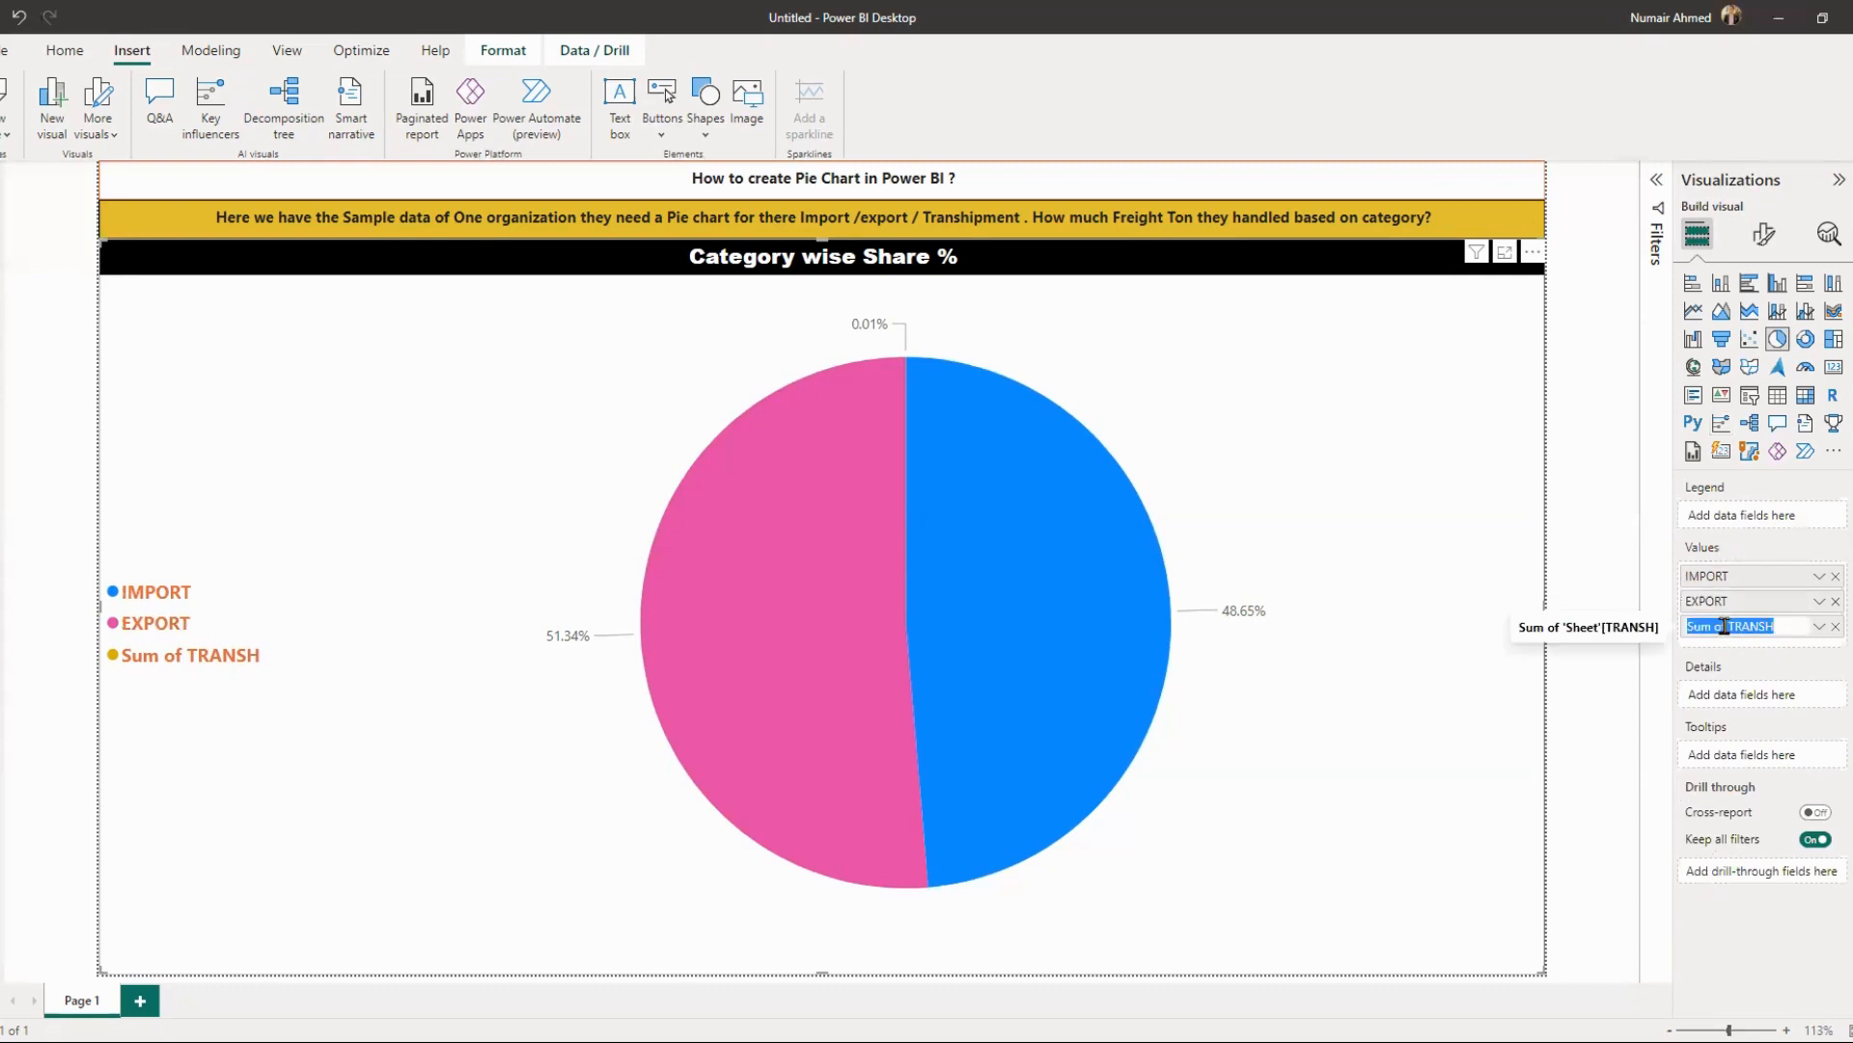
{"action": "type", "text": "TRANSHIPMENT"}
{"action": "left_click", "coordinate": [1735, 684]}
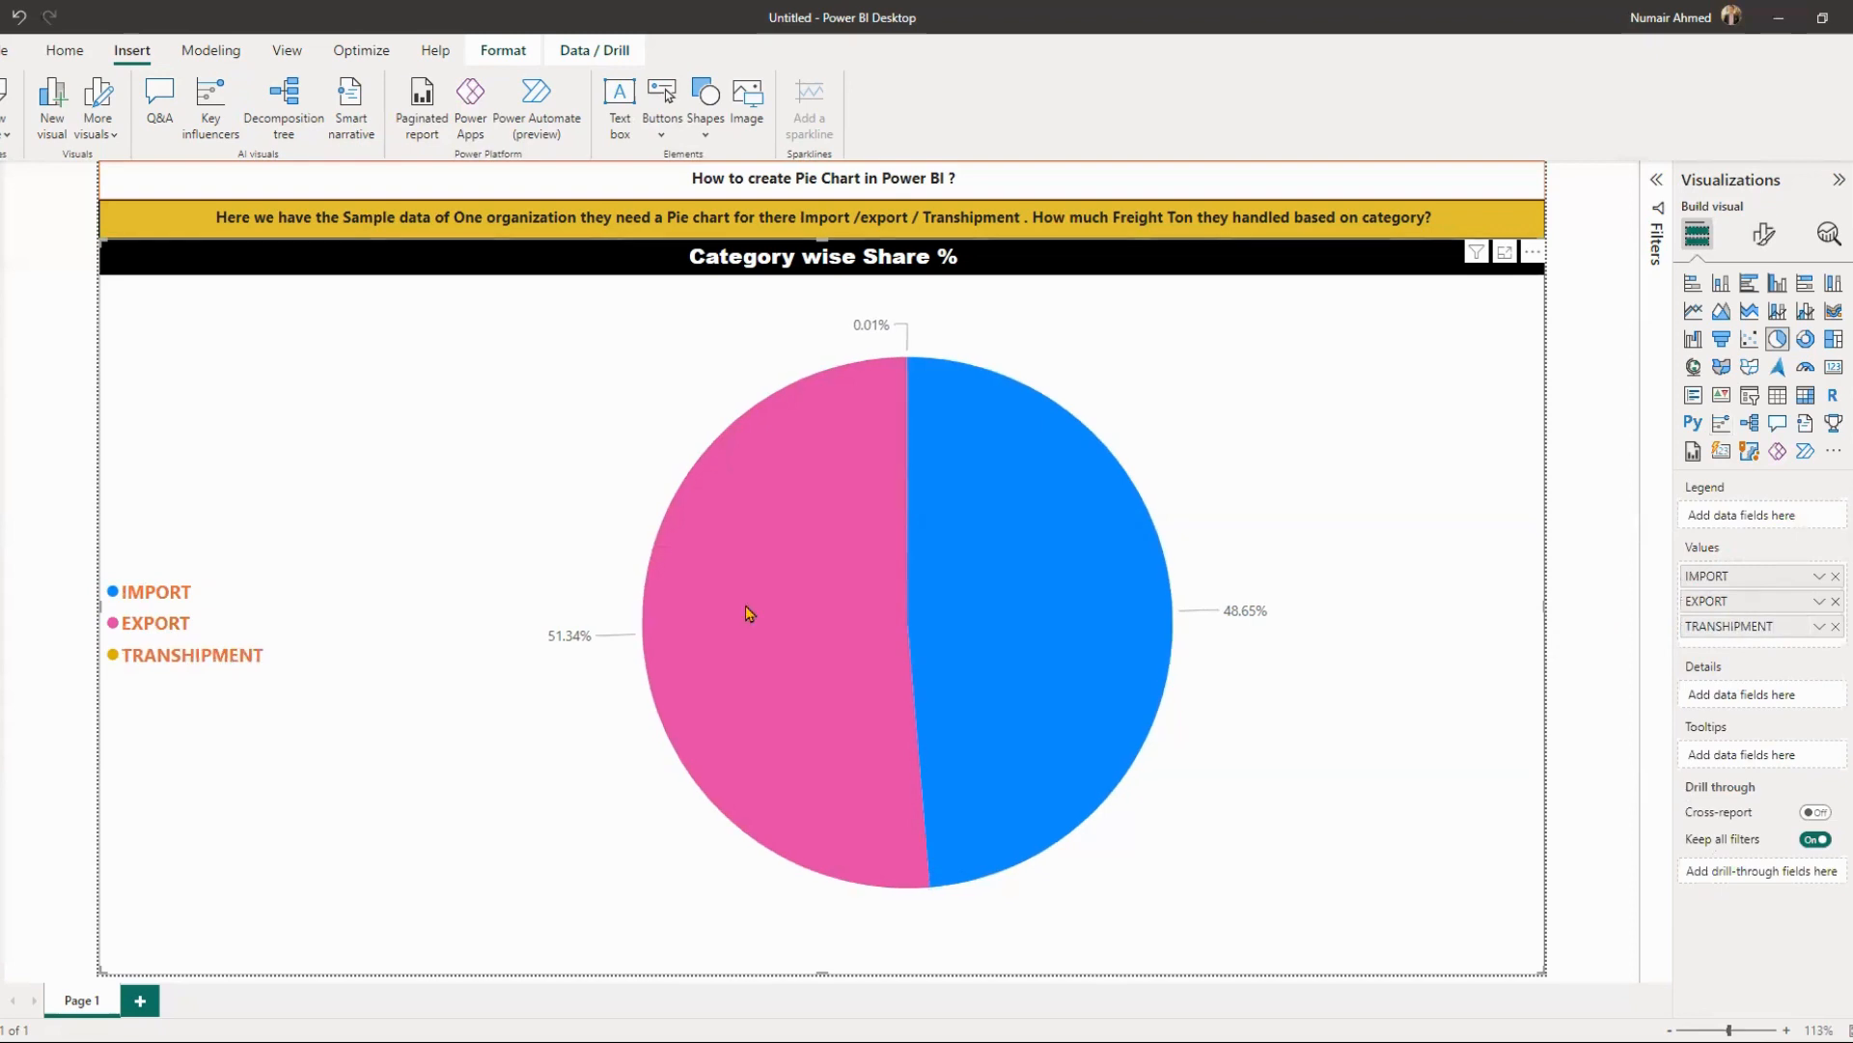
- Highlight the IMPORT slice of the pie chart and clear the highlight
{"action": "left_click", "coordinate": [61, 325]}
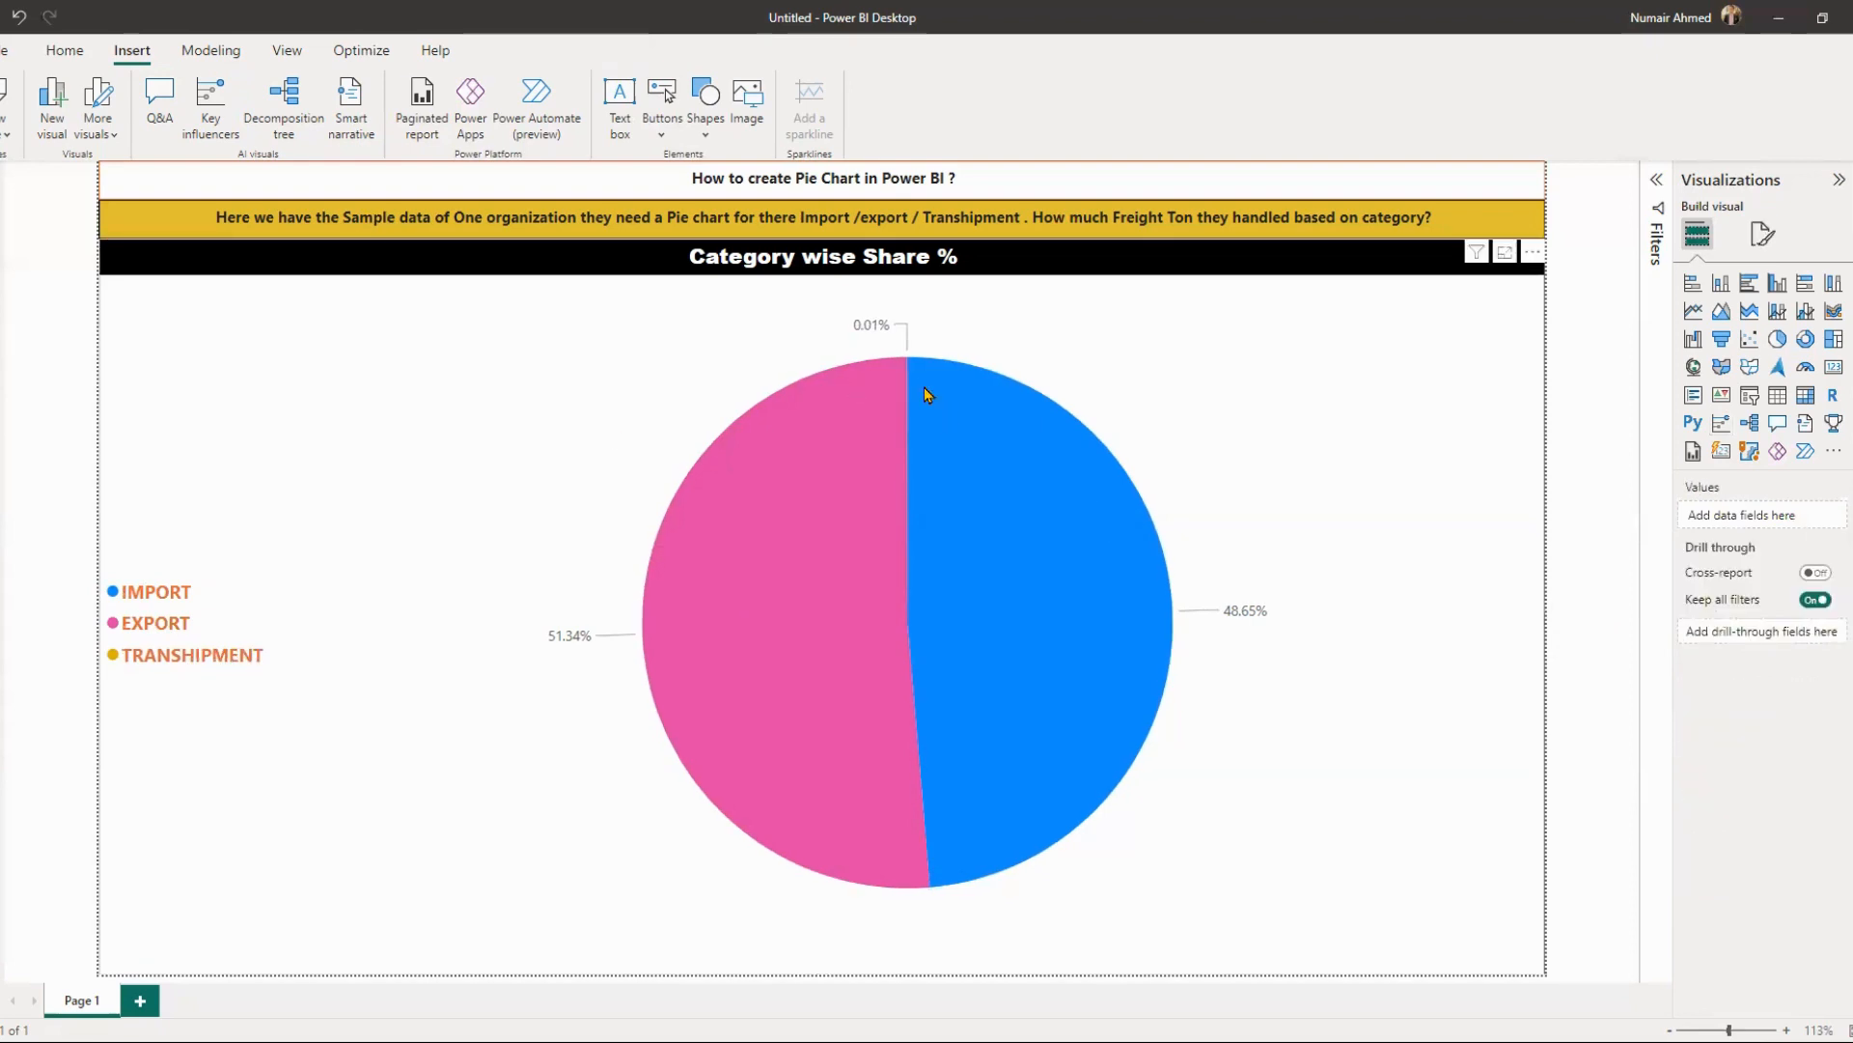
{"action": "left_click", "coordinate": [1261, 541]}
{"action": "left_click", "coordinate": [986, 593]}
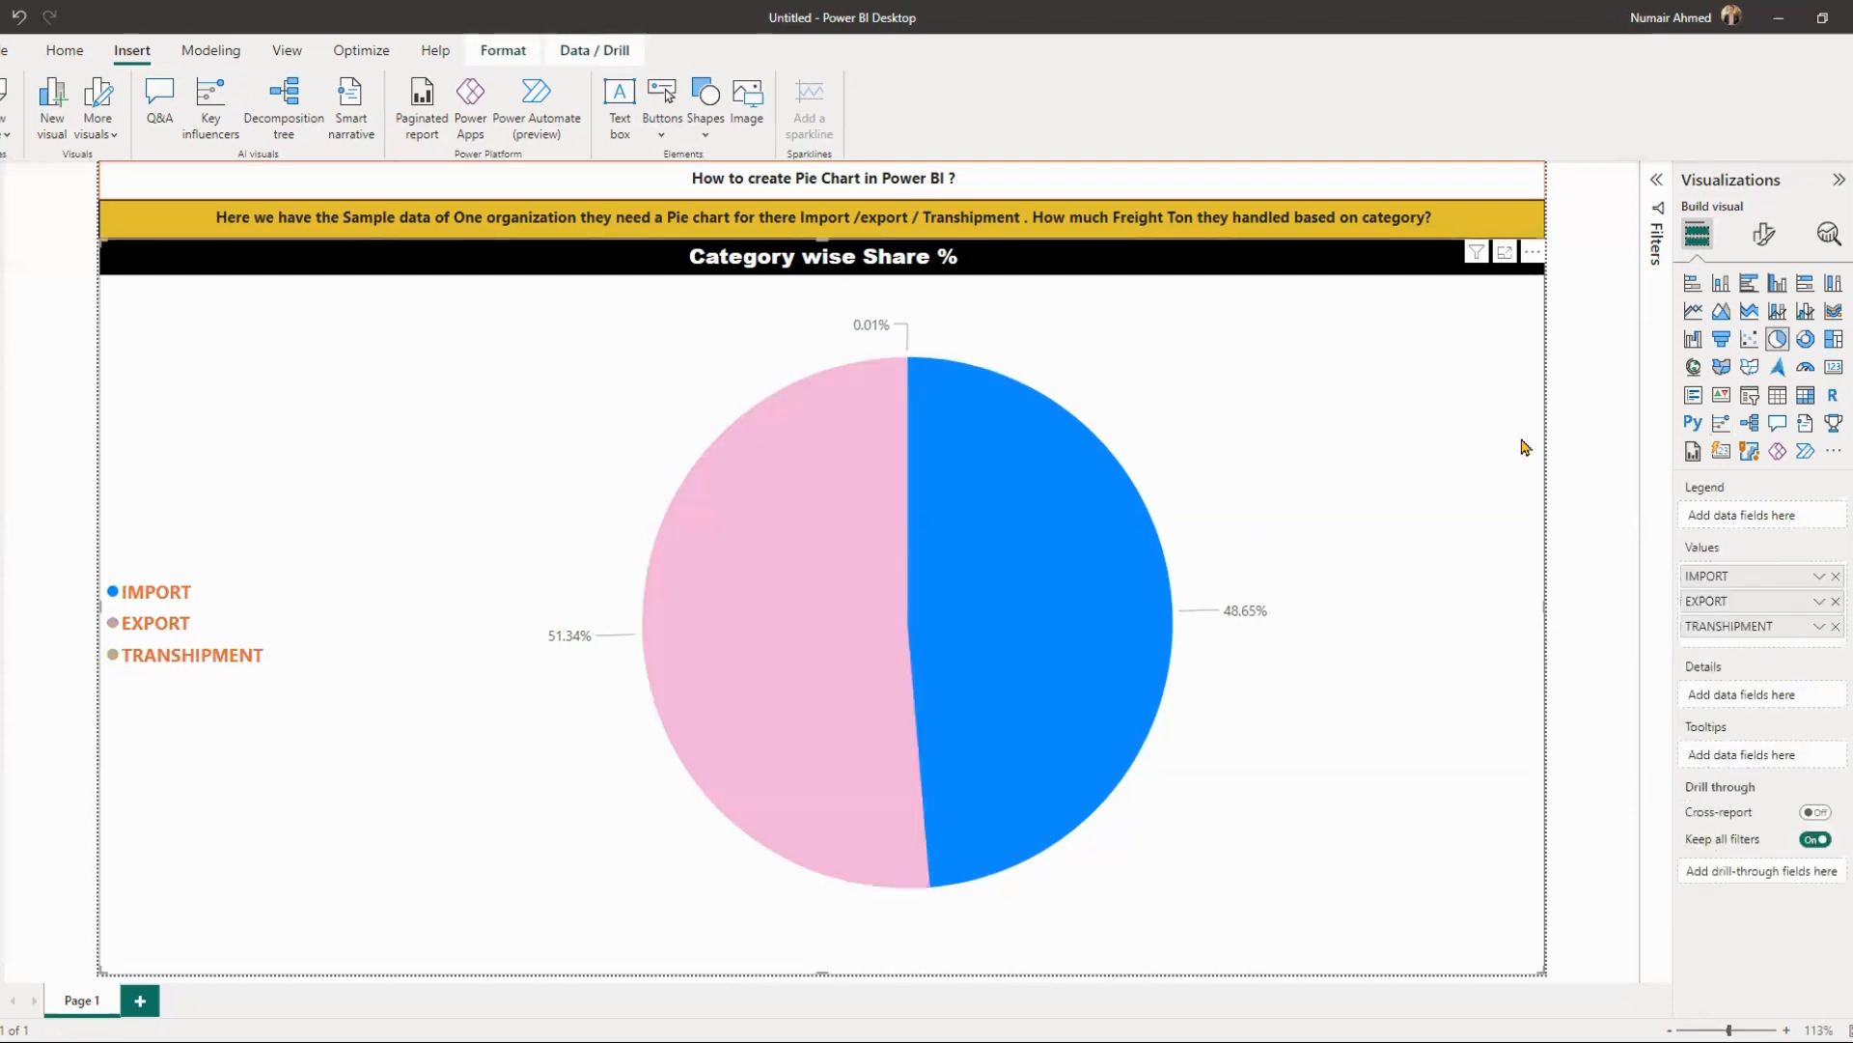
{"action": "left_click", "coordinate": [1081, 433]}
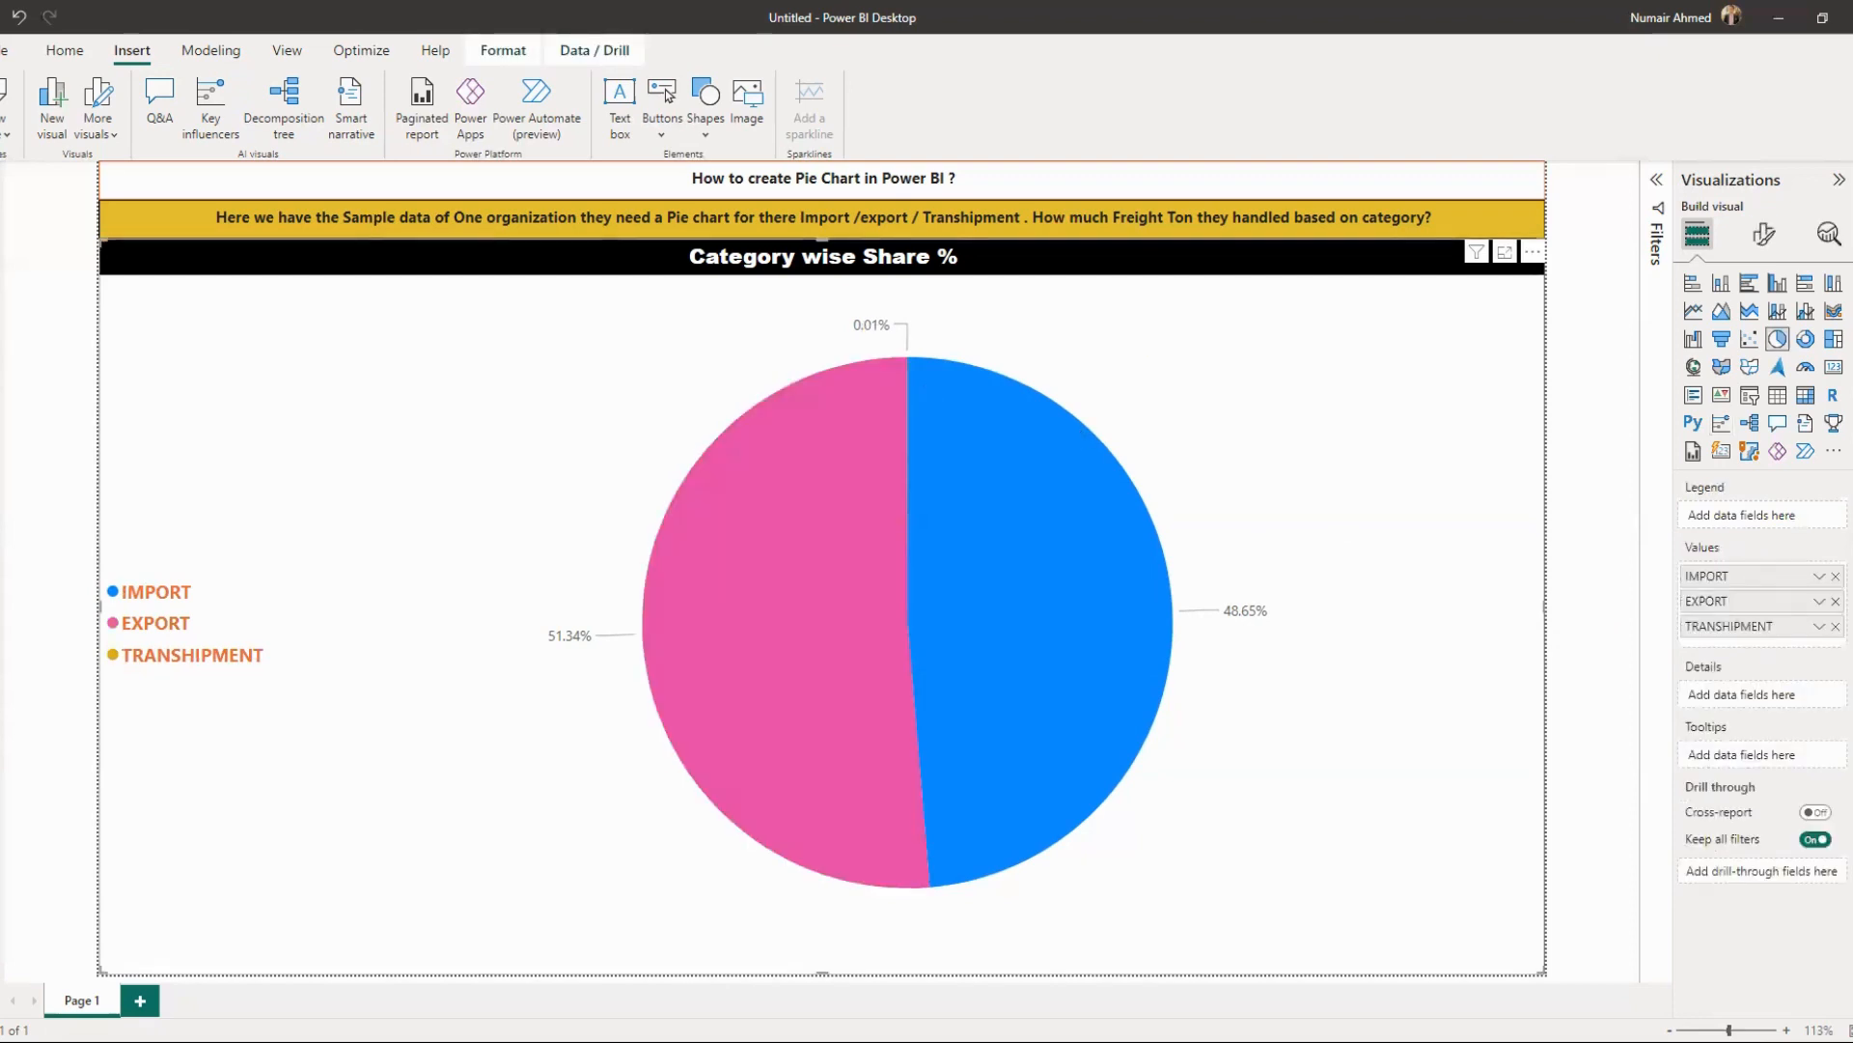
- Change the font of the pie chart's detail label values to Georgia
{"action": "left_click", "coordinate": [1764, 234]}
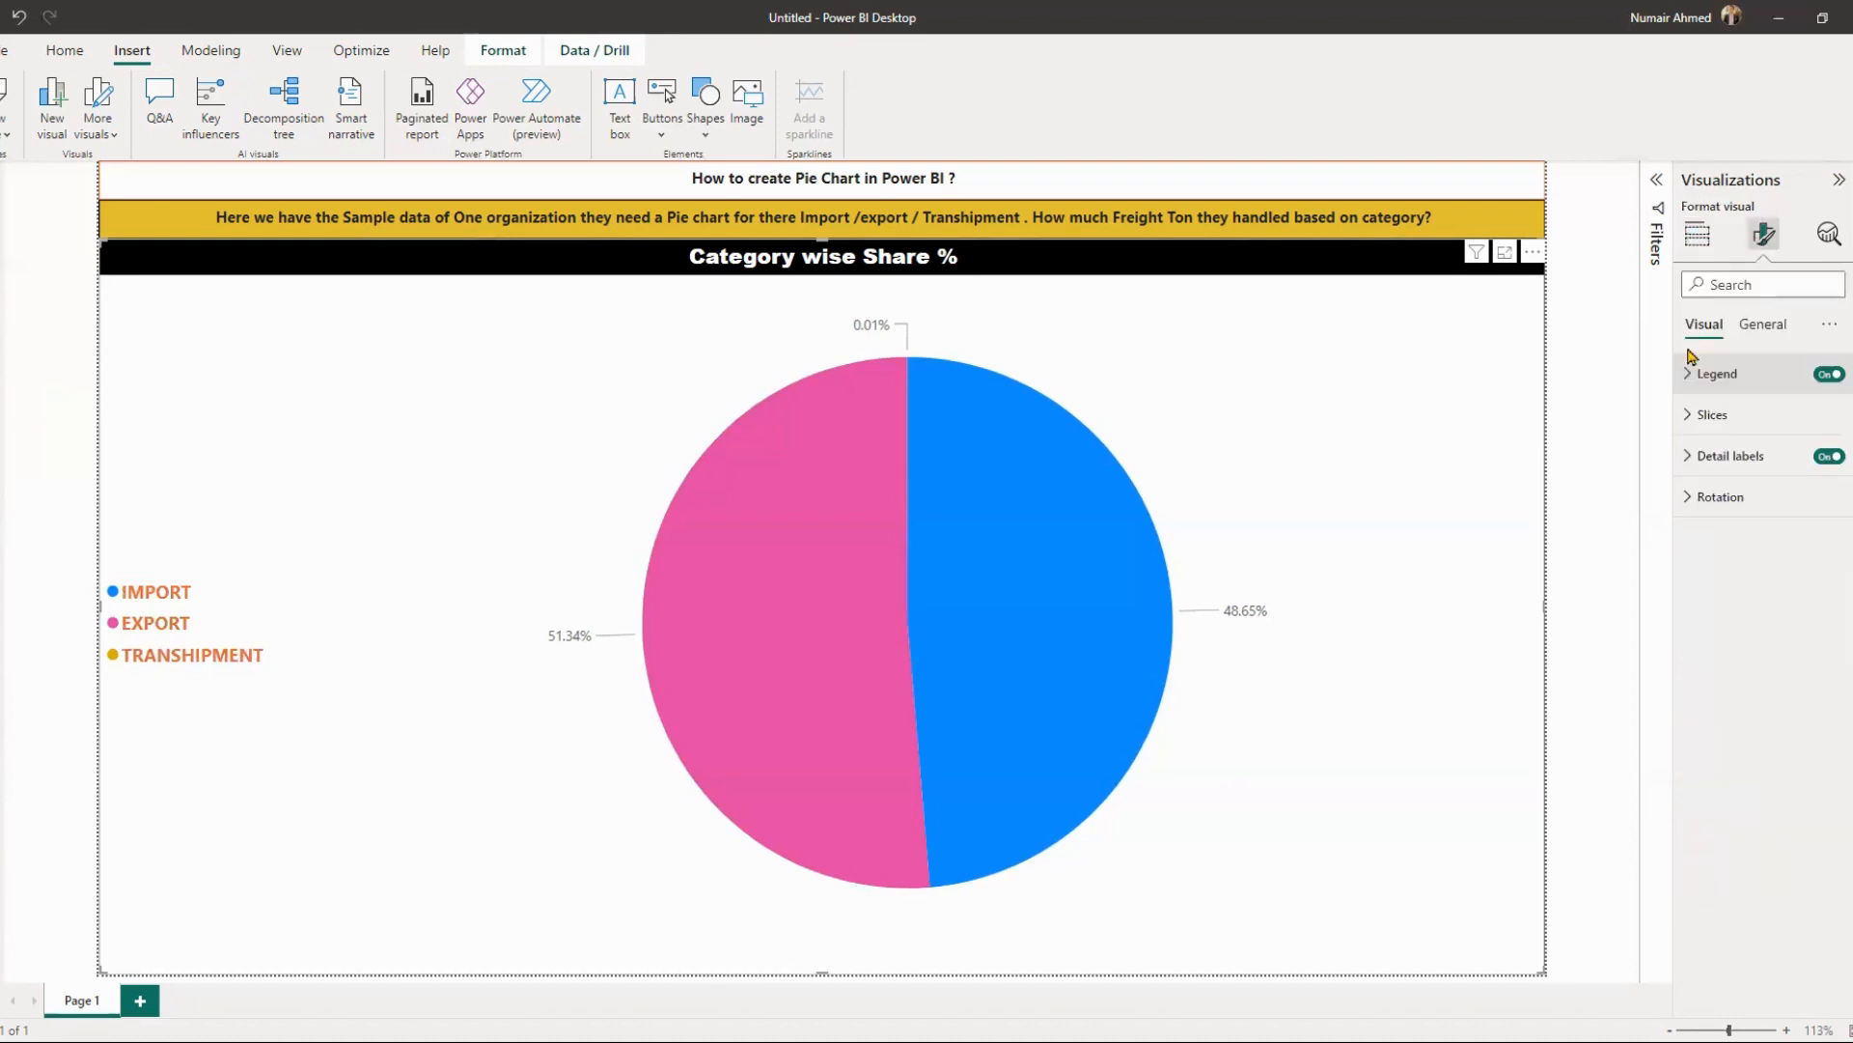
{"action": "left_click", "coordinate": [1742, 328]}
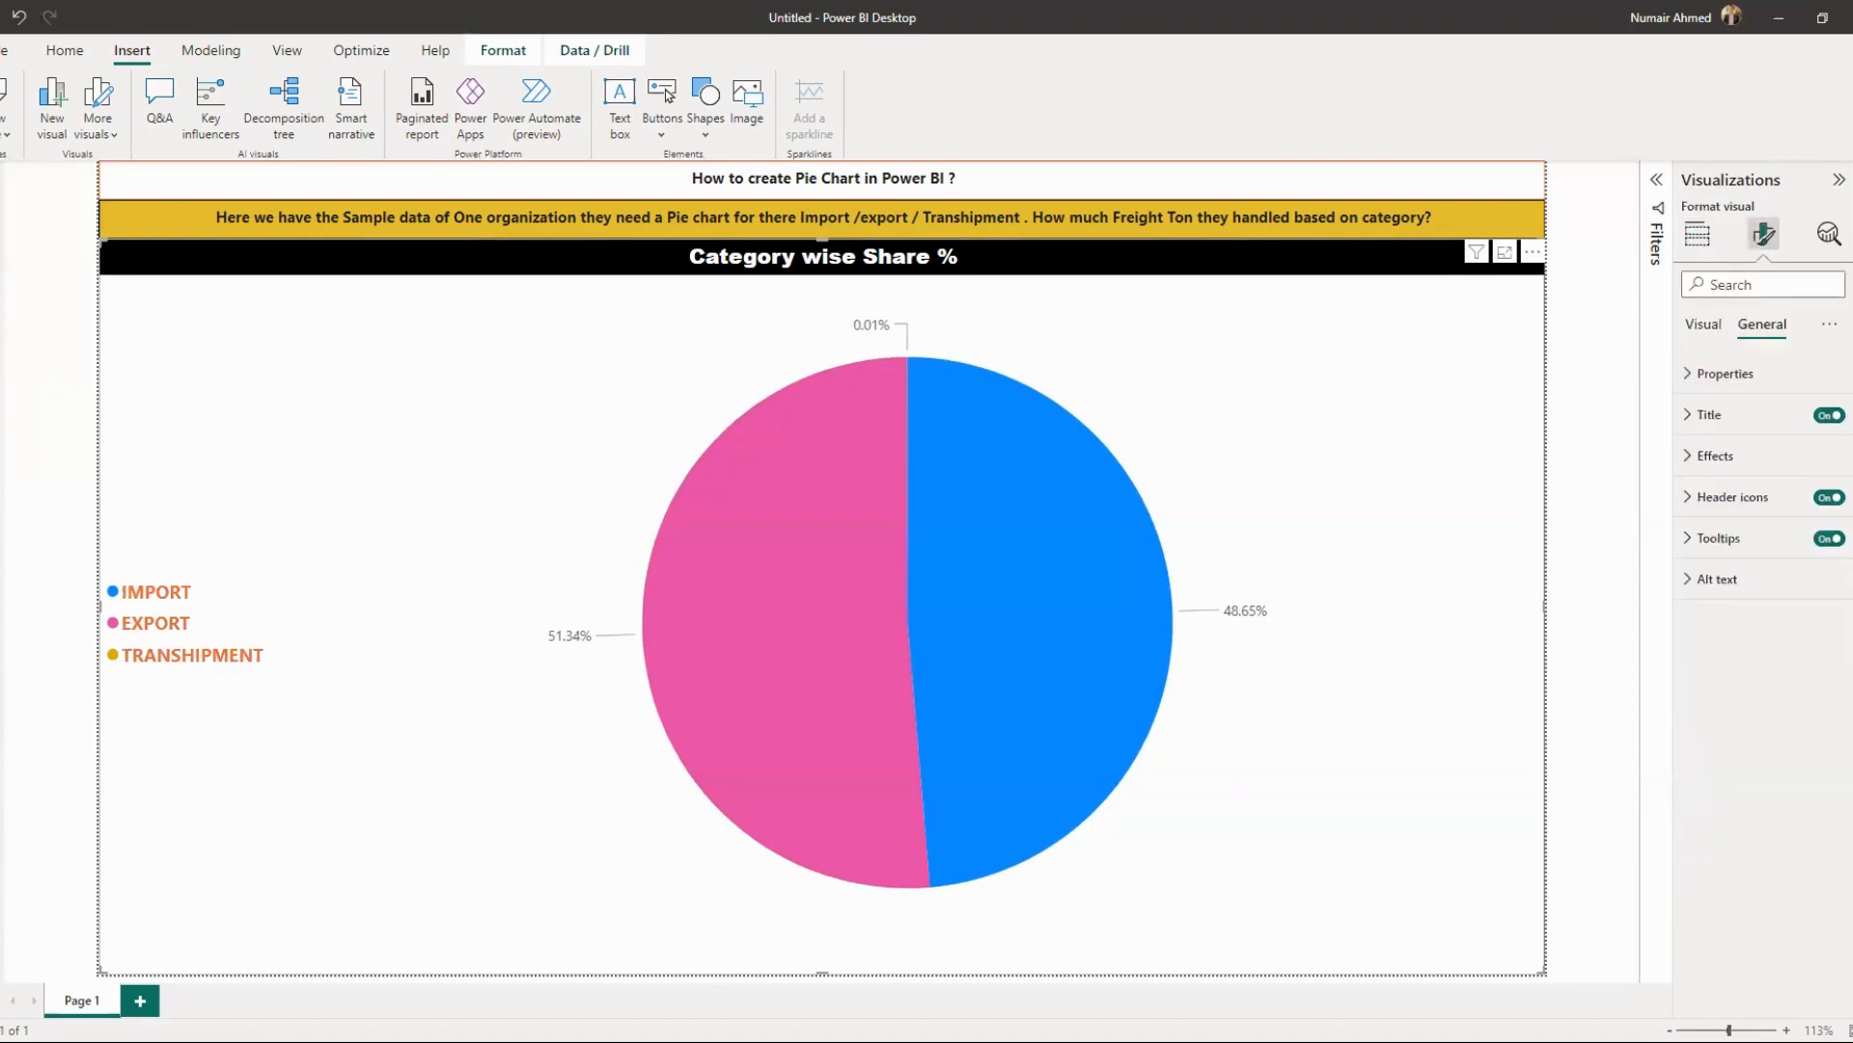
{"action": "left_click", "coordinate": [1691, 340]}
{"action": "left_click", "coordinate": [1745, 459]}
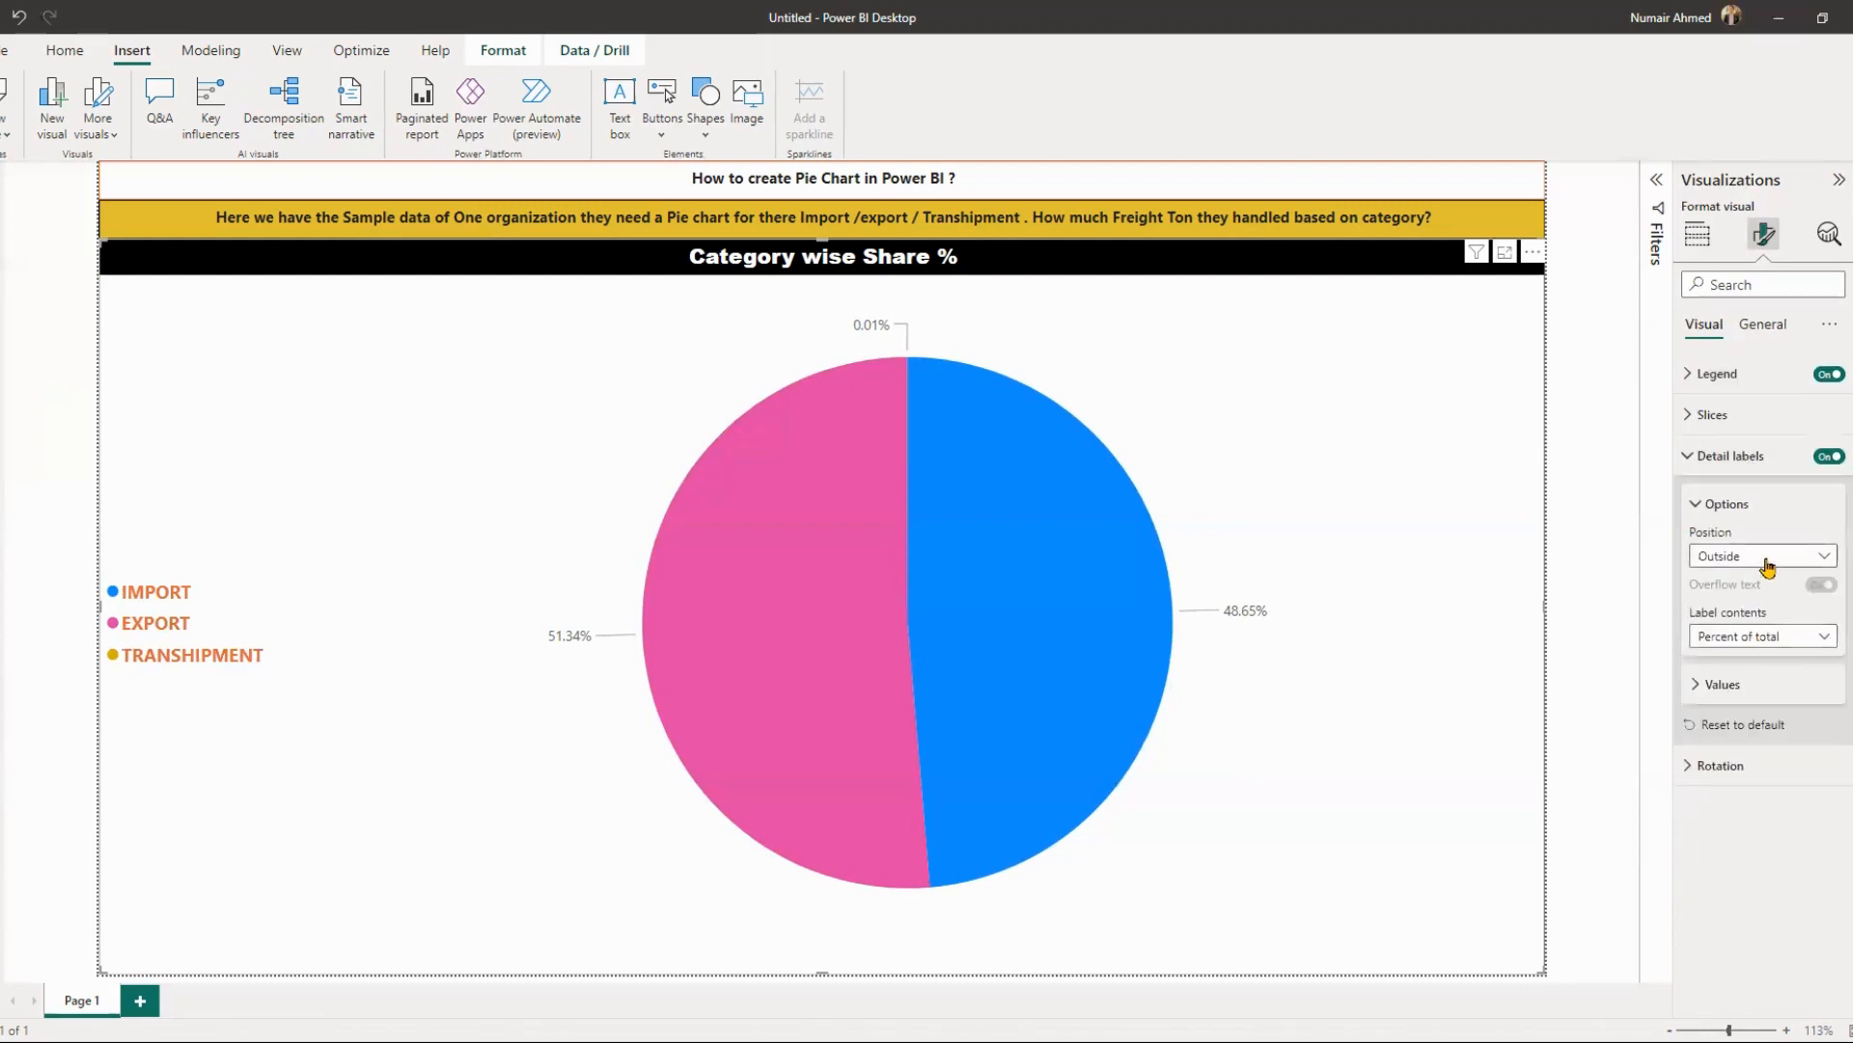
{"action": "left_click", "coordinate": [1752, 684]}
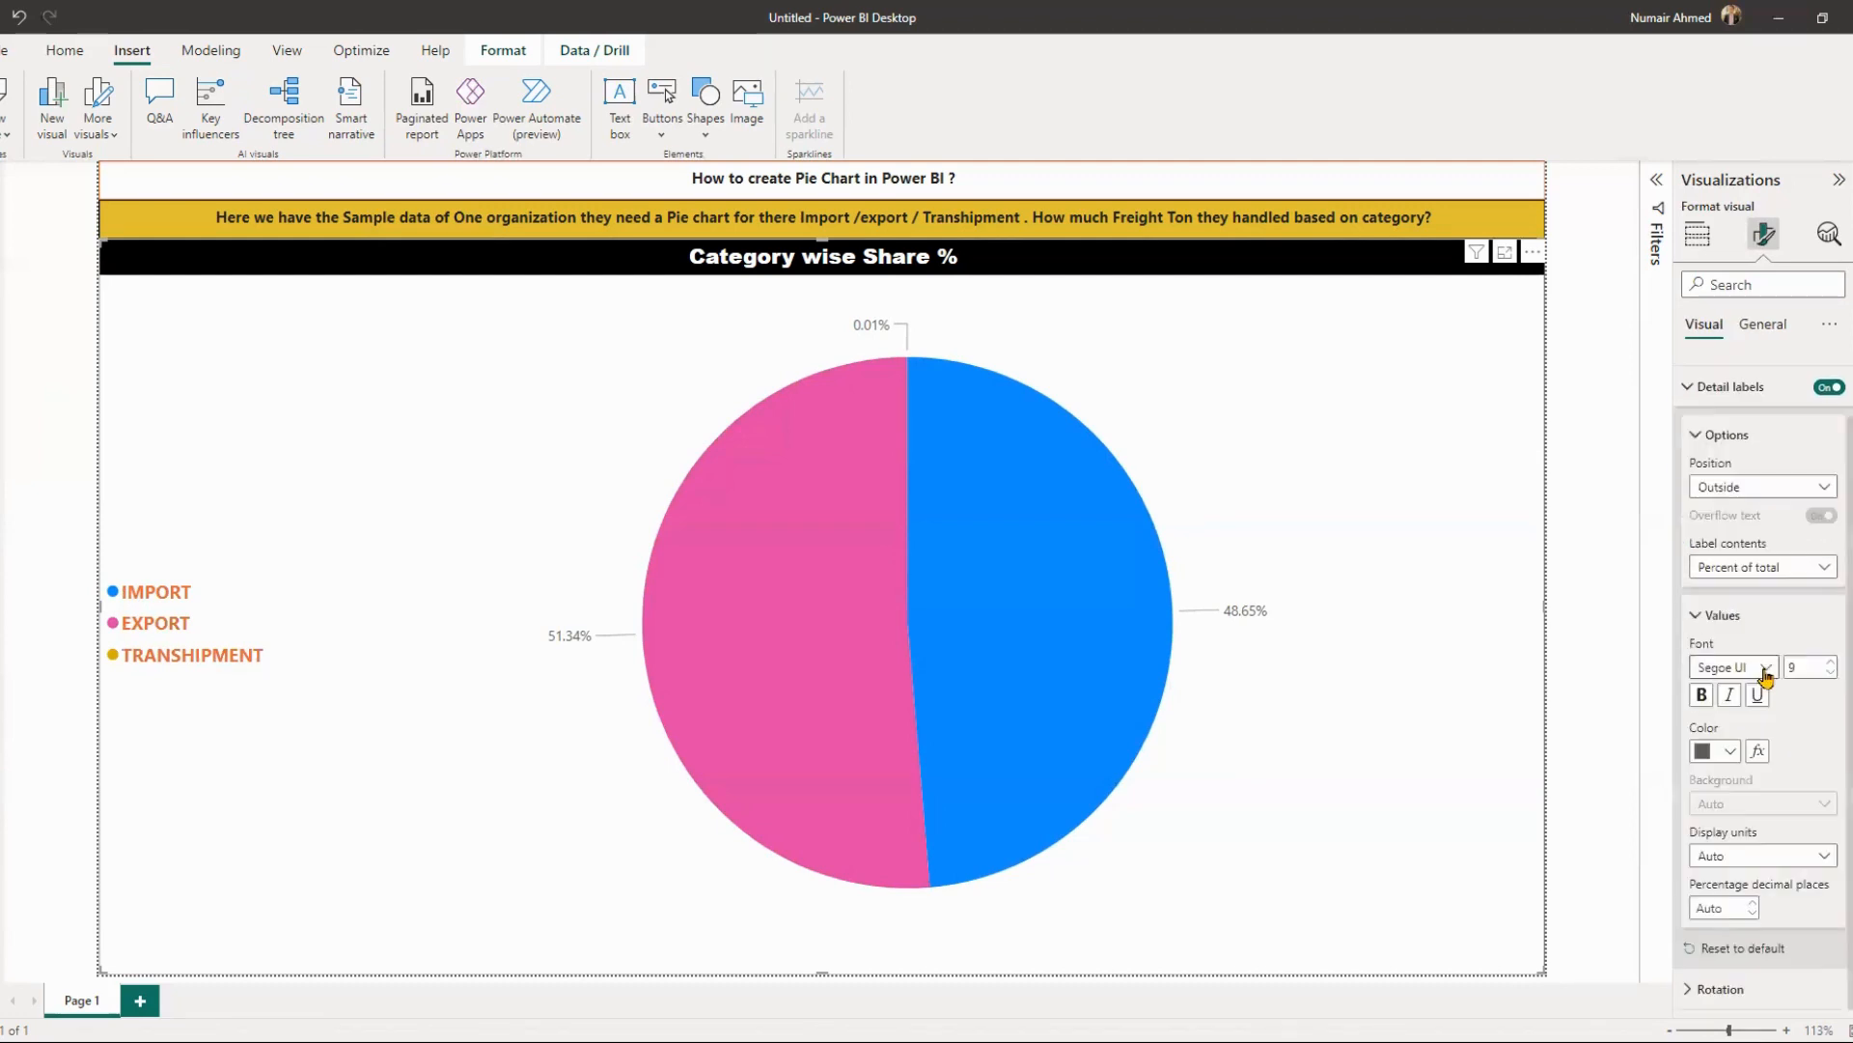
{"action": "left_click", "coordinate": [1769, 673]}
{"action": "left_click", "coordinate": [1735, 807]}
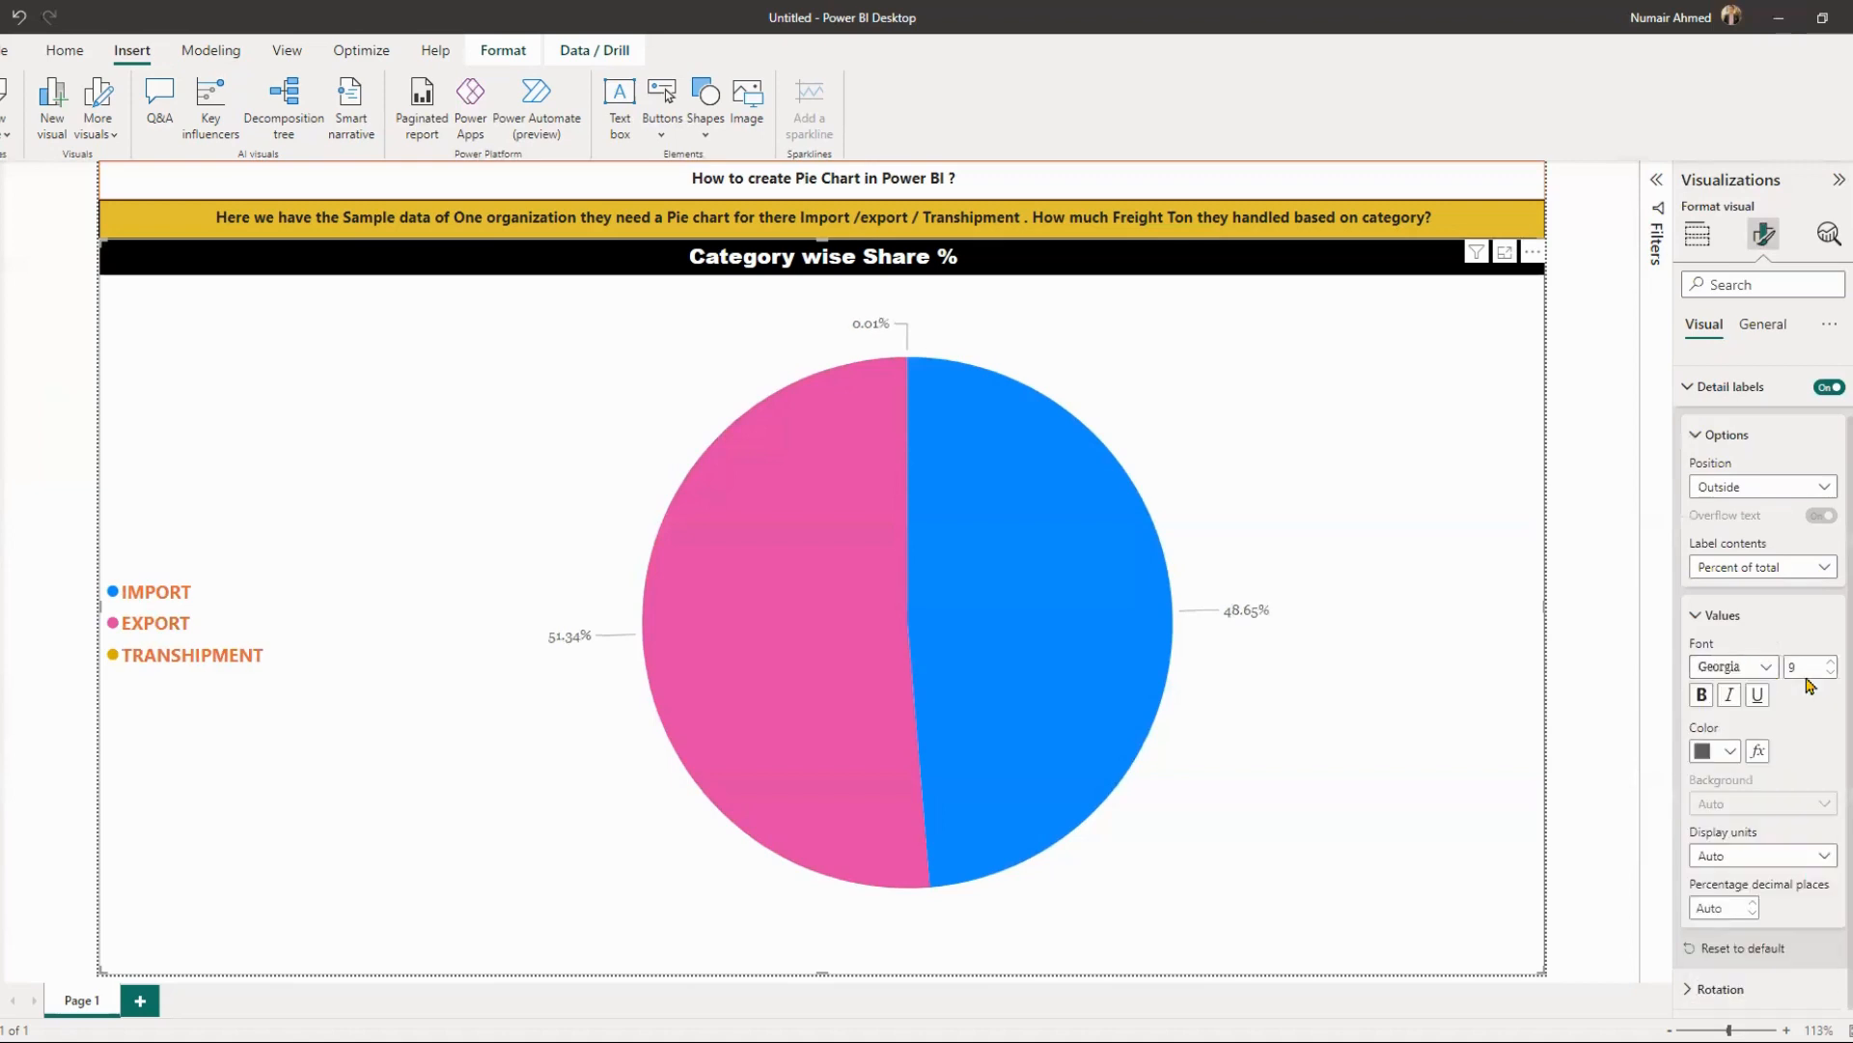
- Set the pie chart's detail label values to size 20 and bold
{"action": "left_click", "coordinate": [1831, 673]}
{"action": "left_click", "coordinate": [1830, 663]}
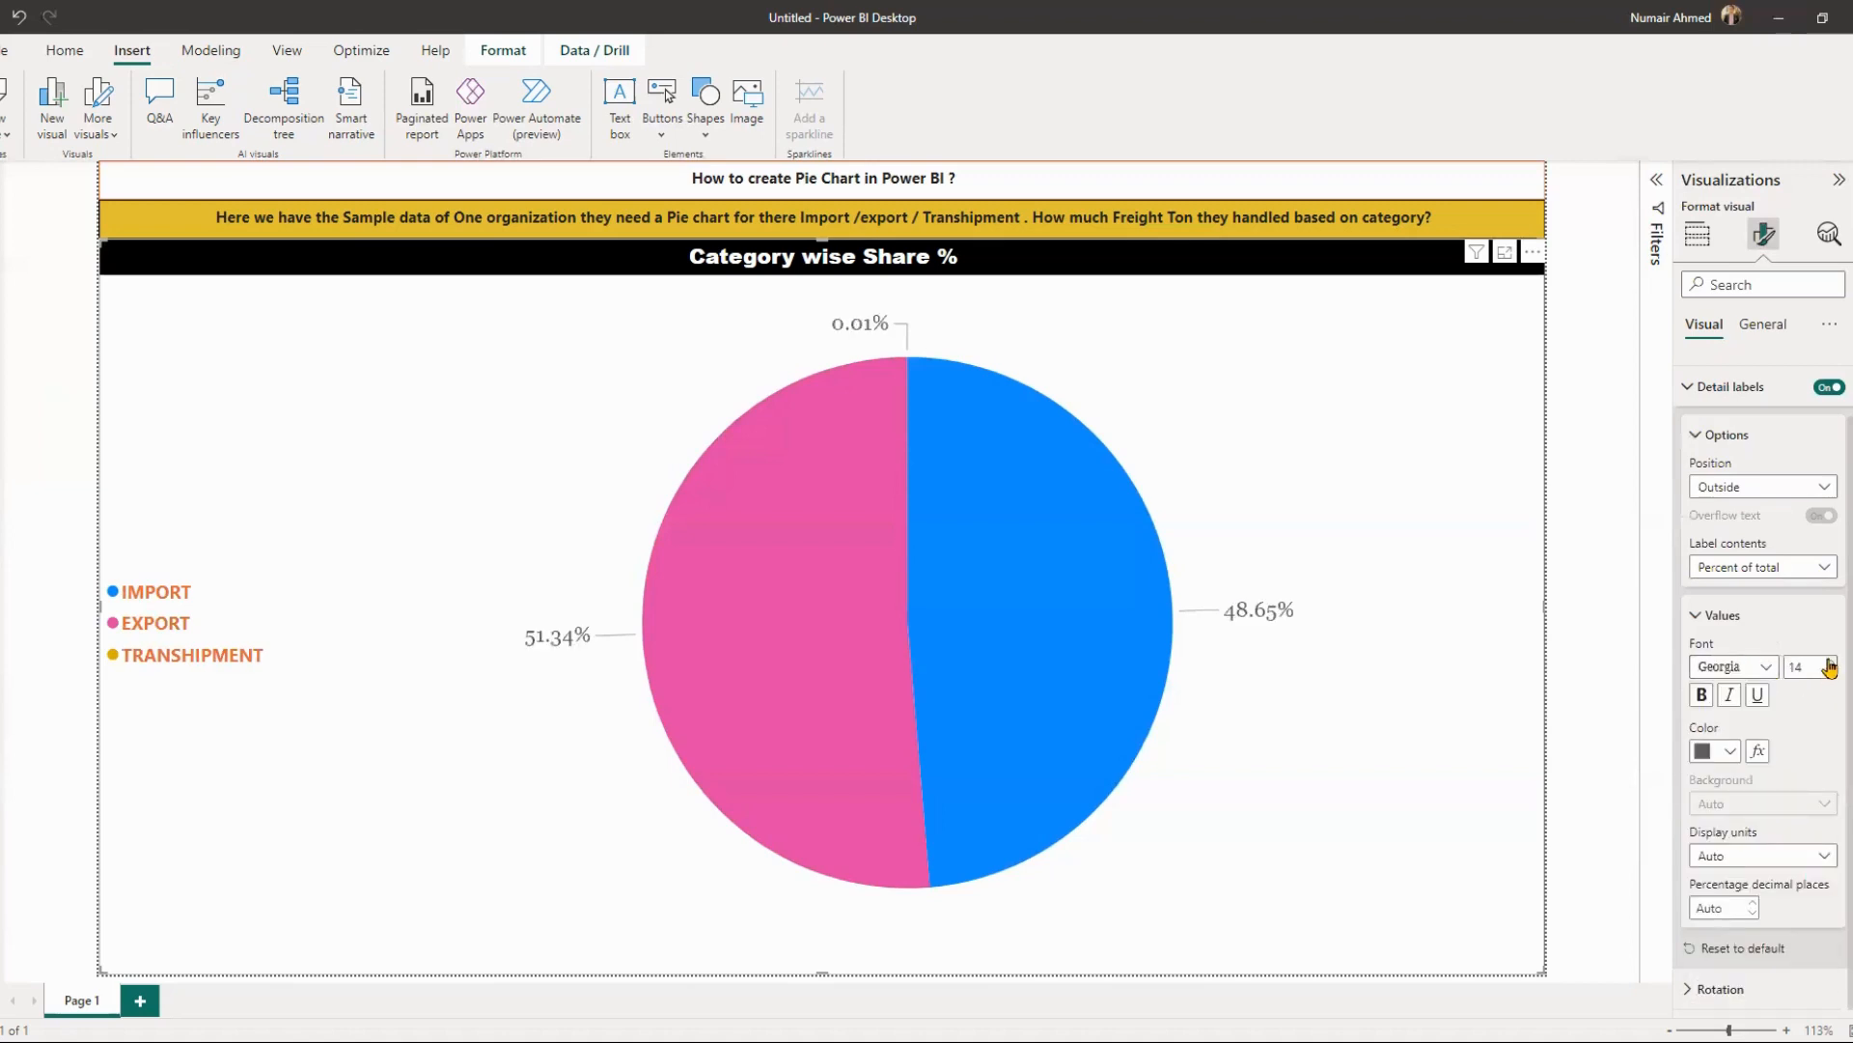
{"action": "left_click", "coordinate": [1830, 664]}
{"action": "left_click", "coordinate": [1830, 663]}
{"action": "left_click", "coordinate": [1830, 663]}
{"action": "left_click", "coordinate": [1830, 663]}
{"action": "left_click", "coordinate": [1830, 664]}
{"action": "left_click", "coordinate": [1830, 663]}
{"action": "left_click", "coordinate": [1703, 695]}
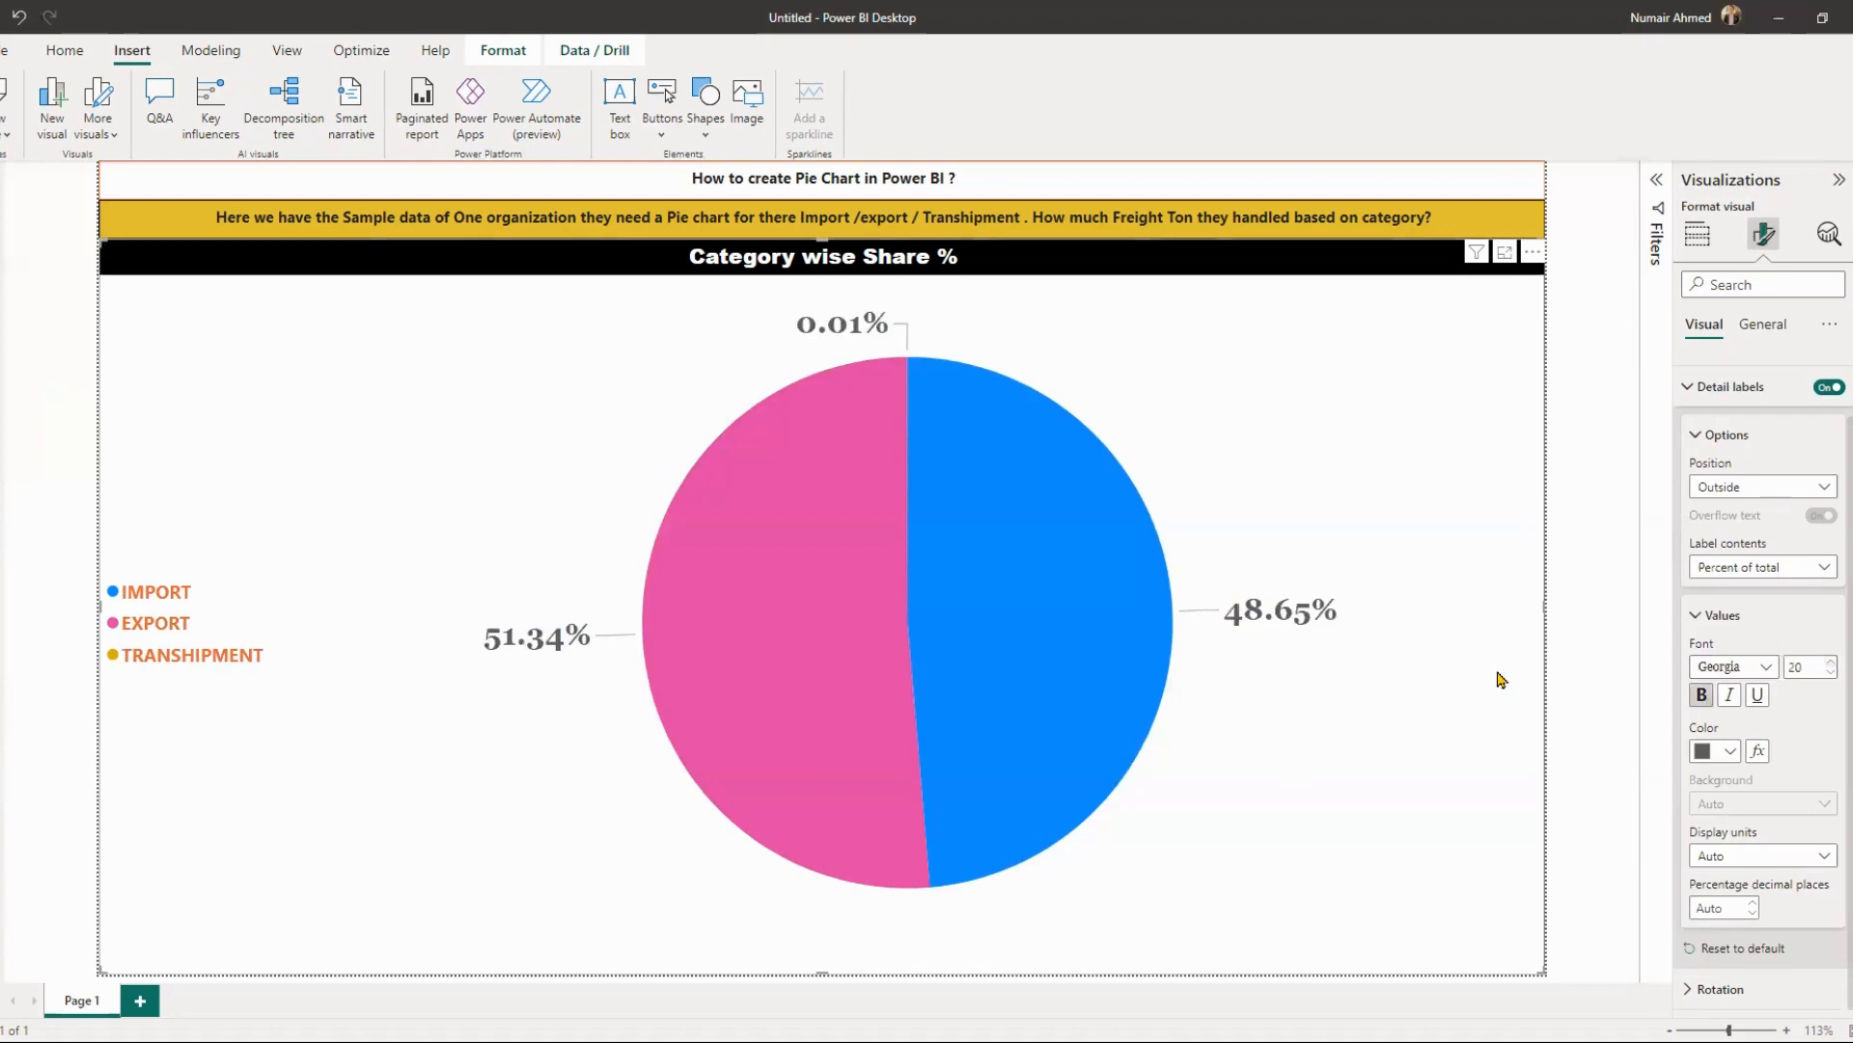
{"action": "left_click", "coordinate": [1571, 635]}
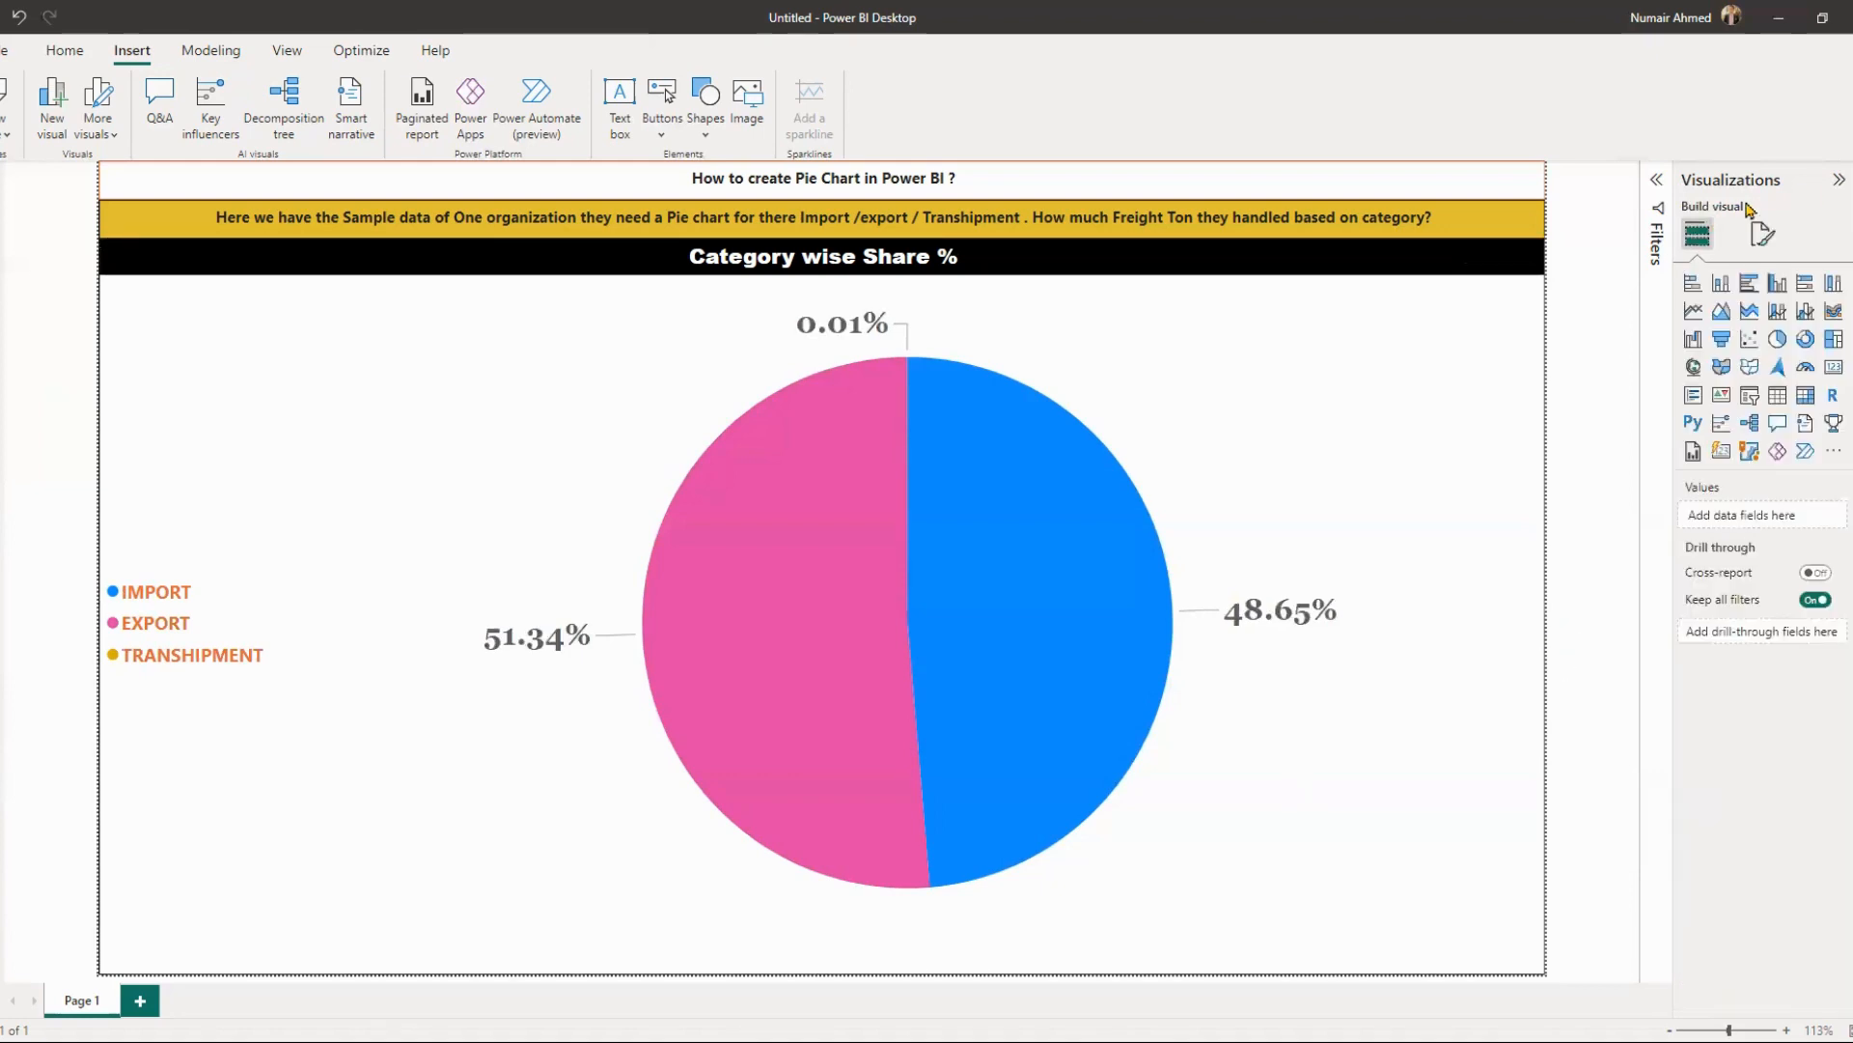
- Search the data fields for "DAT" and add the Sailed date field to the page as a table
{"action": "left_click", "coordinate": [1851, 181]}
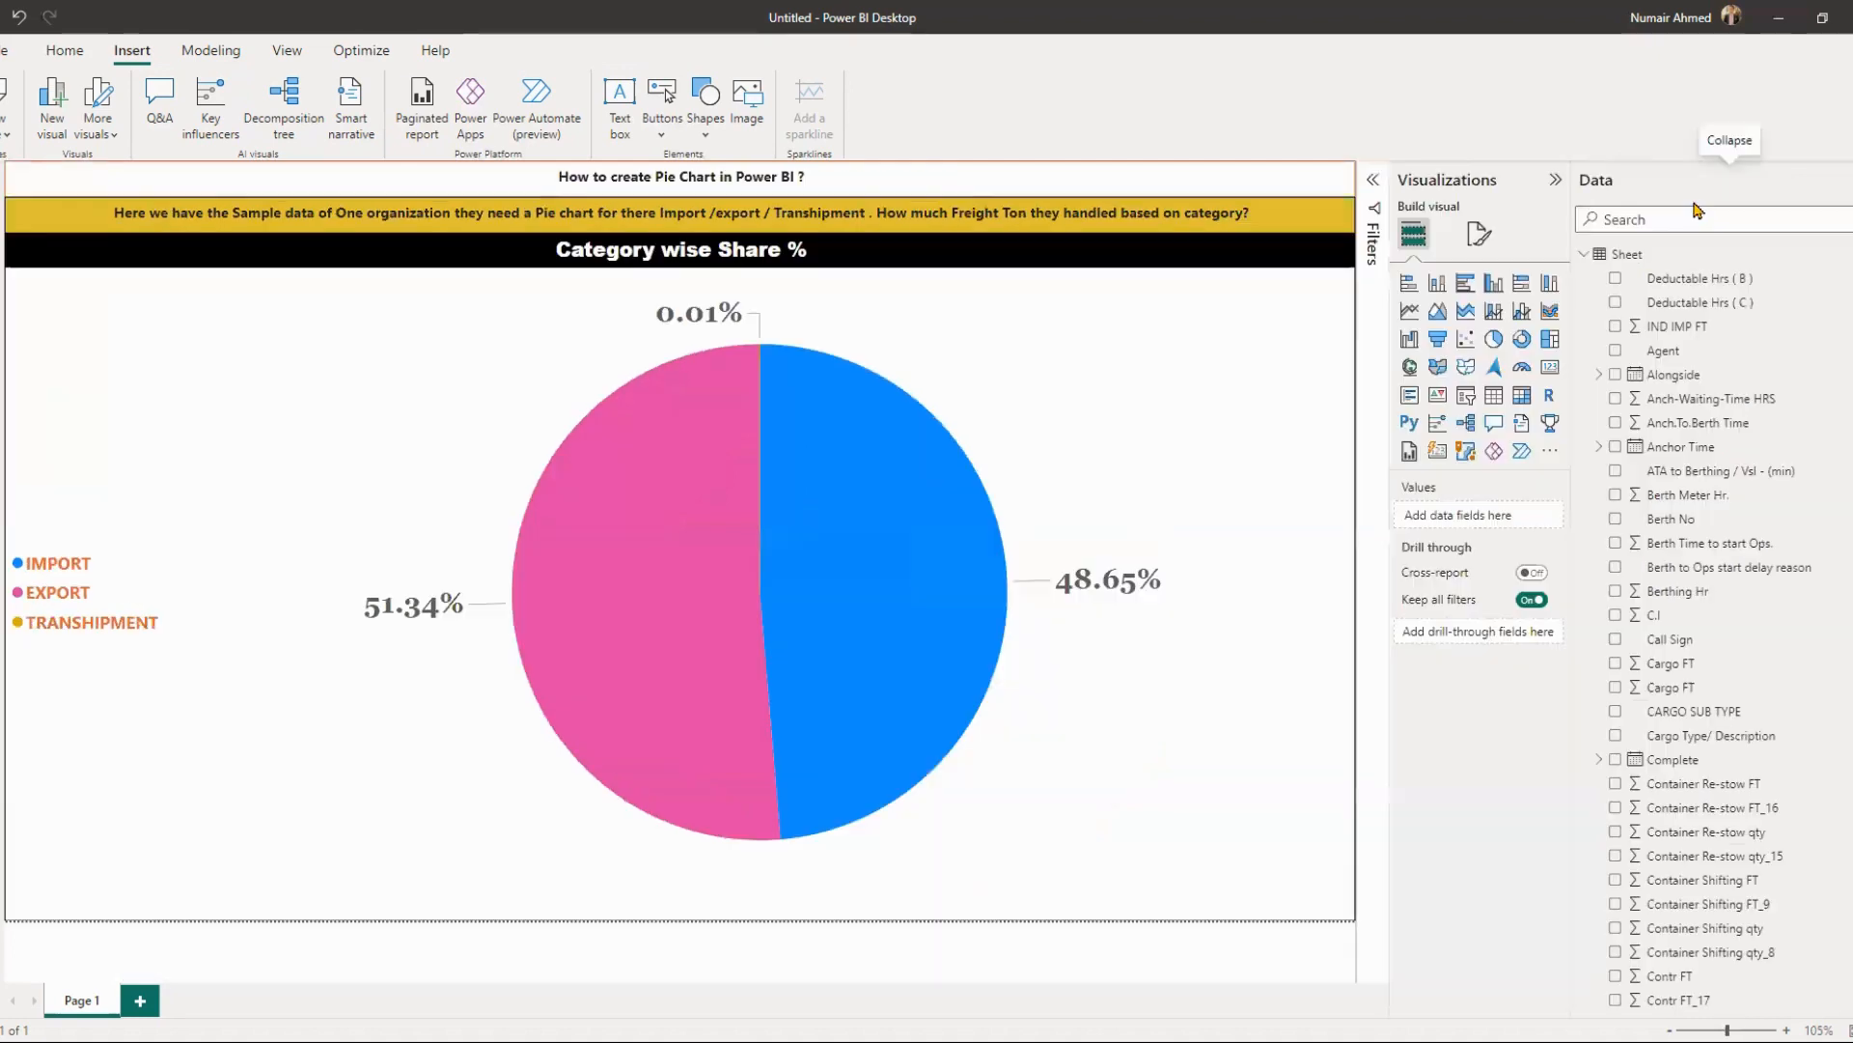
{"action": "left_click", "coordinate": [1684, 228]}
{"action": "type", "text": "D"}
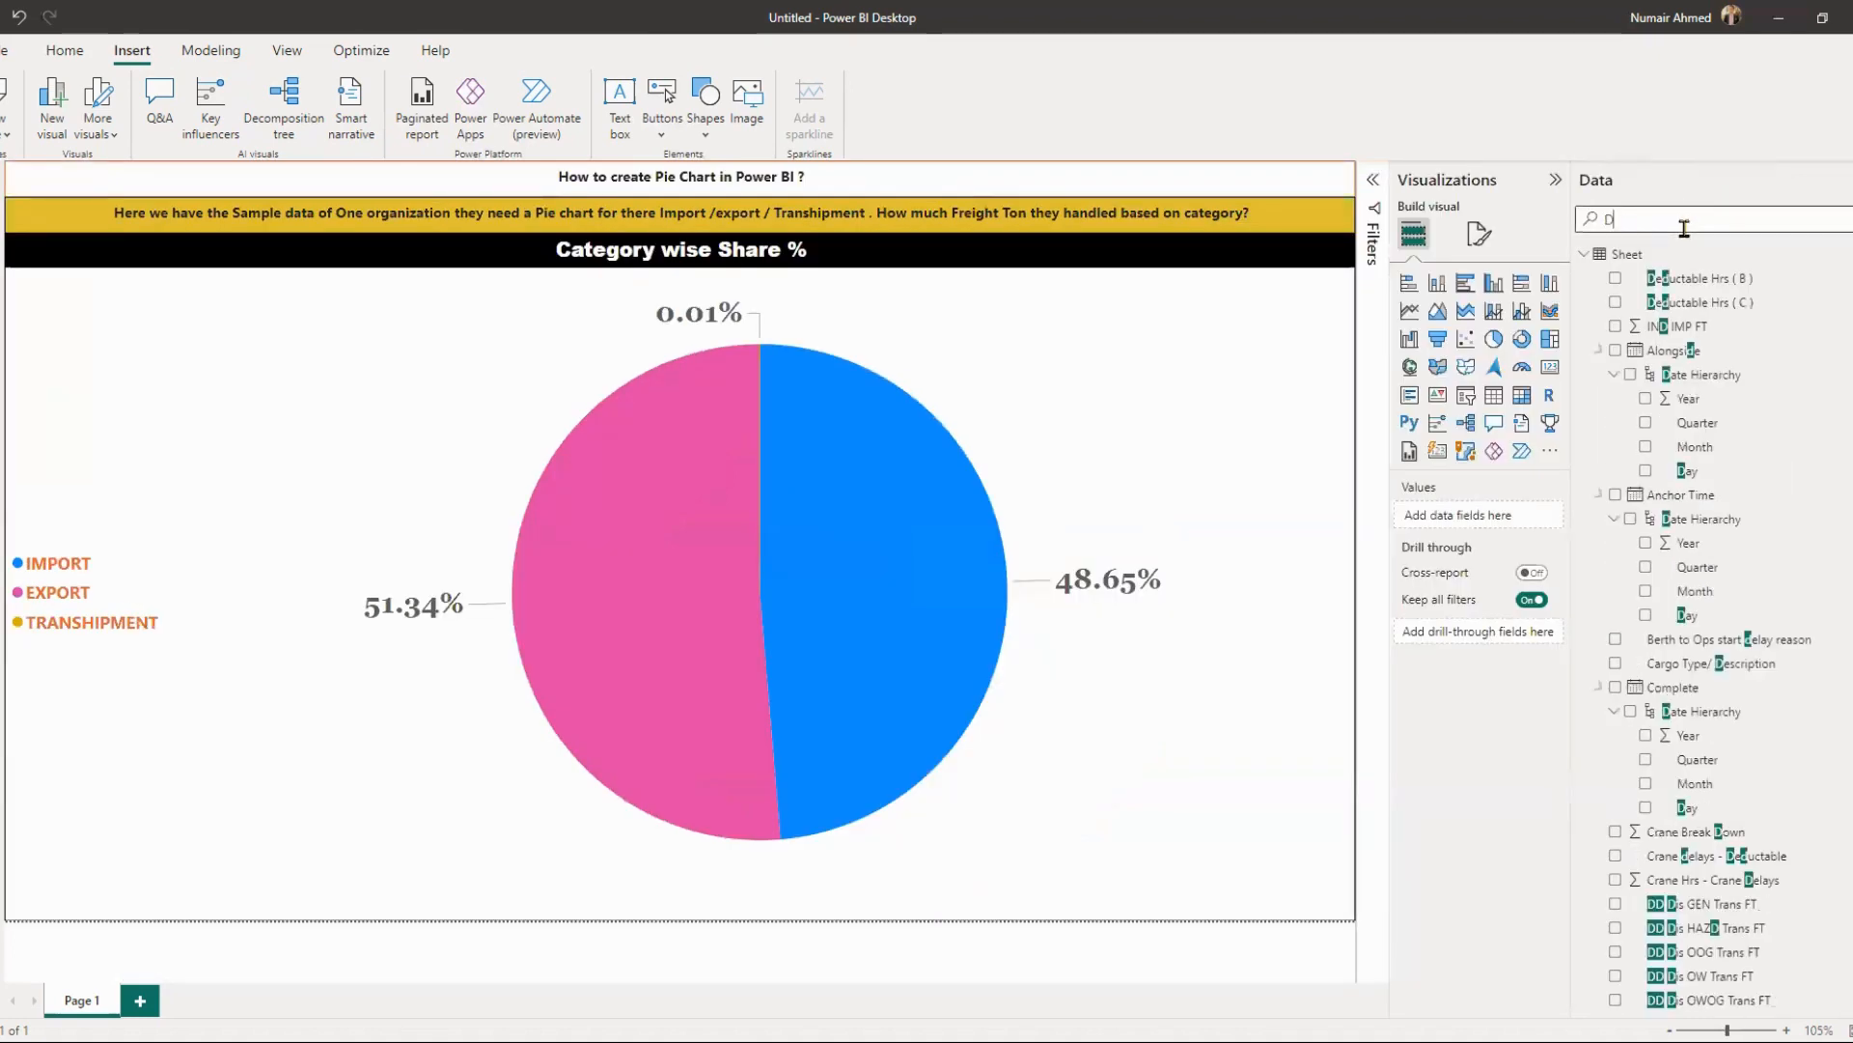
{"action": "type", "text": "AT"}
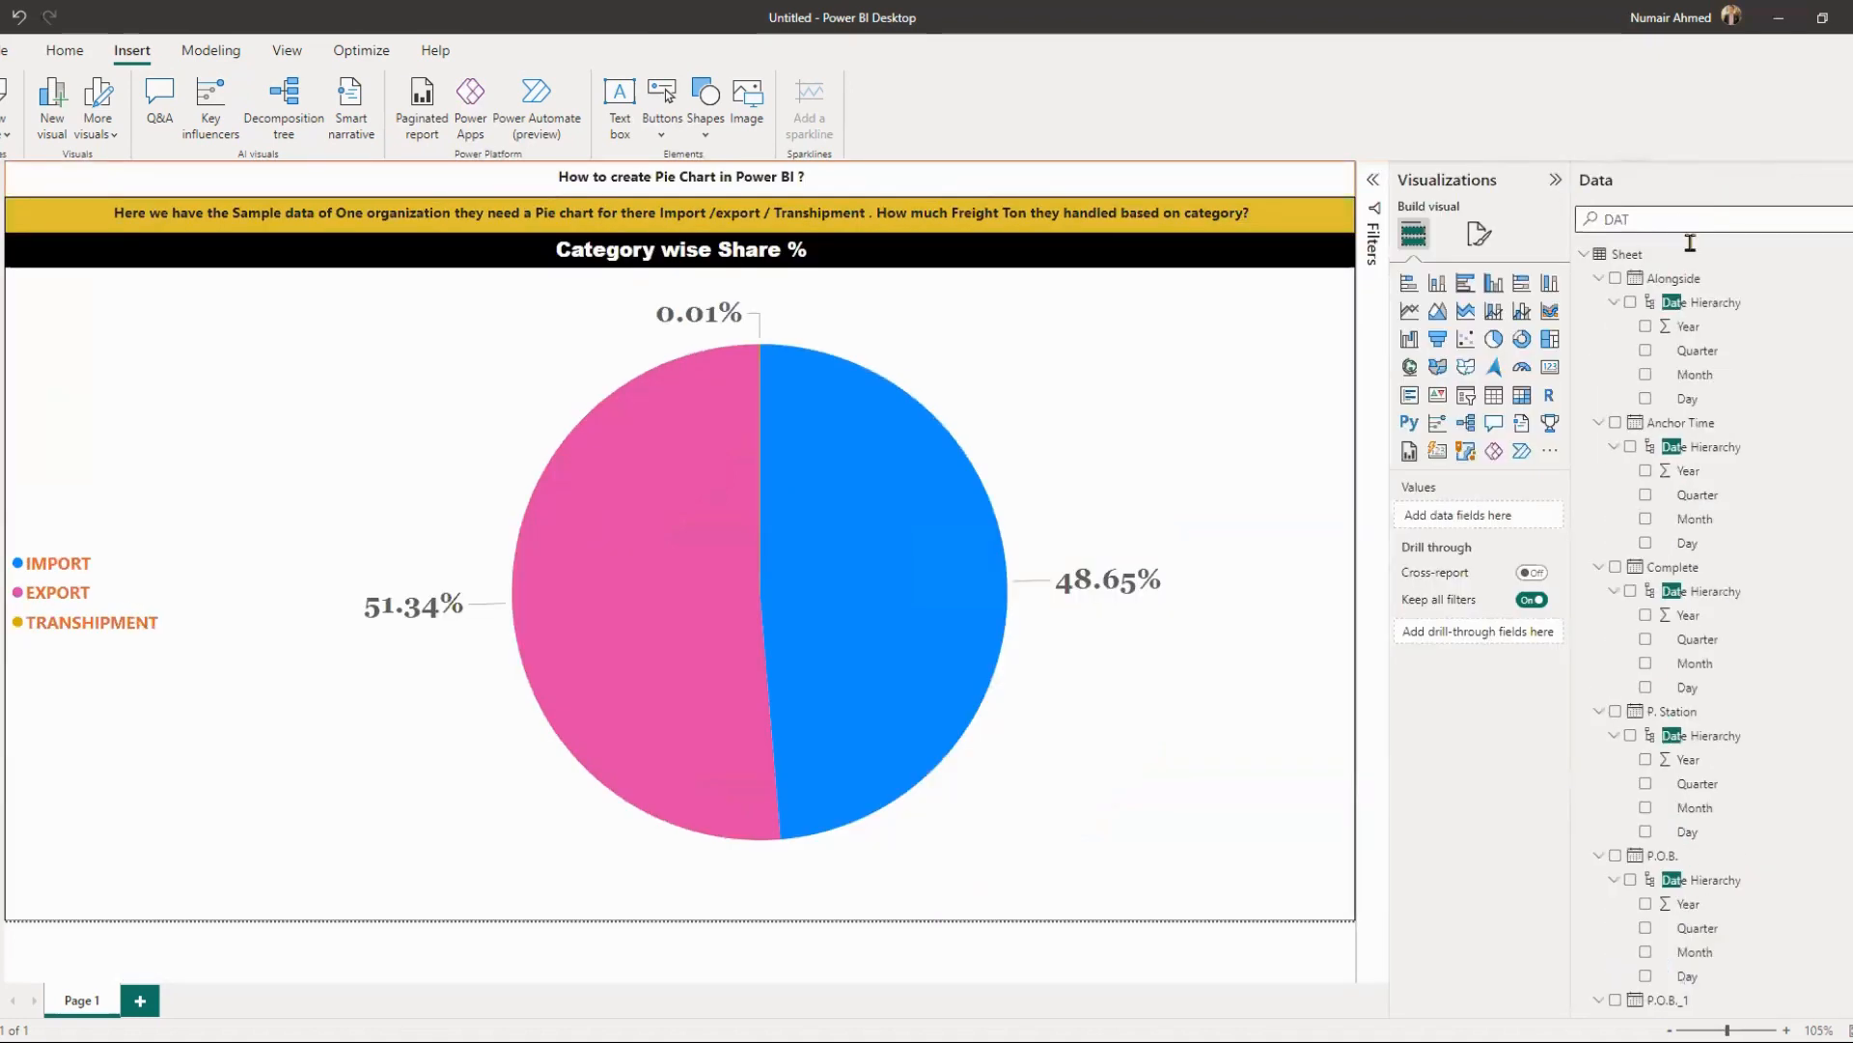
{"action": "scroll", "coordinate": [1651, 695], "scroll_direction": "down", "scroll_amount": 5}
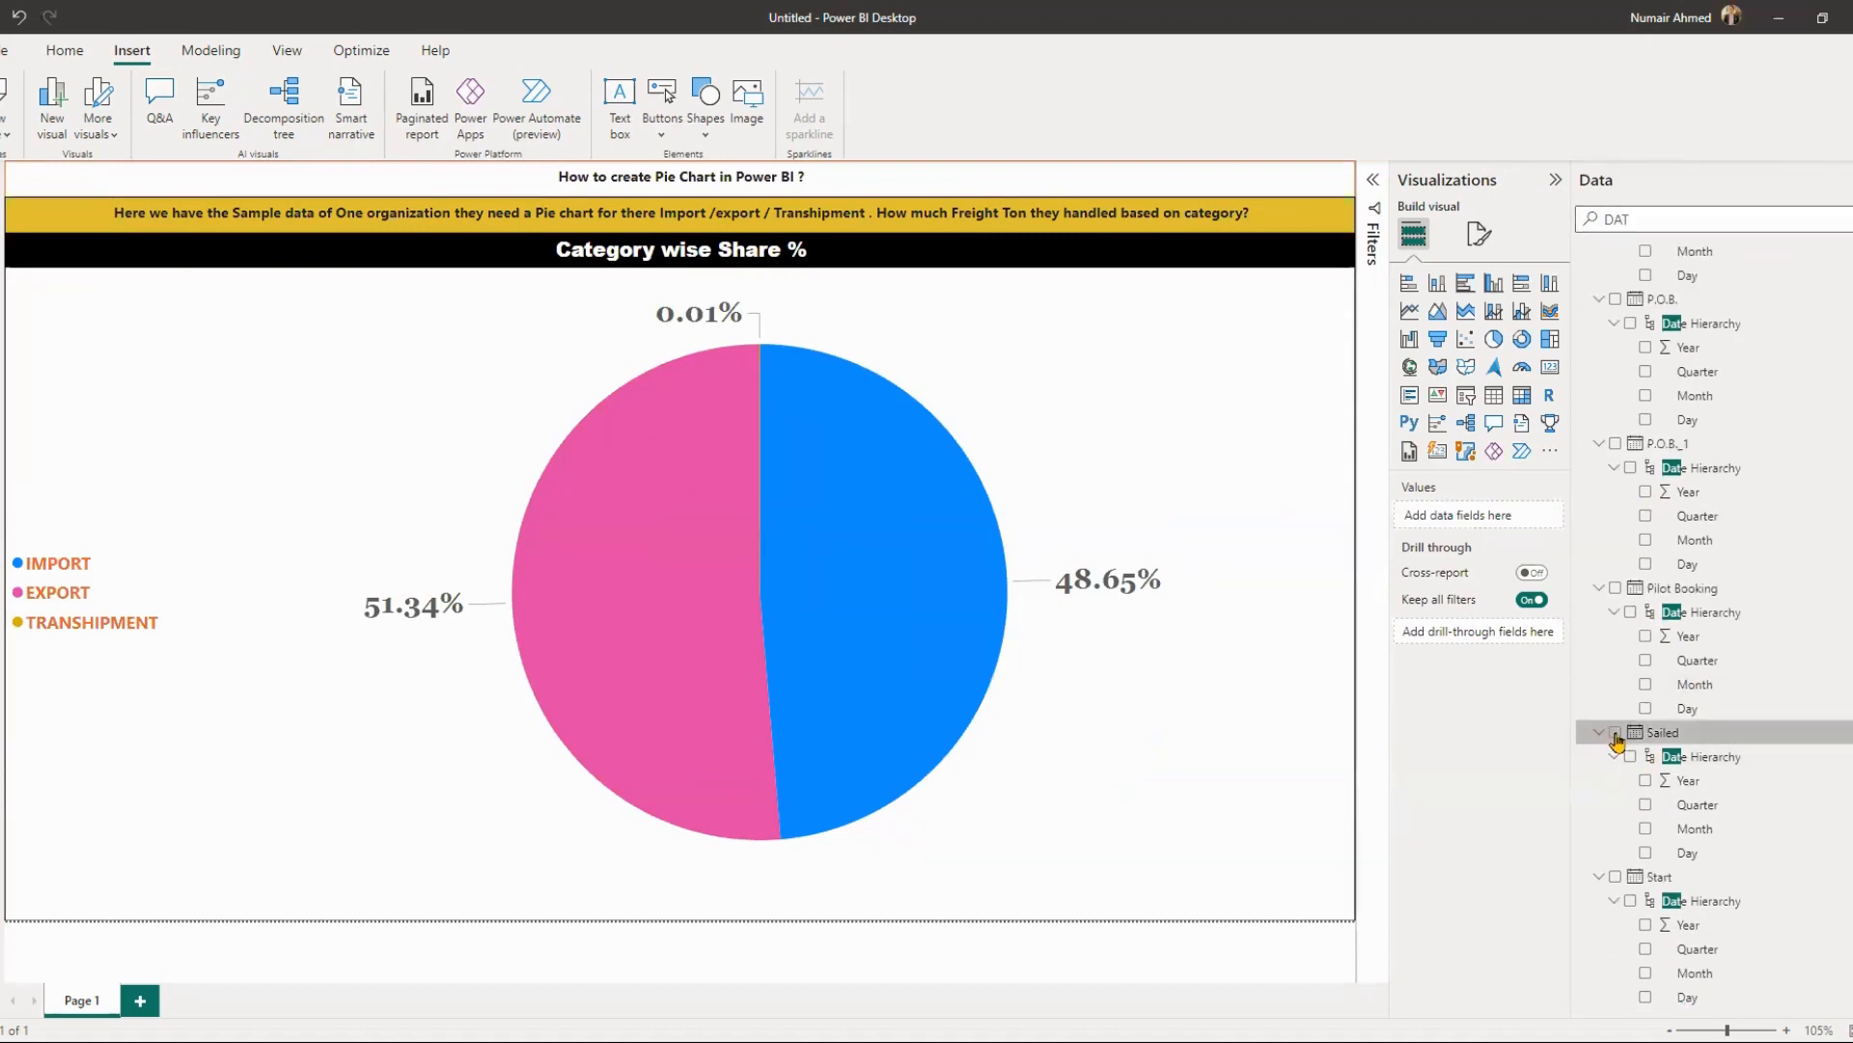
{"action": "left_click", "coordinate": [1615, 732]}
{"action": "left_click", "coordinate": [1822, 185]}
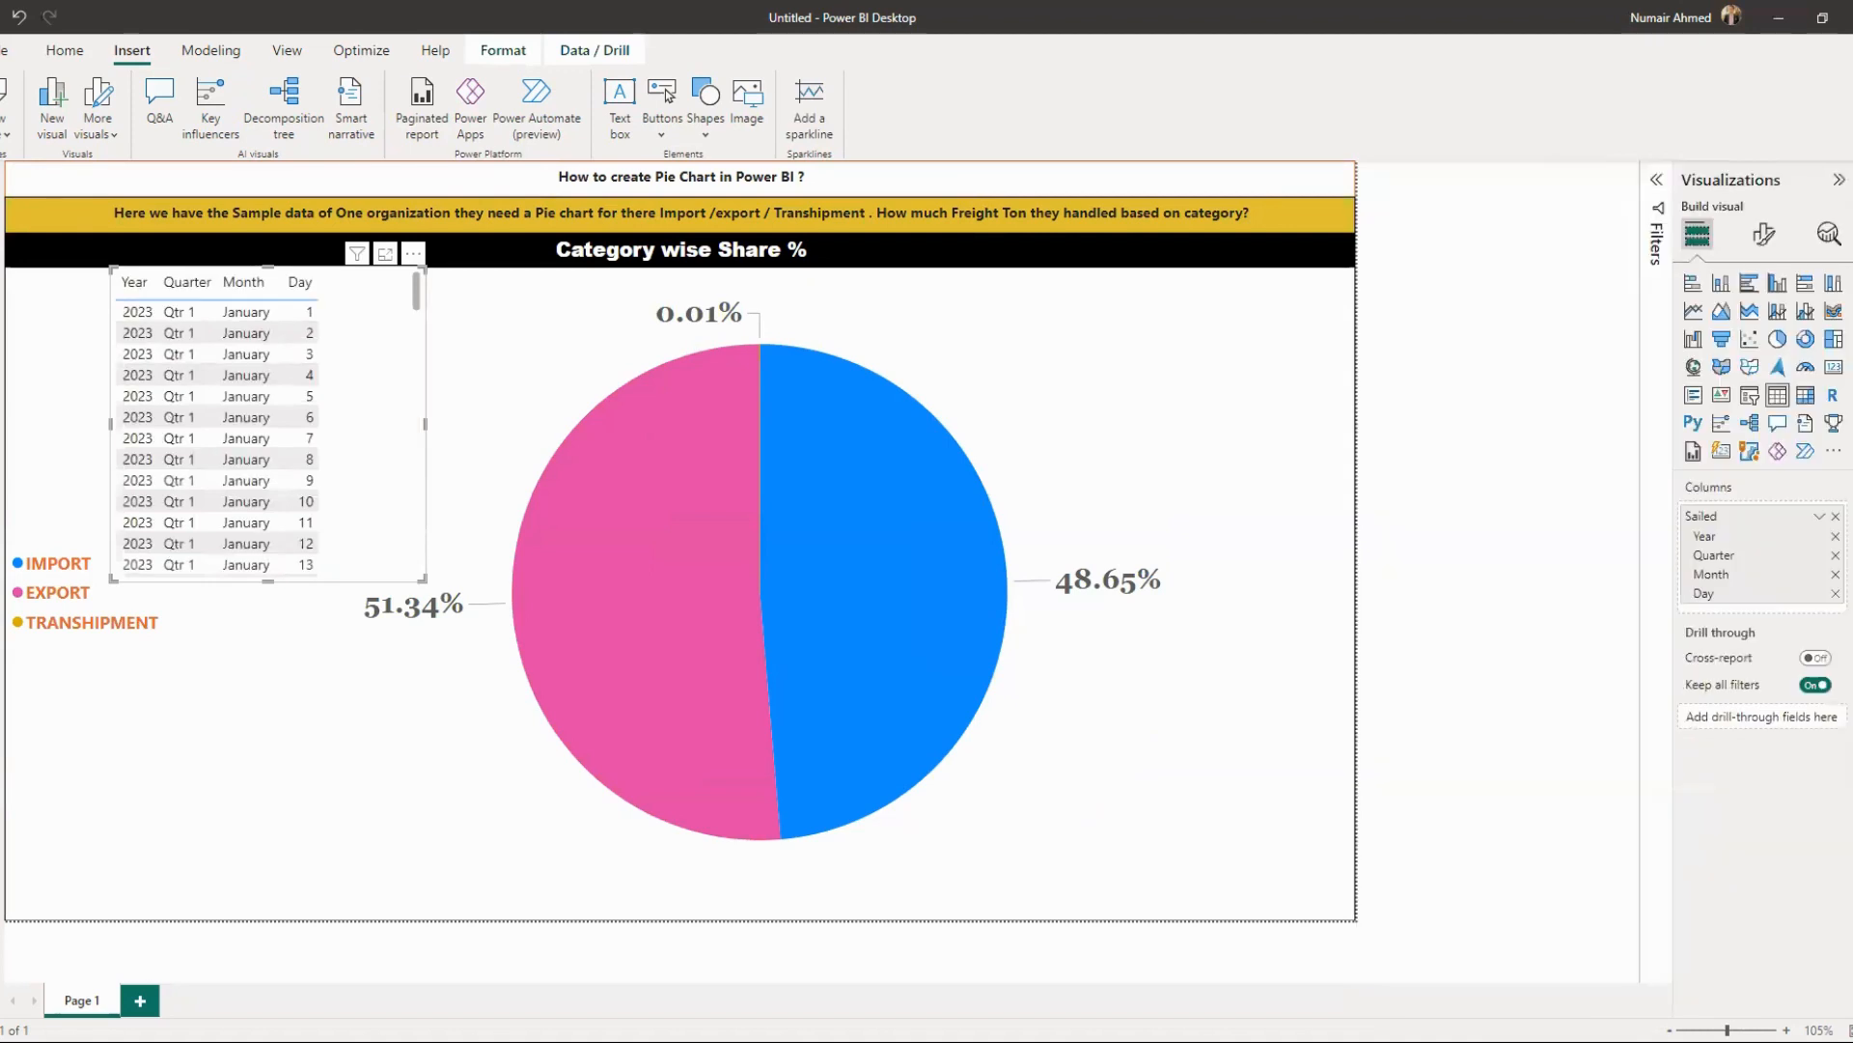
- Turn the Sailed date table into a slicer, shrunk to a small box beside the pie's upper right, below the chart title
{"action": "left_click", "coordinate": [1749, 395]}
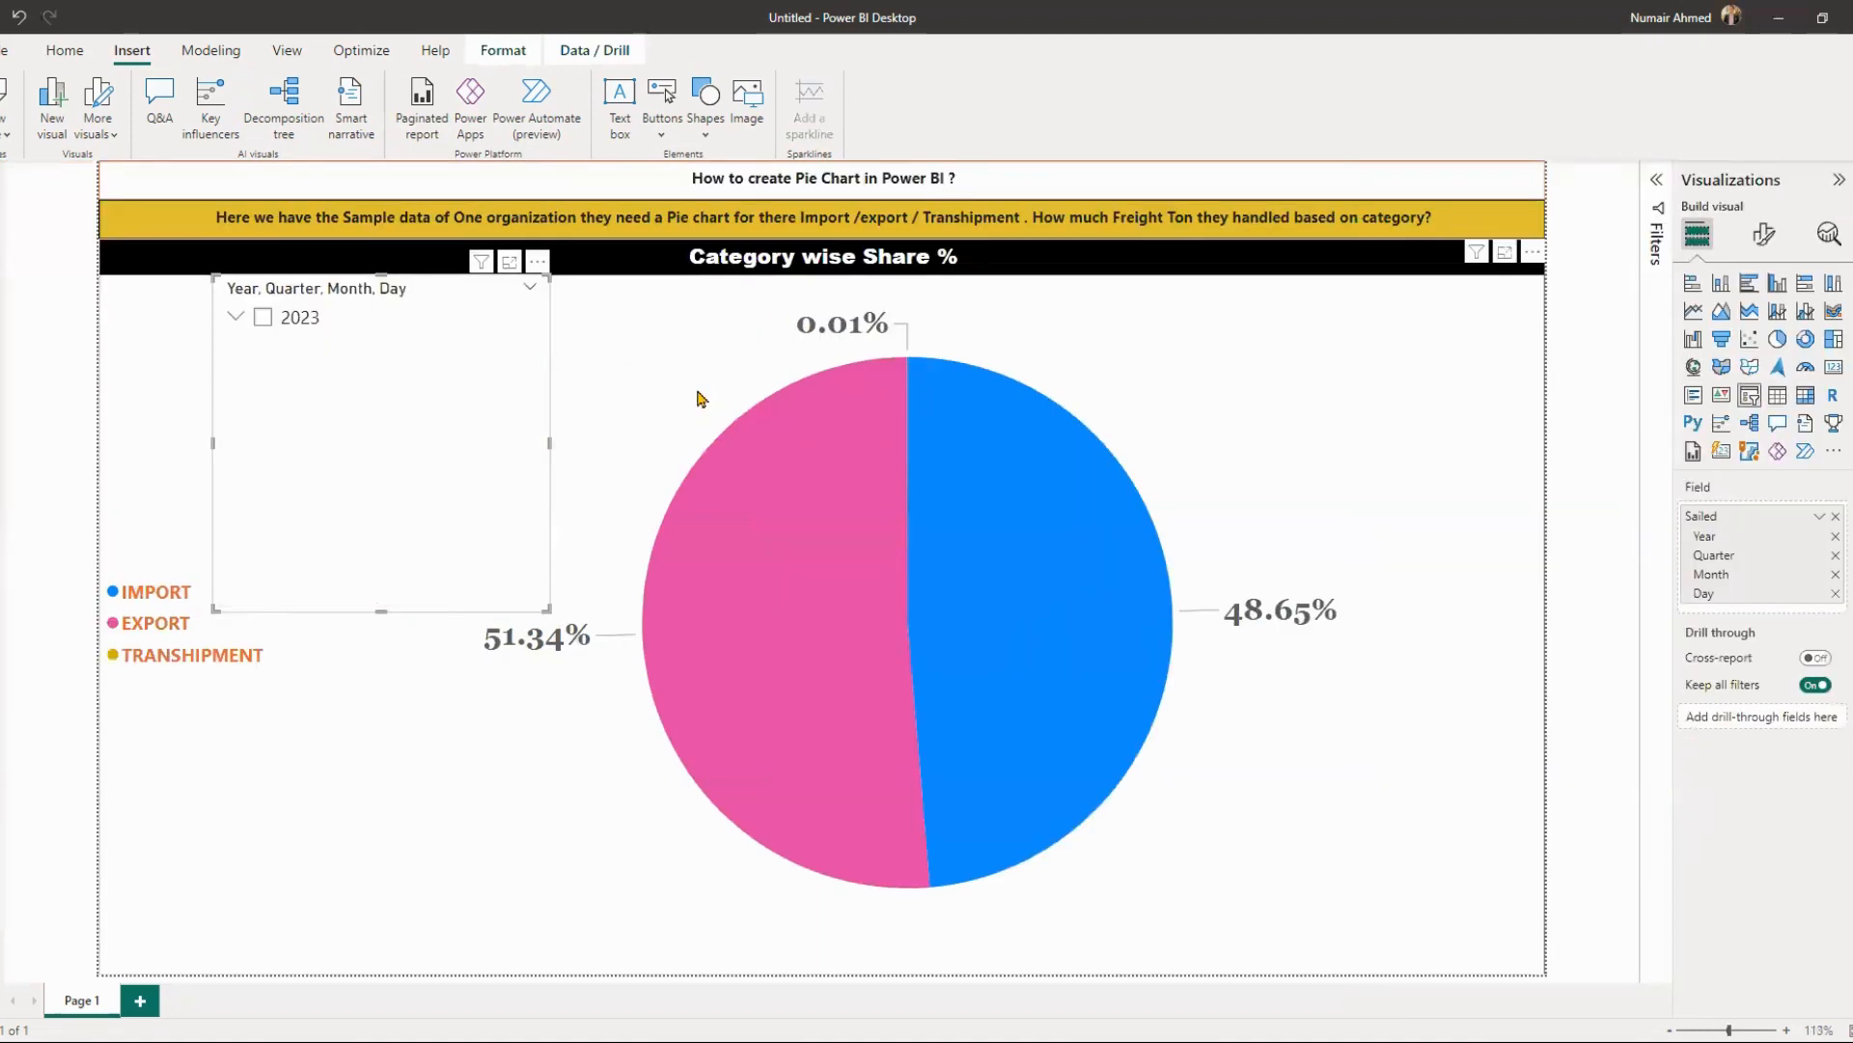
{"action": "left_click_drag", "start_coordinate": [547, 608], "coordinate": [466, 351]}
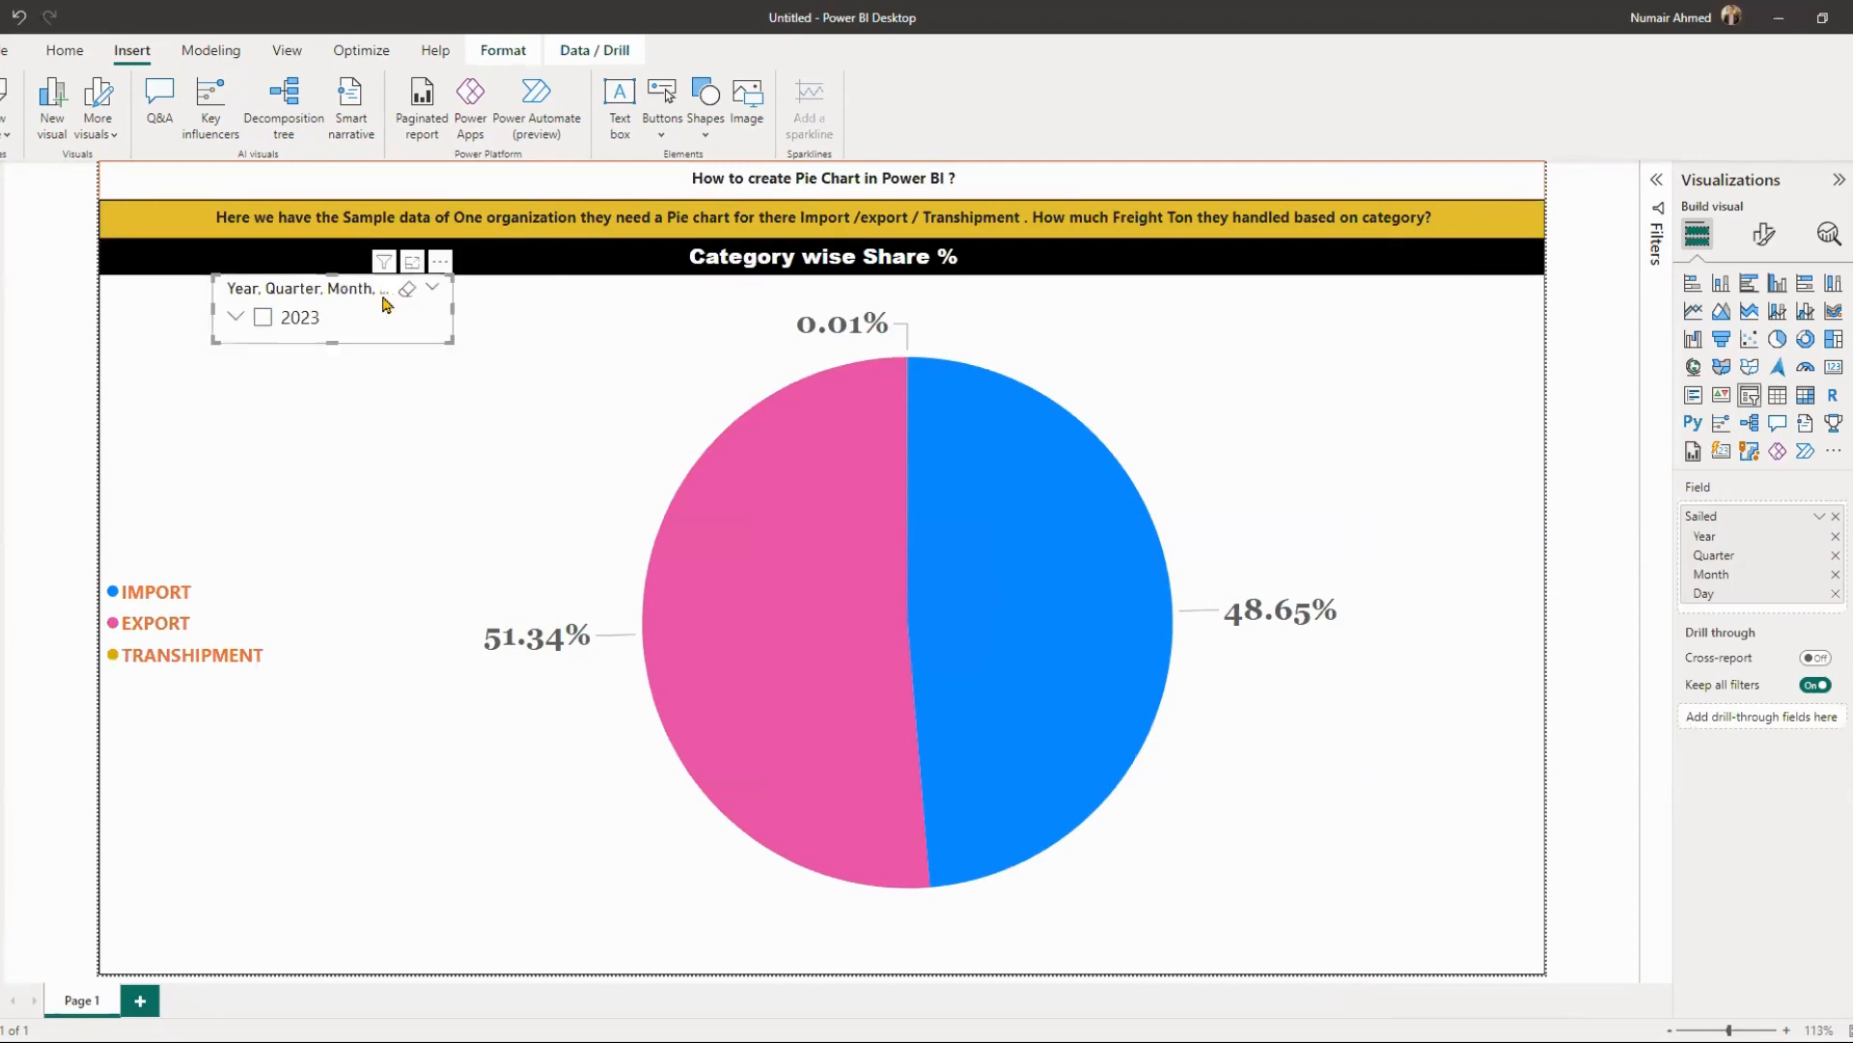
{"action": "left_click_drag", "start_coordinate": [380, 291], "coordinate": [1415, 357]}
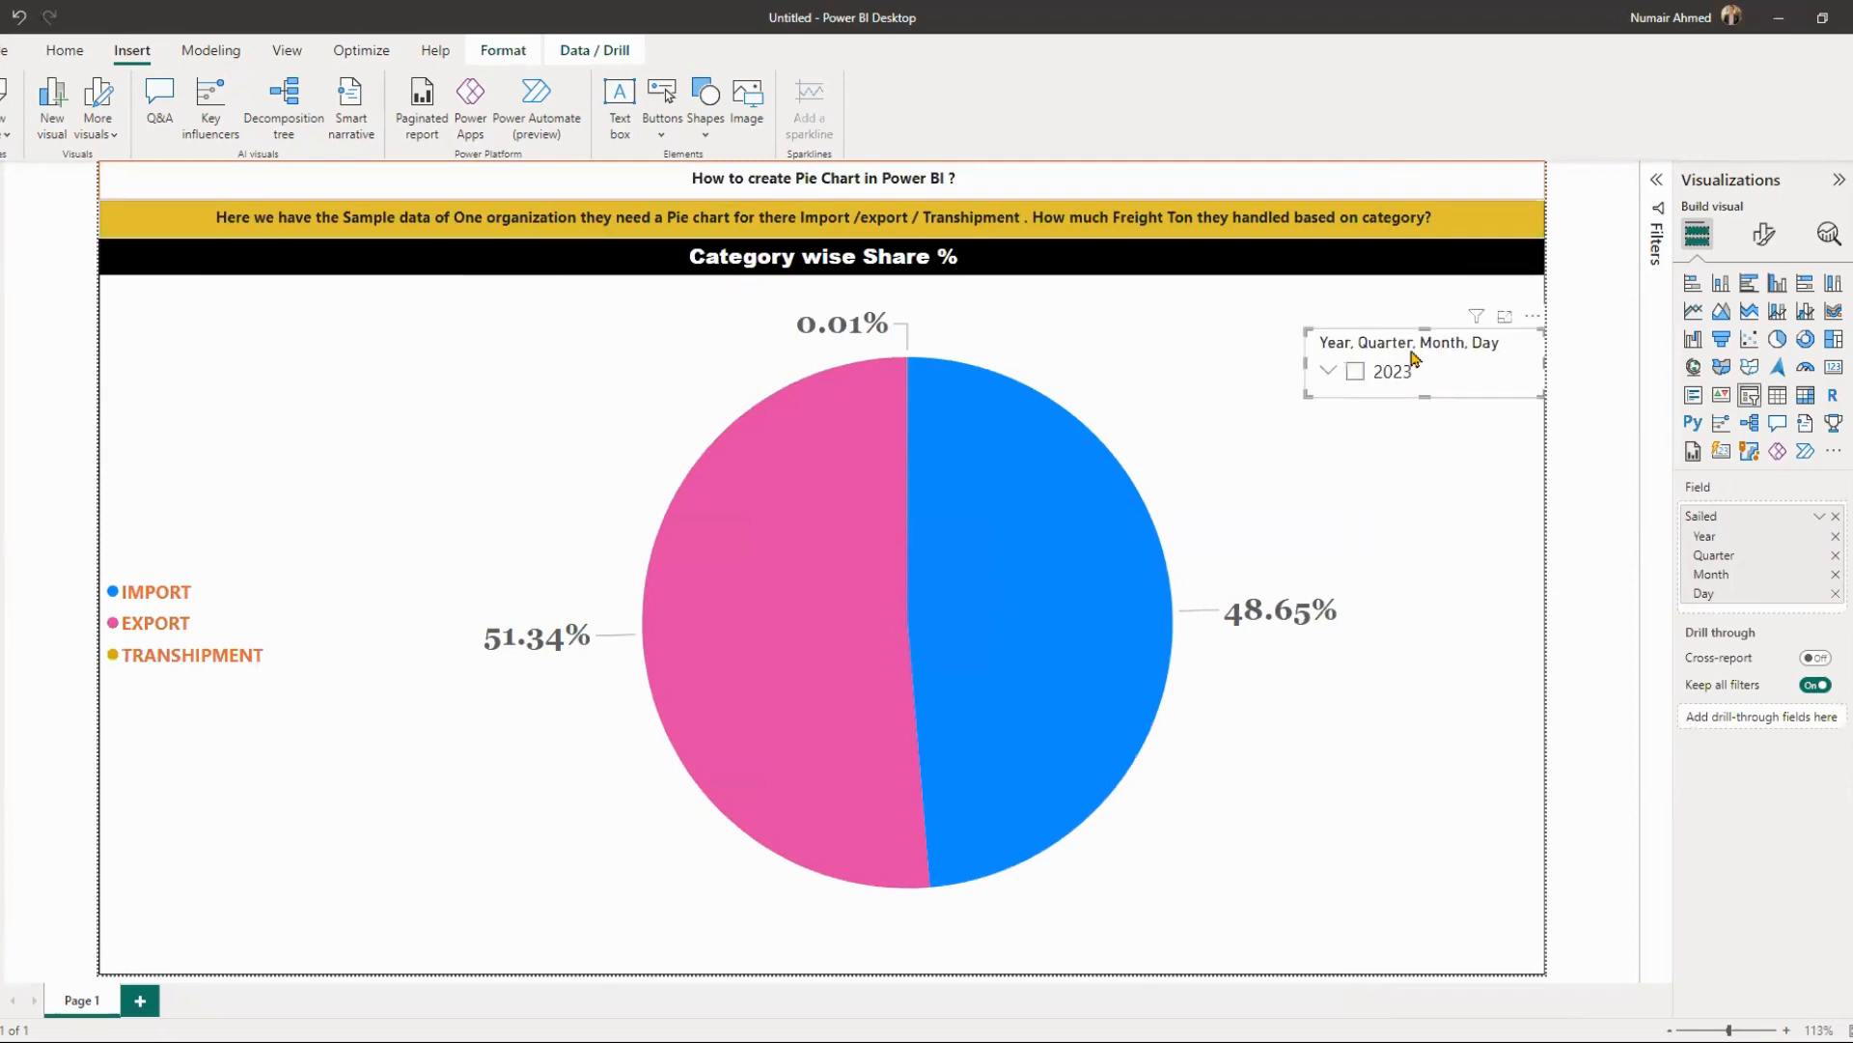
- Set the Sailed date slicer's style to Dropdown and look over its selection options
{"action": "left_click", "coordinate": [1765, 234]}
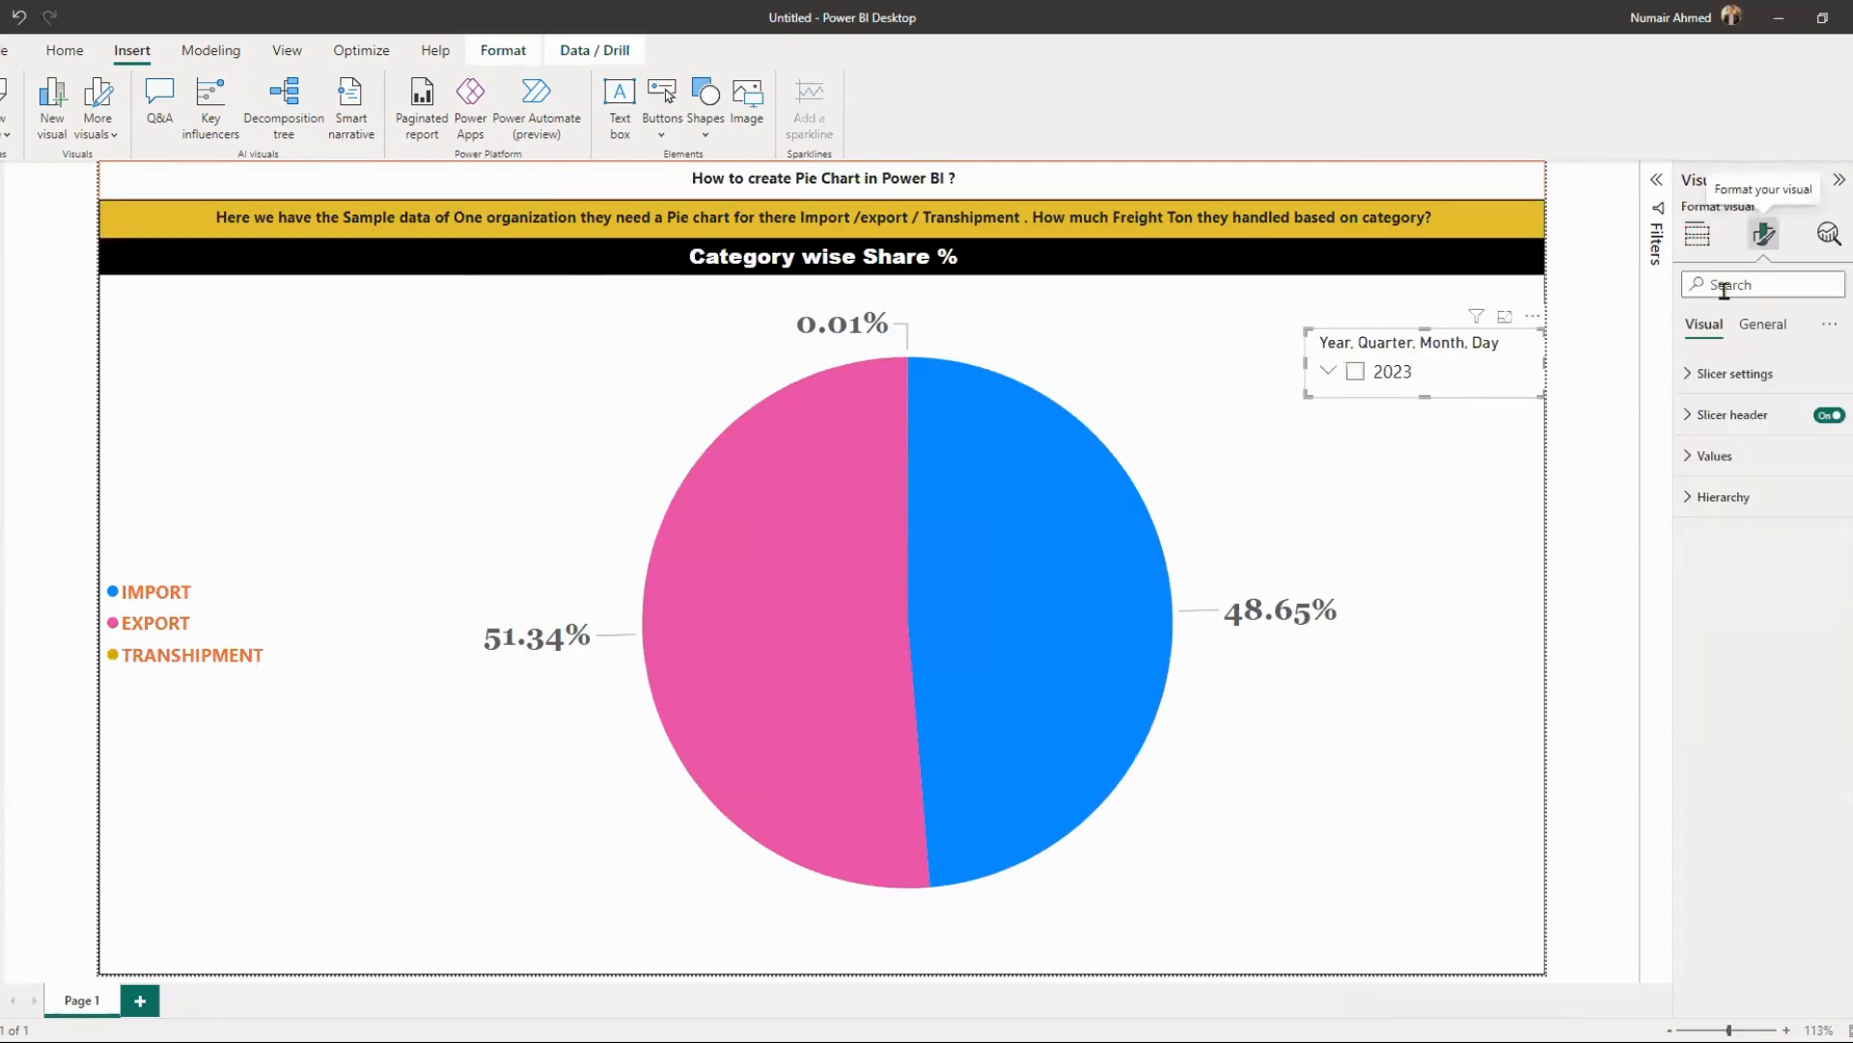
{"action": "left_click", "coordinate": [1777, 331]}
{"action": "left_click", "coordinate": [1717, 336]}
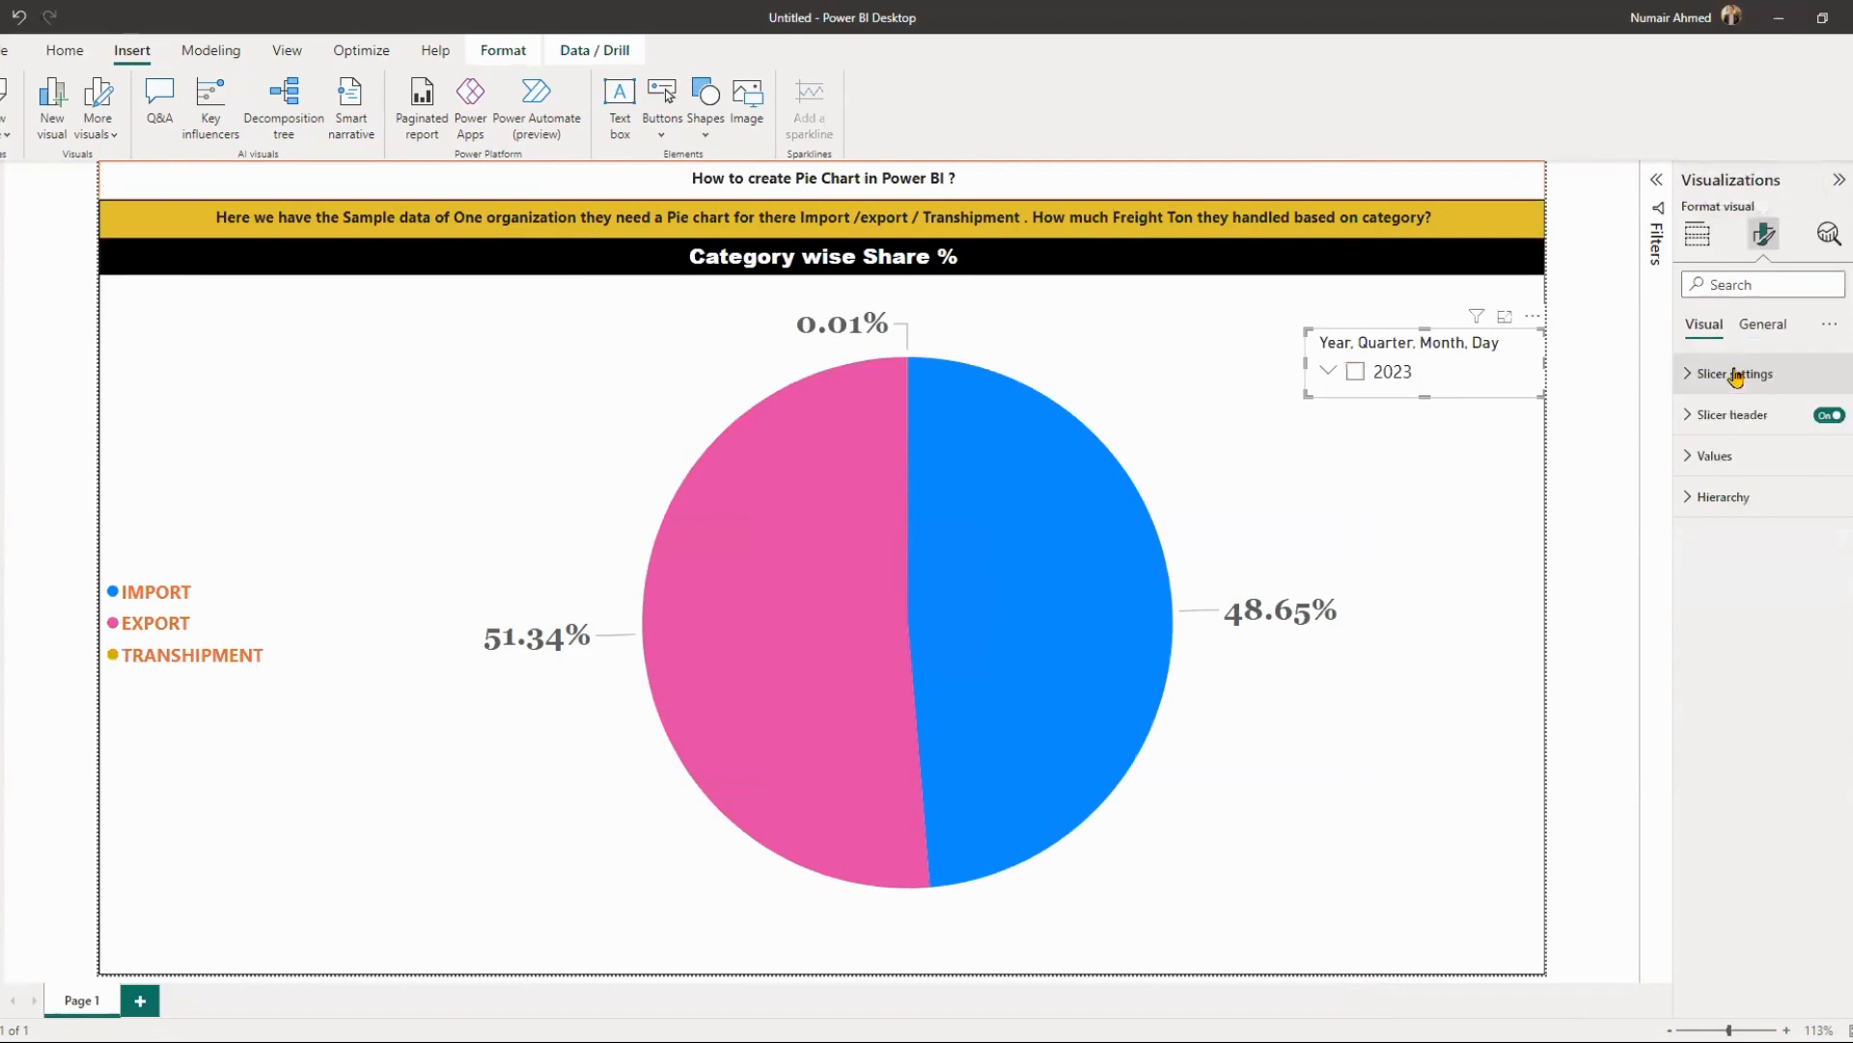
{"action": "left_click", "coordinate": [1736, 374]}
{"action": "left_click", "coordinate": [1772, 473]}
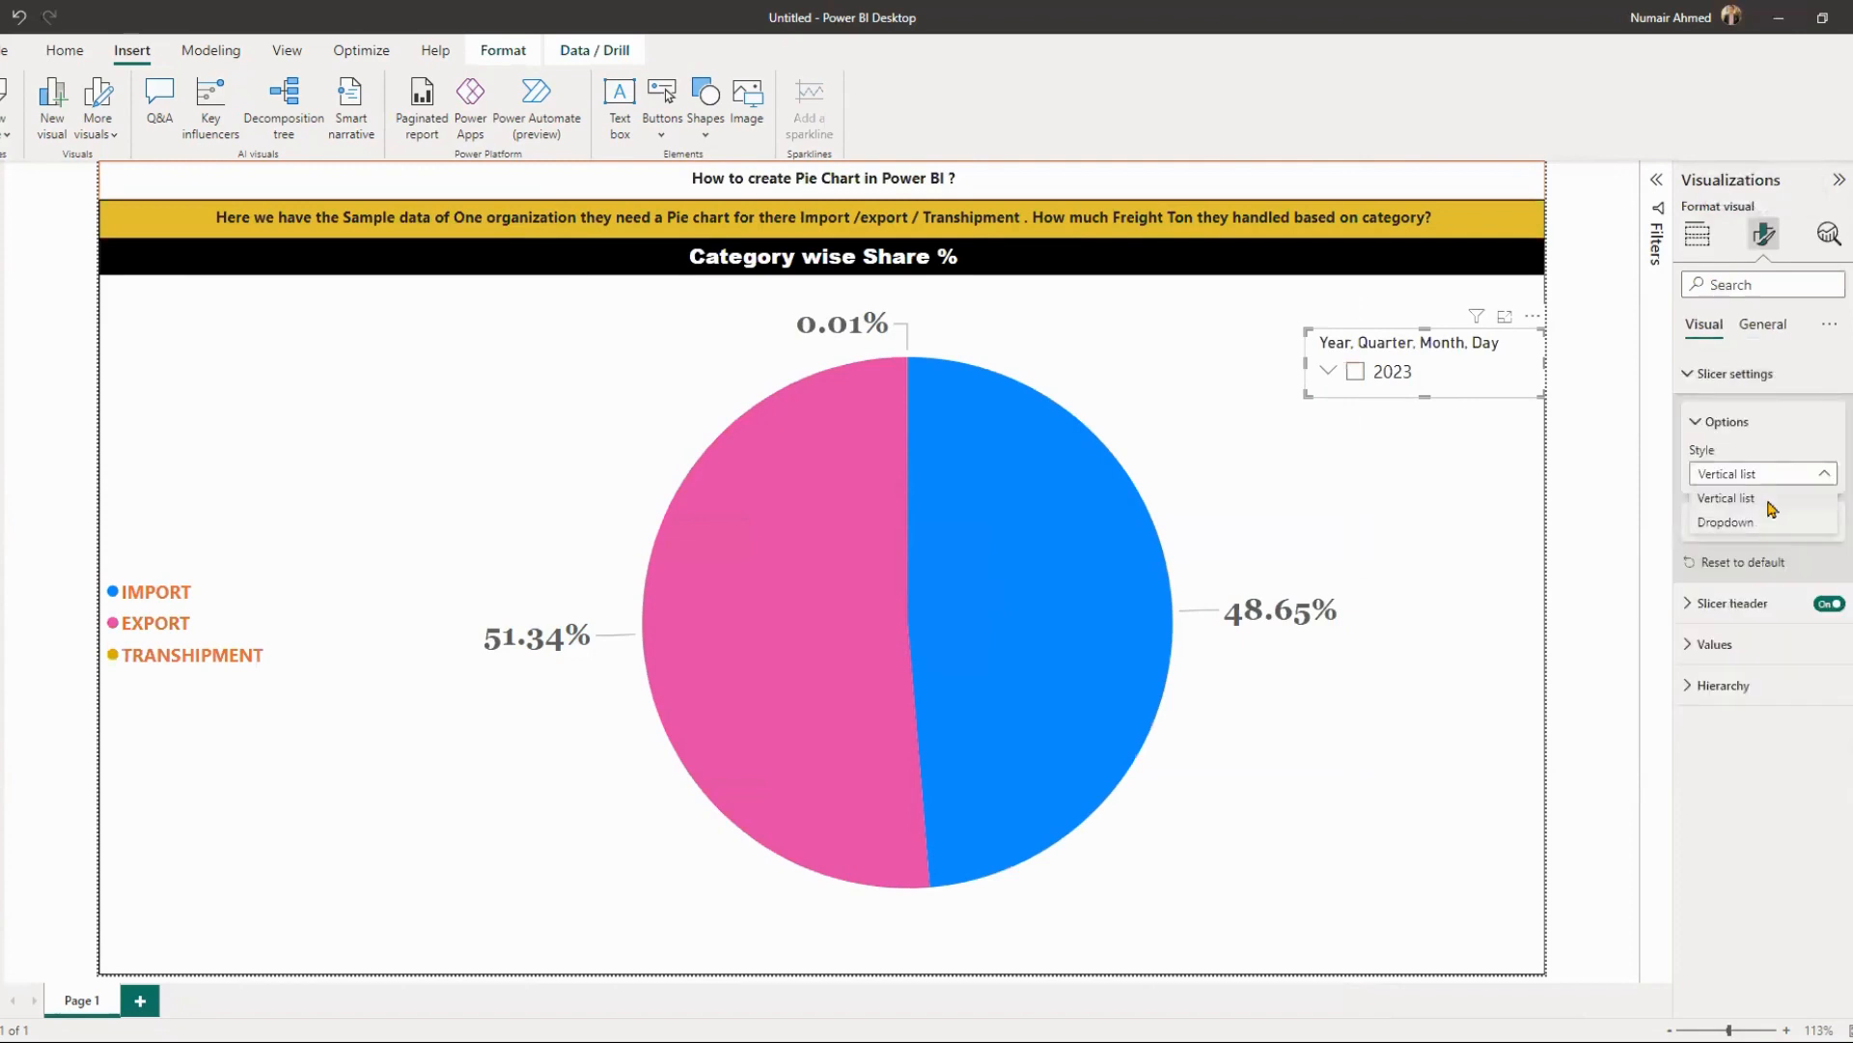
{"action": "left_click", "coordinate": [1728, 522]}
{"action": "left_click", "coordinate": [1795, 523]}
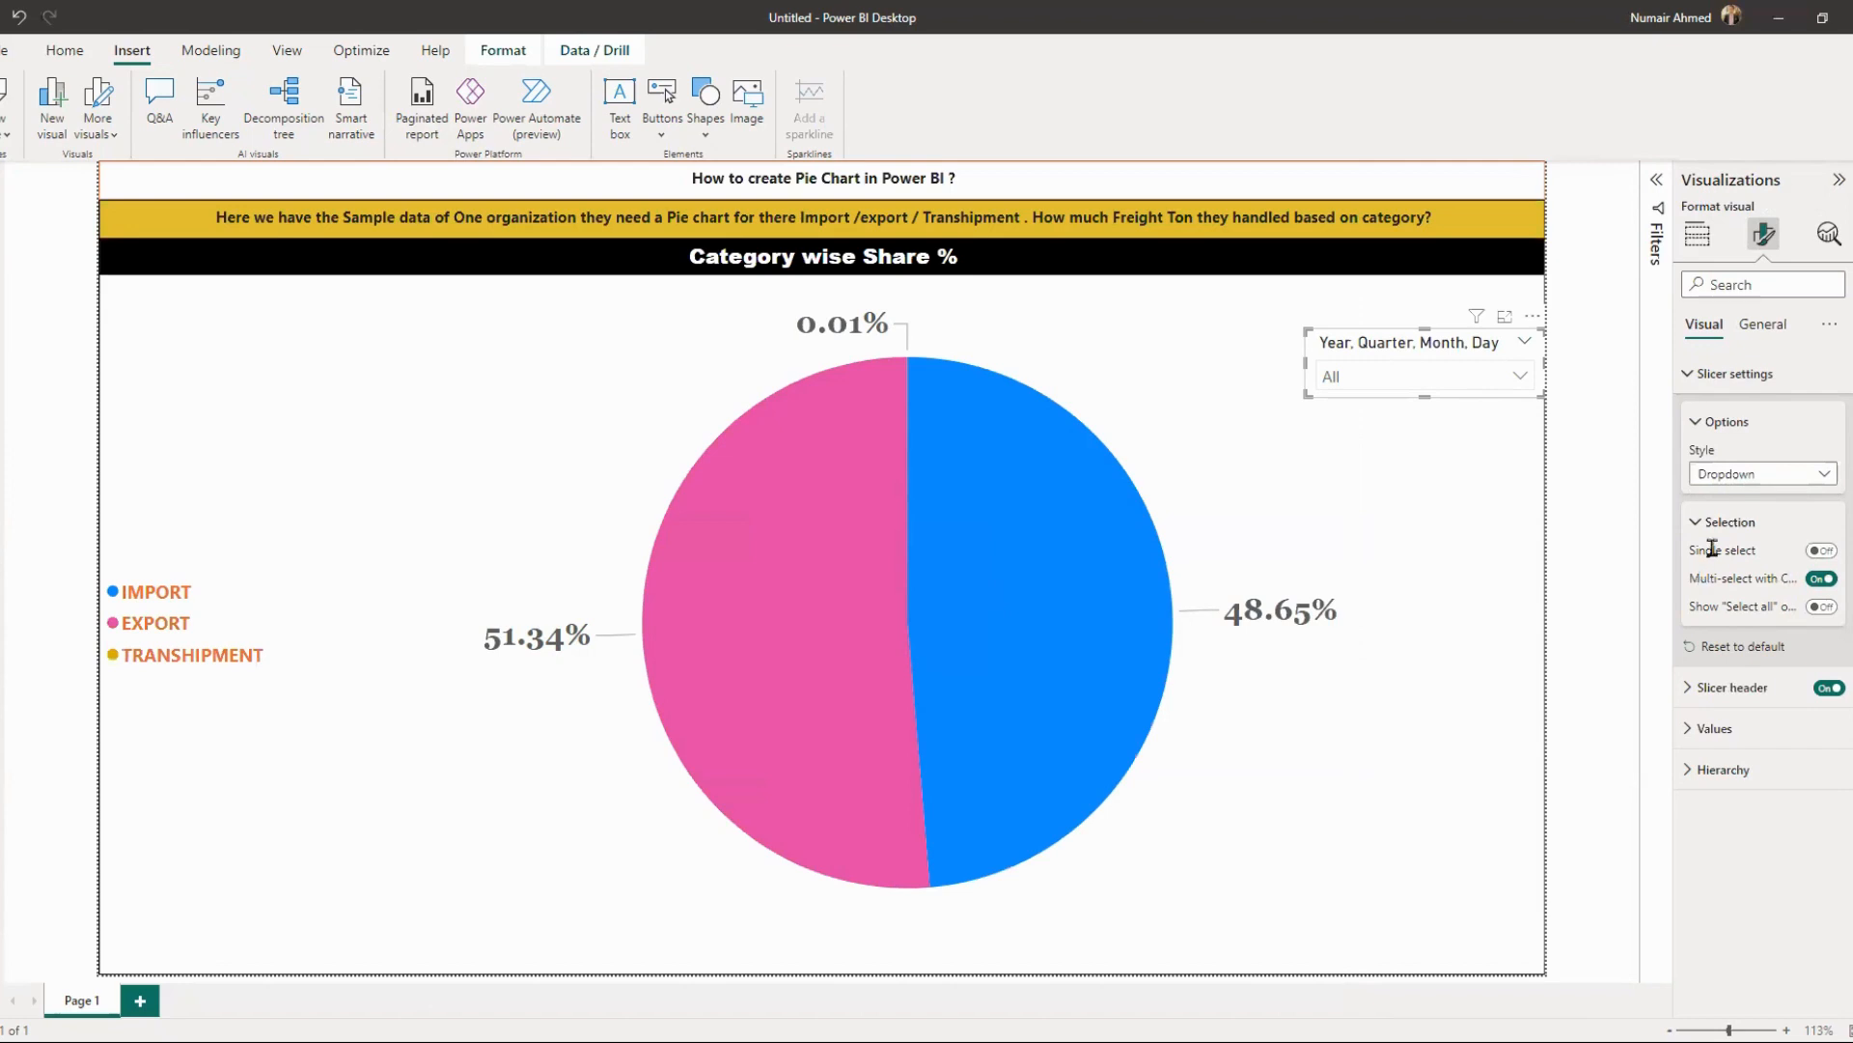
{"action": "left_click", "coordinate": [1696, 522]}
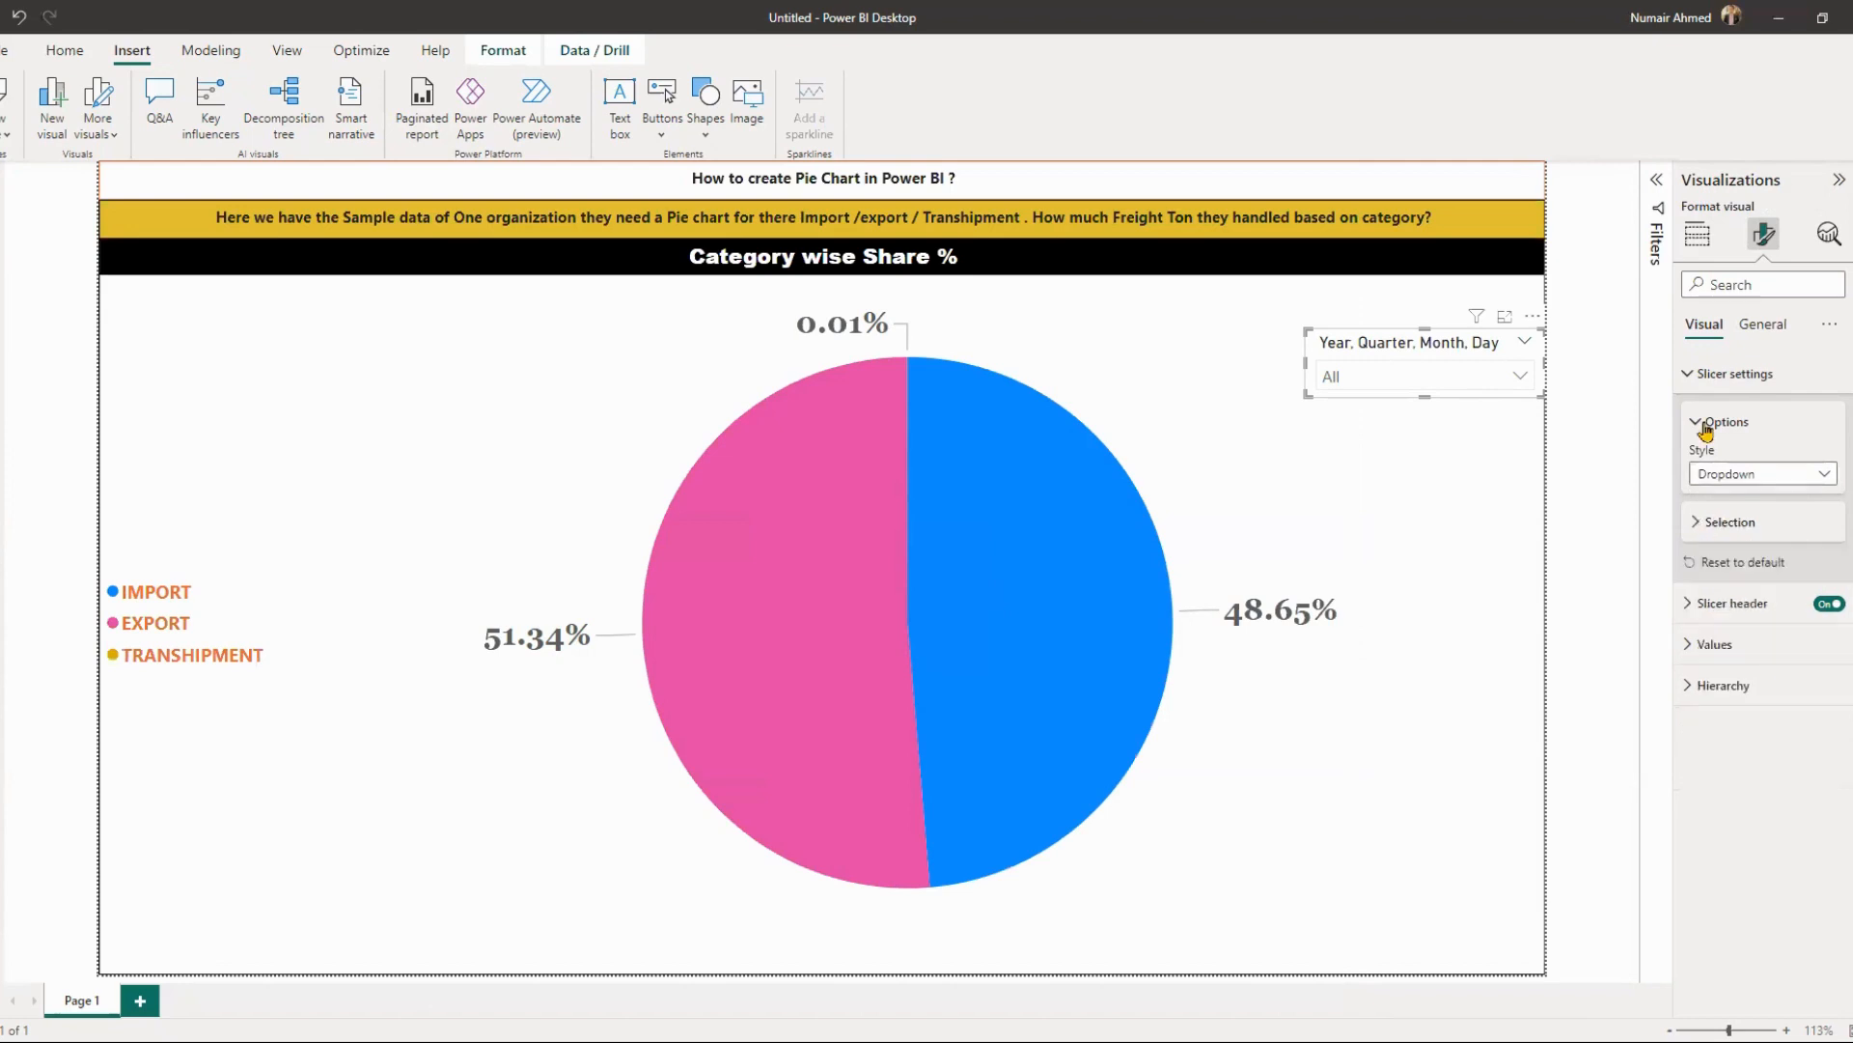
- Try the Vertical list style on the date slicer and return it to Dropdown
{"action": "left_click", "coordinate": [1738, 475]}
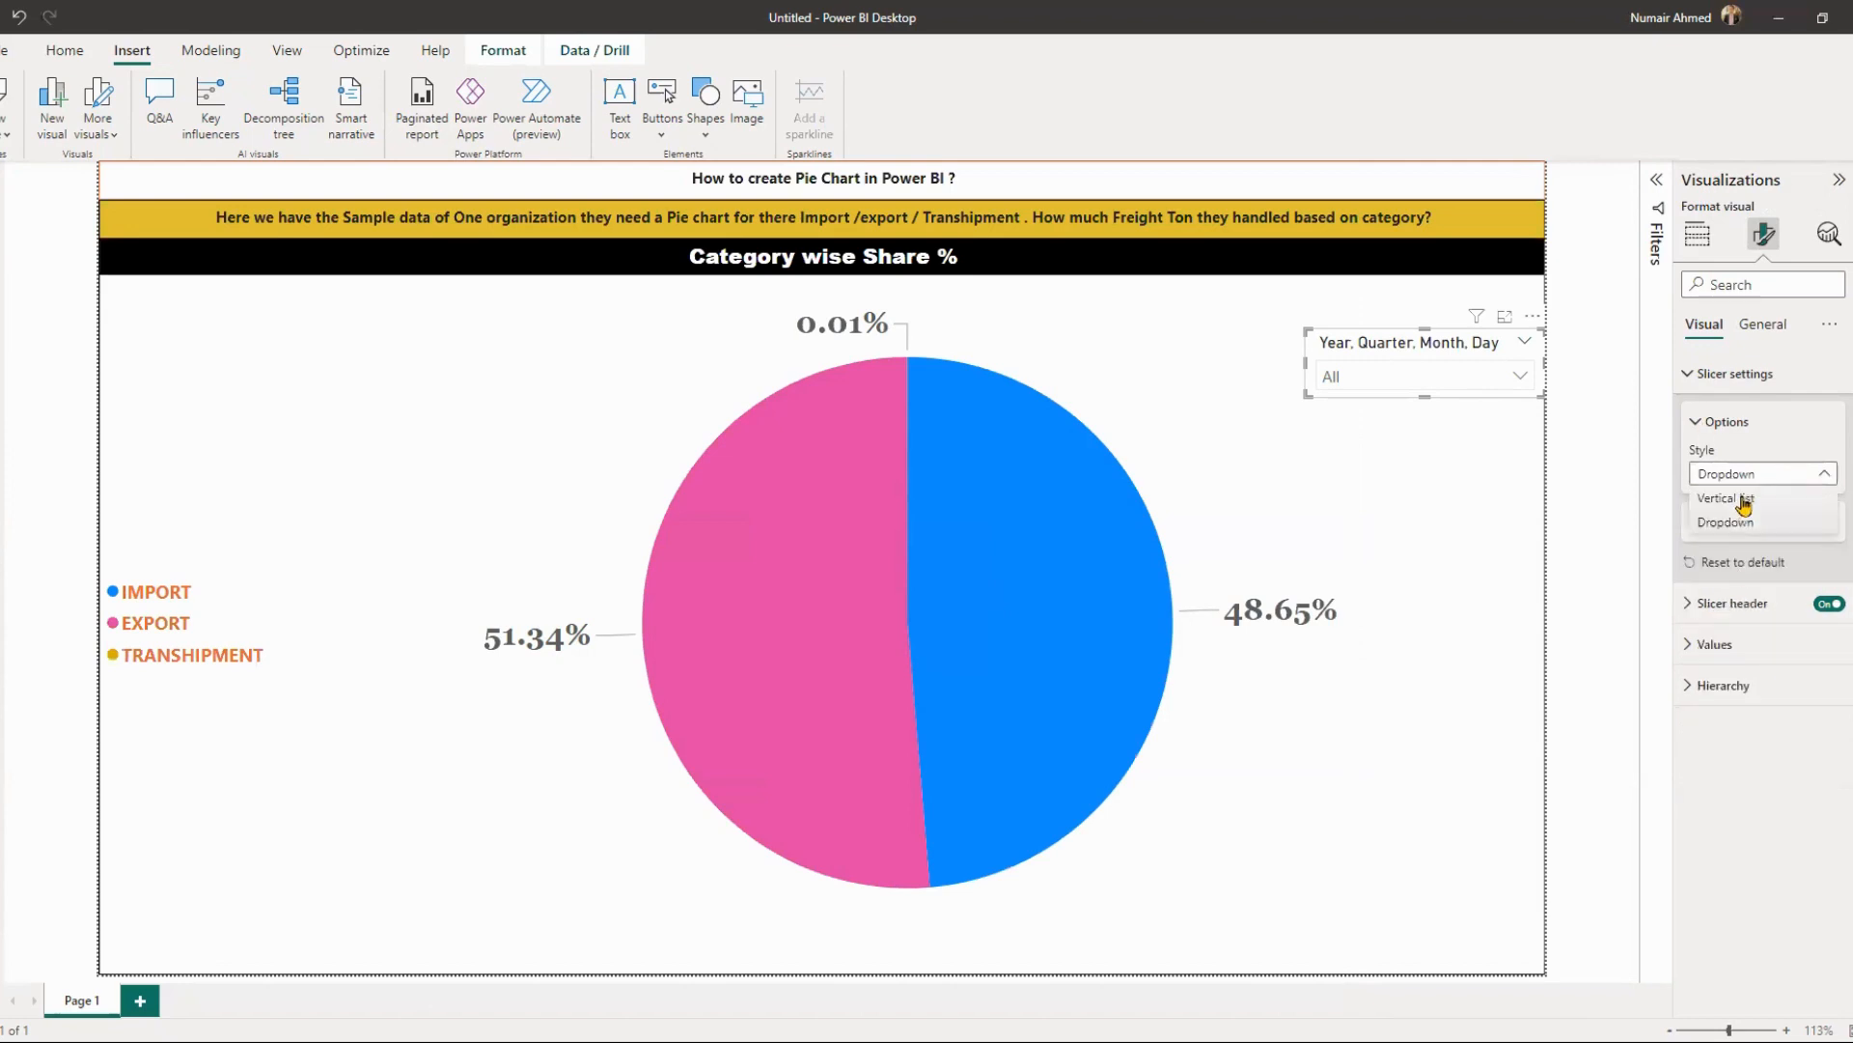
{"action": "left_click", "coordinate": [1747, 500]}
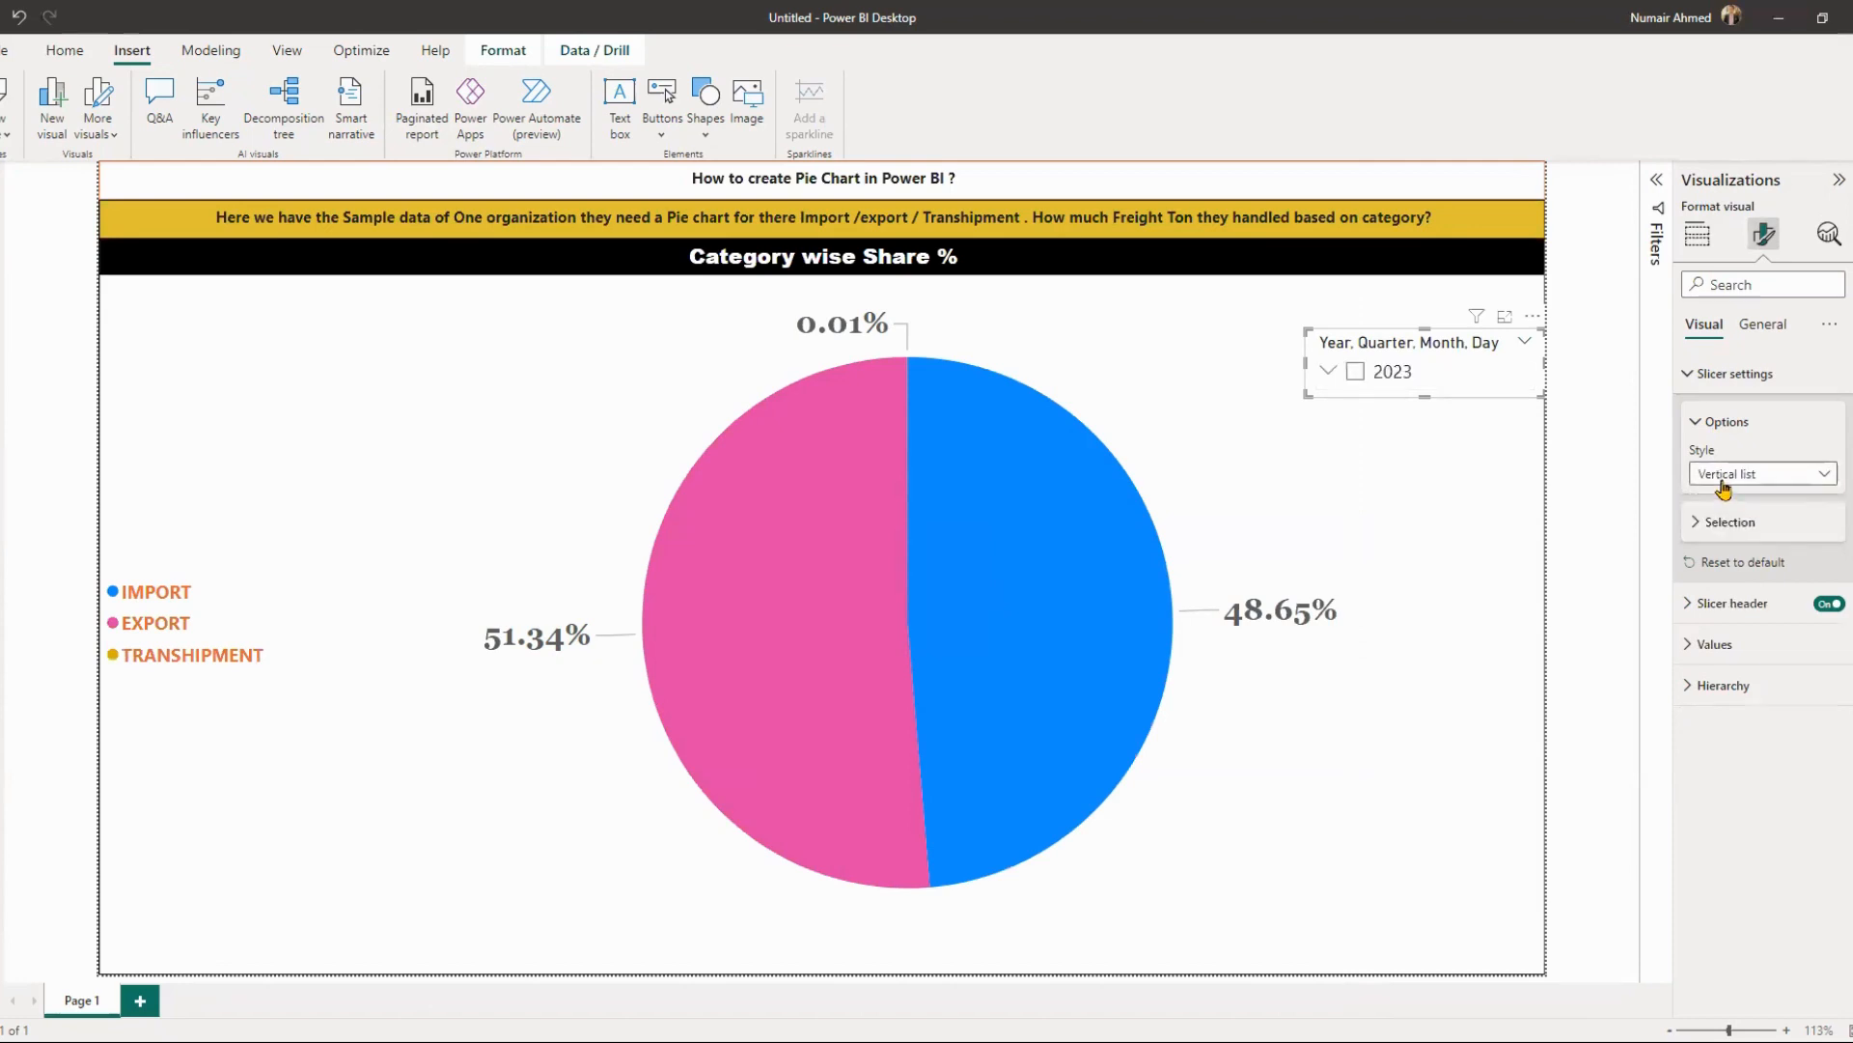
{"action": "left_click", "coordinate": [1725, 487]}
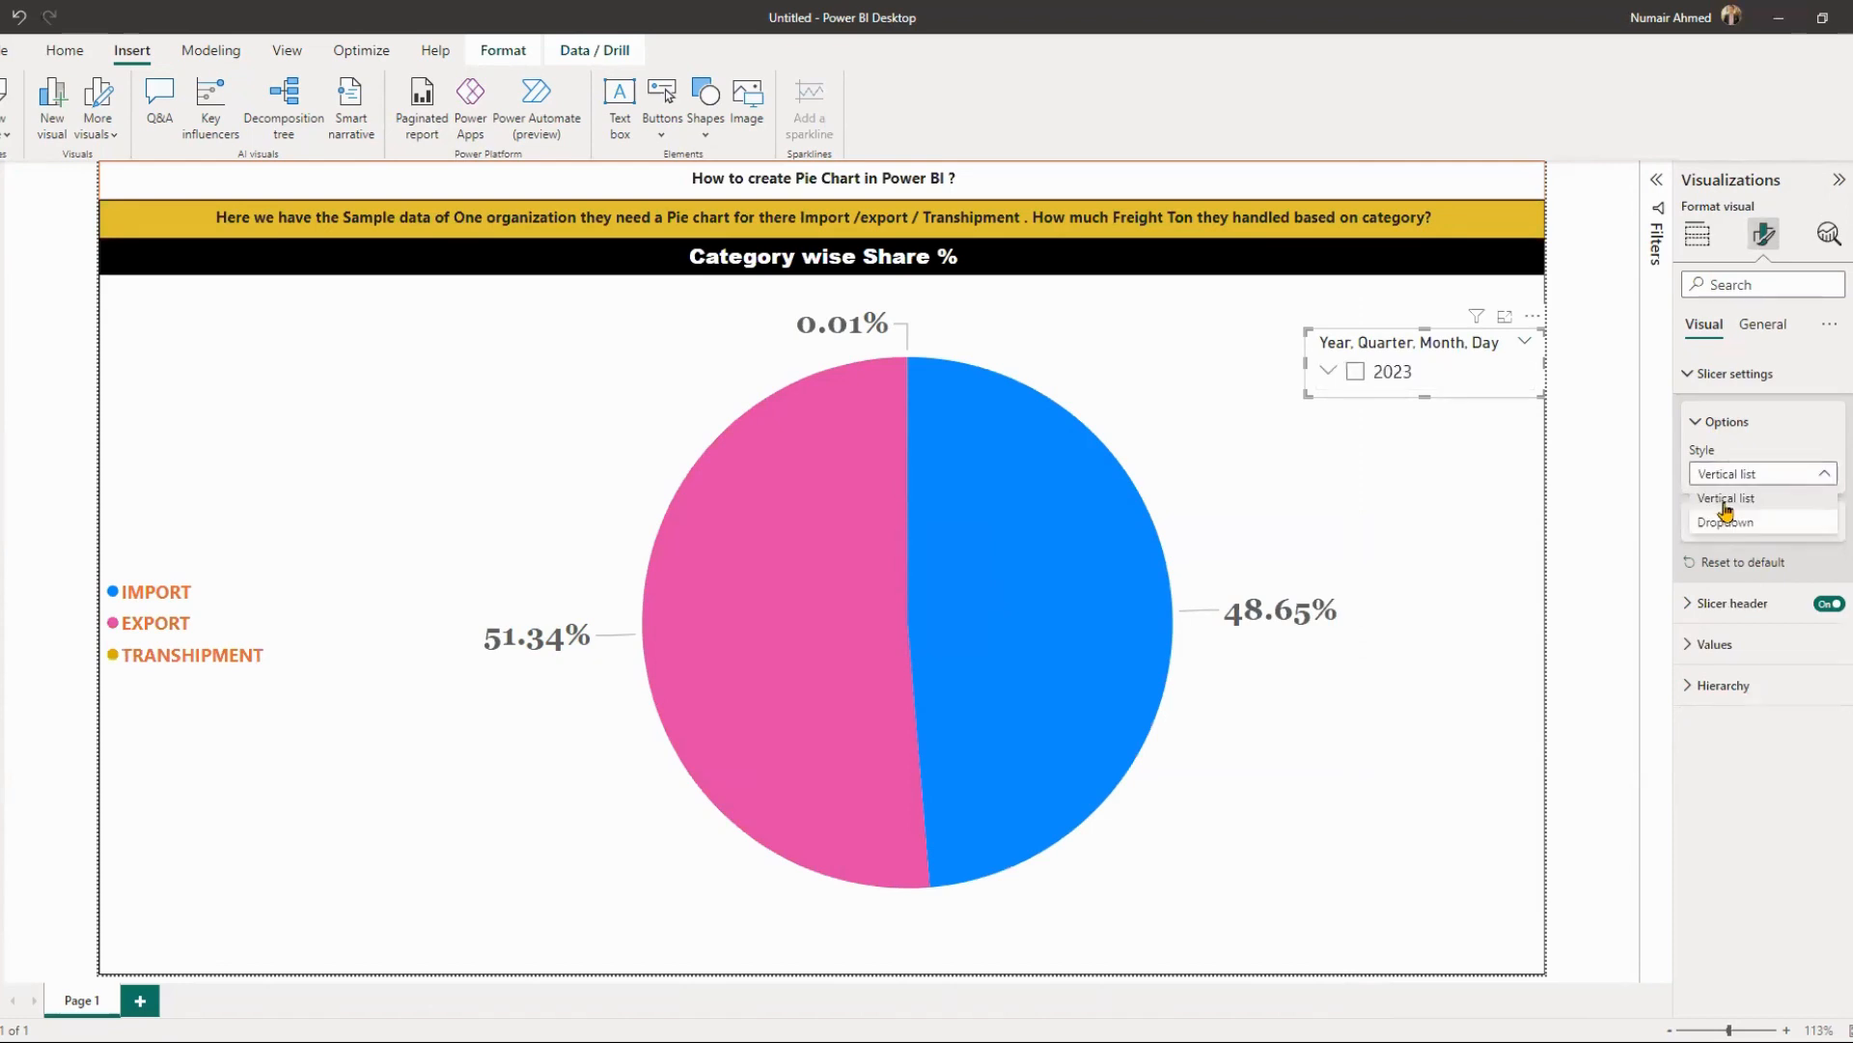
{"action": "left_click", "coordinate": [1728, 521]}
{"action": "left_click", "coordinate": [1719, 375]}
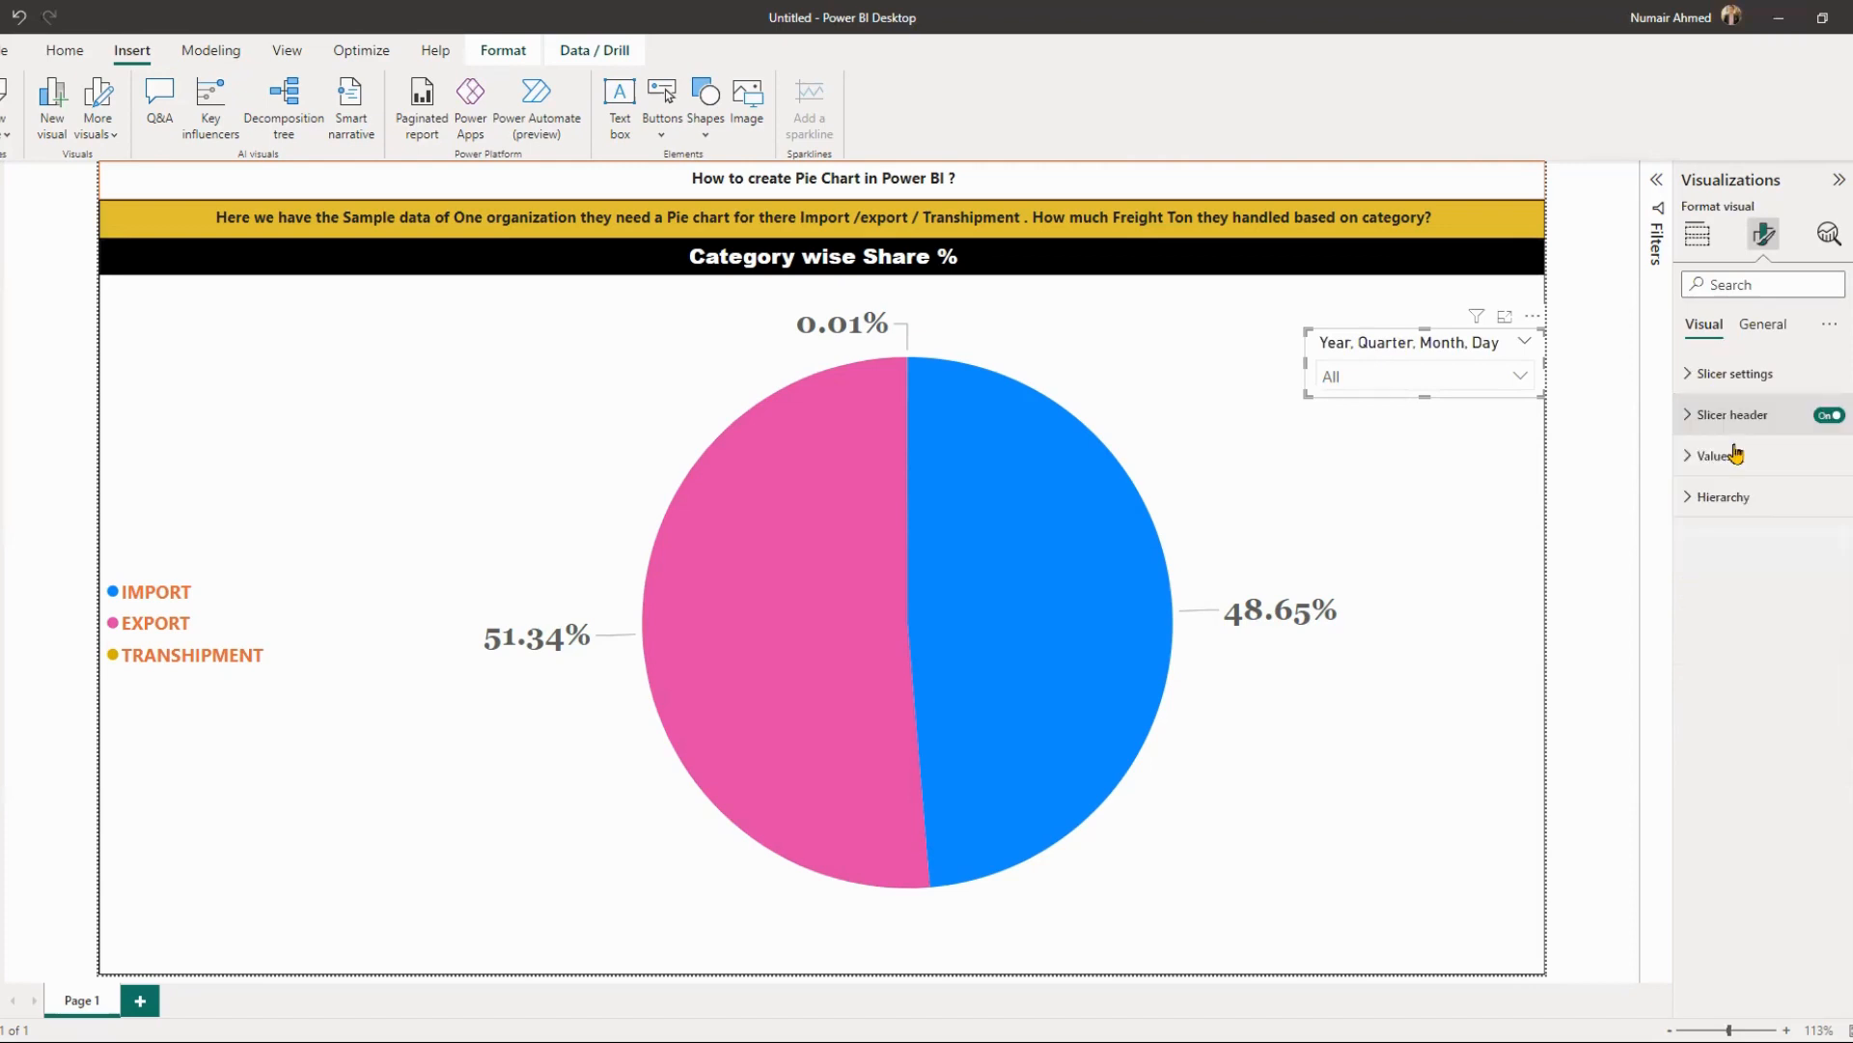
- Change the date slicer's header title text to "Selection Filter"
{"action": "left_click", "coordinate": [1733, 417]}
{"action": "left_click", "coordinate": [1739, 515]}
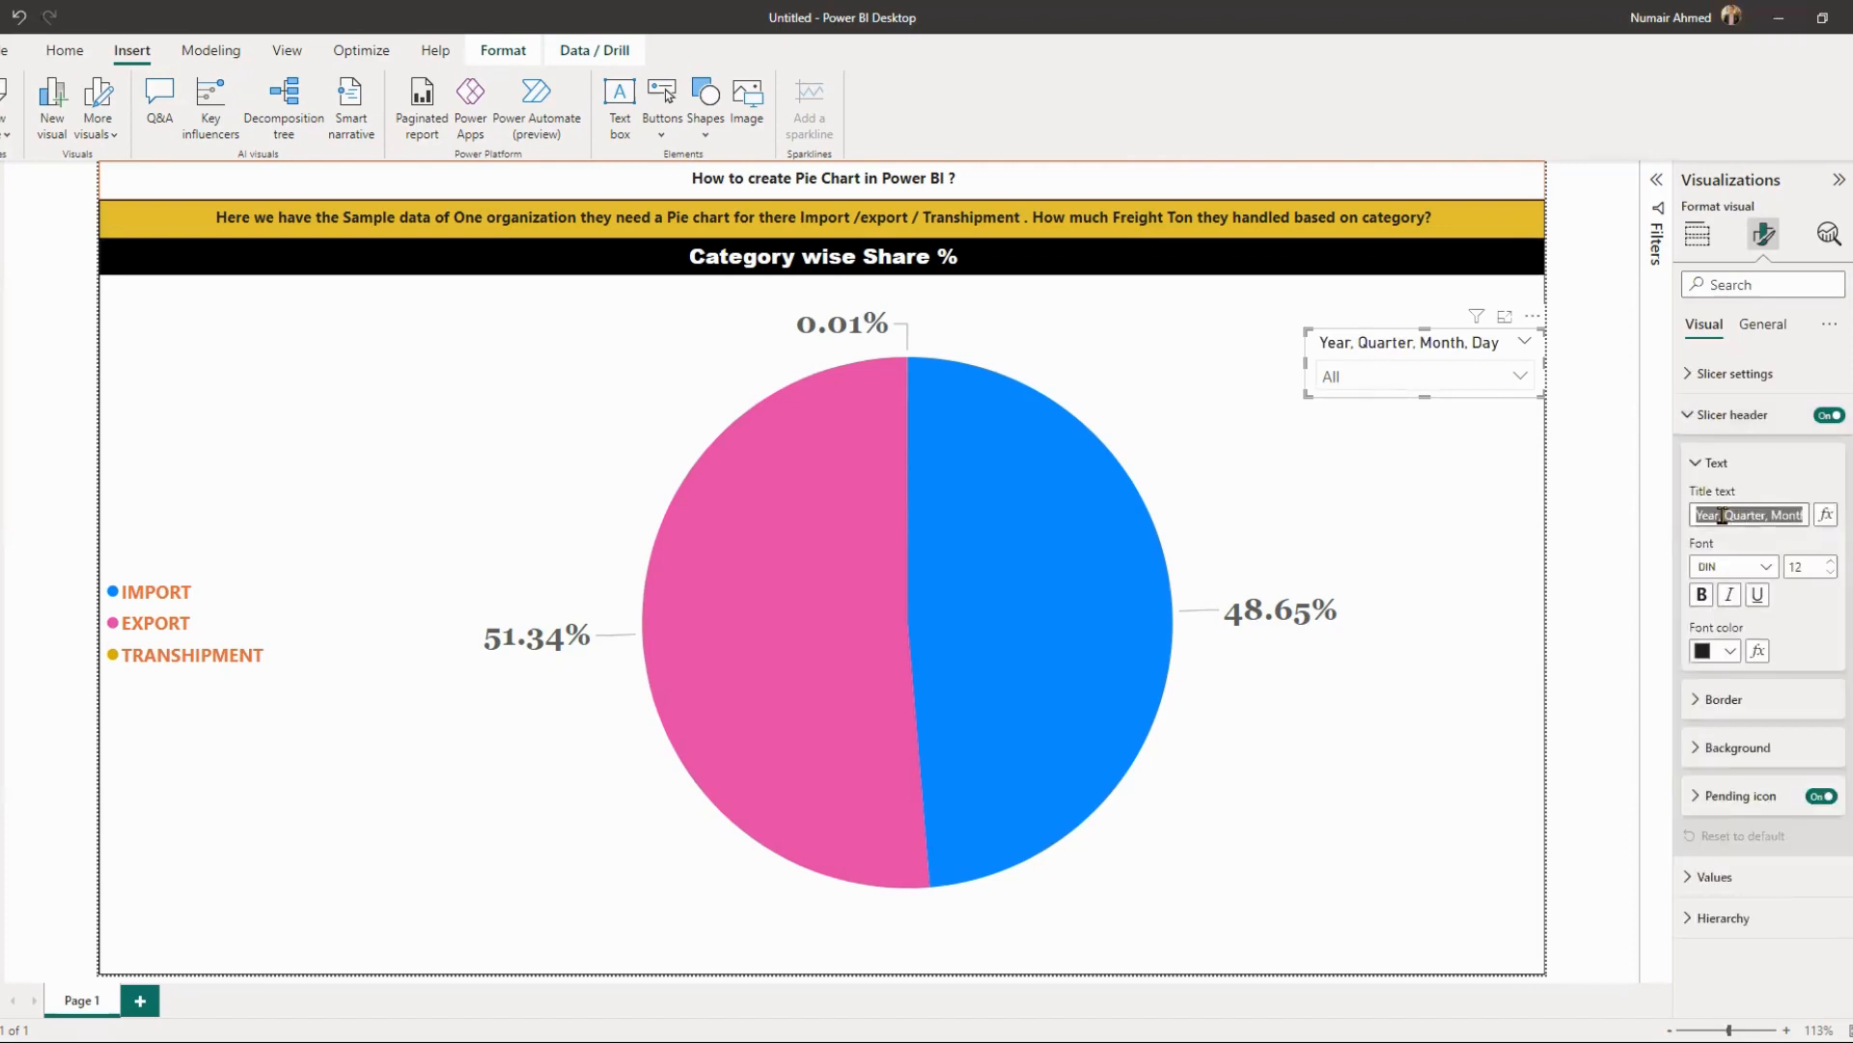
{"action": "type", "text": "F"}
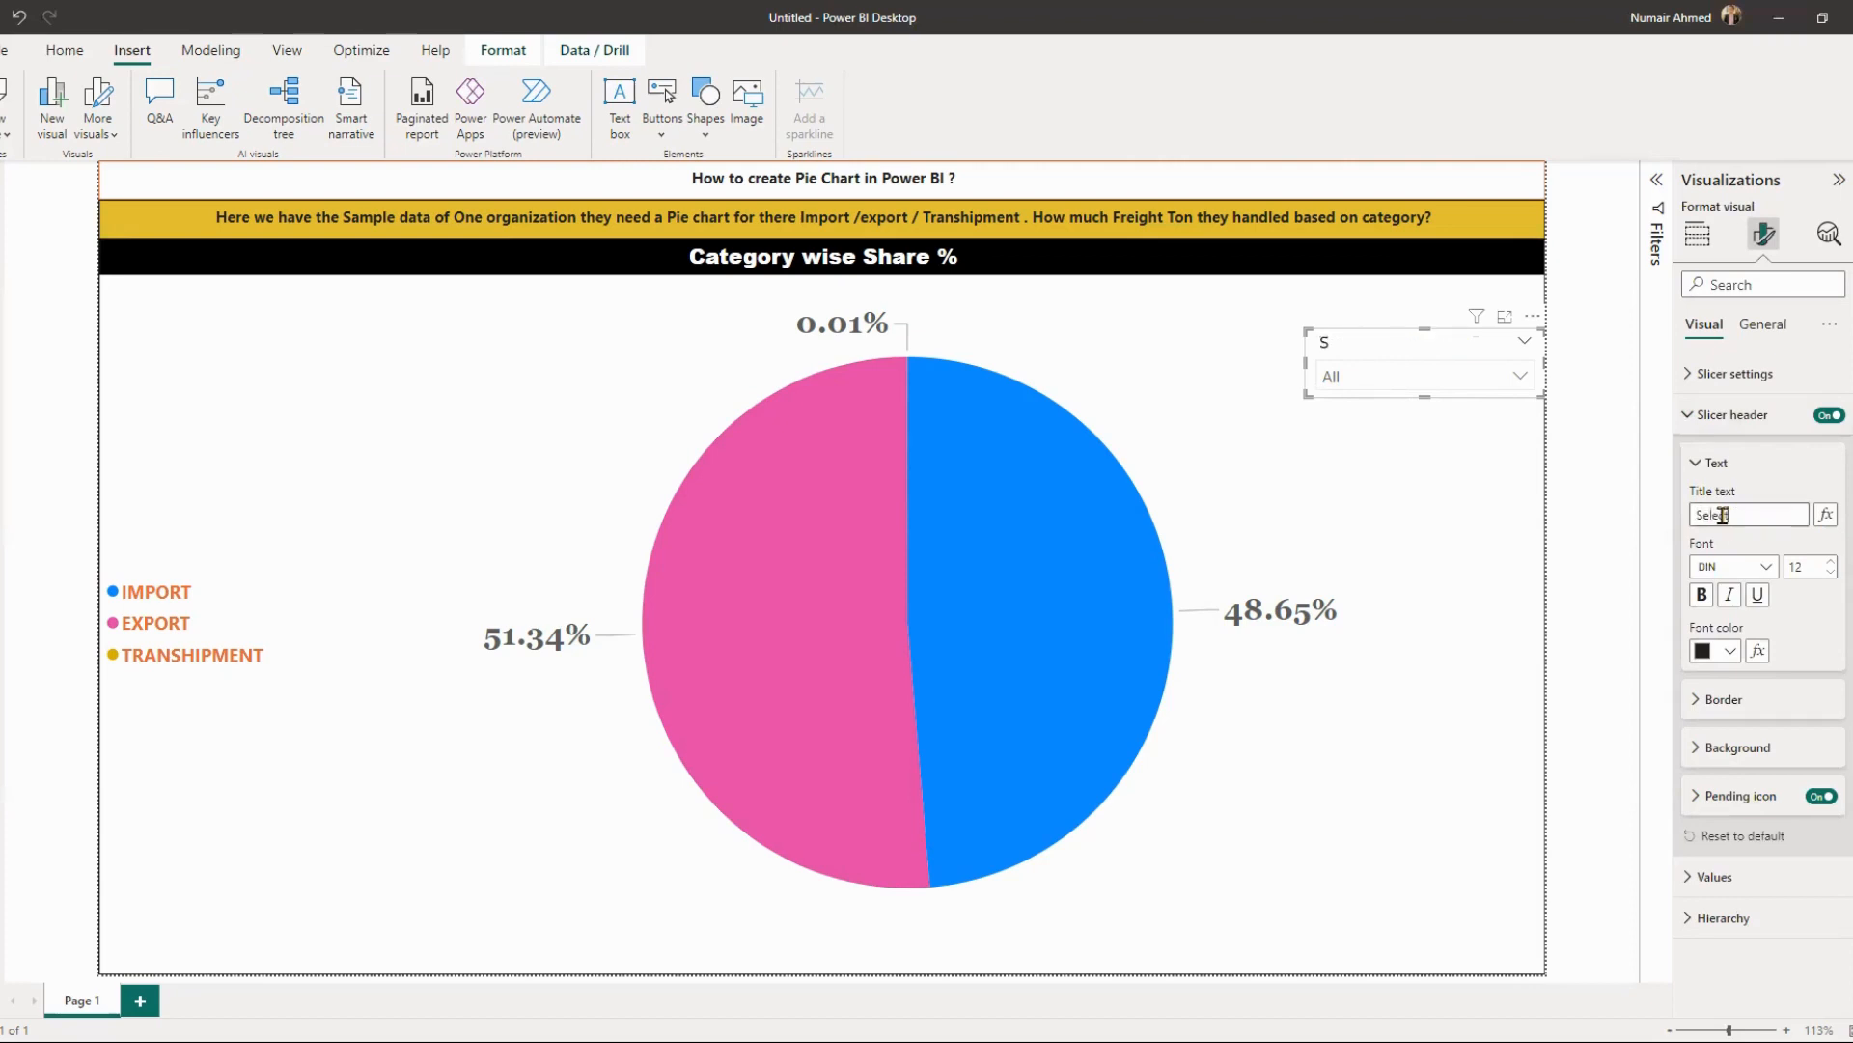
{"action": "type", "text": "Selection Filter"}
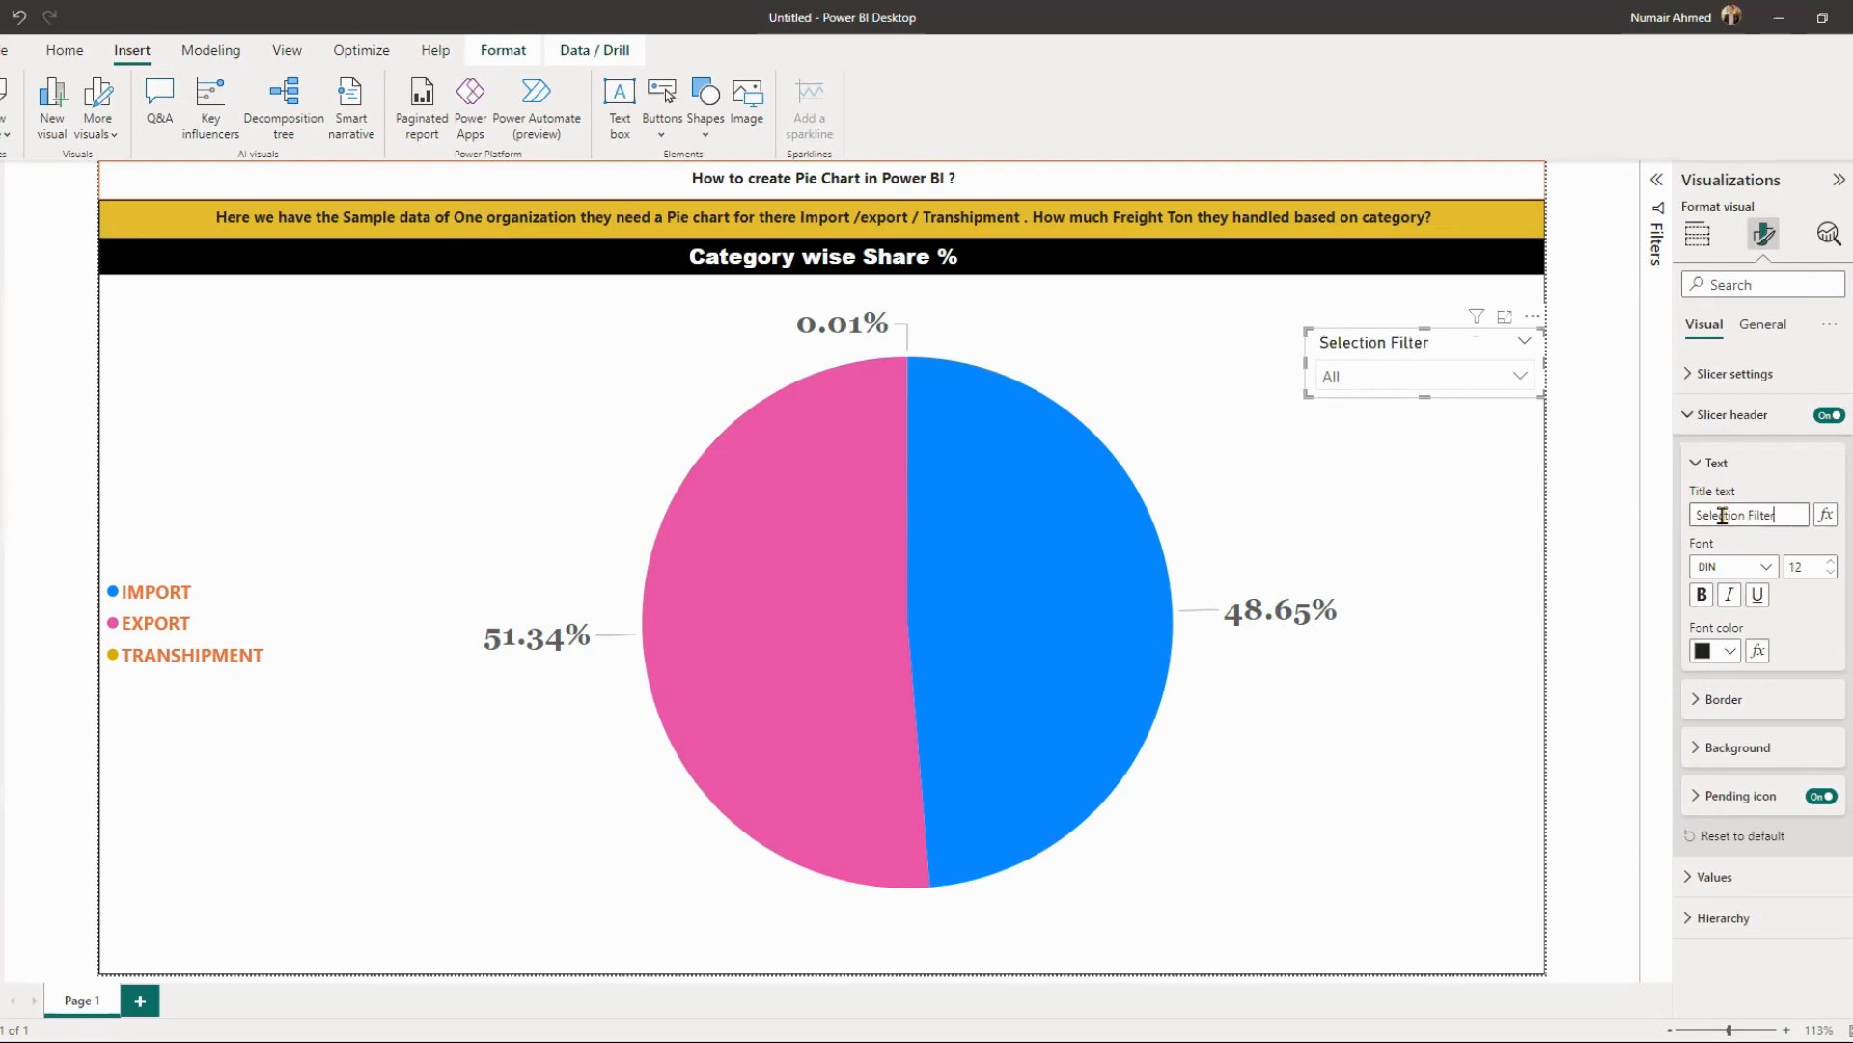
{"action": "left_click", "coordinate": [1759, 473]}
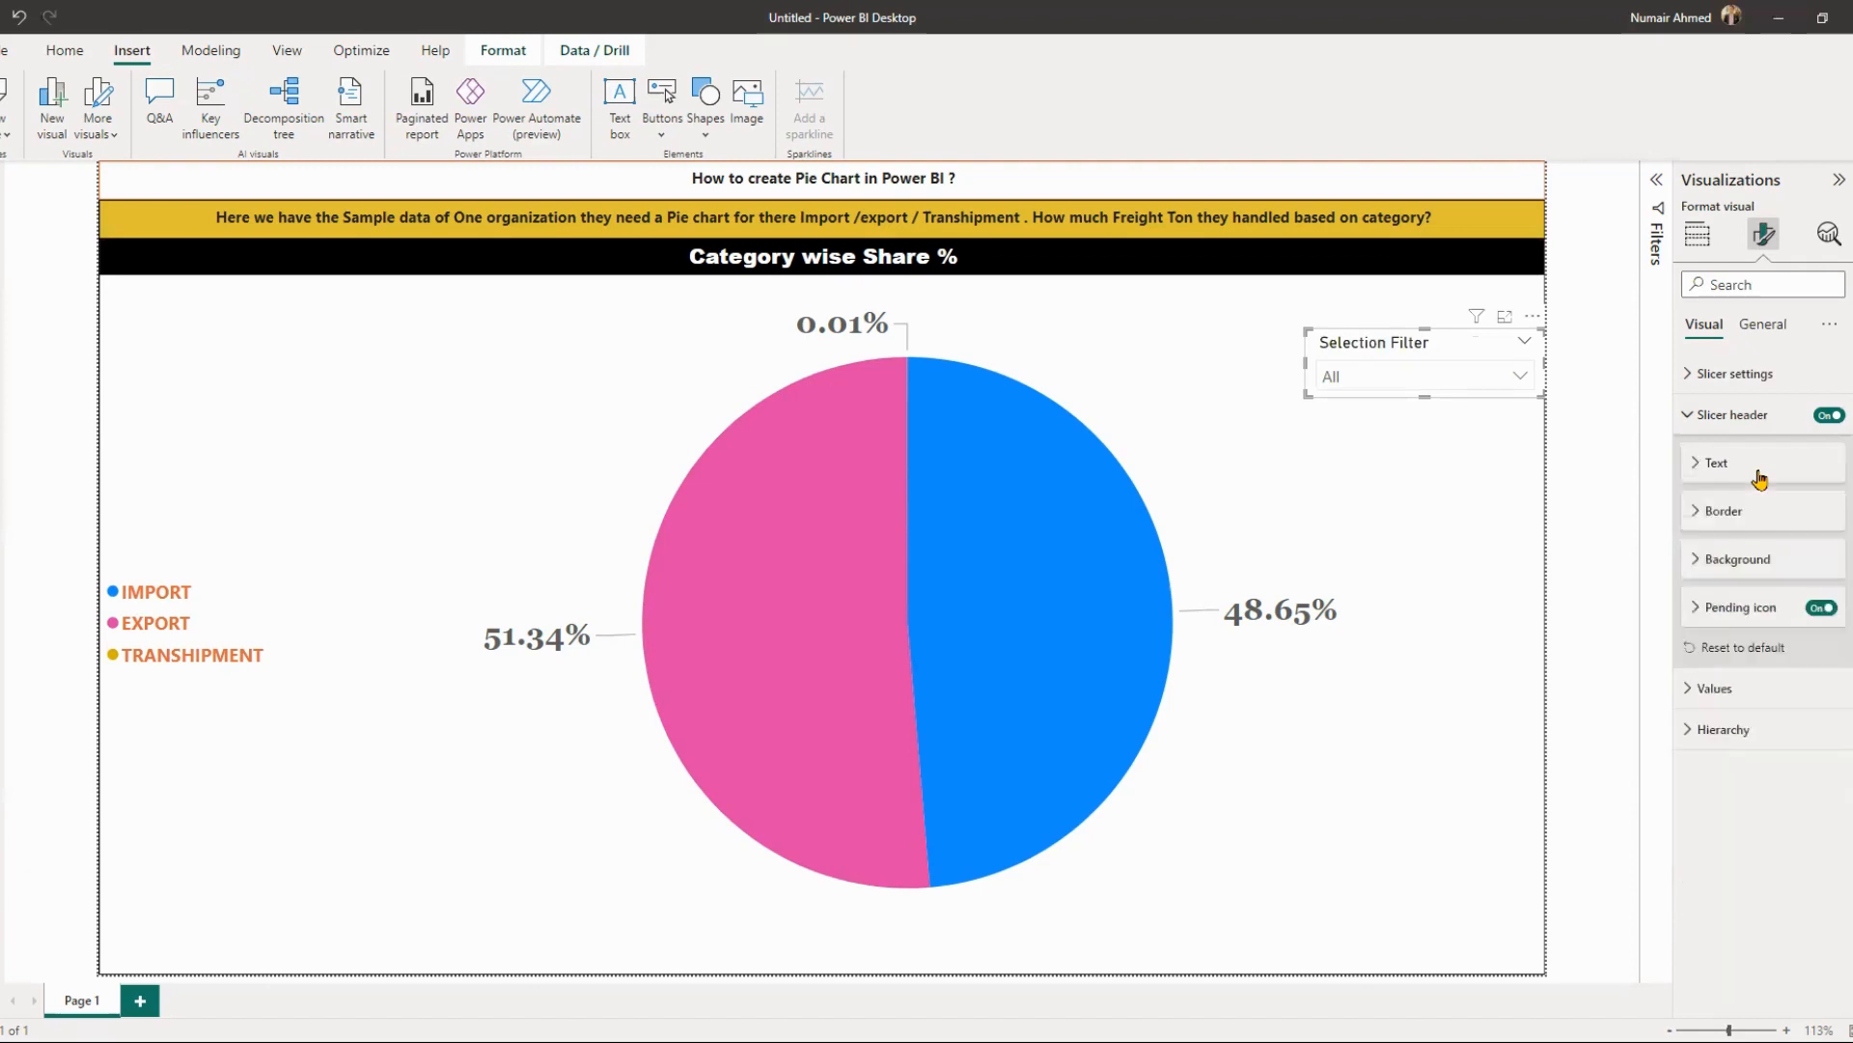
{"action": "left_click", "coordinate": [1735, 463]}
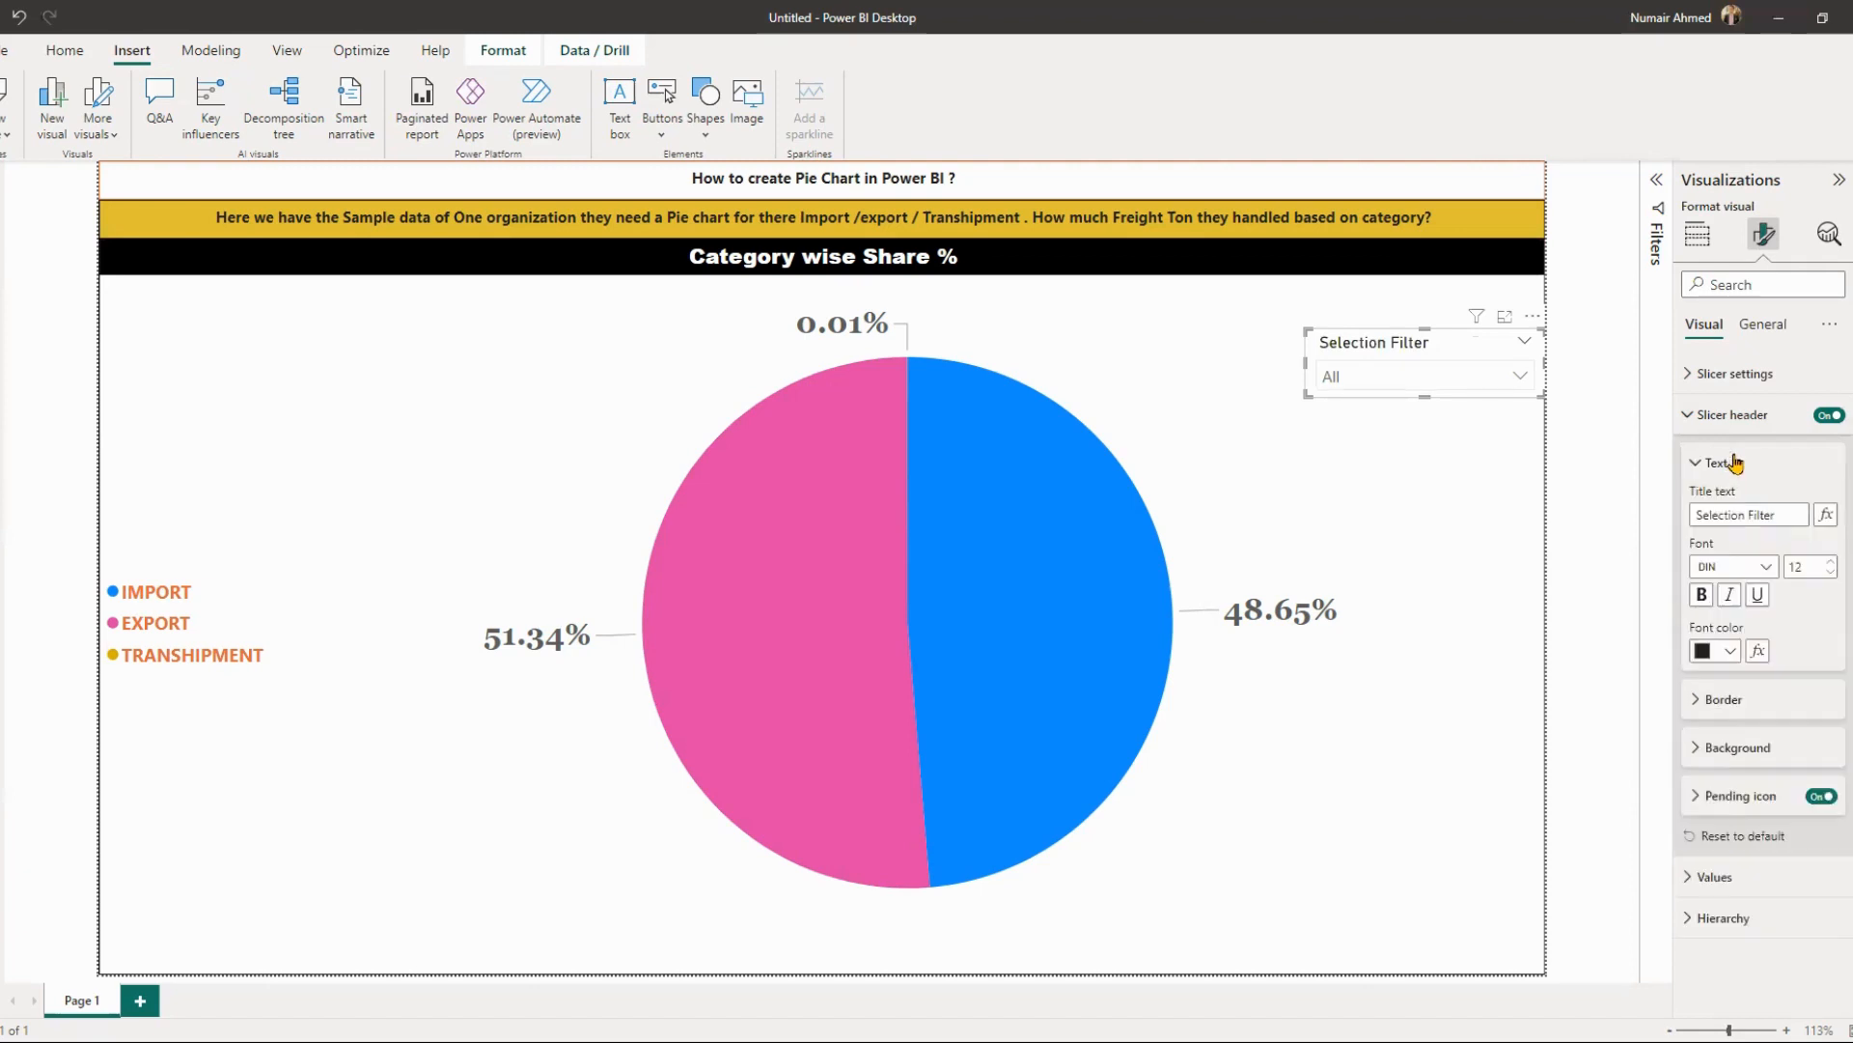
- Narrow the "How to create Pie Chart in Power BI ?" text box from its right edge to free space for the slicer
{"action": "left_click", "coordinate": [1537, 187]}
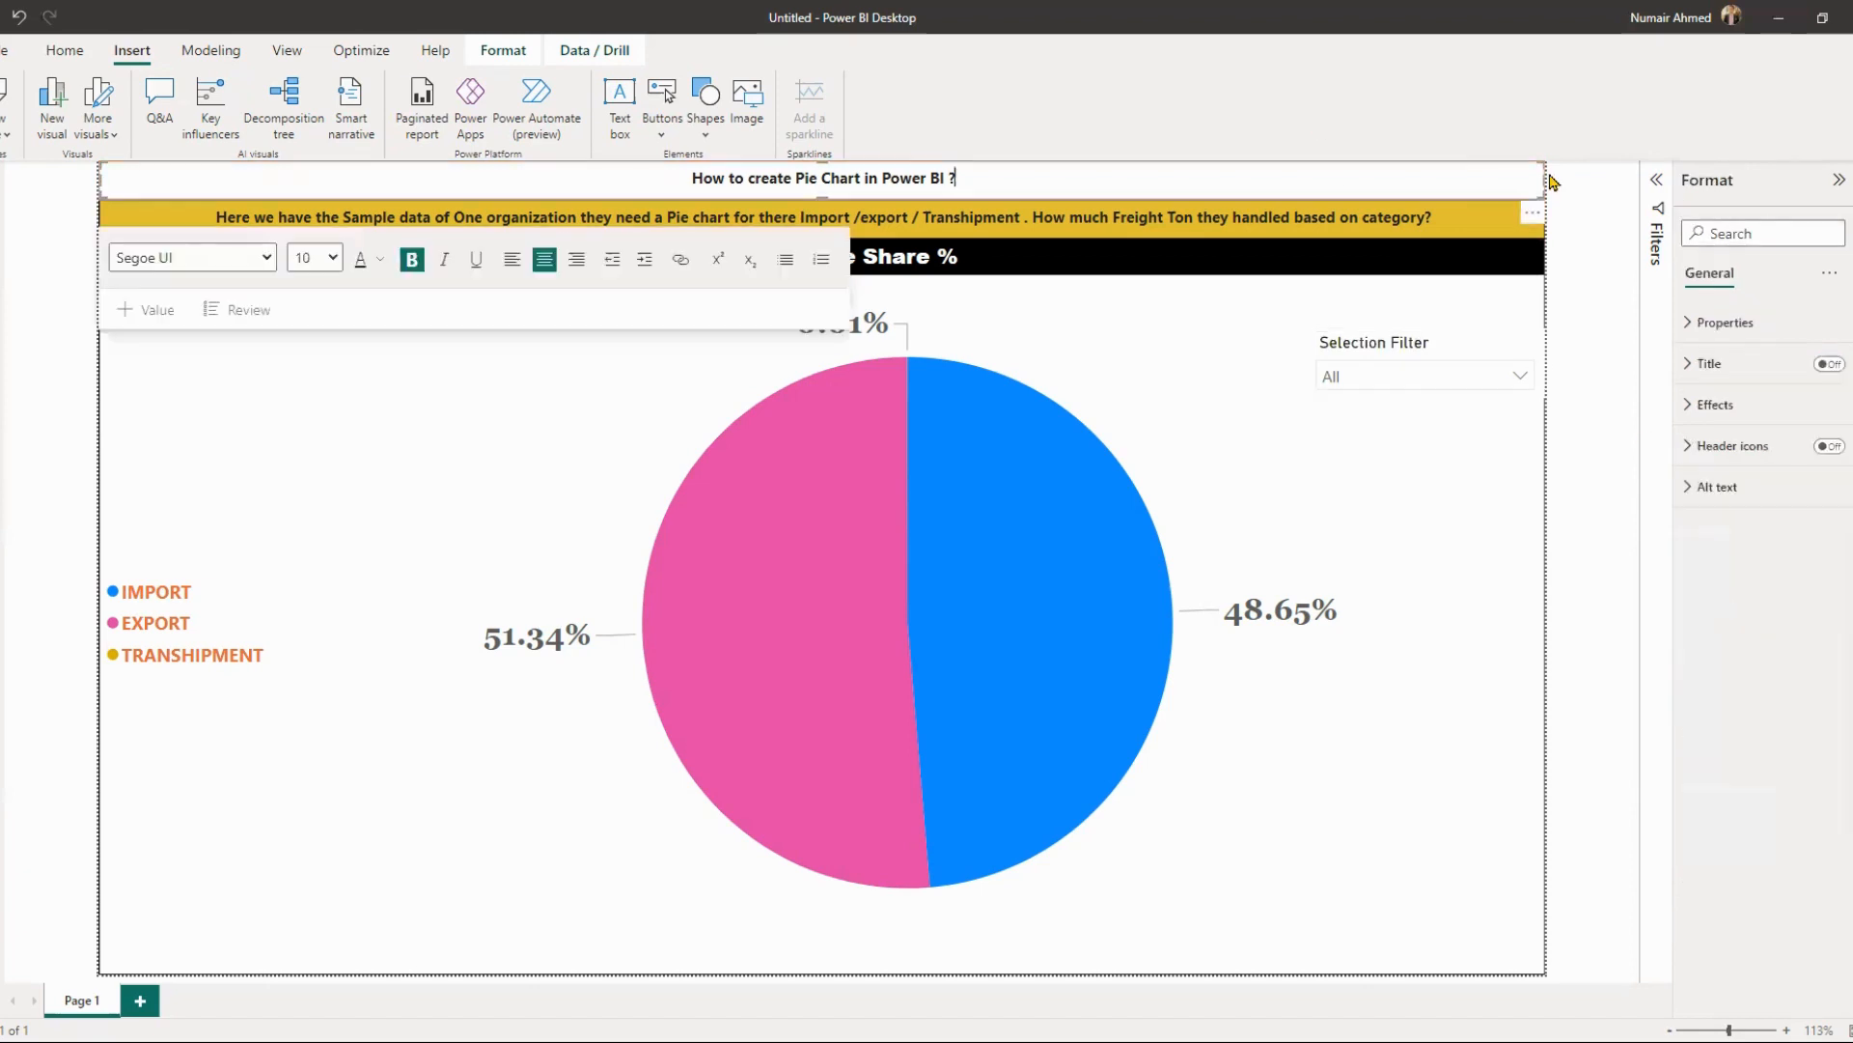
{"action": "left_click_drag", "start_coordinate": [1549, 186], "coordinate": [1288, 193]}
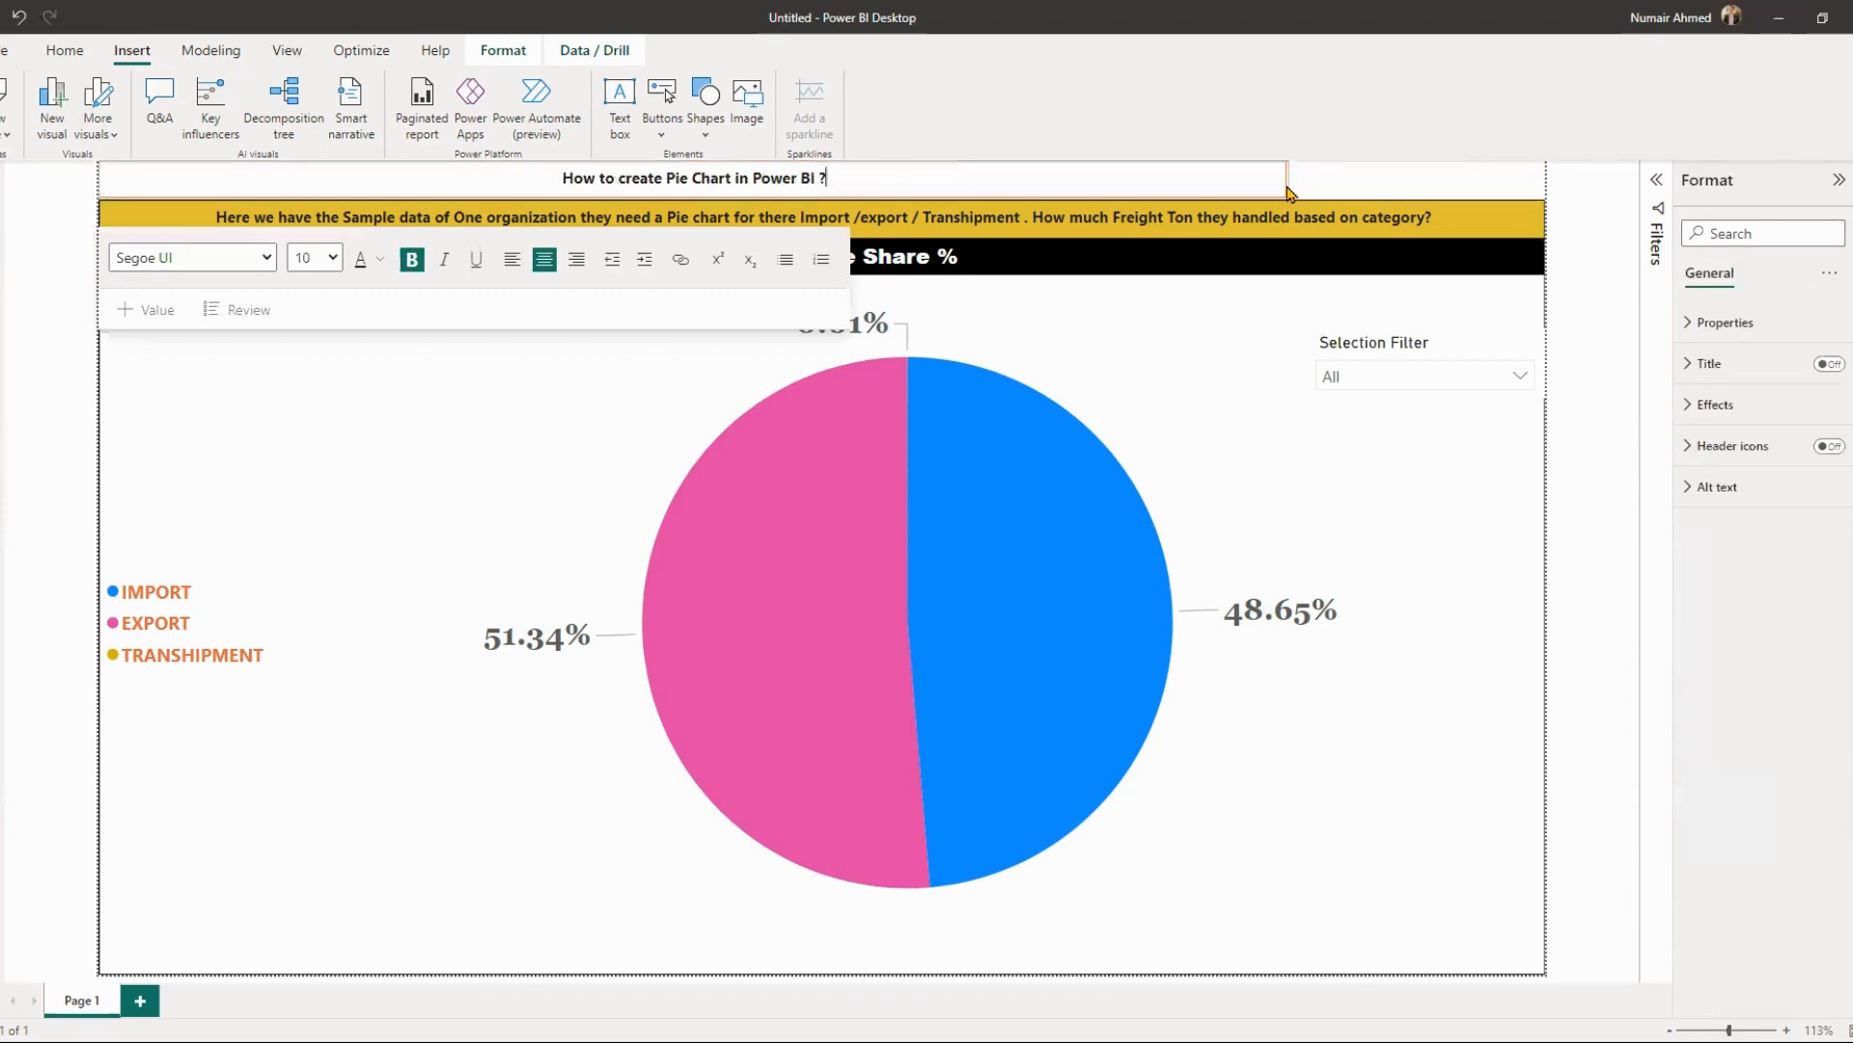
- Look over the slicer header's border options and turn on the slicer's visual border
{"action": "left_click", "coordinate": [1429, 357]}
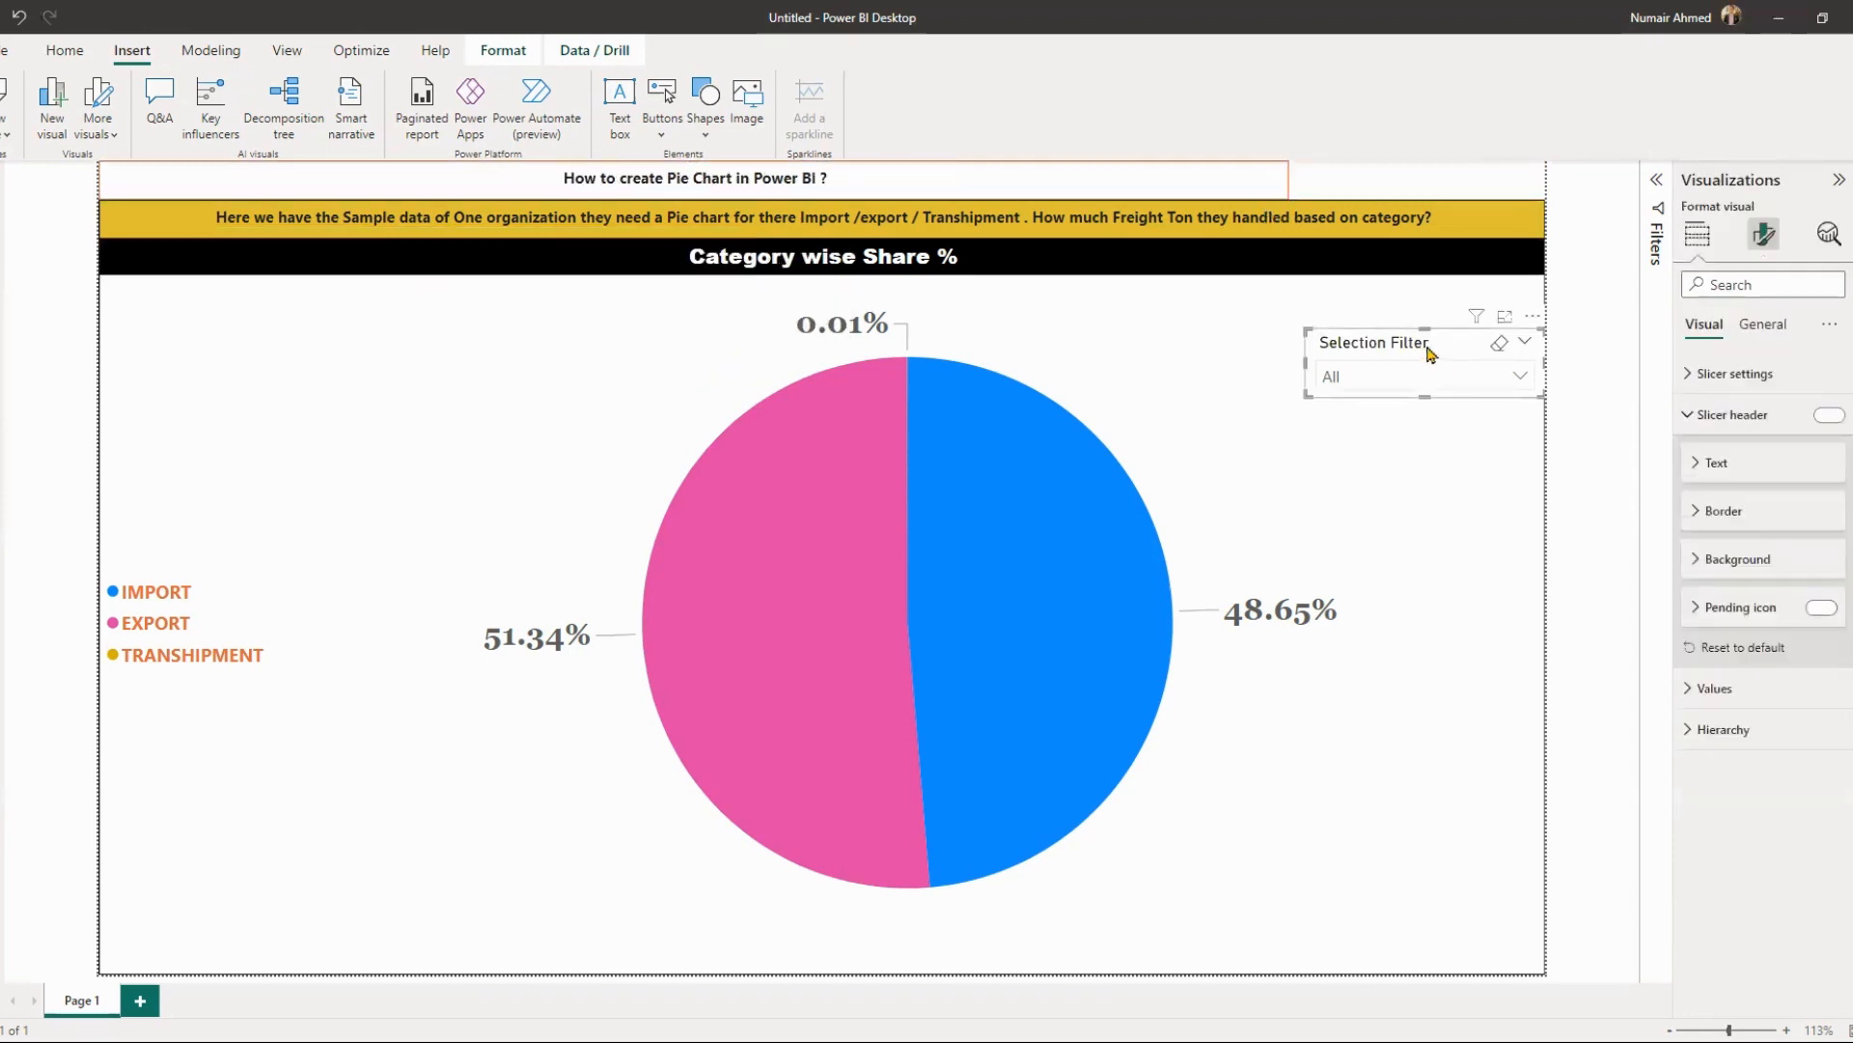
{"action": "left_click", "coordinate": [1747, 513]}
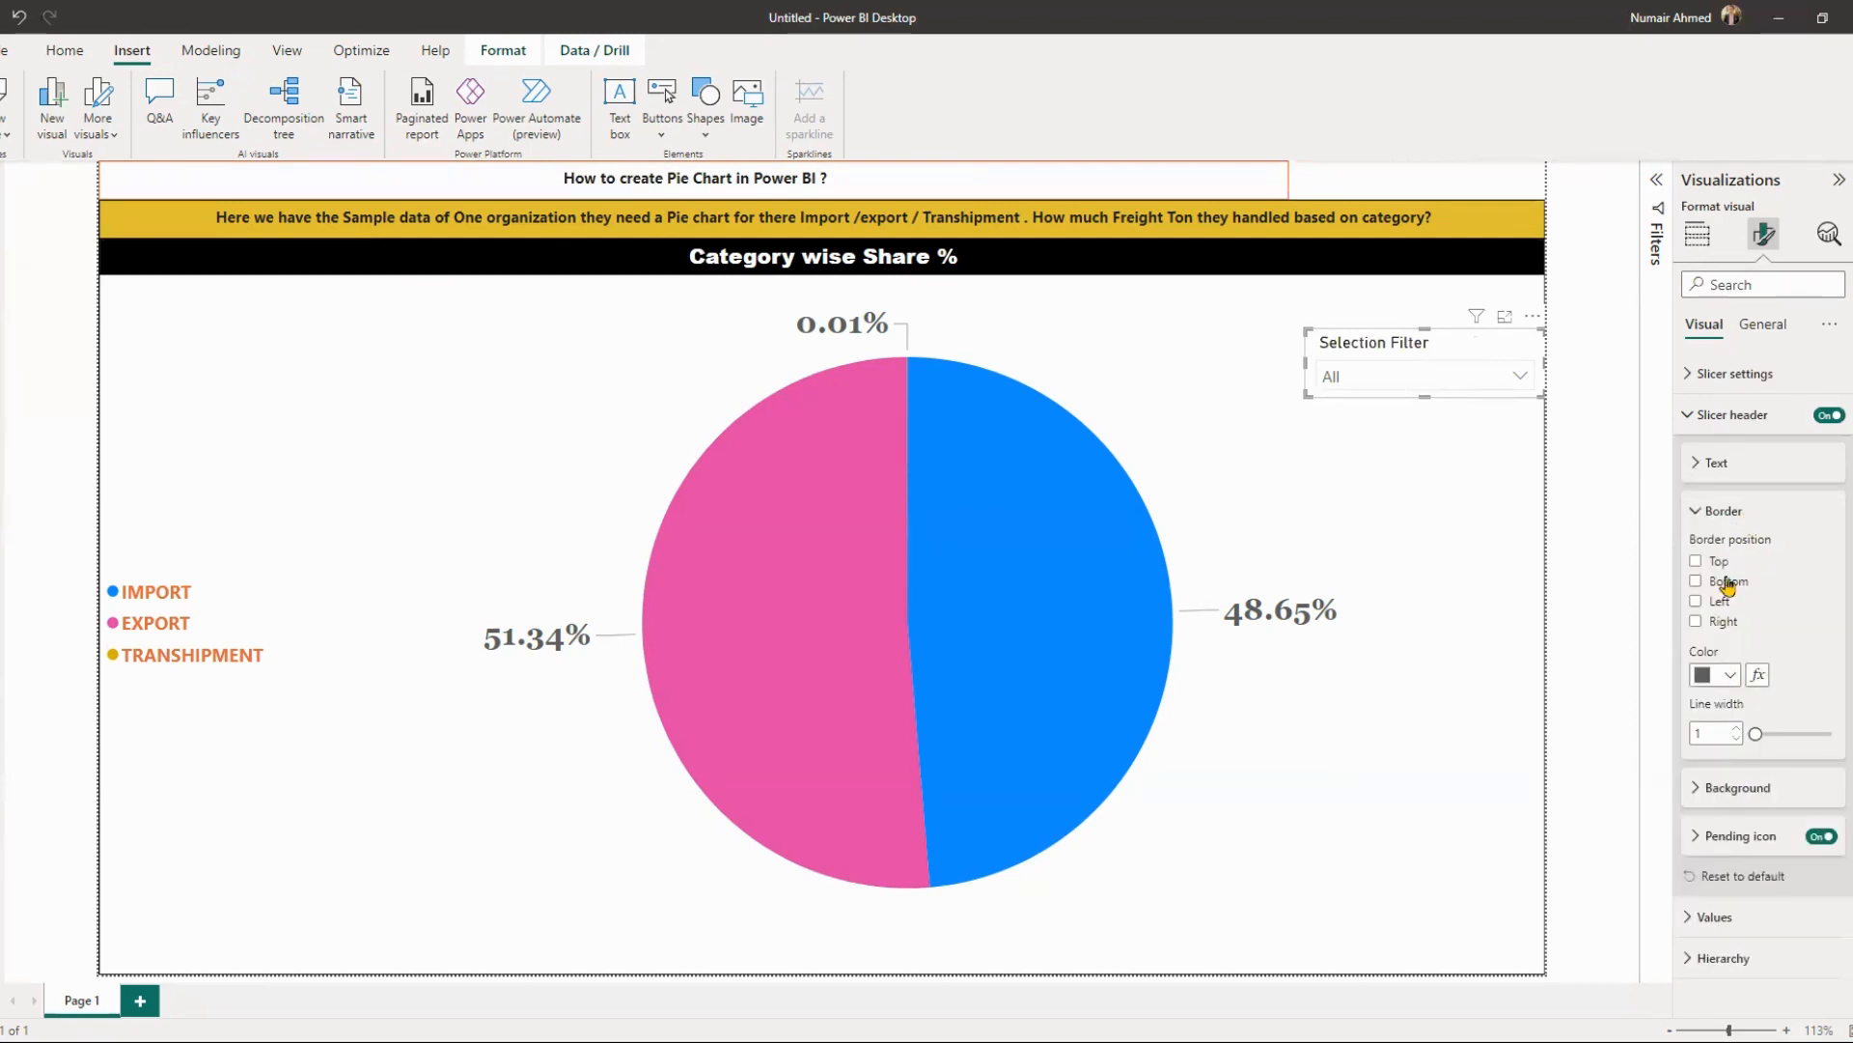
{"action": "left_click", "coordinate": [1716, 513]}
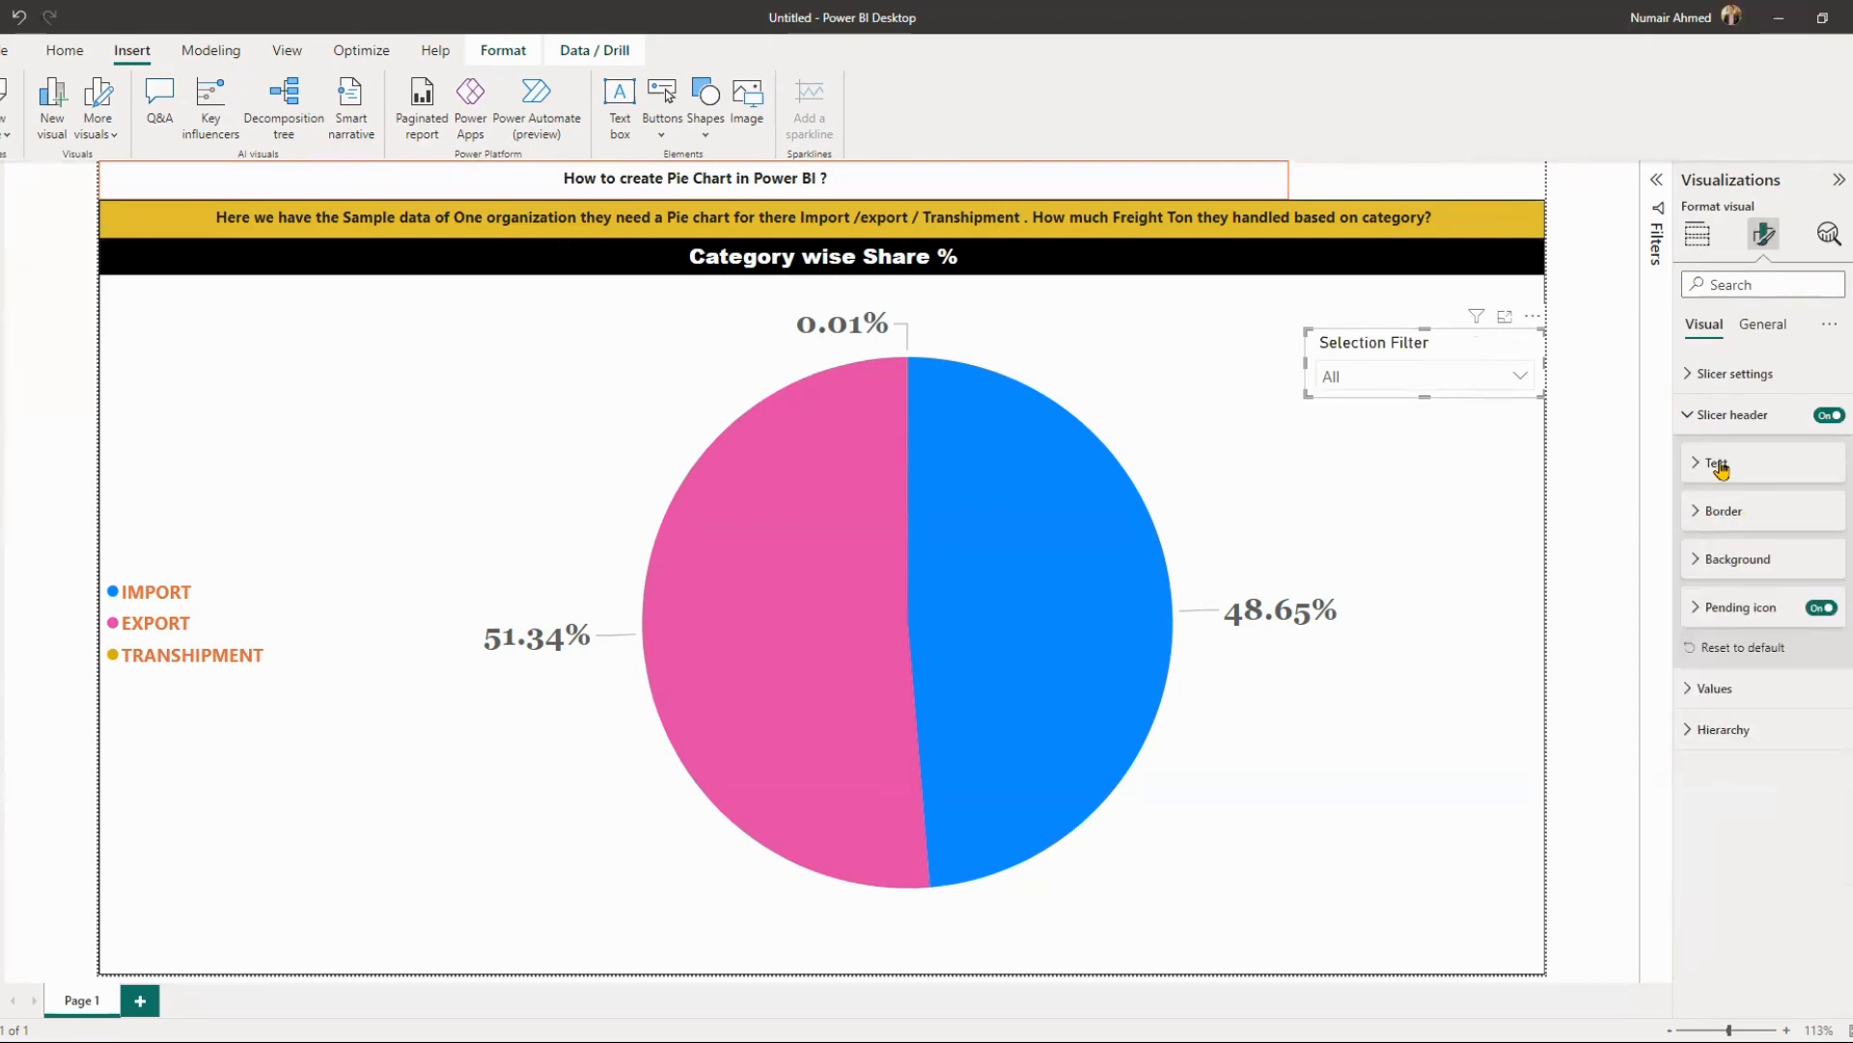
{"action": "left_click", "coordinate": [1720, 417]}
{"action": "left_click", "coordinate": [1762, 325]}
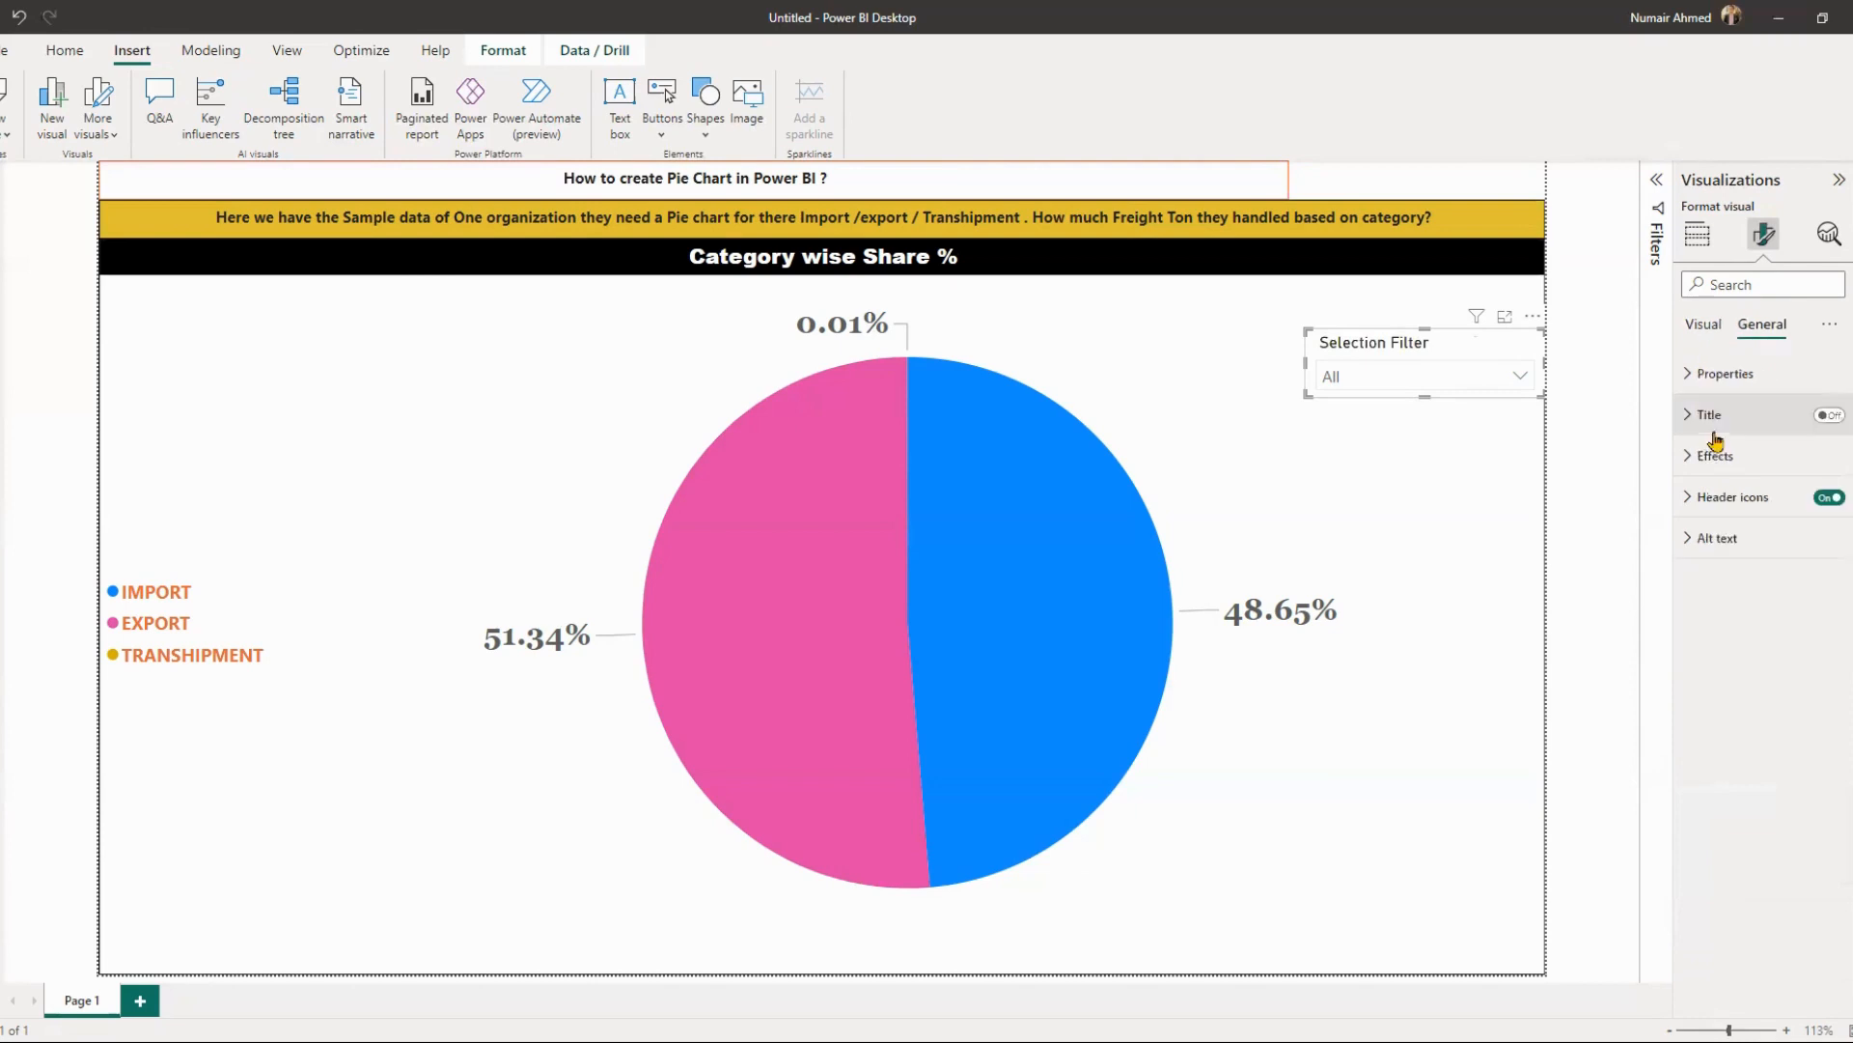
{"action": "left_click", "coordinate": [1714, 455]}
{"action": "left_click", "coordinate": [1737, 669]}
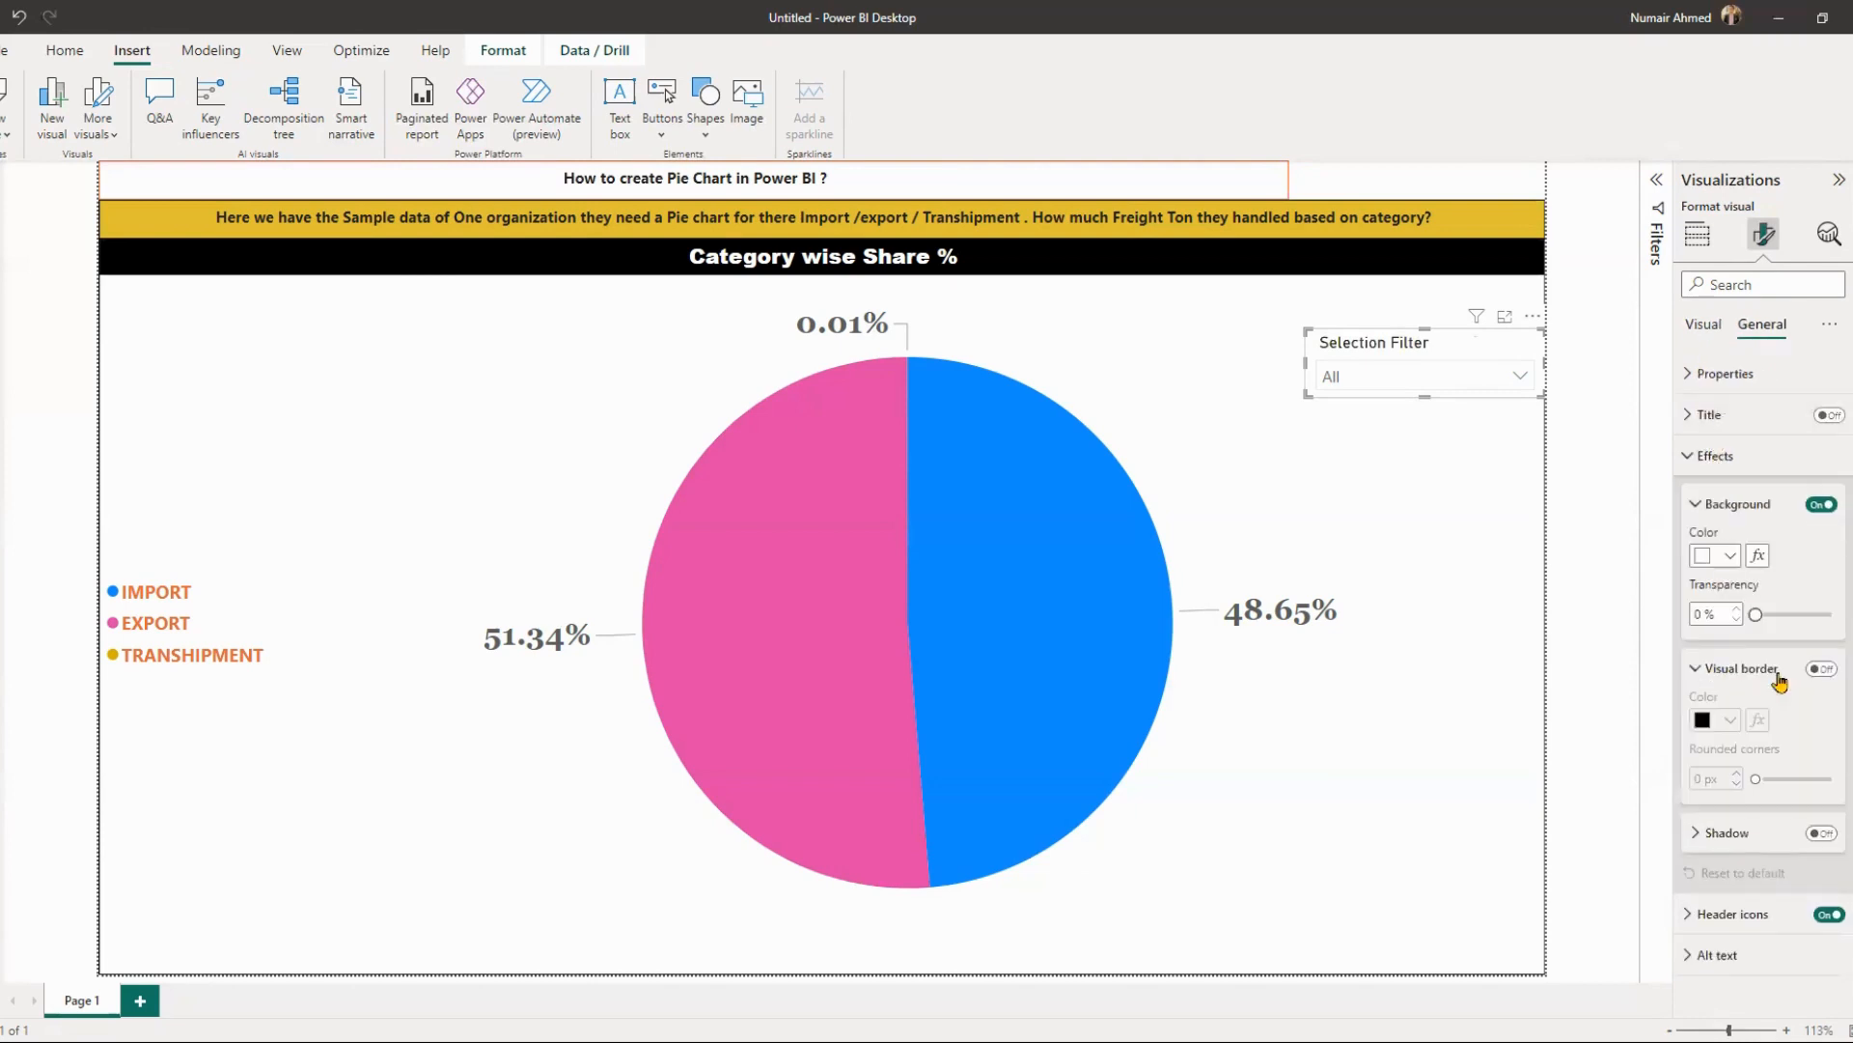
{"action": "left_click", "coordinate": [1822, 669]}
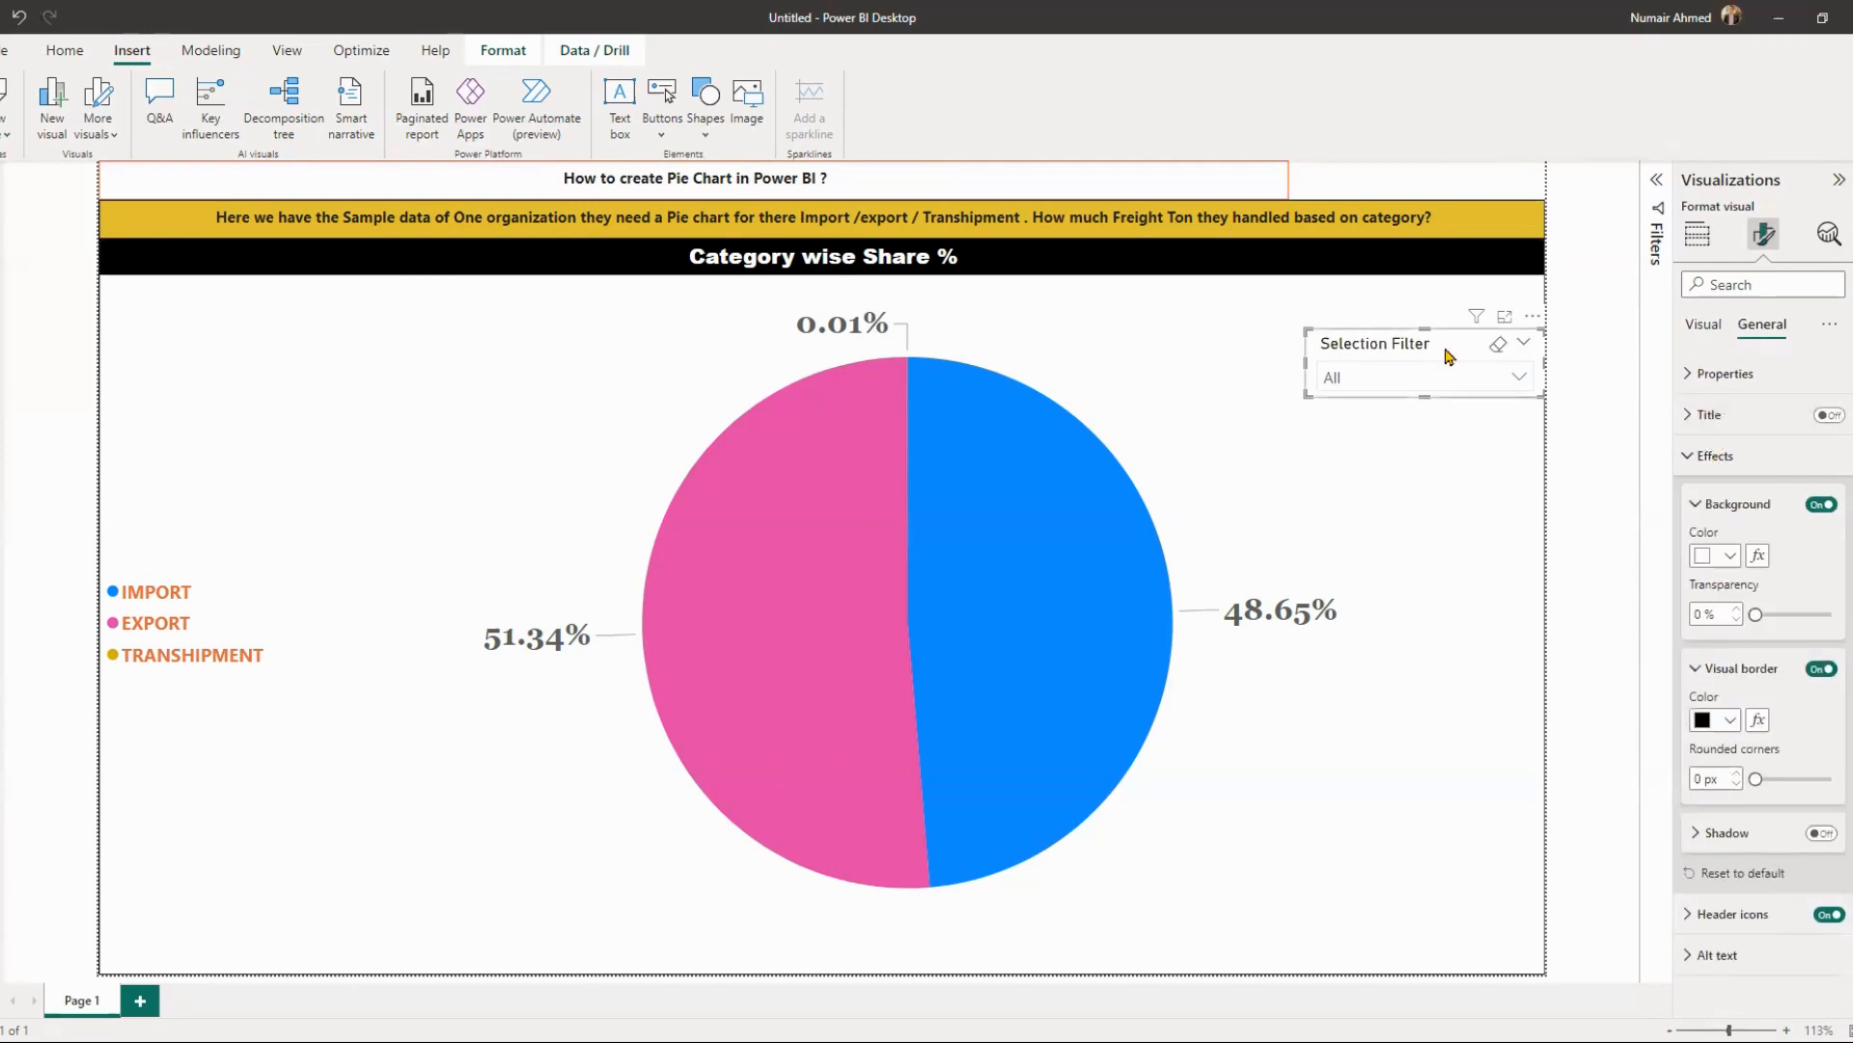
- Move the slicer into the gap beside the heading and resize it to the page edge and the heading's height
{"action": "left_click_drag", "start_coordinate": [1428, 348], "coordinate": [1405, 184]}
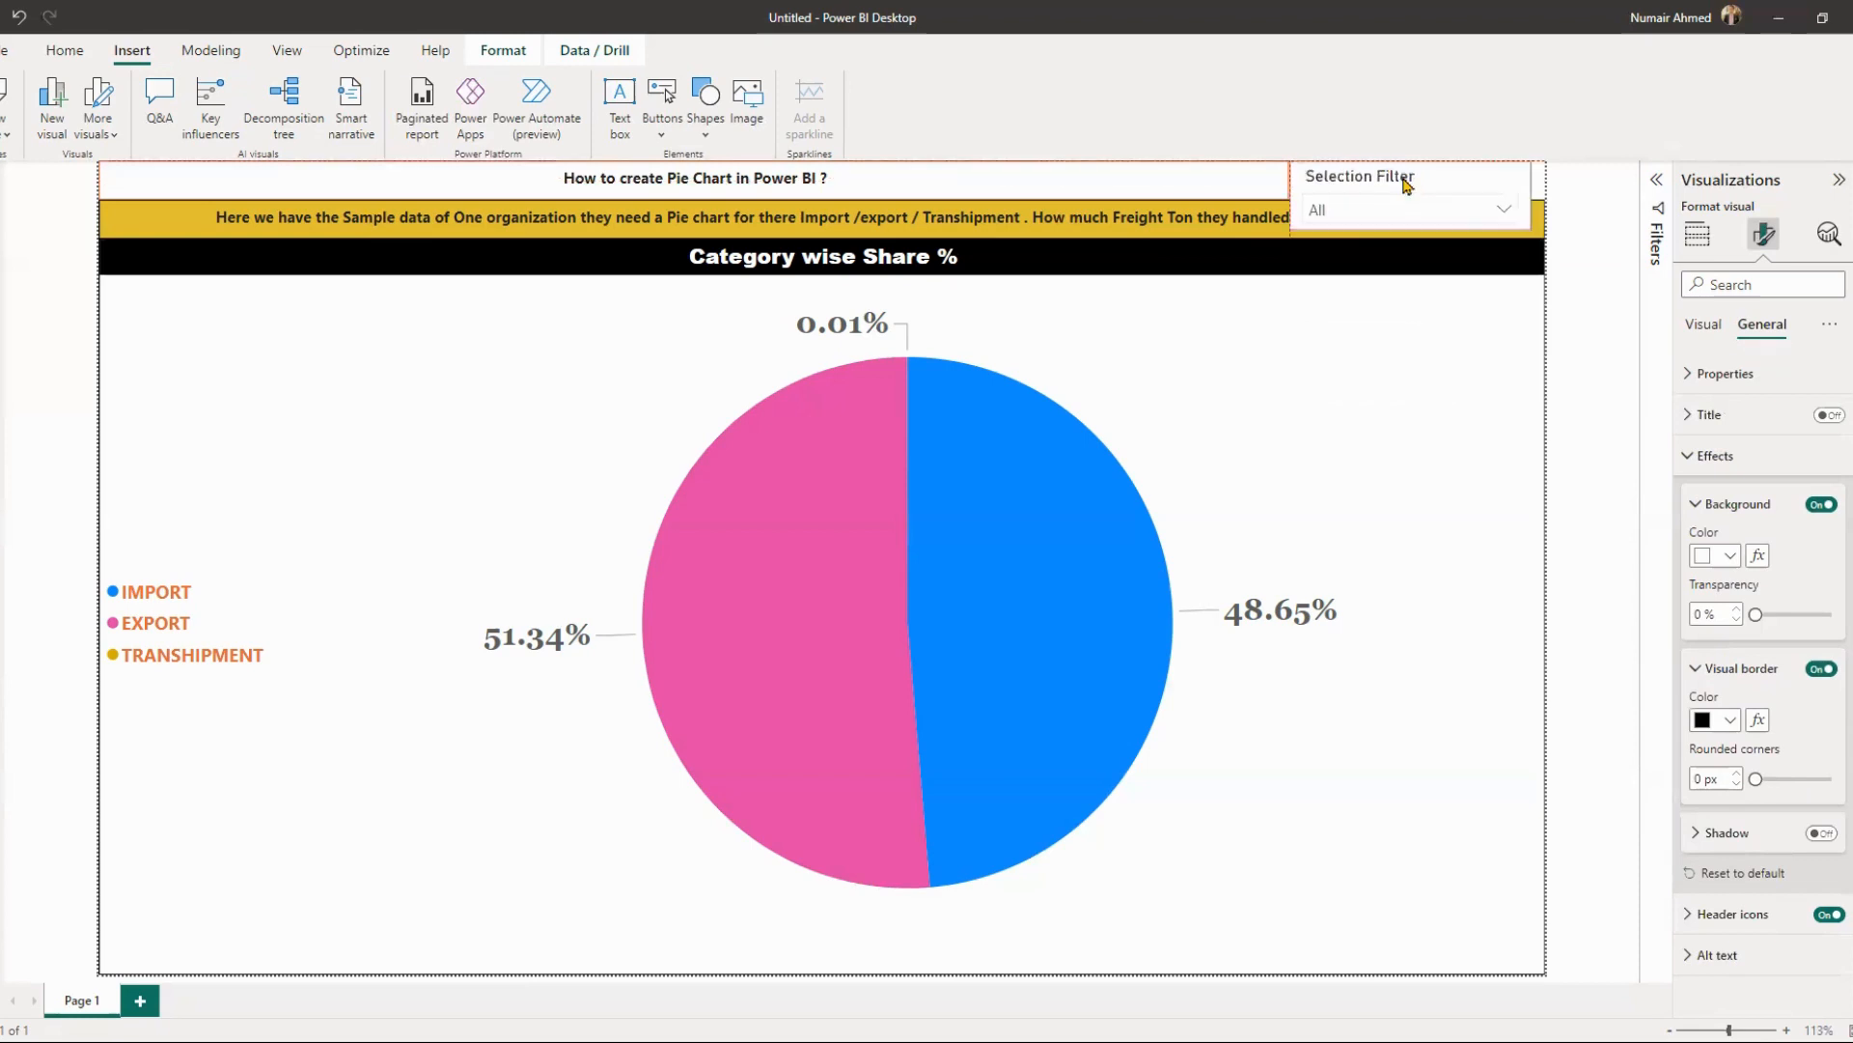
{"action": "left_click_drag", "start_coordinate": [1530, 197], "coordinate": [1546, 200]}
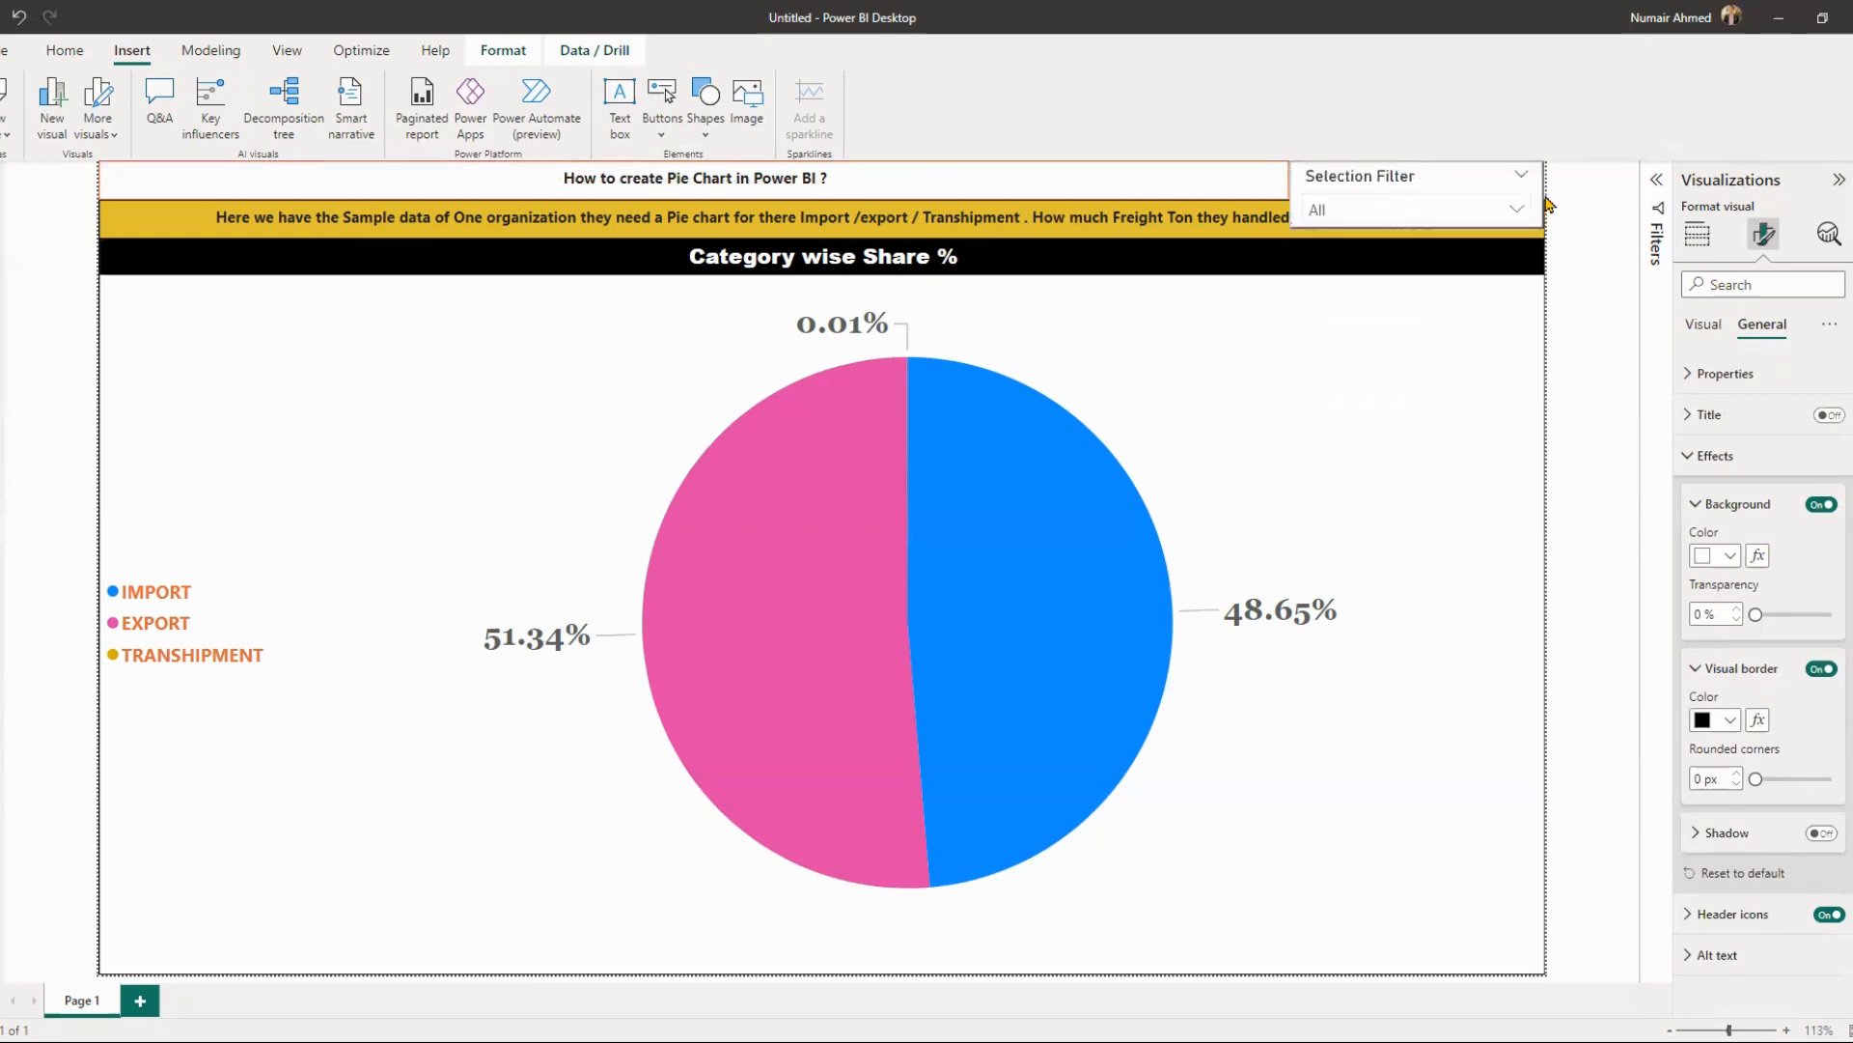
{"action": "left_click_drag", "start_coordinate": [1416, 222], "coordinate": [1421, 204]}
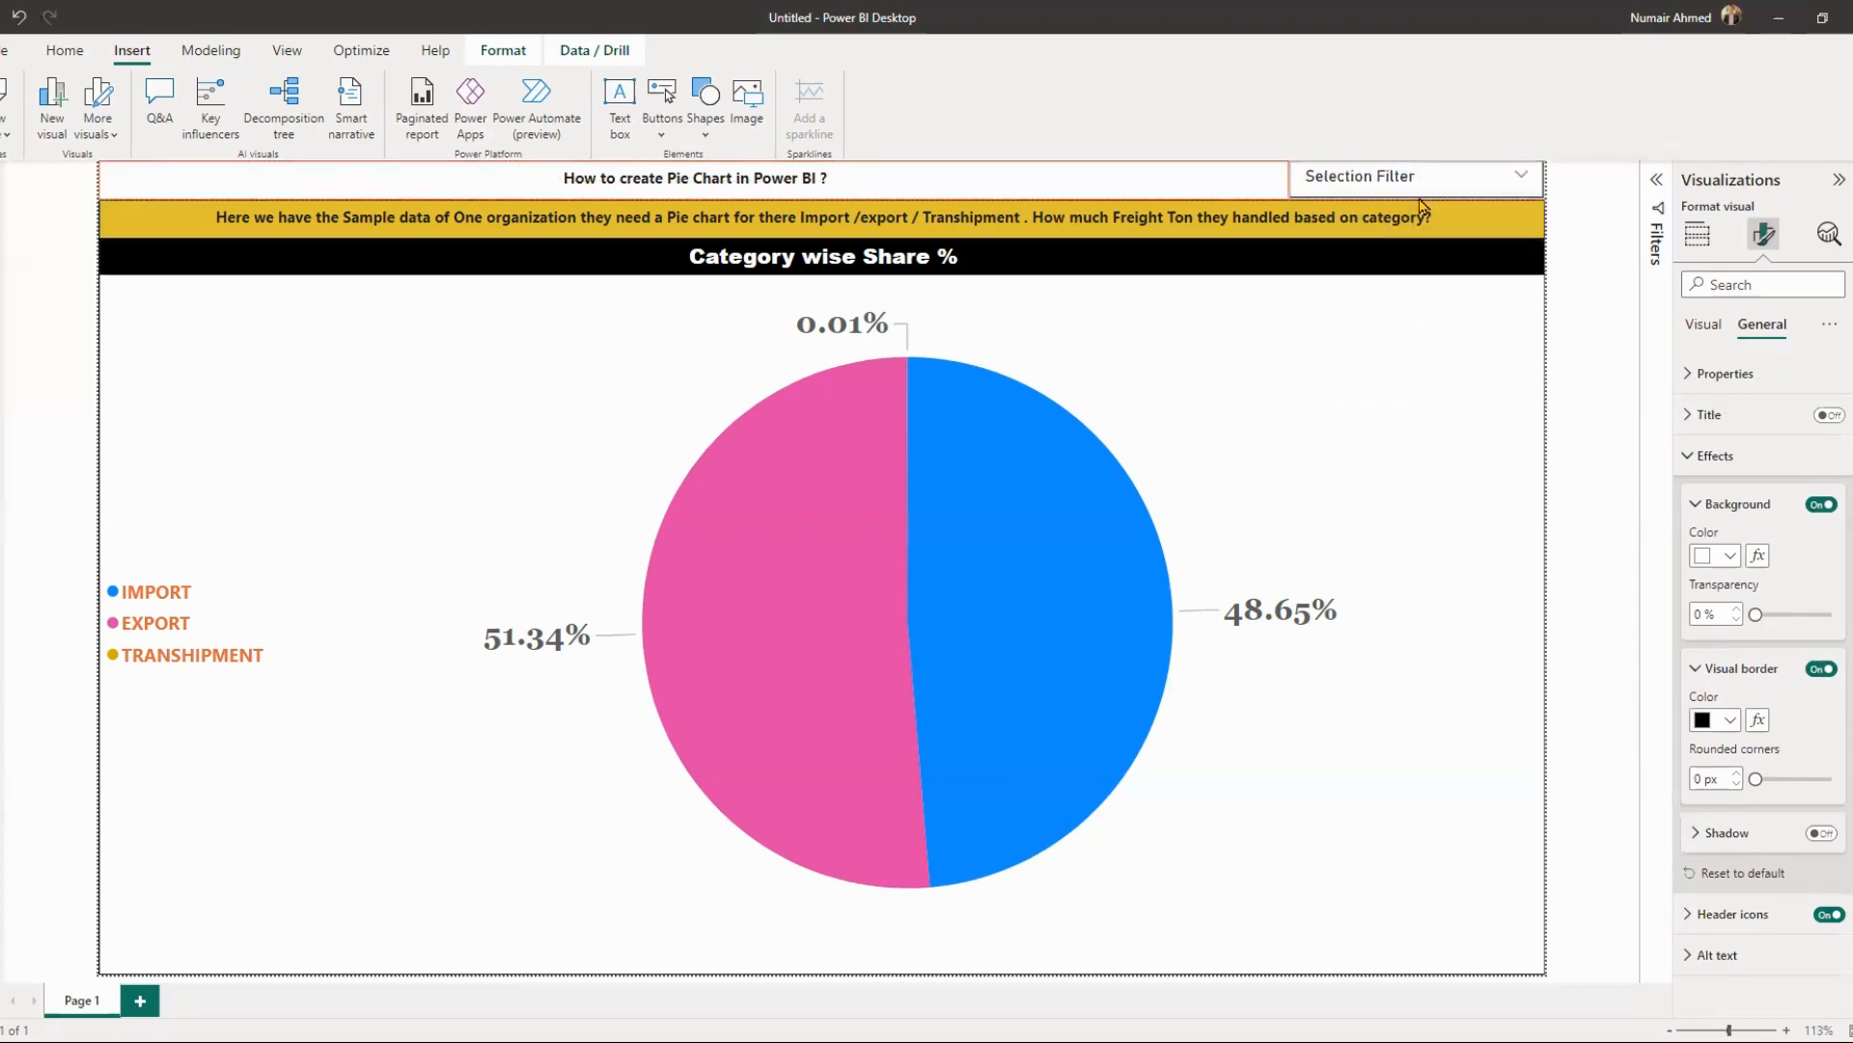
- Lower the pie chart's top edge and shift the yellow description band down to make room under the heading
{"action": "left_click", "coordinate": [1448, 221]}
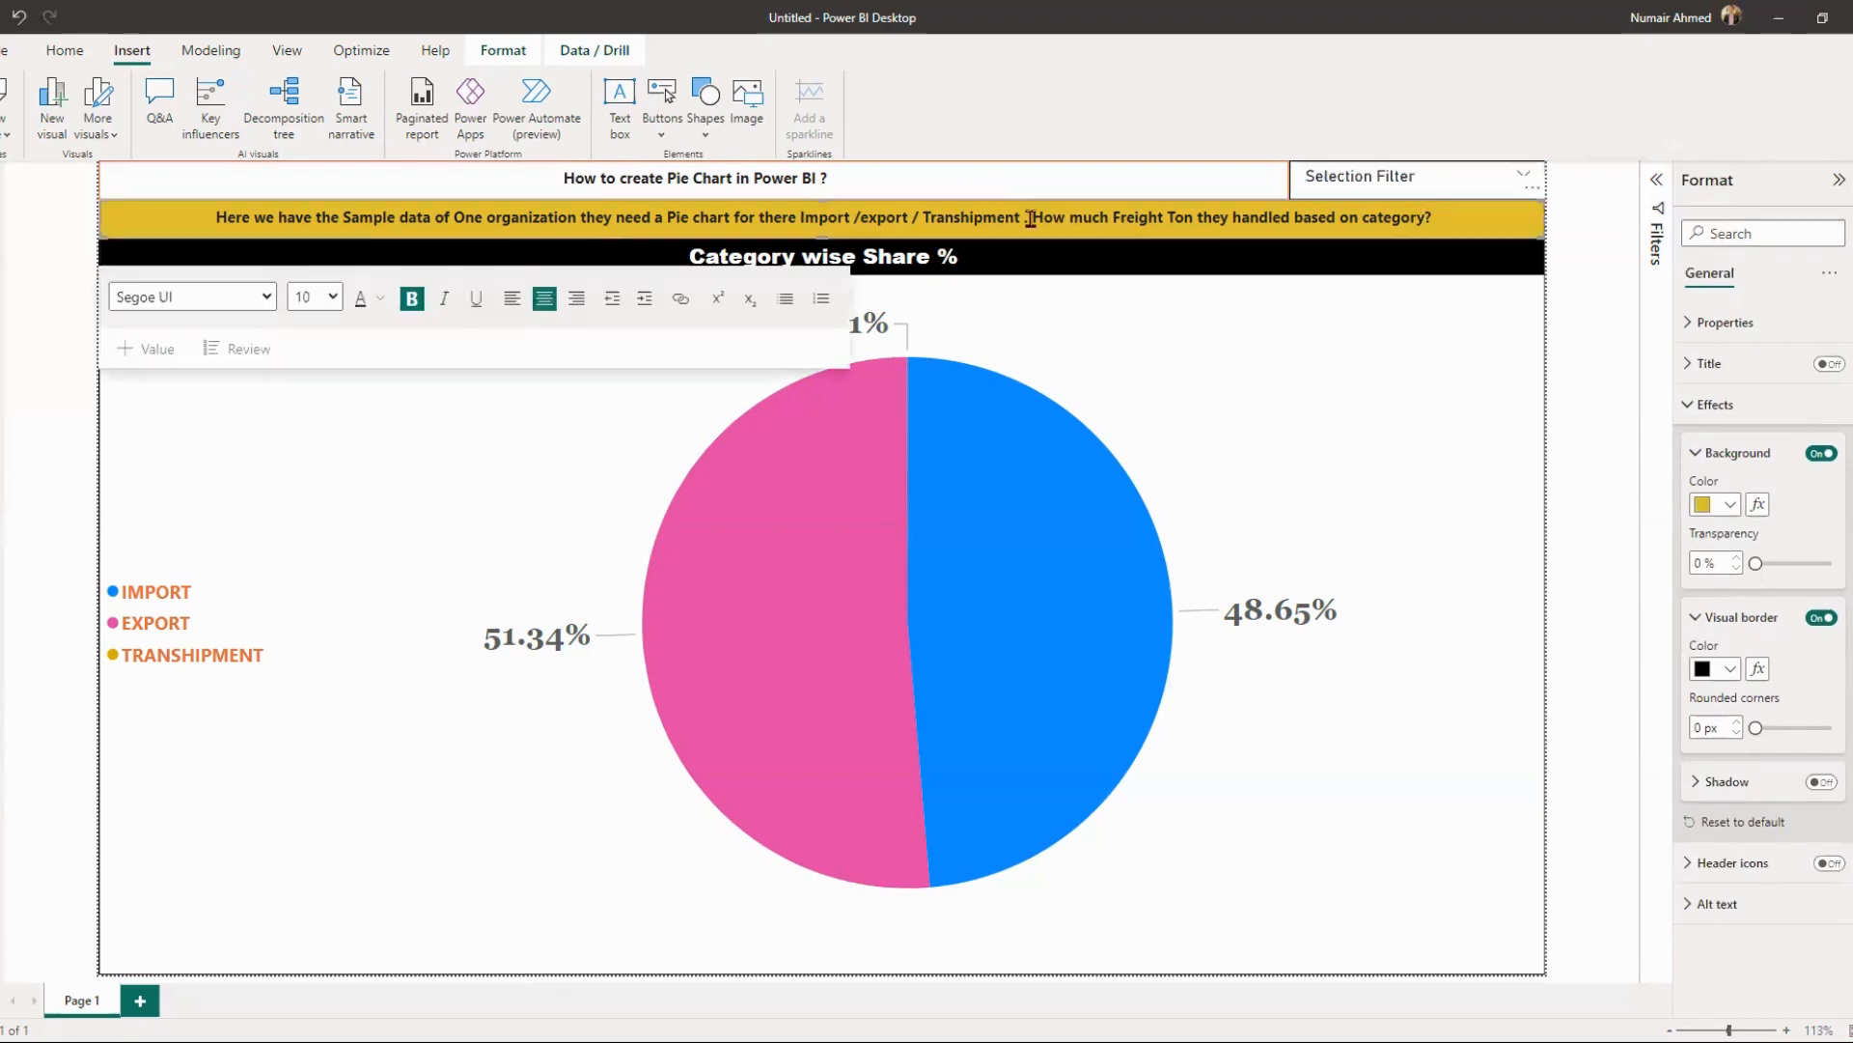
{"action": "left_click", "coordinate": [887, 240]}
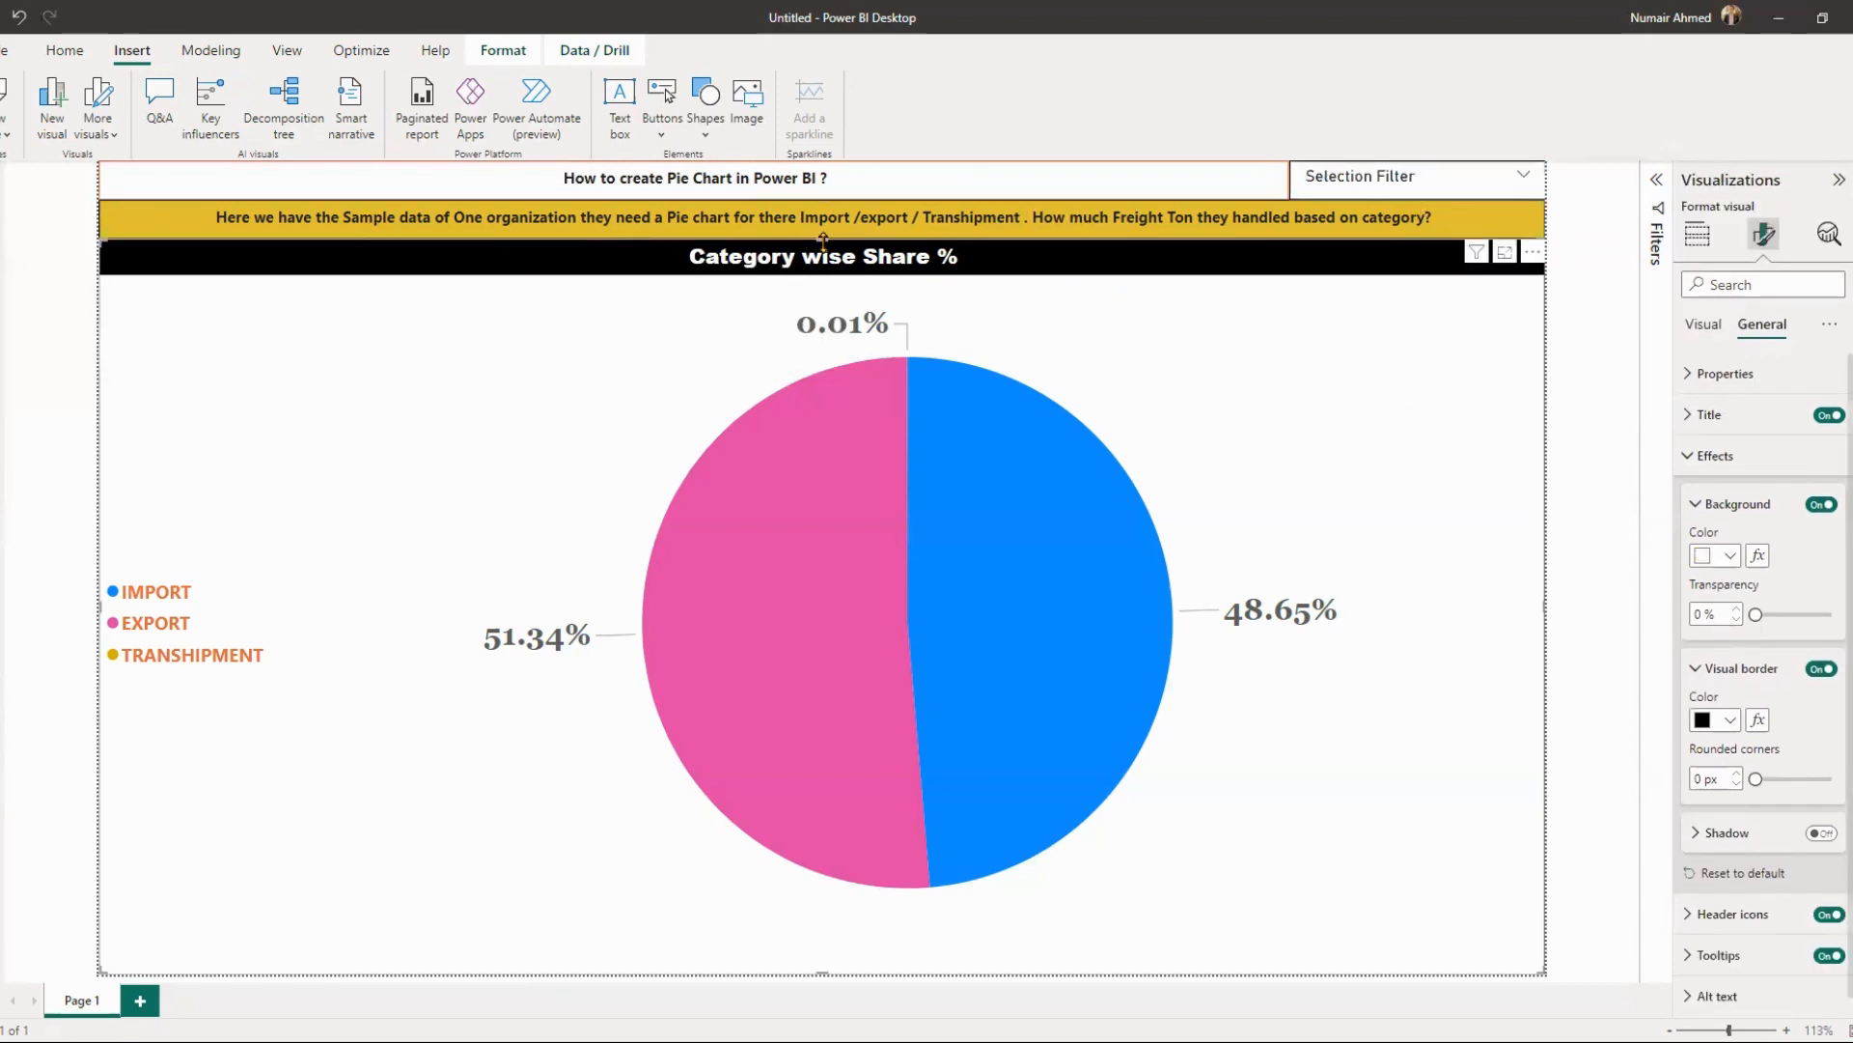
{"action": "left_click_drag", "start_coordinate": [824, 279], "coordinate": [828, 326]}
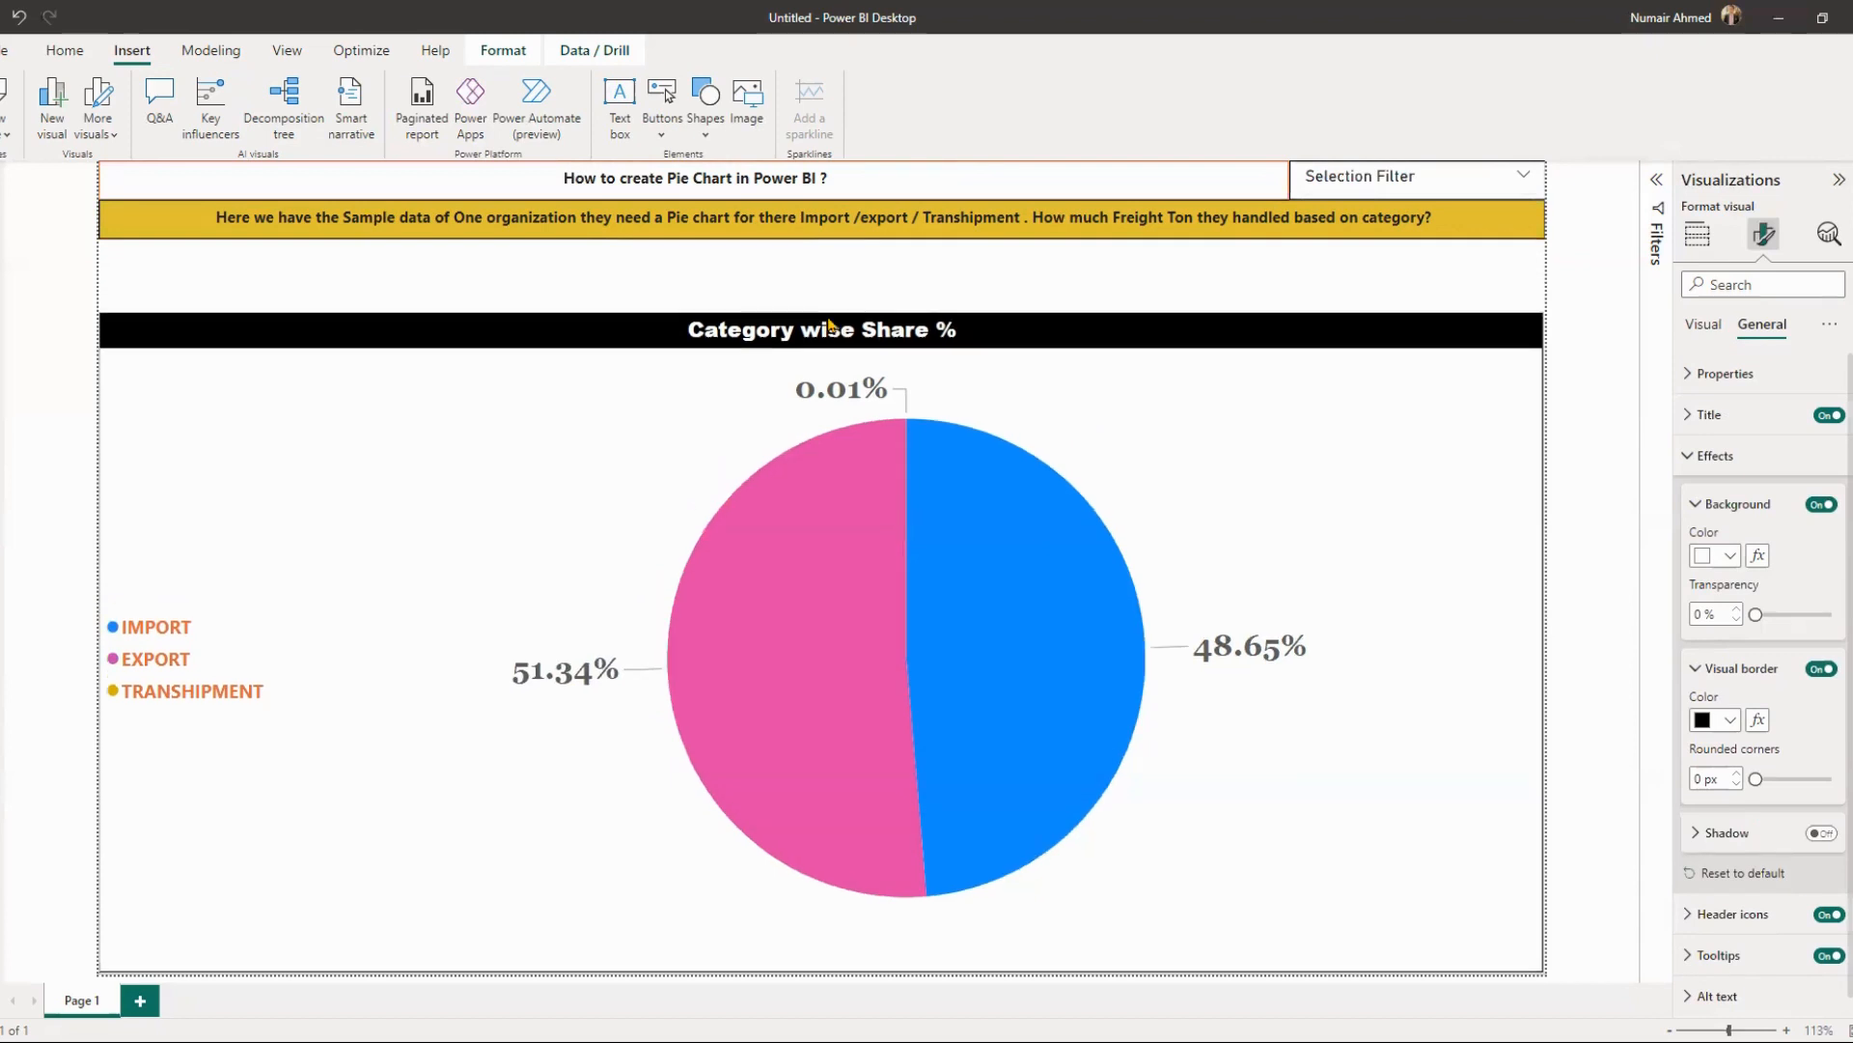
{"action": "left_click", "coordinate": [863, 206]}
{"action": "left_click_drag", "start_coordinate": [859, 246], "coordinate": [862, 276]}
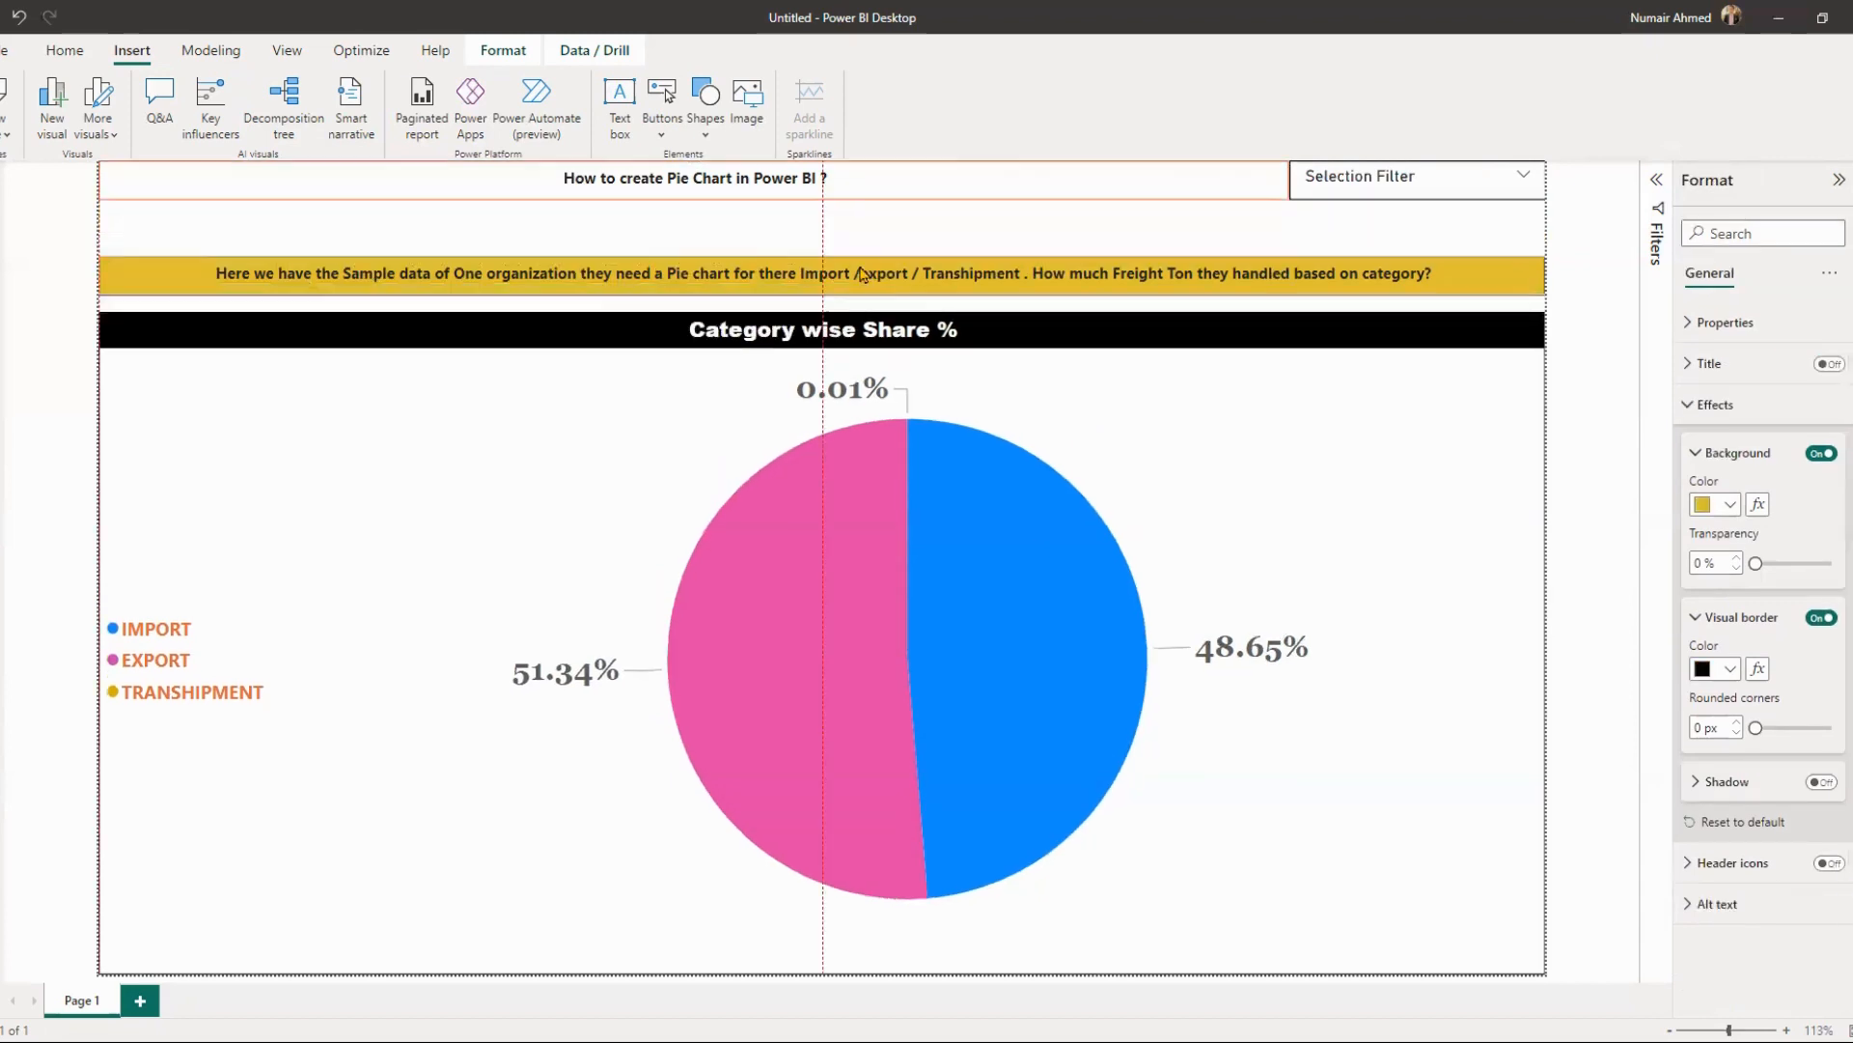
- Stretch the heading text box and the slicer downward until both meet the yellow description band
{"action": "left_click", "coordinate": [719, 198]}
{"action": "left_click_drag", "start_coordinate": [689, 205], "coordinate": [697, 224]}
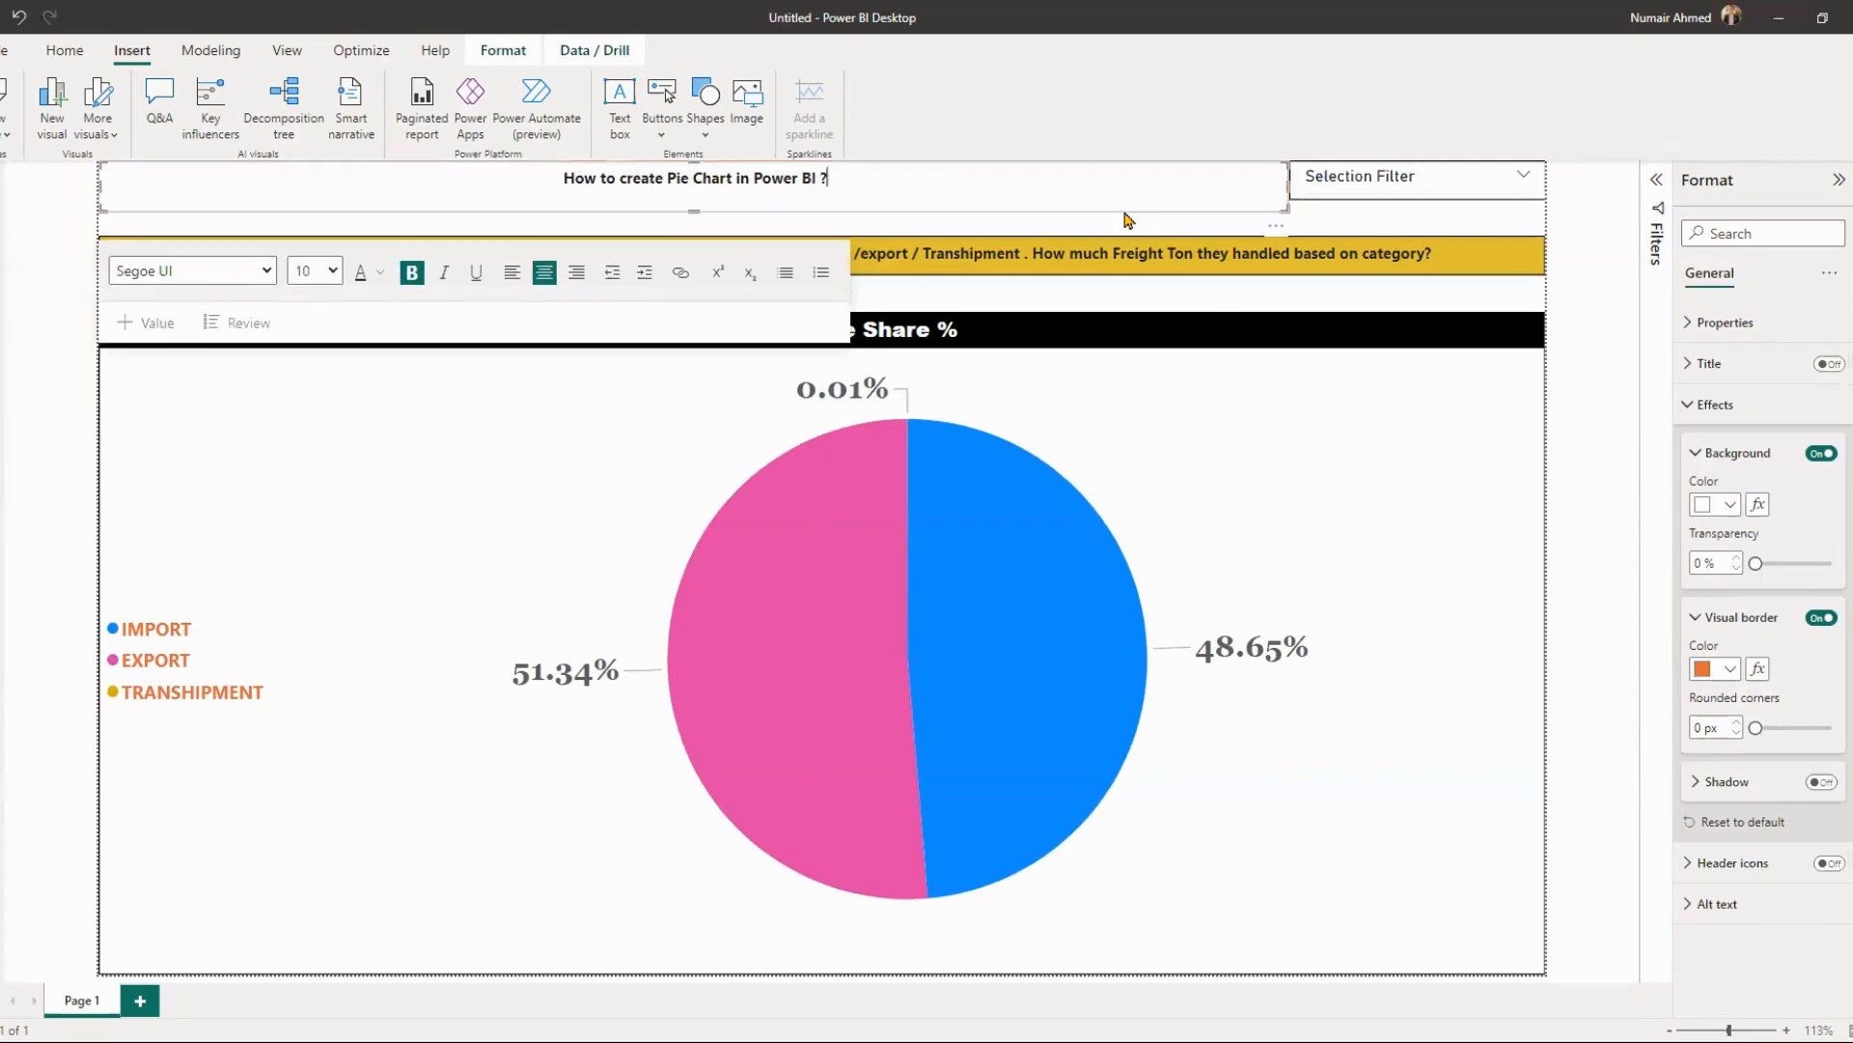
{"action": "left_click", "coordinate": [1415, 193]}
{"action": "left_click_drag", "start_coordinate": [1413, 197], "coordinate": [1422, 237]}
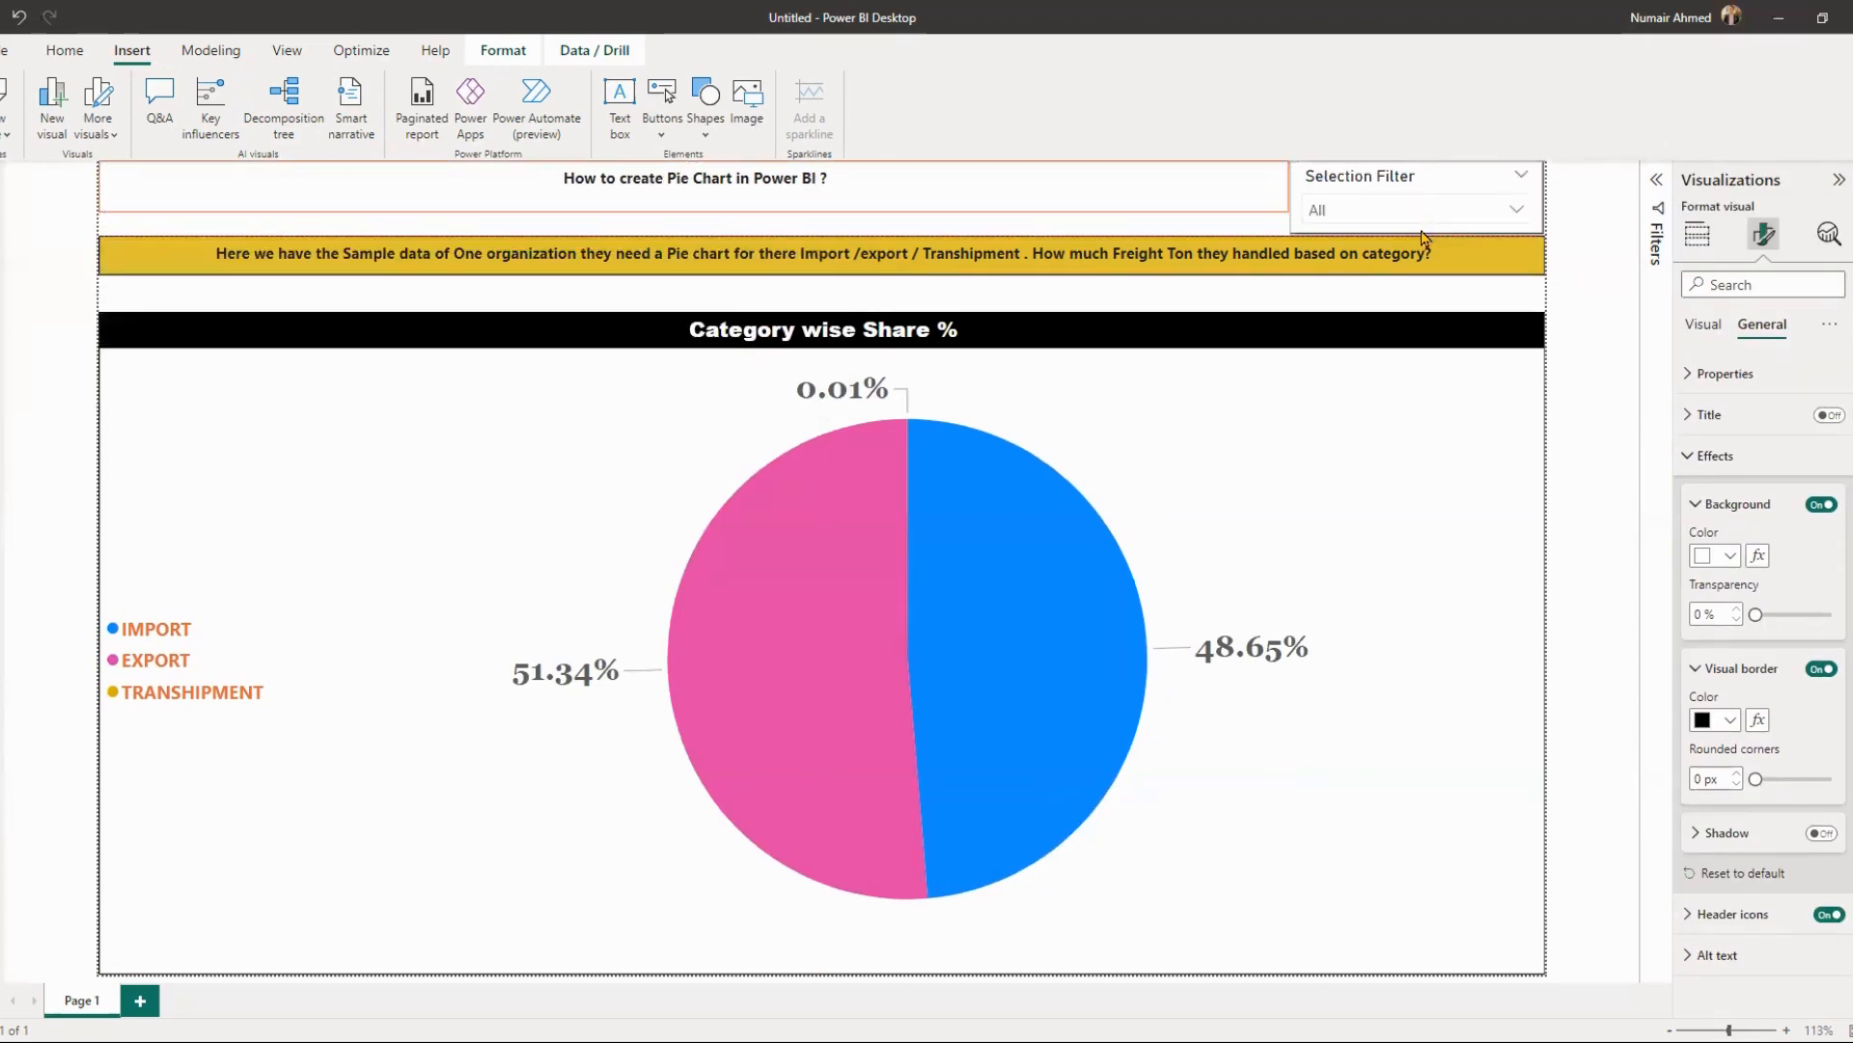
{"action": "left_click", "coordinate": [1047, 210]}
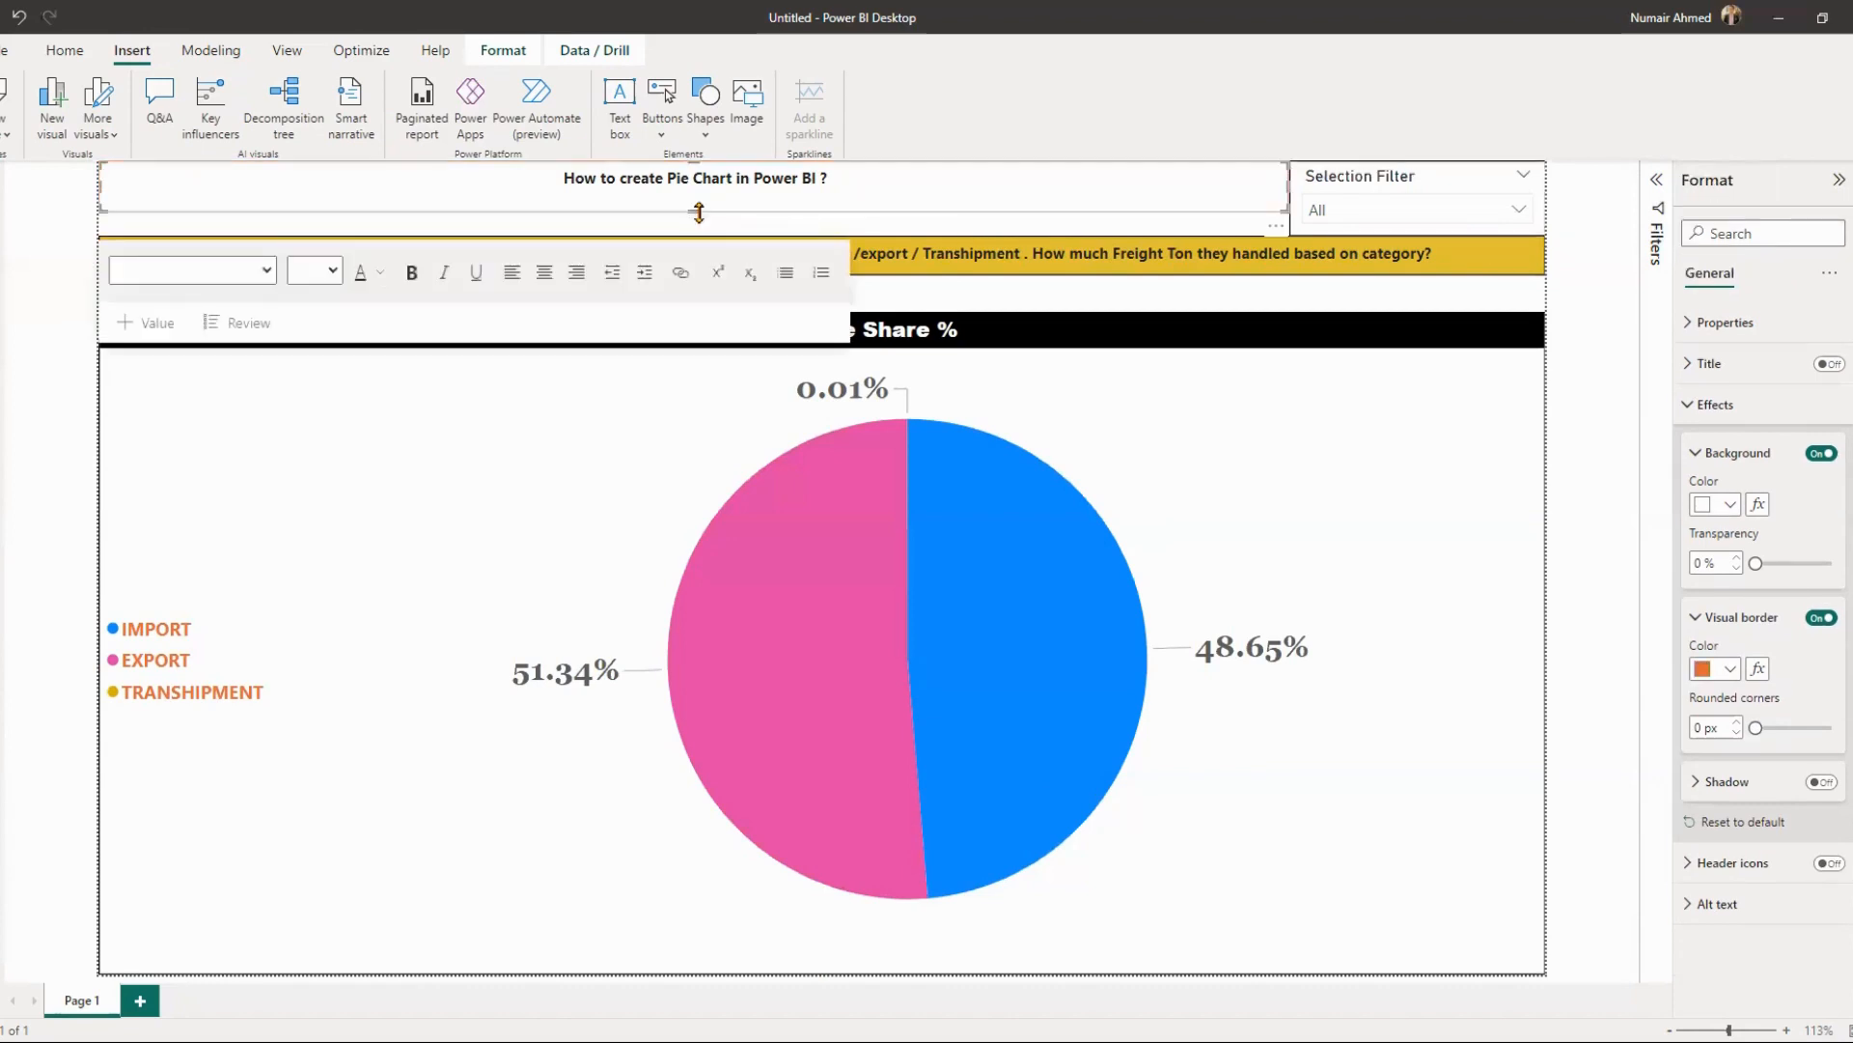
{"action": "left_click_drag", "start_coordinate": [705, 240], "coordinate": [706, 238]}
{"action": "left_click", "coordinate": [1598, 336]}
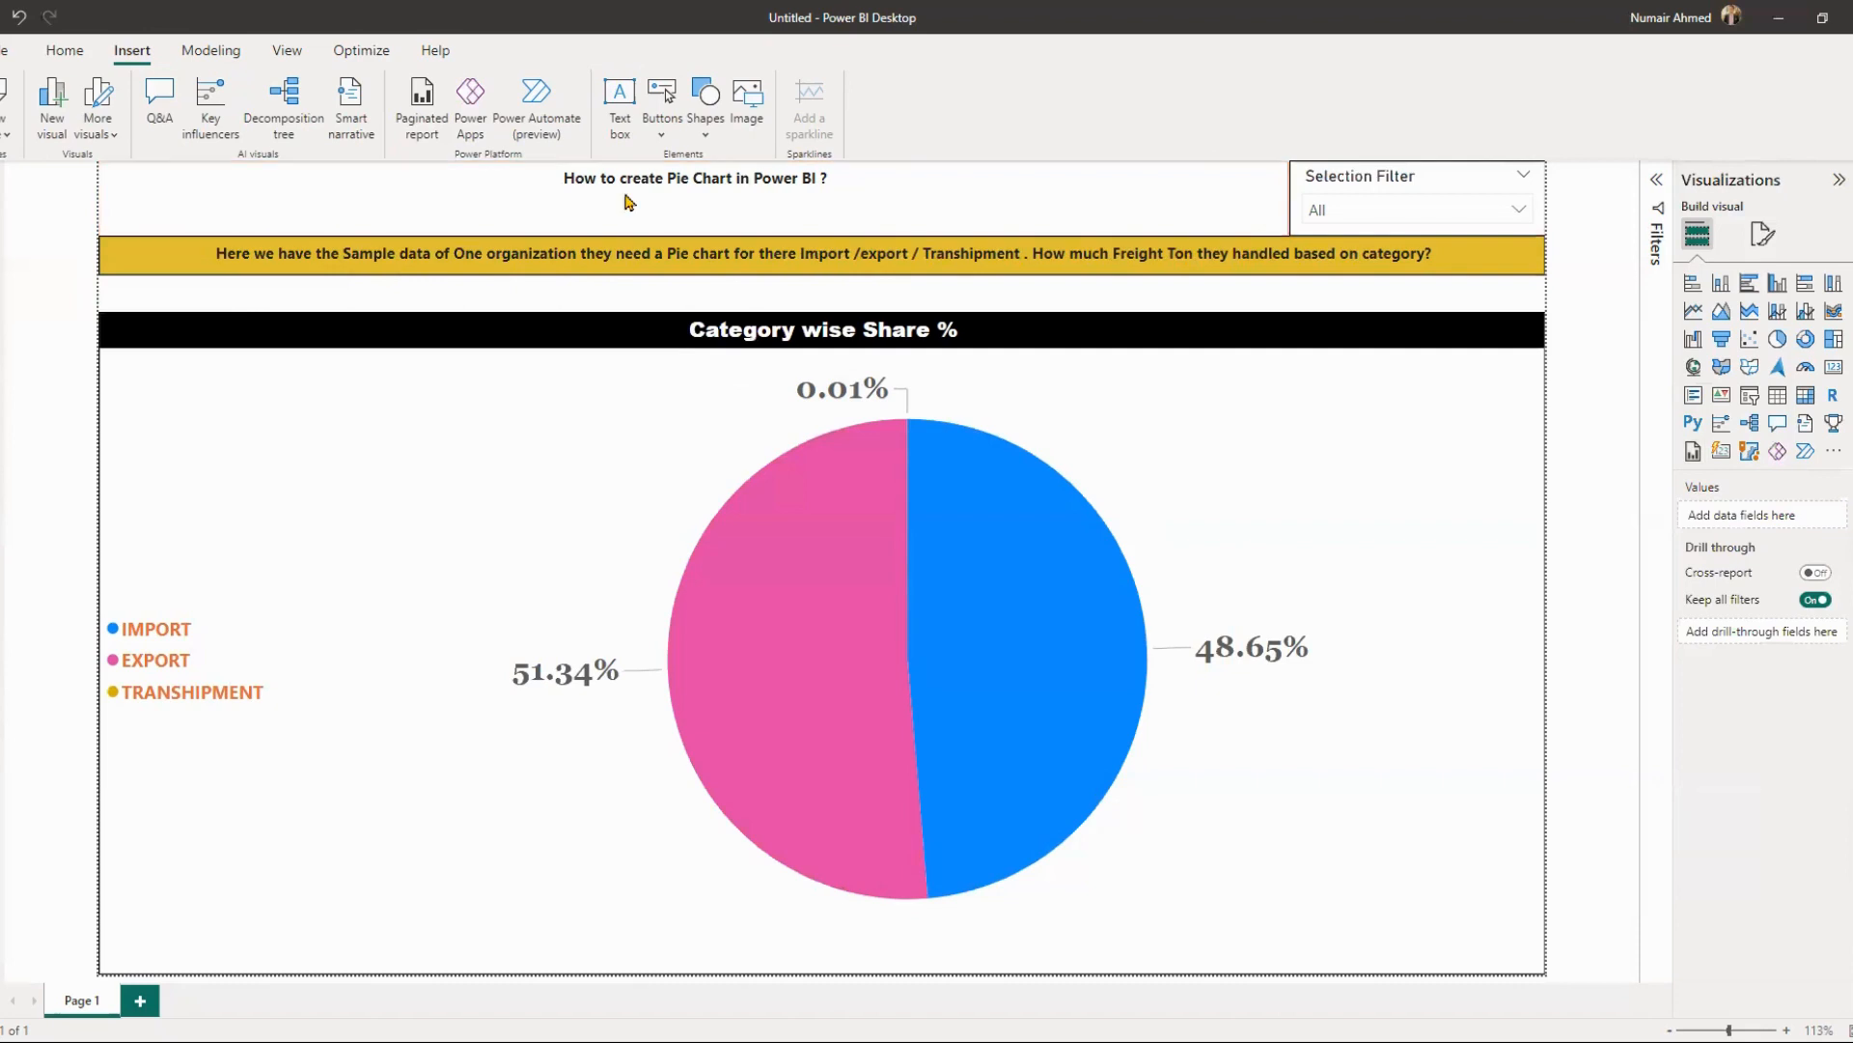
- Insert a blank line above the heading text to centre it vertically in its box
{"action": "left_click", "coordinate": [546, 178]}
{"action": "left_click_drag", "start_coordinate": [827, 179], "coordinate": [564, 181]}
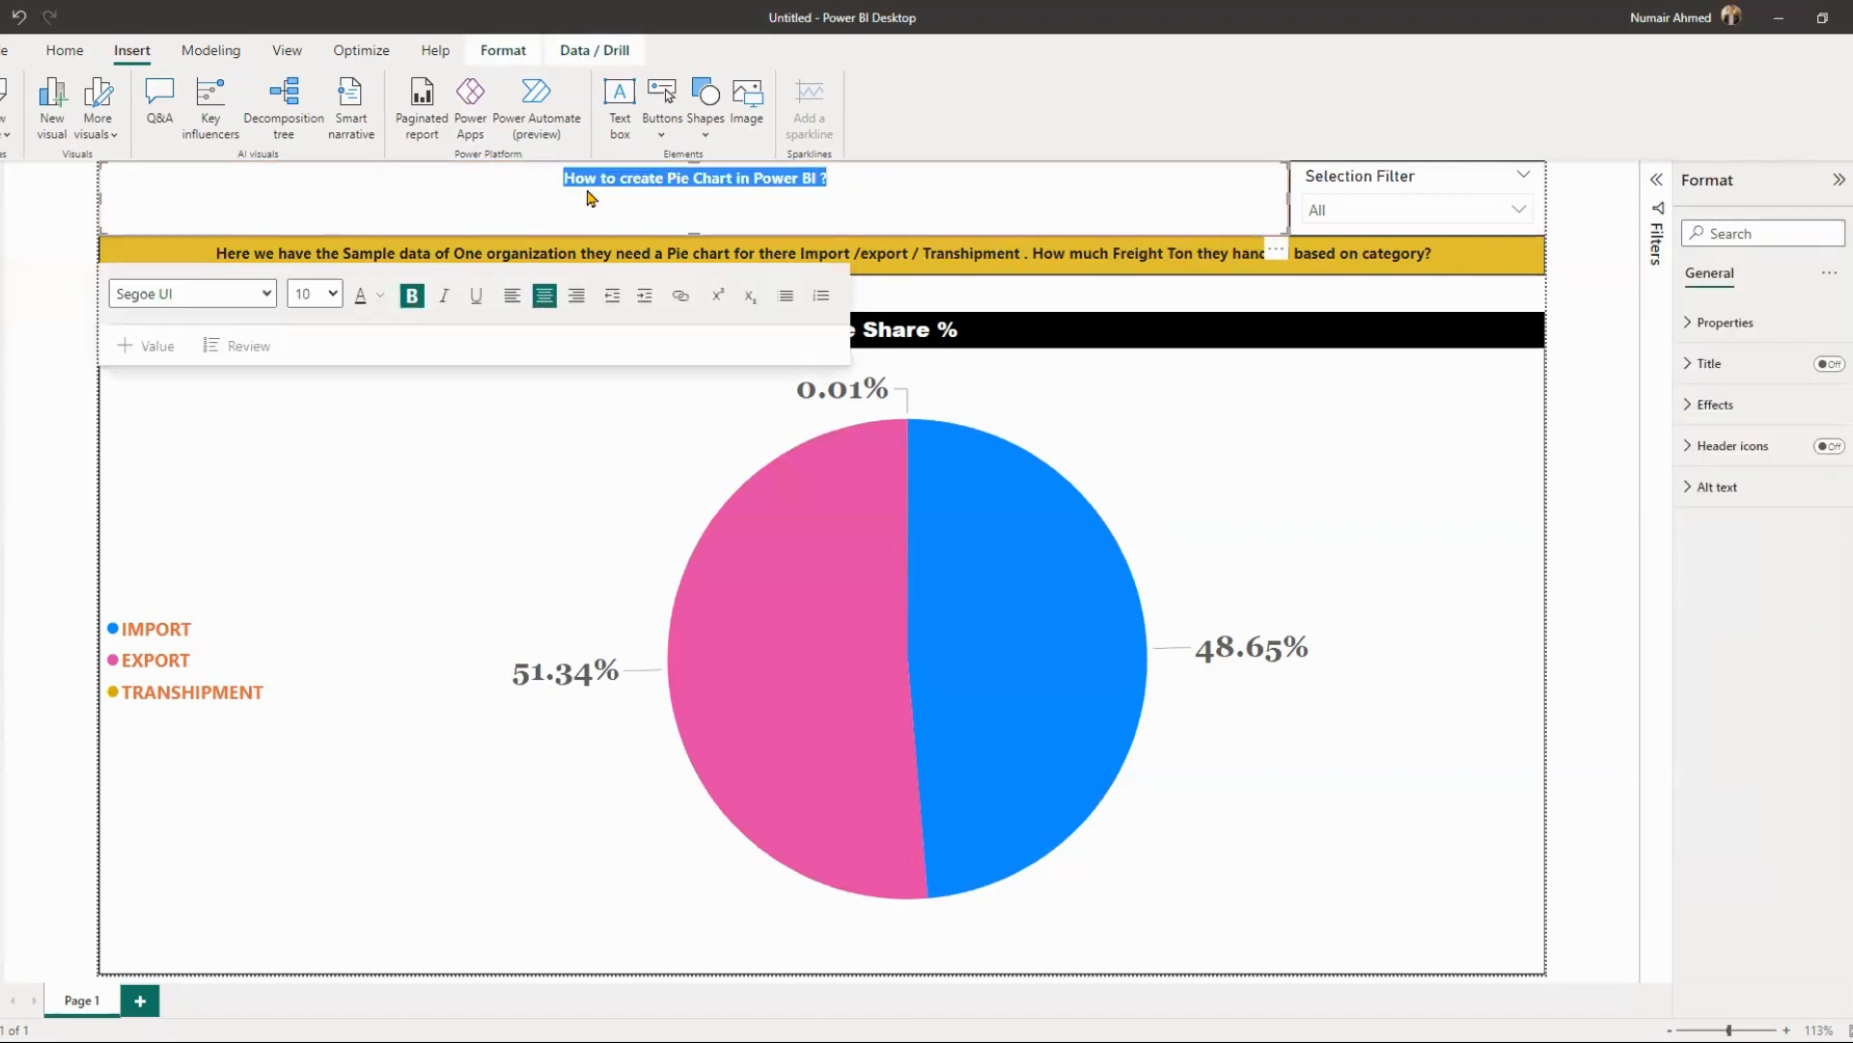
{"action": "left_click", "coordinate": [629, 178]}
{"action": "key", "text": "Home"}
{"action": "key", "text": "Return"}
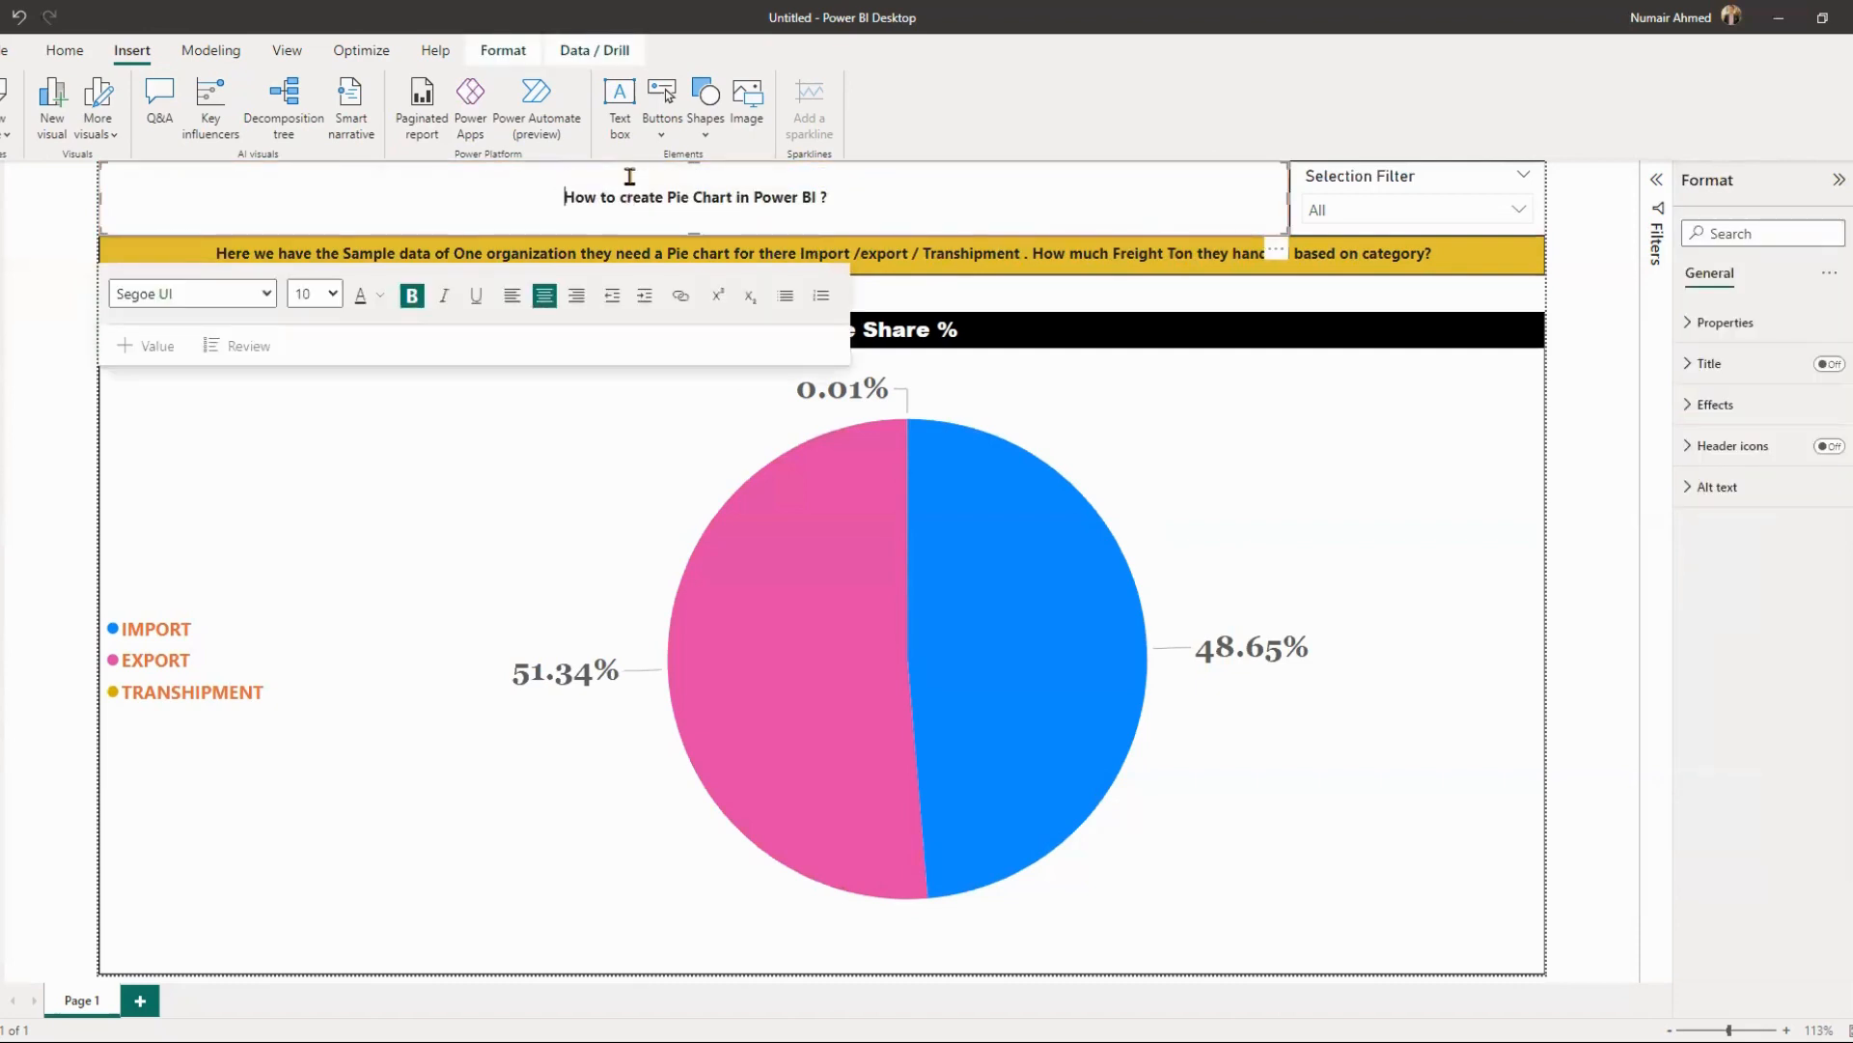
{"action": "left_click", "coordinate": [862, 195]}
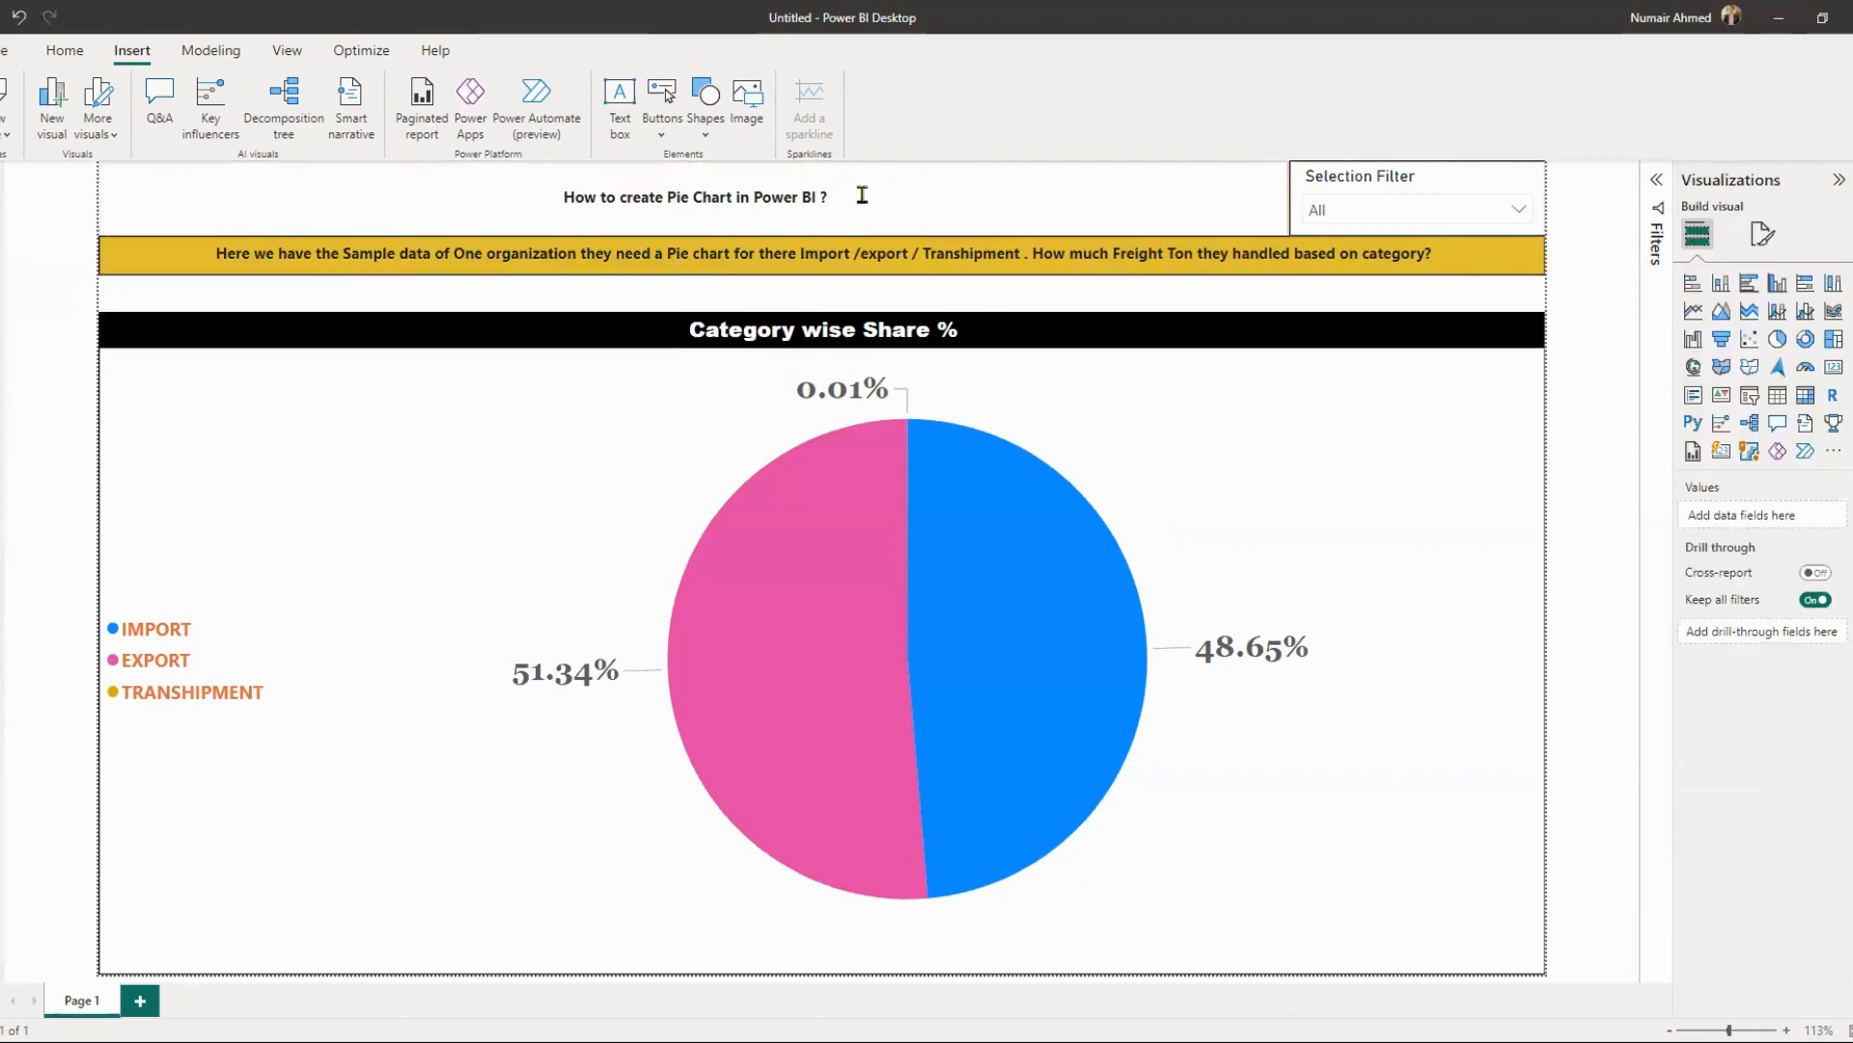
- Try font size 20 on the heading text and settle on size 16
{"action": "triple_click", "coordinate": [770, 196]}
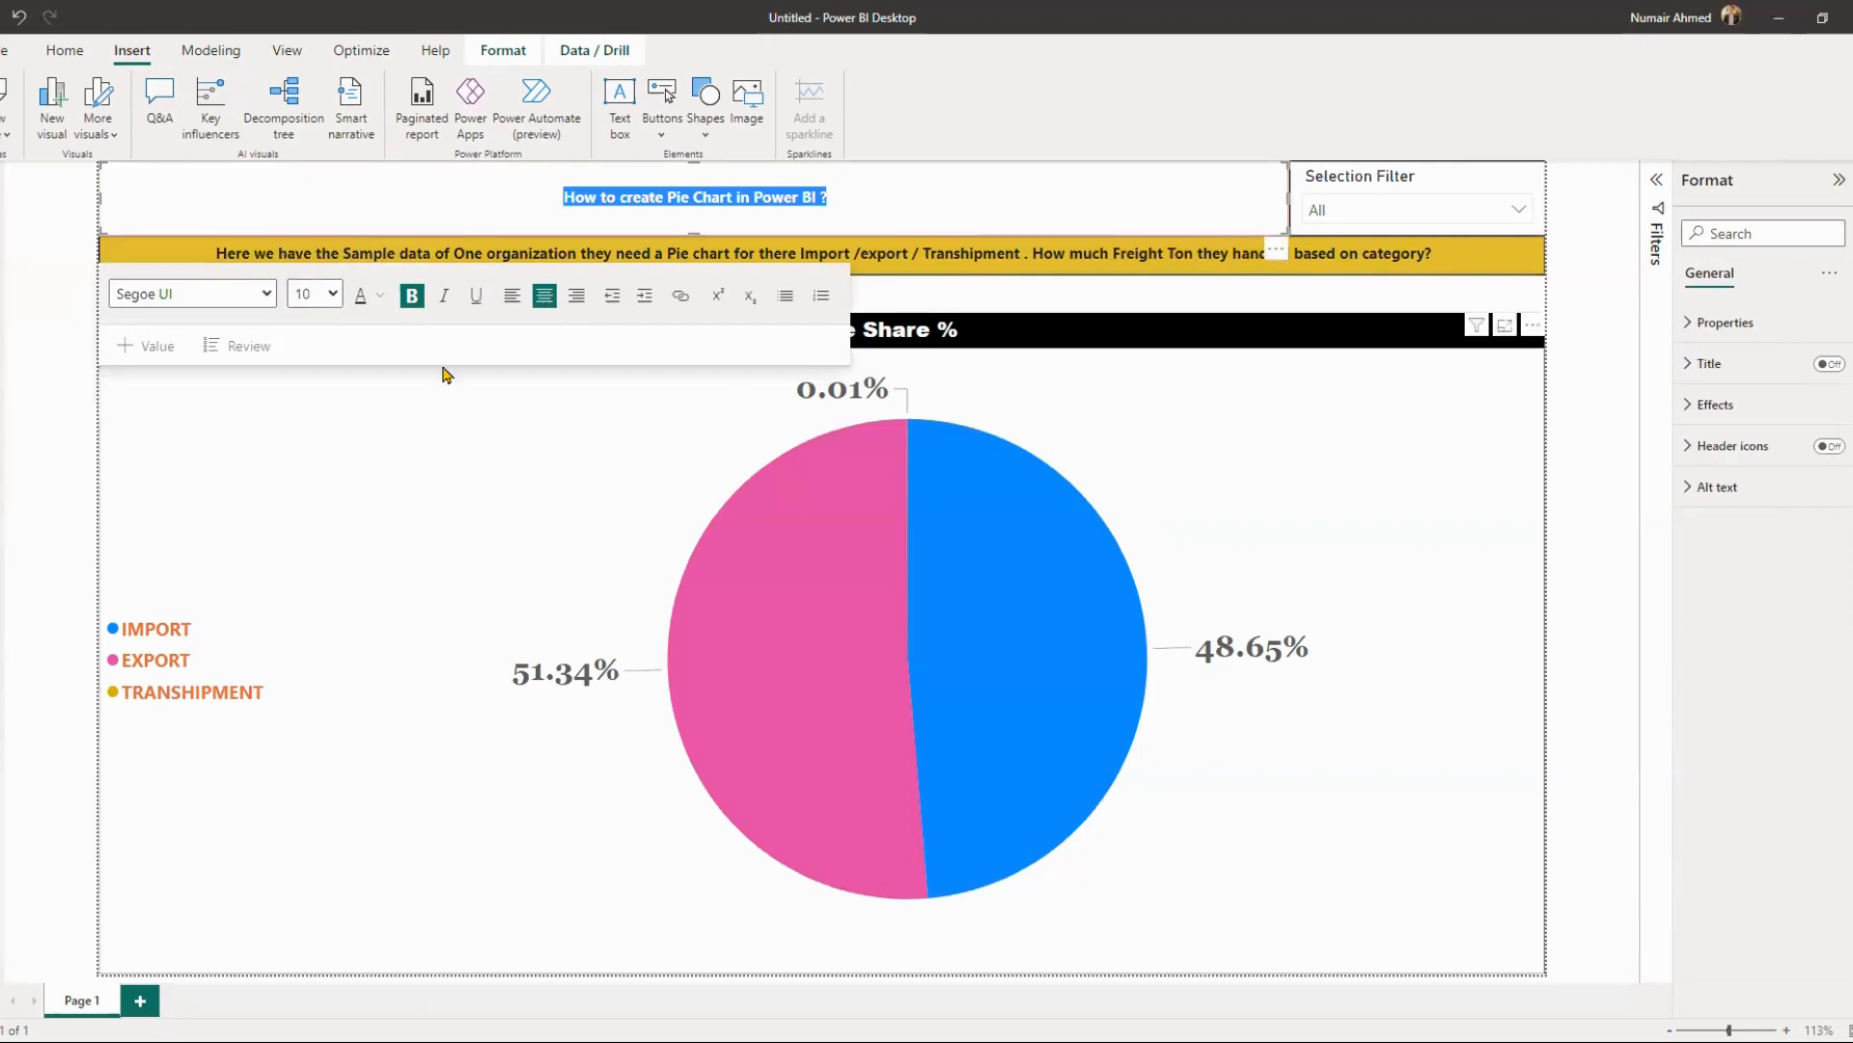
{"action": "type", "text": "20"}
{"action": "key", "text": "Return"}
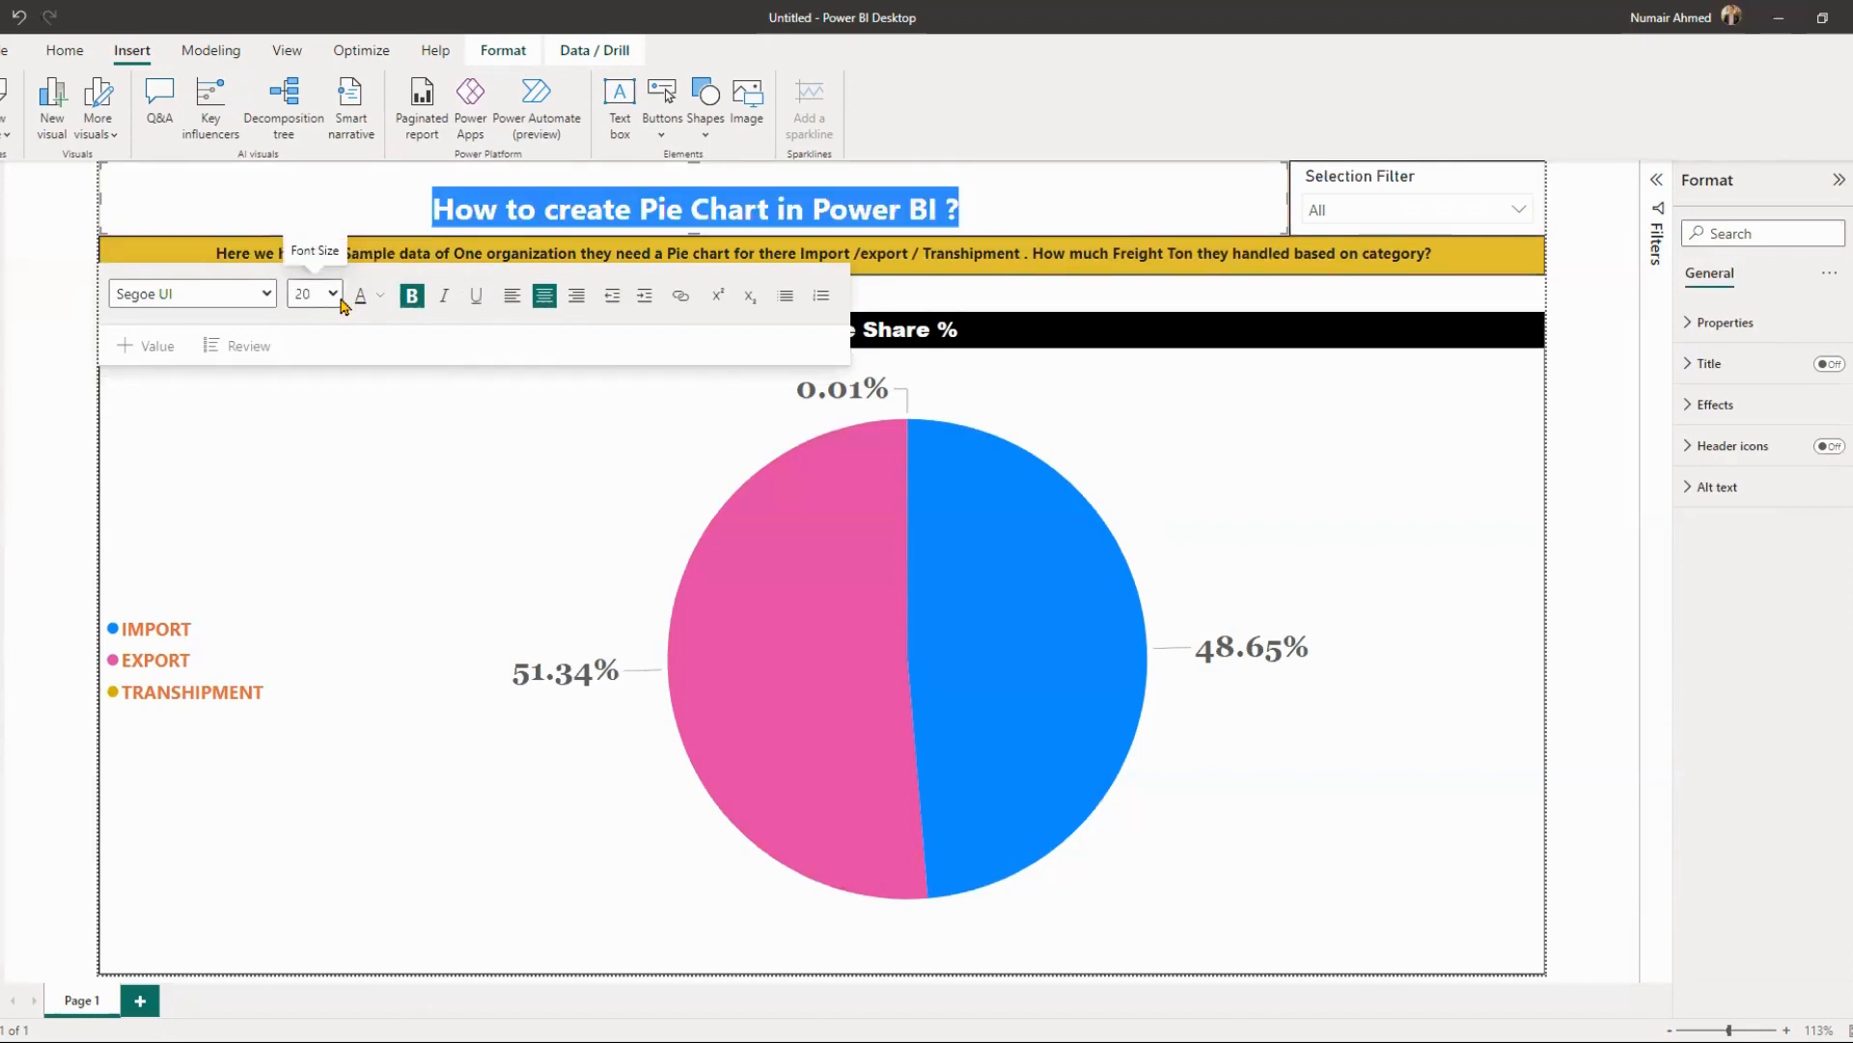
- Set the heading text box's visual border color to black
{"action": "left_click", "coordinate": [1393, 175]}
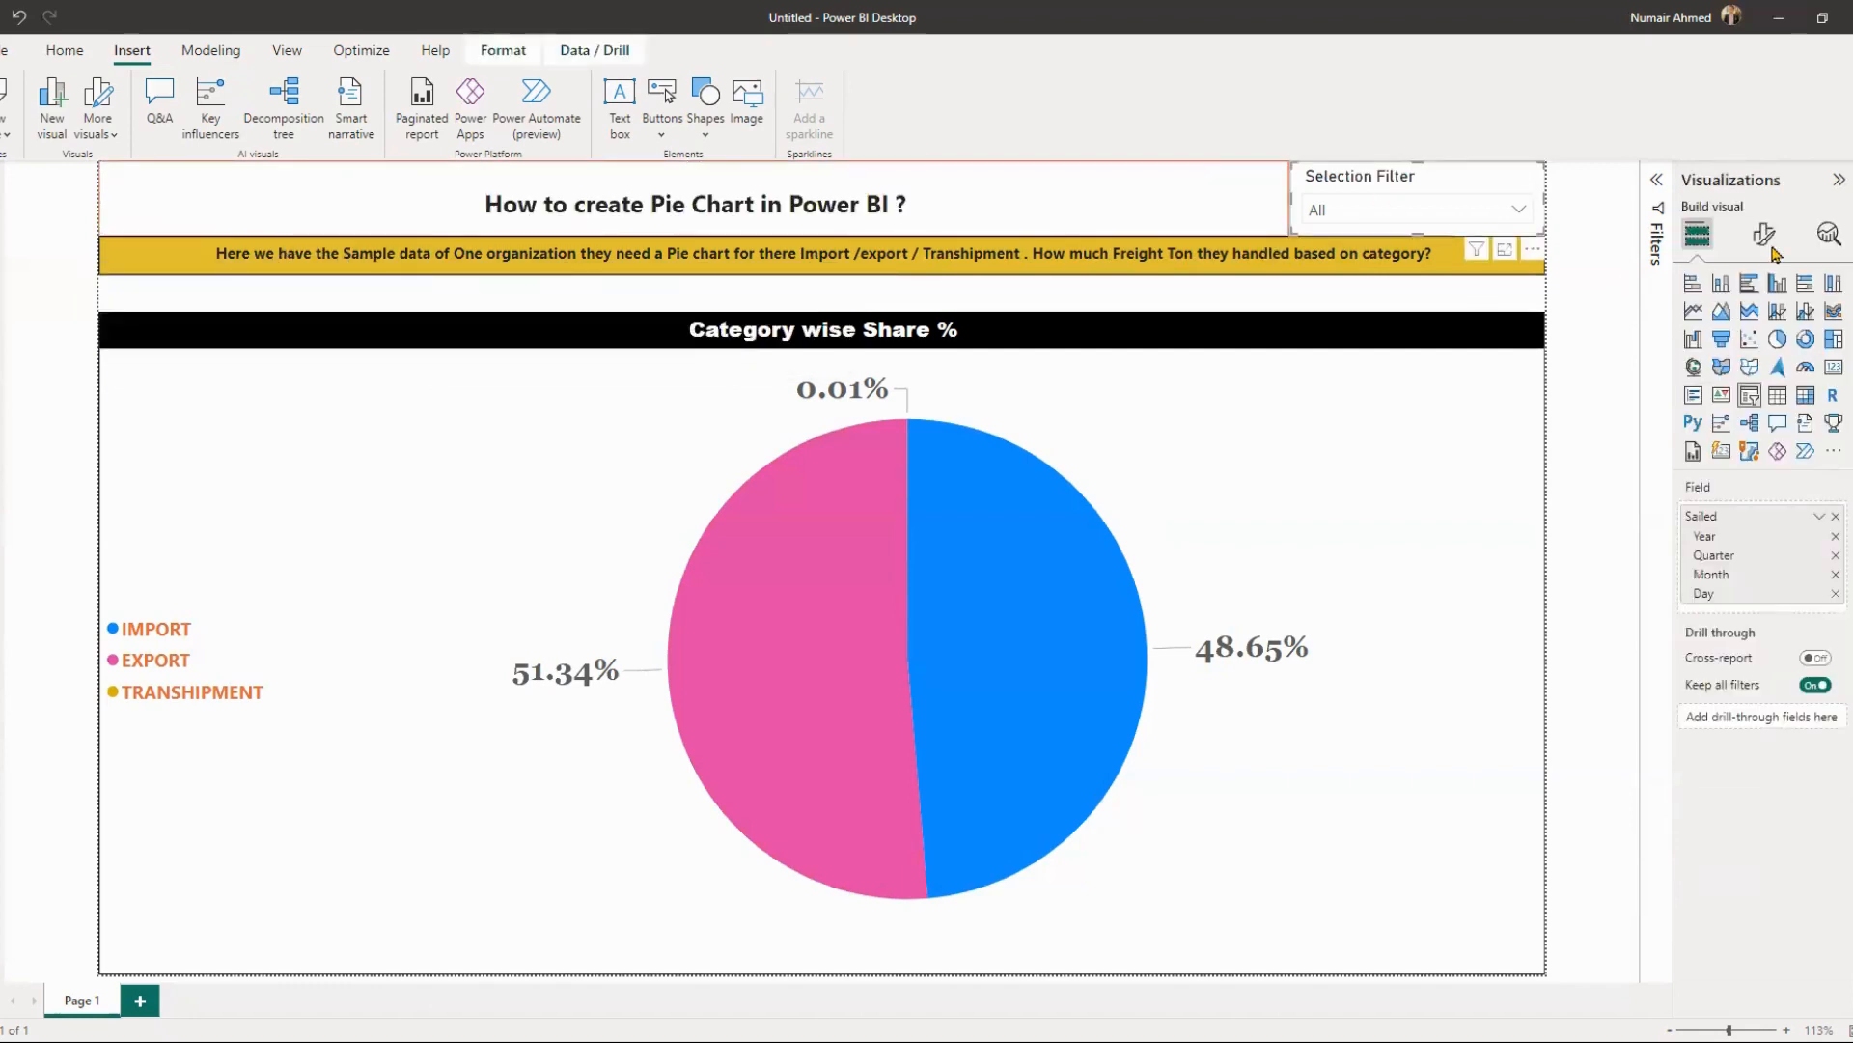
{"action": "left_click", "coordinate": [1249, 172]}
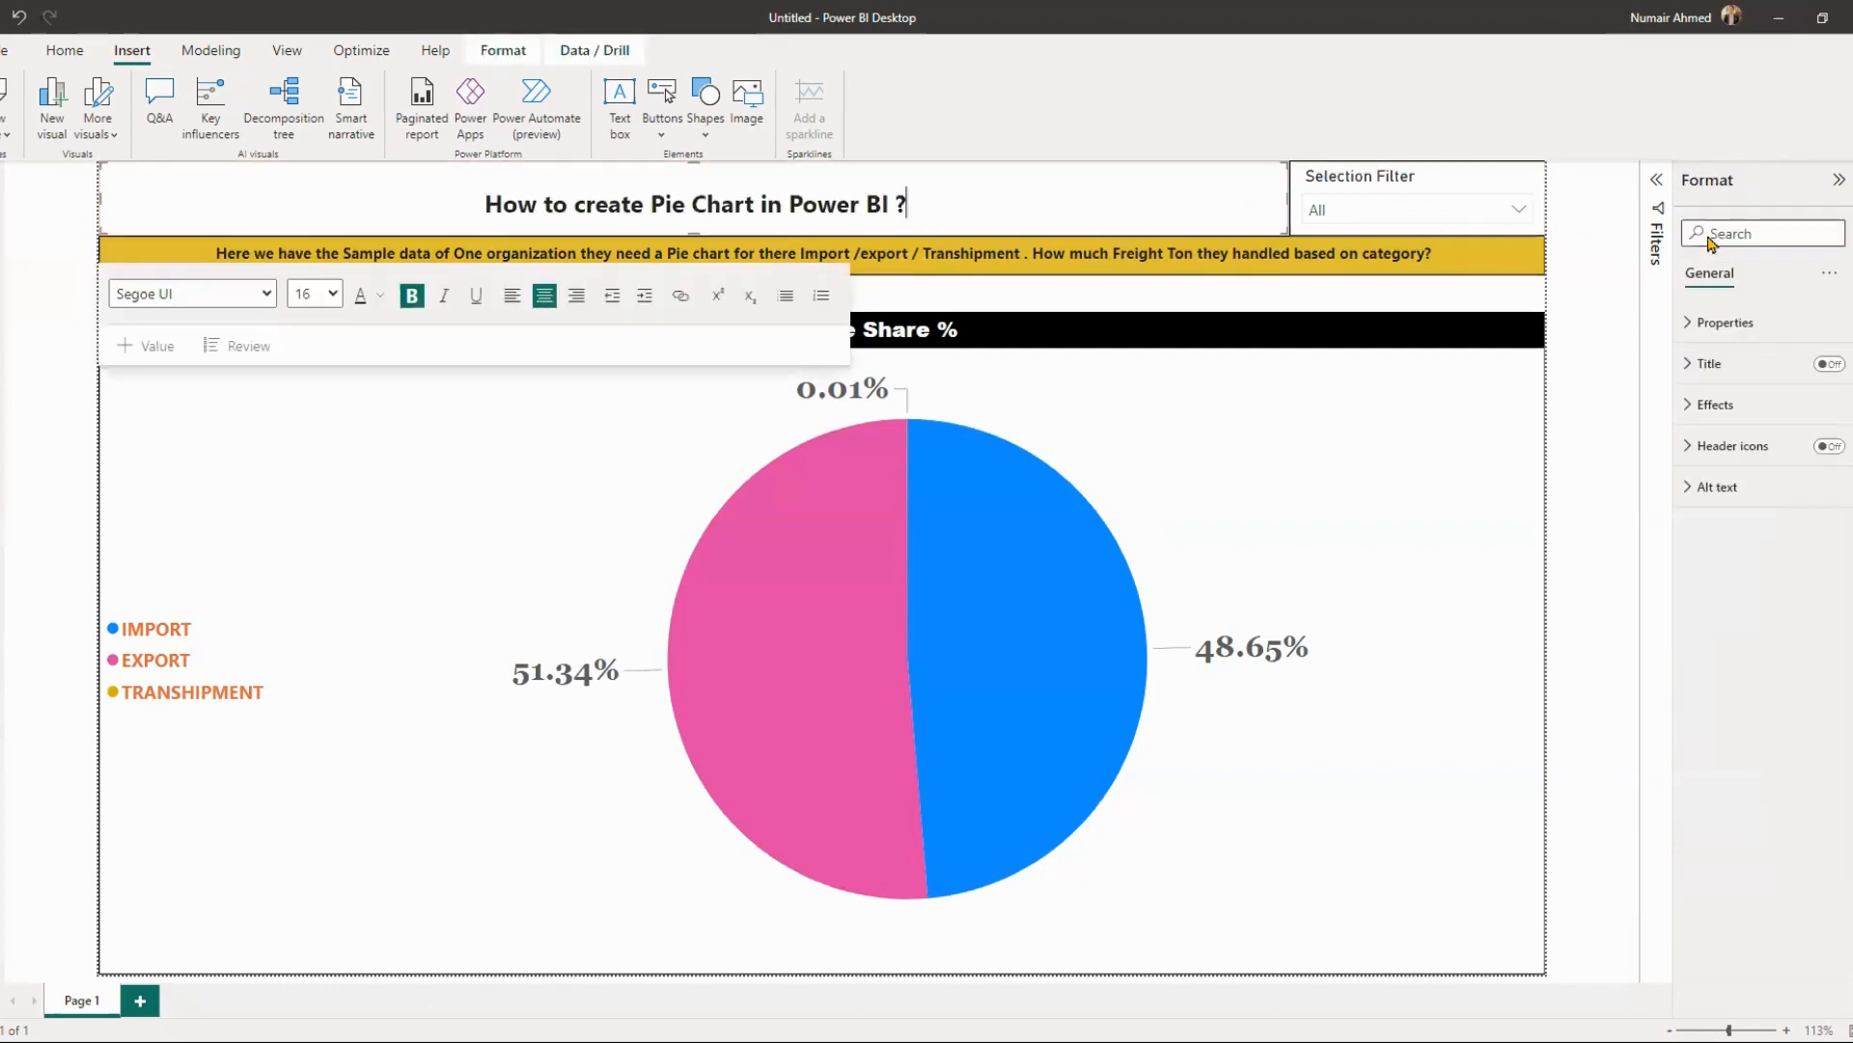
{"action": "left_click", "coordinate": [1767, 421]}
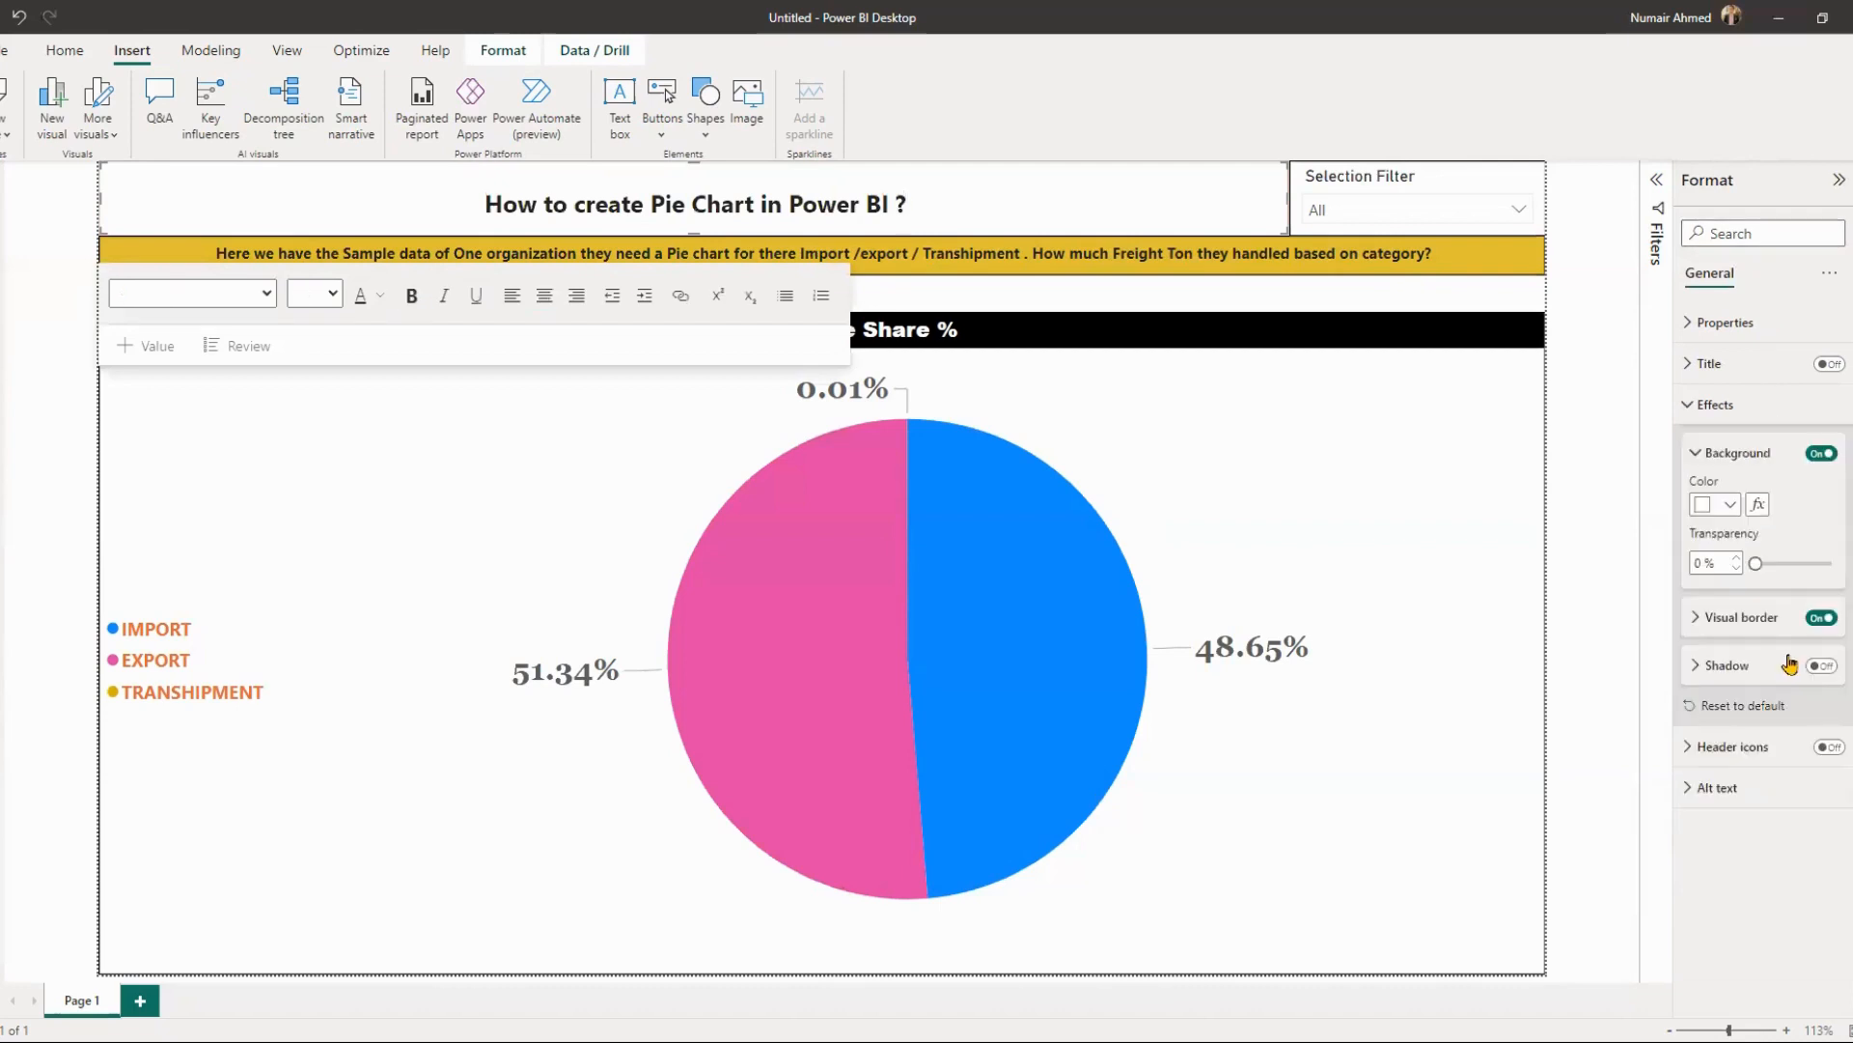
{"action": "left_click", "coordinate": [1740, 616]}
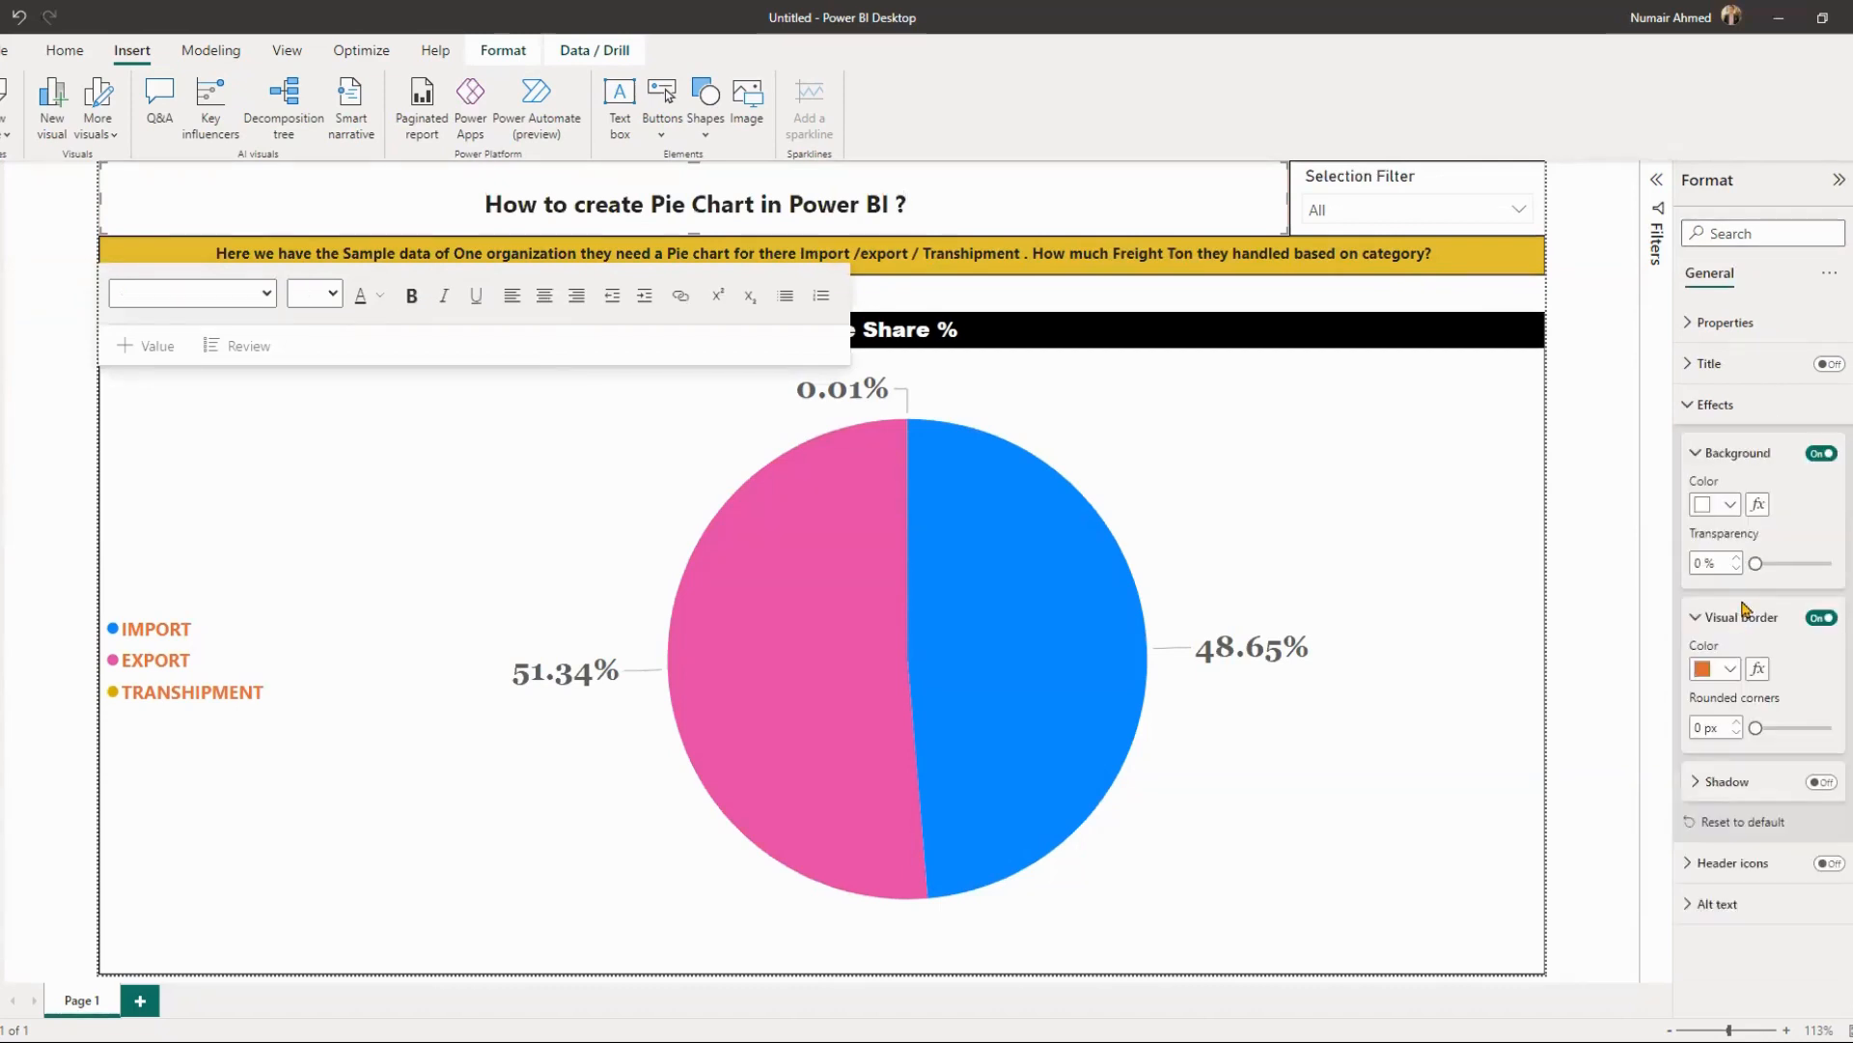
{"action": "left_click", "coordinate": [1730, 668]}
{"action": "left_click", "coordinate": [1614, 583]}
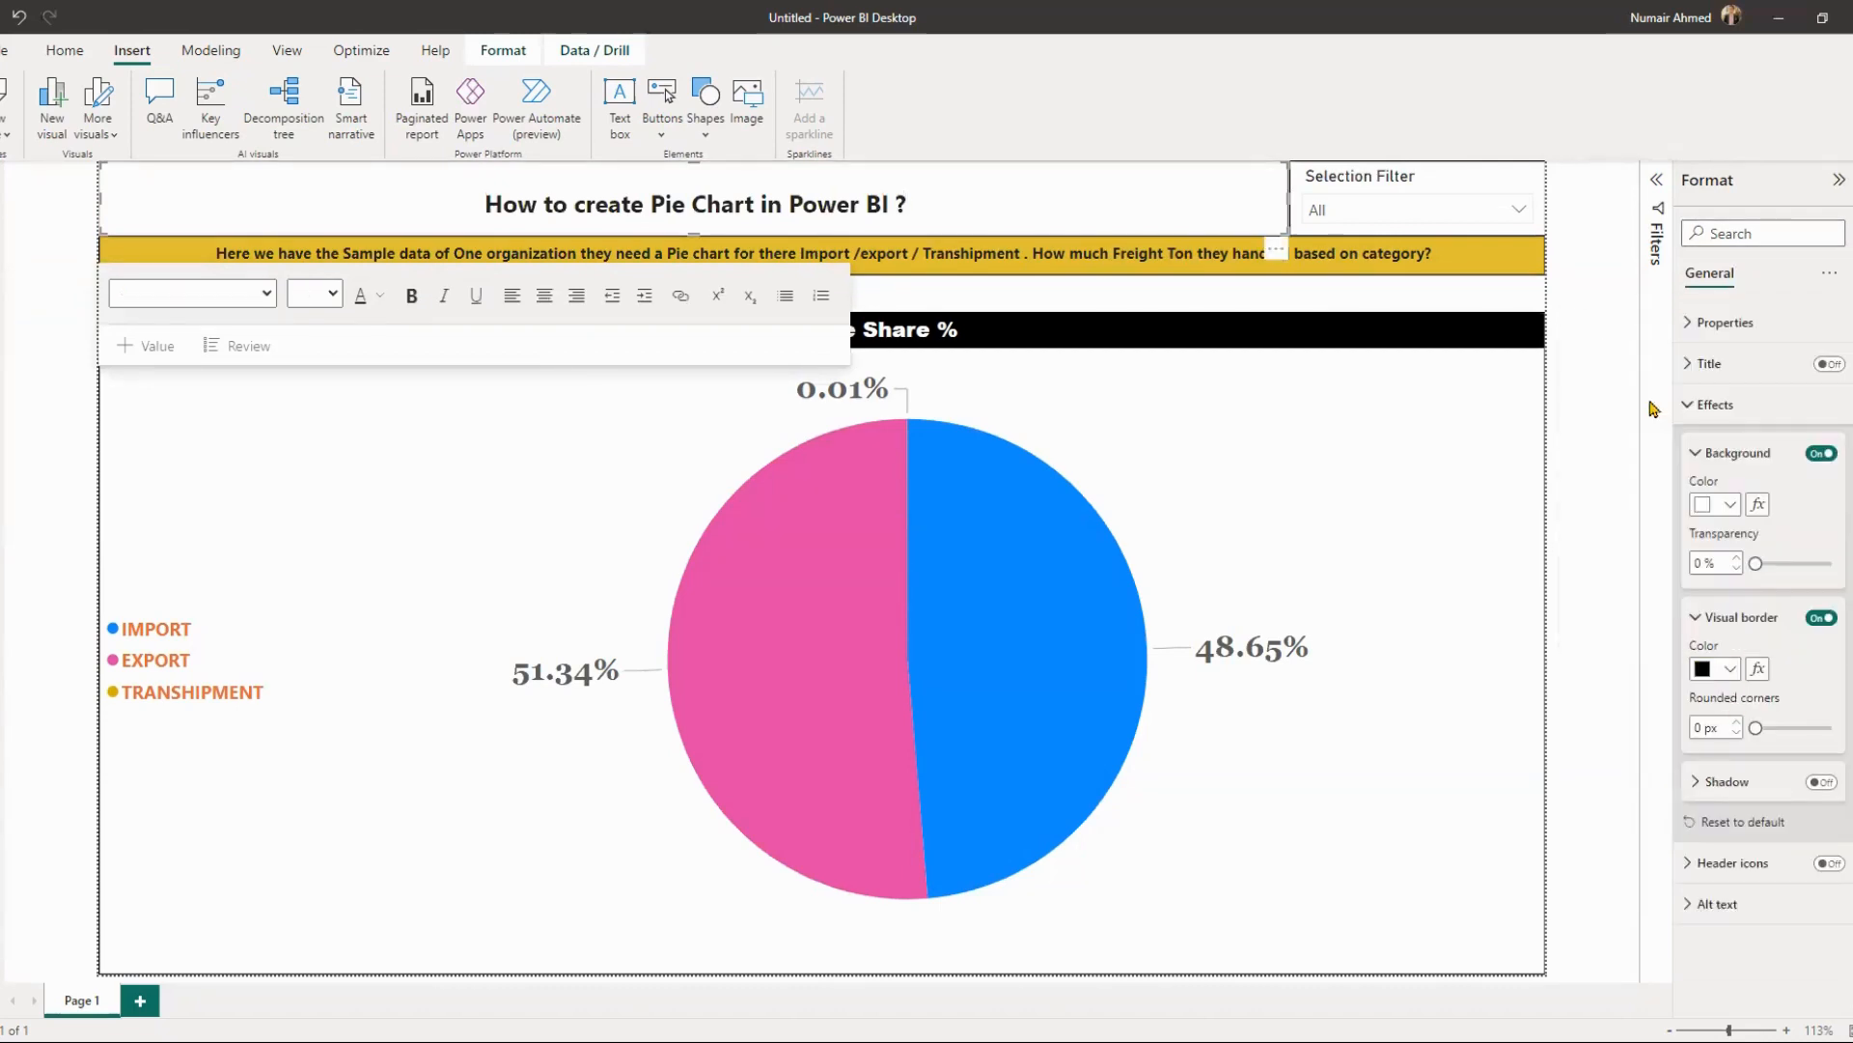
{"action": "left_click", "coordinate": [1419, 188]}
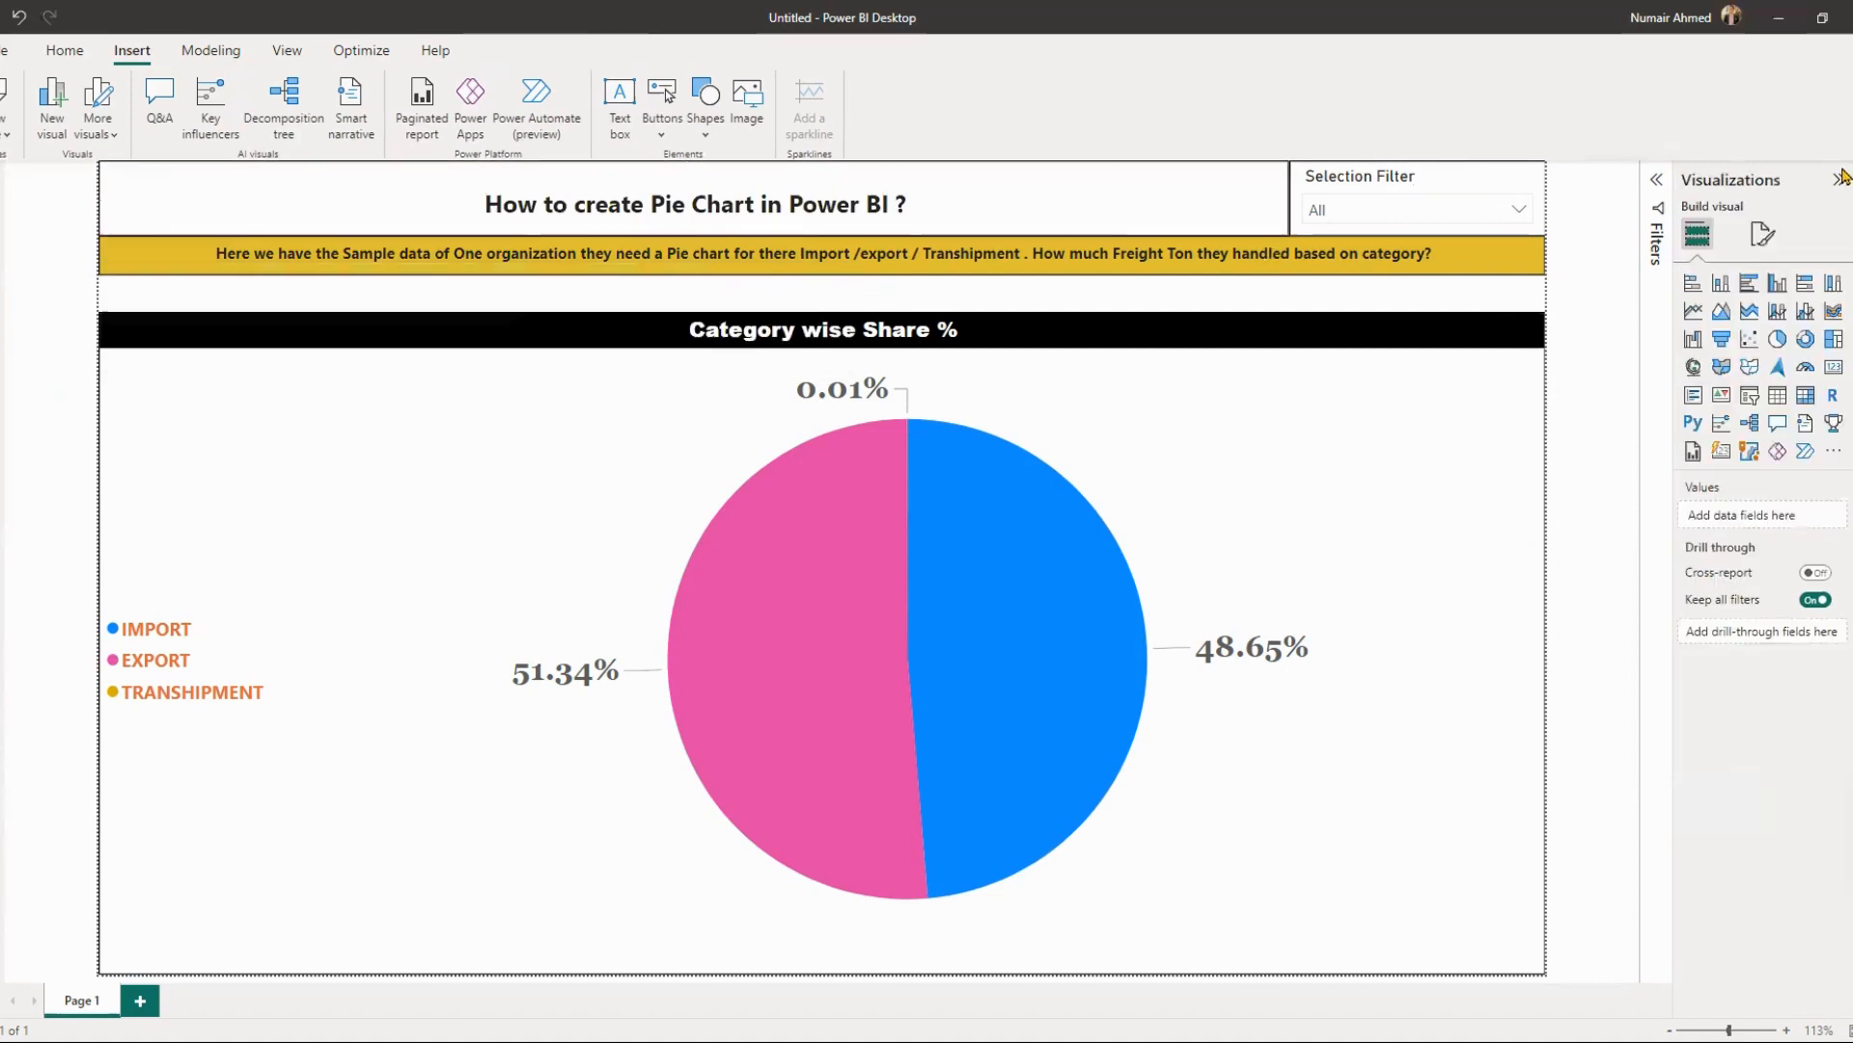
- Test the Selection Filter slicer by filtering the pie chart to each 2023 quarter individually, ending with the whole year 2023
{"action": "left_click", "coordinate": [1589, 210]}
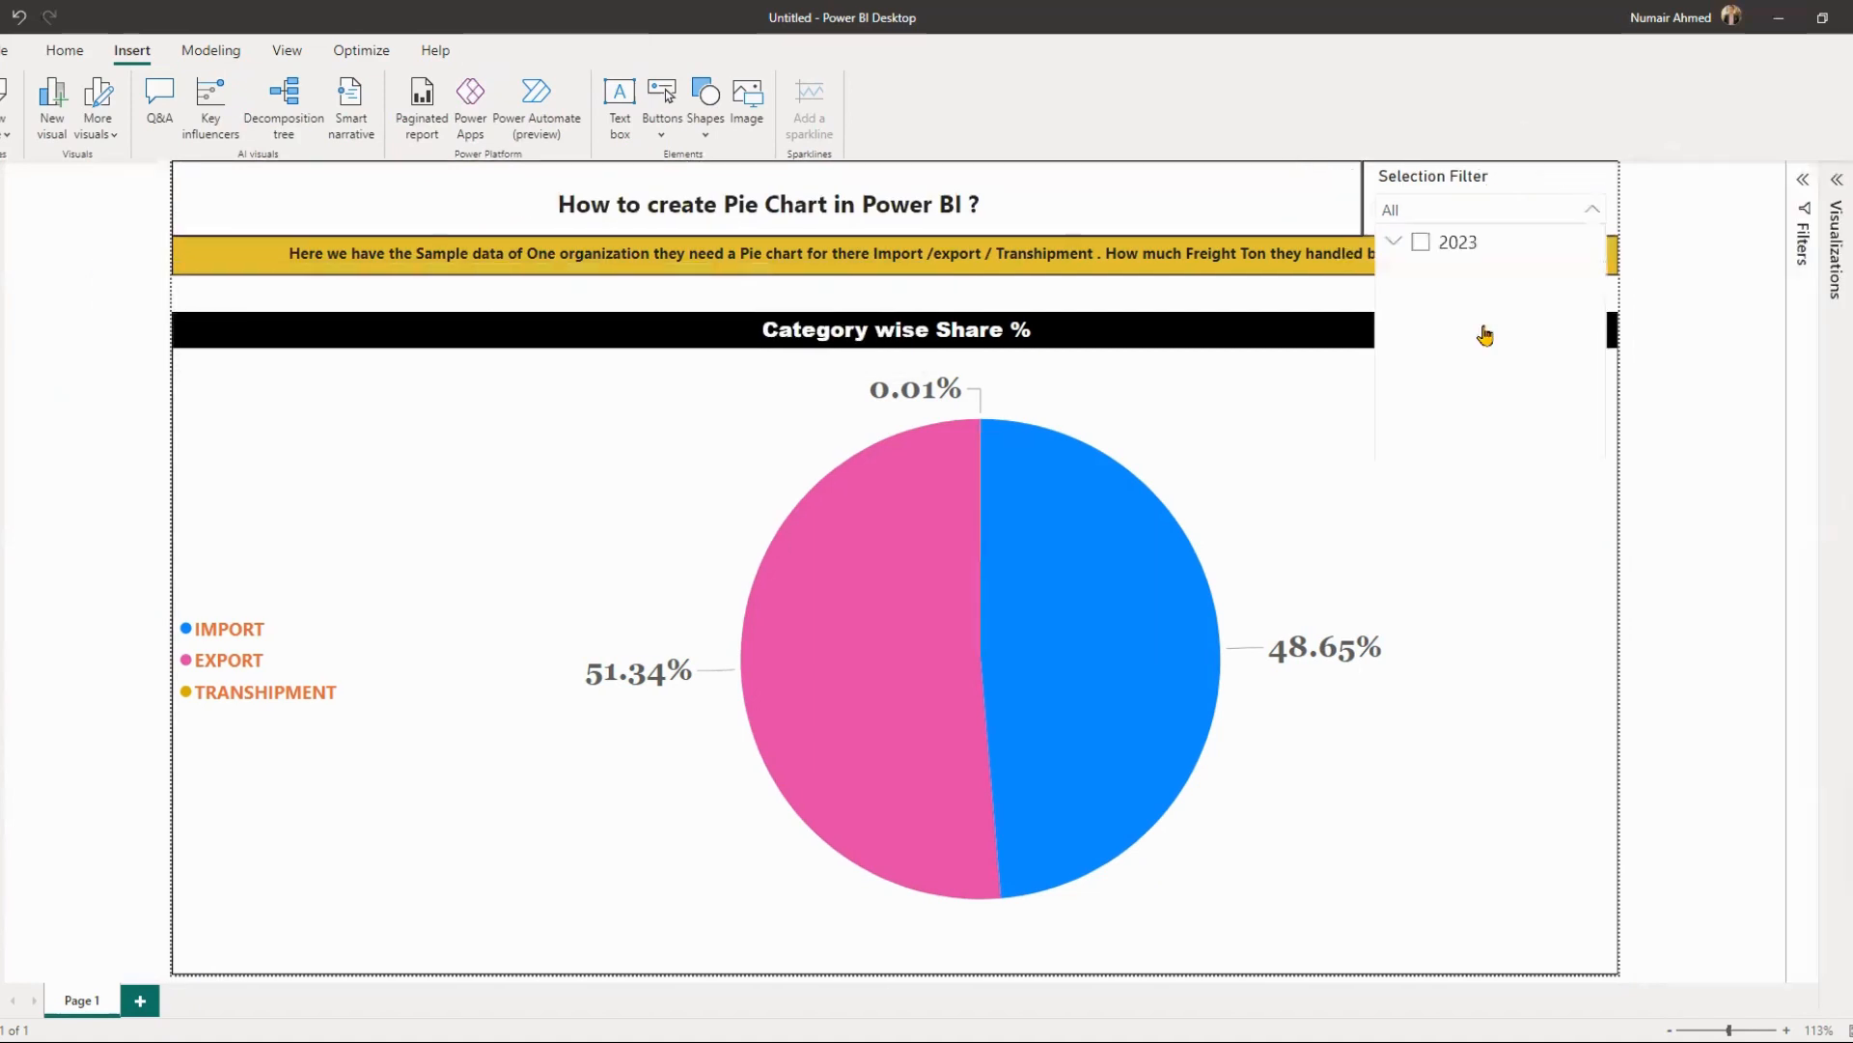
{"action": "left_click", "coordinate": [1402, 245]}
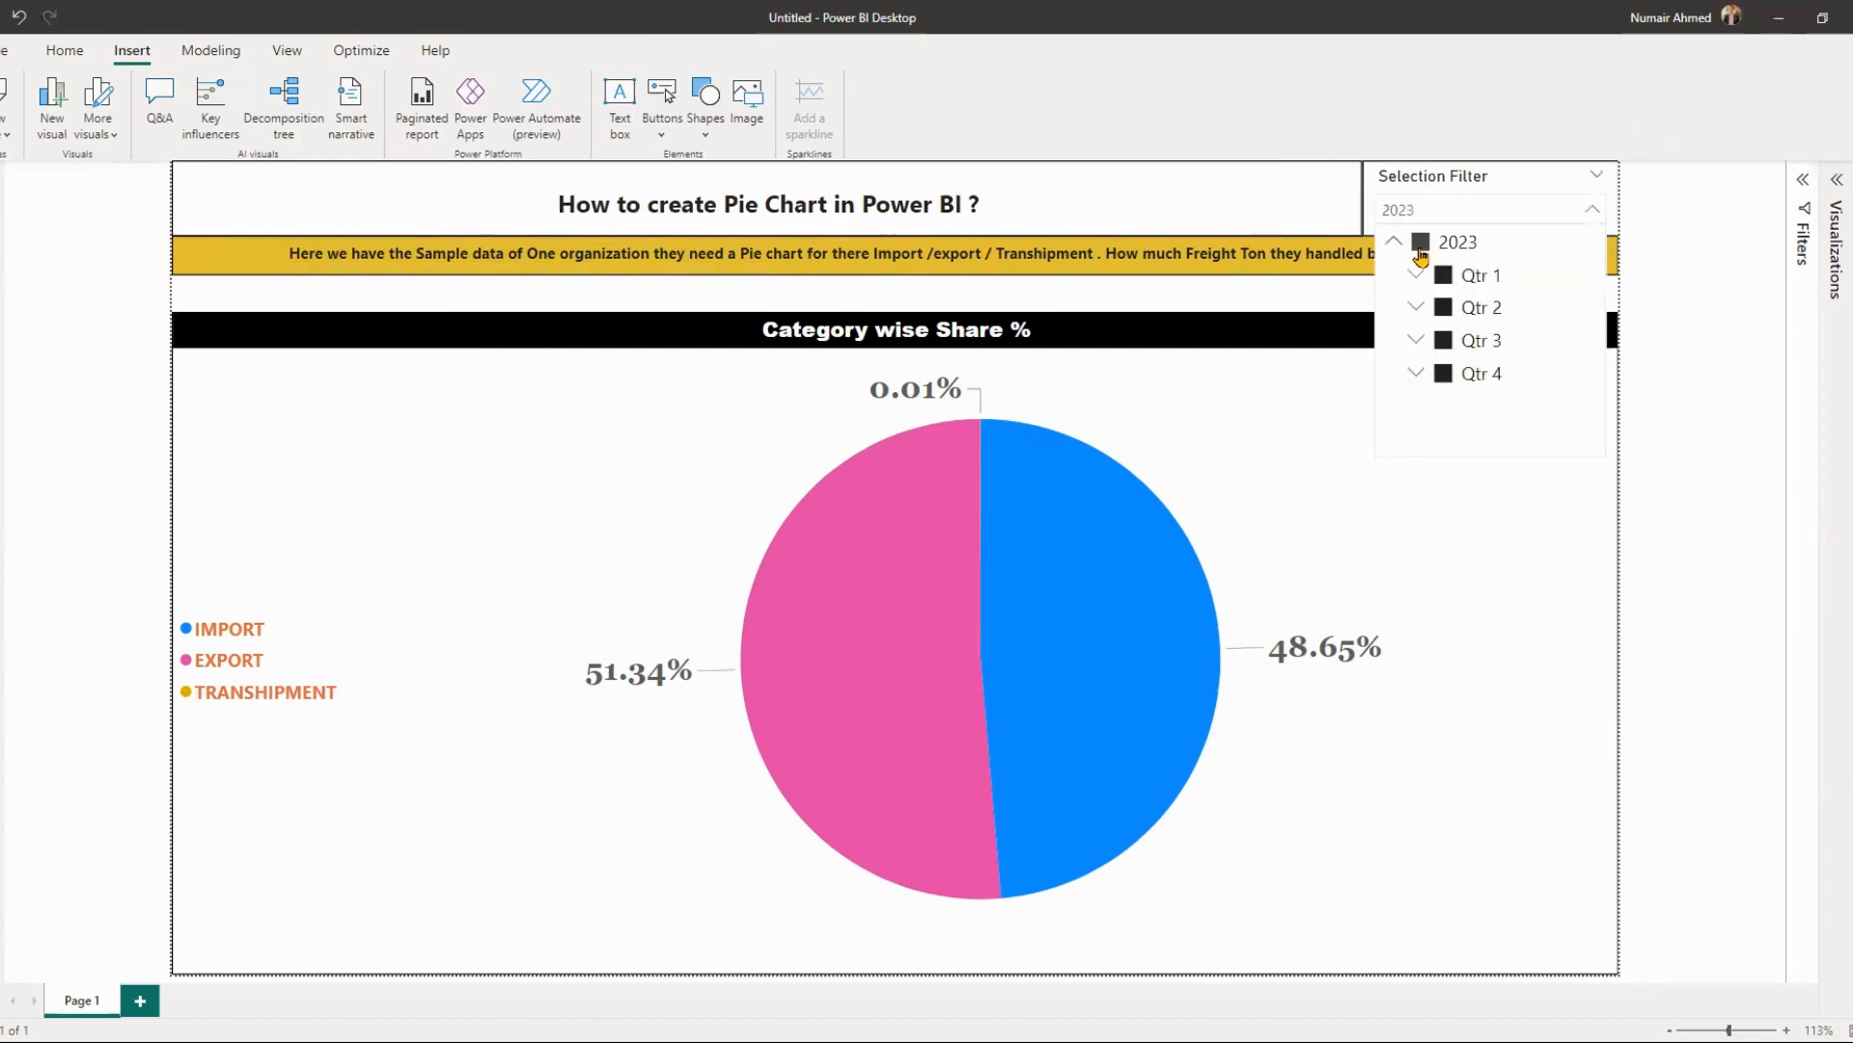
{"action": "left_click", "coordinate": [1443, 277]}
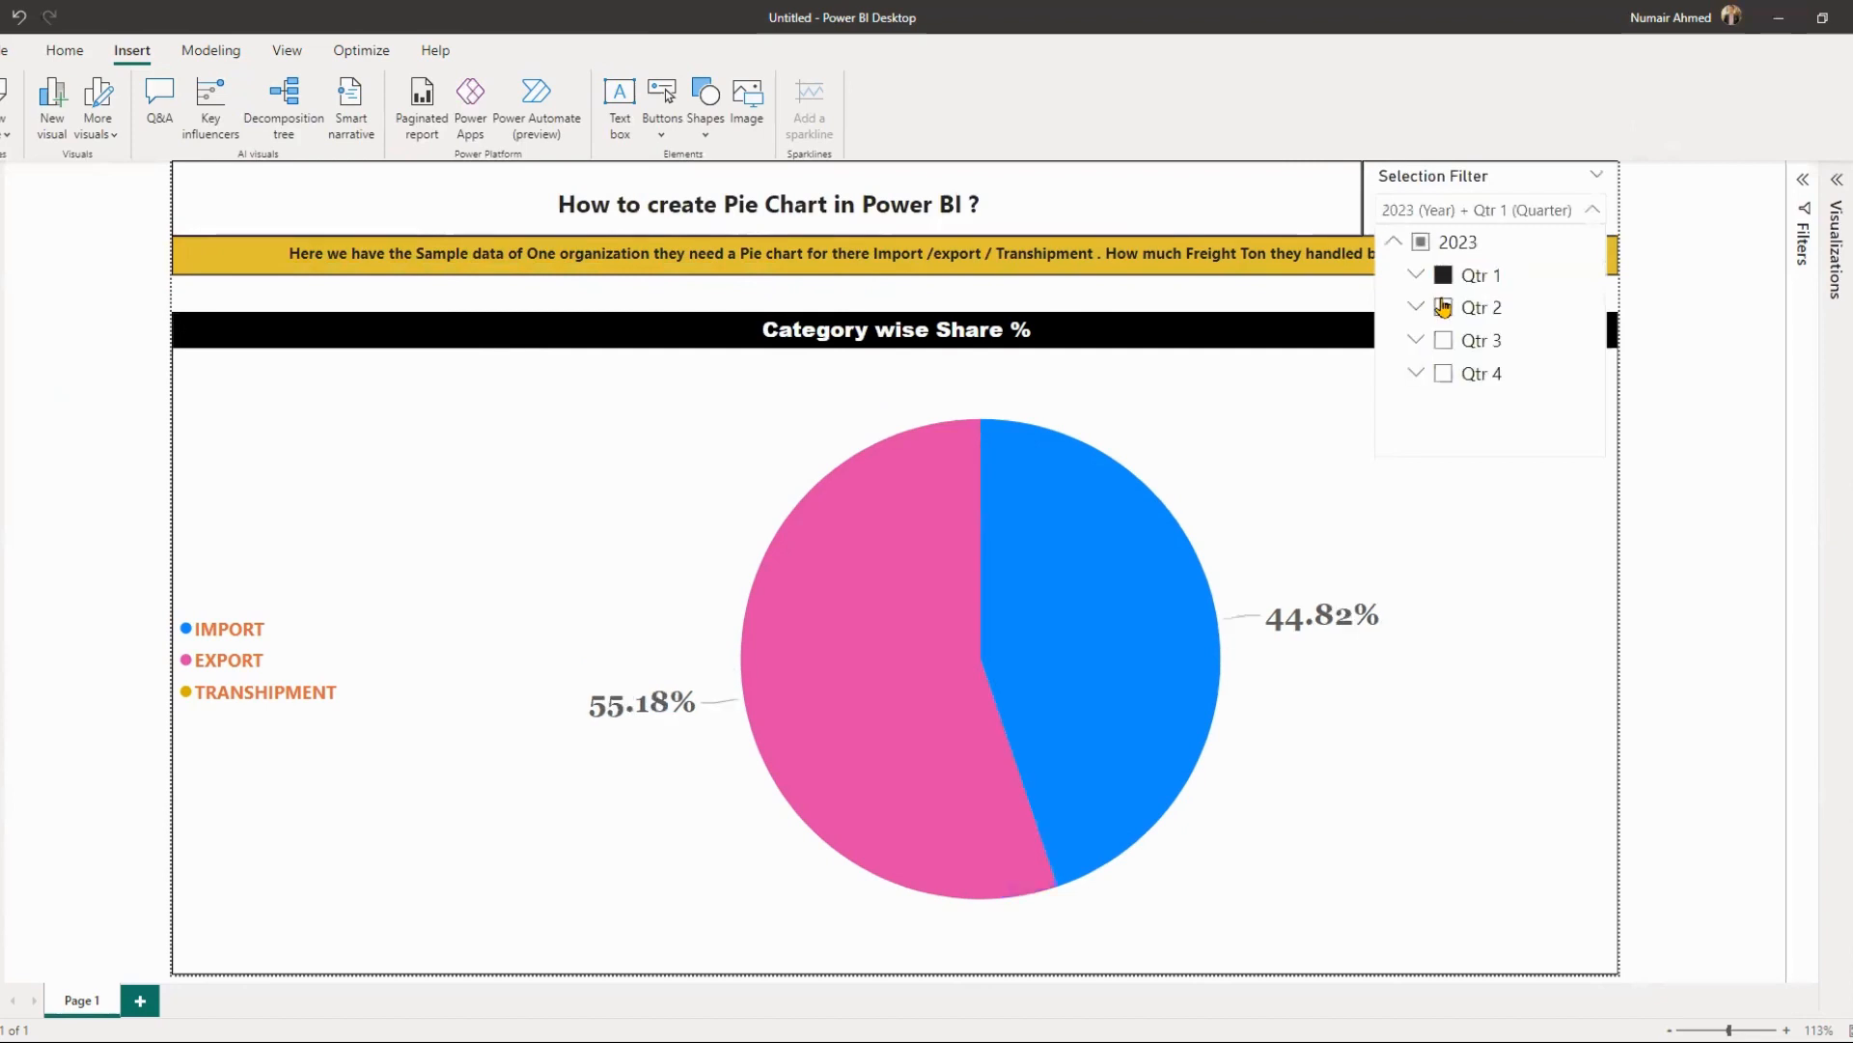
{"action": "left_click", "coordinate": [1444, 308]}
{"action": "left_click", "coordinate": [1445, 343]}
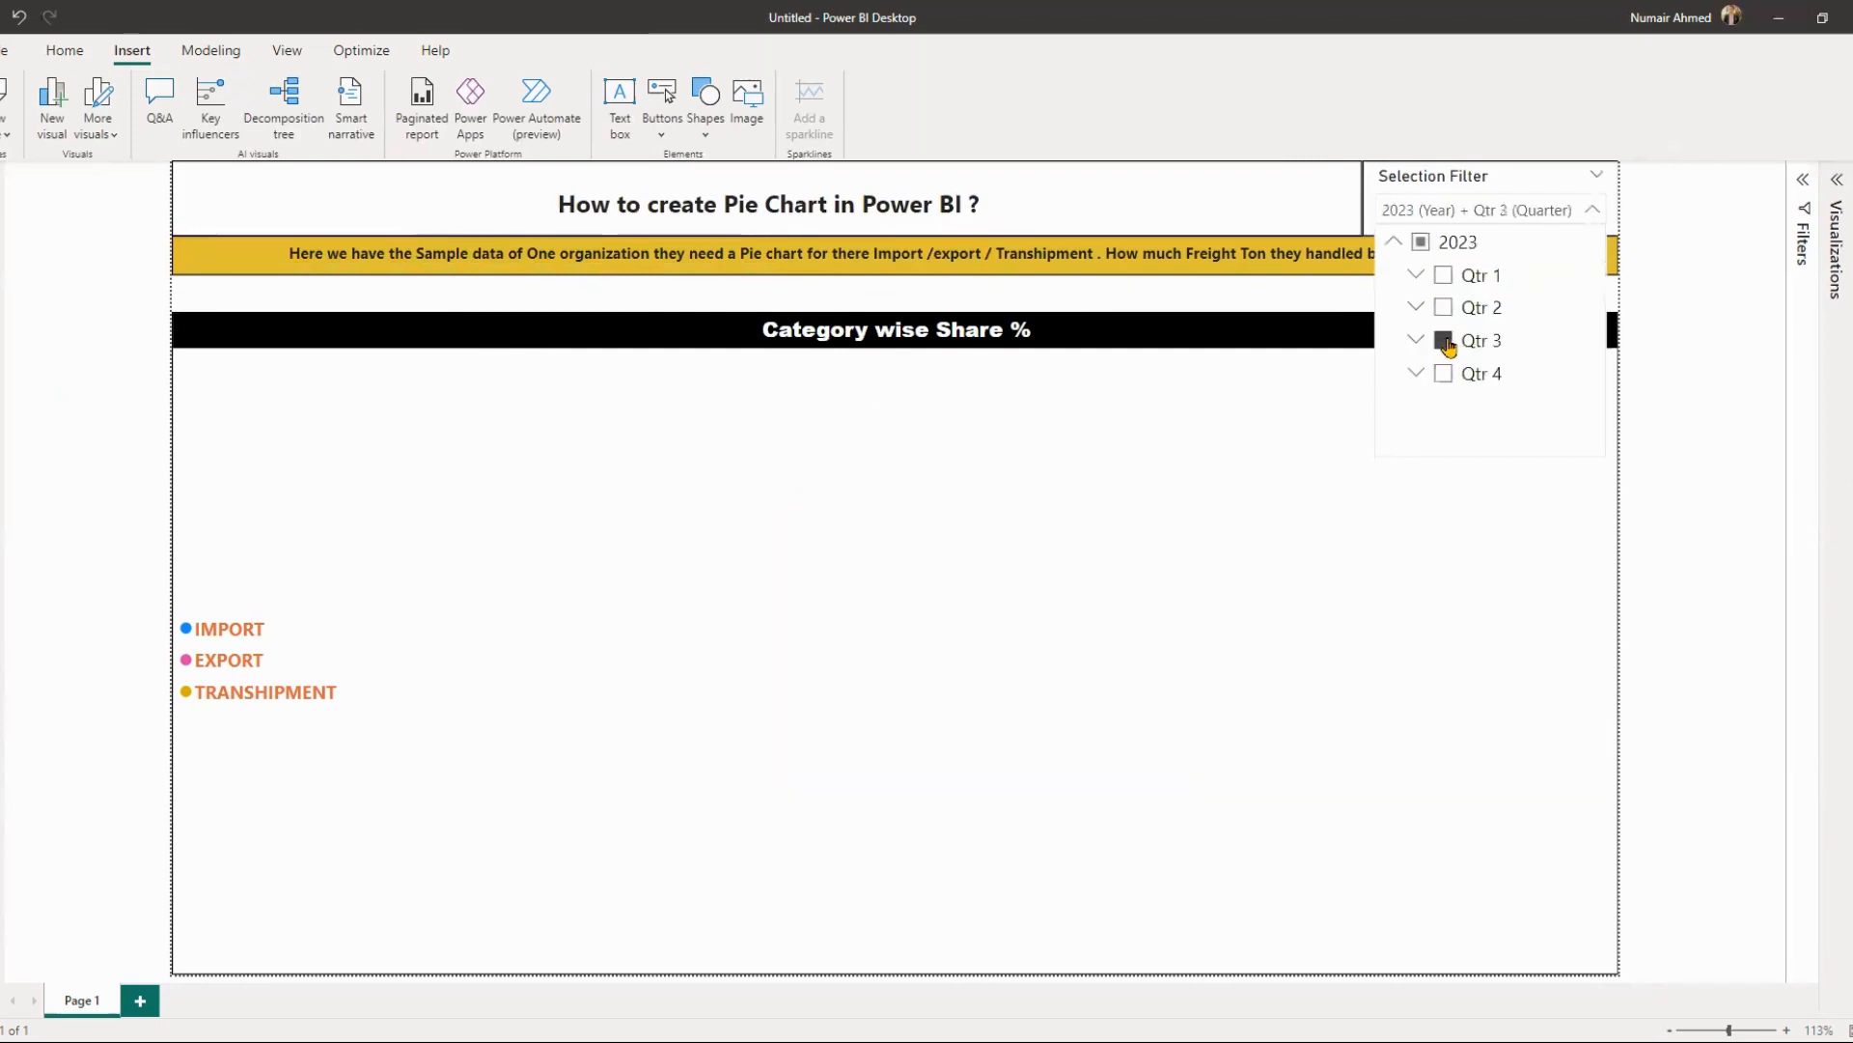
{"action": "left_click", "coordinate": [1443, 375]}
{"action": "left_click", "coordinate": [1446, 307]}
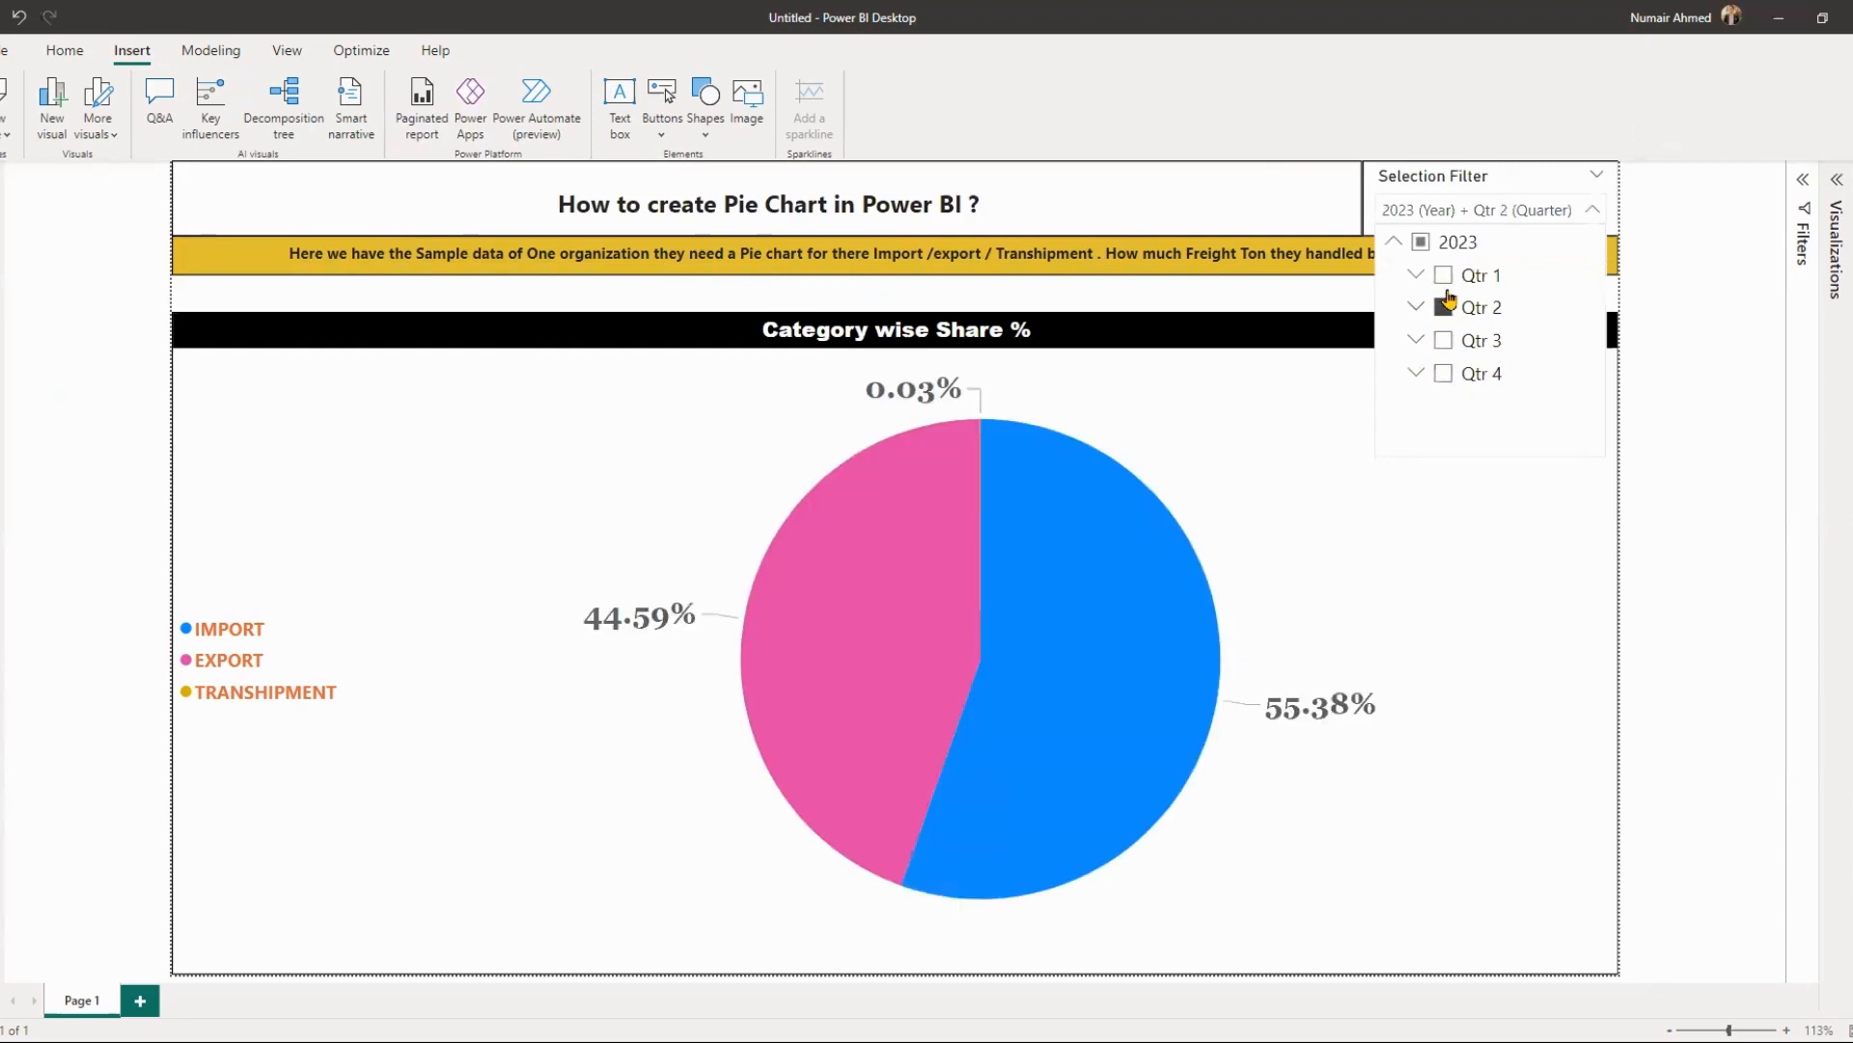
{"action": "left_click", "coordinate": [1443, 276]}
{"action": "left_click", "coordinate": [1429, 246]}
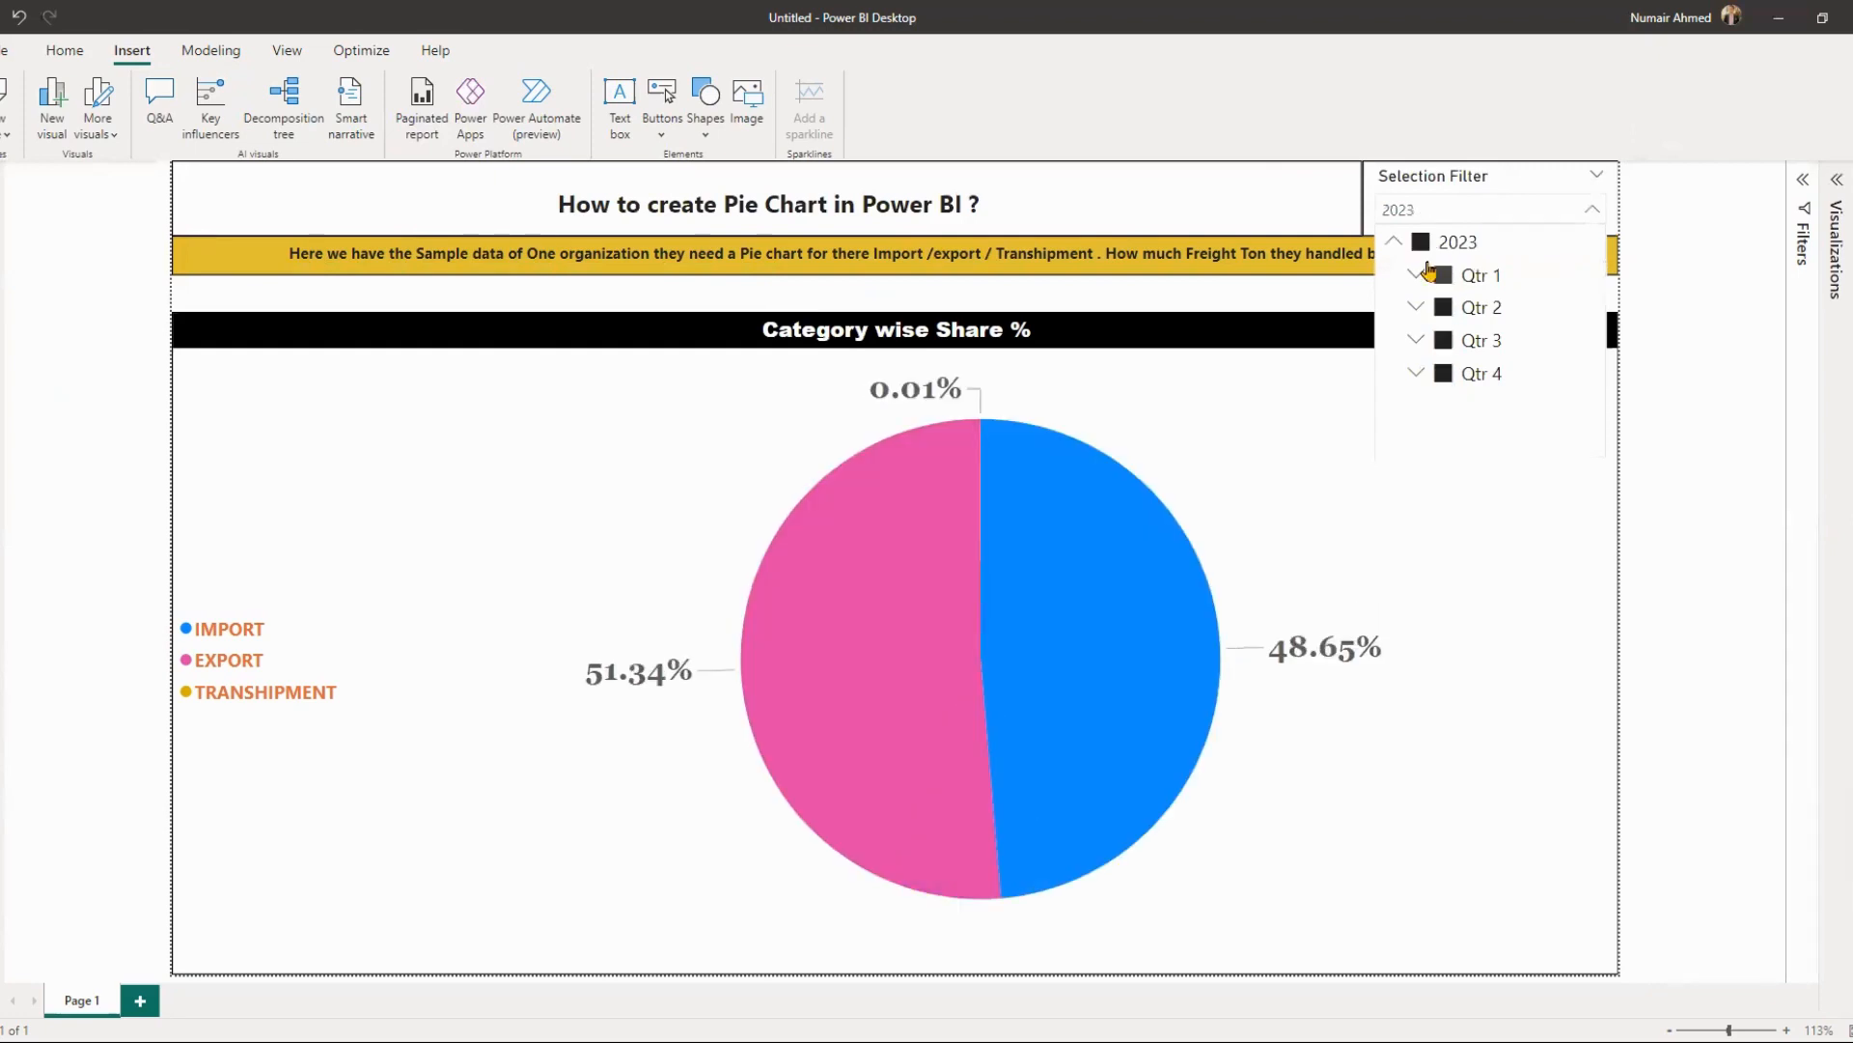
- Clear the 2023 selection, expand Qtr 1 in the slicer, and check the pie chart for January and March separately
{"action": "left_click", "coordinate": [1416, 275]}
{"action": "left_click", "coordinate": [1423, 244]}
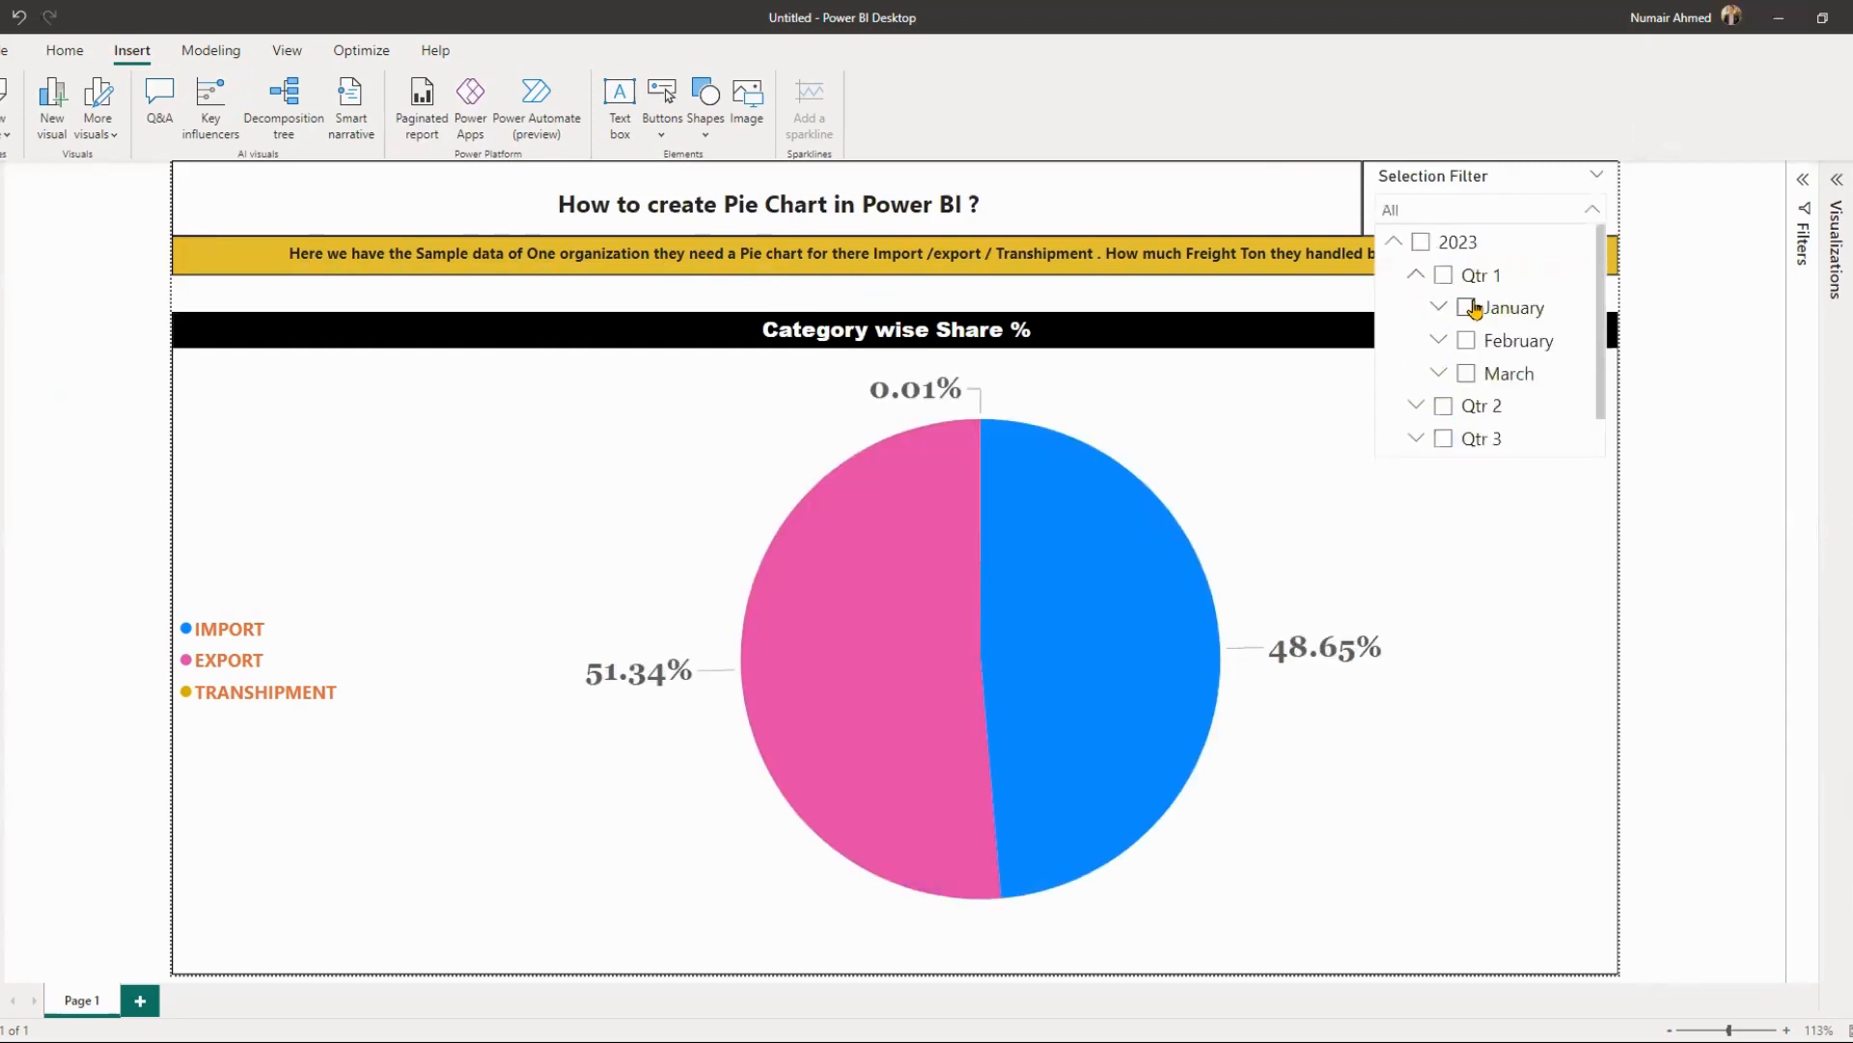
{"action": "left_click", "coordinate": [1467, 309]}
{"action": "left_click", "coordinate": [1468, 313]}
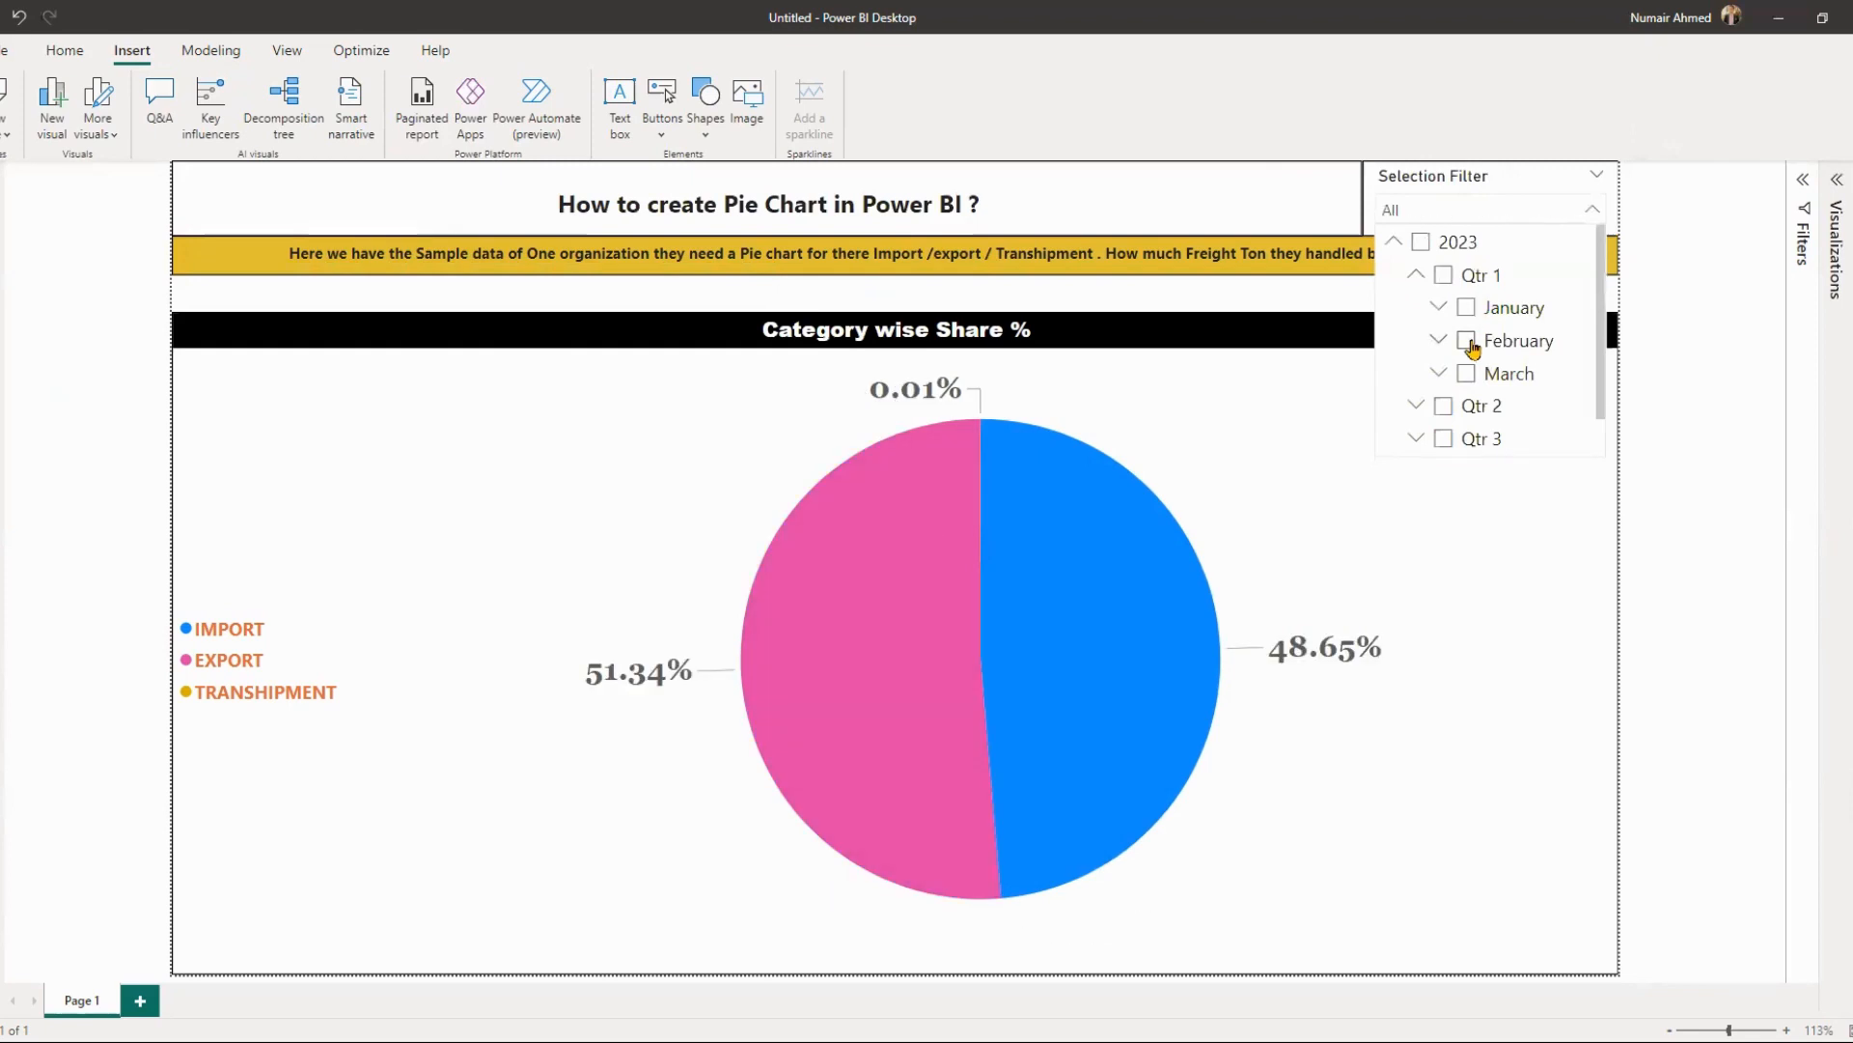
{"action": "left_click", "coordinate": [1467, 375]}
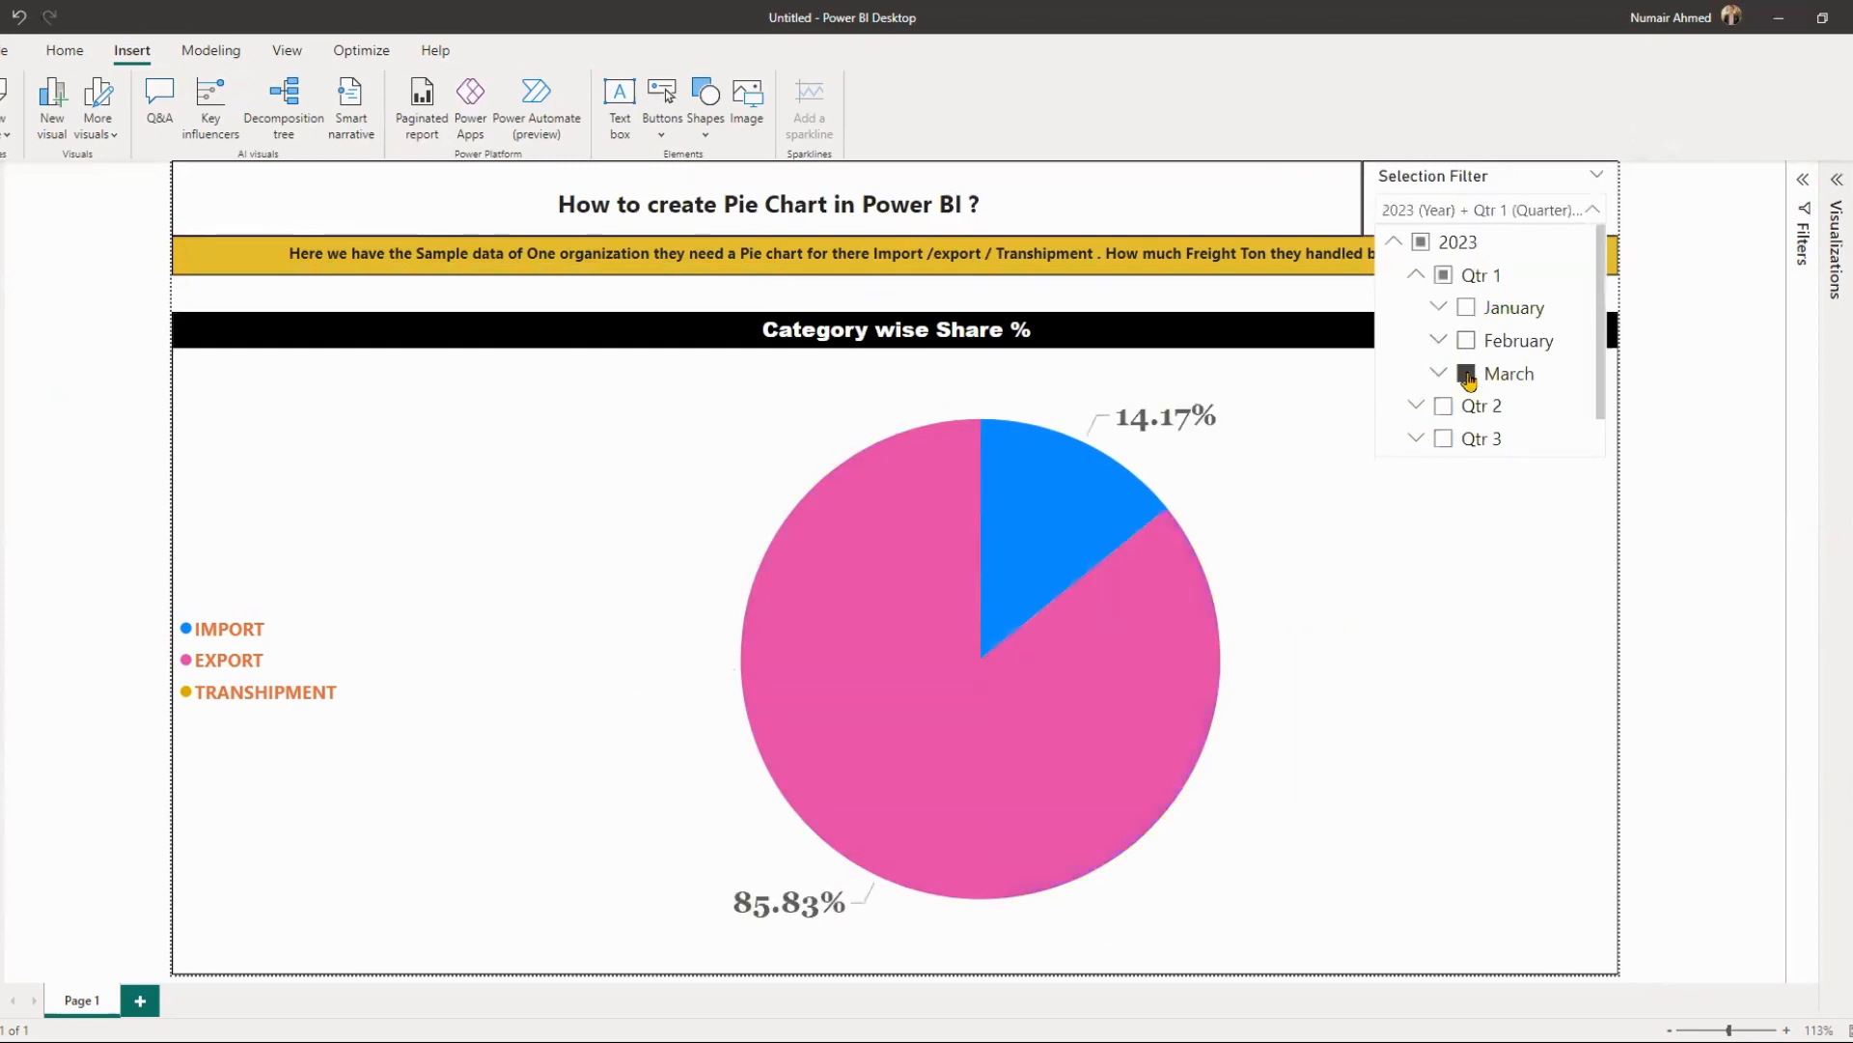
{"action": "left_click", "coordinate": [1469, 375]}
- Expand January in the slicer, check the pie chart for single days including 1, 3 and 4, and collapse January again
{"action": "left_click", "coordinate": [1438, 306]}
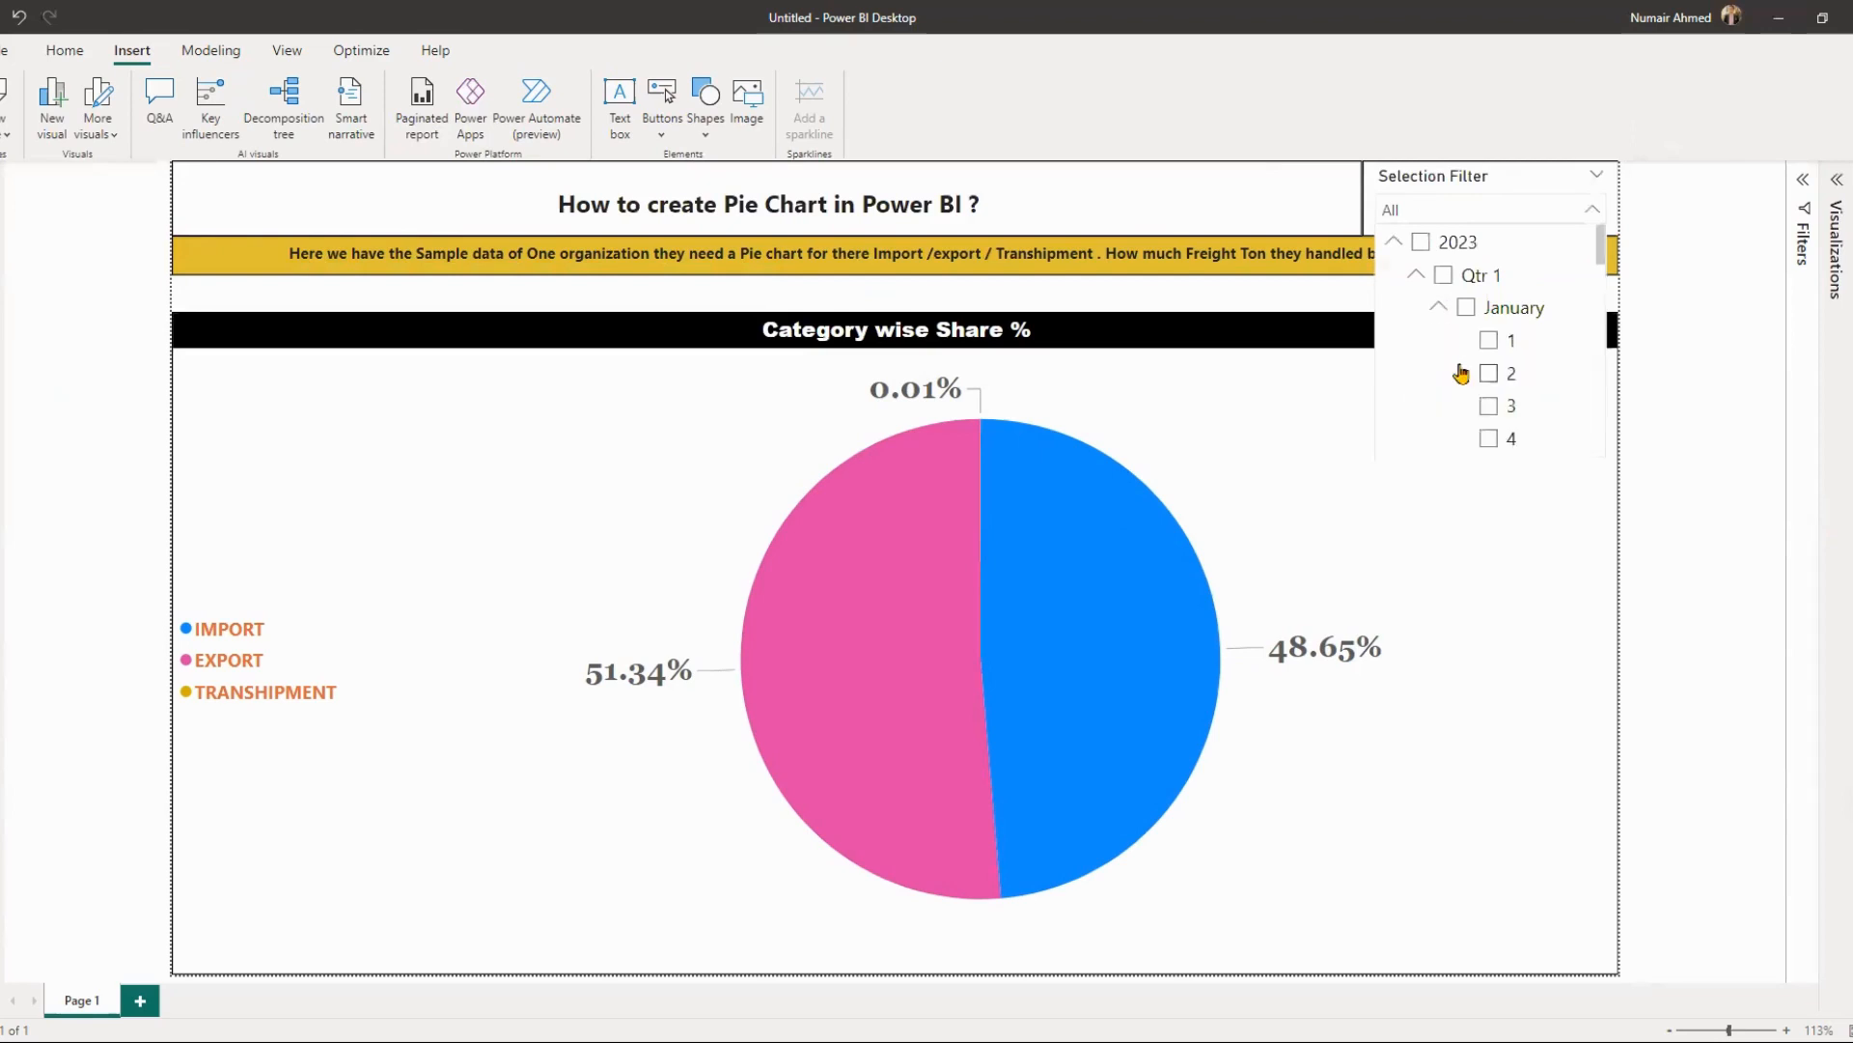
{"action": "left_click", "coordinate": [1487, 344]}
{"action": "left_click", "coordinate": [1492, 355]}
{"action": "left_click", "coordinate": [1492, 406]}
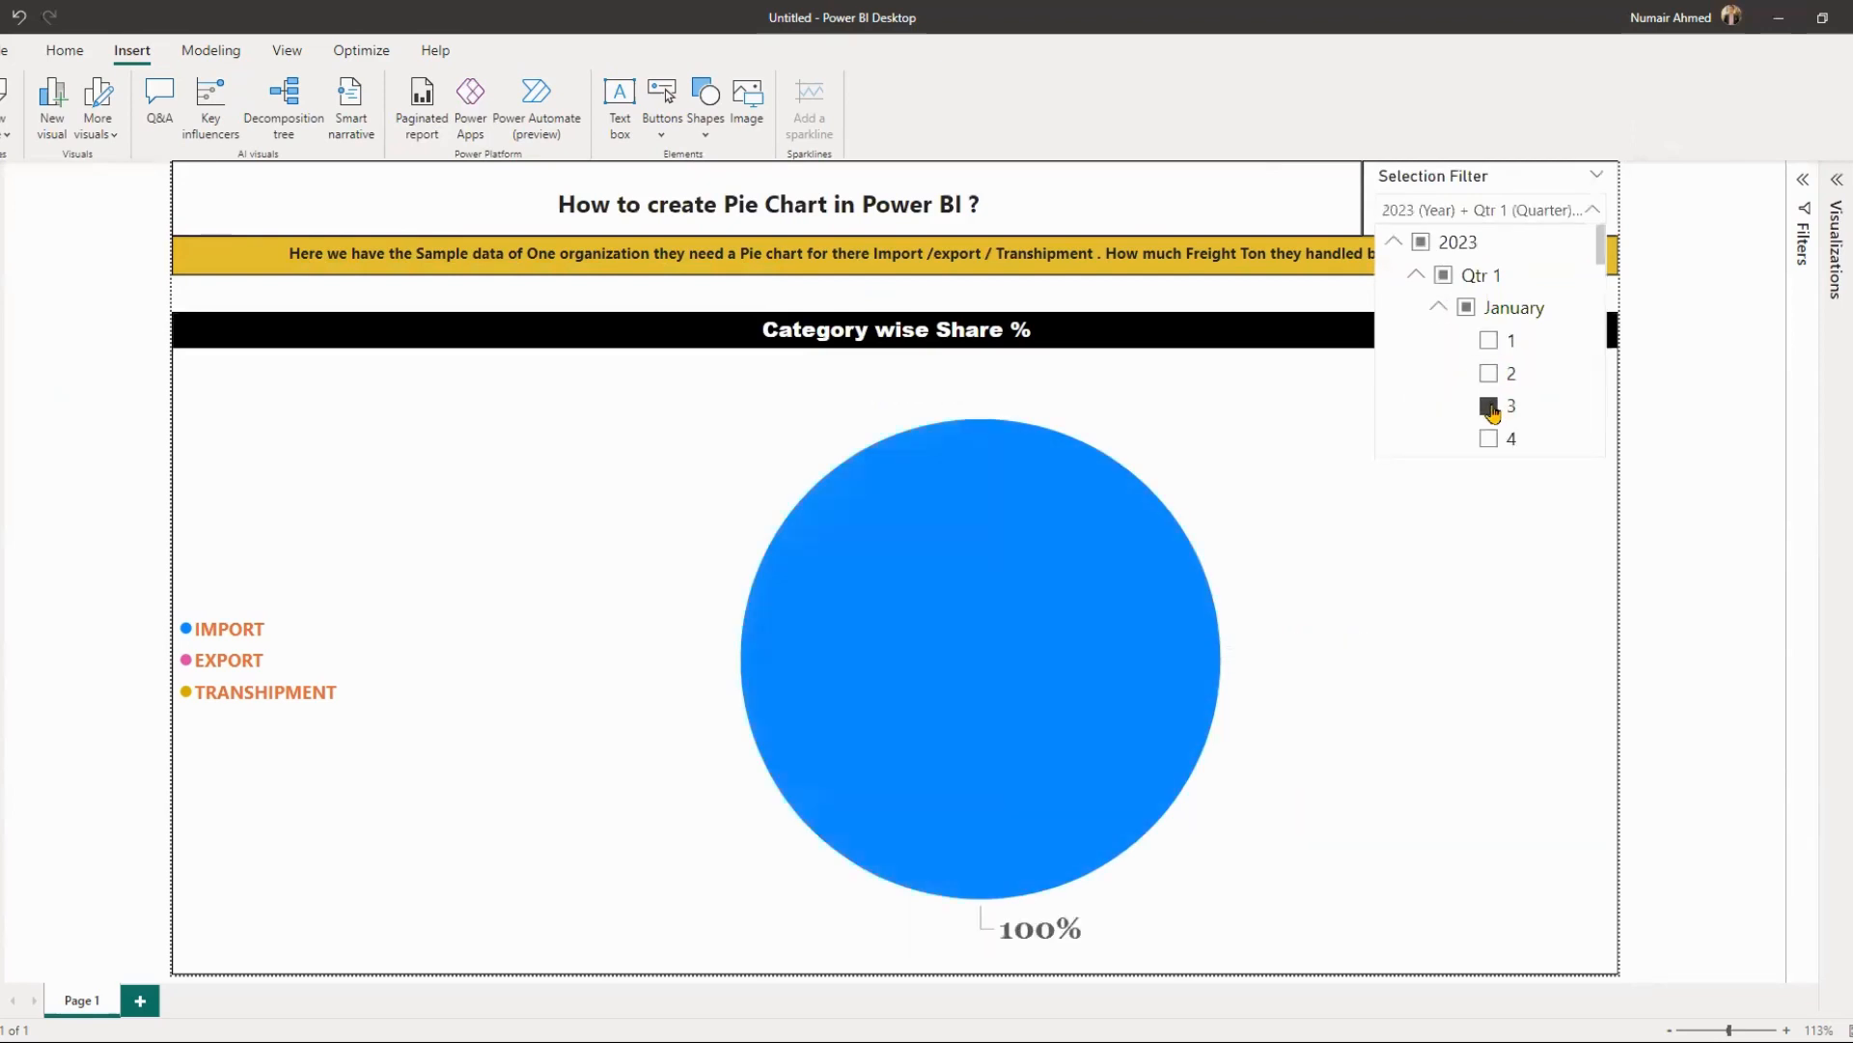
{"action": "left_click", "coordinate": [1493, 406]}
{"action": "scroll", "coordinate": [1497, 374], "scroll_direction": "down", "scroll_amount": 1}
{"action": "left_click", "coordinate": [1490, 373]}
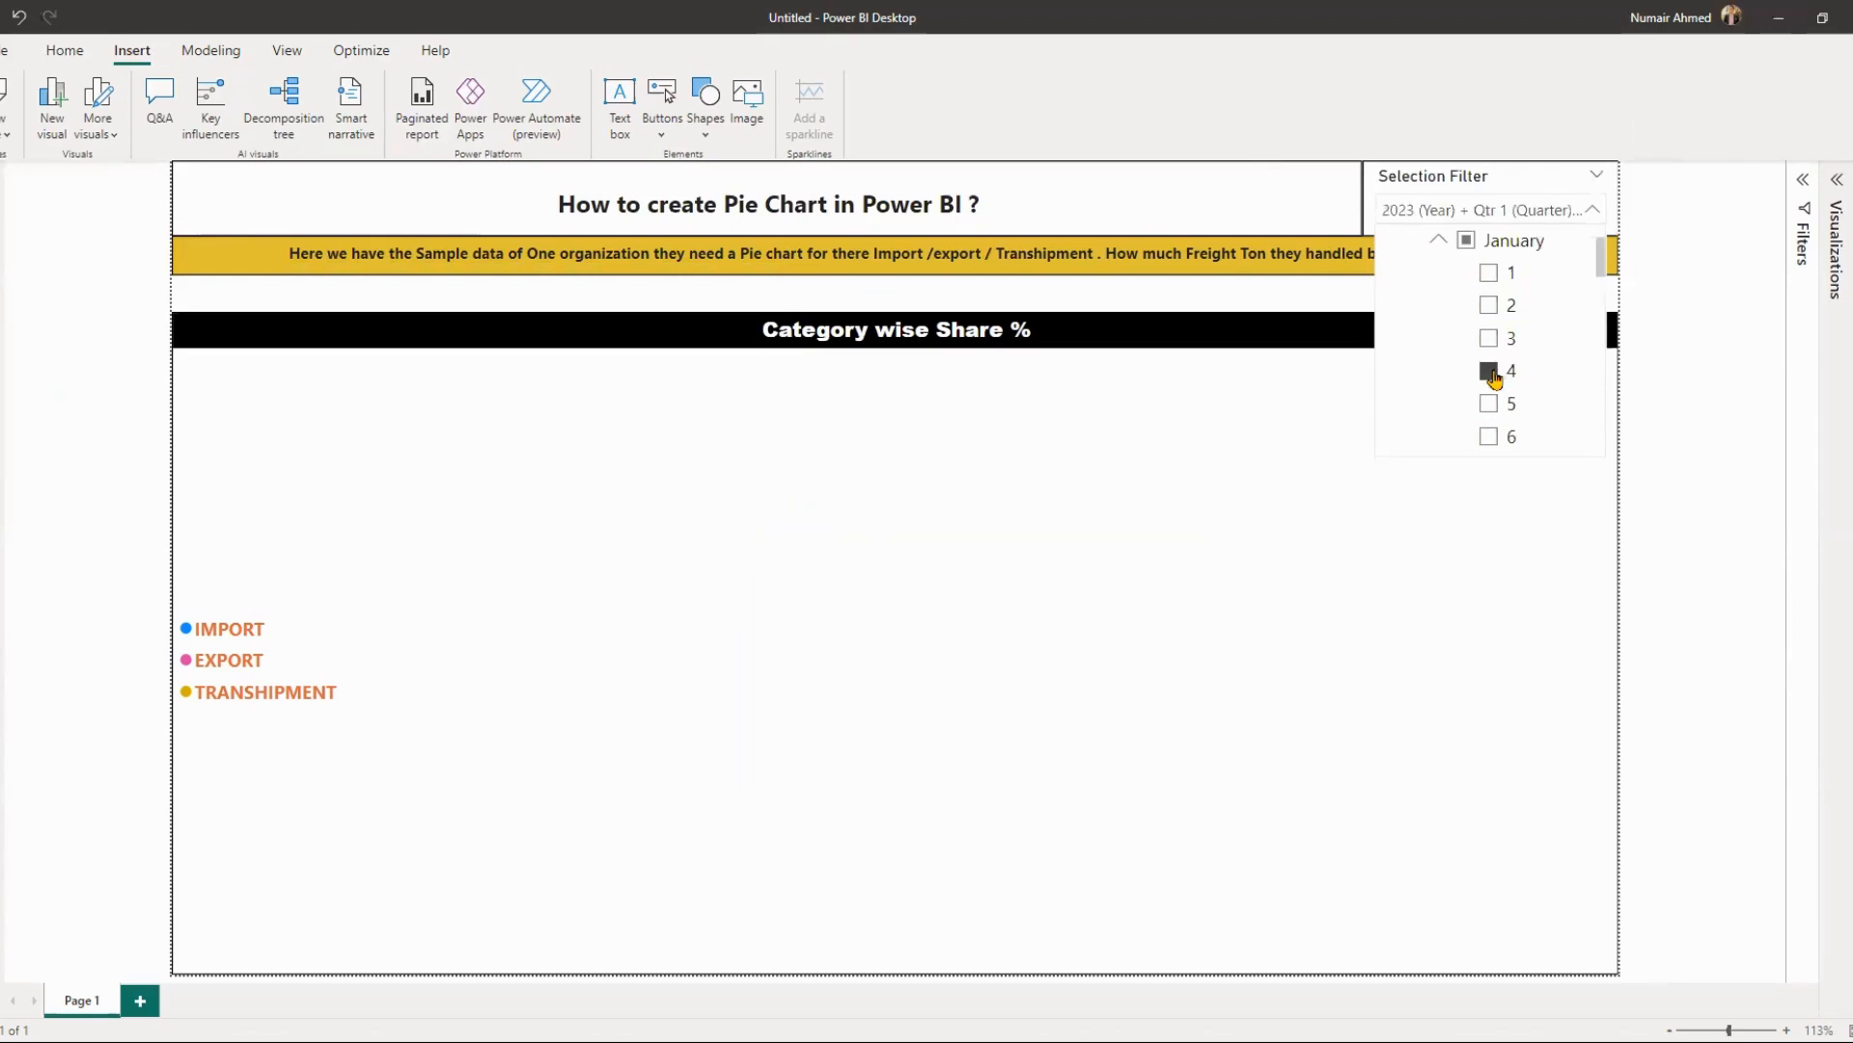
{"action": "left_click", "coordinate": [1490, 372]}
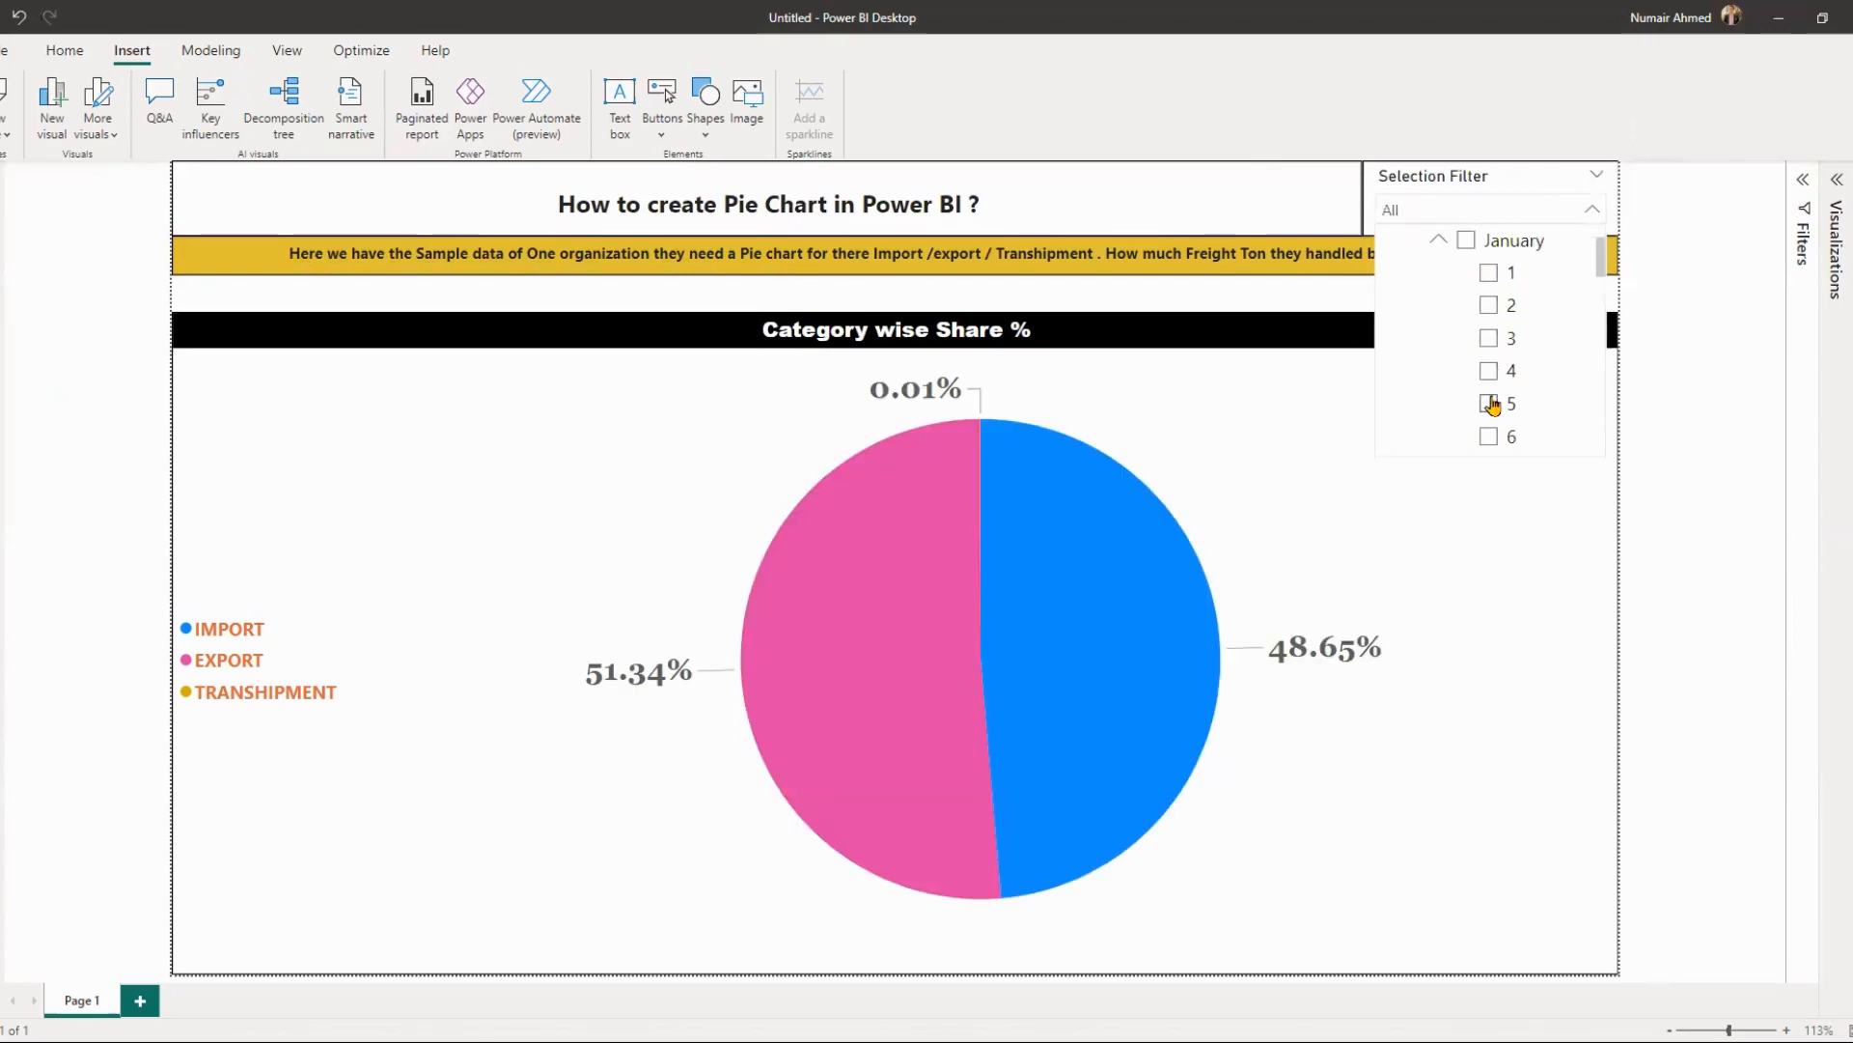
{"action": "scroll", "coordinate": [1445, 311], "scroll_direction": "up", "scroll_amount": 1}
{"action": "left_click", "coordinate": [1437, 307]}
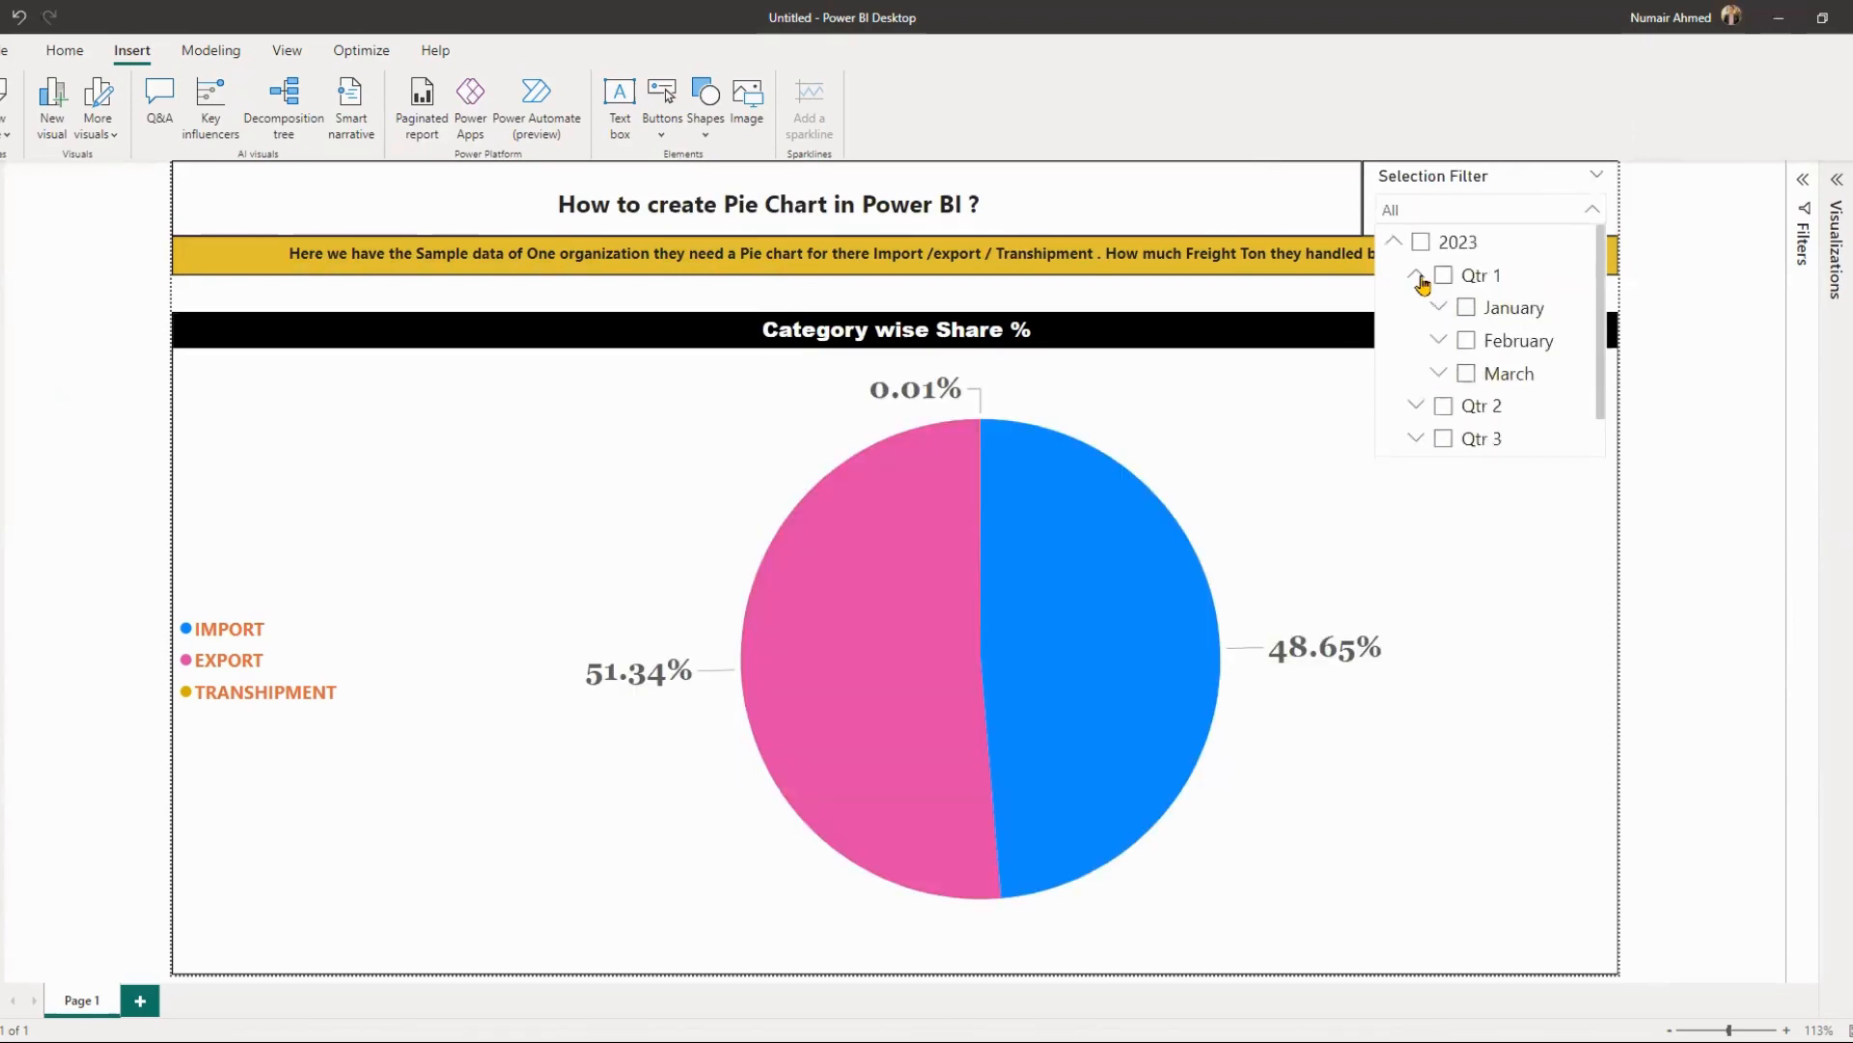
- Collapse Qtr 1, test the Qtr 1 and 2023 selections once more, and reset the slicer to All with its list closed
{"action": "left_click", "coordinate": [1416, 275]}
{"action": "left_click", "coordinate": [1443, 277]}
{"action": "left_click", "coordinate": [1443, 277]}
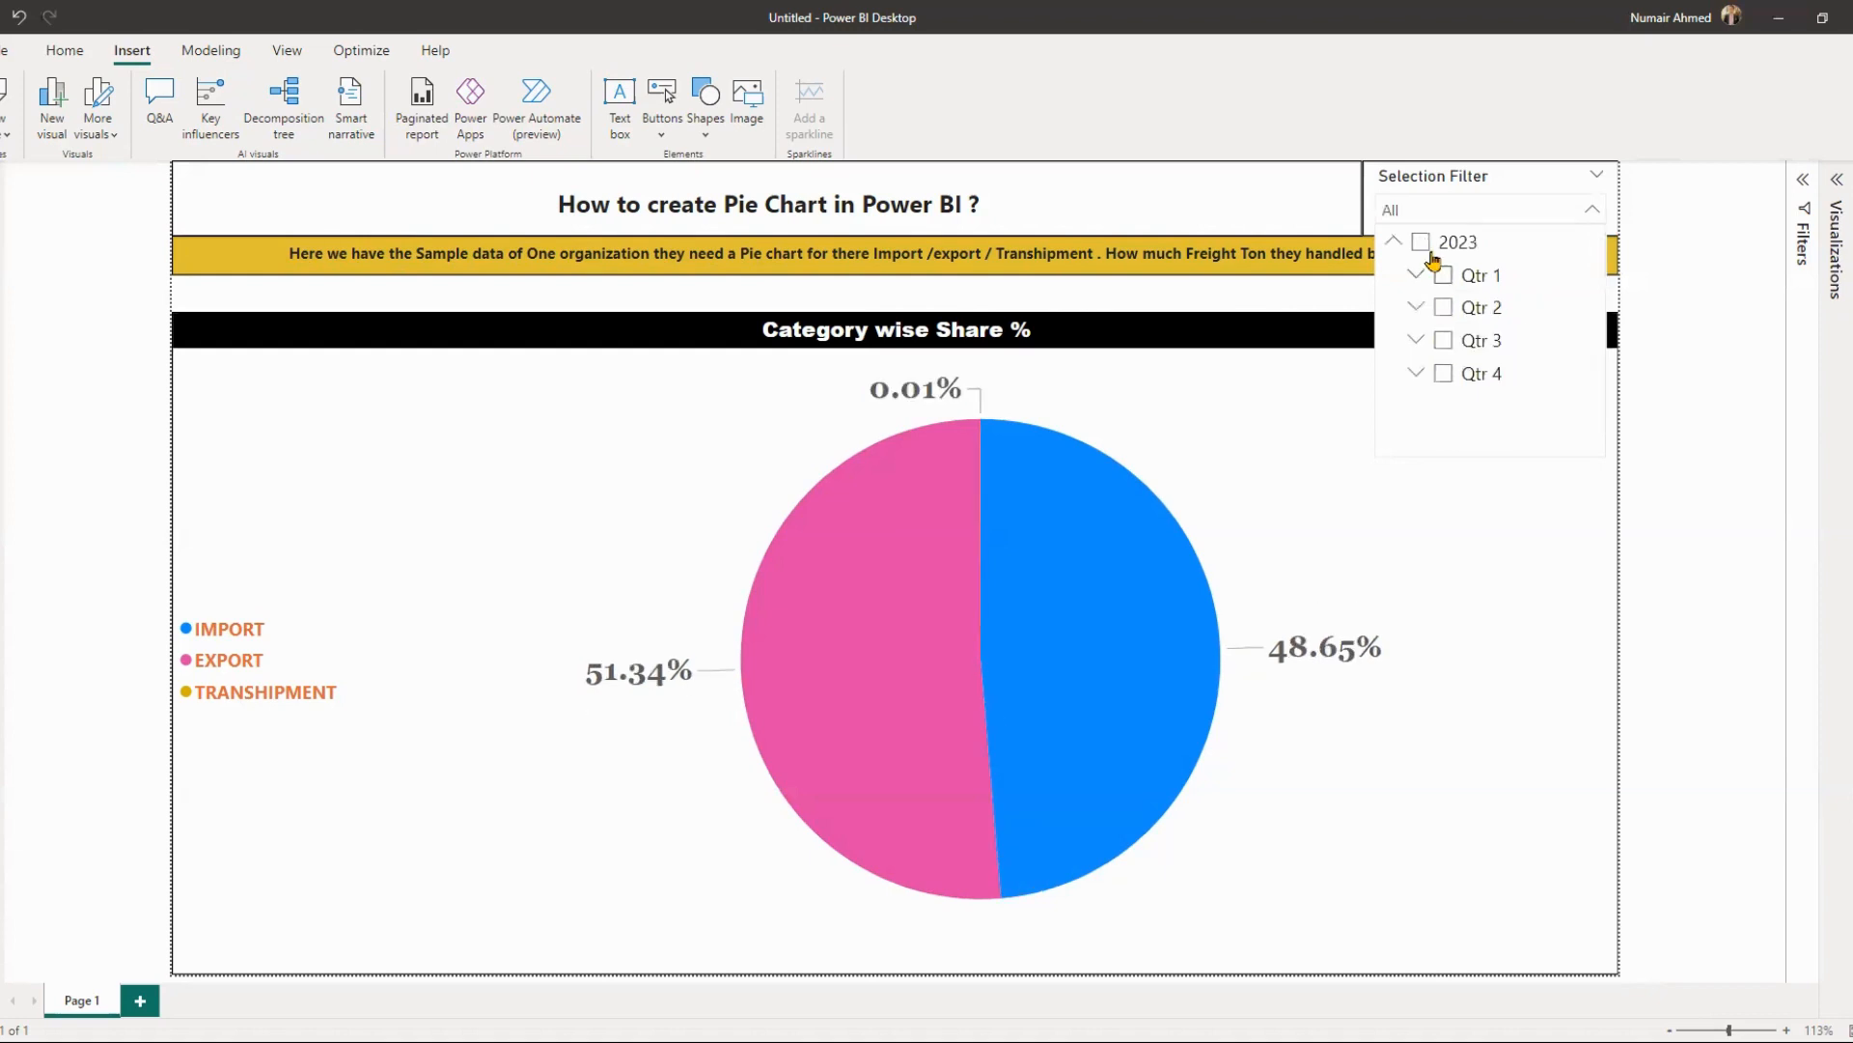
{"action": "left_click", "coordinate": [1423, 244]}
{"action": "left_click", "coordinate": [1572, 178]}
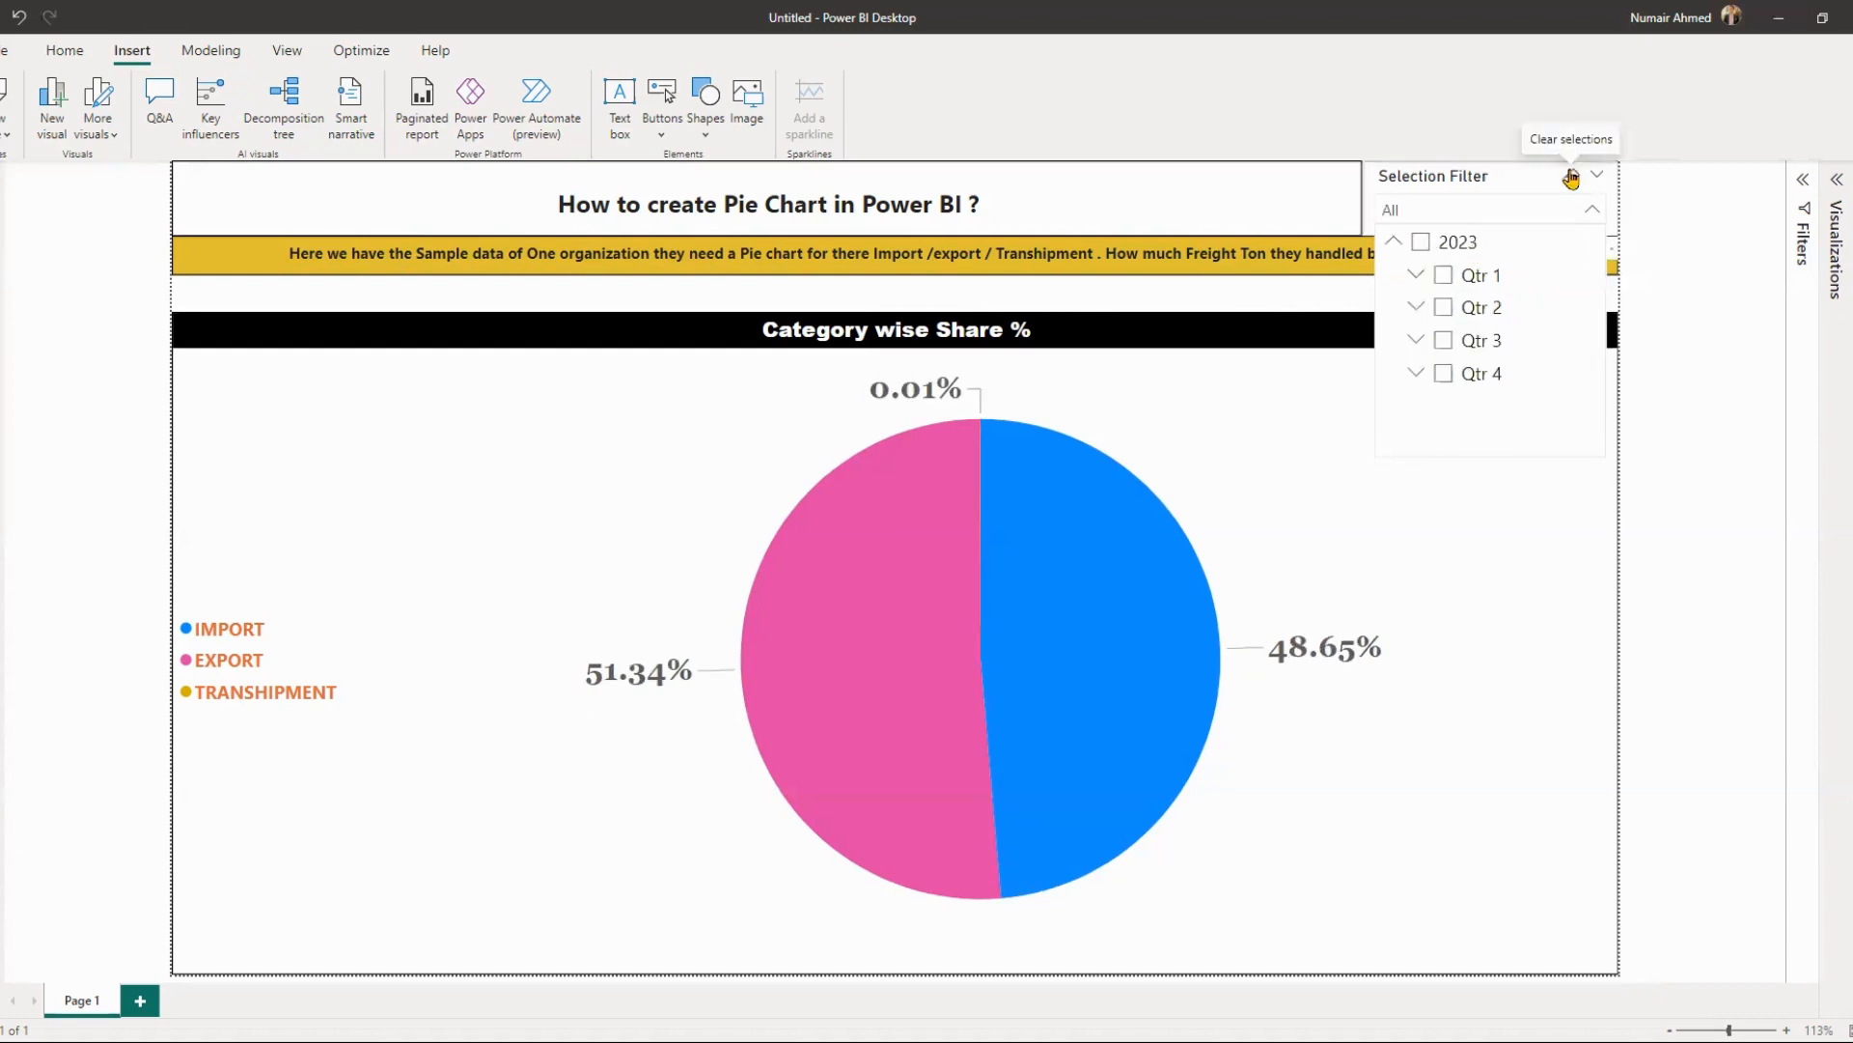
{"action": "left_click", "coordinate": [1680, 251]}
{"action": "left_click", "coordinate": [1679, 251]}
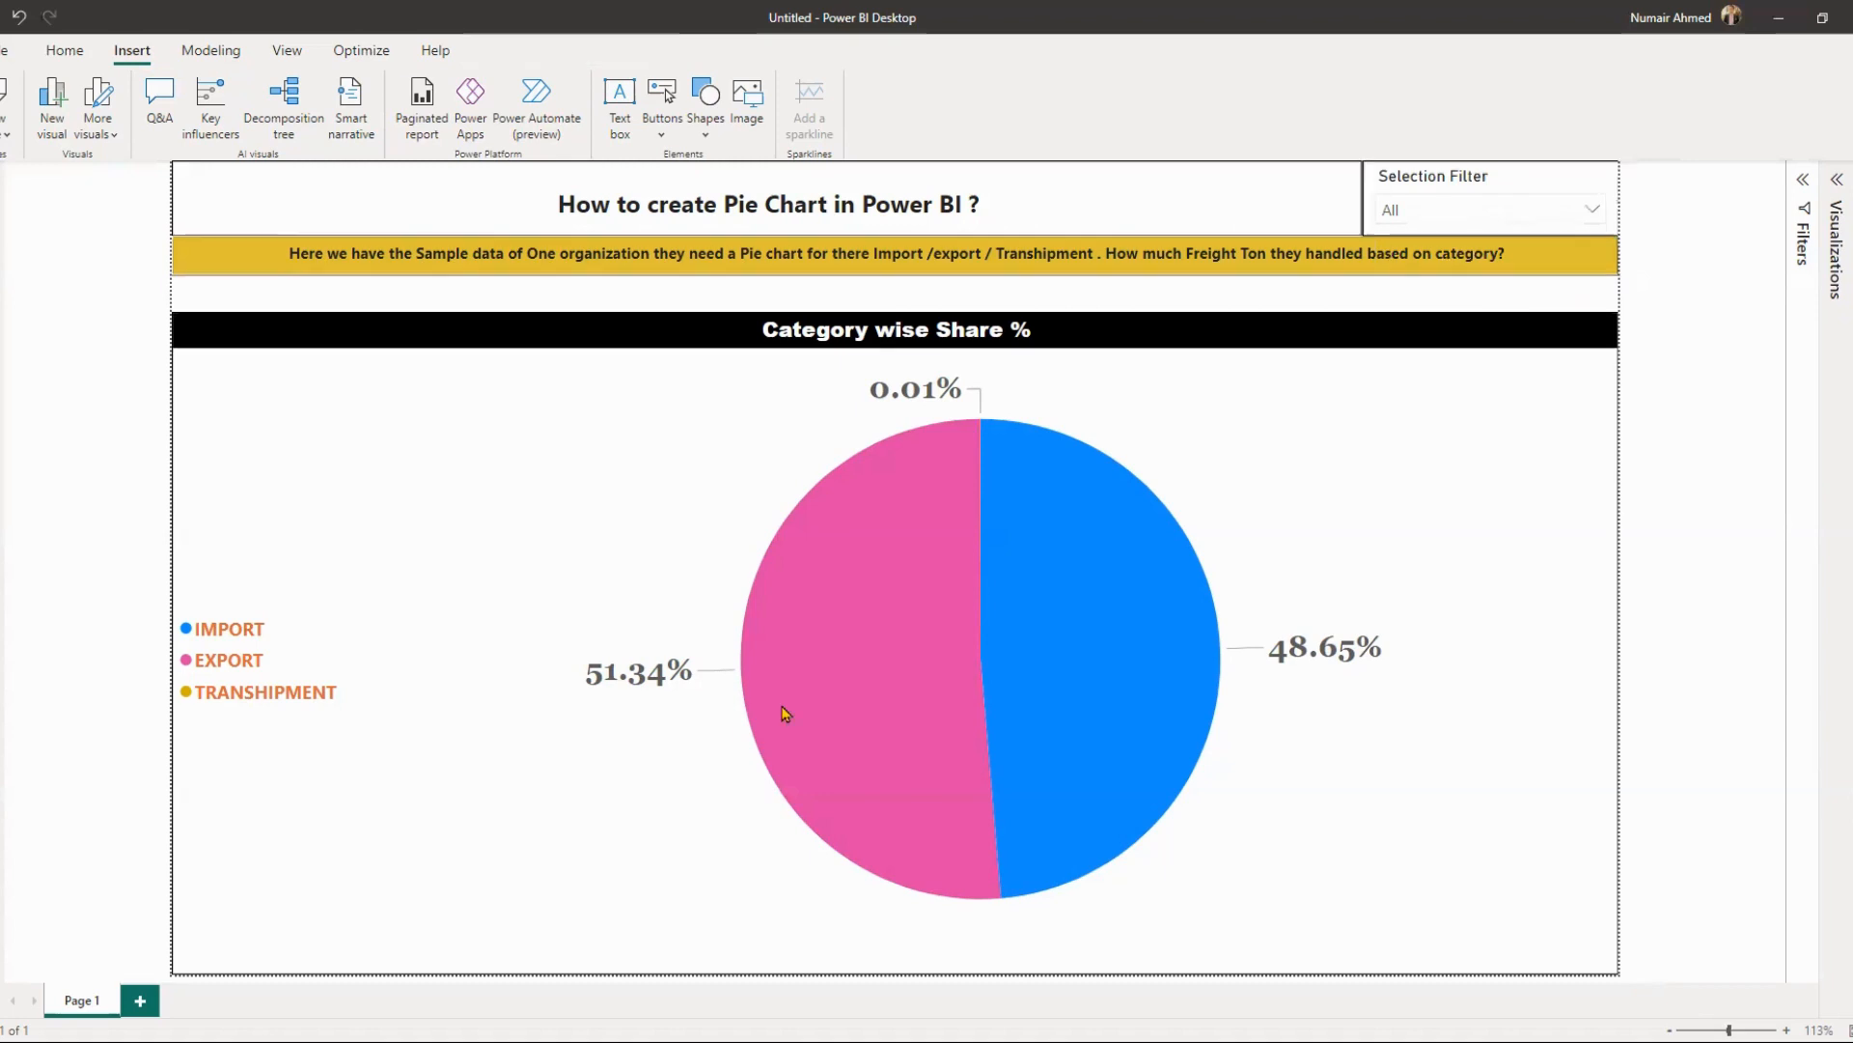
- Stretch the pie chart's upper edge until it meets the yellow description band
{"action": "left_click", "coordinate": [896, 311]}
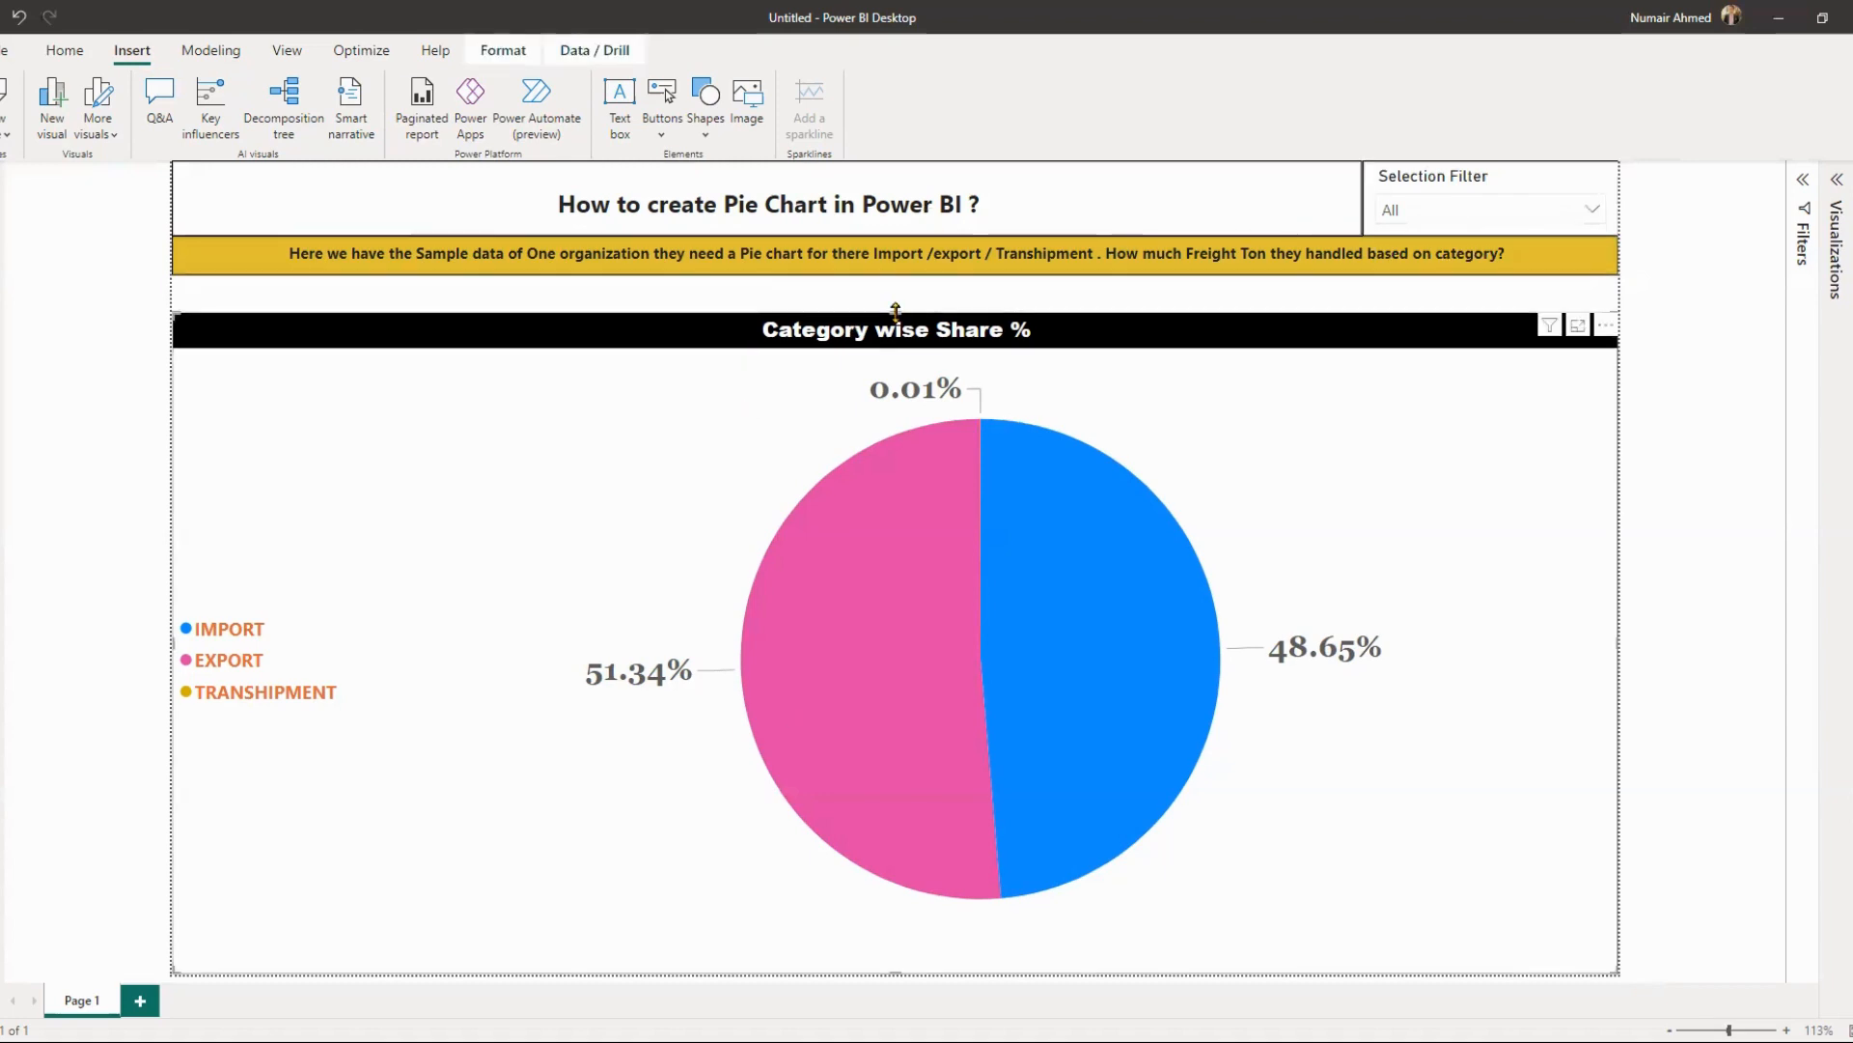
{"action": "left_click_drag", "start_coordinate": [912, 283], "coordinate": [912, 276]}
{"action": "left_click", "coordinate": [1653, 391]}
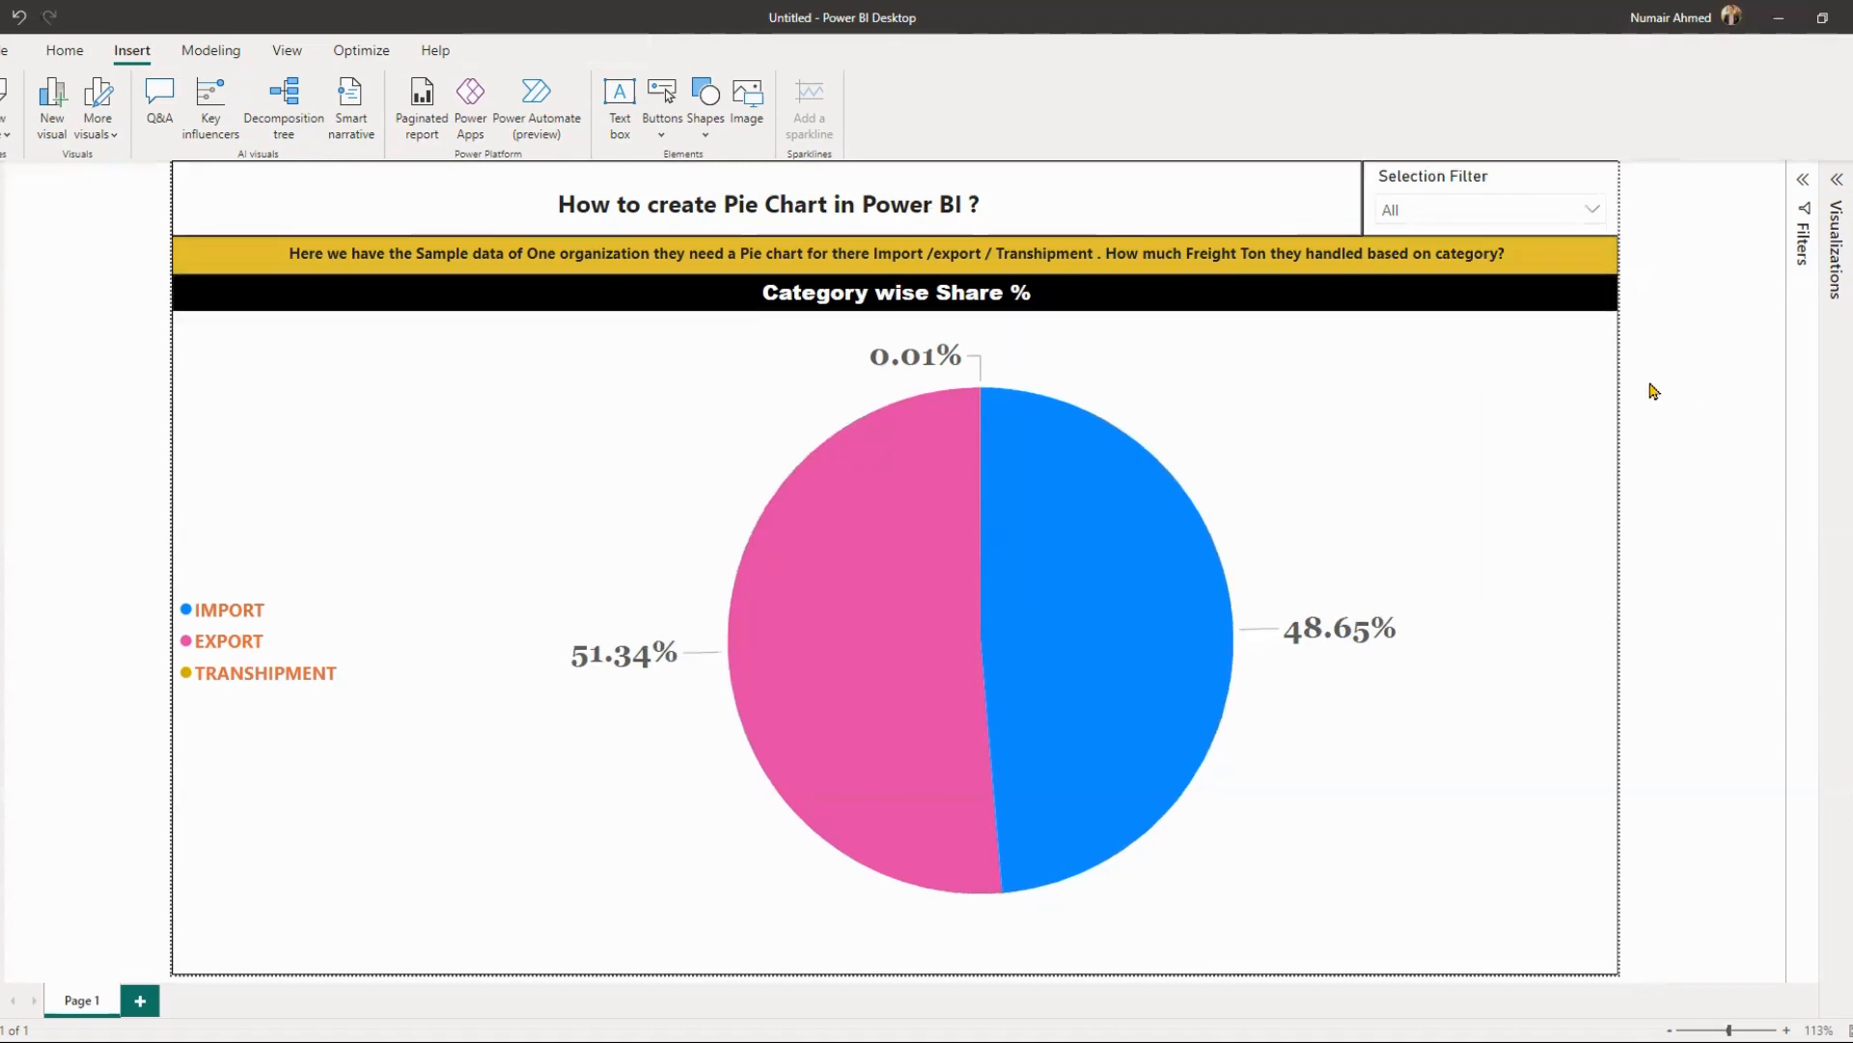
{"action": "left_click", "coordinate": [1592, 687]}
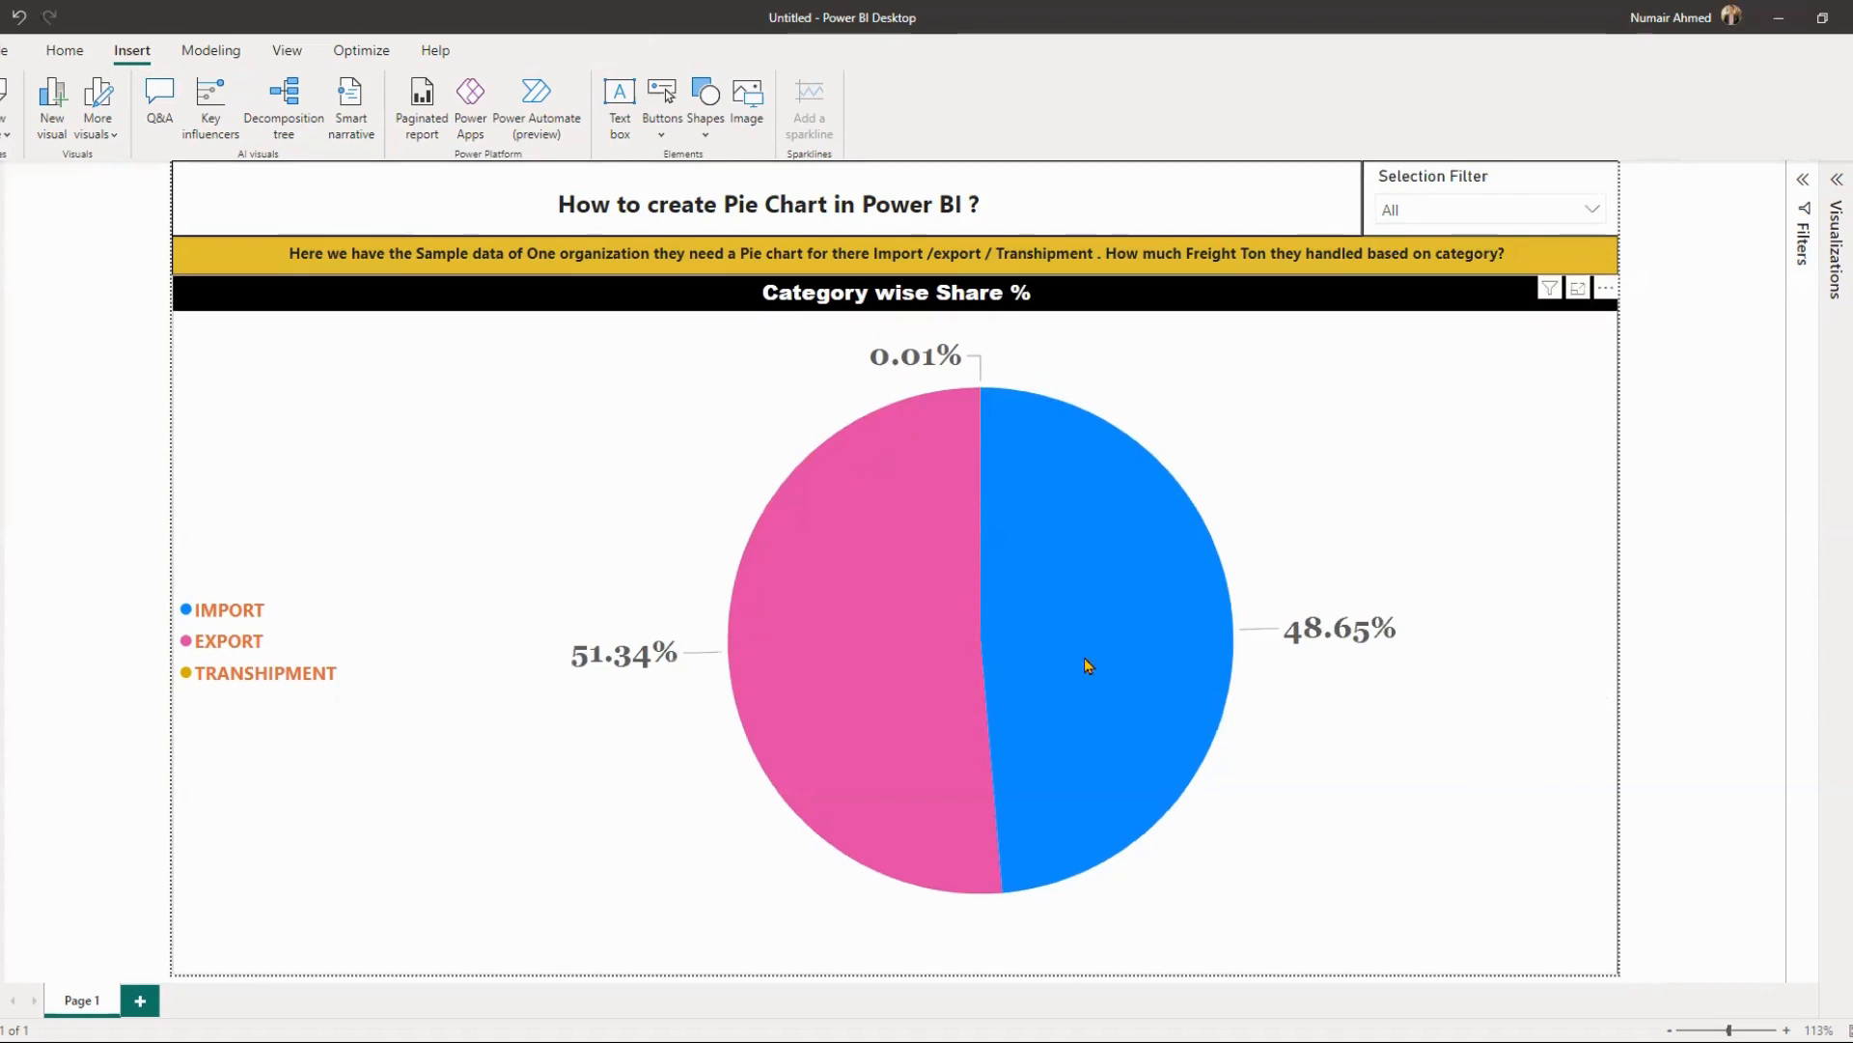
{"action": "left_click", "coordinate": [978, 575]}
{"action": "left_click", "coordinate": [888, 577]}
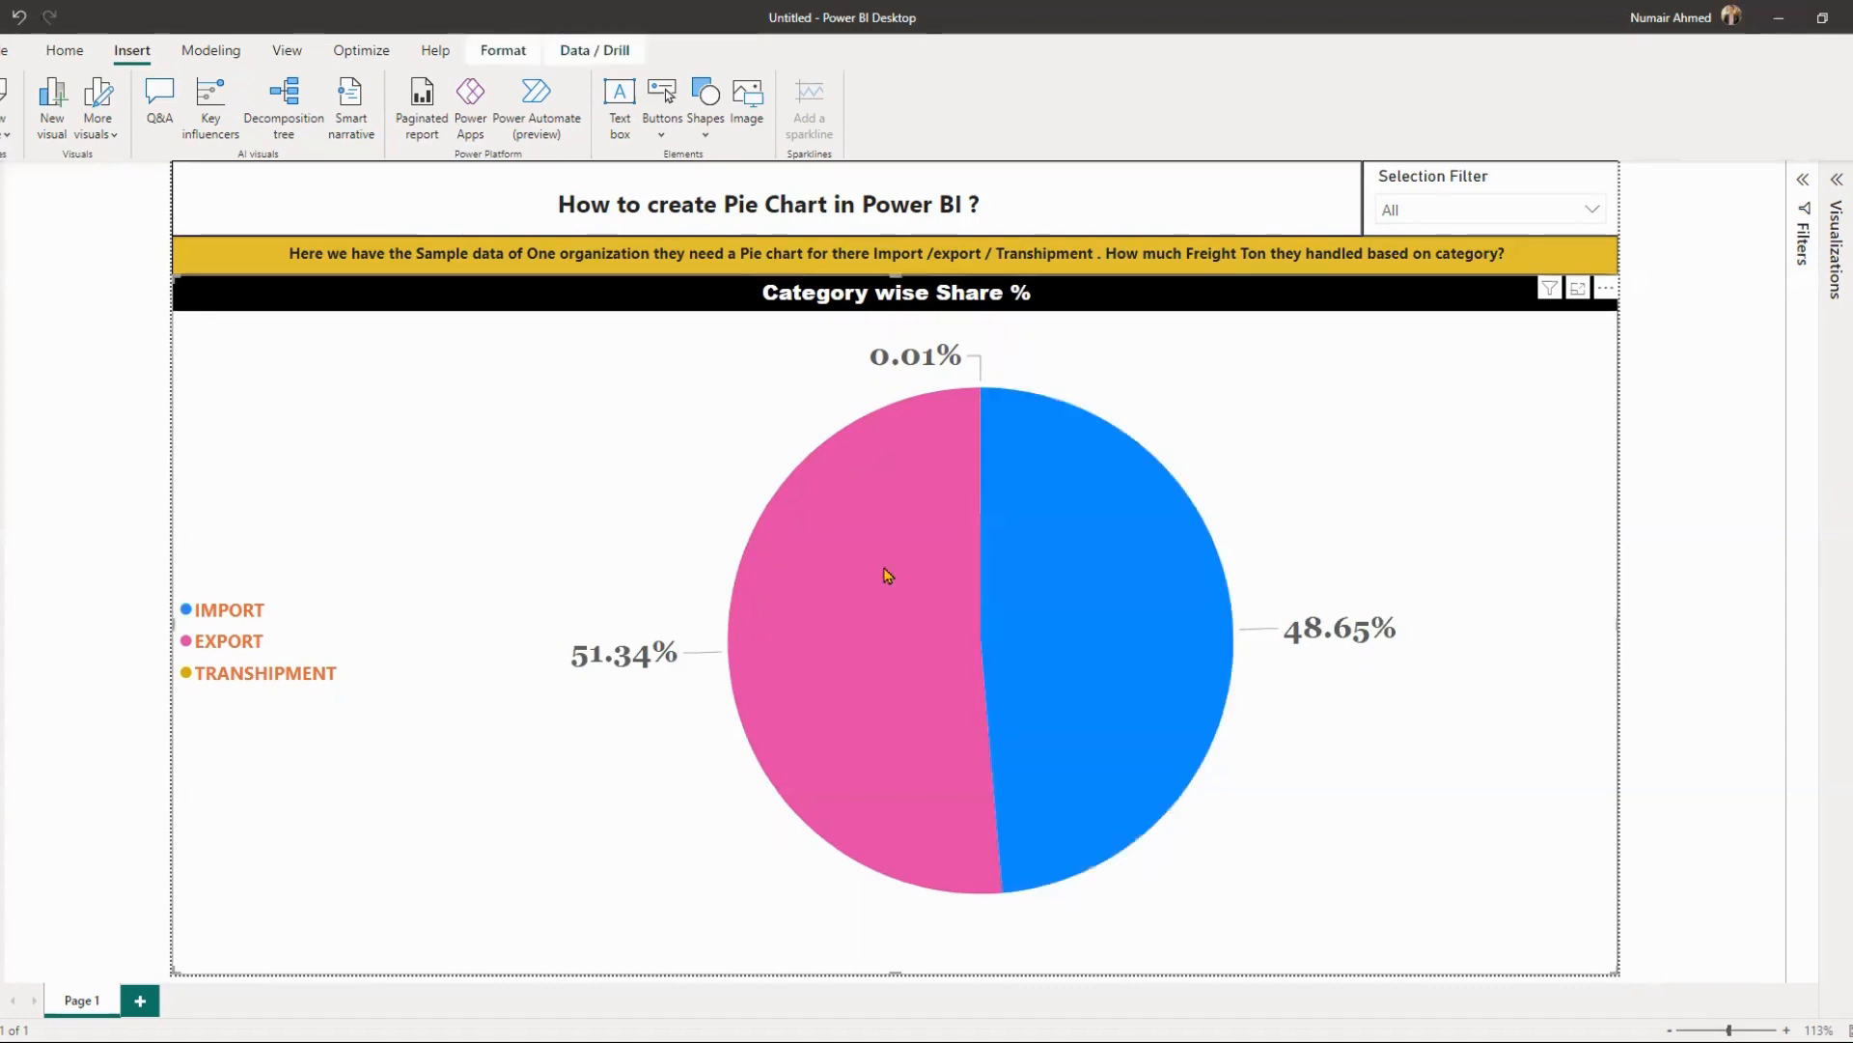
{"action": "left_click", "coordinate": [1082, 577]}
{"action": "left_click", "coordinate": [664, 414]}
{"action": "left_click", "coordinate": [1776, 471]}
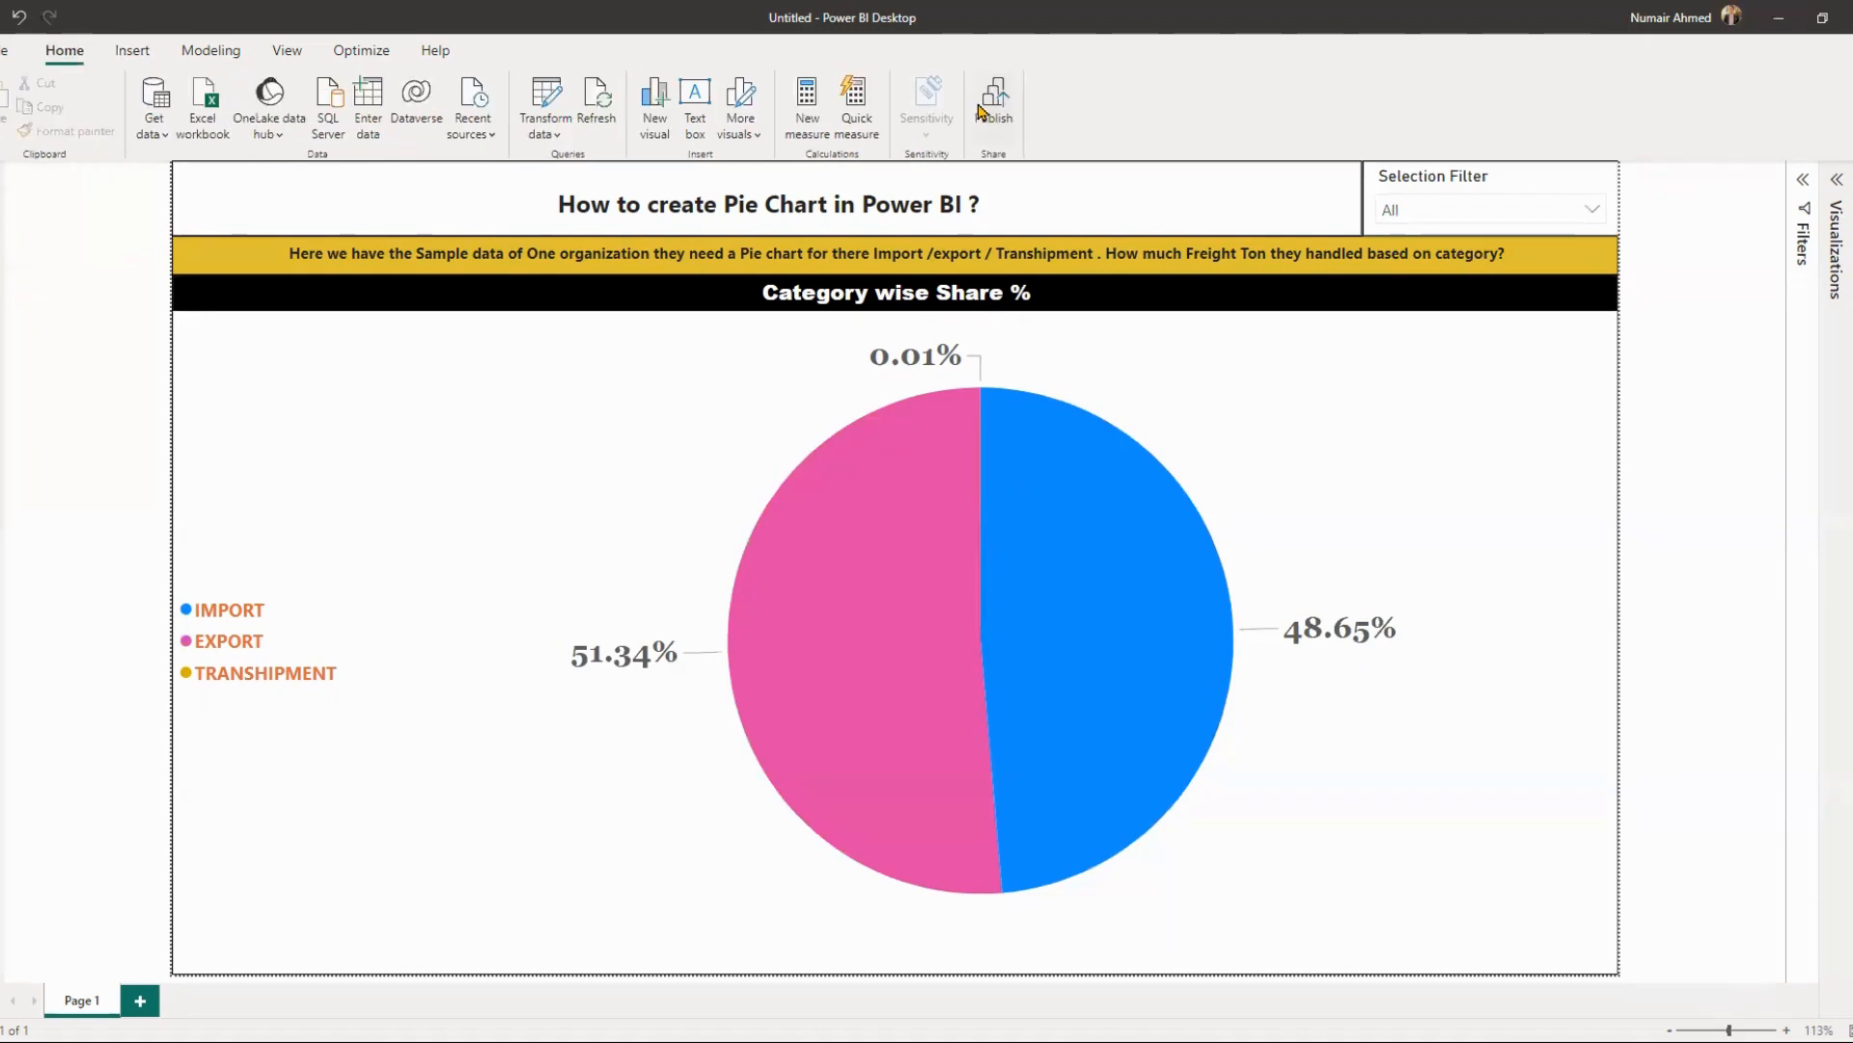
- Start publishing the report and cancel at the request to save the changes
{"action": "left_click", "coordinate": [990, 105]}
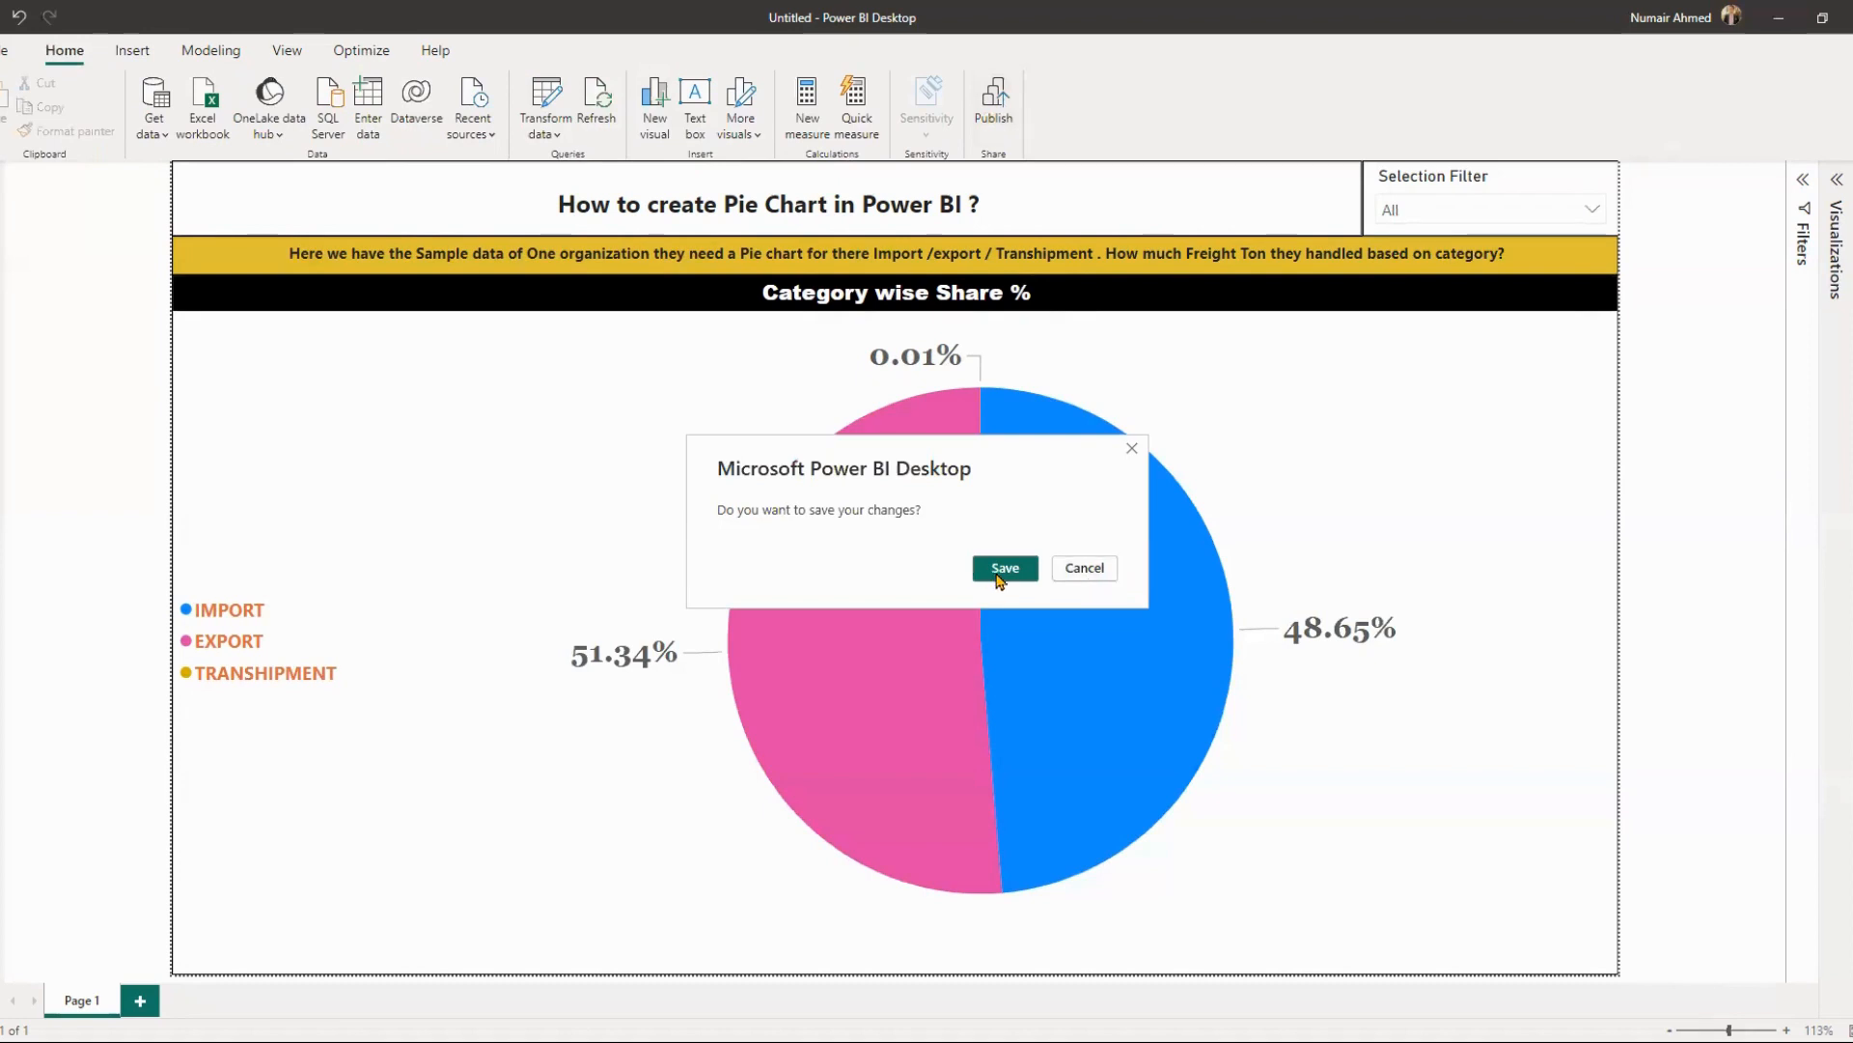
{"action": "left_click", "coordinate": [1076, 572]}
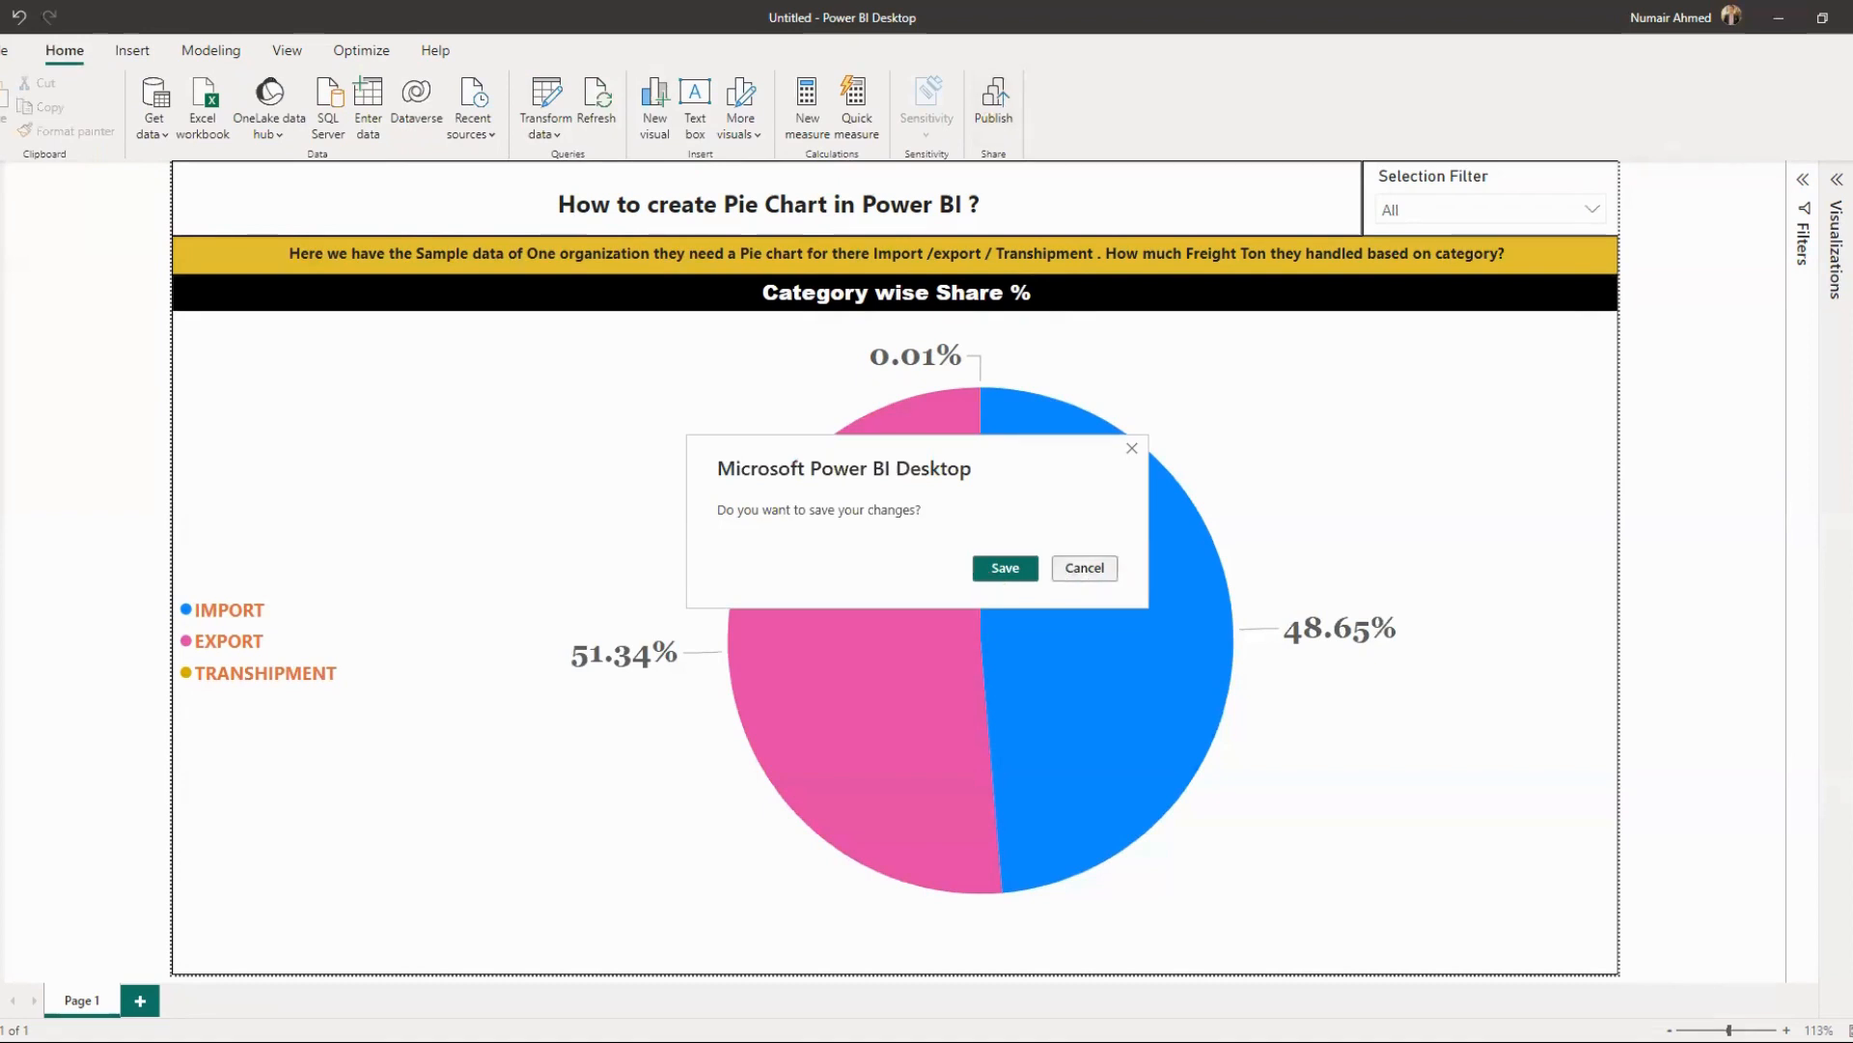
{"action": "key", "text": "Escape"}
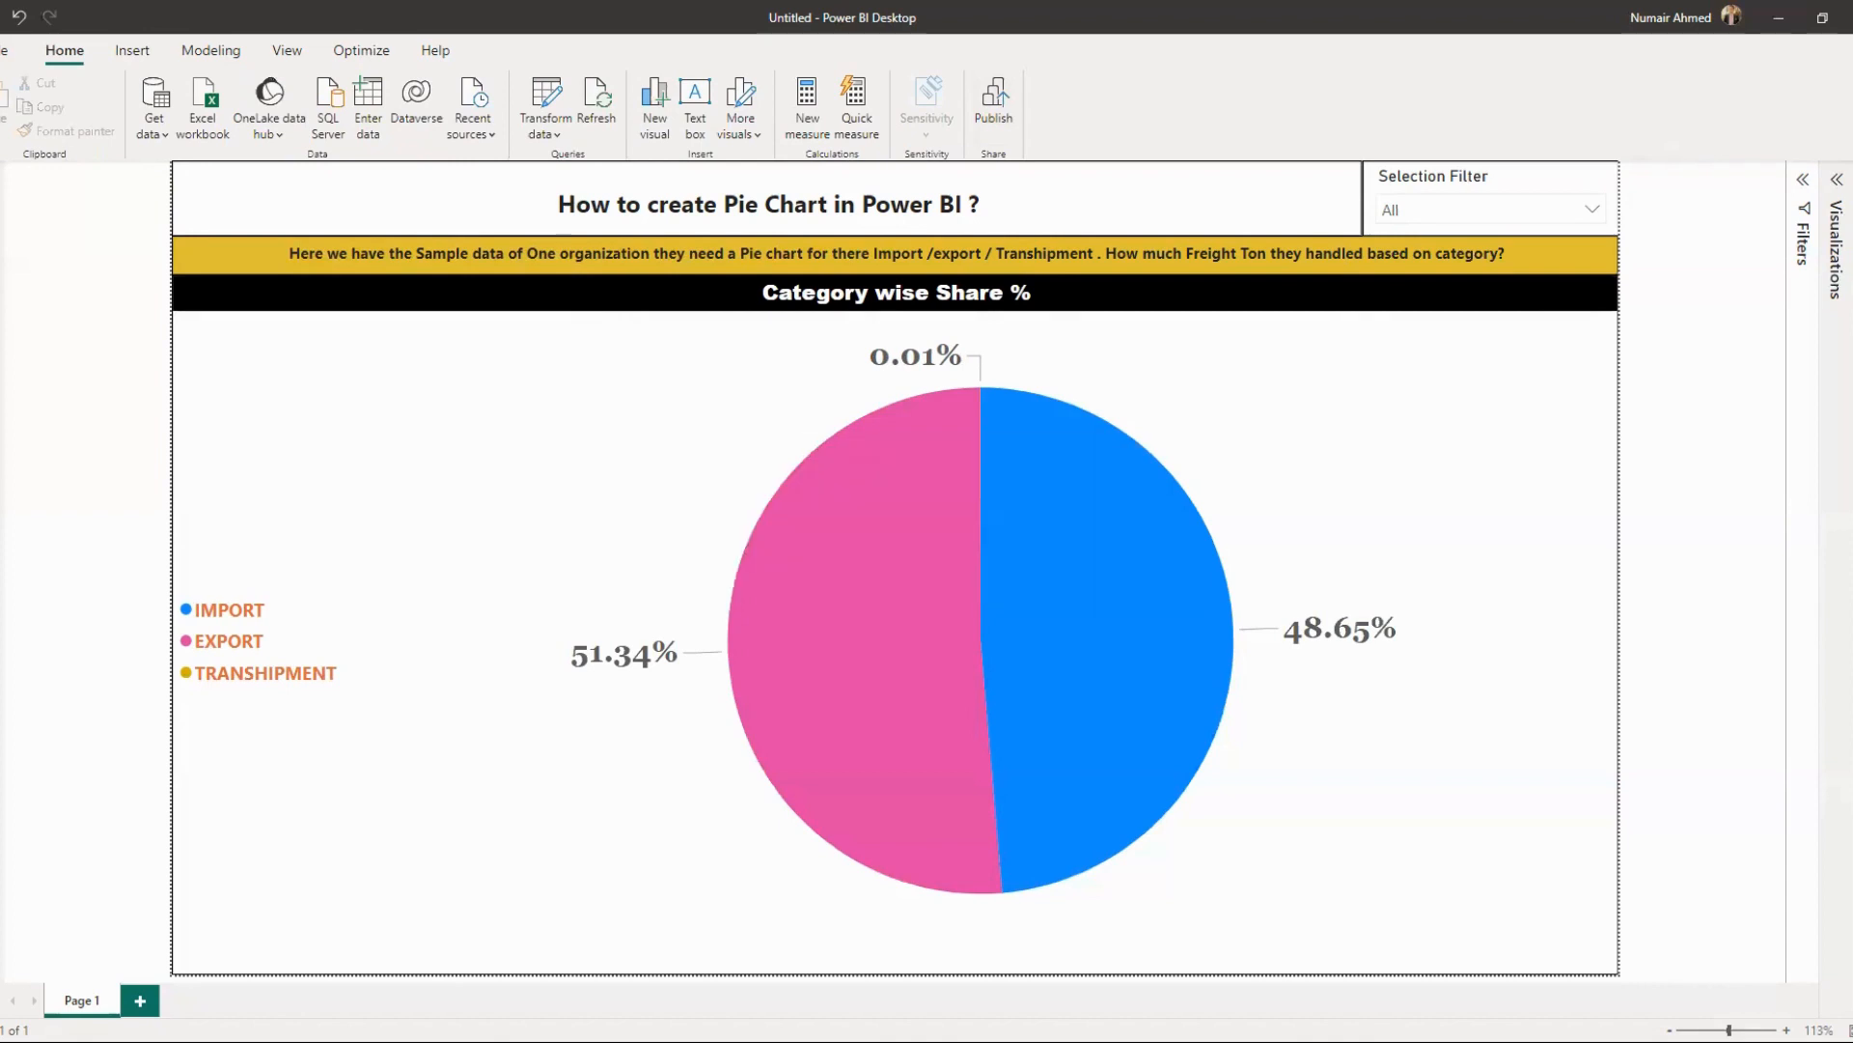